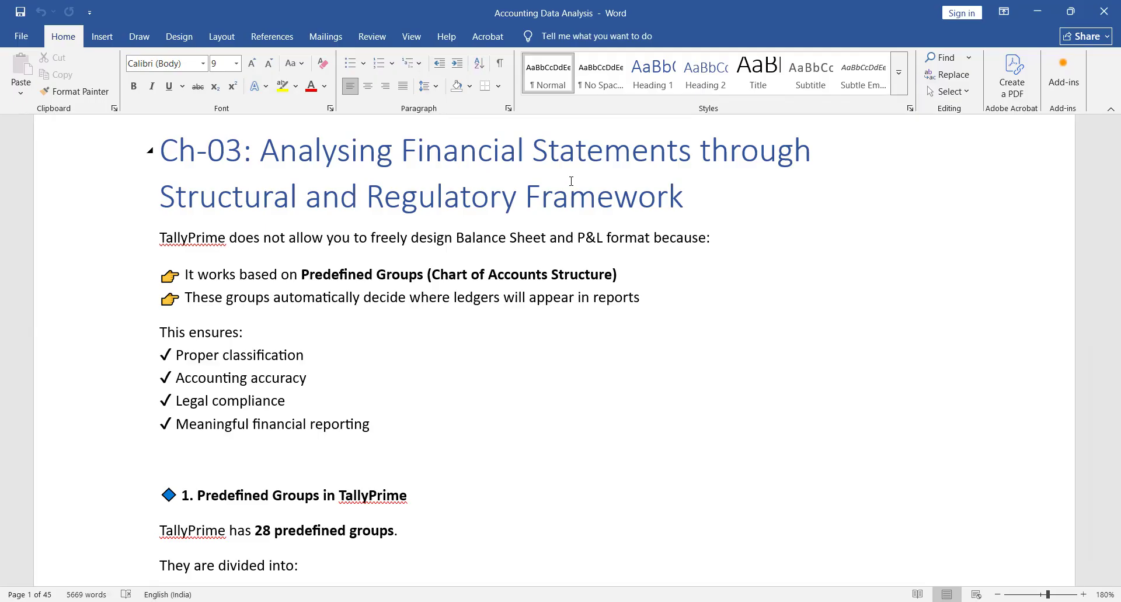
# - Highlight the "This ensures" list in the Ch-03 notes, ending on the words "Meaningful financial reporting"
pyautogui.tripleClick(234, 356)
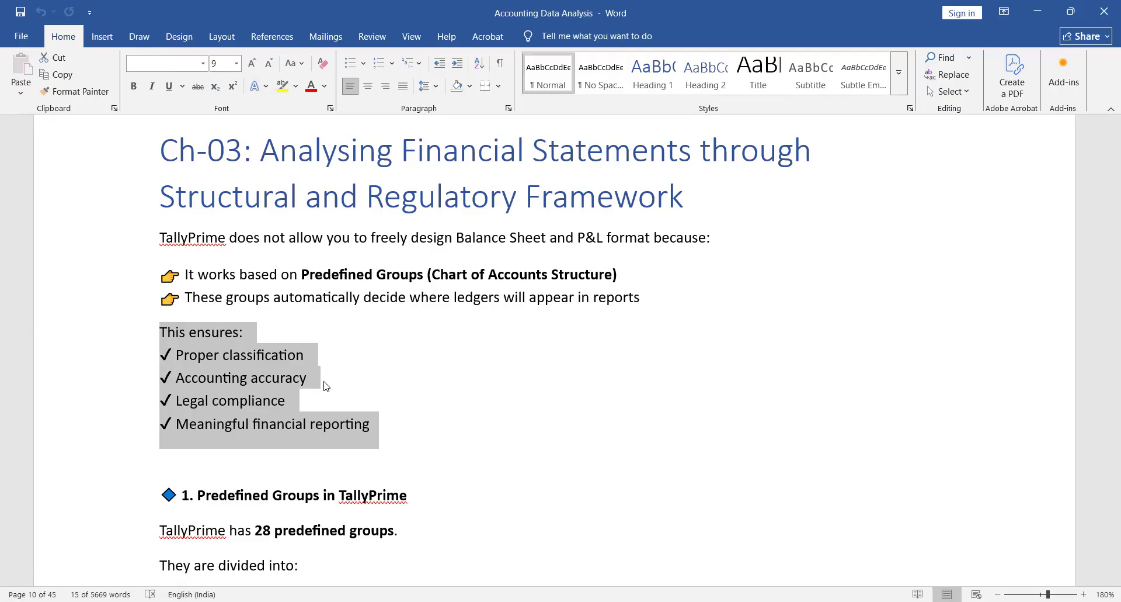
pyautogui.click(283, 403)
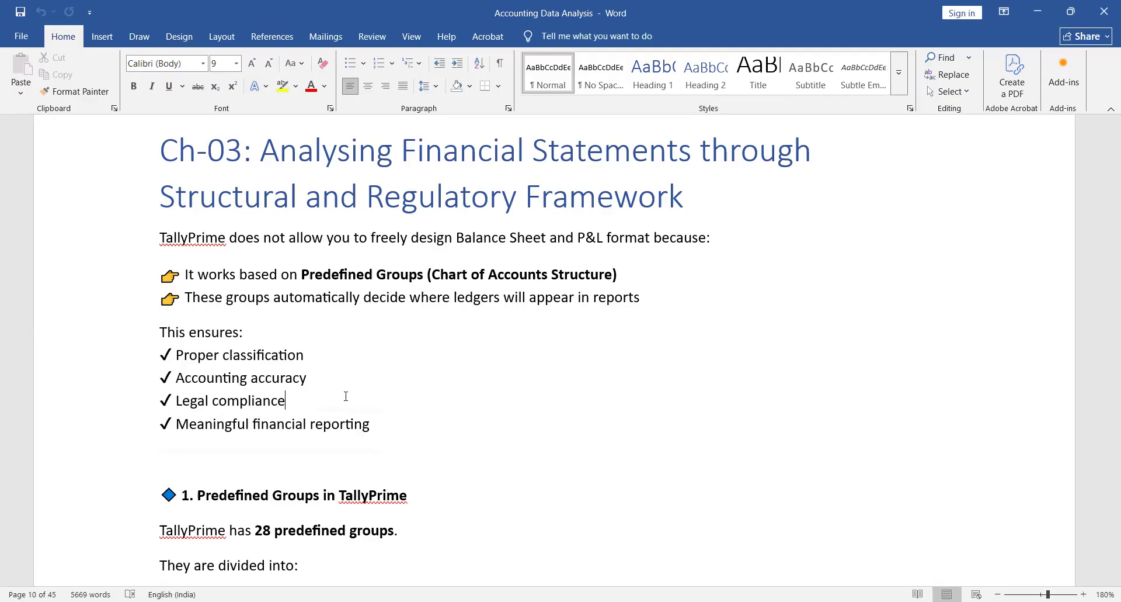
pyautogui.doubleClick(276, 425)
pyautogui.click(236, 425)
pyautogui.press('End')
pyautogui.keyDown('shift'); pyautogui.click(182, 425); pyautogui.keyUp('shift')
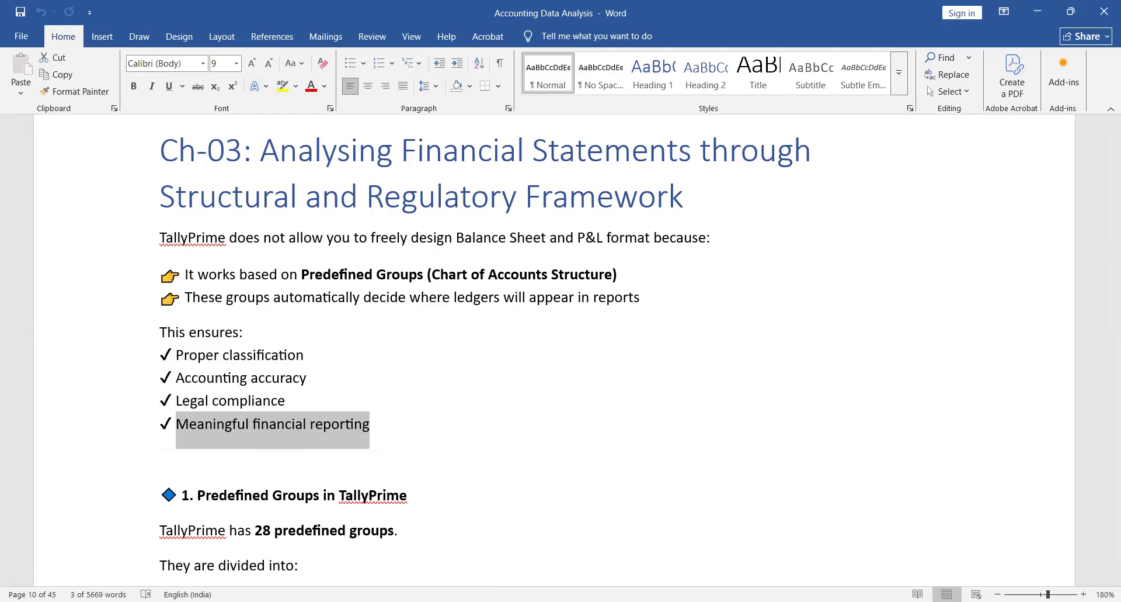
# - Switch to TallyPrime and open the Balance Sheet of Rohan Computers
pyautogui.hotkey('alt', 'Tab')
pyautogui.press('Down')
pyautogui.press('Down')
pyautogui.press('Down')
pyautogui.press('Down')
pyautogui.press('Down')
pyautogui.press('Down')
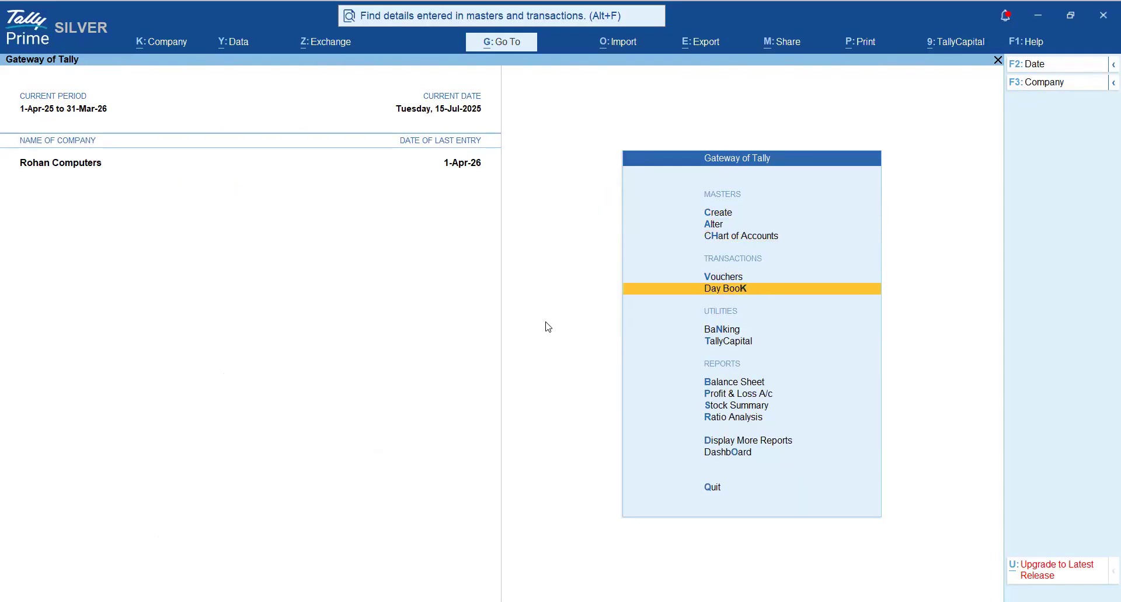
pyautogui.press('Down')
pyautogui.press('Down')
pyautogui.press('Up')
pyautogui.press('Return')
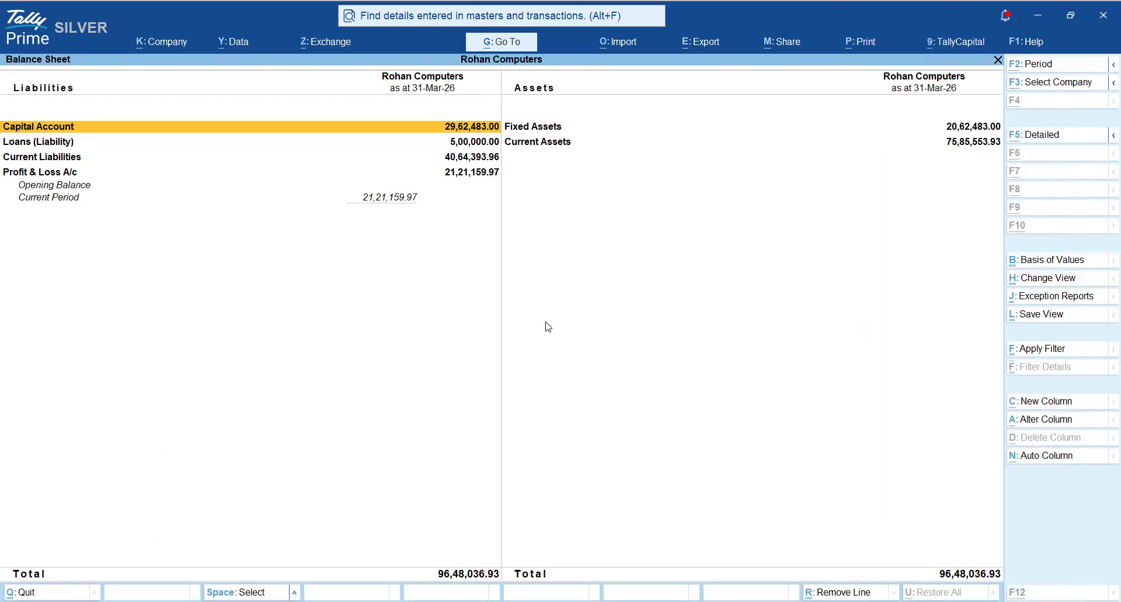
# - Show the Balance Sheet in detailed form and mark the Current Assets group line
pyautogui.hotkey('alt', 'F5')
pyautogui.press('Right')
pyautogui.press('Down')
pyautogui.press('Down')
pyautogui.press('Down')
pyautogui.press('Down')
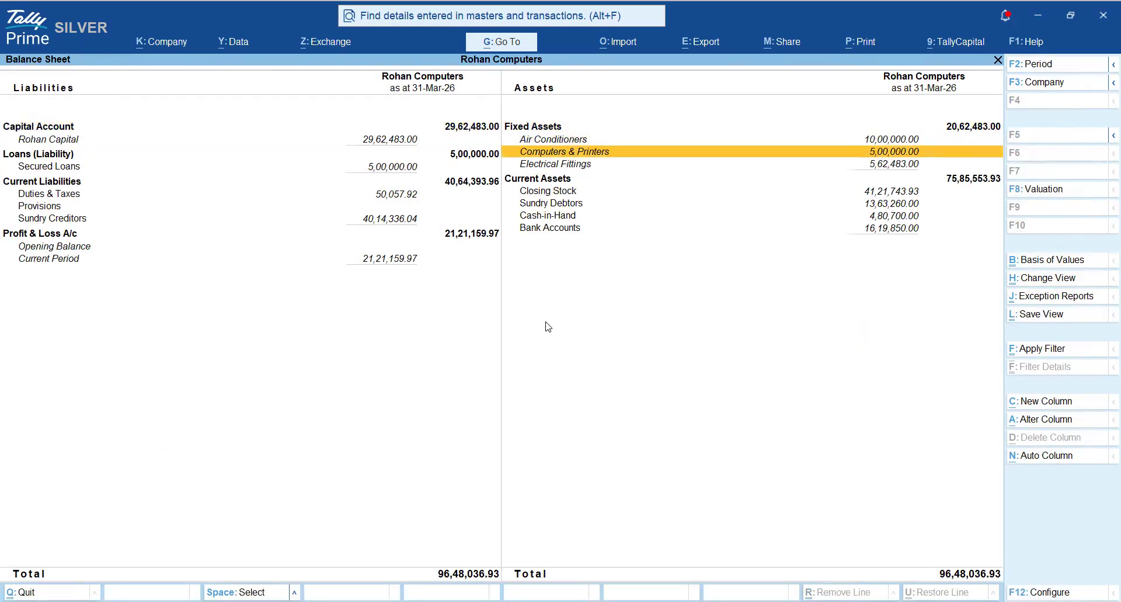
pyautogui.press('space')
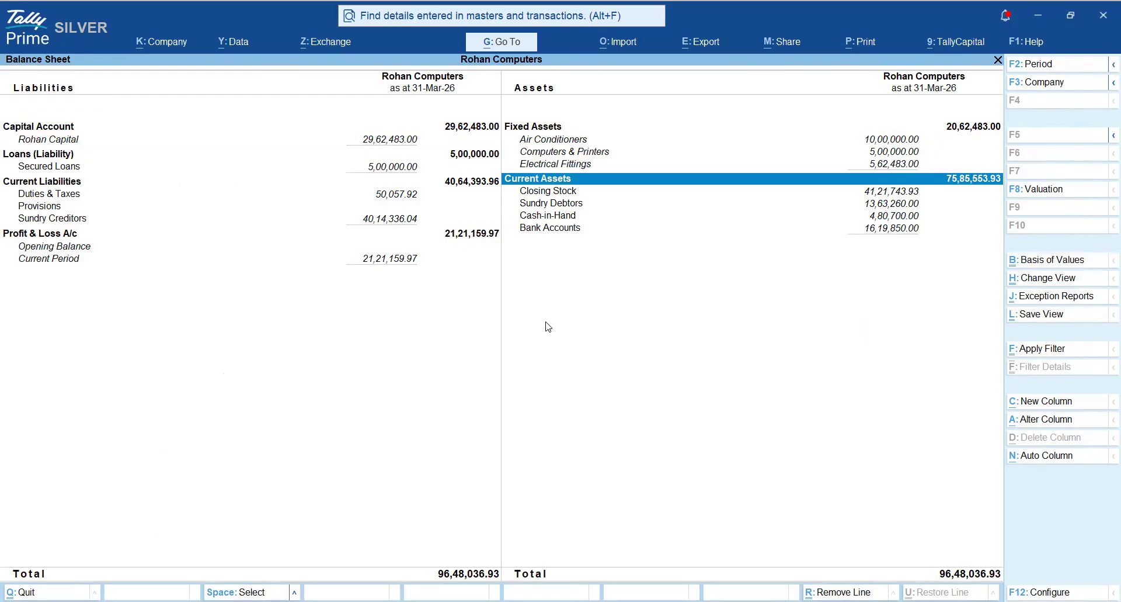
# - Mark the Closing Stock, Sundry Debtors, Cash-in-Hand and Bank Accounts lines under Current Assets
pyautogui.press('Down')
pyautogui.press('Down')
pyautogui.press('Down')
pyautogui.press('Down')
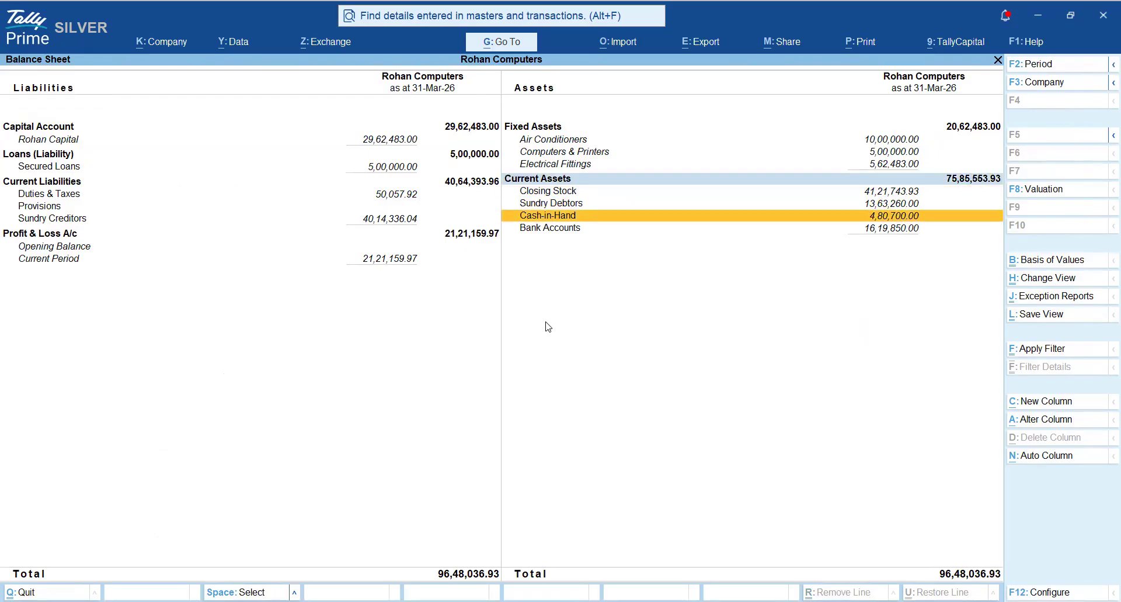
pyautogui.press('Up')
pyautogui.press('Up')
pyautogui.press('Up')
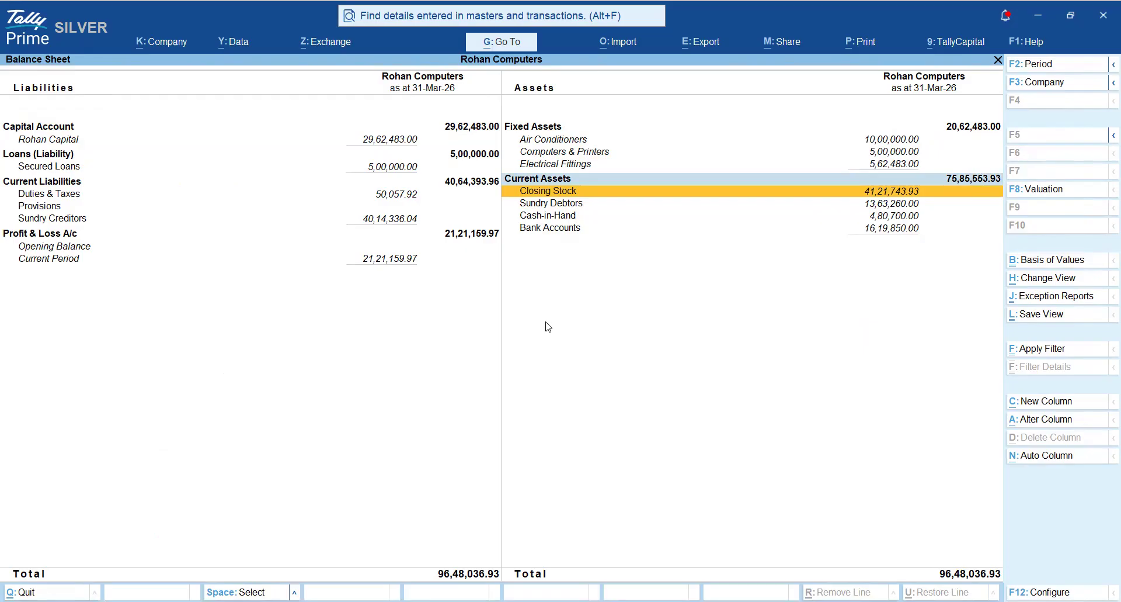
pyautogui.press('space')
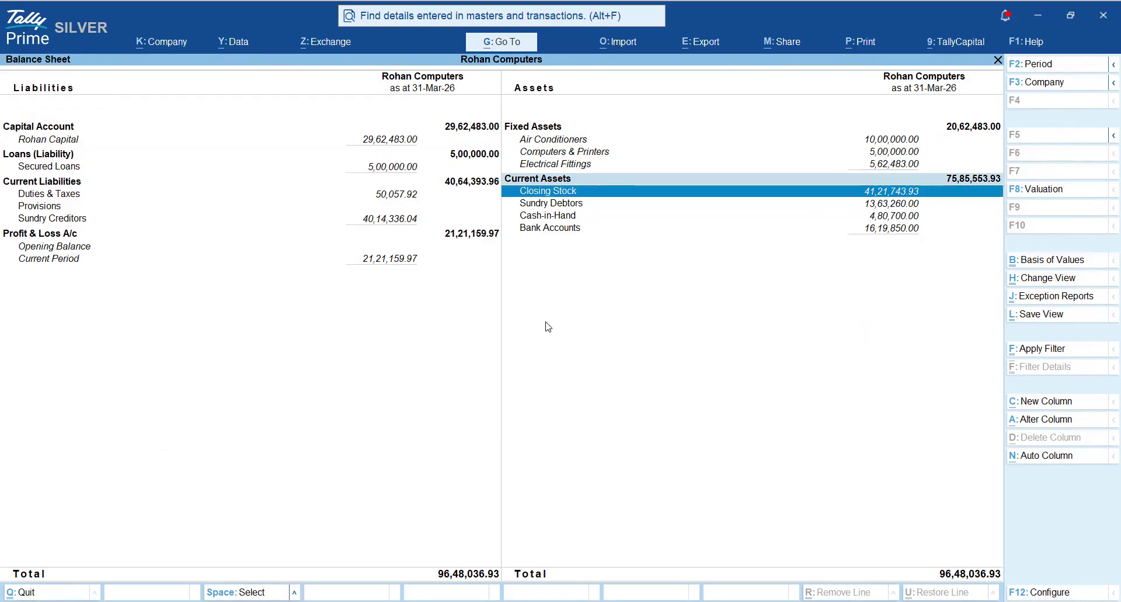
pyautogui.press('Down')
pyautogui.press('space')
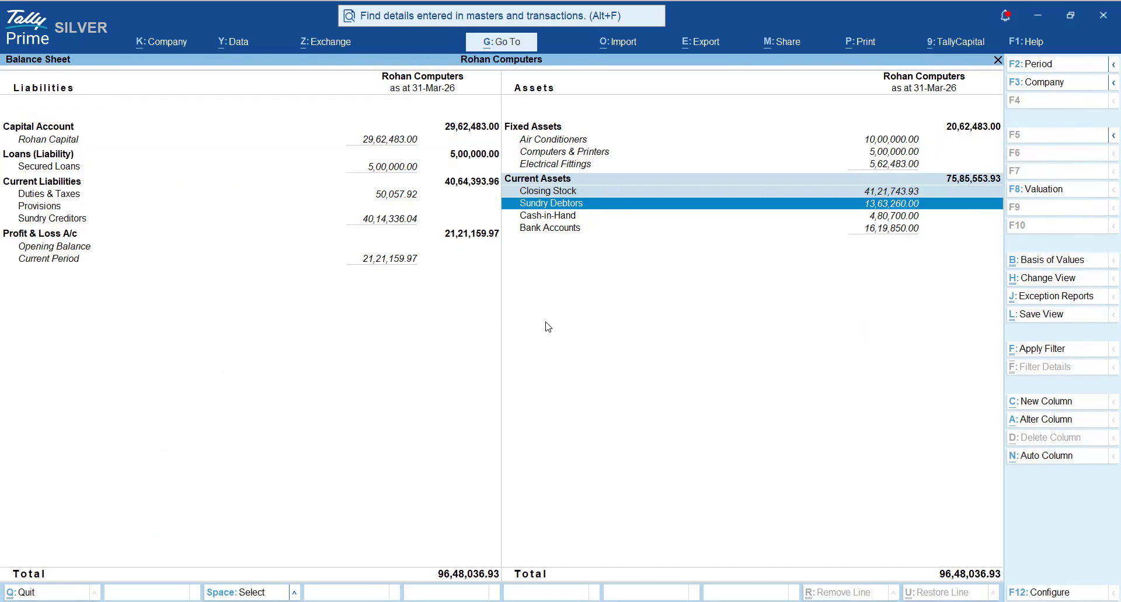
pyautogui.press('Down')
pyautogui.press('space')
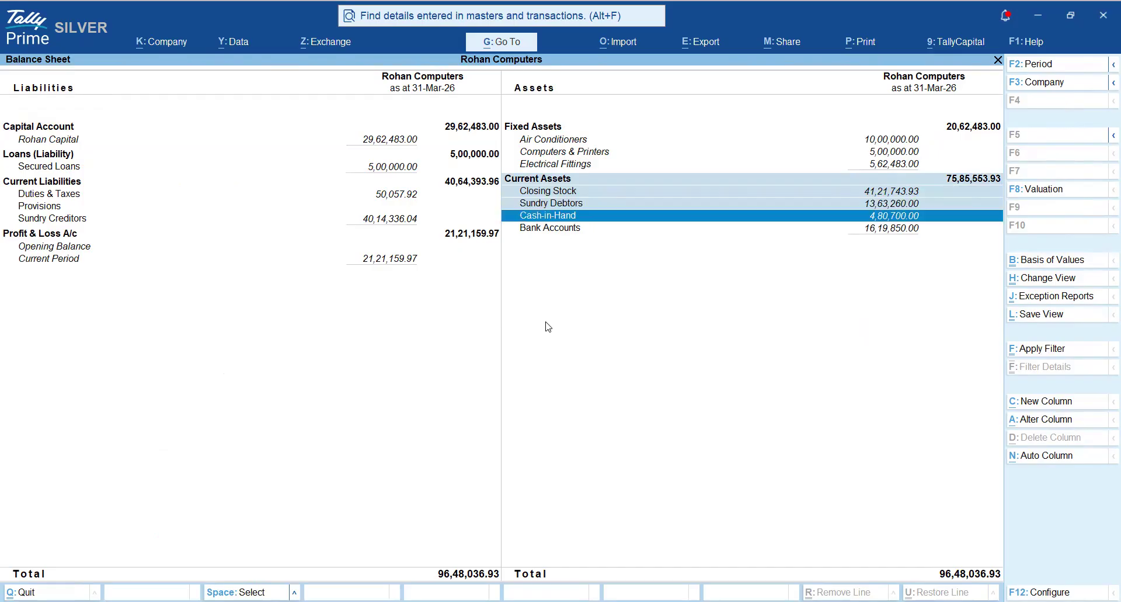
pyautogui.press('Down')
pyautogui.press('space')
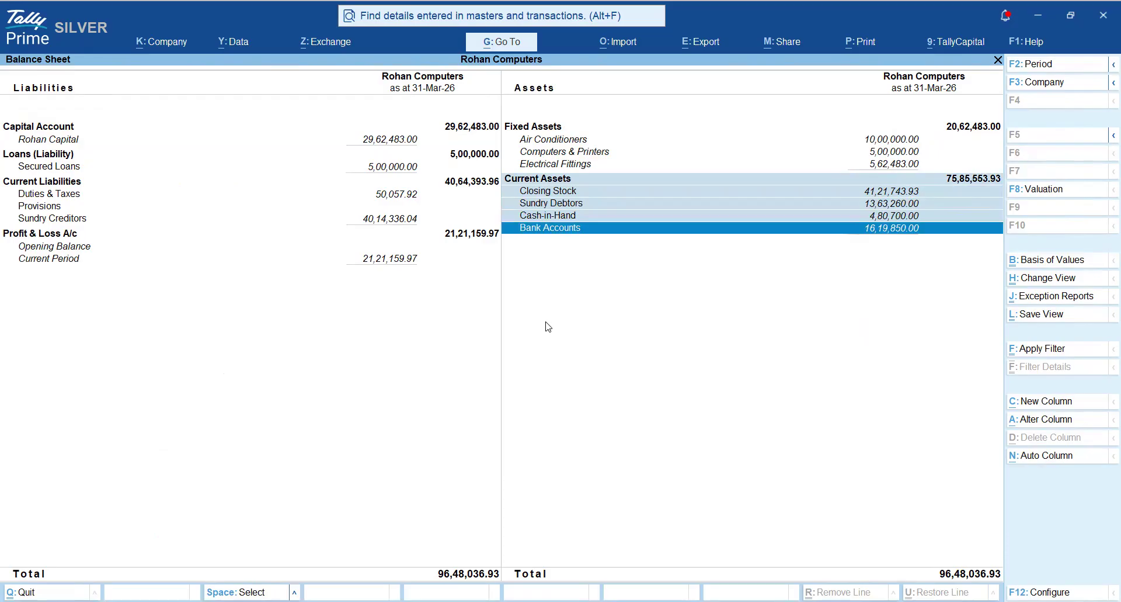
# - Unmark the Current Assets group line and mark the Fixed Assets group line instead
pyautogui.press('Up')
pyautogui.press('Up')
pyautogui.press('Up')
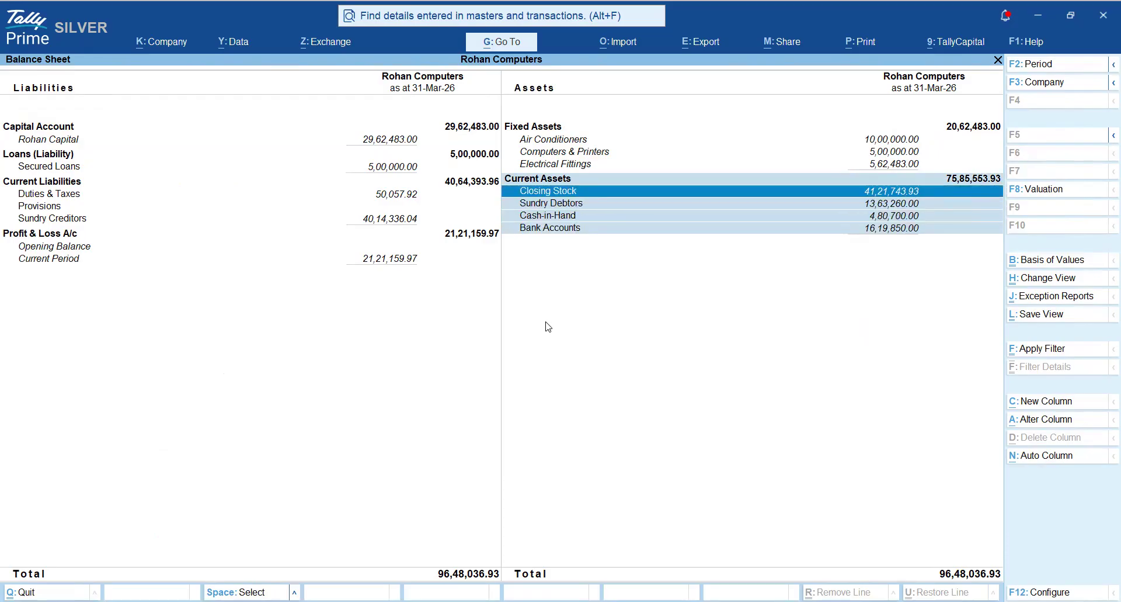
pyautogui.press('Up')
pyautogui.press('space')
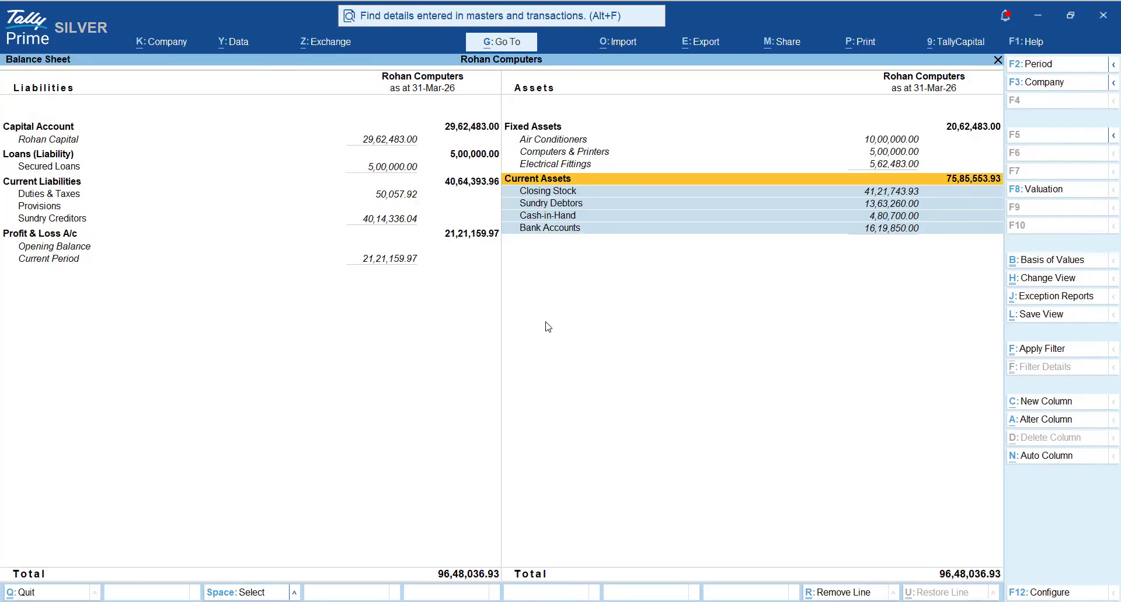
pyautogui.press('Up')
pyautogui.press('Up')
pyautogui.press('Up')
pyautogui.press('Up')
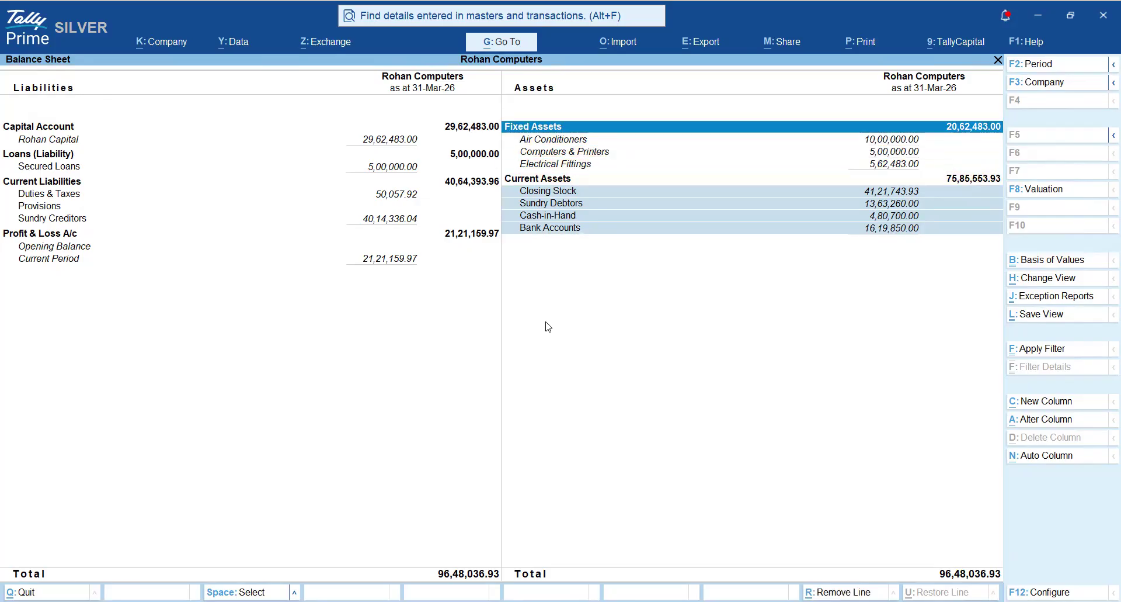
pyautogui.press('Down')
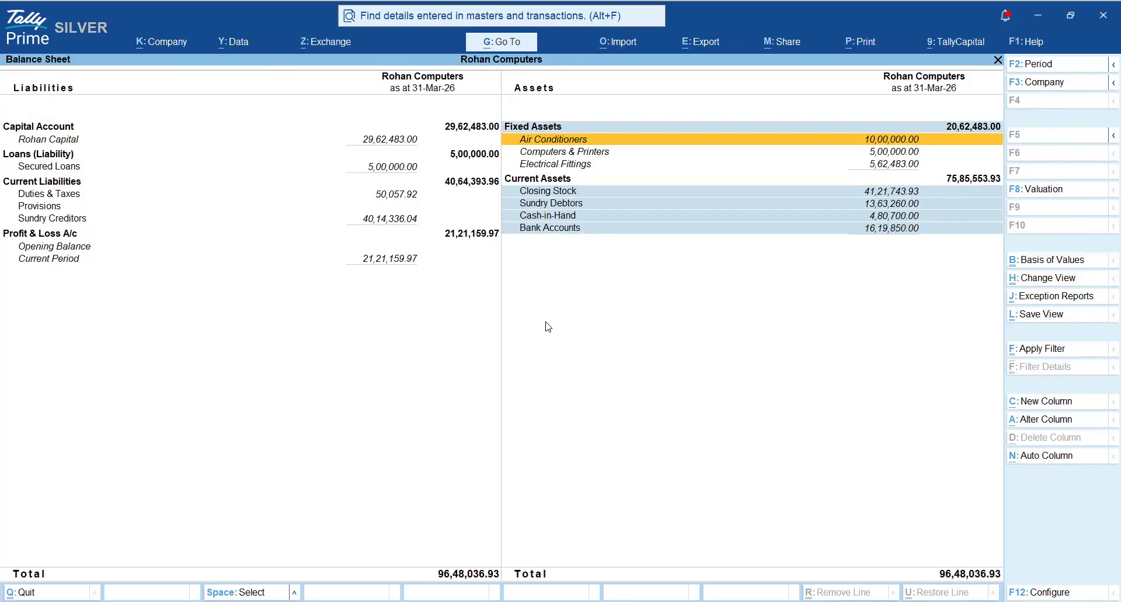
# - Unmark the Fixed Assets group line and mark its Air Conditioners ledger
pyautogui.press('Up')
pyautogui.press('Down')
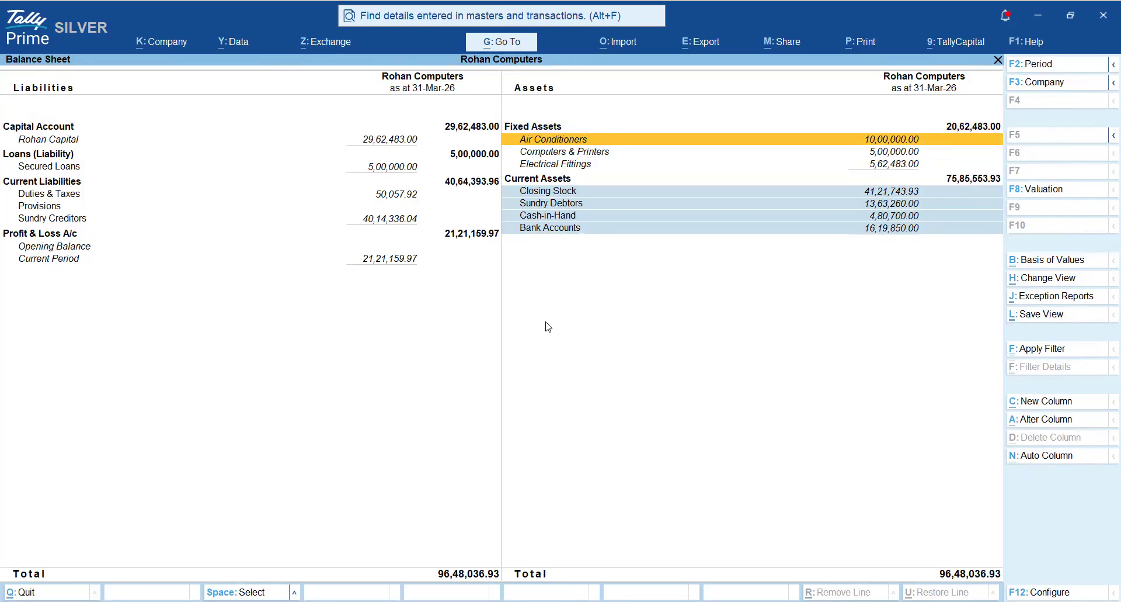
pyautogui.press('Down')
pyautogui.press('Down')
pyautogui.press('Up')
pyautogui.press('Up')
pyautogui.press('space')
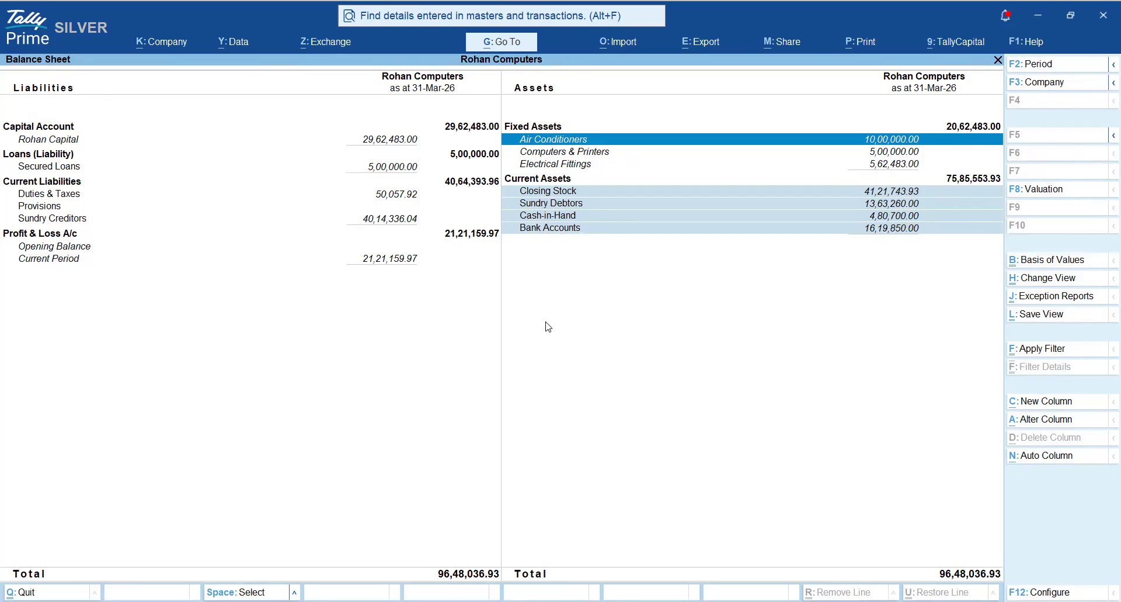
# - Clear all marked lines in the Balance Sheet and go through the ledgers listed under Fixed Assets
pyautogui.hotkey('ctrl', 'space')
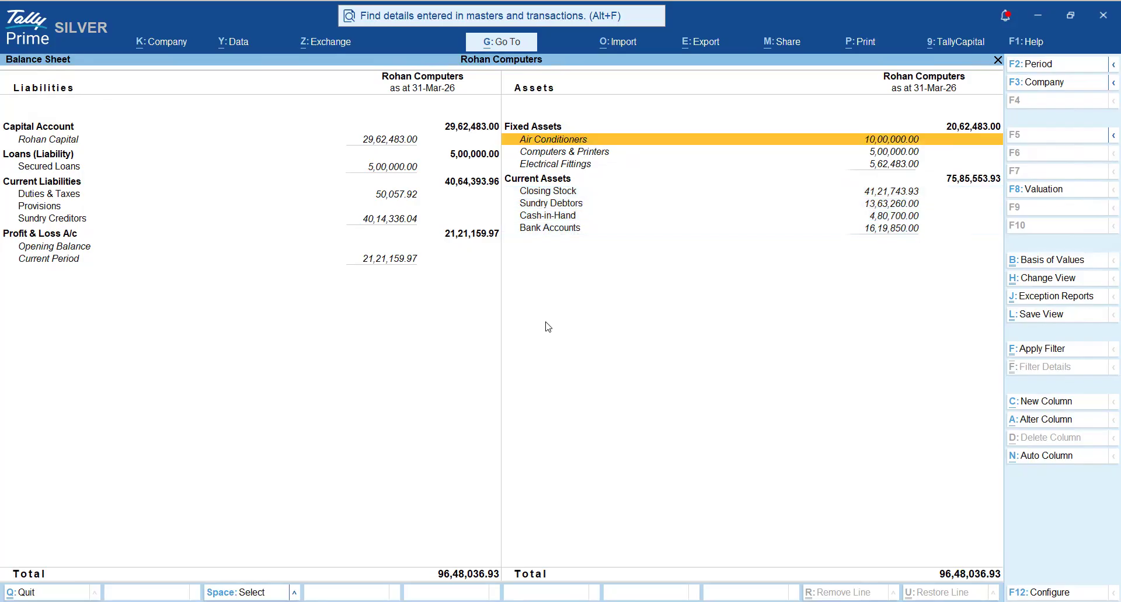
pyautogui.press('Down')
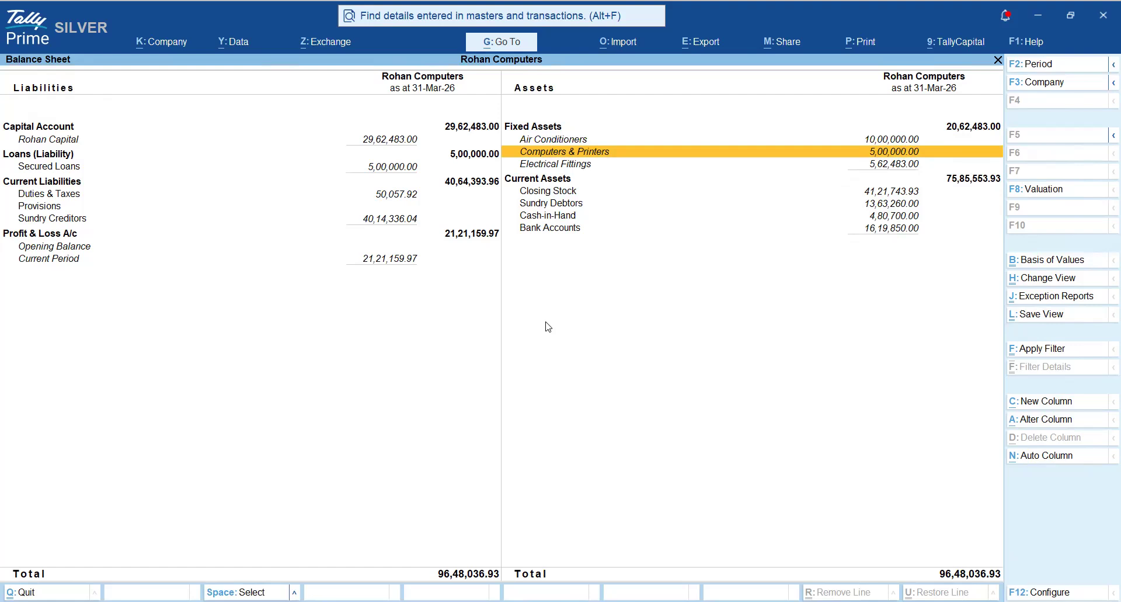
pyautogui.press('Down')
pyautogui.press('Up')
pyautogui.press('Up')
pyautogui.press('Up')
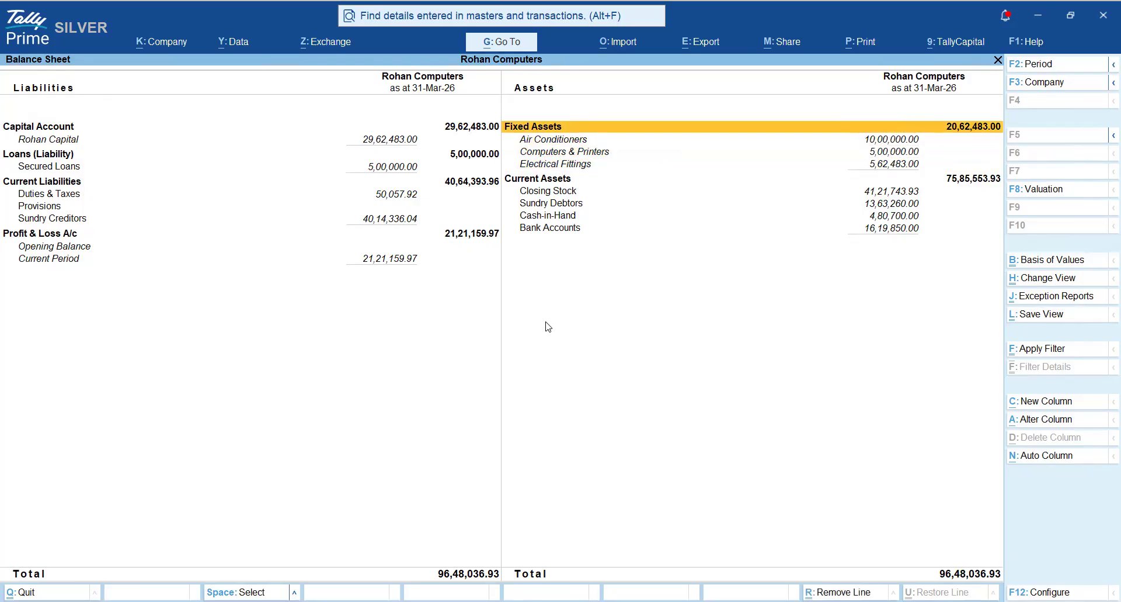
pyautogui.press('Down')
pyautogui.press('Down')
pyautogui.press('Down')
pyautogui.press('Down')
pyautogui.press('Down')
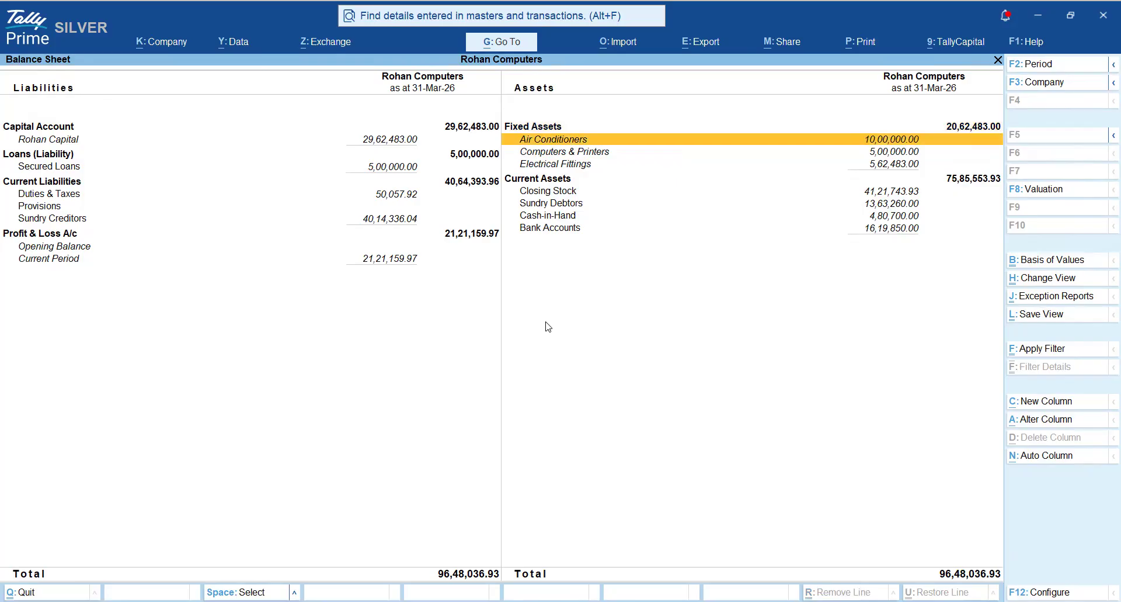
# - Point out Closing Stock and Sundry Debtors by marking them, clear the mark, and go to Duties & Taxes under Current Liabilities
pyautogui.press('space')
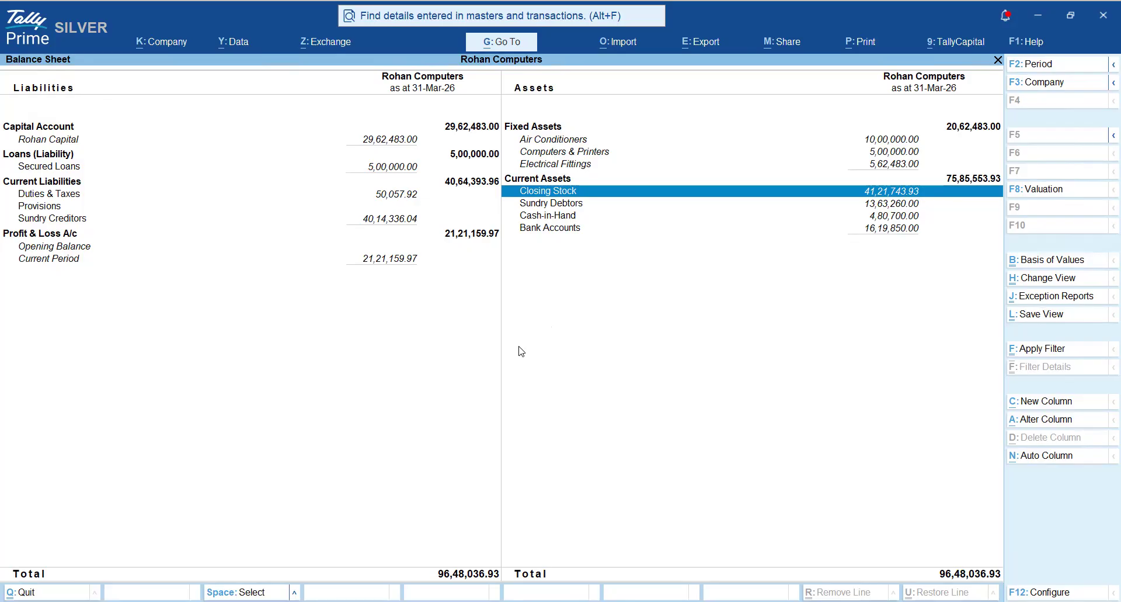
pyautogui.click(800, 204)
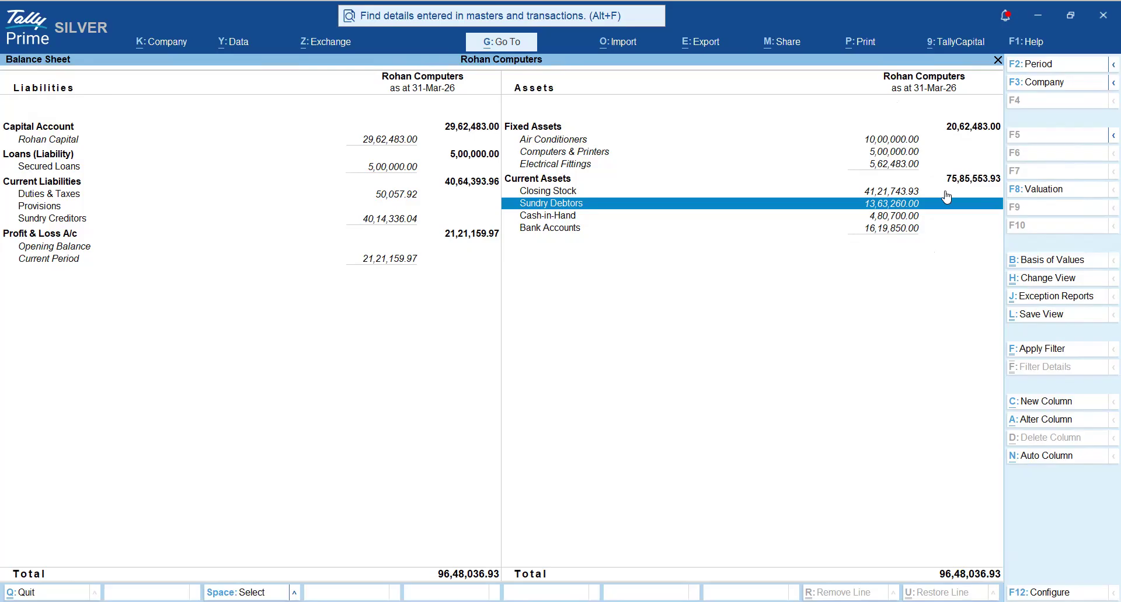
pyautogui.press('space')
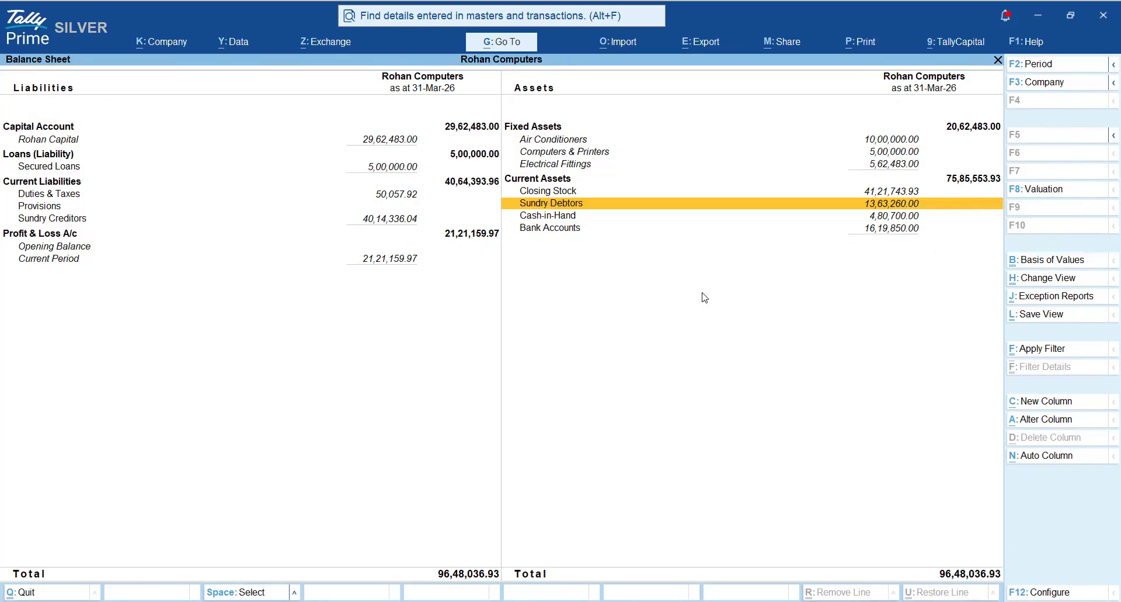
pyautogui.press('Left')
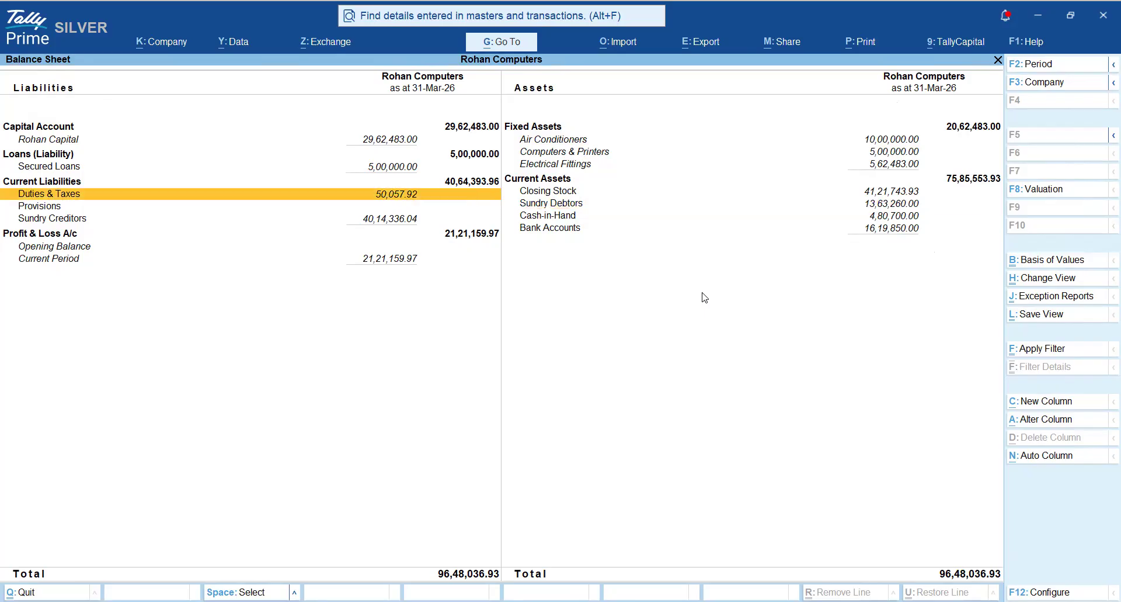
pyautogui.press('alt')
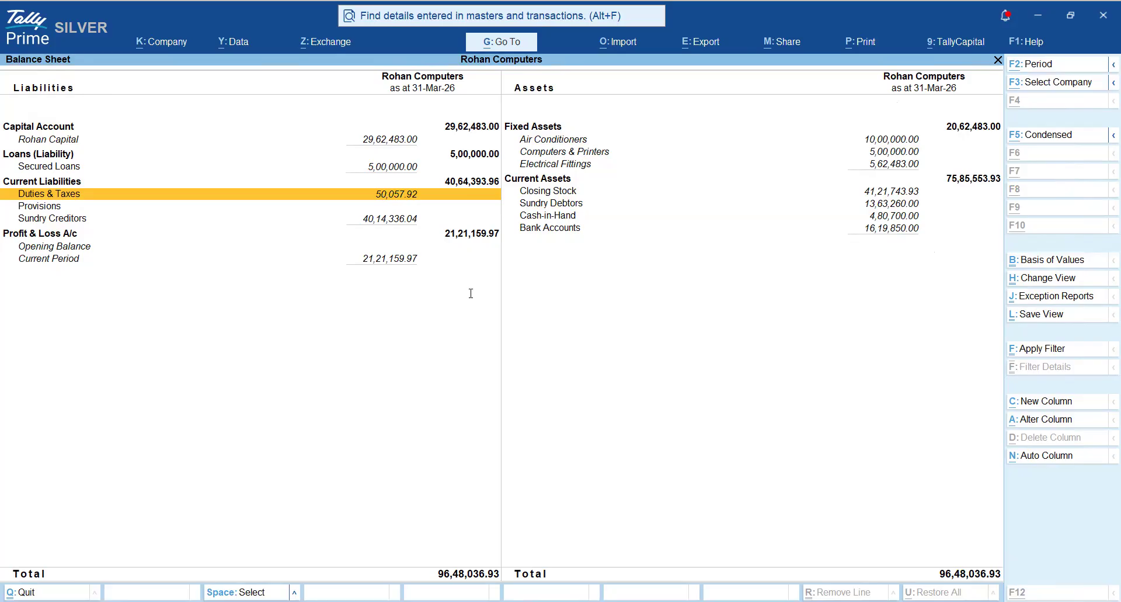
# - Switch to the Word notes and highlight the heading "1. Predefined Groups in TallyPrime" and the phrase "28 predefined groups"
pyautogui.hotkey('alt', 'Tab')
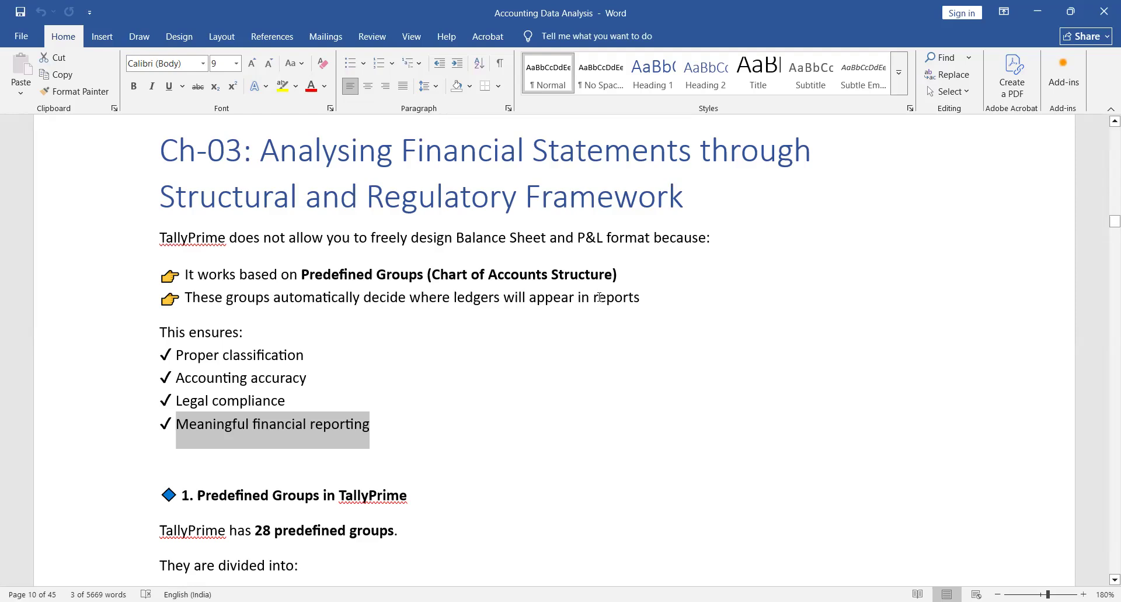
pyautogui.scroll(-3, 600, 296)
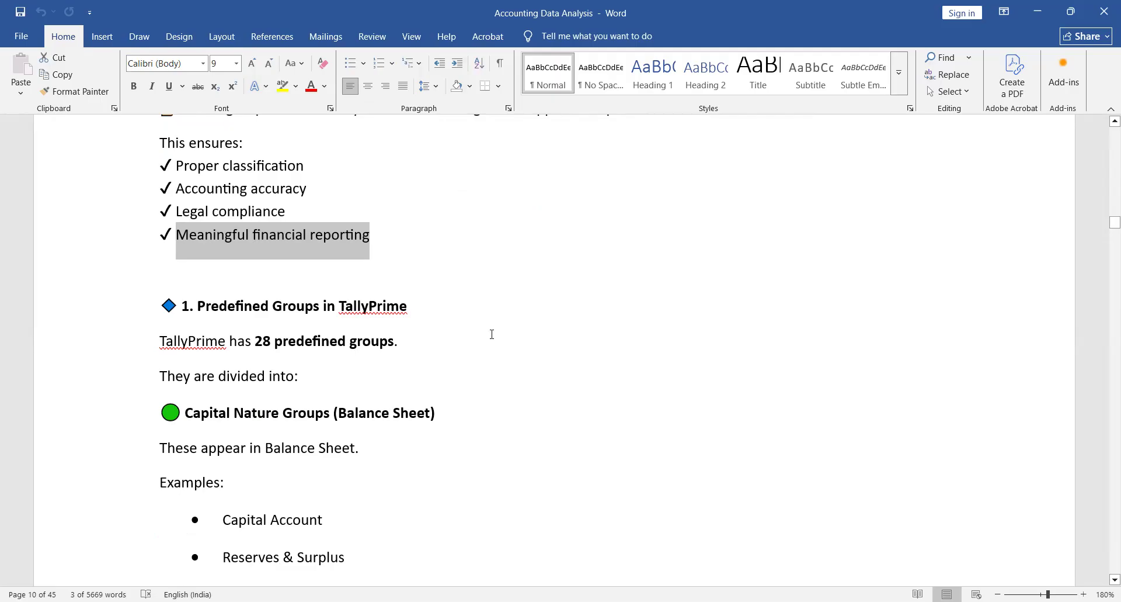
pyautogui.scroll(-1, 492, 334)
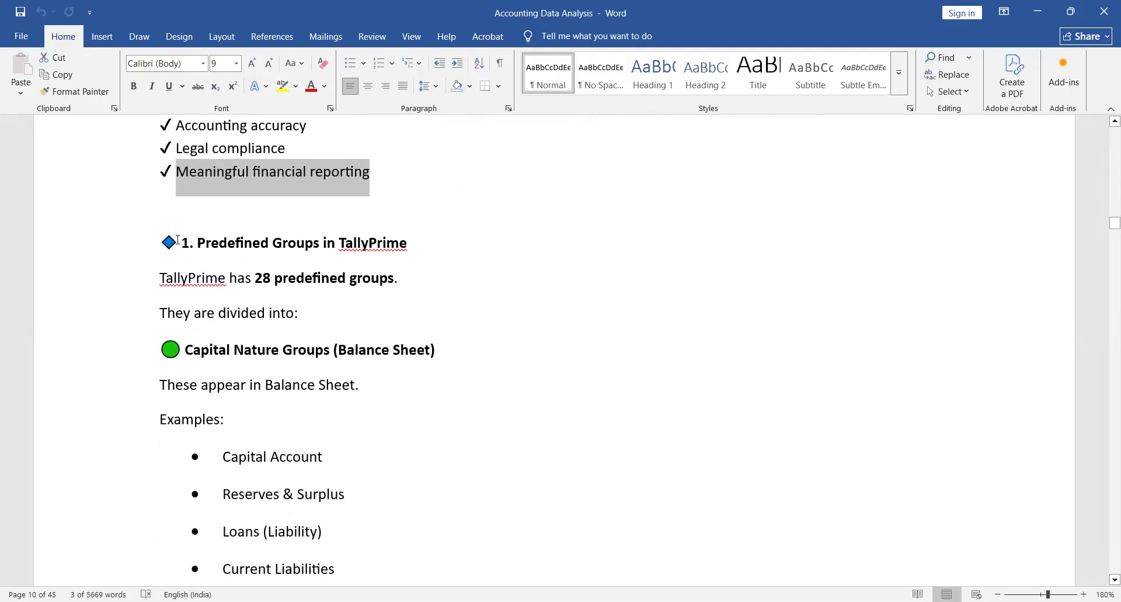
pyautogui.moveTo(181, 242); pyautogui.dragTo(408, 243)
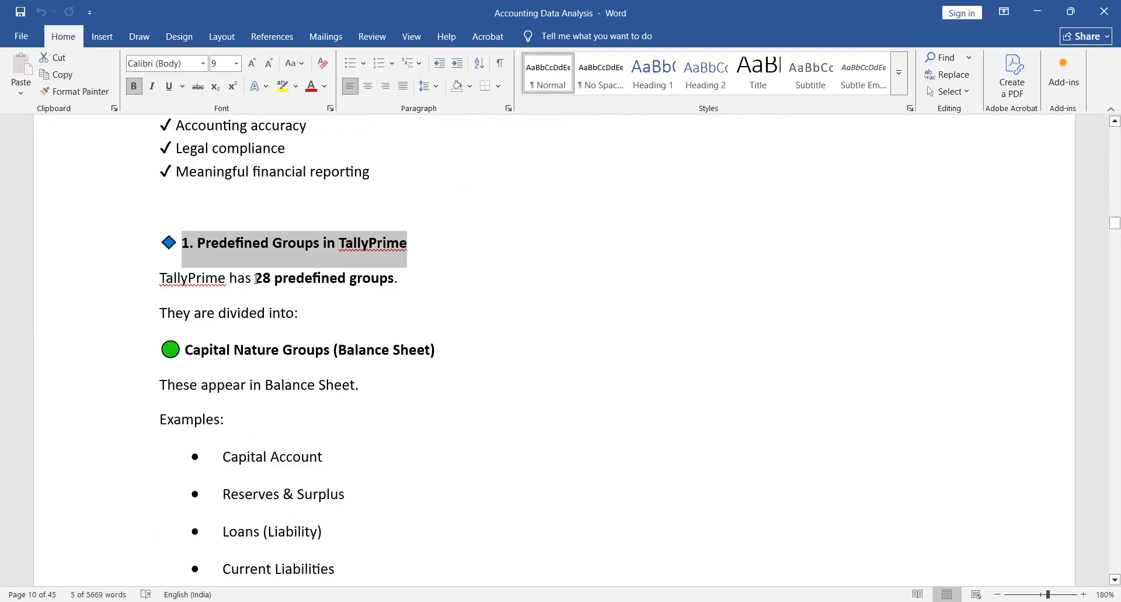
pyautogui.moveTo(255, 278); pyautogui.dragTo(395, 279)
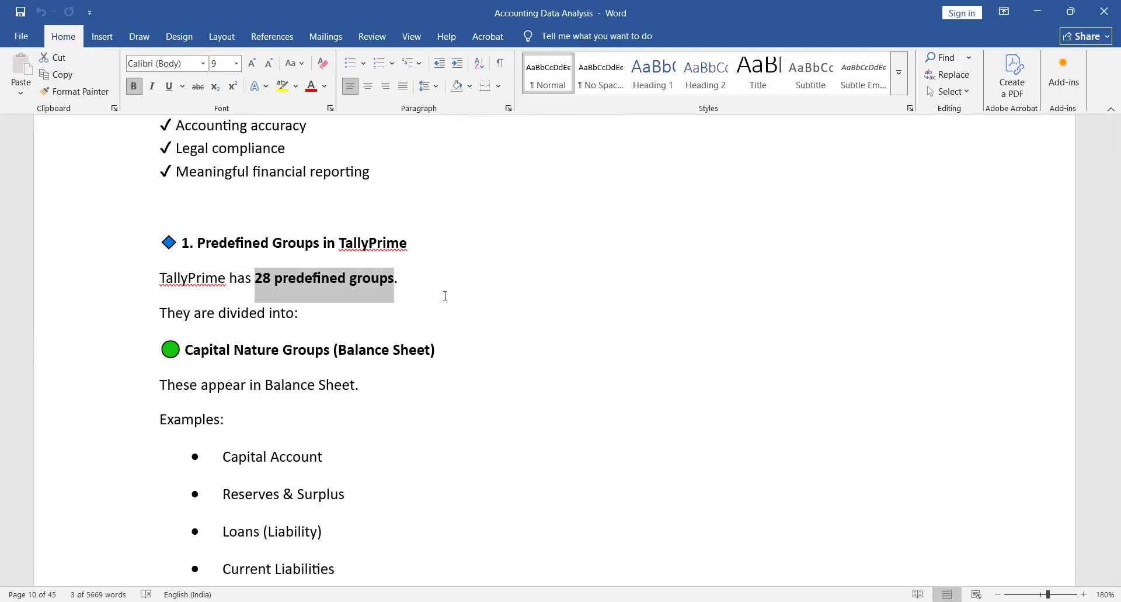
pyautogui.click(419, 280)
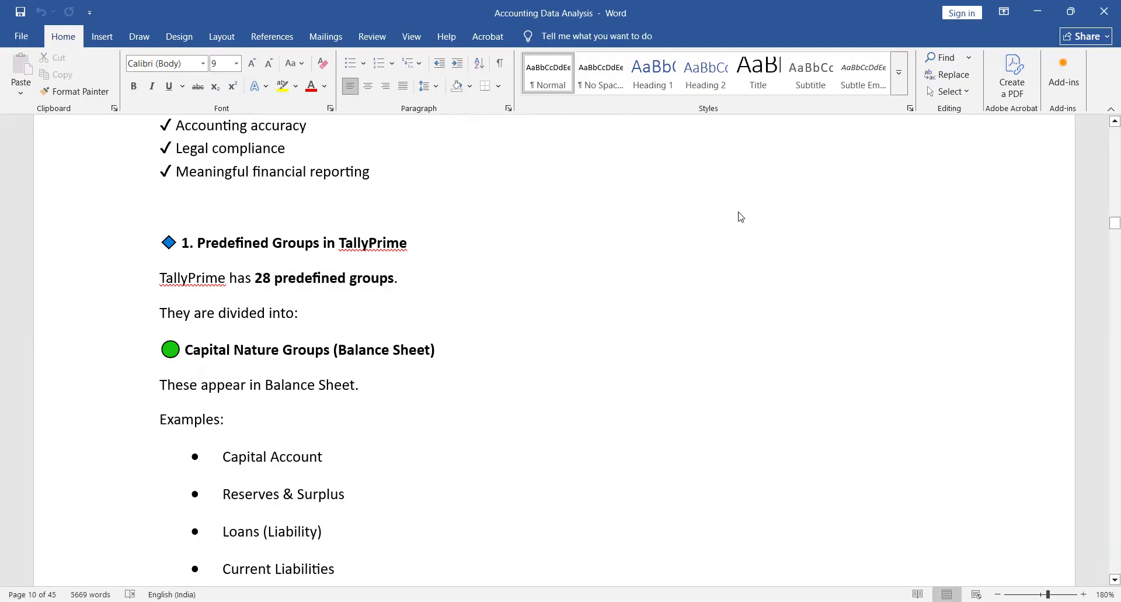
# - Switch to TallyPrime and close the Balance Sheet to return to the Gateway of Tally
pyautogui.hotkey('alt', 'Tab')
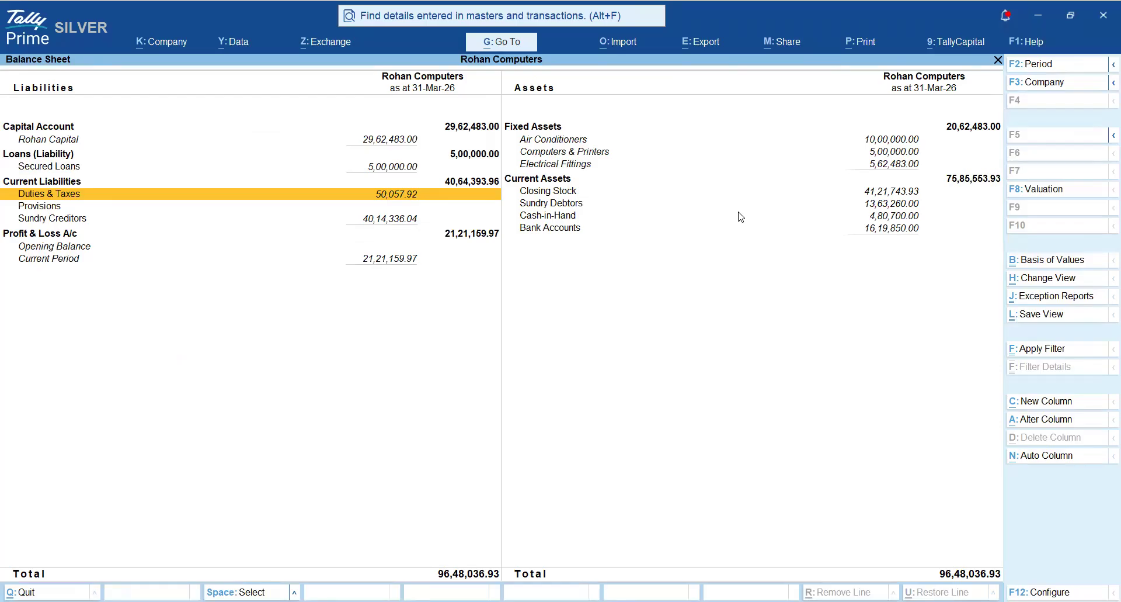
pyautogui.press('Escape')
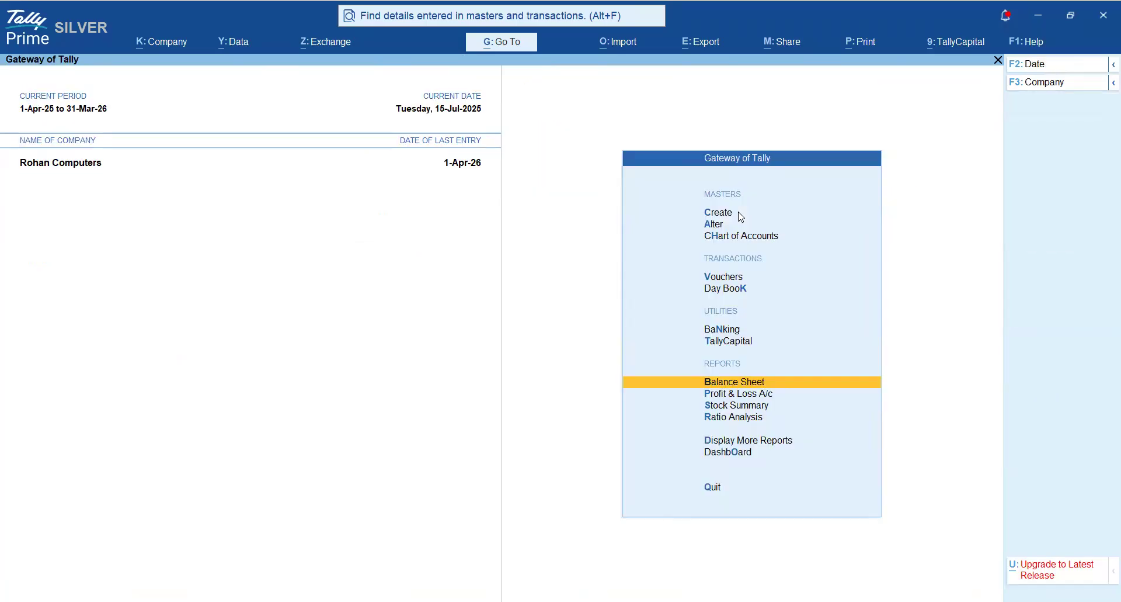
pyautogui.press('alt')
# - Switch to the Word notes and highlight "28 predefined groups" and the word "Capital" in the Capital Nature Groups heading
pyautogui.hotkey('alt', 'Tab')
pyautogui.moveTo(255, 278); pyautogui.dragTo(394, 279)
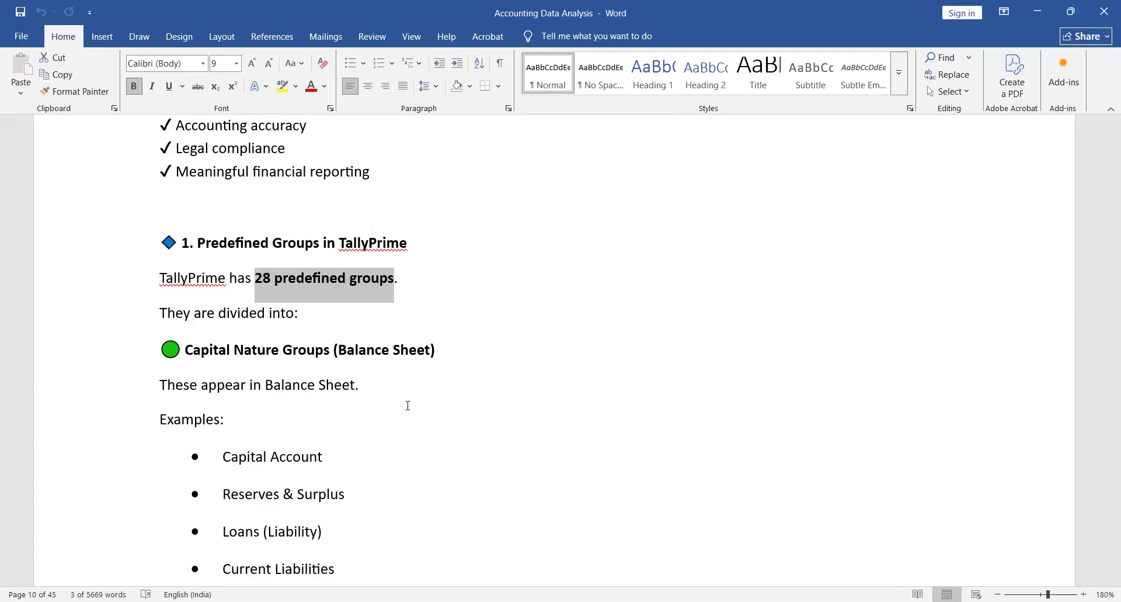
pyautogui.moveTo(185, 350); pyautogui.dragTo(234, 351)
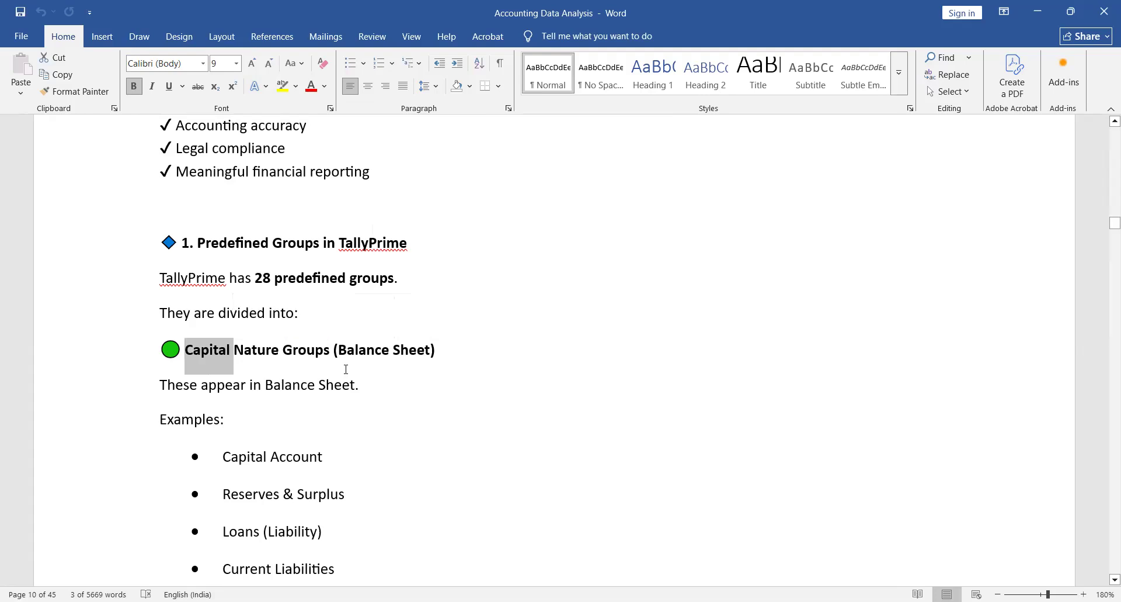
# - Switch to TallyPrime, open the Balance Sheet and mark the Capital Account line
pyautogui.hotkey('alt', 'Tab')
pyautogui.press('Return')
pyautogui.press('space')
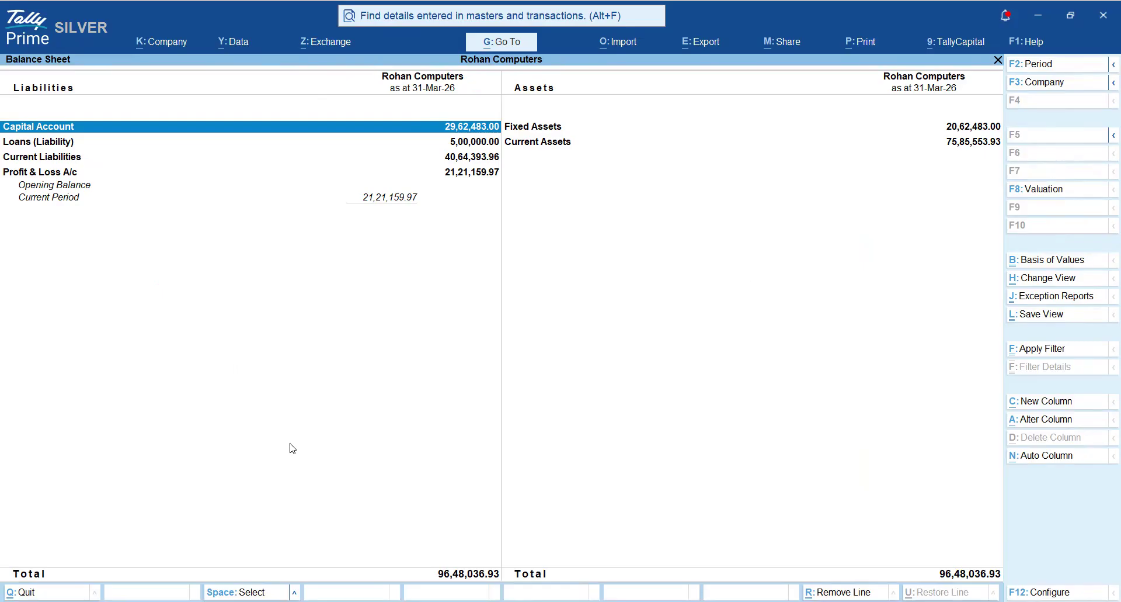
# - Open the Profit & Loss A/c from the Balance Sheet to examine its groups, and return to the Balance Sheet
pyautogui.press('Down')
pyautogui.press('Down')
pyautogui.press('Down')
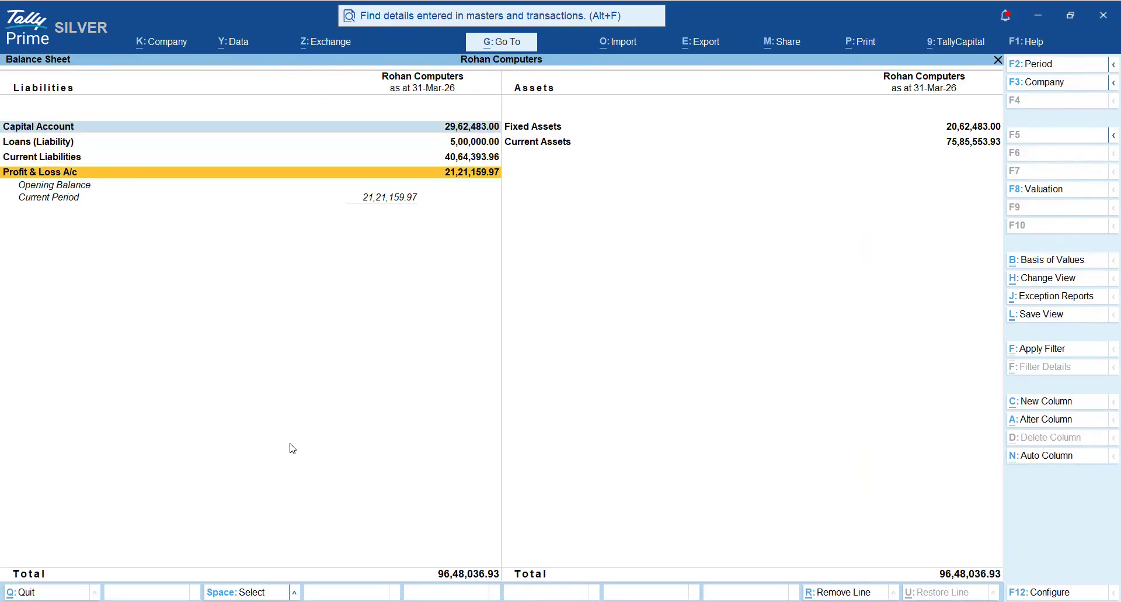
pyautogui.press('Return')
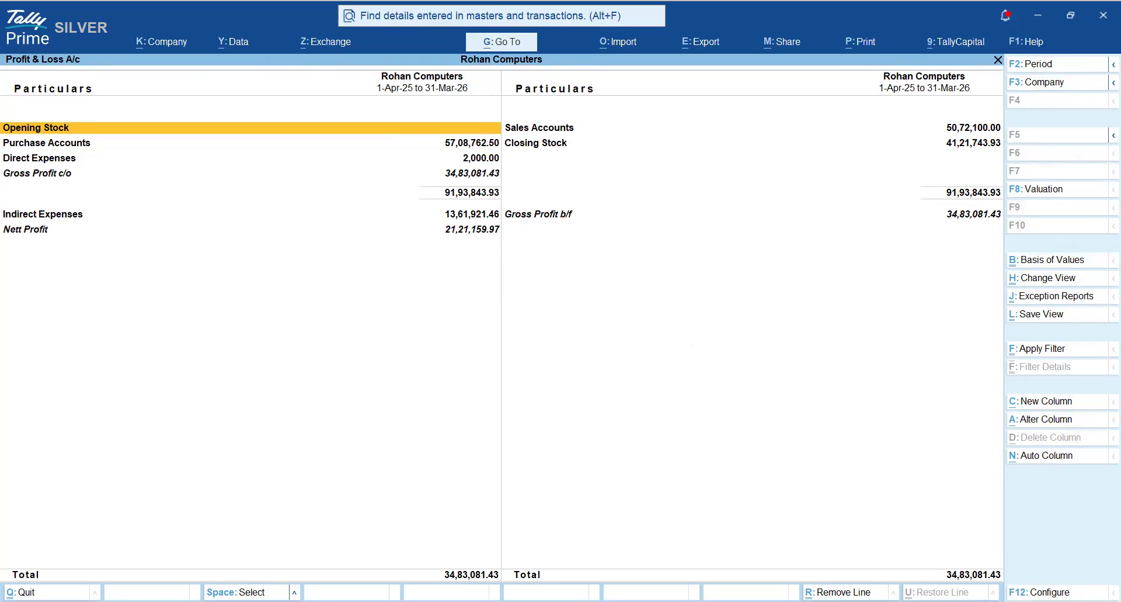
pyautogui.hotkey('alt', 'Tab')
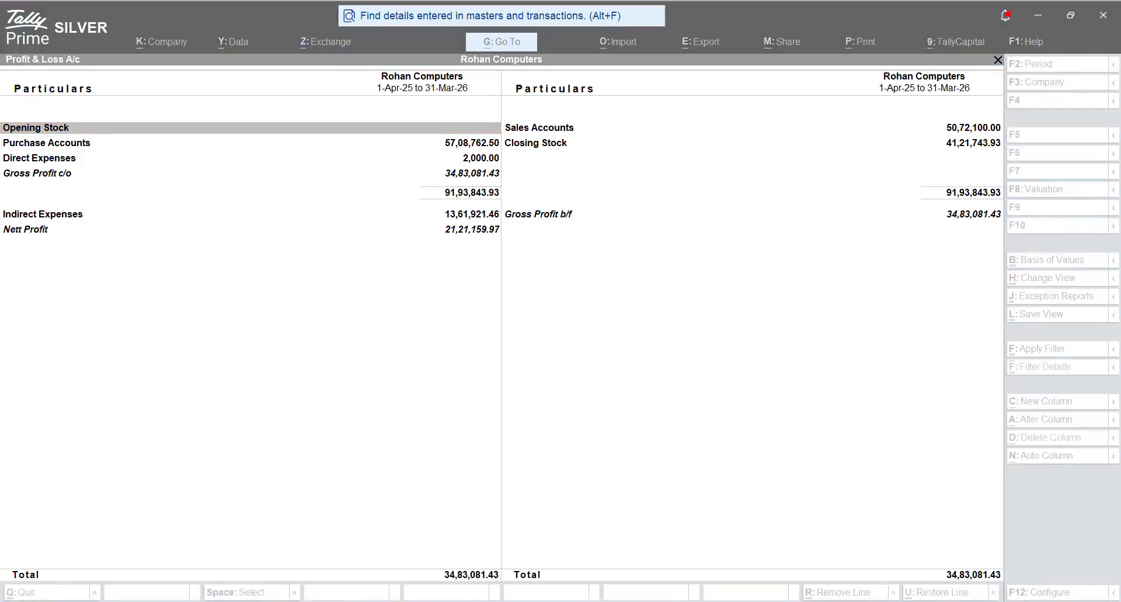
pyautogui.click(641, 254)
pyautogui.press('Escape')
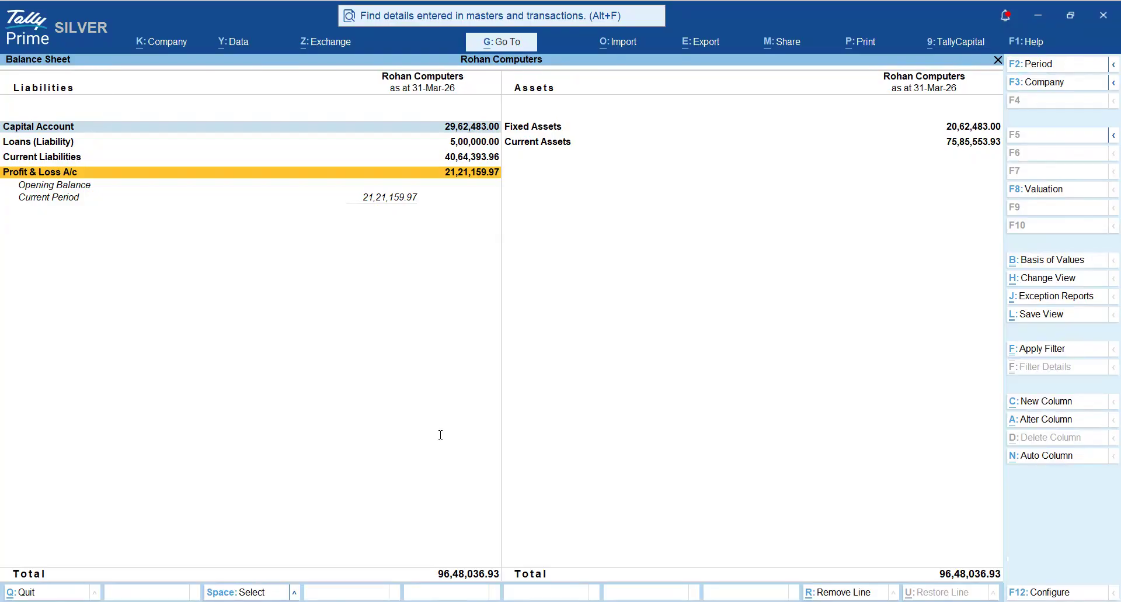
# - Switch to the Word notes and read the list of Capital Nature Groups down to the Revenue Nature Groups section
pyautogui.hotkey('alt', 'Tab')
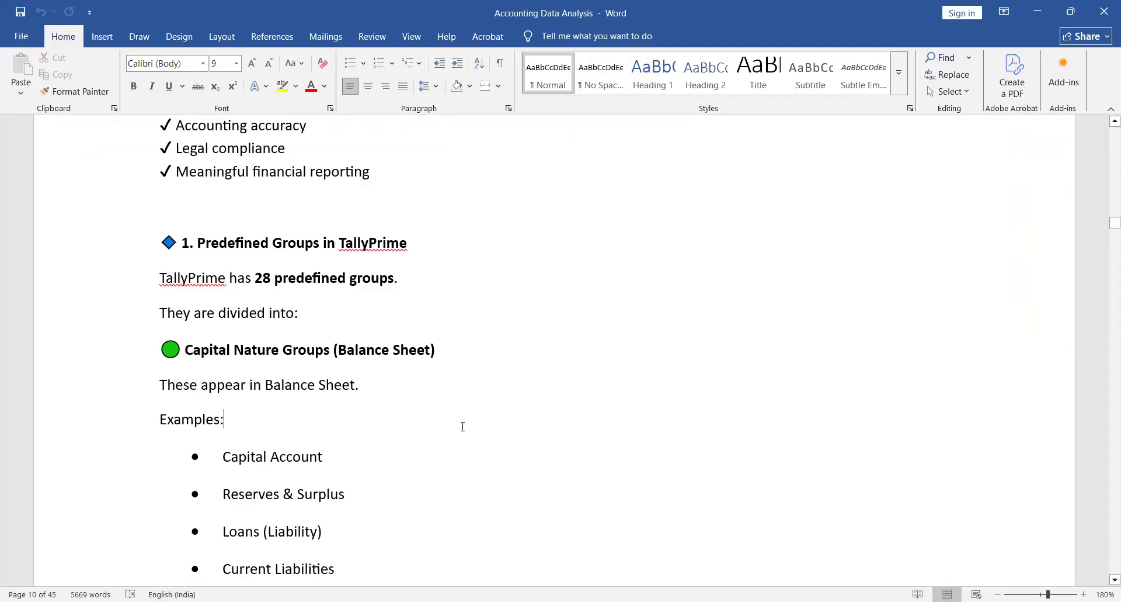
pyautogui.scroll(-5, 463, 427)
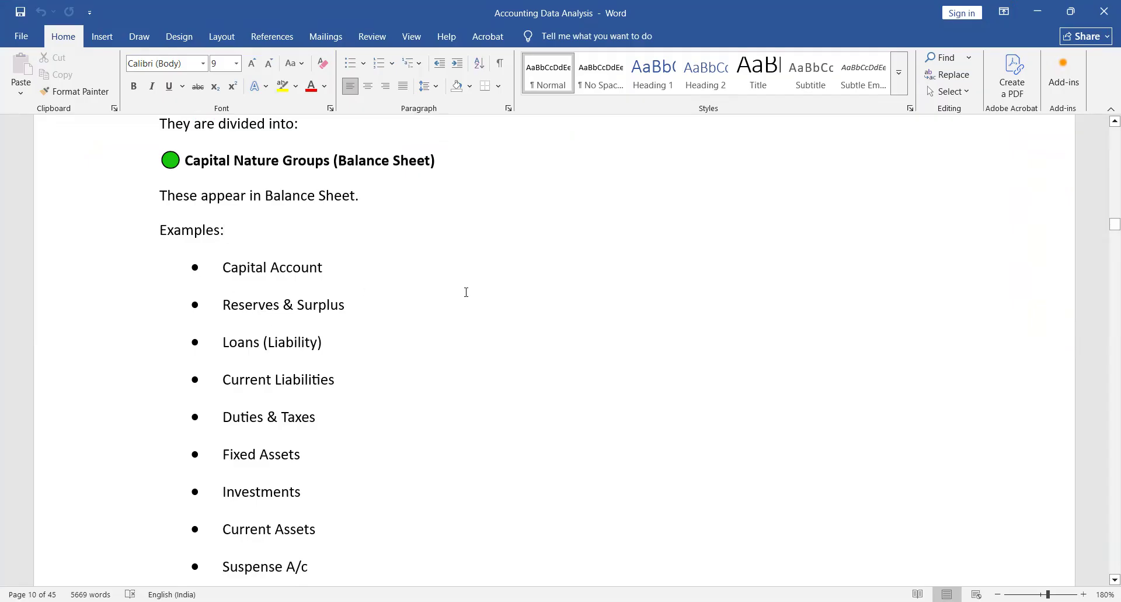
pyautogui.scroll(-2, 542, 302)
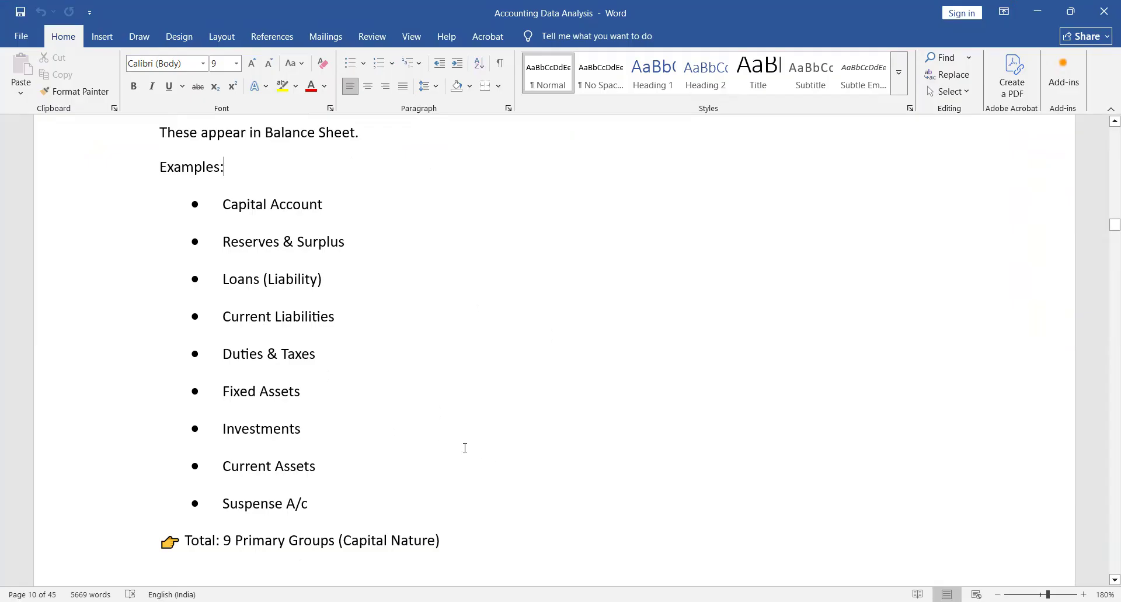
pyautogui.scroll(-5, 416, 406)
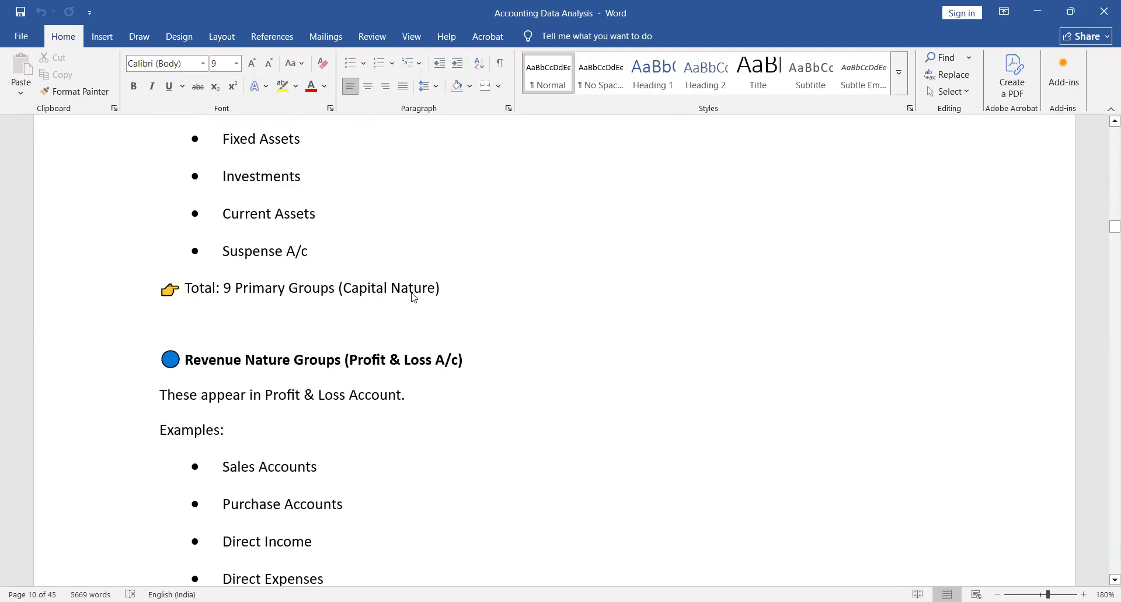
# - Switch to TallyPrime, go to Capital Account and display the Balance Sheet in detailed form
pyautogui.hotkey('alt', 'Tab')
pyautogui.press('Up')
pyautogui.press('Up')
pyautogui.press('Up')
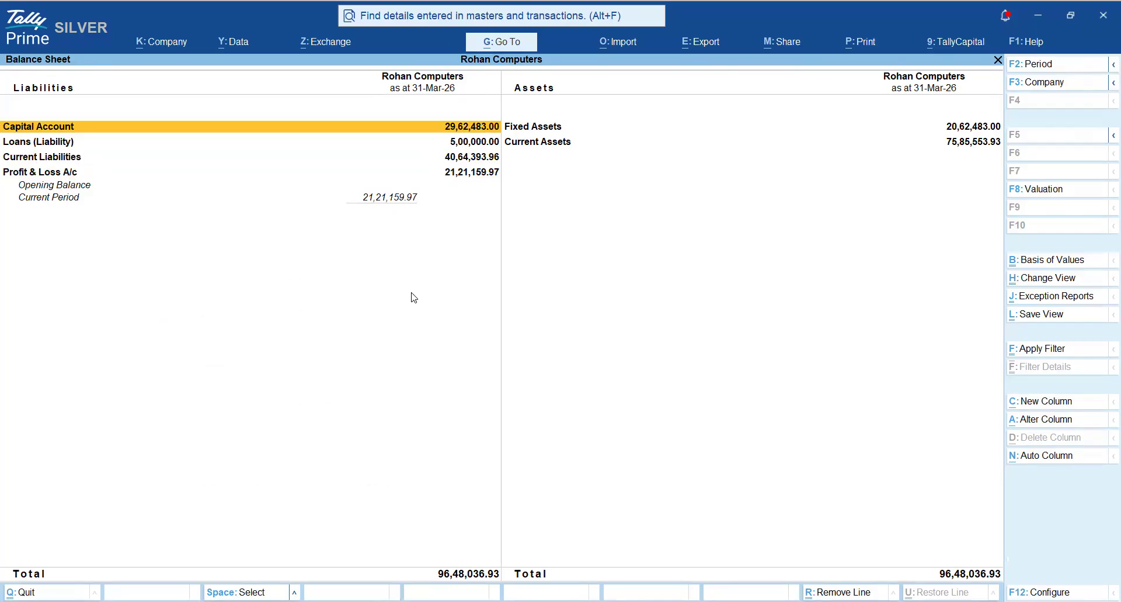
pyautogui.hotkey('alt', 'F5')
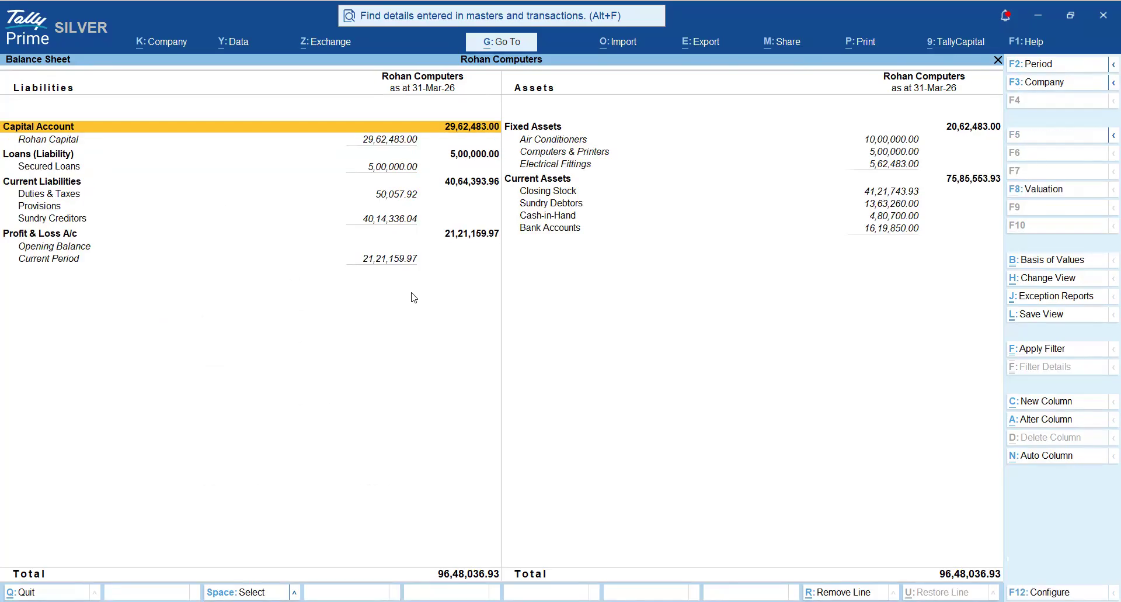
# - Mark the Air Conditioners, Computers & Printers and Electrical Fittings ledgers under Fixed Assets
pyautogui.press('Right')
pyautogui.press('Down')
pyautogui.press('space')
pyautogui.press('Down')
pyautogui.press('space')
pyautogui.press('Down')
pyautogui.press('space')
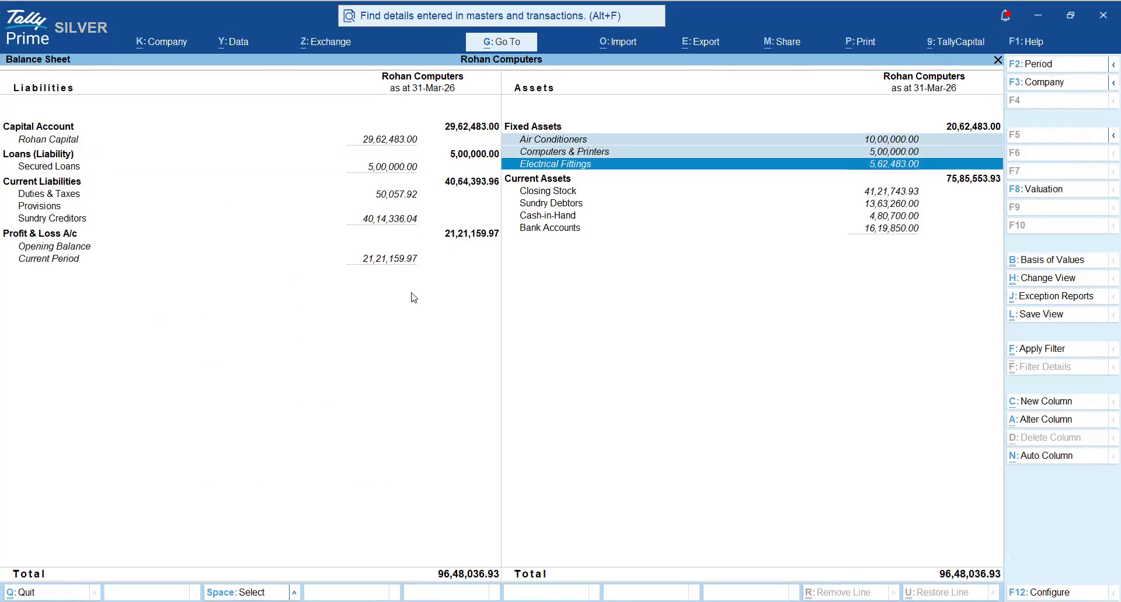
pyautogui.press('Up')
pyautogui.press('Up')
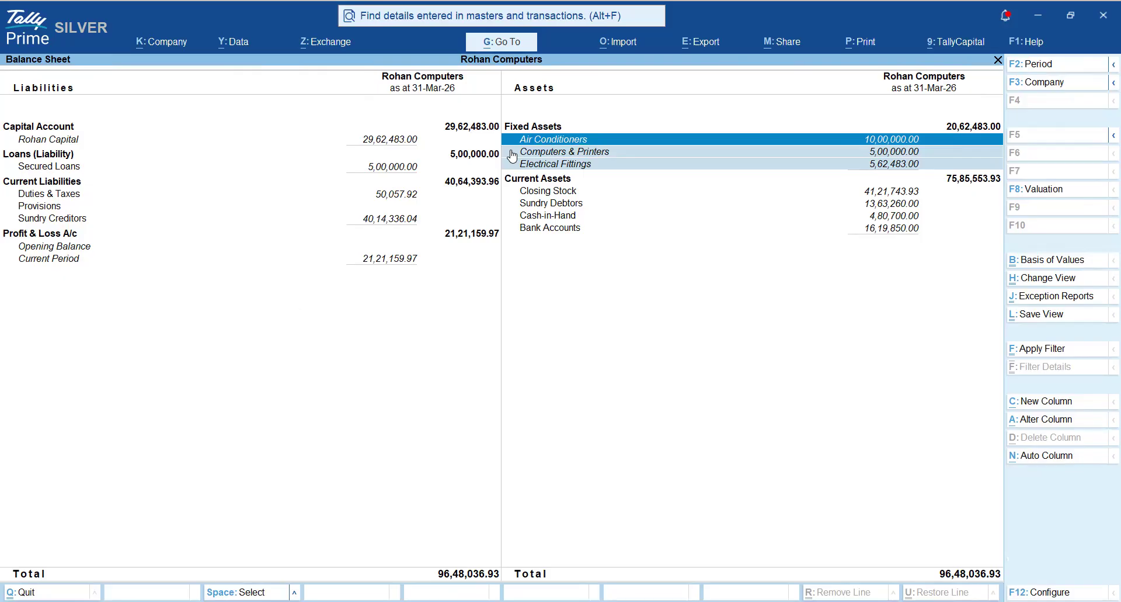
# - Switch to the Word notes and highlight "9 Primary Groups" in the Capital Nature total line
pyautogui.press('alt')
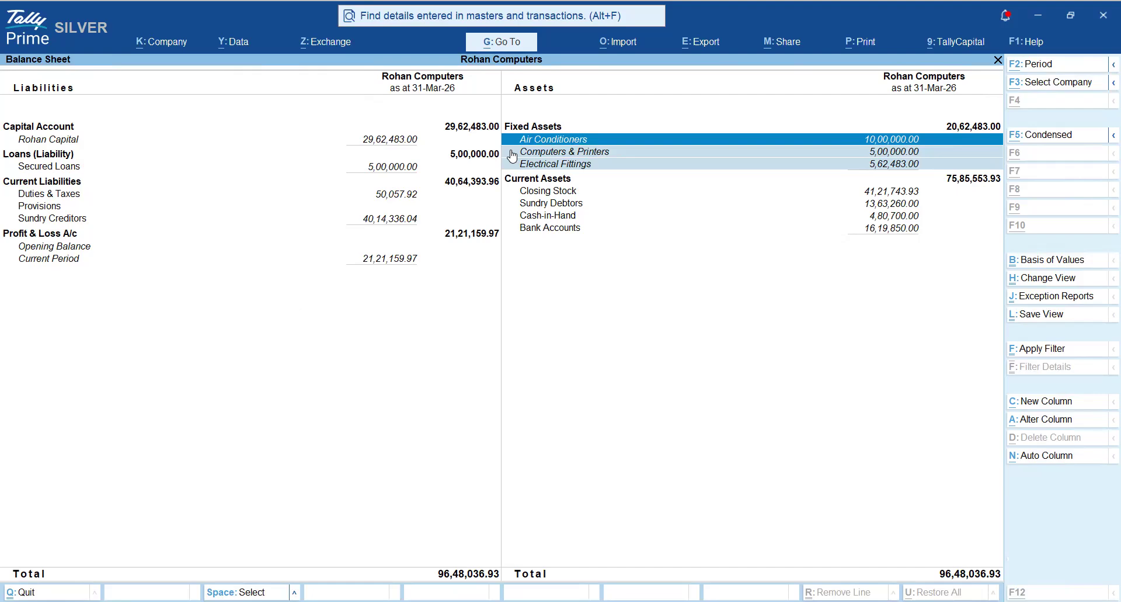
pyautogui.hotkey('alt', 'Tab')
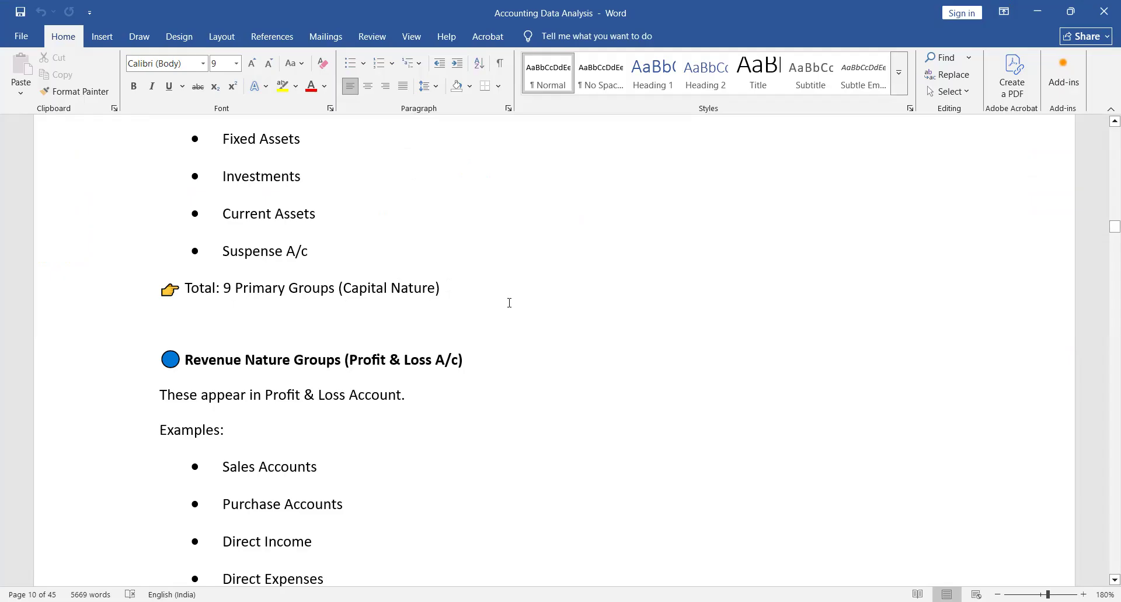
pyautogui.moveTo(224, 288); pyautogui.dragTo(309, 287)
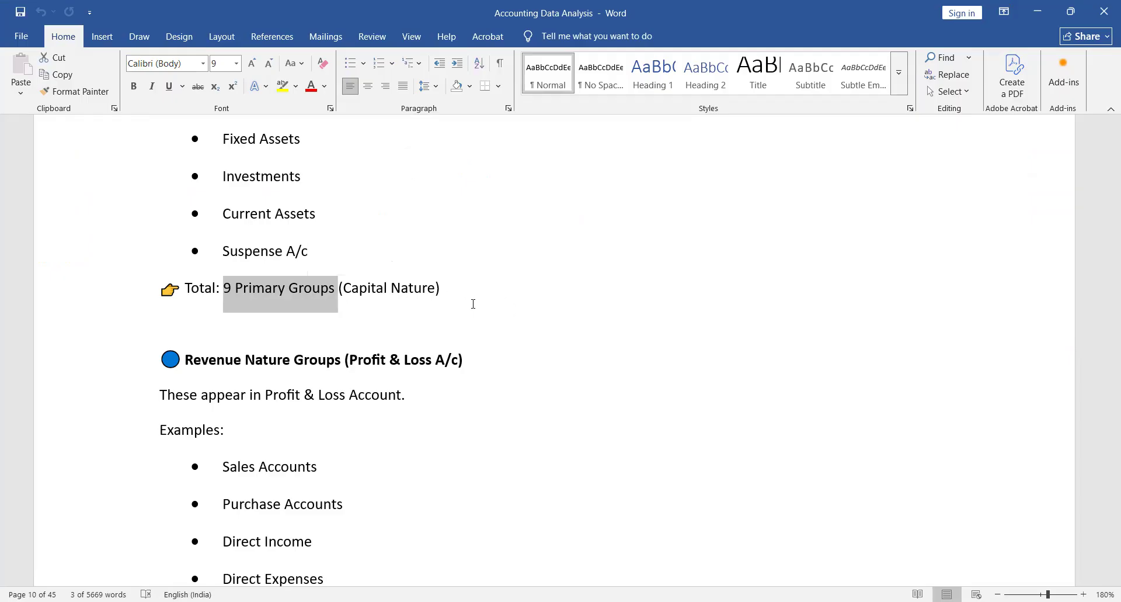
# - Switch to TallyPrime, clear the ledger marks and mark the Fixed Assets, Capital Account, Loans (Liability) and Current Liabilities group lines
pyautogui.hotkey('alt', 'Tab')
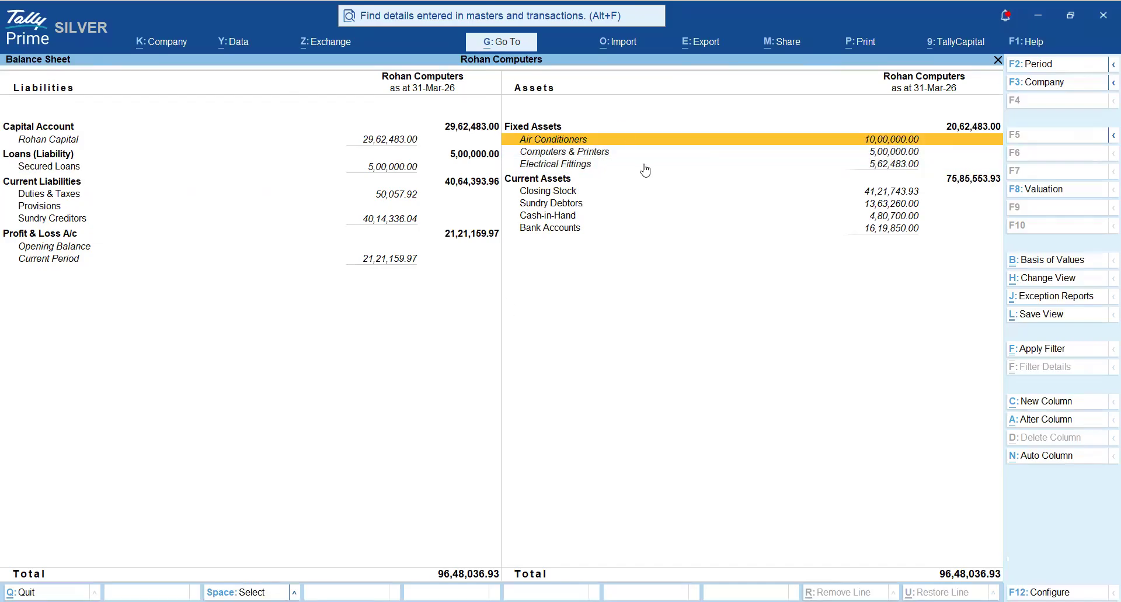
pyautogui.press('Up')
pyautogui.press('Left')
pyautogui.press('Down')
pyautogui.press('Down')
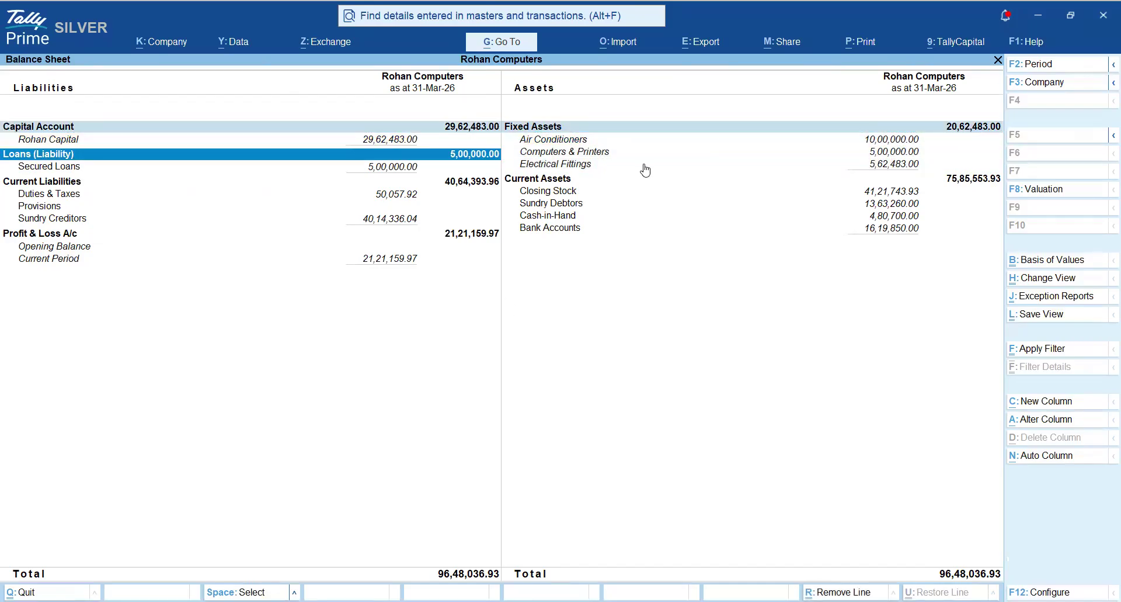
# - Mark the Current Assets group line and go back over the Fixed Assets group and its ledgers
pyautogui.press('Down')
pyautogui.press('Down')
pyautogui.press('Down')
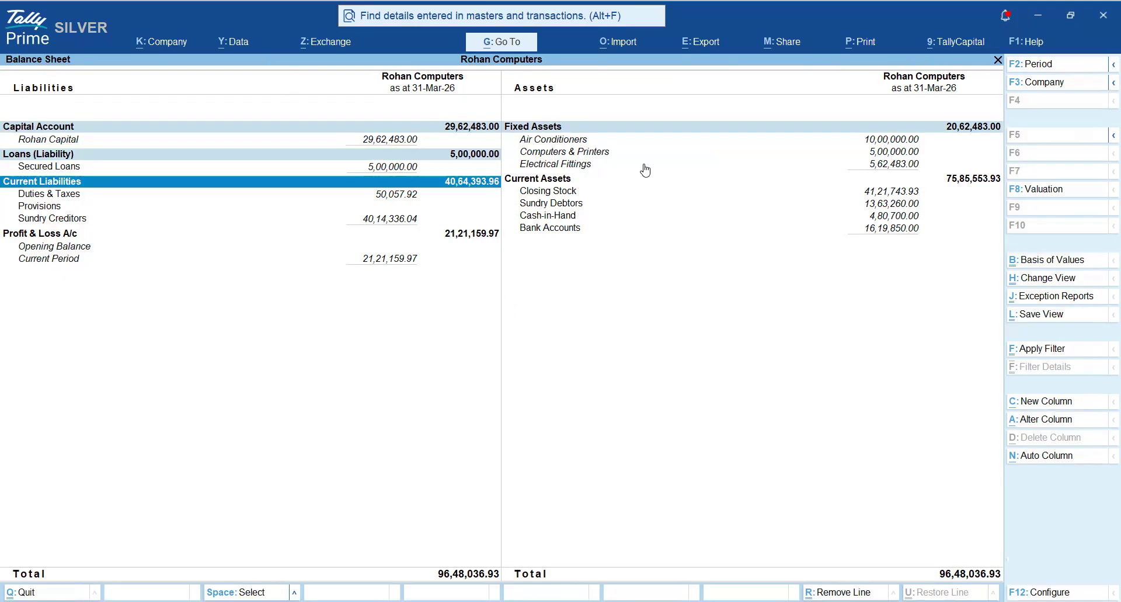
pyautogui.press('Right')
pyautogui.press('Down')
pyautogui.press('Up')
pyautogui.press('Up')
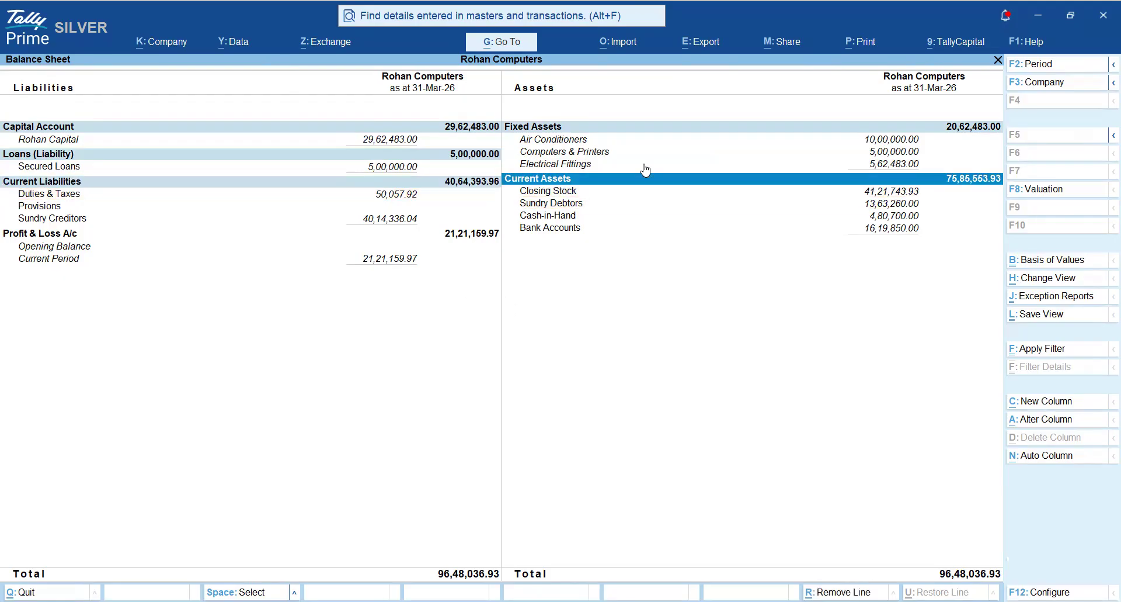
pyautogui.press('Up')
pyautogui.press('Up')
pyautogui.press('Up')
pyautogui.press('Up')
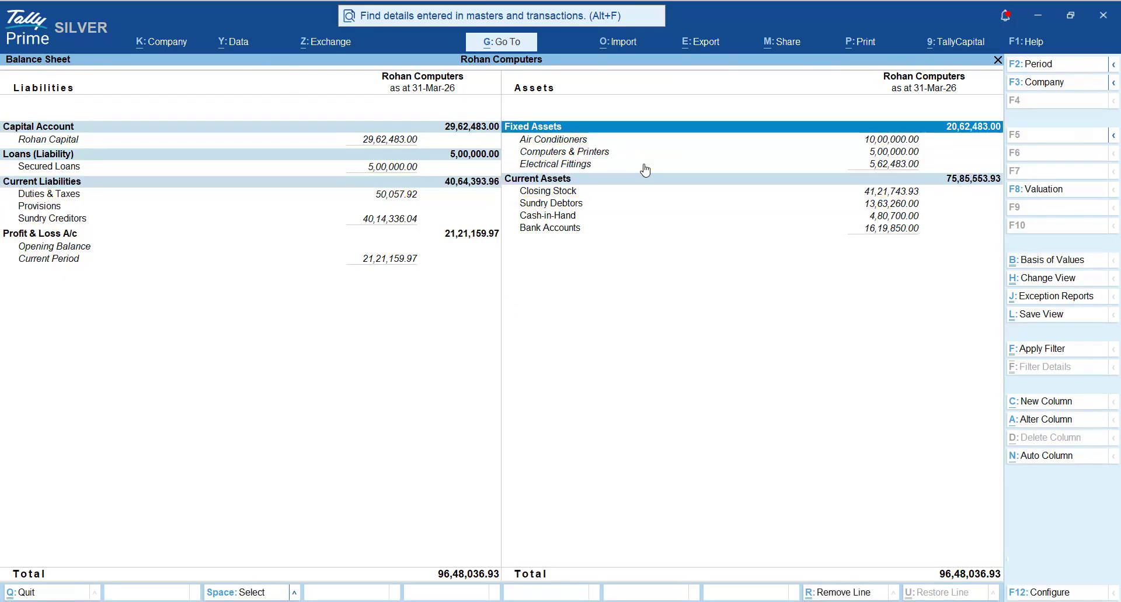
pyautogui.press('Down')
pyautogui.press('Down')
pyautogui.press('Down')
pyautogui.press('Down')
pyautogui.press('Down')
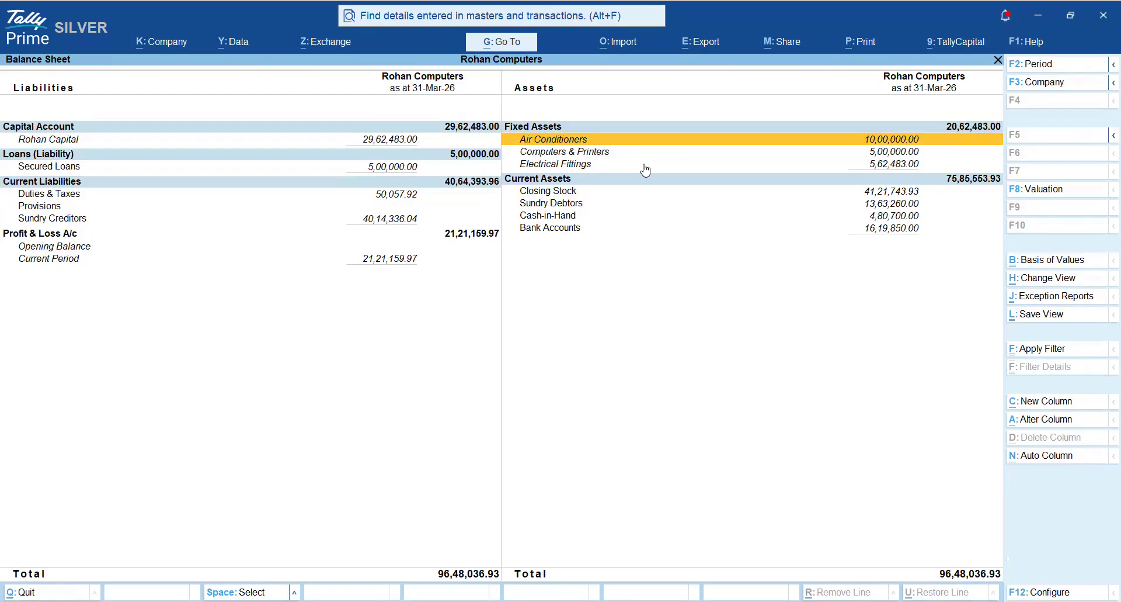
# - Mark Closing Stock, Sundry Debtors and Cash-in-Hand under Current Assets
pyautogui.press('space')
pyautogui.press('Down')
pyautogui.press('space')
pyautogui.press('Down')
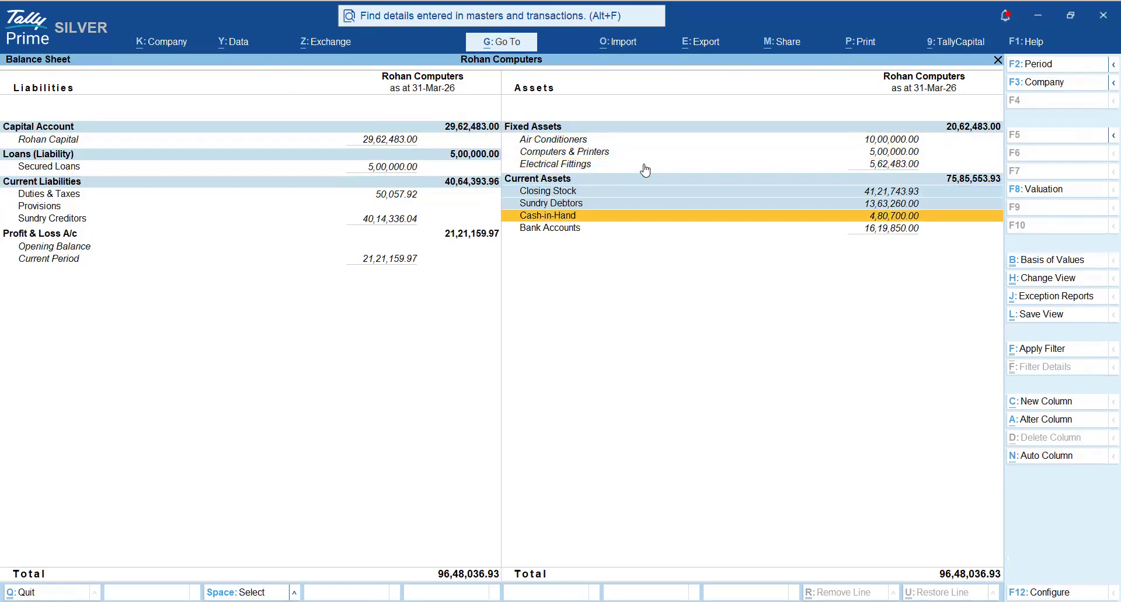
pyautogui.press('space')
pyautogui.press('Down')
pyautogui.press('Up')
# - Mark Secured Loans under Loans (Liability), and Duties & Taxes, Provisions and Sundry Creditors under Current Liabilities
pyautogui.press('Up')
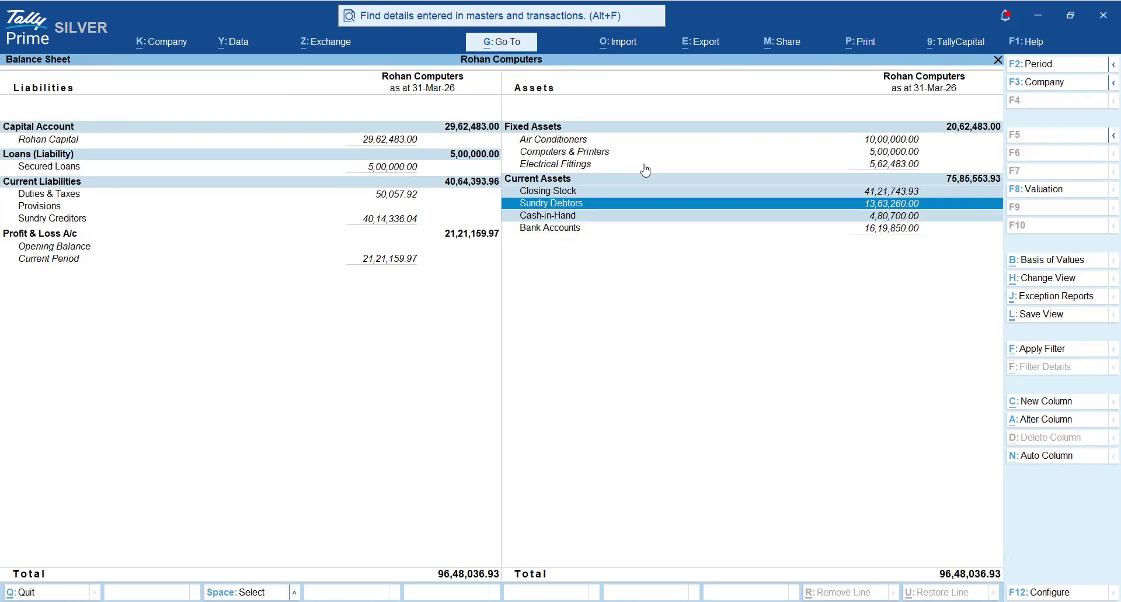
pyautogui.press('Up')
pyautogui.press('Left')
pyautogui.press('space')
pyautogui.press('Down')
pyautogui.press('space')
pyautogui.press('Down')
pyautogui.press('space')
pyautogui.press('Down')
pyautogui.press('space')
pyautogui.press('Up')
pyautogui.press('Up')
pyautogui.press('Up')
pyautogui.press('Up')
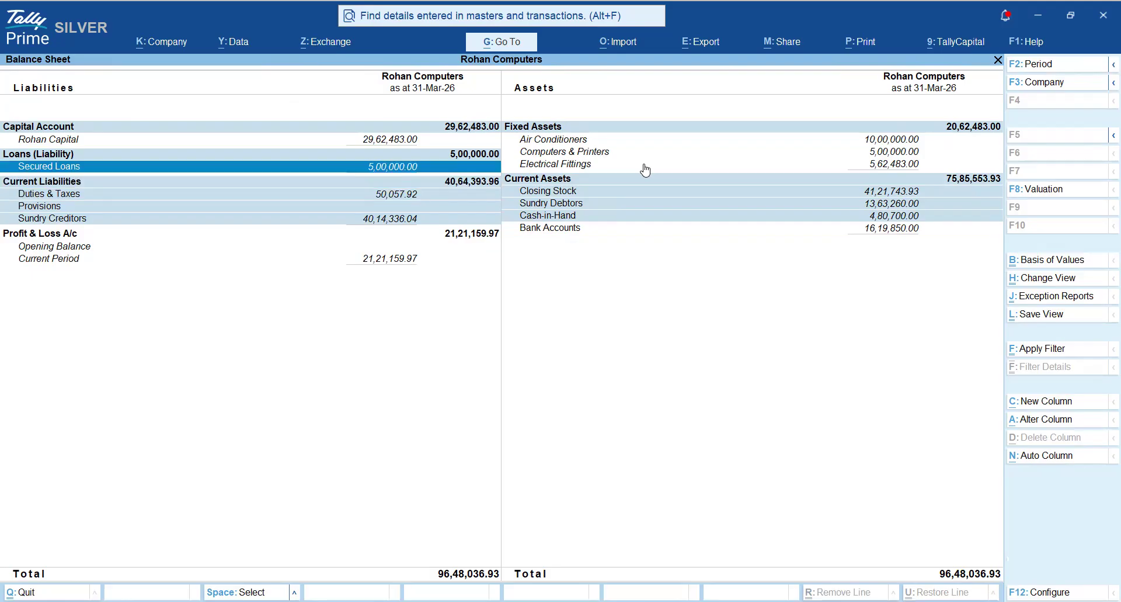
# - Go through the liabilities lines down to Profit & Loss A/c and back up to Capital Account
pyautogui.press('Down')
pyautogui.press('Down')
pyautogui.press('Down')
pyautogui.press('Down')
pyautogui.press('Down')
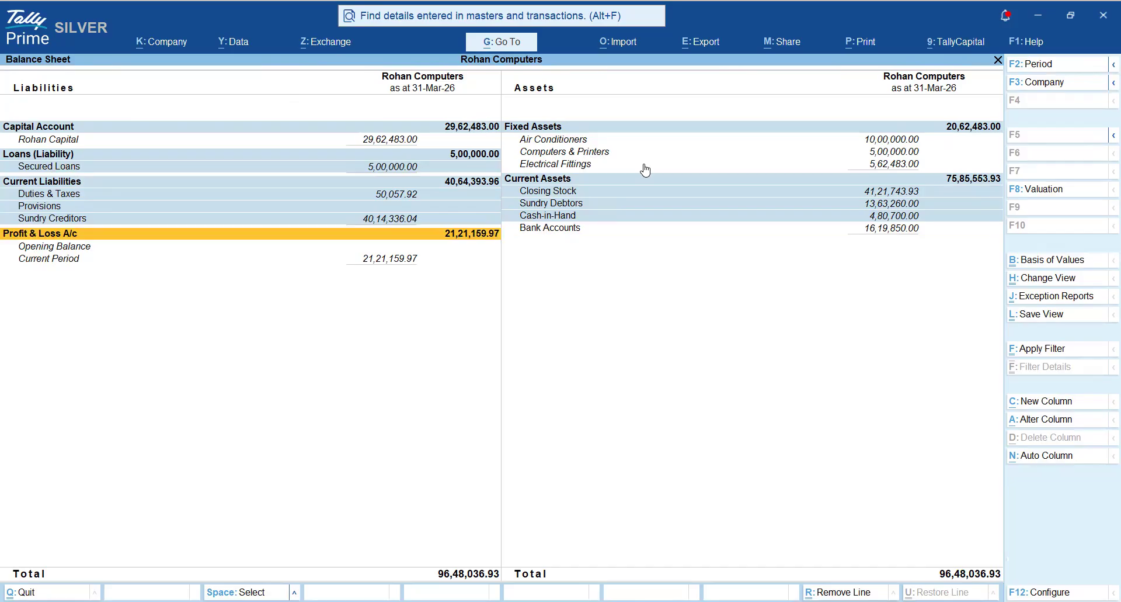
pyautogui.press('Up')
pyautogui.press('Up')
pyautogui.press('Up')
pyautogui.press('Up')
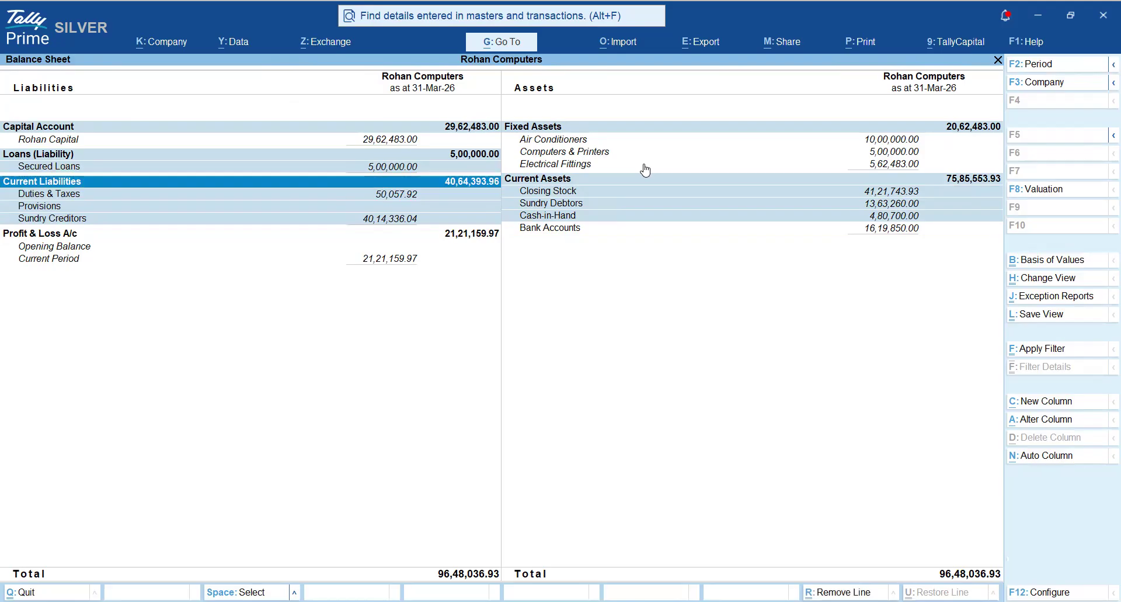
pyautogui.press('Up')
pyautogui.press('Up')
pyautogui.press('Up')
pyautogui.press('Up')
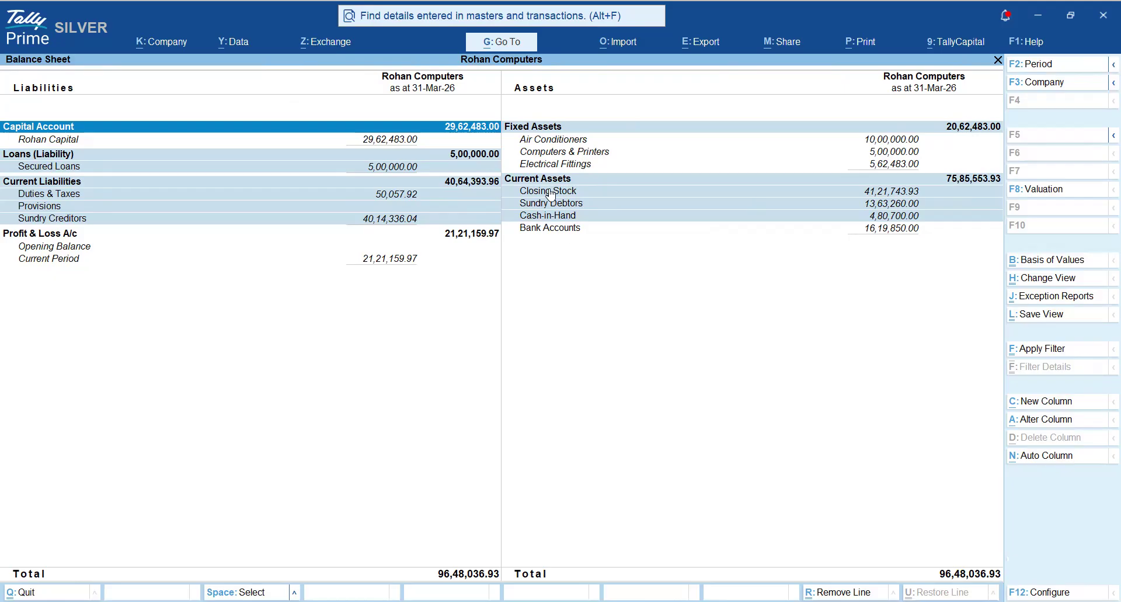
# - Clear the earlier marks and mark Closing Stock, Sundry Debtors, Cash-in-Hand and Bank Accounts under Current Assets
pyautogui.click(609, 226)
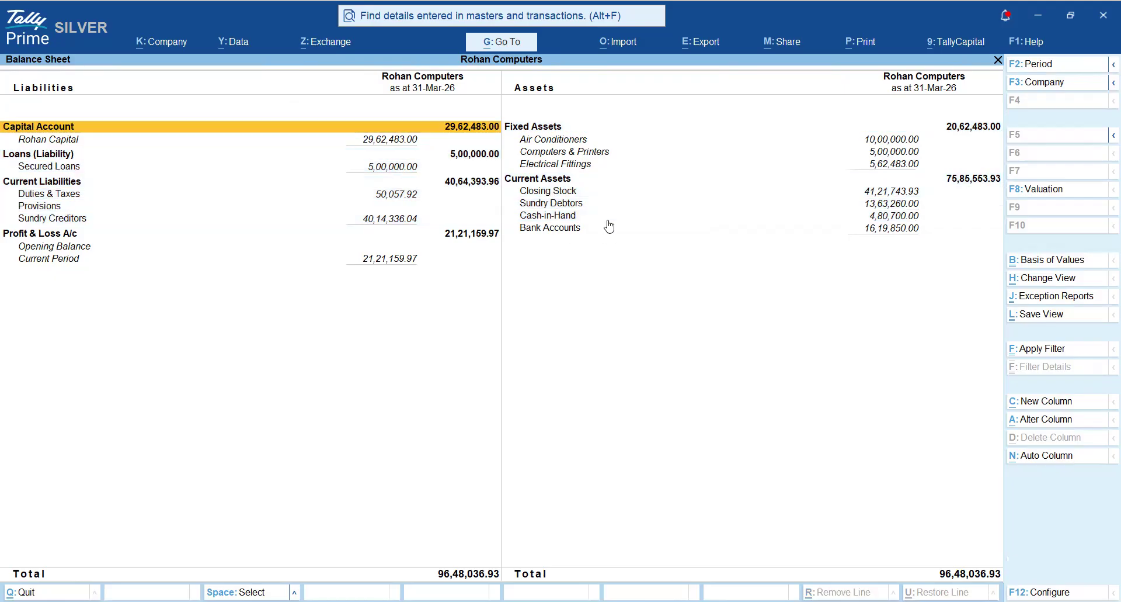
pyautogui.press('Right')
pyautogui.press('Down')
pyautogui.press('Down')
pyautogui.press('Down')
pyautogui.press('Down')
pyautogui.press('Down')
pyautogui.press('Return')
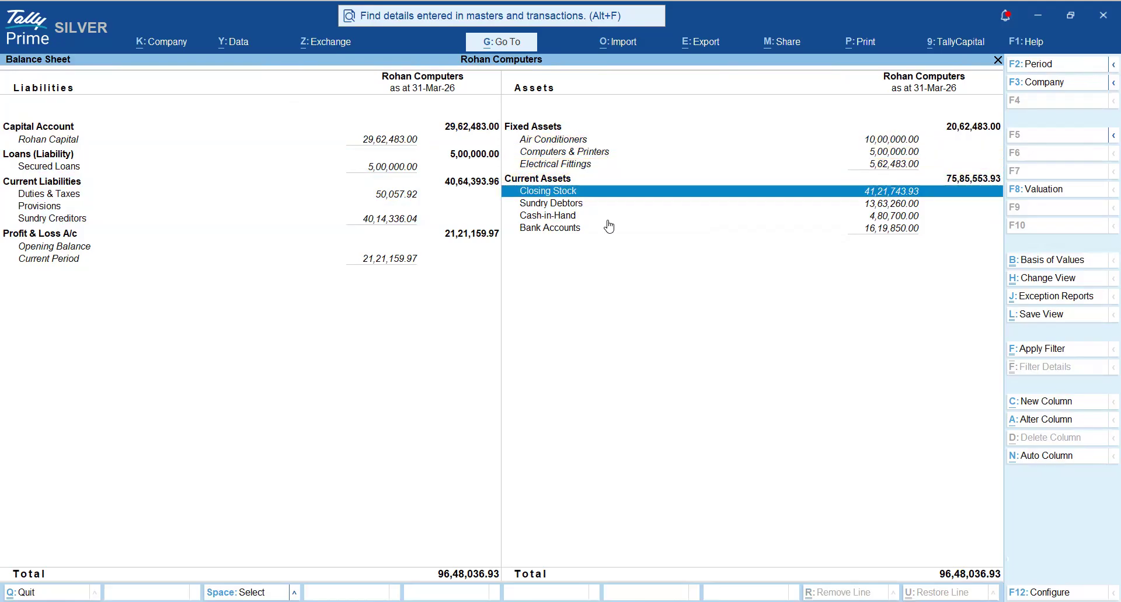
pyautogui.press('Down')
pyautogui.press('space')
pyautogui.press('Down')
pyautogui.press('space')
pyautogui.press('Down')
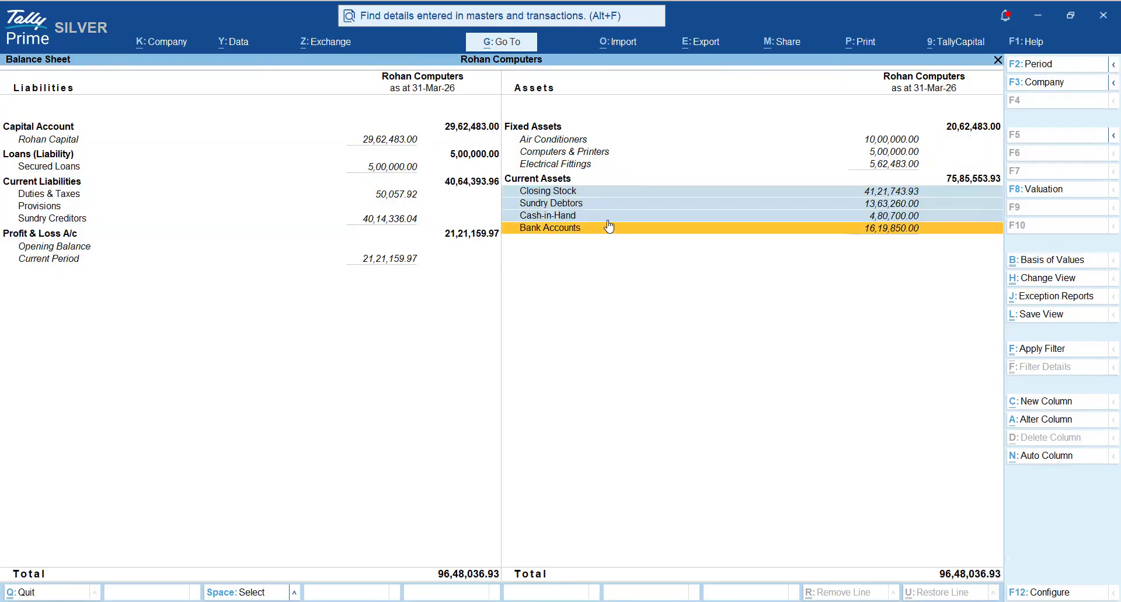
pyautogui.press('space')
# - Go over the marked Current Assets subgroups, from Closing Stock down to Bank Accounts
pyautogui.press('Up')
pyautogui.press('Up')
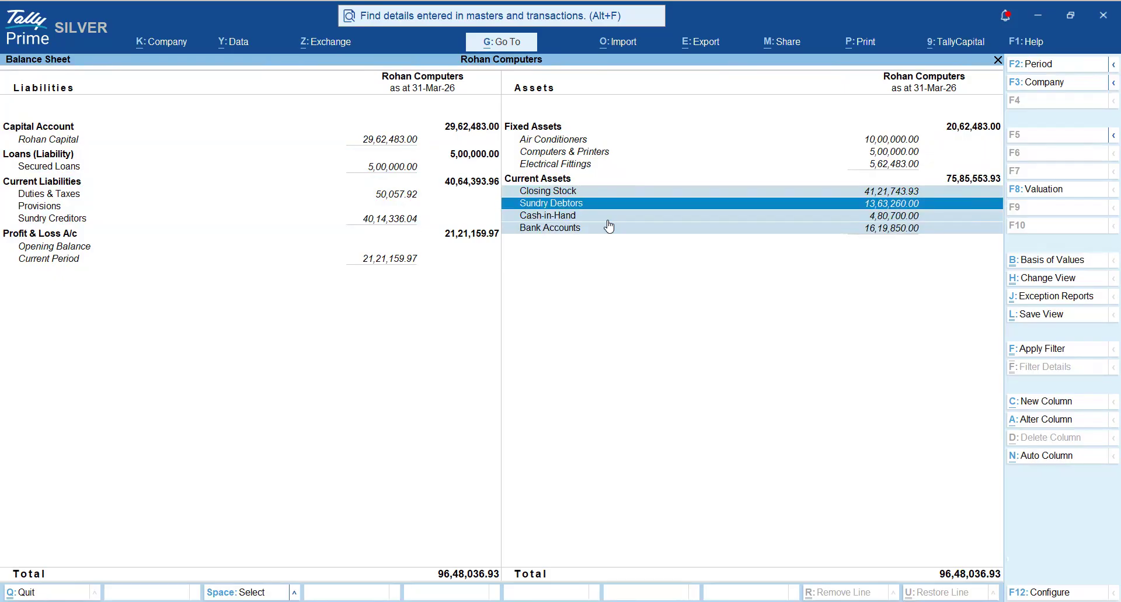
pyautogui.press('Up')
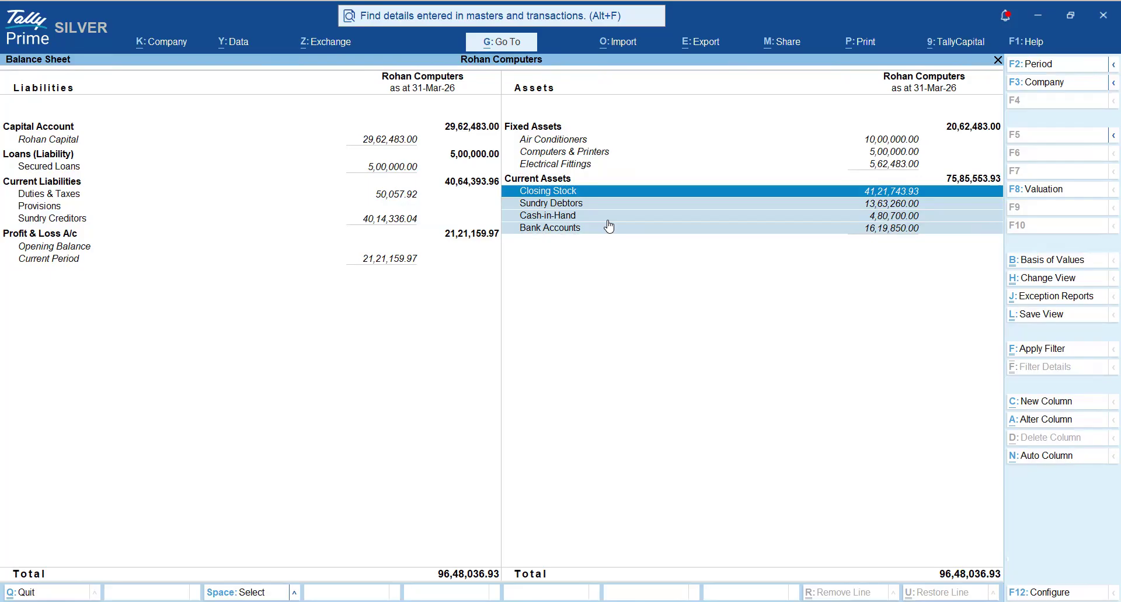
pyautogui.press('Down')
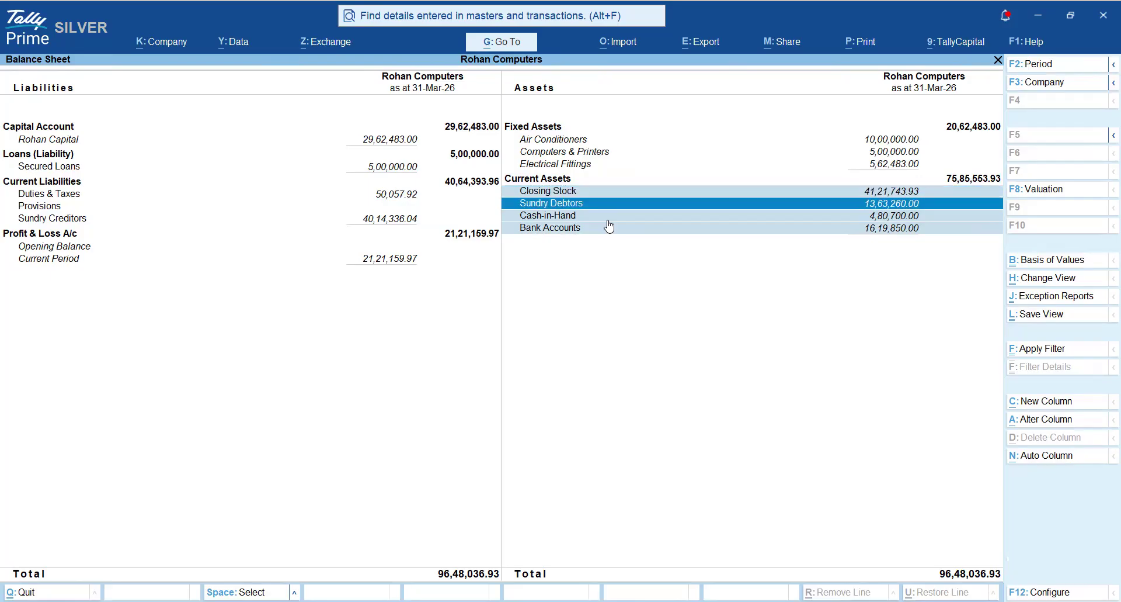
pyautogui.press('Up')
pyautogui.press('Down')
pyautogui.press('Down')
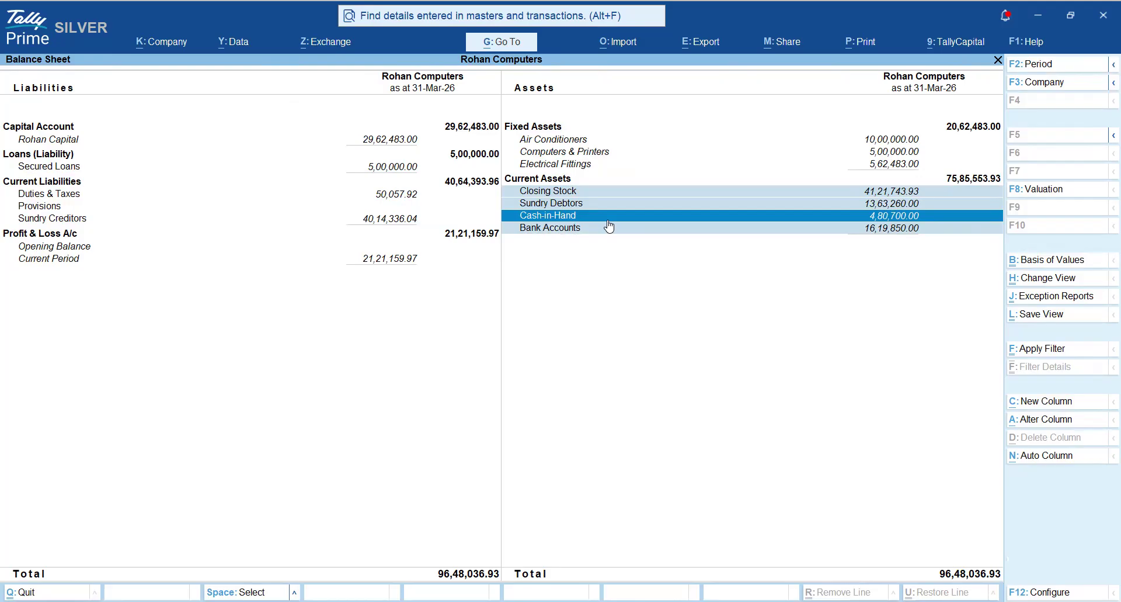
pyautogui.press('Down')
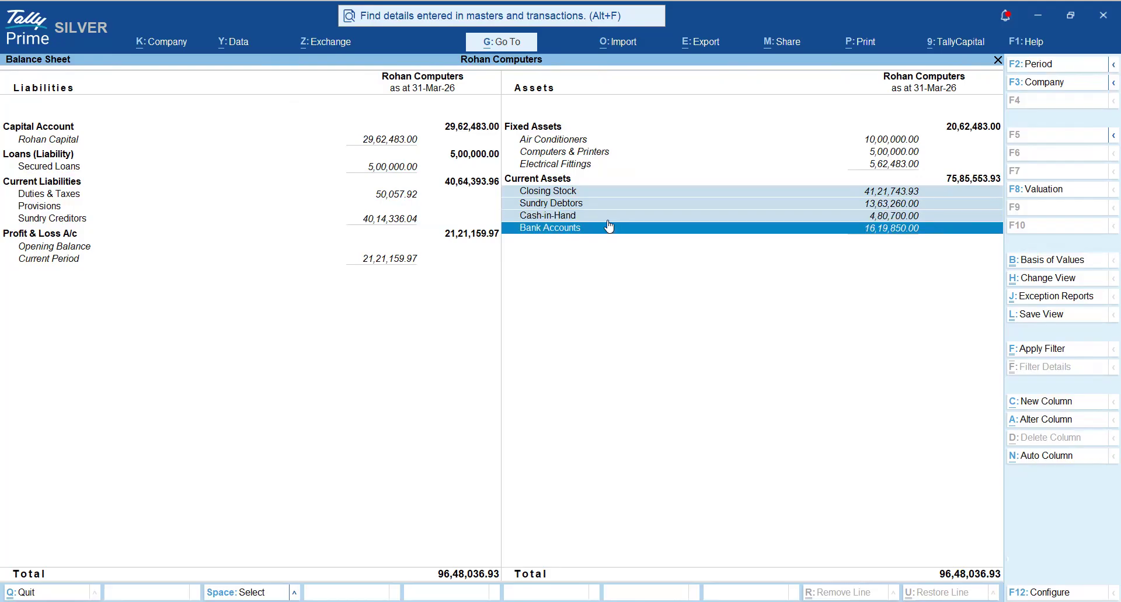
# - Mark Duties & Taxes, Provisions and Sundry Creditors under Current Liabilities and go back up to Secured Loans
pyautogui.press('Left')
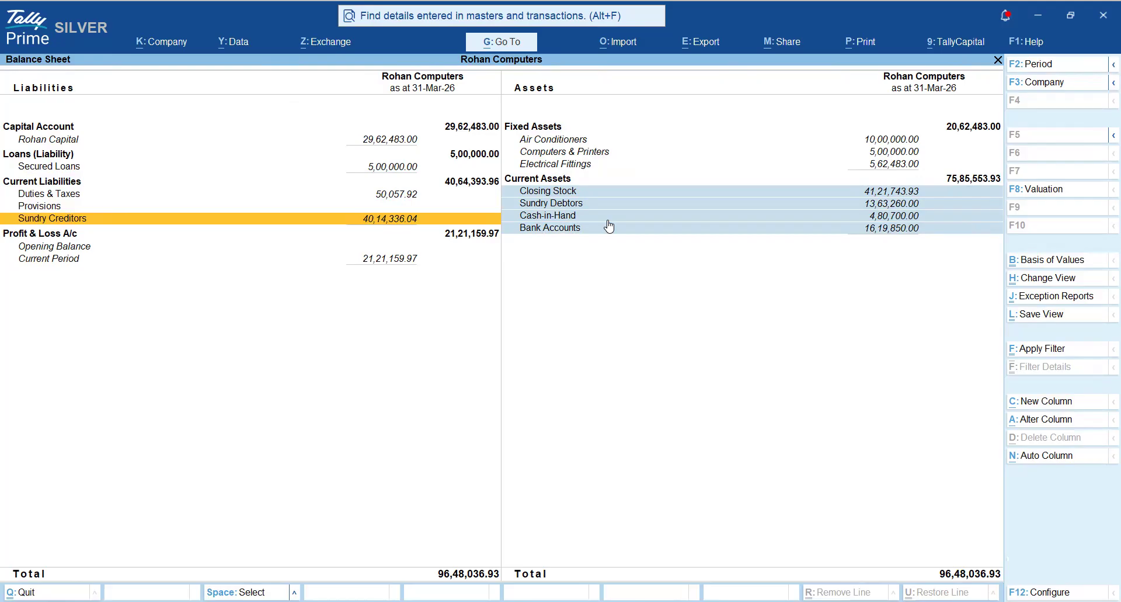
pyautogui.press('Up')
pyautogui.press('Up')
pyautogui.press('space')
pyautogui.press('Down')
pyautogui.press('space')
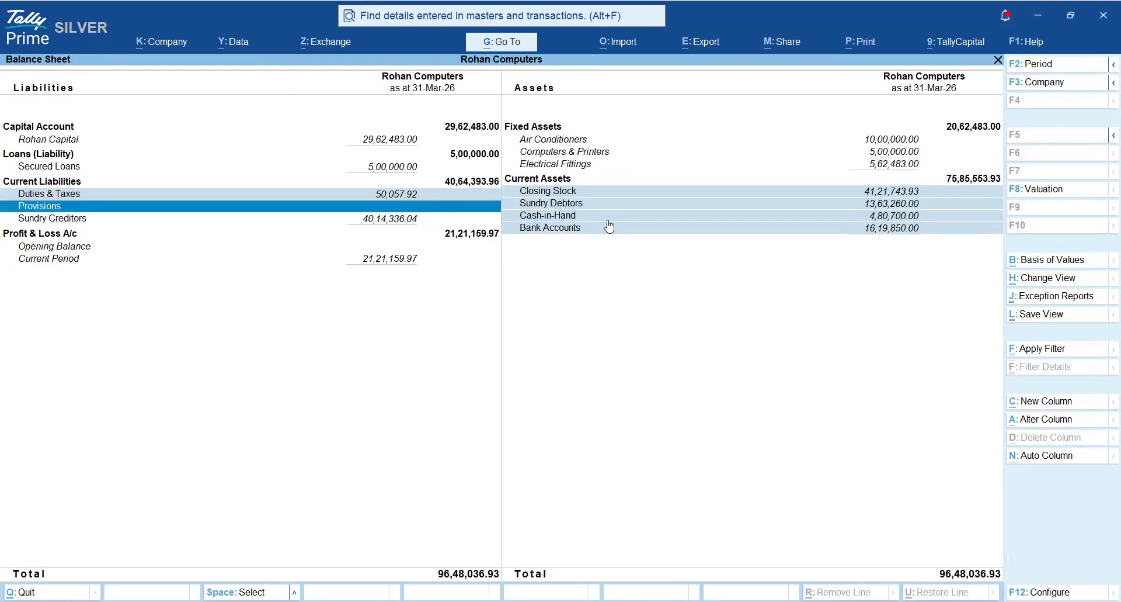
pyautogui.press('Down')
pyautogui.press('space')
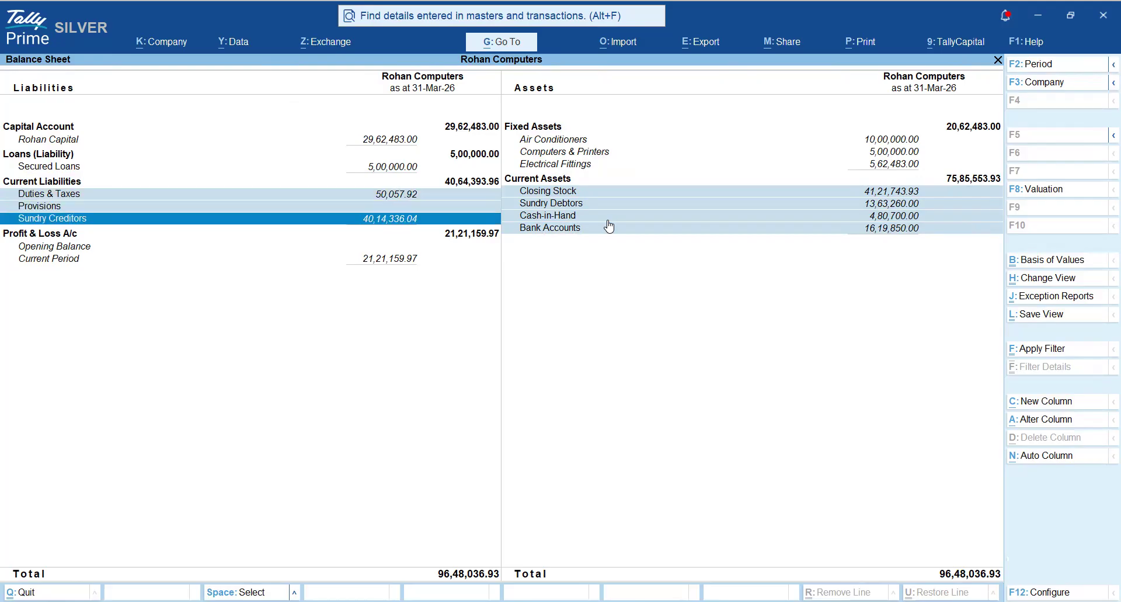
pyautogui.press('Up')
pyautogui.press('Up')
pyautogui.press('Up')
pyautogui.press('Up')
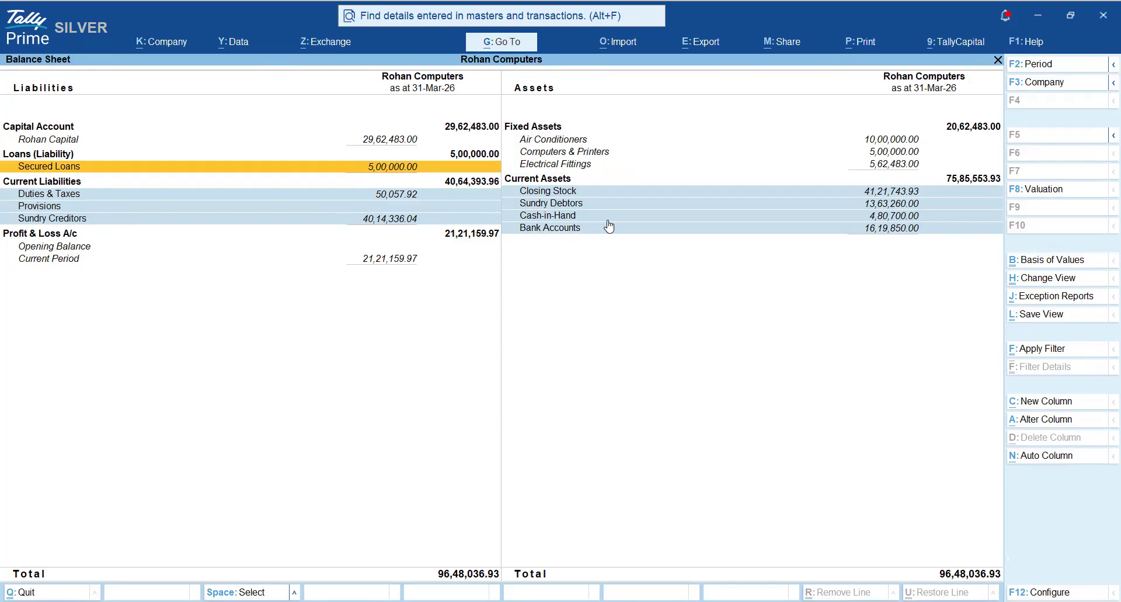
# - Clear all marks, mark Duties & Taxes and Provisions again, and unmark both
pyautogui.press('Down')
pyautogui.press('Down')
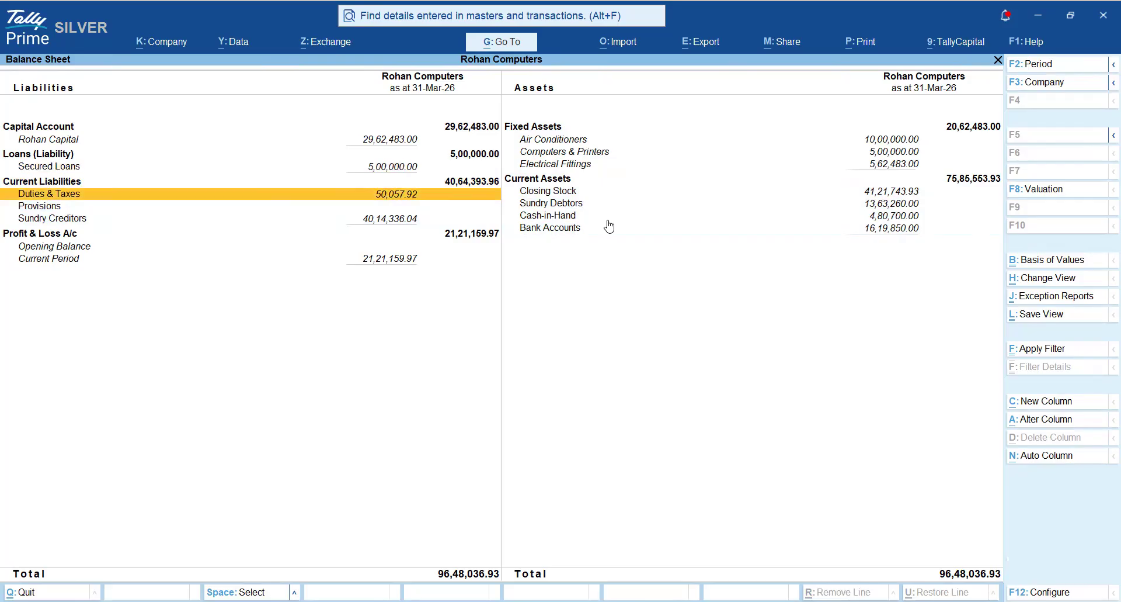
pyautogui.press('space')
pyautogui.press('Down')
pyautogui.press('space')
pyautogui.press('Down')
pyautogui.press('Up')
pyautogui.press('space')
pyautogui.press('Up')
pyautogui.press('space')
pyautogui.press('Up')
pyautogui.press('Up')
pyautogui.press('Up')
pyautogui.press('Up')
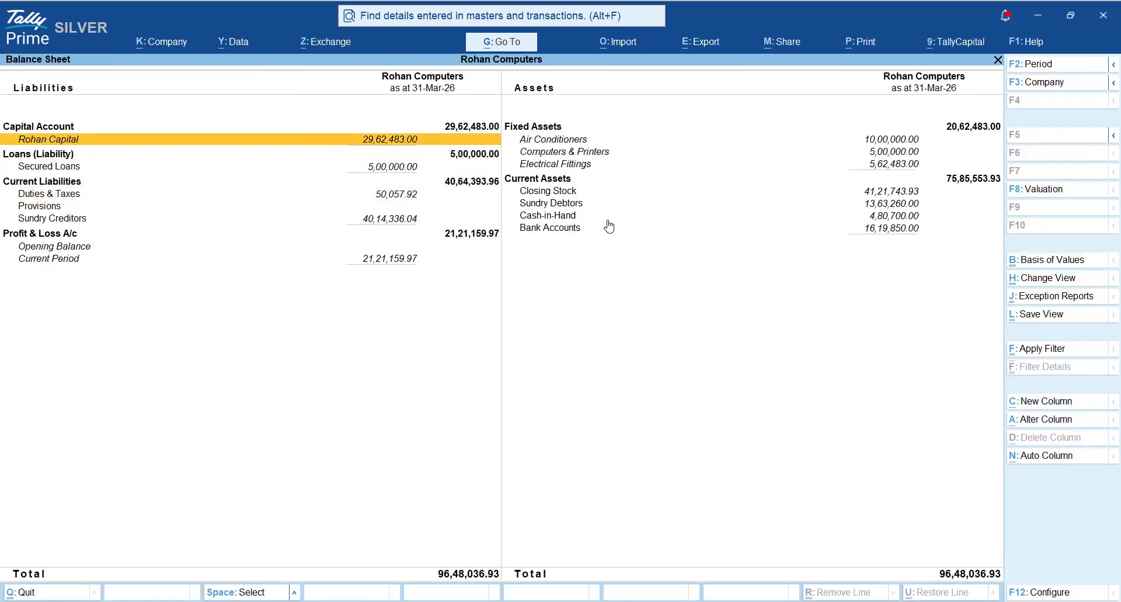
# - Mark the ledger under Capital Account and the Air Conditioners, Computers & Printers and Electrical Fittings ledgers under Fixed Assets
pyautogui.press('space')
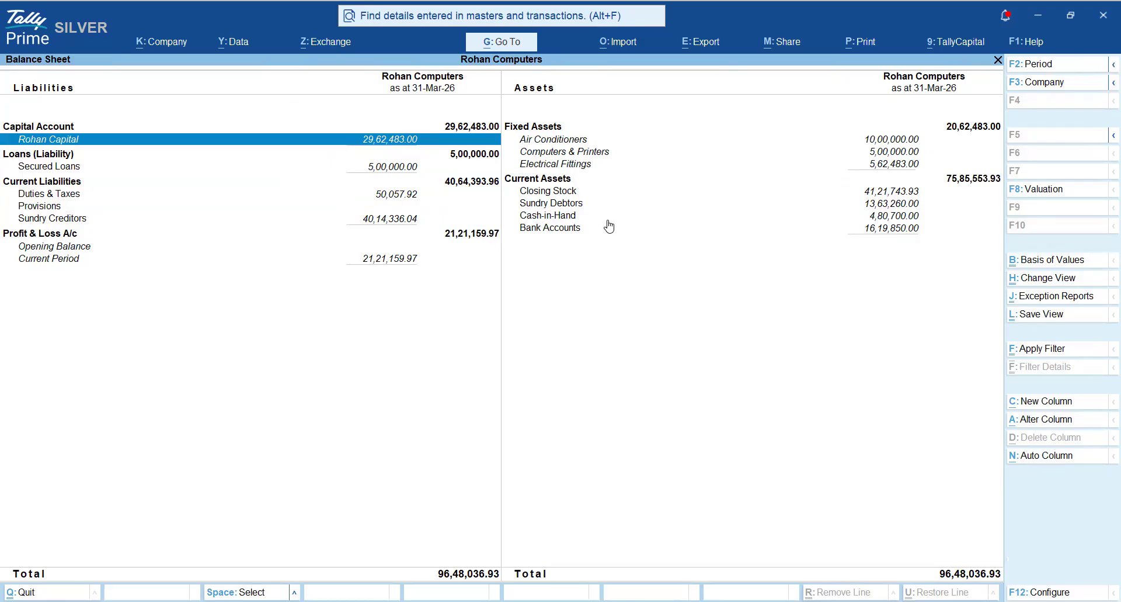
pyautogui.press('Right')
pyautogui.press('space')
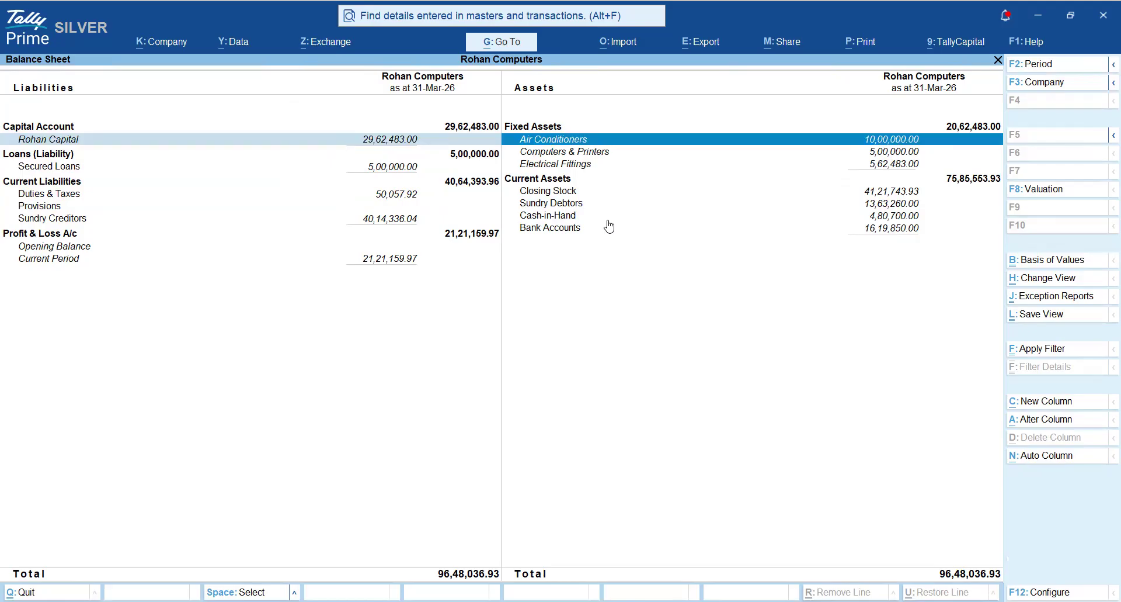
pyautogui.press('Down')
pyautogui.press('space')
pyautogui.press('Down')
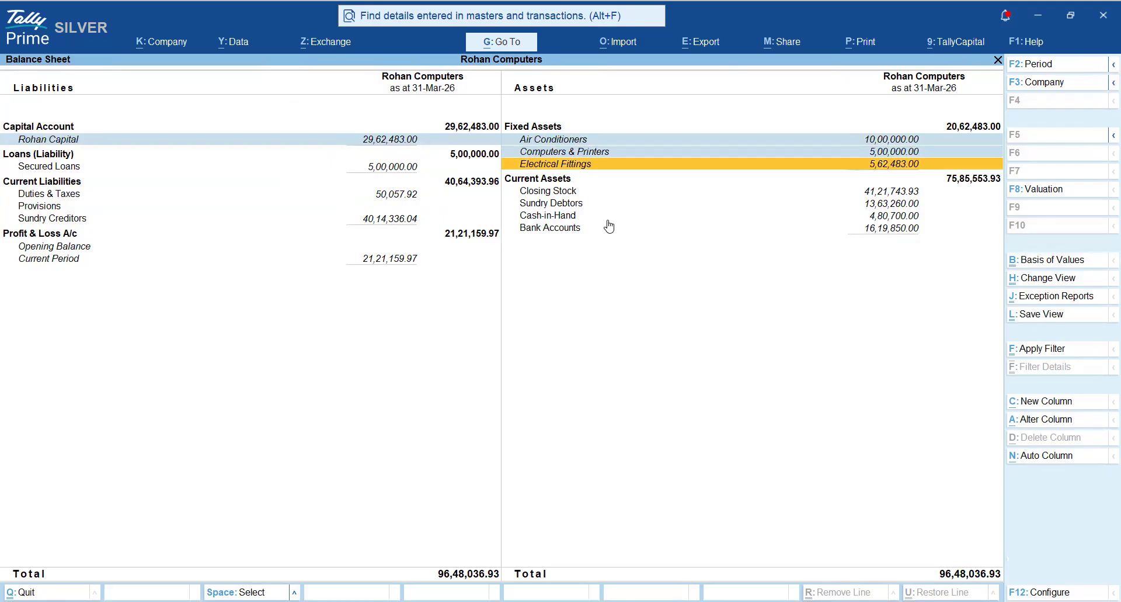
pyautogui.press('space')
# - Go through the marked Fixed Assets ledgers, ending on Air Conditioners
pyautogui.press('Up')
pyautogui.press('Up')
pyautogui.press('Down')
pyautogui.press('Down')
pyautogui.press('Up')
pyautogui.press('Up')
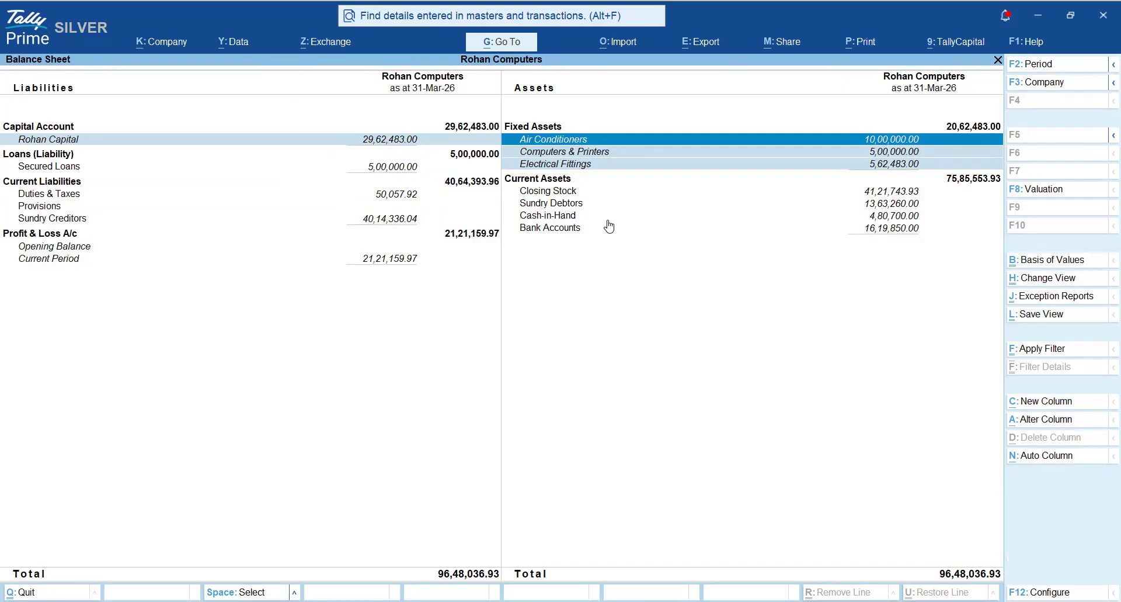
# - Leave the Balance Sheet and open the Trial Balance in its detailed view
pyautogui.press('Escape')
pyautogui.press('Escape')
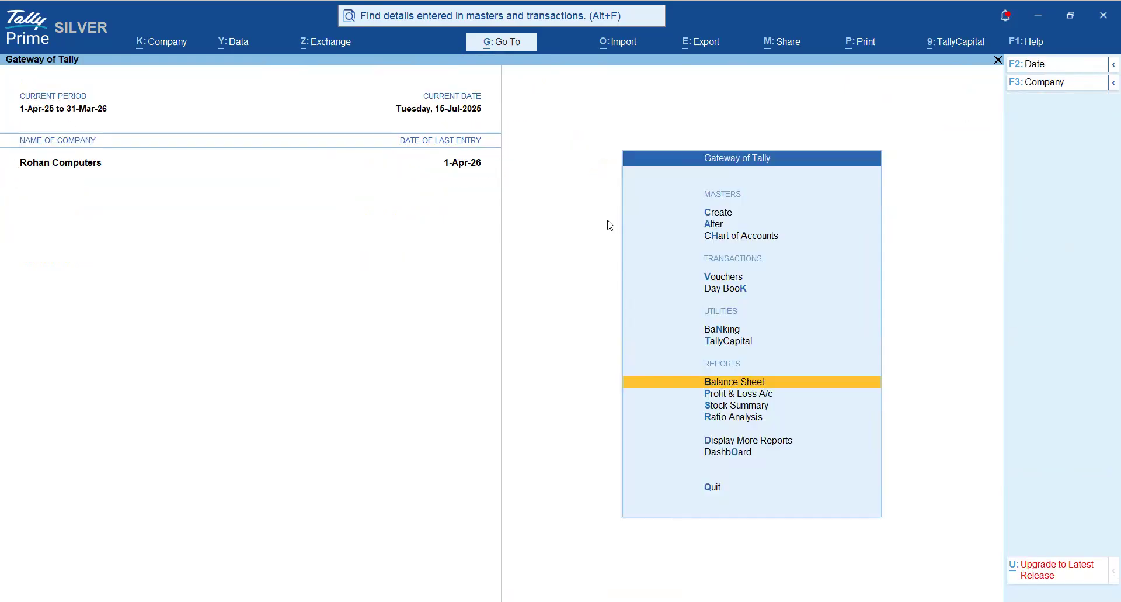
pyautogui.press('d')
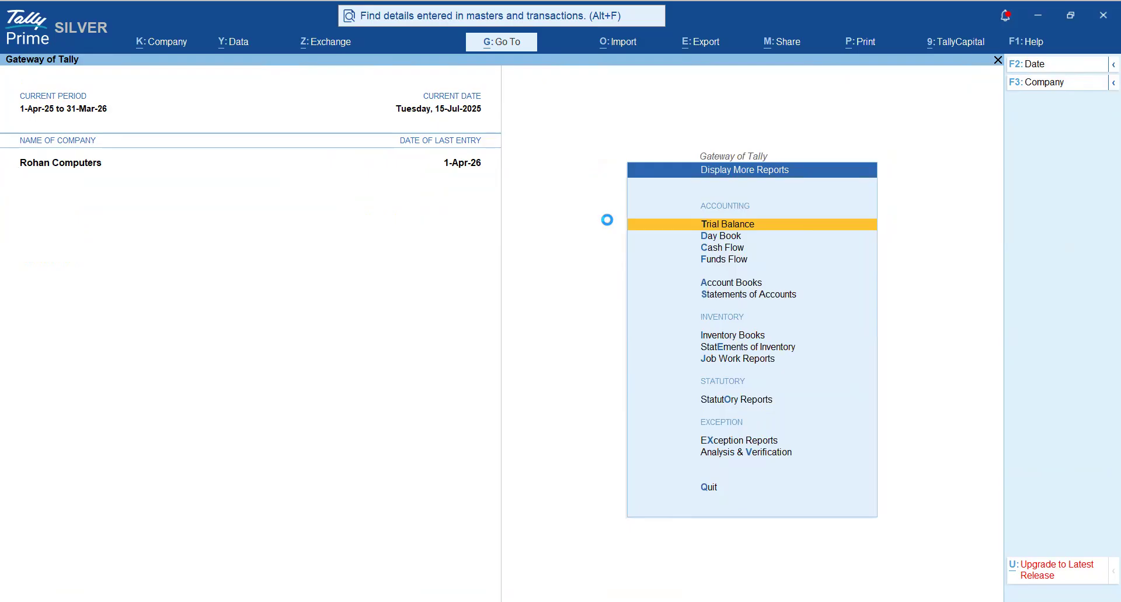
pyautogui.press('Return')
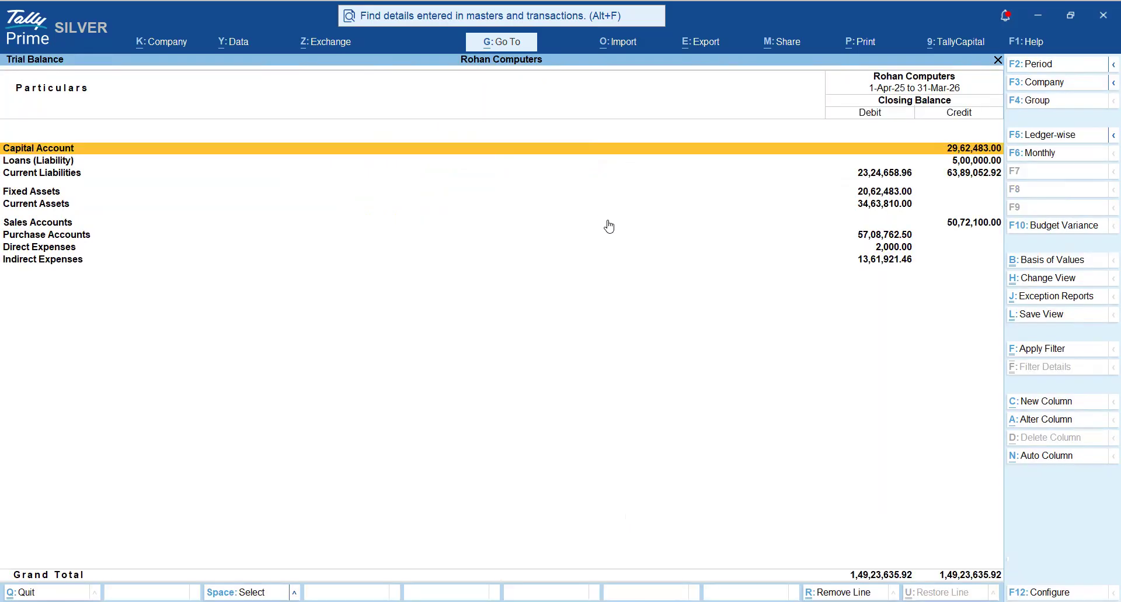
pyautogui.hotkey('alt', 'F5')
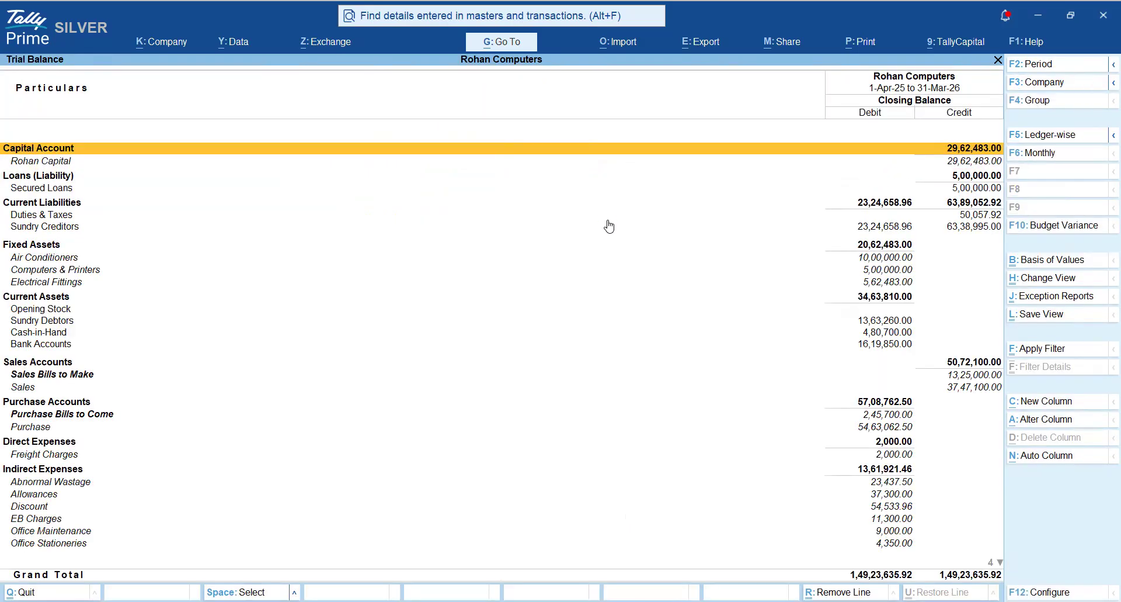
# - Highlight the Capital Account and Loans (Liability) groups in the Trial Balance, comparing them with the capital ledger and Secured Loans below them
pyautogui.press('Down')
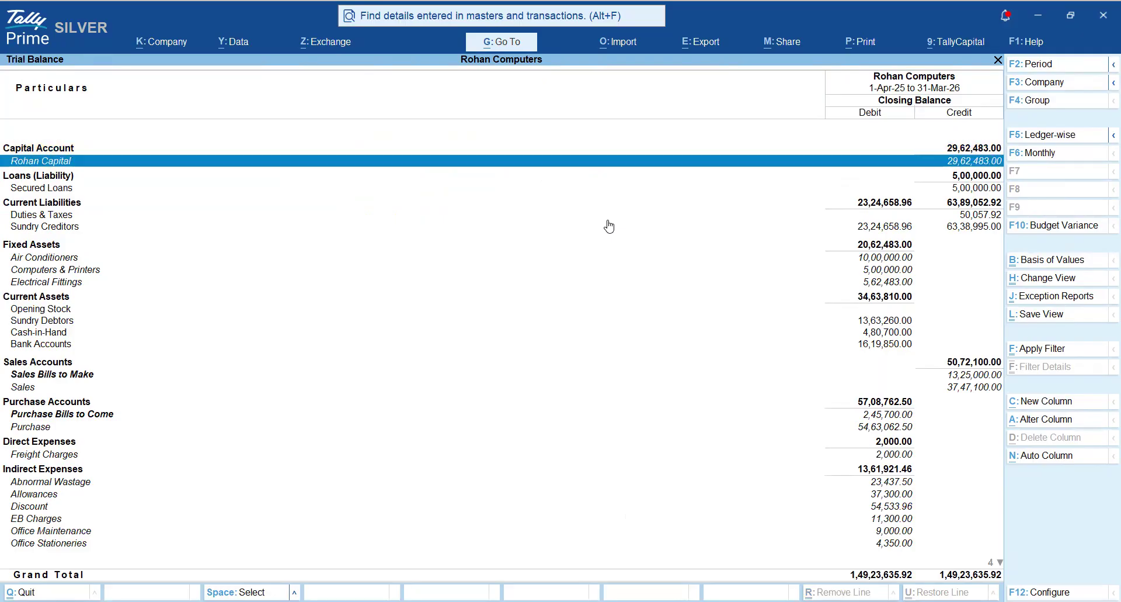
pyautogui.hotkey('shift', 'Up')
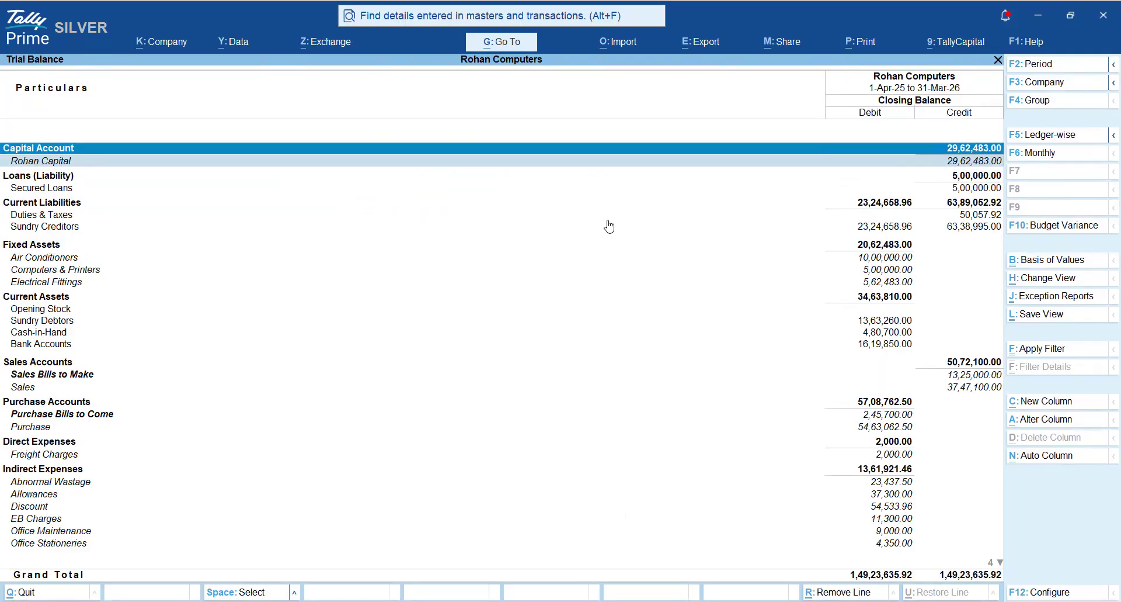
pyautogui.hotkey('shift', 'Down')
pyautogui.hotkey('shift', 'Down')
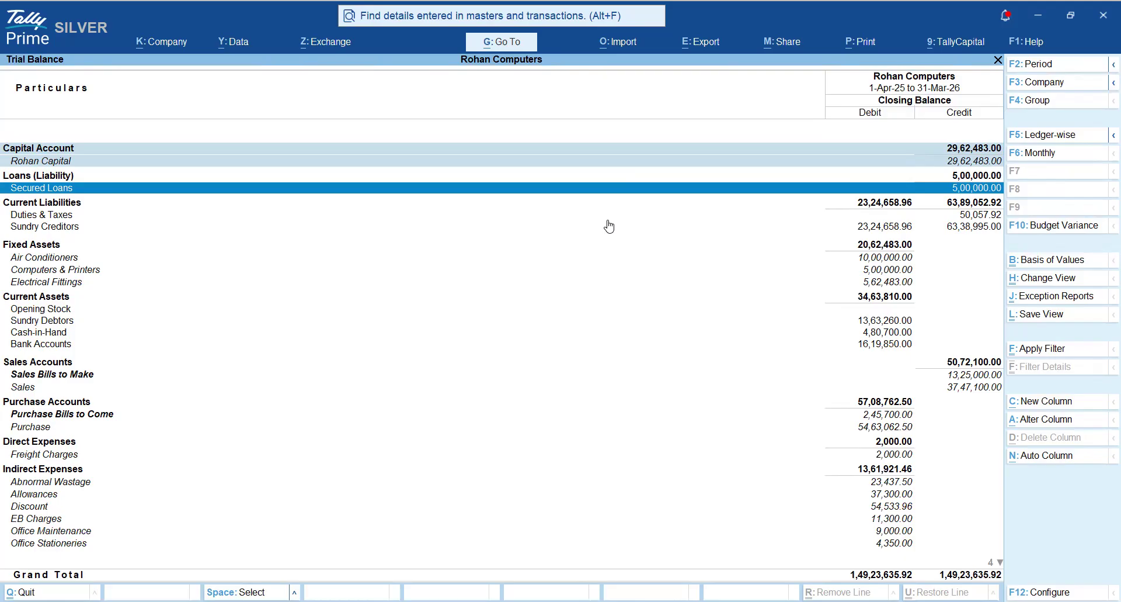
pyautogui.hotkey('shift', 'Up')
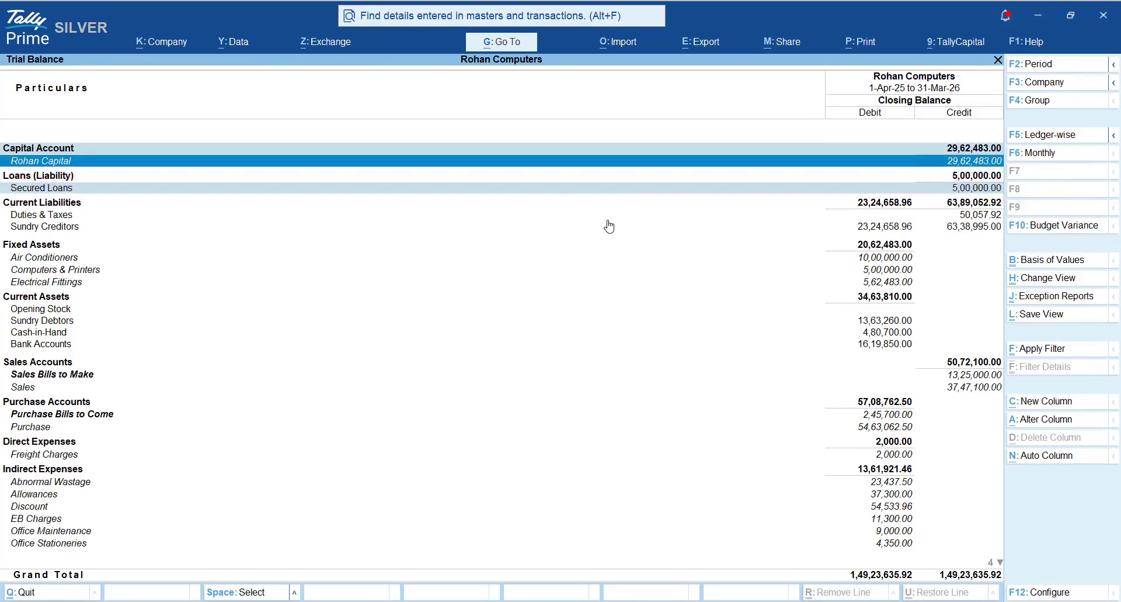
pyautogui.press('Down')
pyautogui.press('Down')
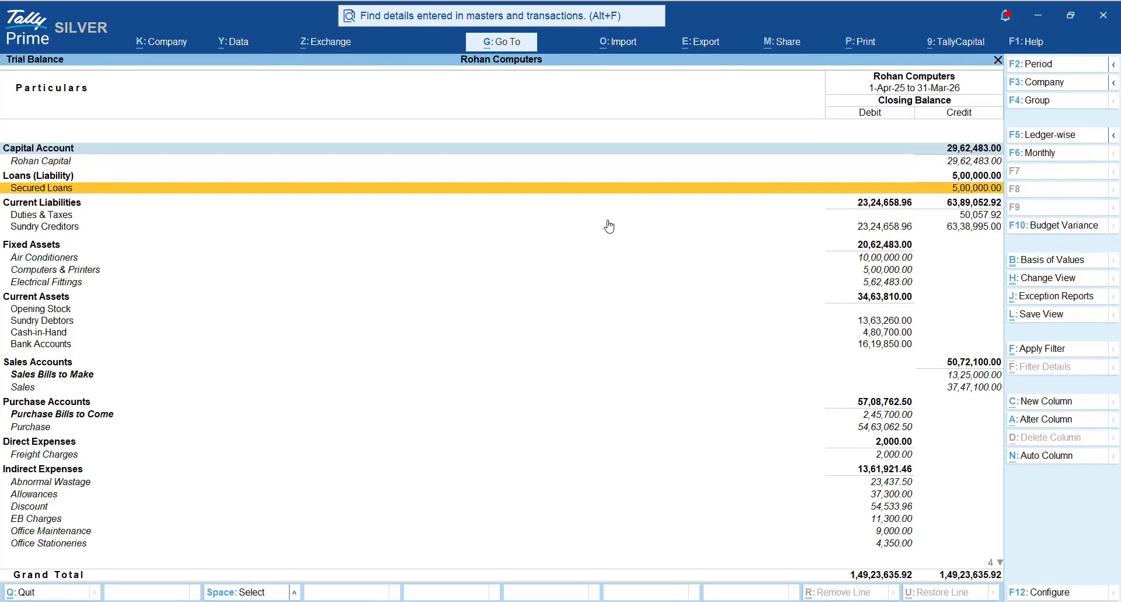
pyautogui.press('Up')
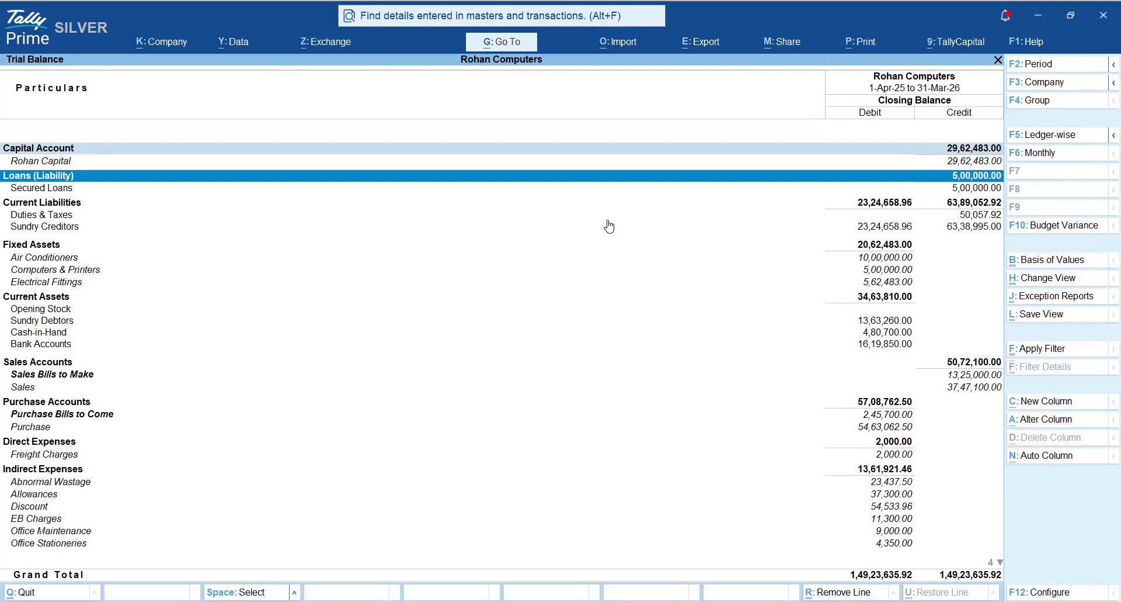
# - Close the Trial Balance and reopen the Balance Sheet in its detailed view
pyautogui.press('Escape')
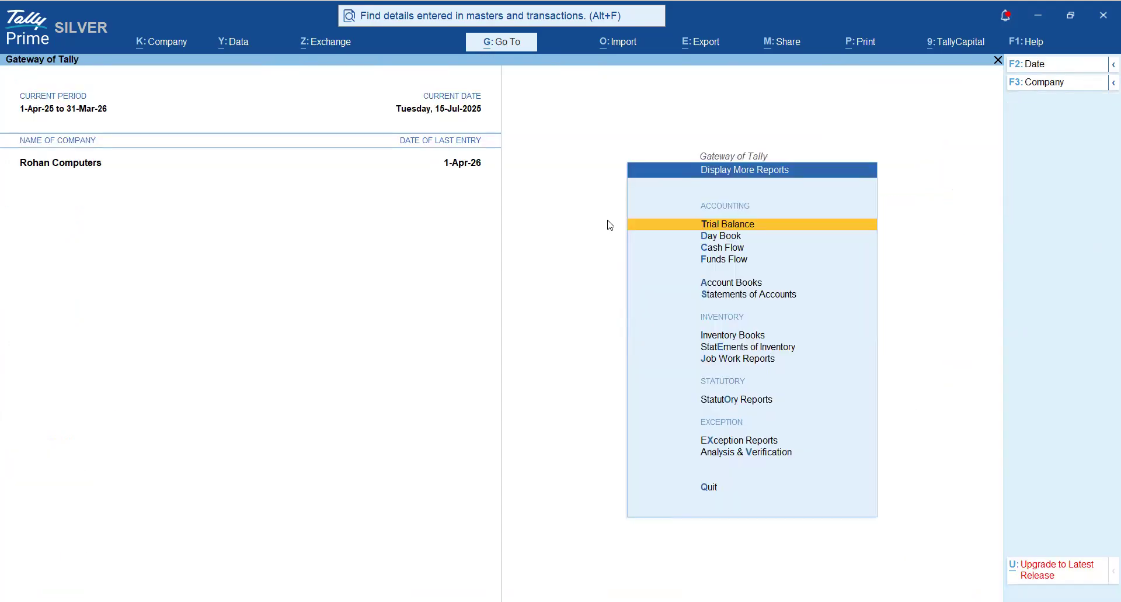
pyautogui.press('Escape')
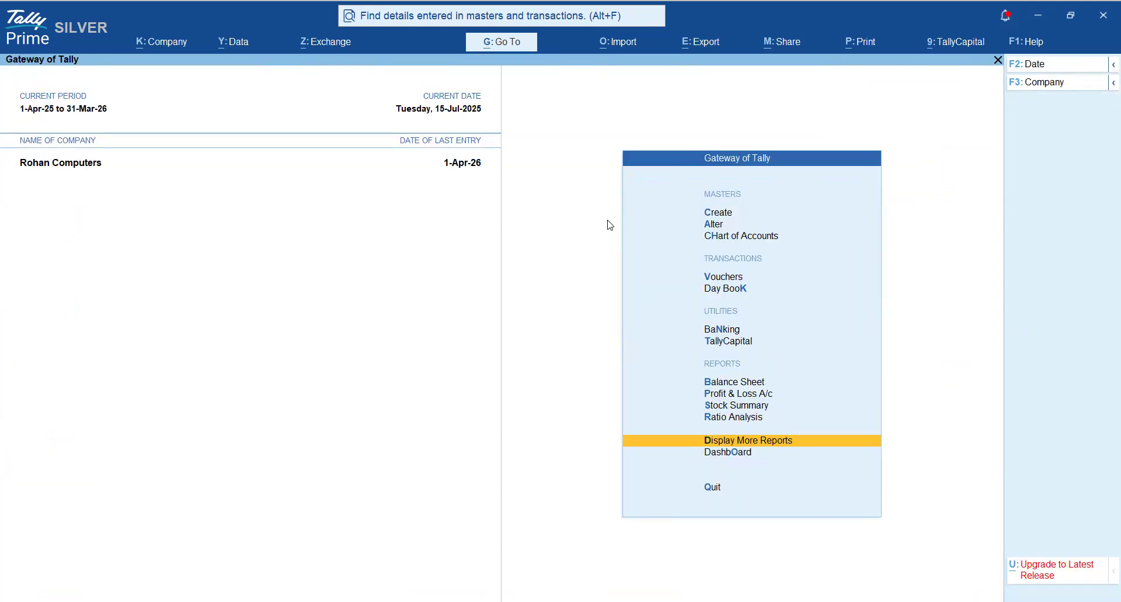
pyautogui.press('Up')
pyautogui.press('Up')
pyautogui.press('Up')
pyautogui.press('Up')
pyautogui.press('Return')
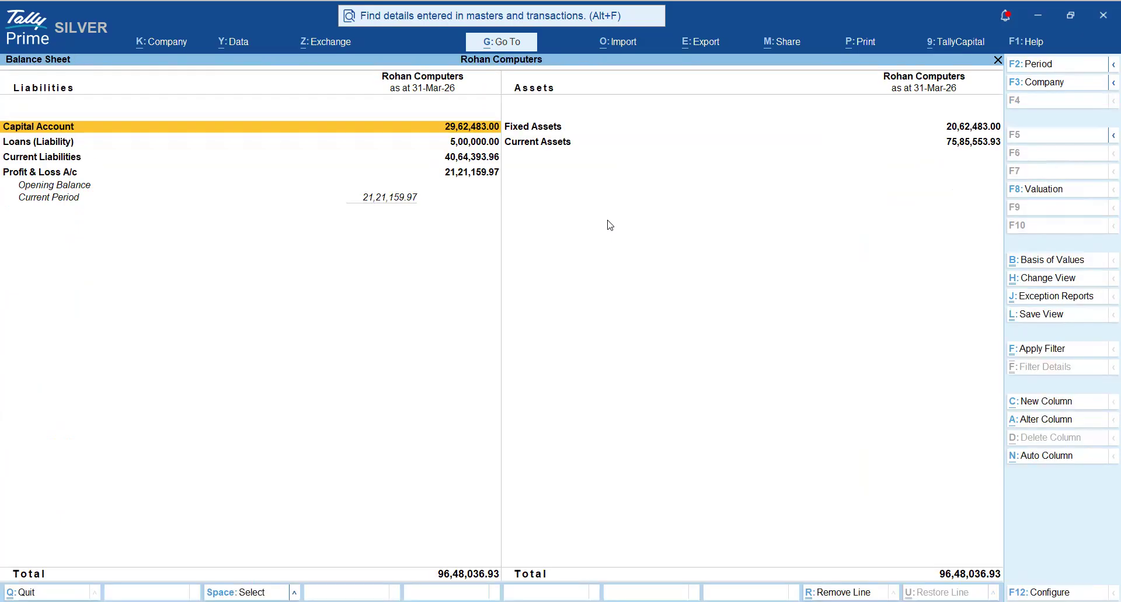
pyautogui.hotkey('alt', 'F5')
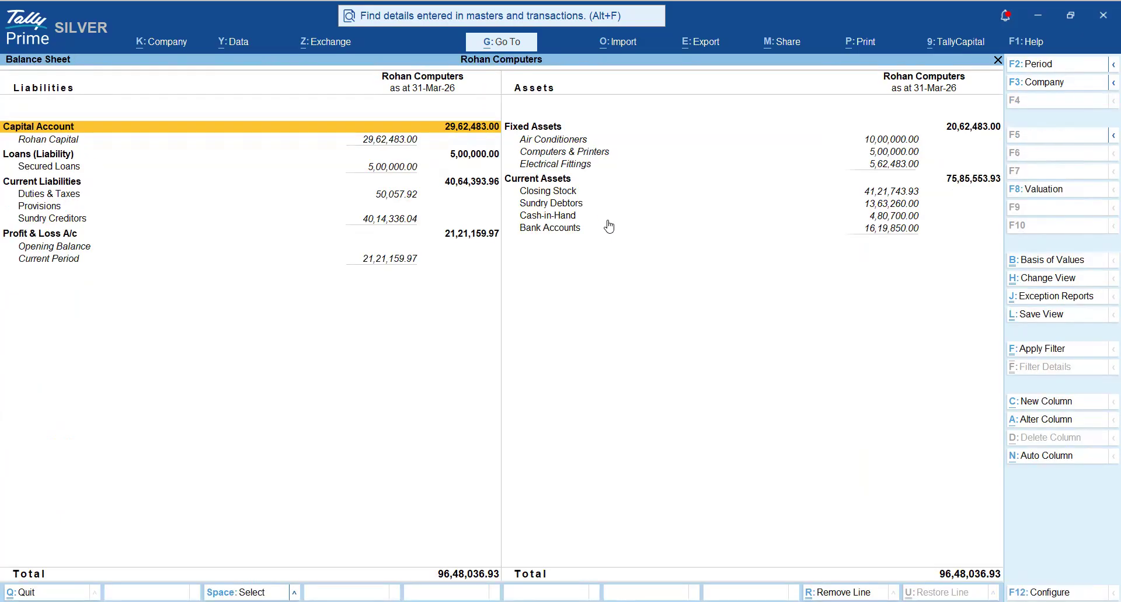
# - Switch to the Accounting Data Analysis notes in Word and go to the Revenue Nature Groups (Profit & Loss A/c) heading
pyautogui.press('alt')
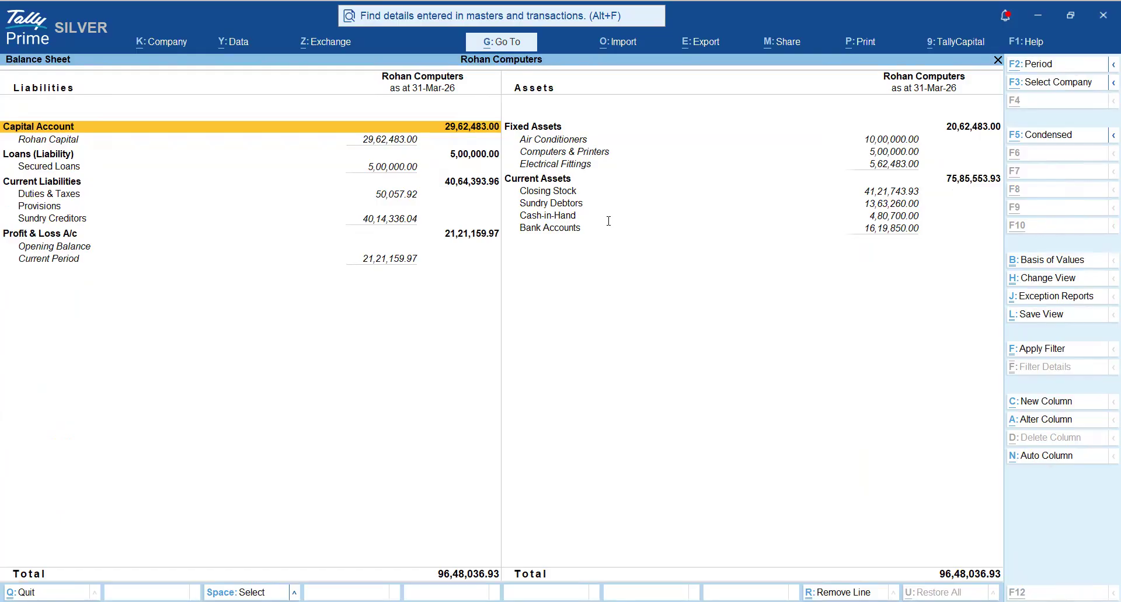
pyautogui.hotkey('alt', 'Tab')
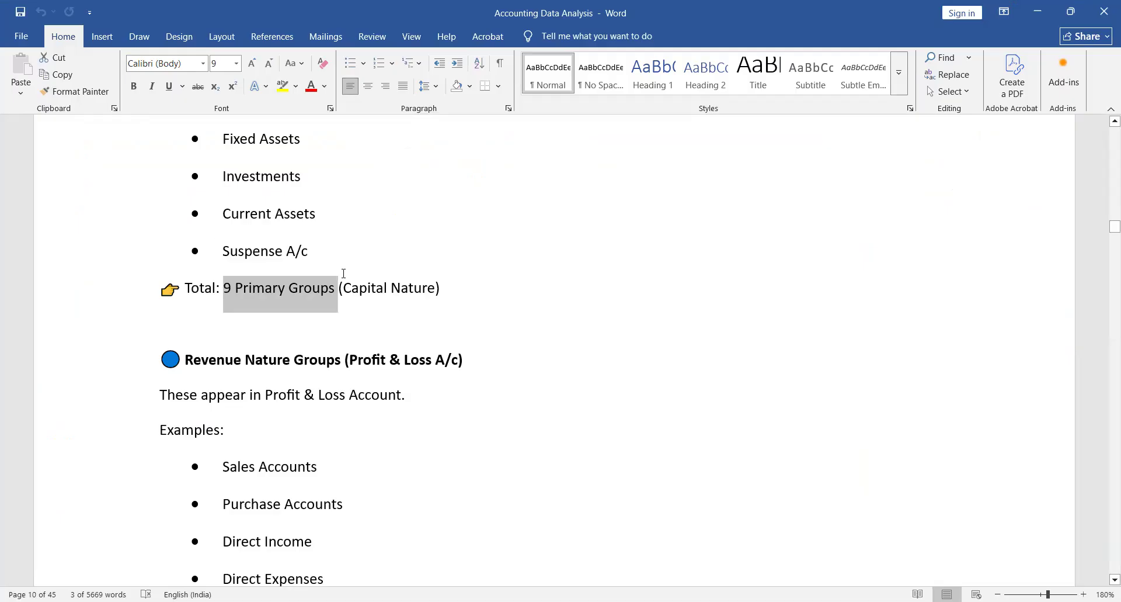
pyautogui.scroll(-2, 428, 450)
pyautogui.click(328, 235)
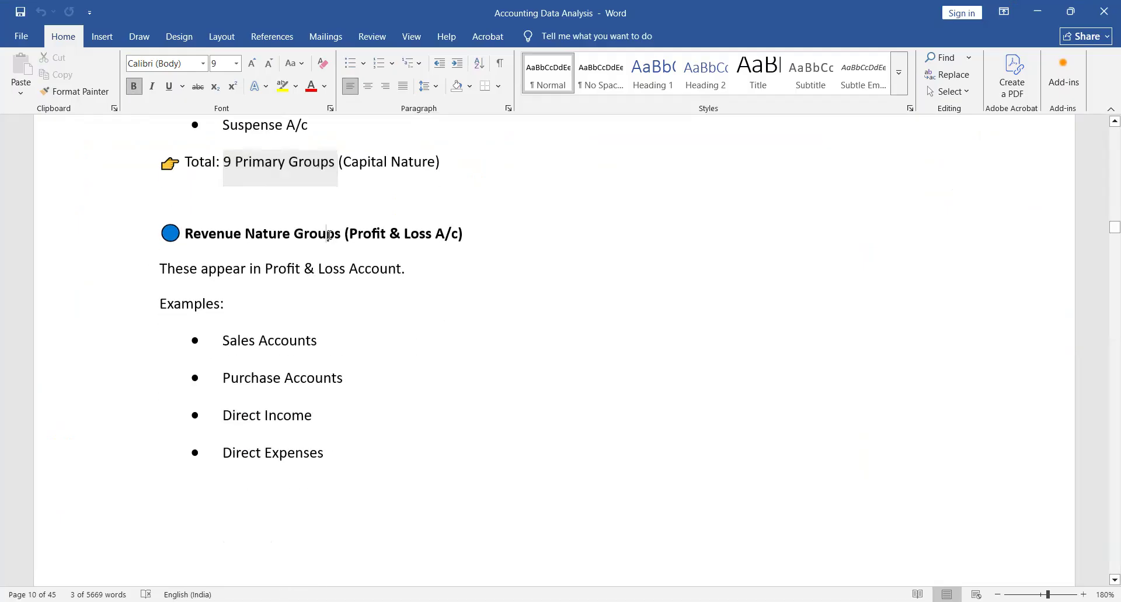
# - Read the Revenue Nature Groups (Profit & Loss A/c) section, including its list of example groups
pyautogui.doubleClick(328, 235)
pyautogui.click(474, 244)
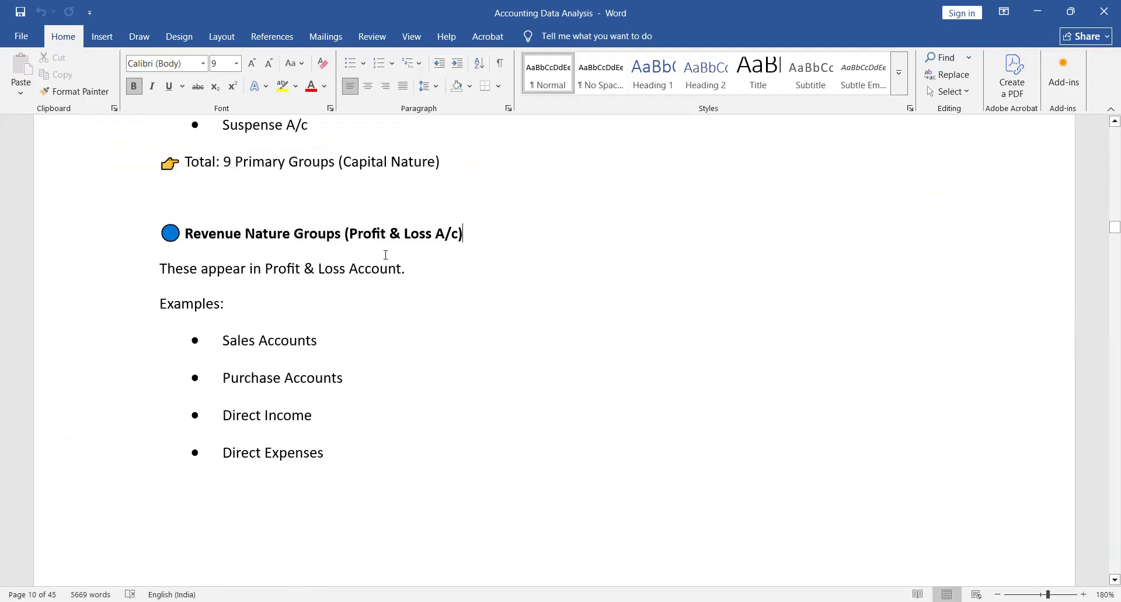
pyautogui.scroll(-6, 385, 254)
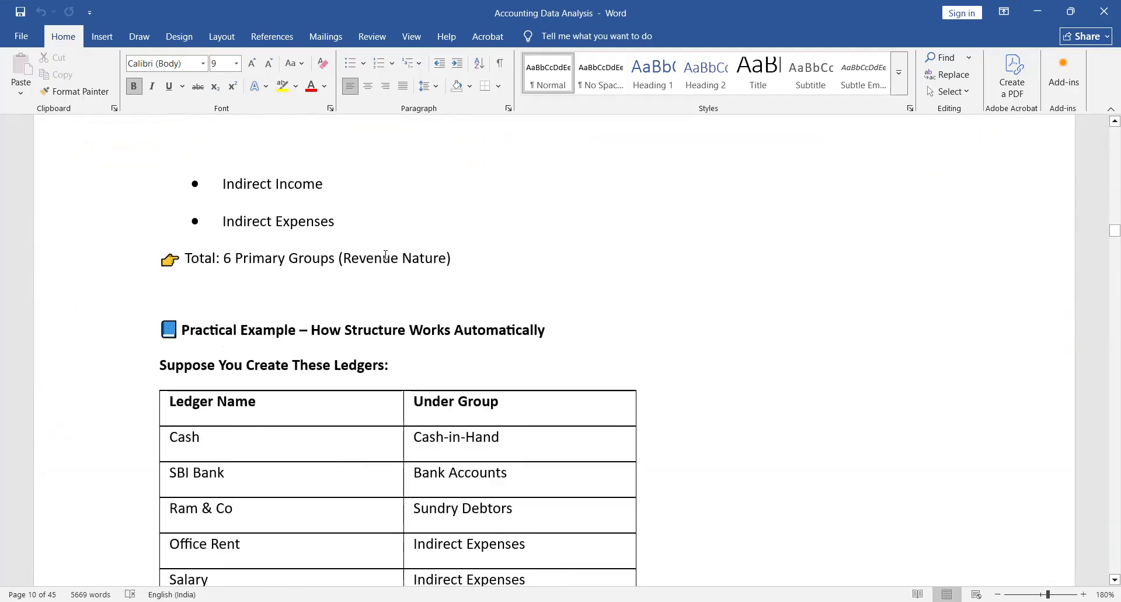
pyautogui.scroll(5, 385, 255)
pyautogui.scroll(-5, 385, 254)
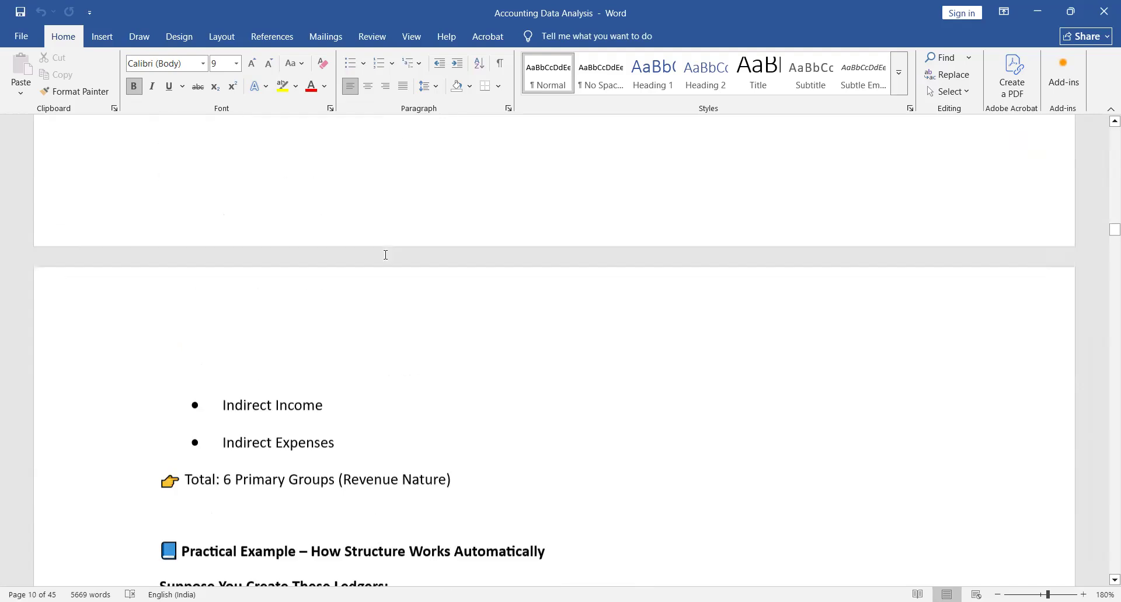
# - Review the Practical Example table that pairs ledger names with their groups, continuing to the What Happens Automatically section
pyautogui.scroll(-3, 385, 254)
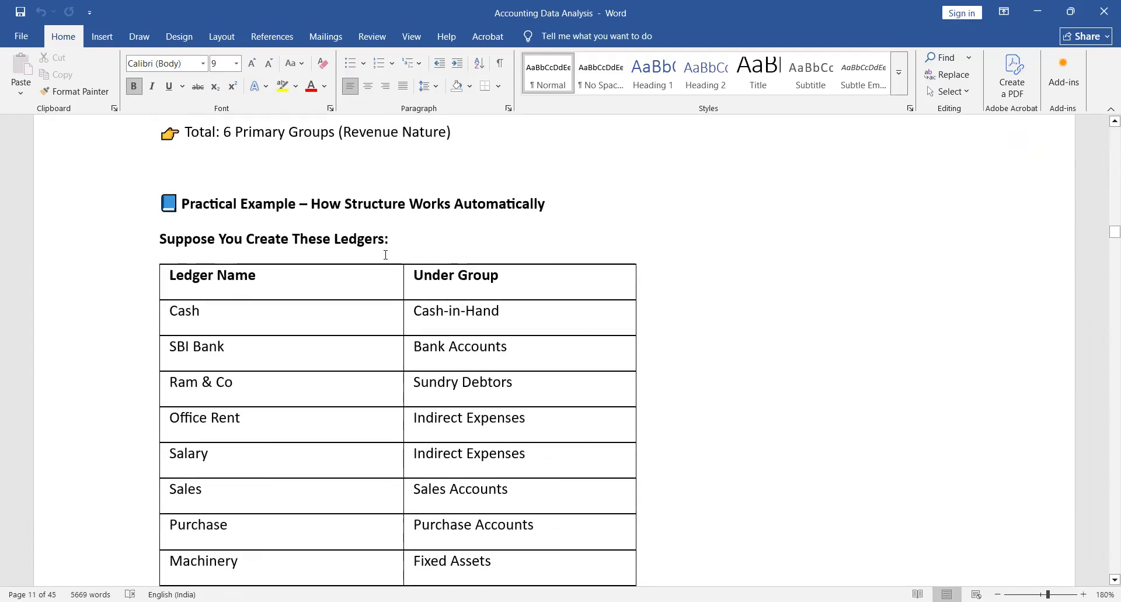
pyautogui.scroll(-1, 385, 255)
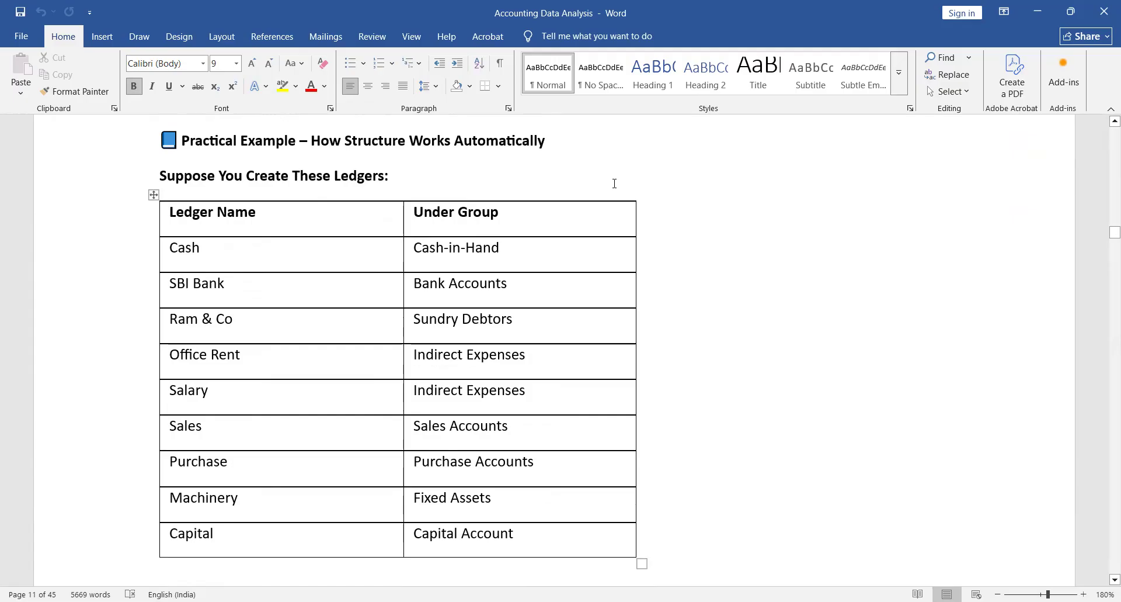
pyautogui.scroll(-3, 528, 245)
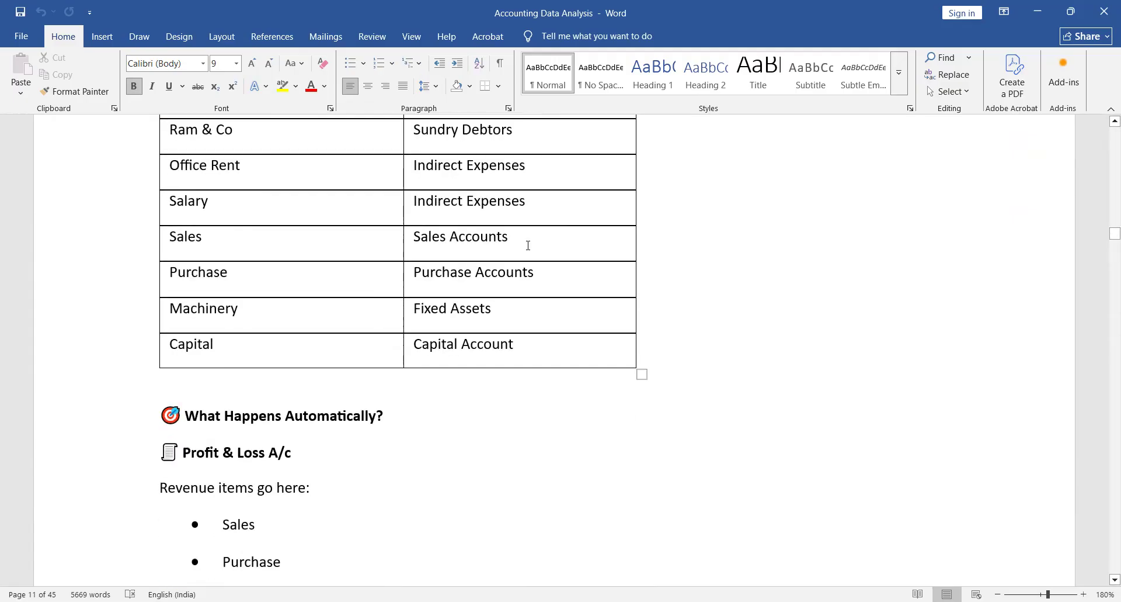
pyautogui.scroll(-3, 528, 246)
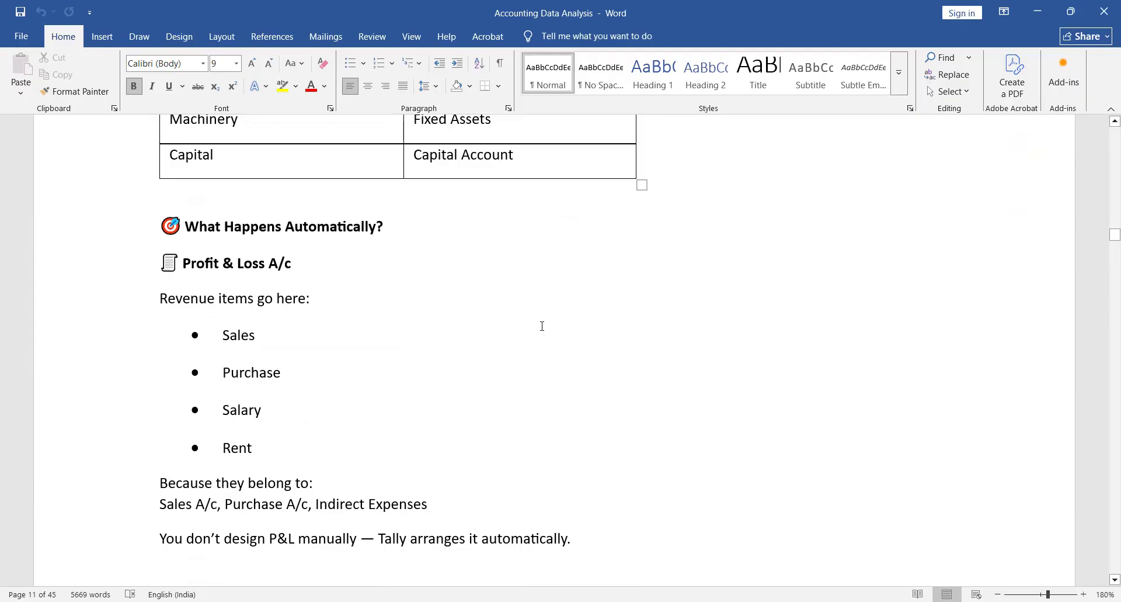
# - Highlight the Profit & Loss A/c heading in the notes above the list of revenue items
pyautogui.scroll(-2, 542, 325)
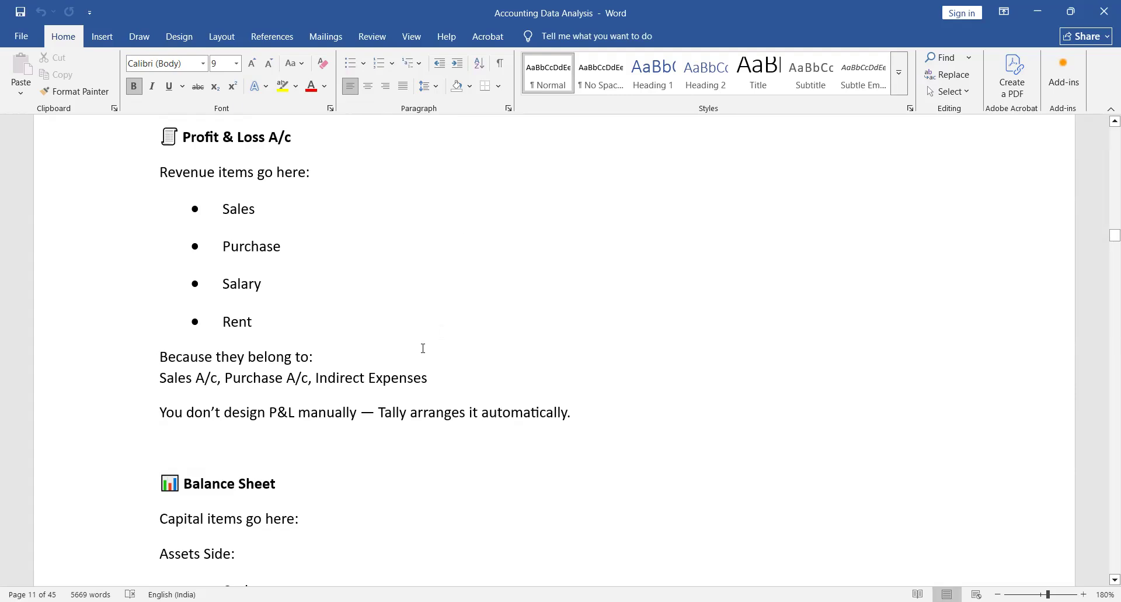
pyautogui.click(460, 377)
pyautogui.doubleClick(209, 139)
pyautogui.keyDown('shift'); pyautogui.click(278, 137); pyautogui.keyUp('shift')
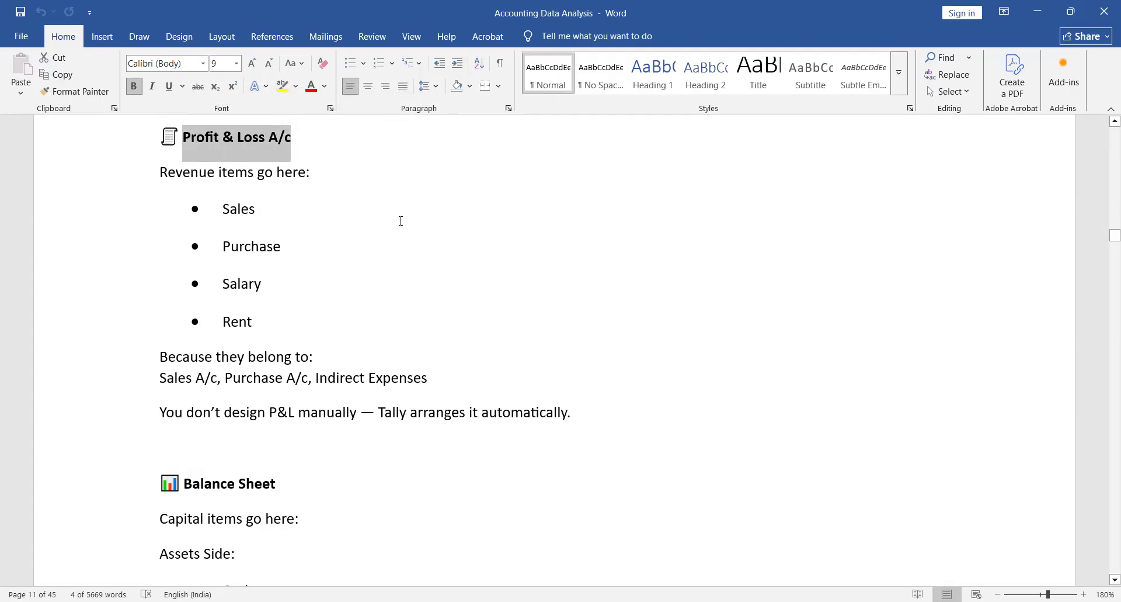
# - Read the notes from the Balance Sheet items through Hierarchy Control and Legal Compliance to the Practical Mistake Example
pyautogui.scroll(-9, 401, 221)
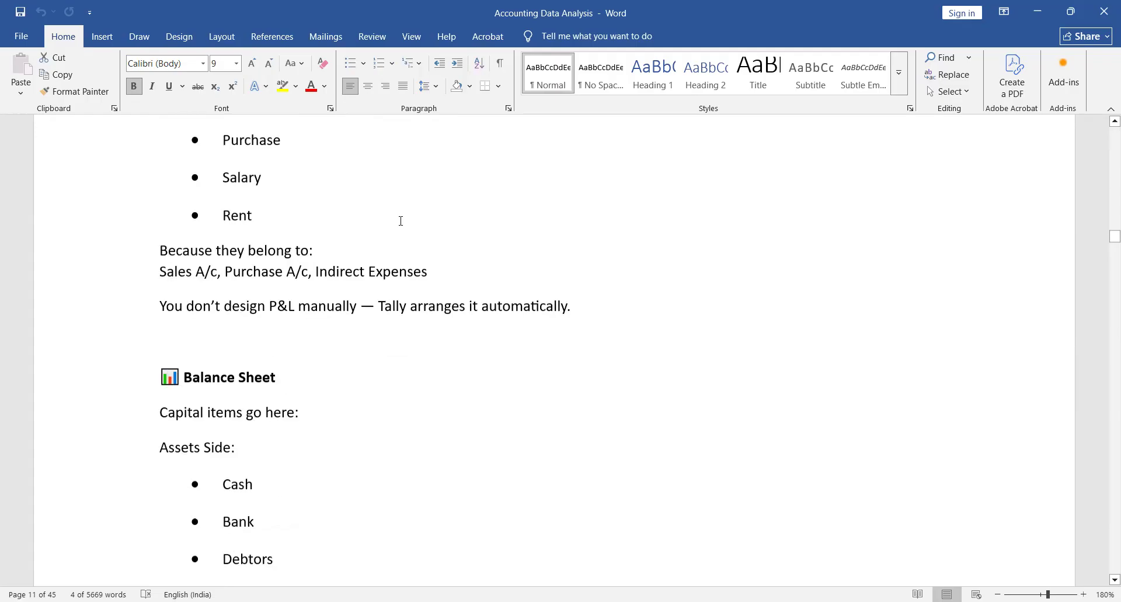
pyautogui.scroll(-10, 402, 221)
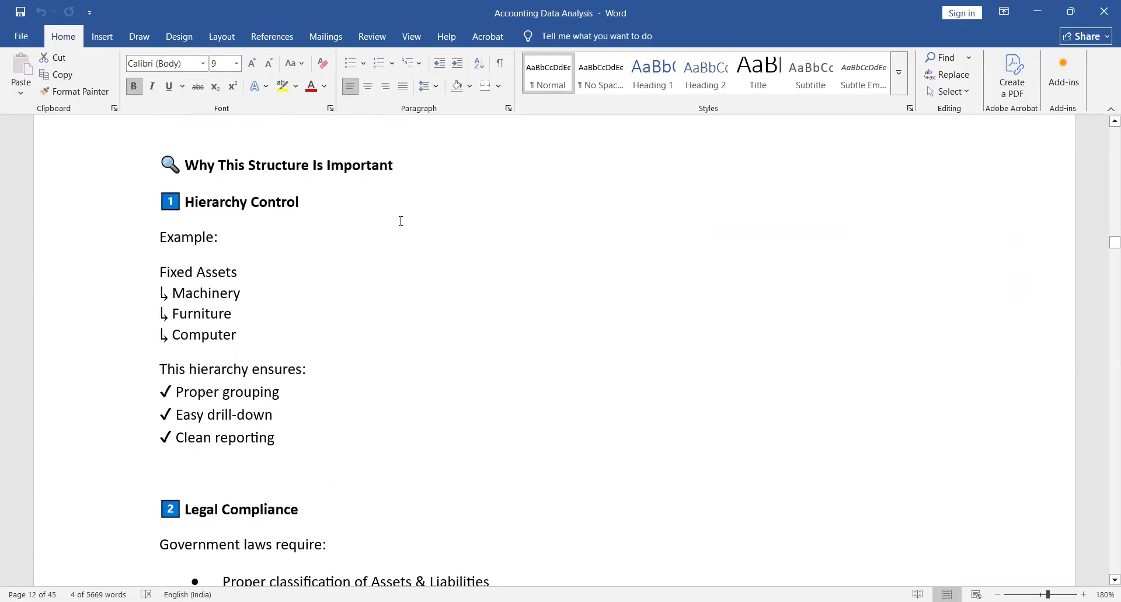
pyautogui.scroll(-6, 401, 221)
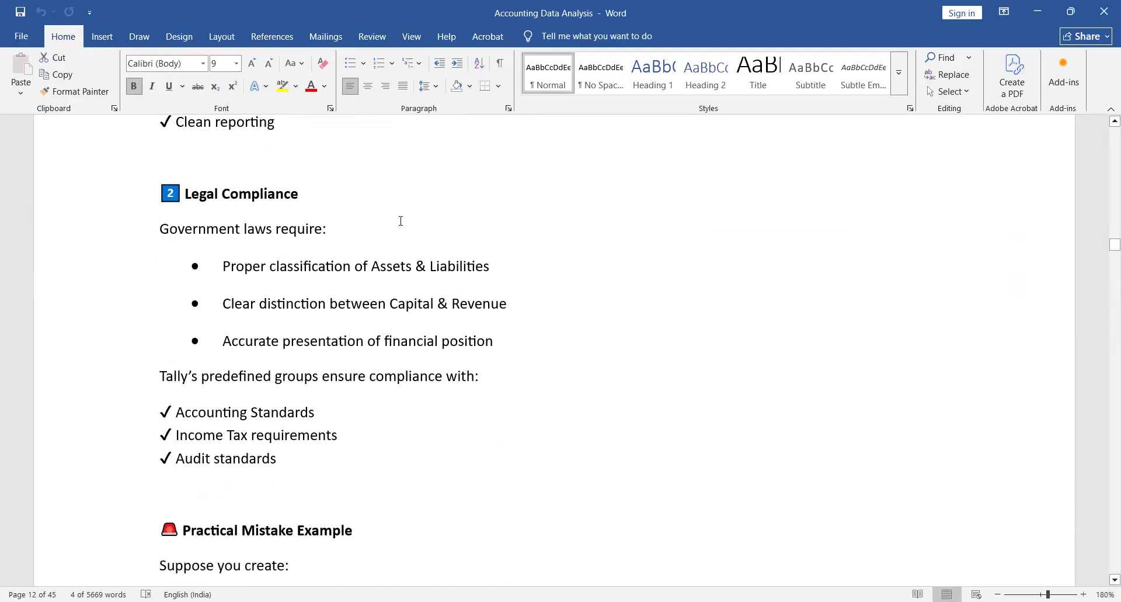
pyautogui.scroll(-5, 402, 221)
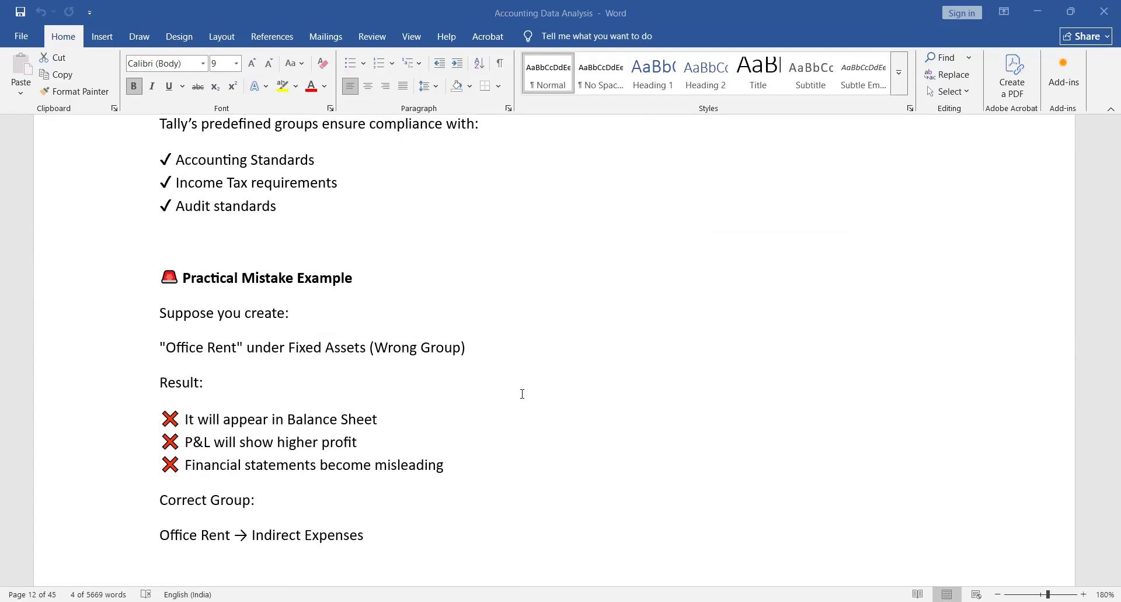
# - Read the Transaction Impact Example, Key Teaching Point for Students and Final Conclusion sections of the notes
pyautogui.scroll(-8, 522, 393)
pyautogui.scroll(-3, 523, 394)
pyautogui.scroll(-1, 522, 394)
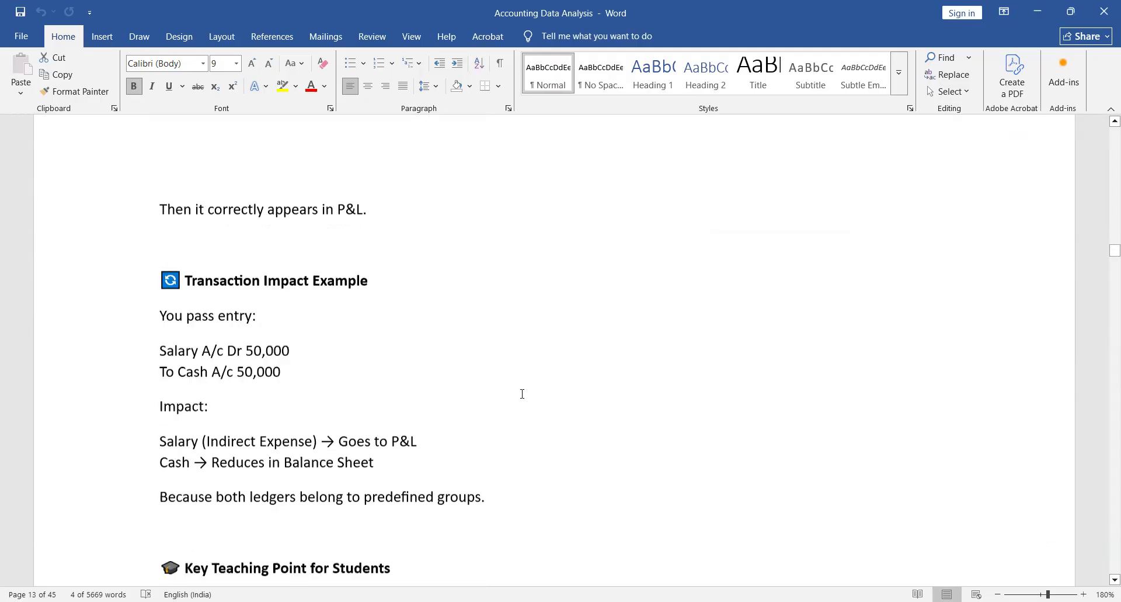
pyautogui.scroll(-4, 523, 394)
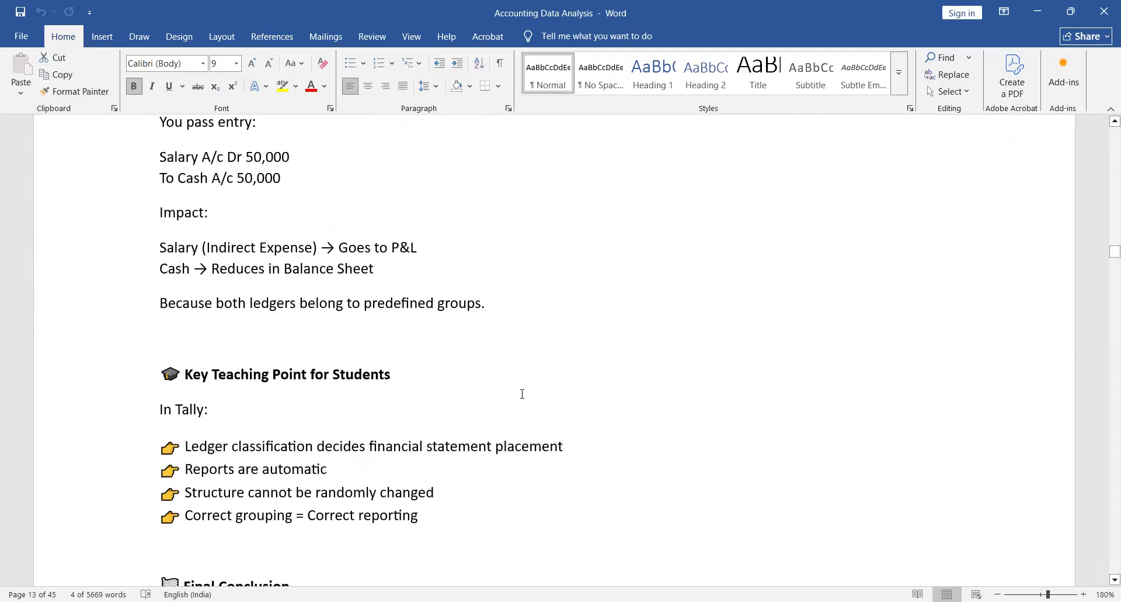
pyautogui.scroll(-5, 522, 394)
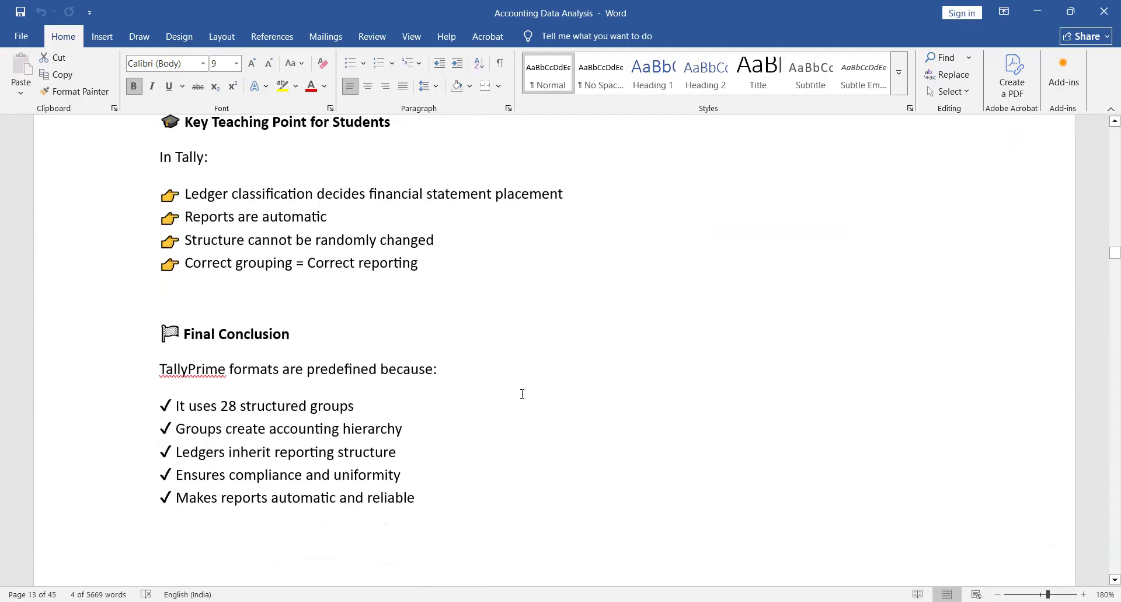
pyautogui.scroll(-12, 522, 394)
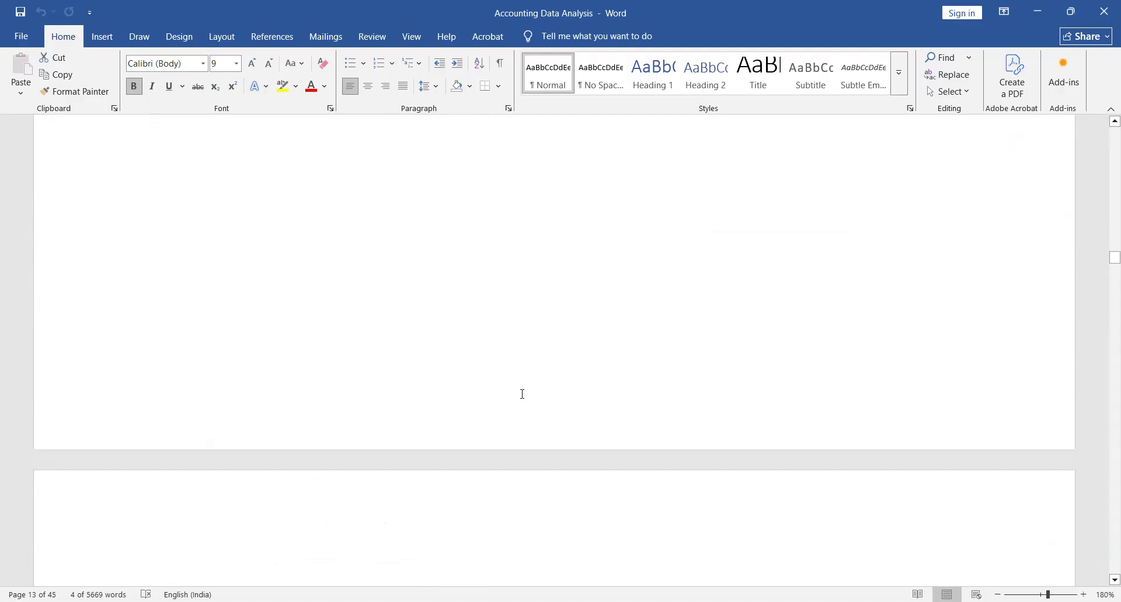
pyautogui.scroll(10, 522, 394)
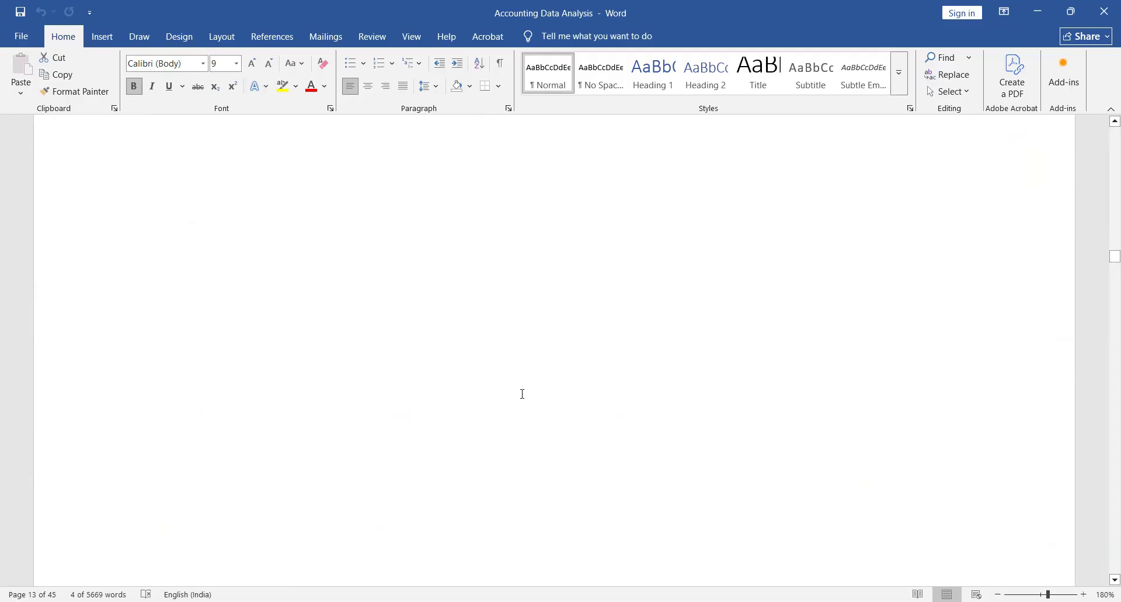
pyautogui.scroll(10, 522, 394)
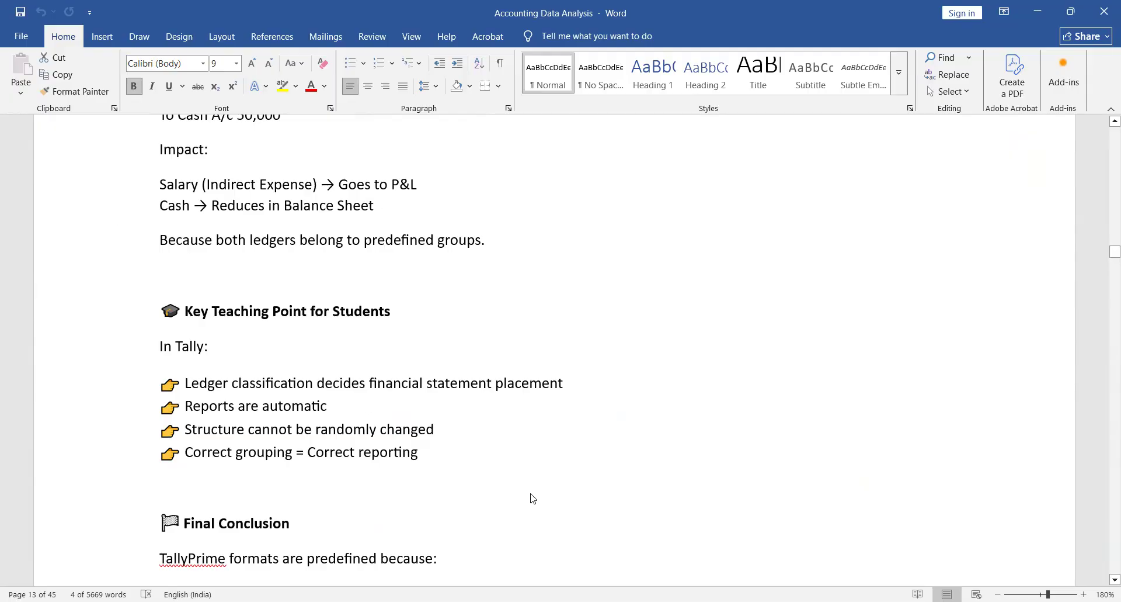
# - Switch to the Balance Sheet in TallyPrime and mark the Capital Account, Loans (Liability) and Current Liabilities groups
pyautogui.hotkey('alt', 'Tab')
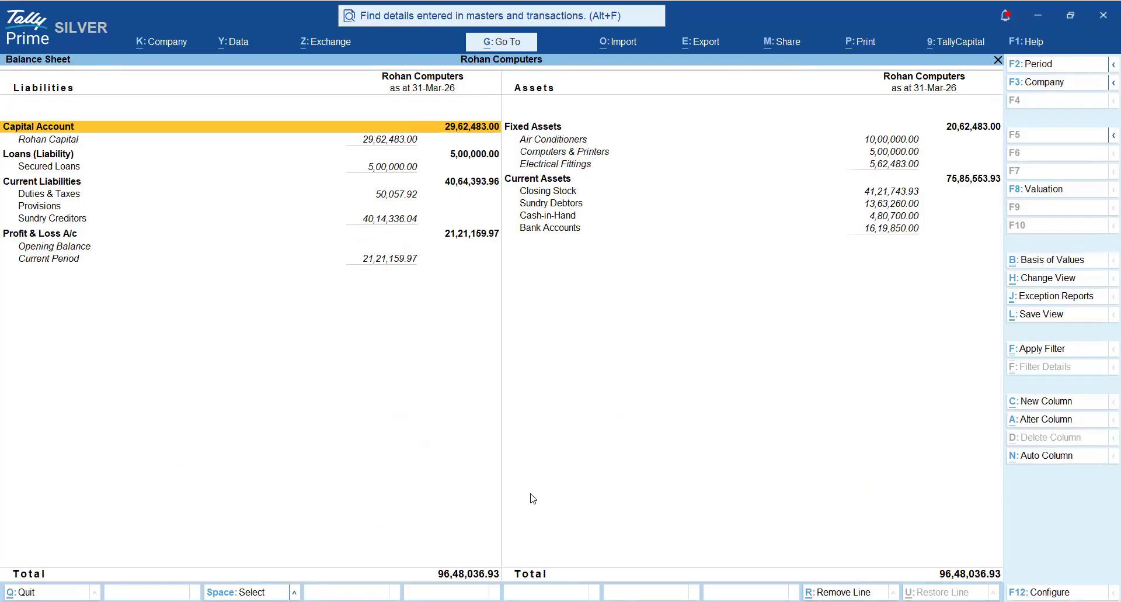
pyautogui.press('Down')
pyautogui.press('Down')
pyautogui.press('space')
pyautogui.press('Down')
pyautogui.press('Down')
pyautogui.press('space')
pyautogui.press('Up')
pyautogui.press('Up')
pyautogui.press('Up')
pyautogui.press('Up')
pyautogui.press('space')
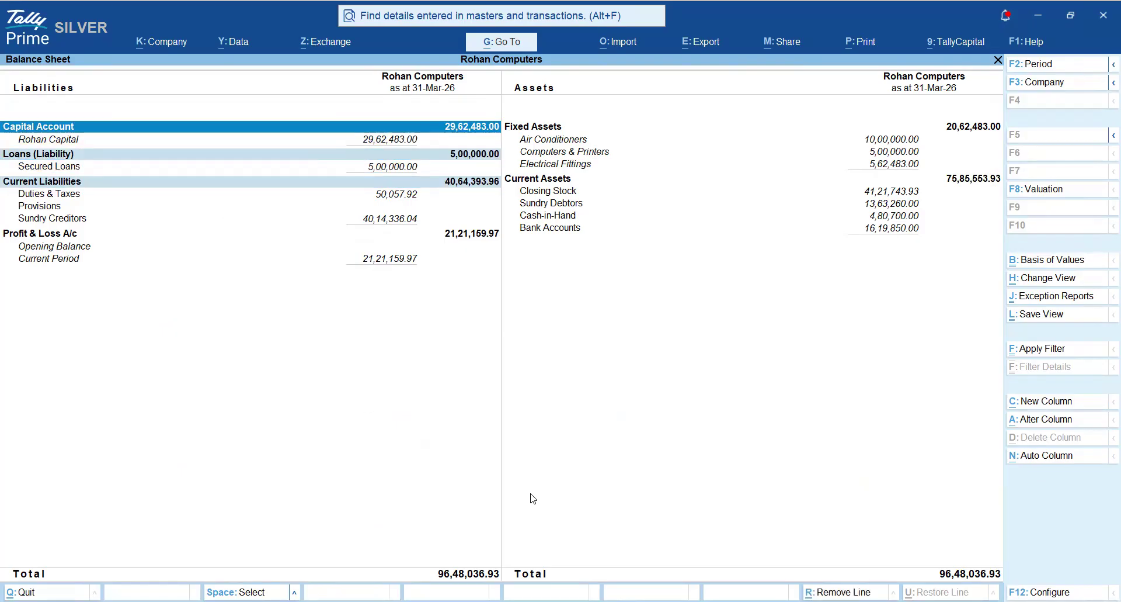
pyautogui.press('Down')
pyautogui.press('Down')
pyautogui.press('Down')
pyautogui.press('Down')
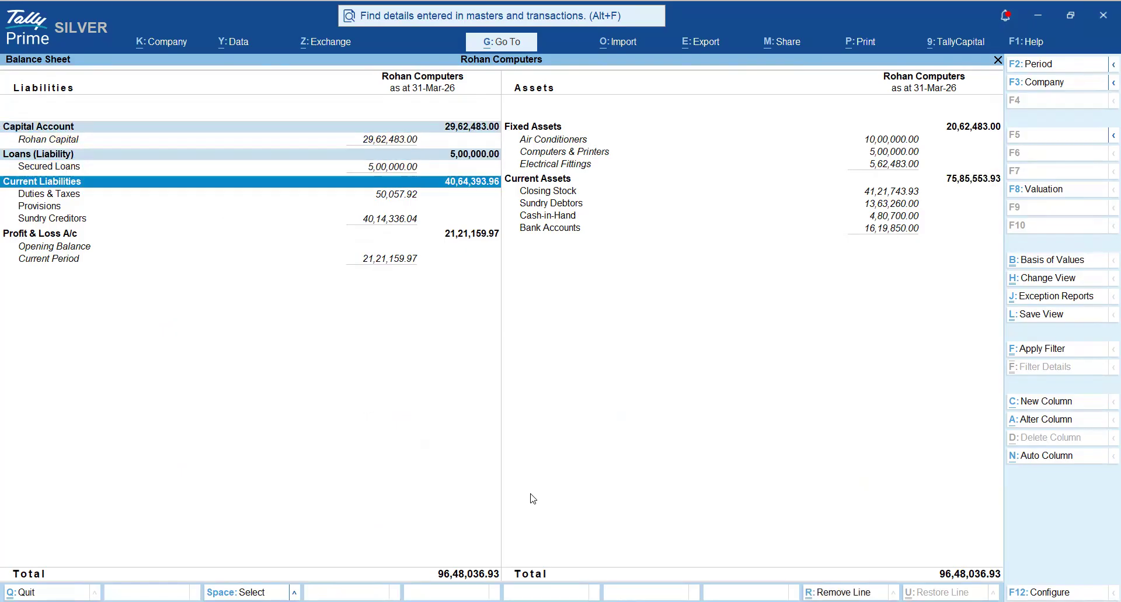
# - Clear the marked liability groups and mark Fixed Assets and Current Assets on the assets side instead
pyautogui.hotkey('ctrl', 'space')
pyautogui.press('Right')
pyautogui.press('Up')
pyautogui.press('Up')
pyautogui.press('Up')
pyautogui.press('Up')
pyautogui.press('Up')
pyautogui.press('space')
pyautogui.press('Down')
pyautogui.press('Down')
pyautogui.press('Down')
pyautogui.press('Down')
pyautogui.press('space')
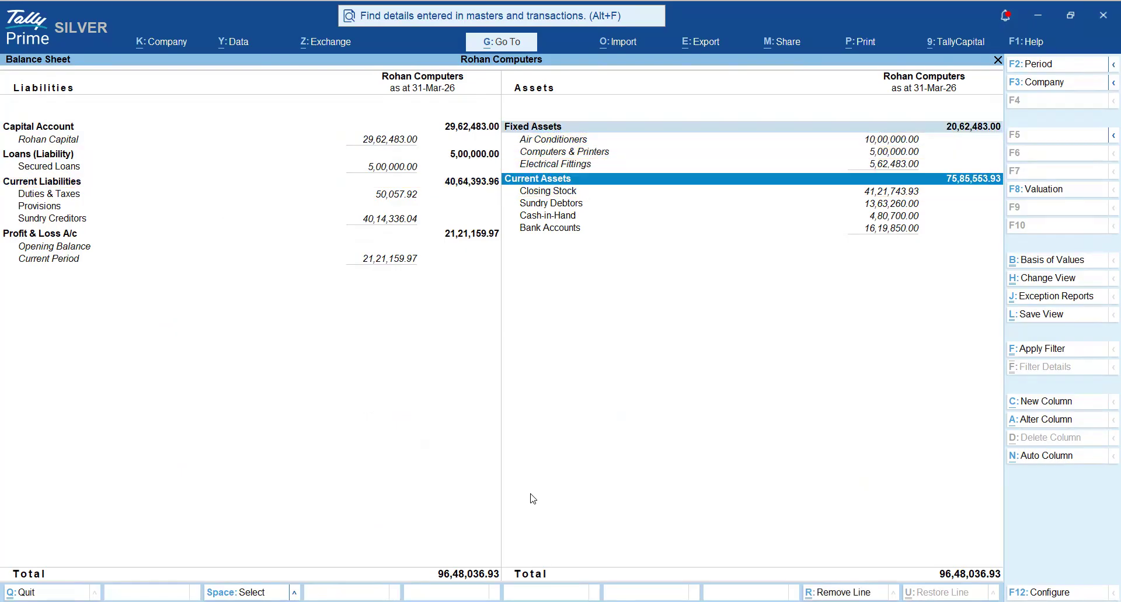
# - Compare the ledgers under Fixed Assets with the Current Assets group, and clear the marking from both groups
pyautogui.press('Up')
pyautogui.press('Up')
pyautogui.press('Up')
pyautogui.press('Up')
pyautogui.press('Down')
pyautogui.press('Down')
pyautogui.press('Down')
pyautogui.press('Down')
pyautogui.press('Escape')
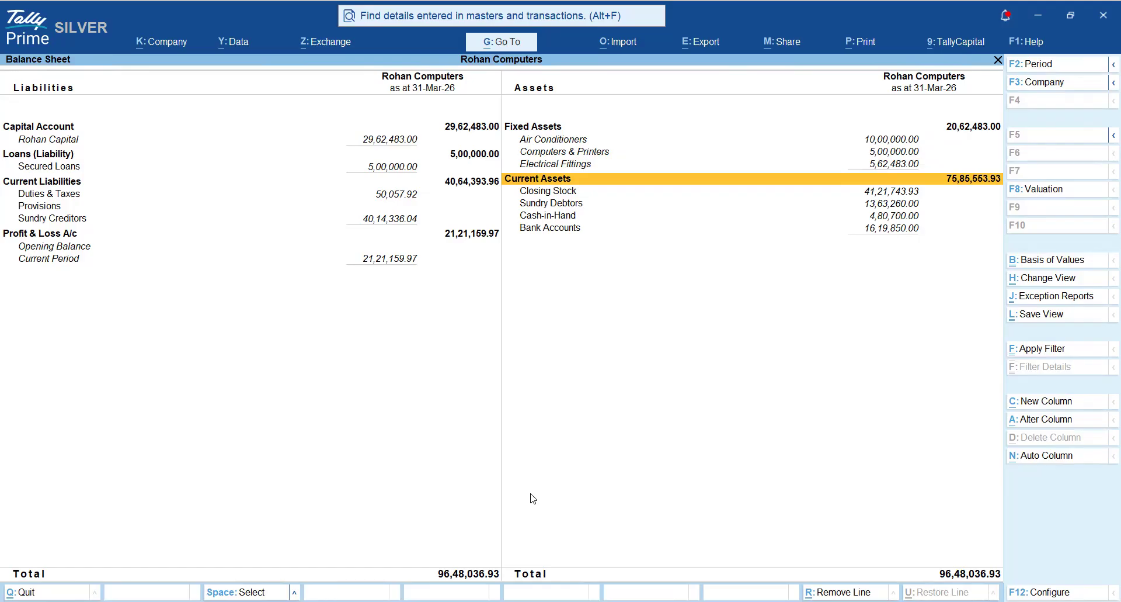
# - Open the group summary of Sundry Debtors from under Current Assets in the Balance Sheet
pyautogui.press('Down')
pyautogui.press('Down')
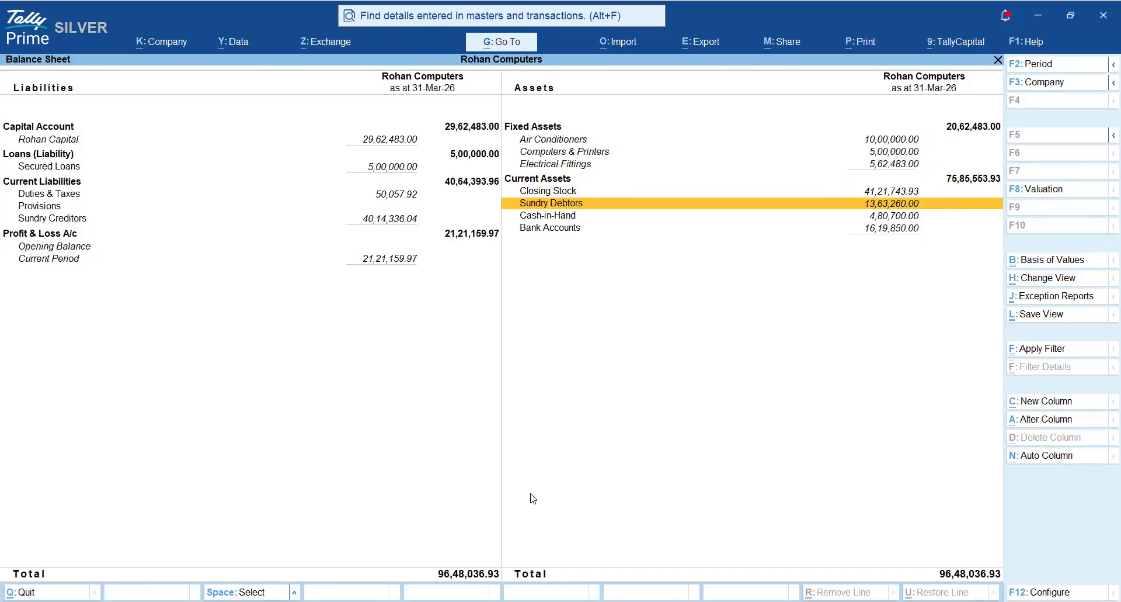
pyautogui.press('Return')
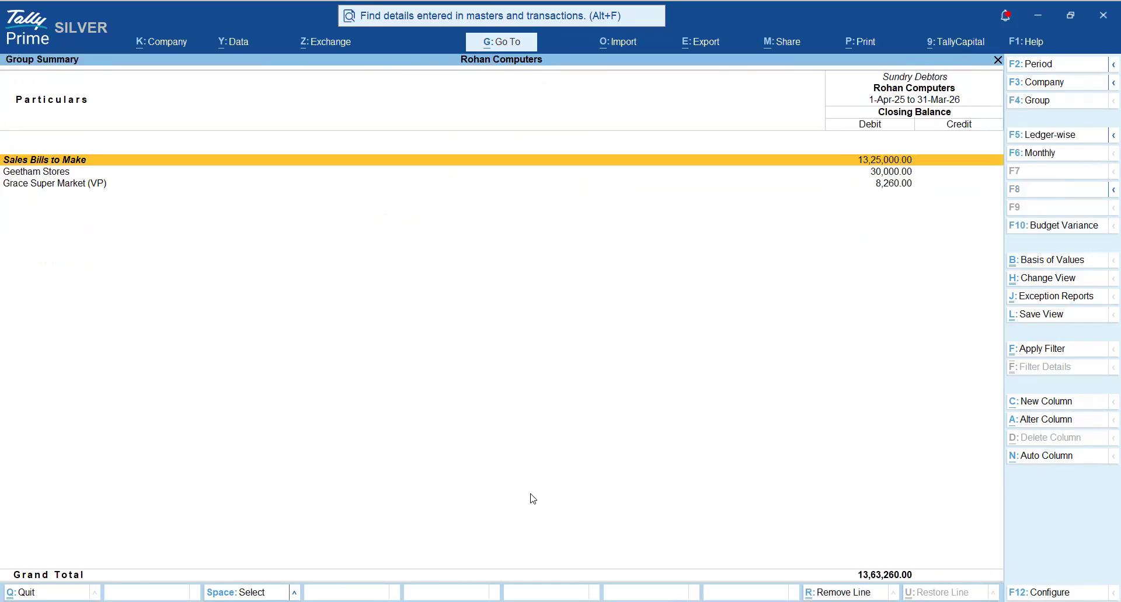
# - Examine the Geetham Stores and Grace Super Market (VP) ledgers in the Sundry Debtors group summary
pyautogui.press('Down')
pyautogui.press('Down')
pyautogui.press('Up')
pyautogui.press('Down')
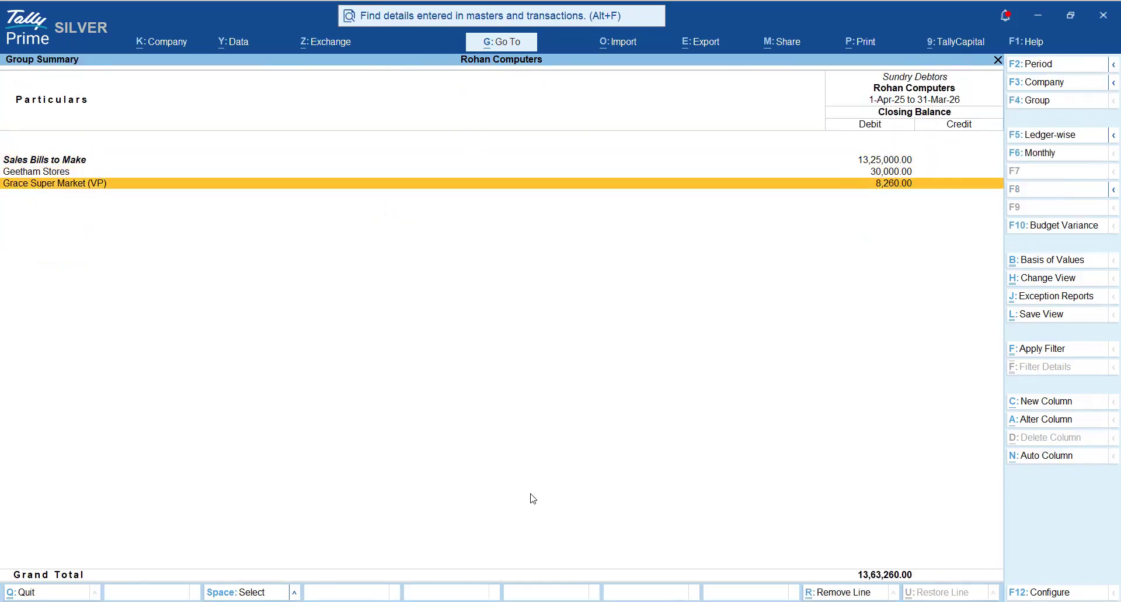
pyautogui.press('Up')
pyautogui.press('Down')
pyautogui.press('Up')
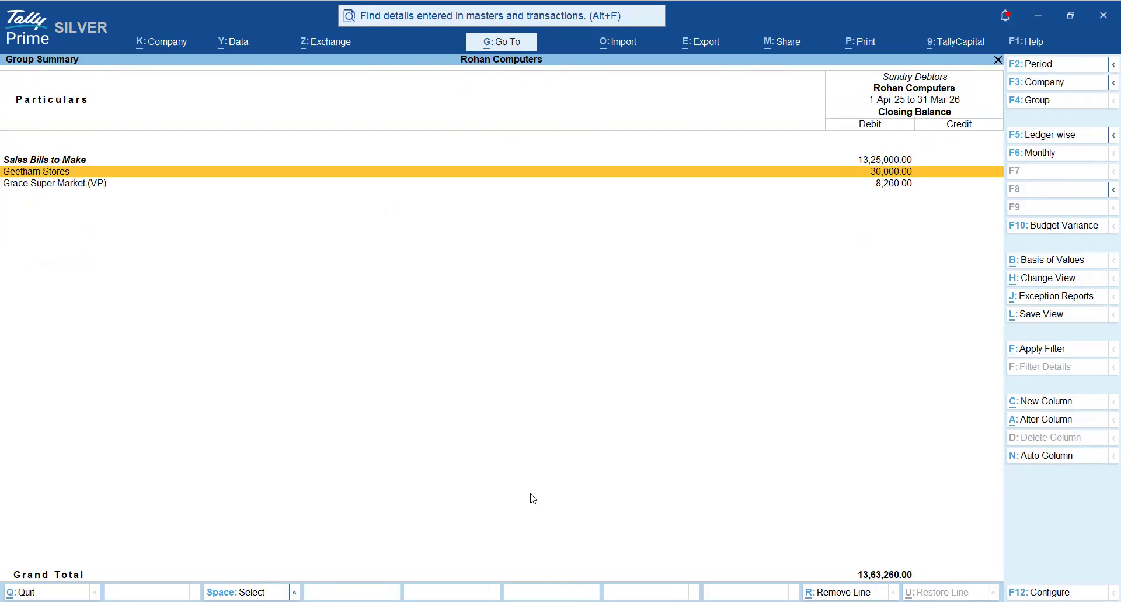
pyautogui.press('Down')
pyautogui.press('Up')
pyautogui.press('Down')
pyautogui.press('Up')
pyautogui.press('Down')
pyautogui.press('Up')
pyautogui.press('Down')
pyautogui.press('Up')
pyautogui.press('Down')
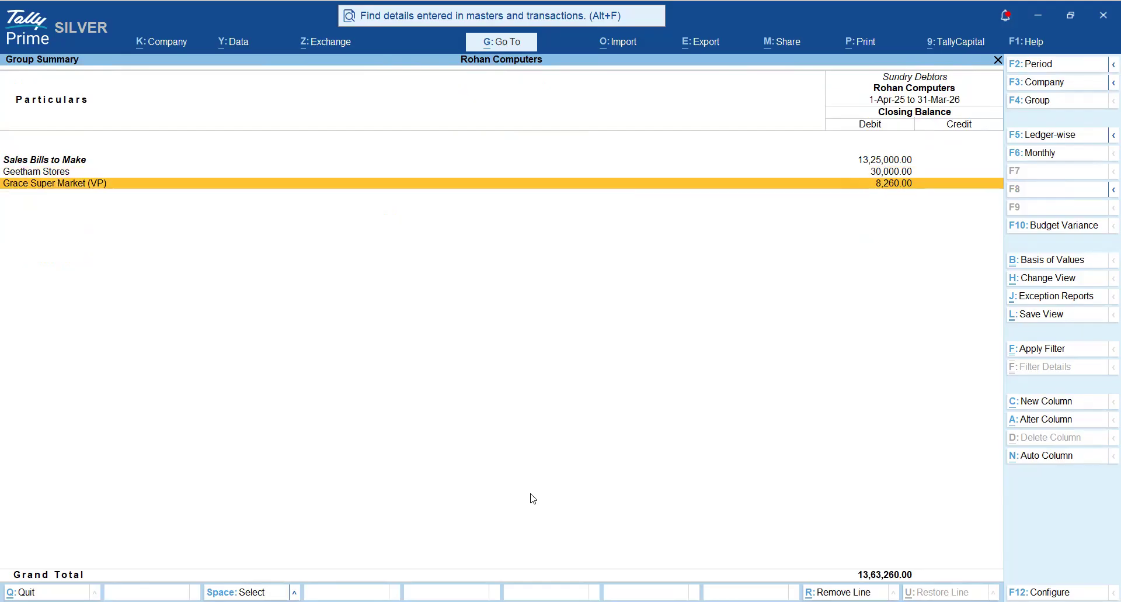
pyautogui.press('Up')
pyautogui.press('Down')
pyautogui.press('Up')
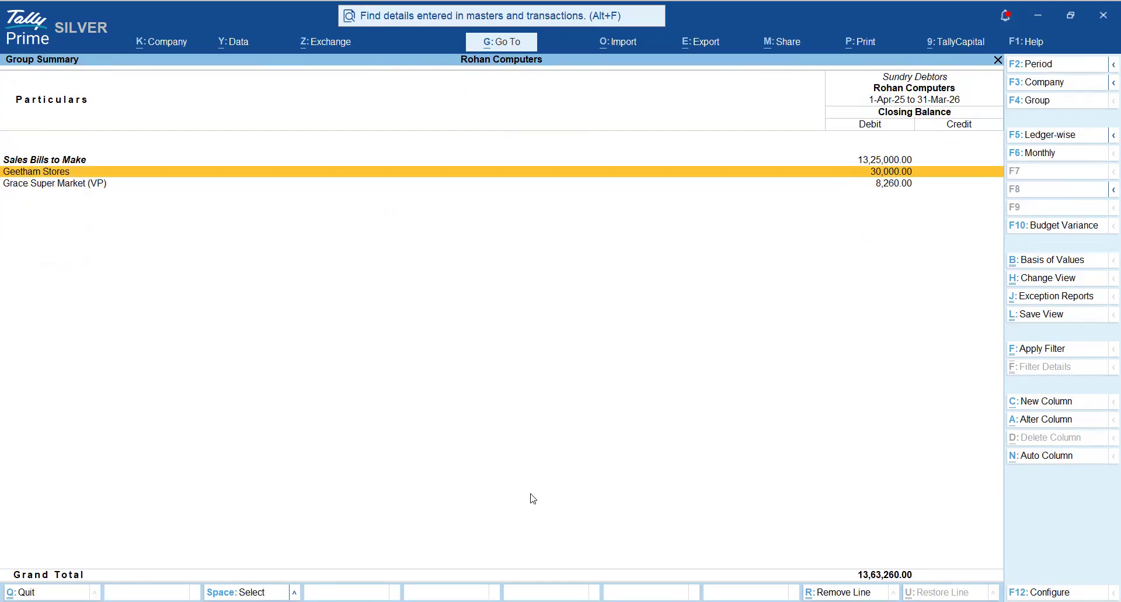
# - View the pending sales bills behind Sales Bills to Make and return to the Sundry Debtors group summary
pyautogui.press('Up')
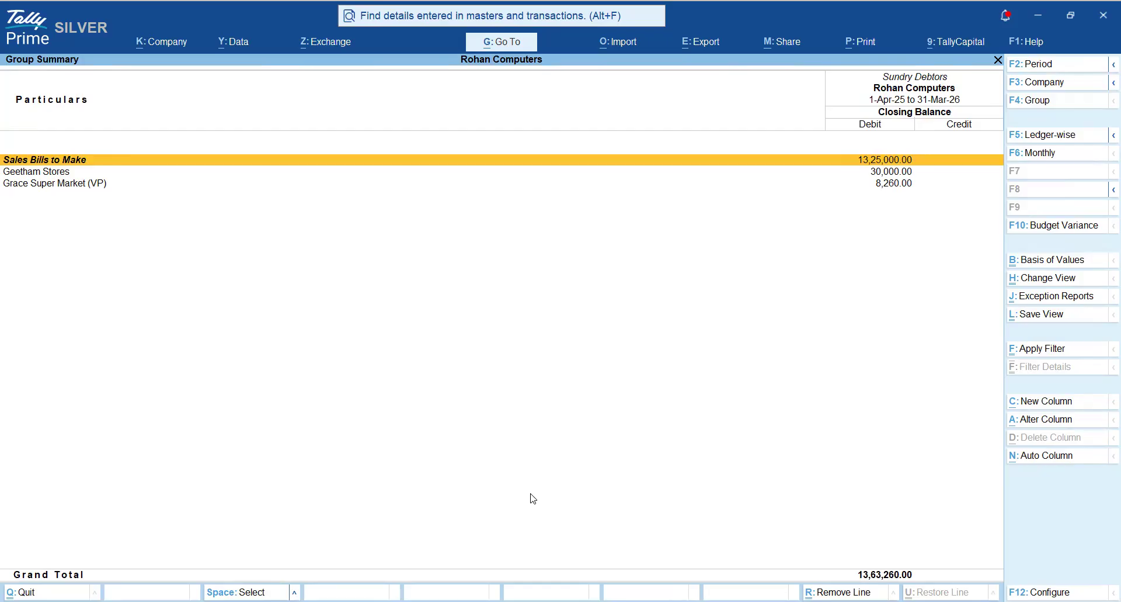
pyautogui.press('Return')
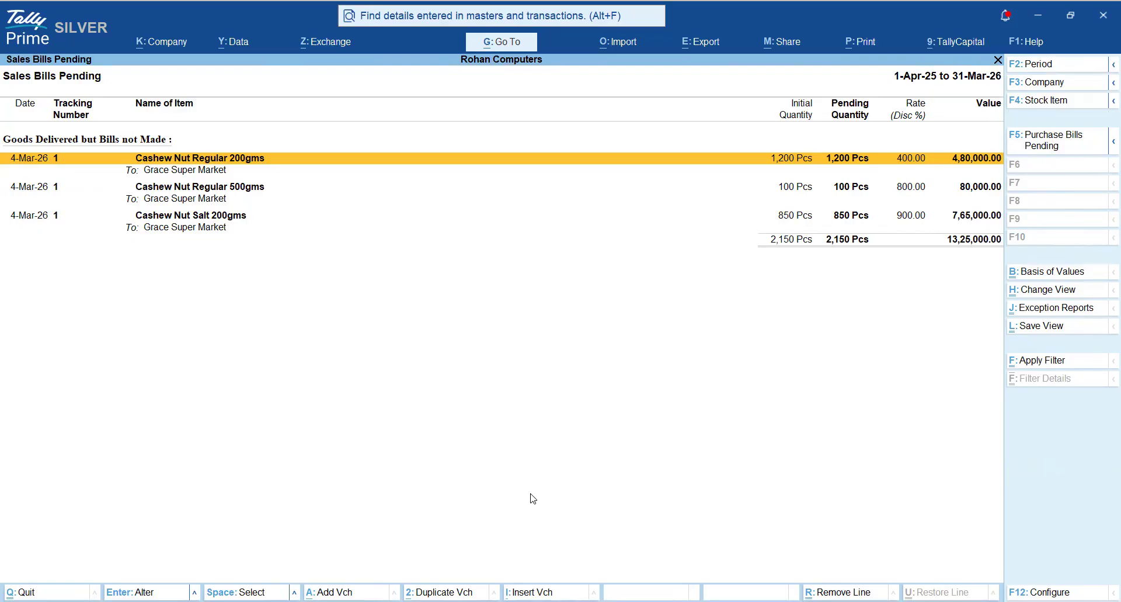
pyautogui.press('Escape')
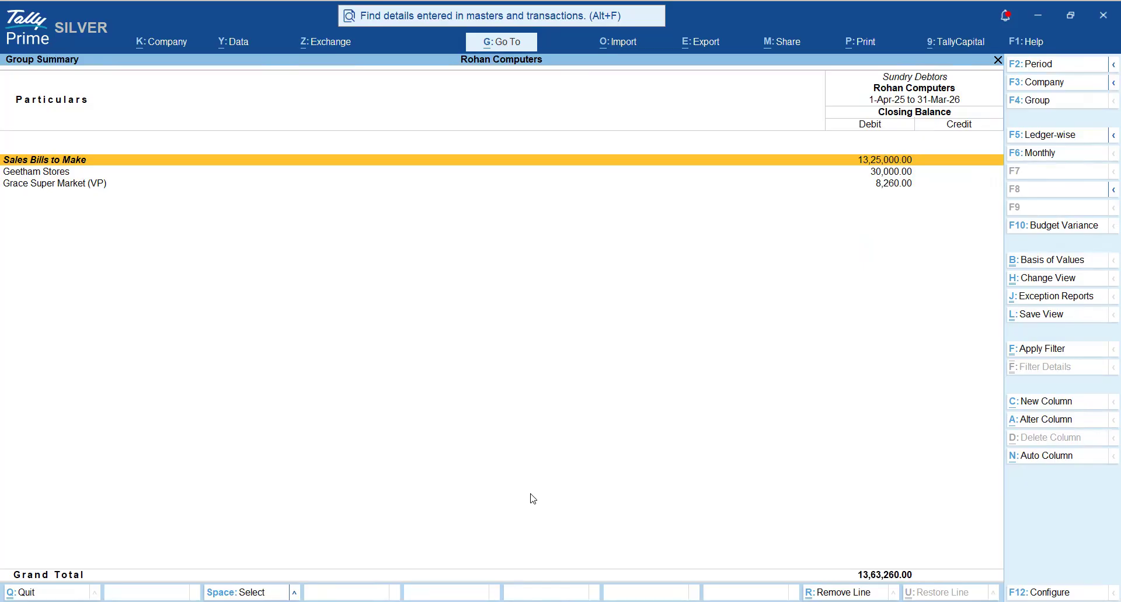
# - Mark the Geetham Stores and Grace Super Market (VP) ledgers in the group summary, and clear the marking
pyautogui.press('Down')
pyautogui.press('space')
pyautogui.press('Down')
pyautogui.press('space')
pyautogui.press('Up')
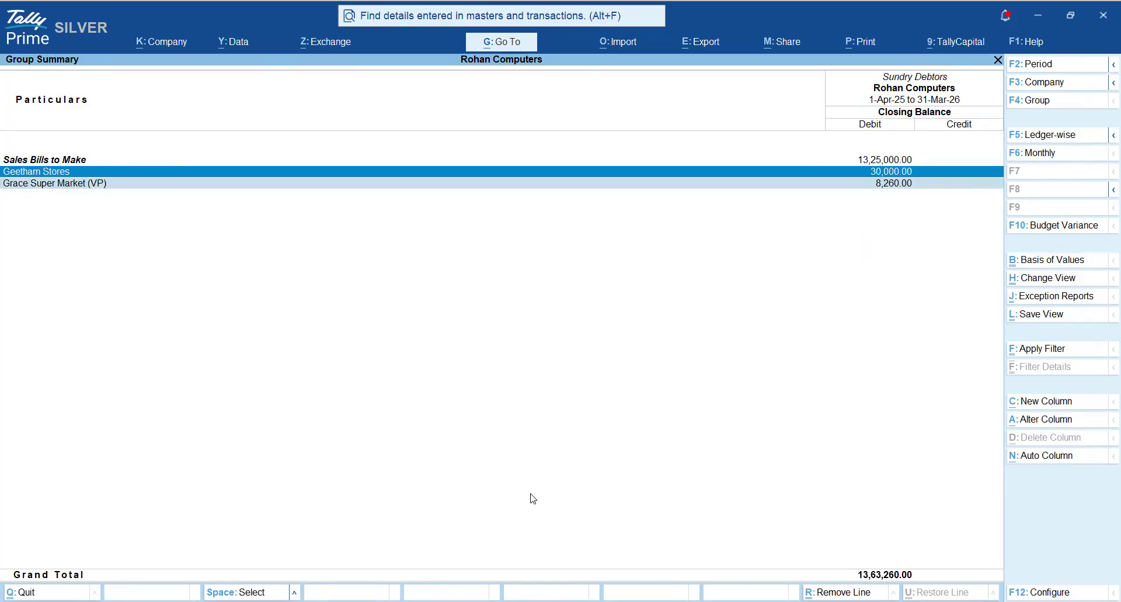
pyautogui.hotkey('ctrl', 'space')
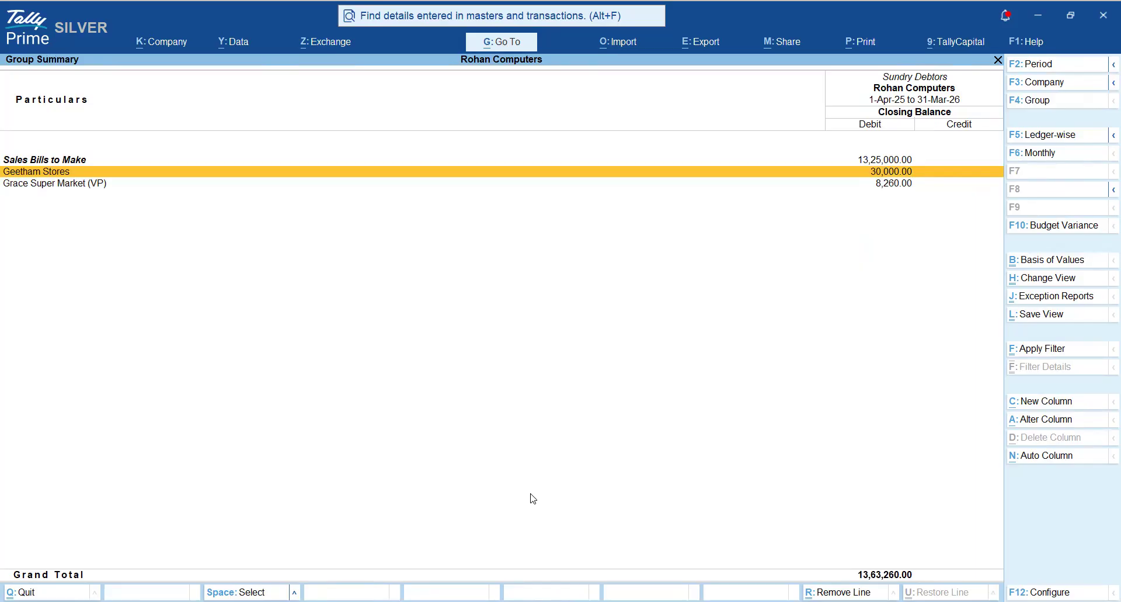
# - Return to the Balance Sheet and open the group summary of Sundry Creditors under Current Liabilities
pyautogui.press('Escape')
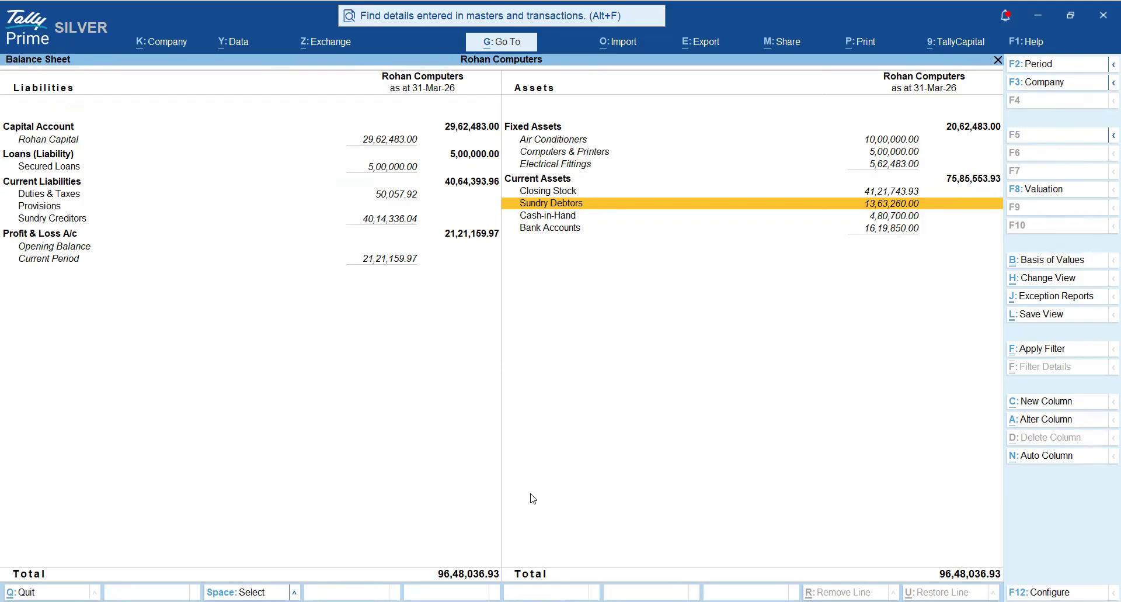
pyautogui.press('Left')
pyautogui.press('Down')
pyautogui.press('Down')
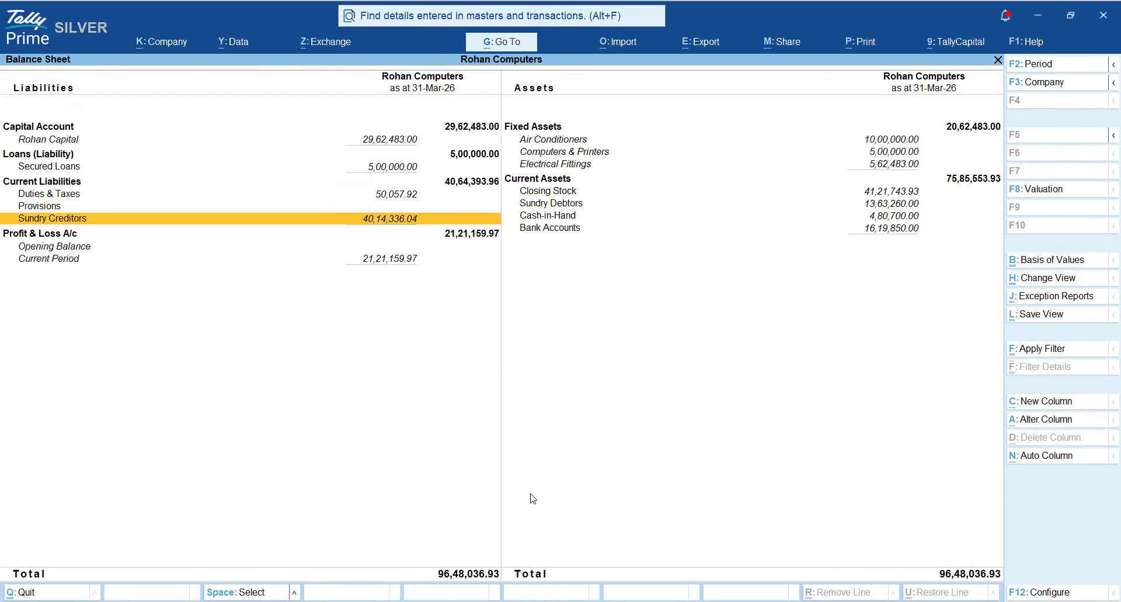
pyautogui.press('Return')
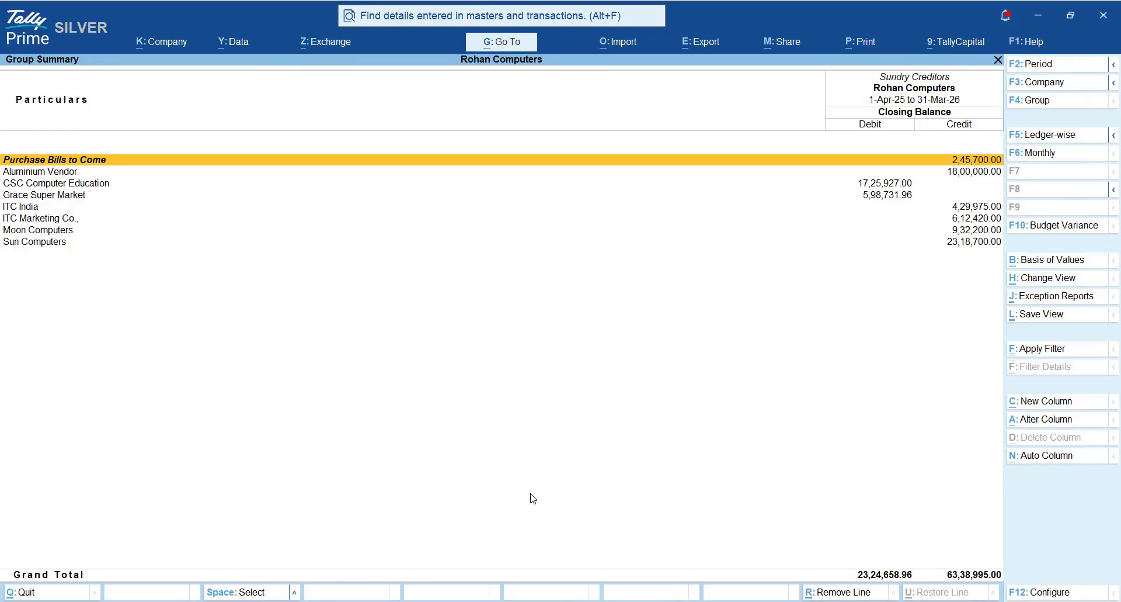
# - Mark the Aluminium Vendor, ITC India, ITC Marketing Co., Moon Computers and Sun Computers ledgers in the group summary, and clear the marking
pyautogui.press('space')
pyautogui.press('Down')
pyautogui.press('Down')
pyautogui.press('Down')
pyautogui.press('space')
pyautogui.press('Down')
pyautogui.press('space')
pyautogui.press('Down')
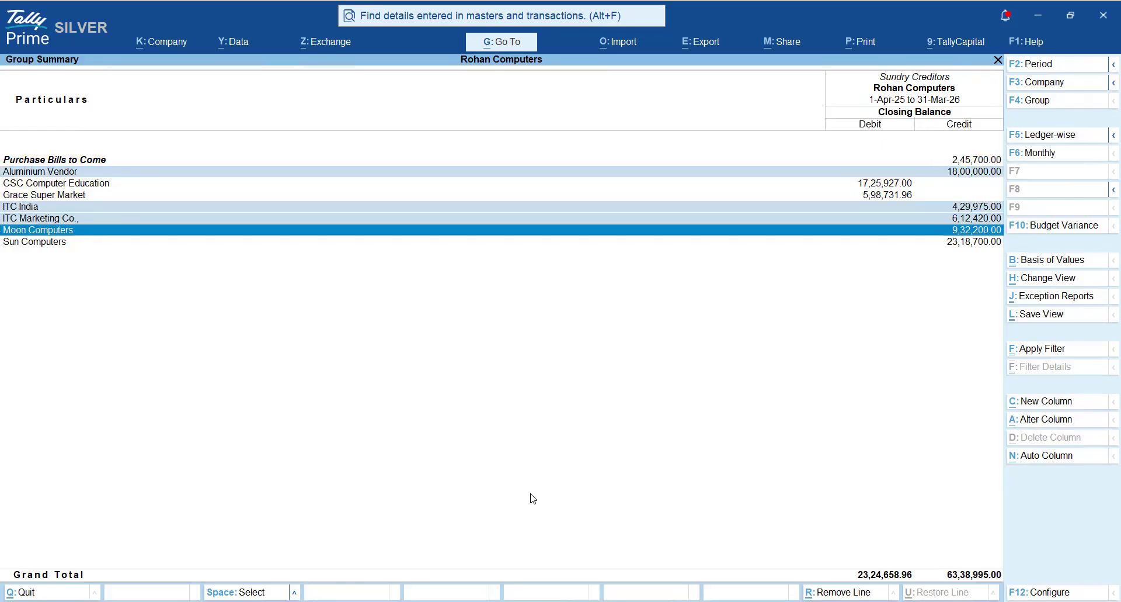
pyautogui.press('space')
pyautogui.press('Down')
pyautogui.press('space')
pyautogui.press('Up')
pyautogui.press('Up')
pyautogui.press('Up')
pyautogui.press('Up')
pyautogui.press('Up')
pyautogui.press('Up')
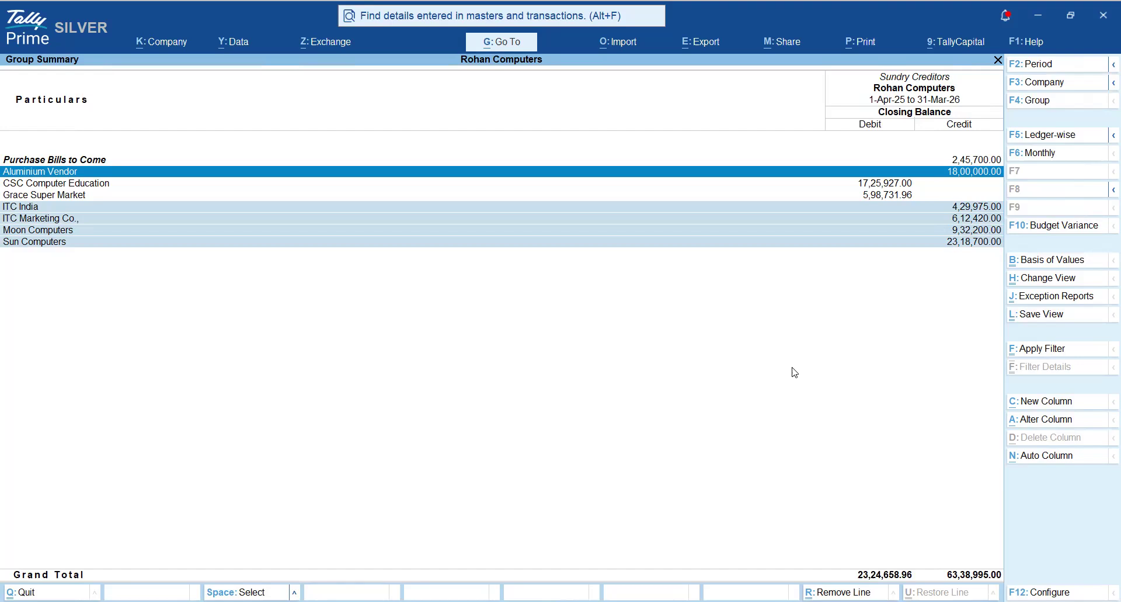
pyautogui.press('Escape')
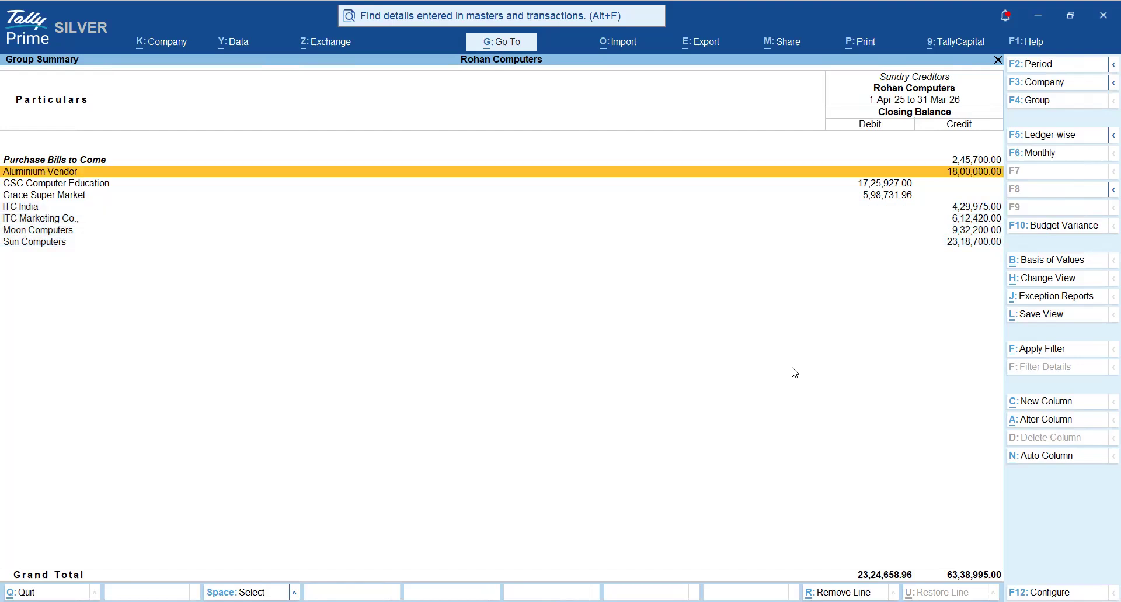
# - View the March vouchers of the Aluminium Vendor ledger and return to the Sundry Creditors group summary
pyautogui.press('Return')
pyautogui.press('Return')
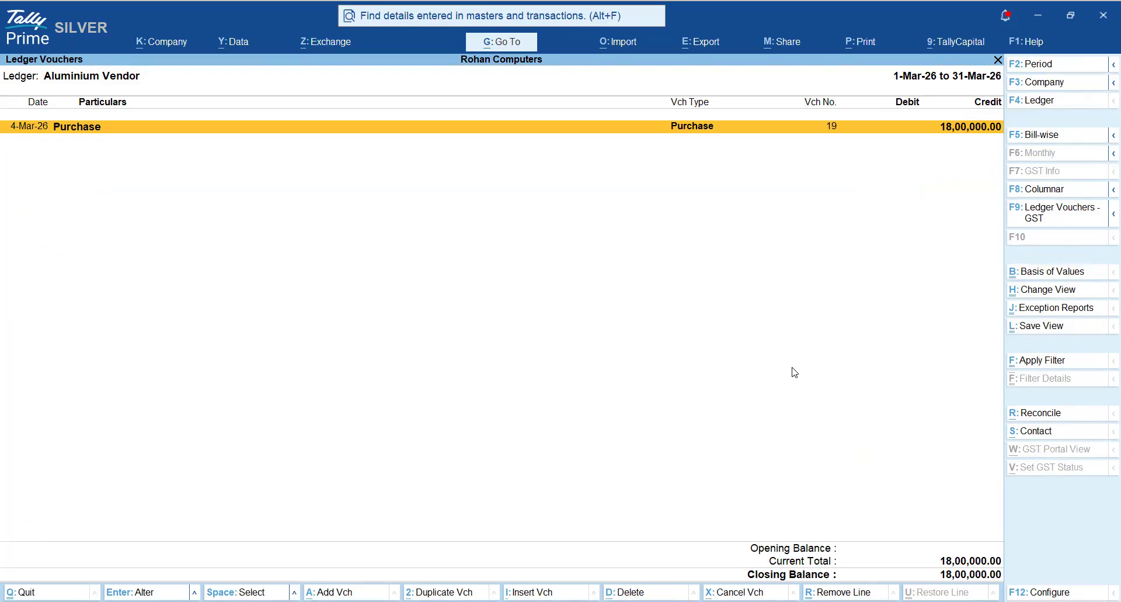
pyautogui.press('Escape')
pyautogui.press('Escape')
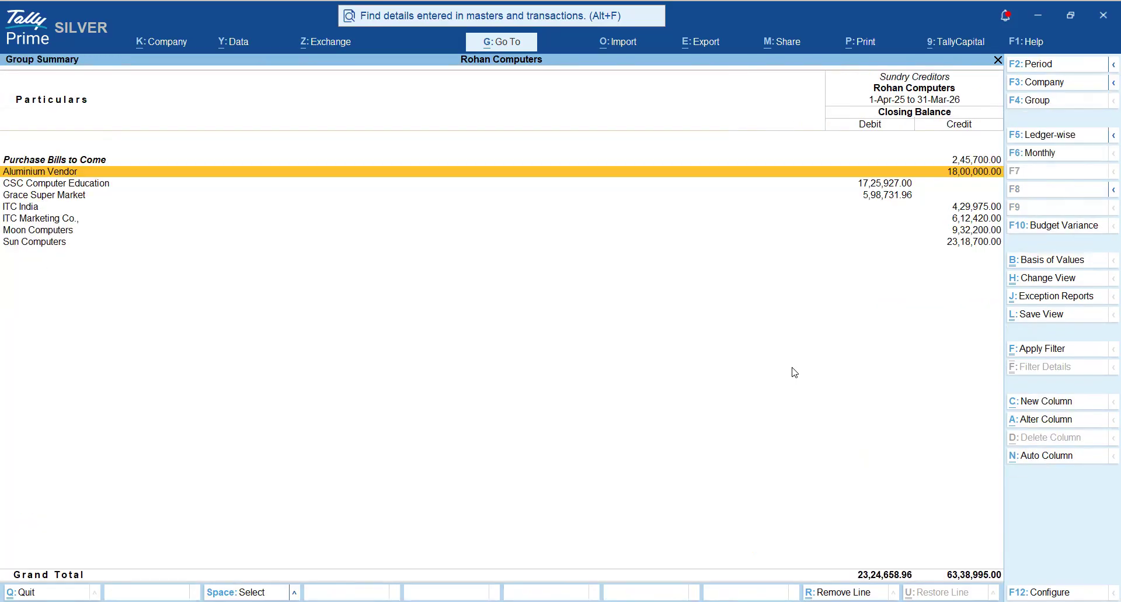
# - View the ITC India ledger's monthly summary and March vouchers, and return to the Sundry Creditors group summary
pyautogui.press('Down')
pyautogui.press('Down')
pyautogui.press('Down')
pyautogui.press('Return')
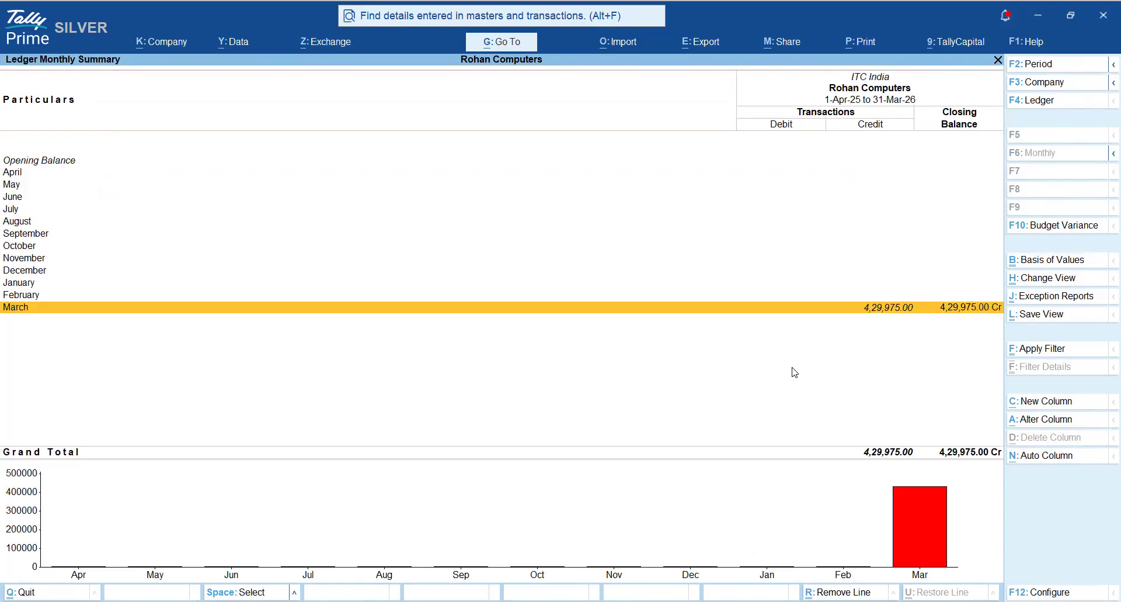
pyautogui.press('Return')
pyautogui.press('Escape')
pyautogui.press('Escape')
# - Open the monthly summary of the ITC Marketing Co. ledger and go to August
pyautogui.press('Down')
pyautogui.press('Return')
pyautogui.press('Up')
pyautogui.press('Up')
pyautogui.press('Up')
pyautogui.press('Up')
pyautogui.press('Up')
pyautogui.press('Up')
pyautogui.press('Up')
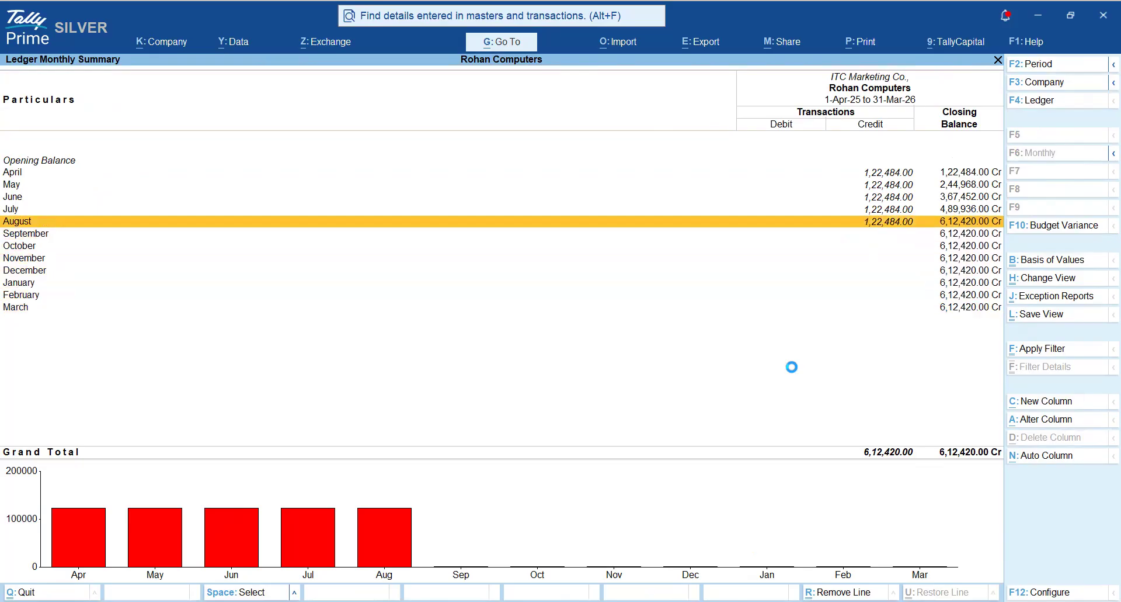
# - List the ITC Marketing Co. ledger vouchers for 1-Apr-25 to 31-Mar-26, and return to the Sundry Creditors group summary
pyautogui.press('Return')
pyautogui.hotkey('alt', 'F2')
pyautogui.press('space')
pyautogui.press('Return')
pyautogui.press('space')
pyautogui.press('Return')
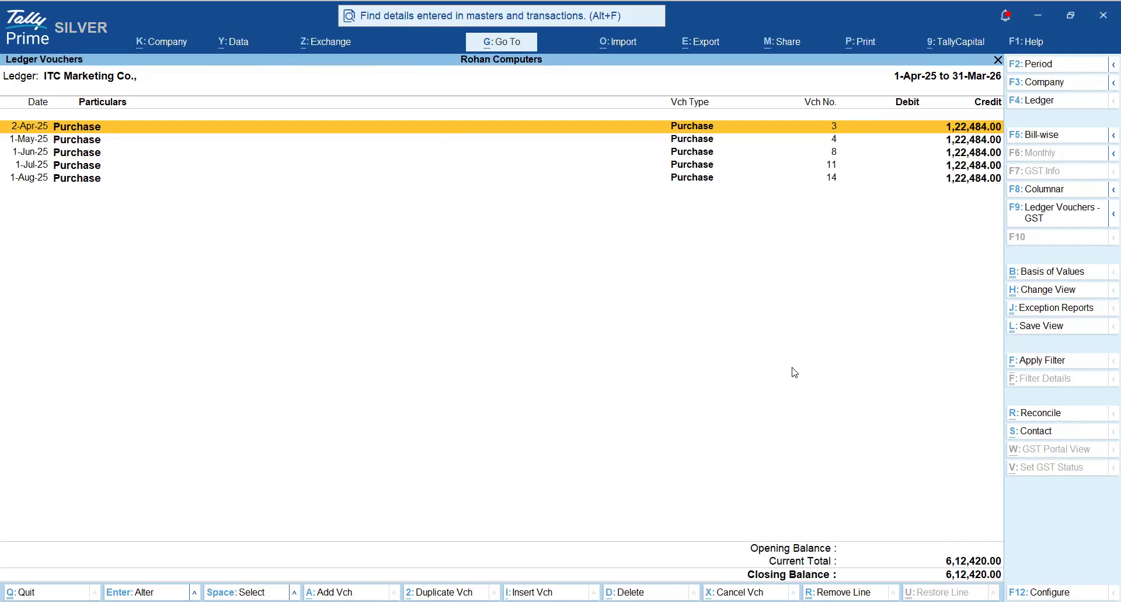
pyautogui.press('Escape')
pyautogui.press('Escape')
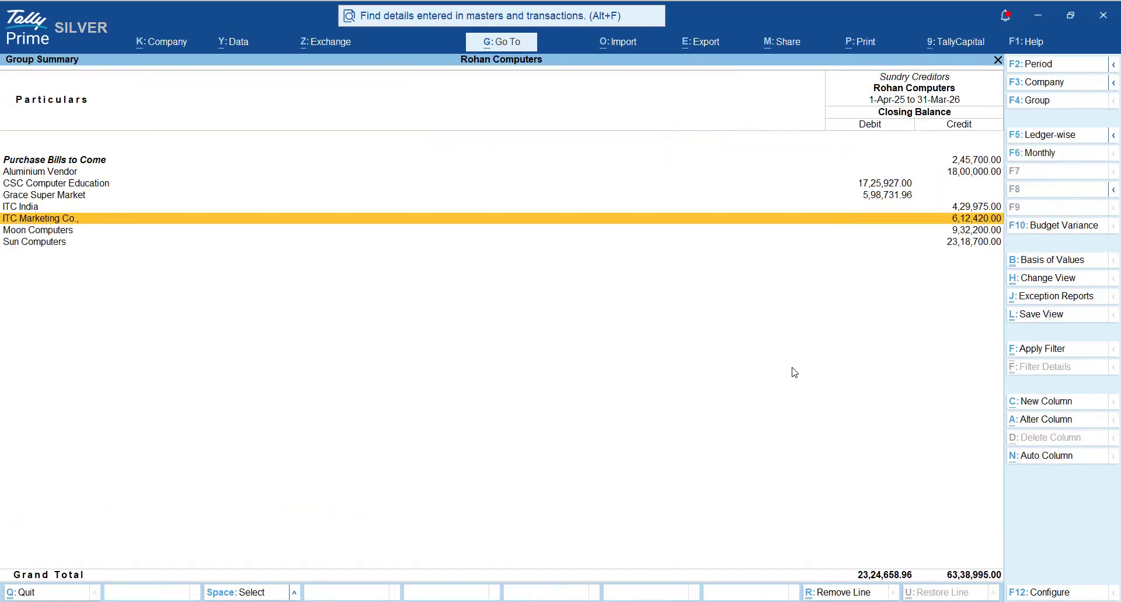
# - Mark the CSC Computer Education and Grace Super Market ledgers, the ones with debit balances, in the Sundry Creditors group summary
pyautogui.press('Up')
pyautogui.press('Up')
pyautogui.press('Up')
pyautogui.press('space')
pyautogui.press('Down')
pyautogui.press('space')
pyautogui.press('Up')
pyautogui.press('Down')
pyautogui.press('Up')
pyautogui.press('Down')
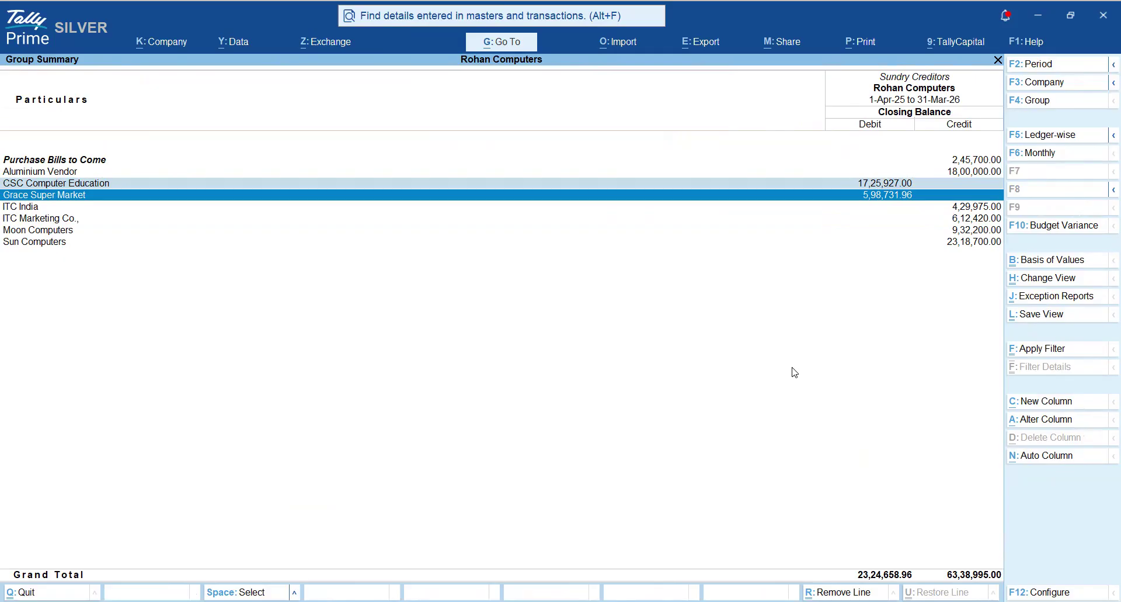
# - Configure the Sundry Creditors group summary with Show Transactions set to Yes
pyautogui.press('F12')
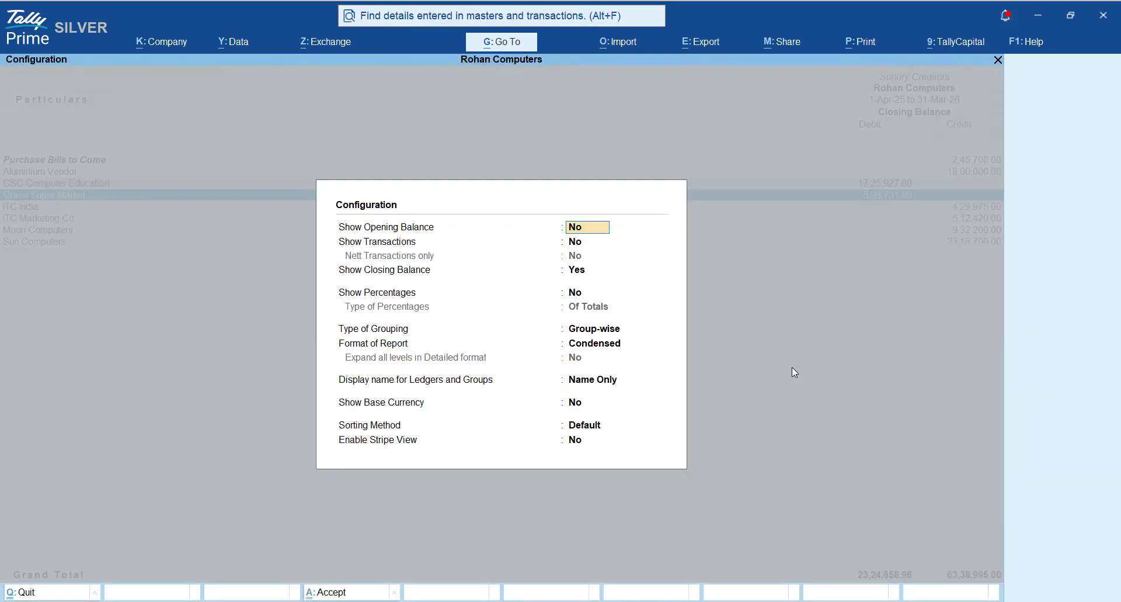
pyautogui.press('Return')
pyautogui.write('y')
pyautogui.press('Return')
pyautogui.press('Return')
pyautogui.press('Return')
pyautogui.press('Return')
pyautogui.press('Return')
pyautogui.press('Return')
pyautogui.press('Return')
pyautogui.press('Return')
pyautogui.press('Return')
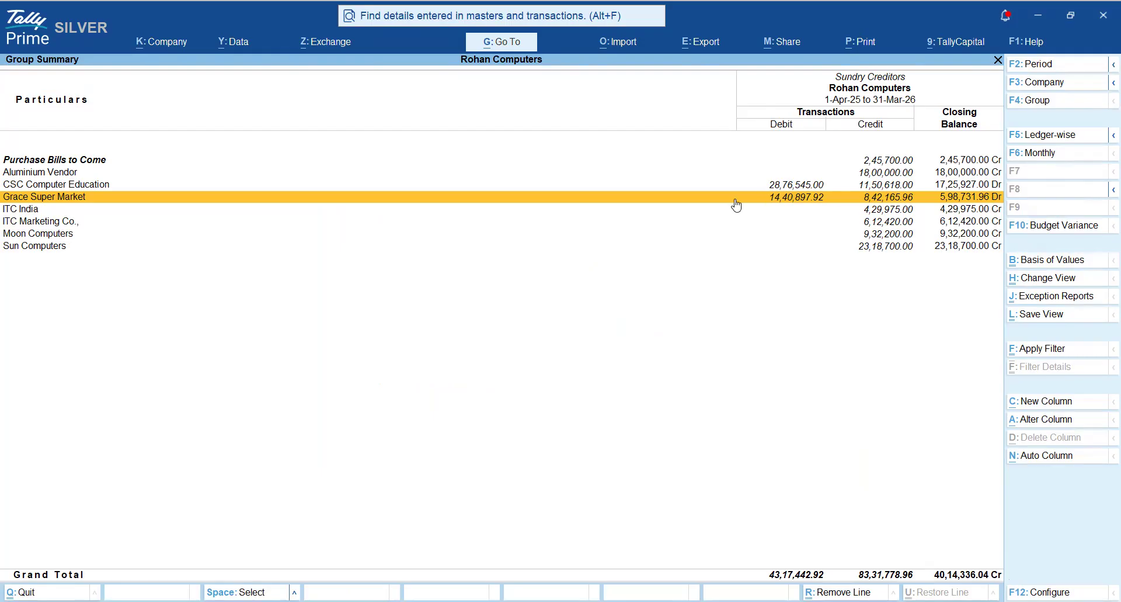
# - Compare the transactions of CSC Computer Education and Grace Super Market, marking both ledgers and clearing the marking
pyautogui.press('Up')
pyautogui.press('Down')
pyautogui.press('Up')
pyautogui.press('Escape')
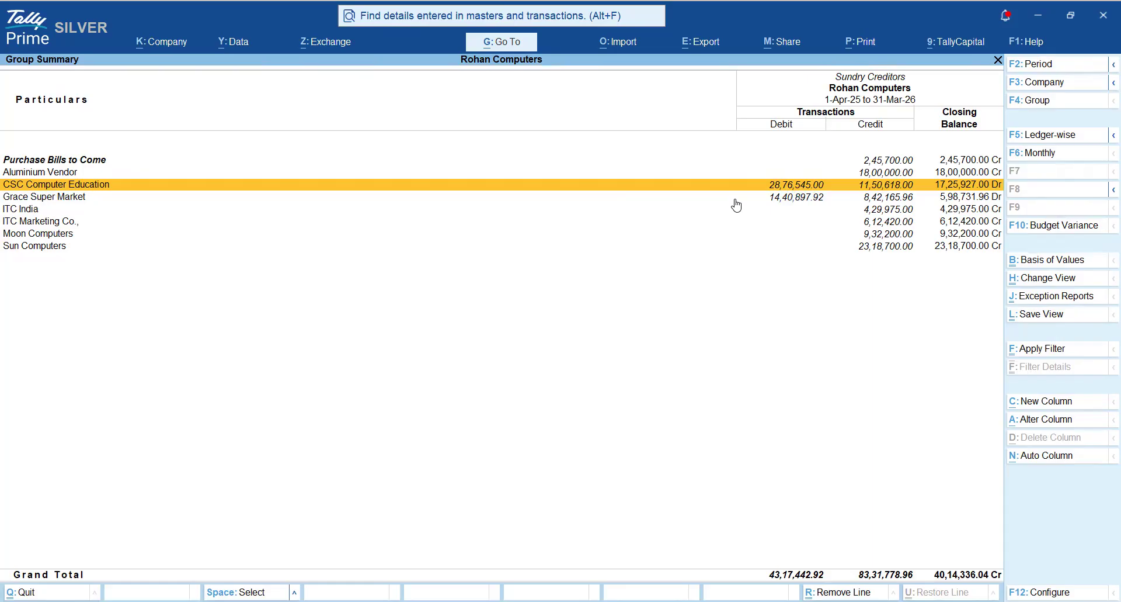
pyautogui.press('space')
pyautogui.hotkey('shift', 'Down')
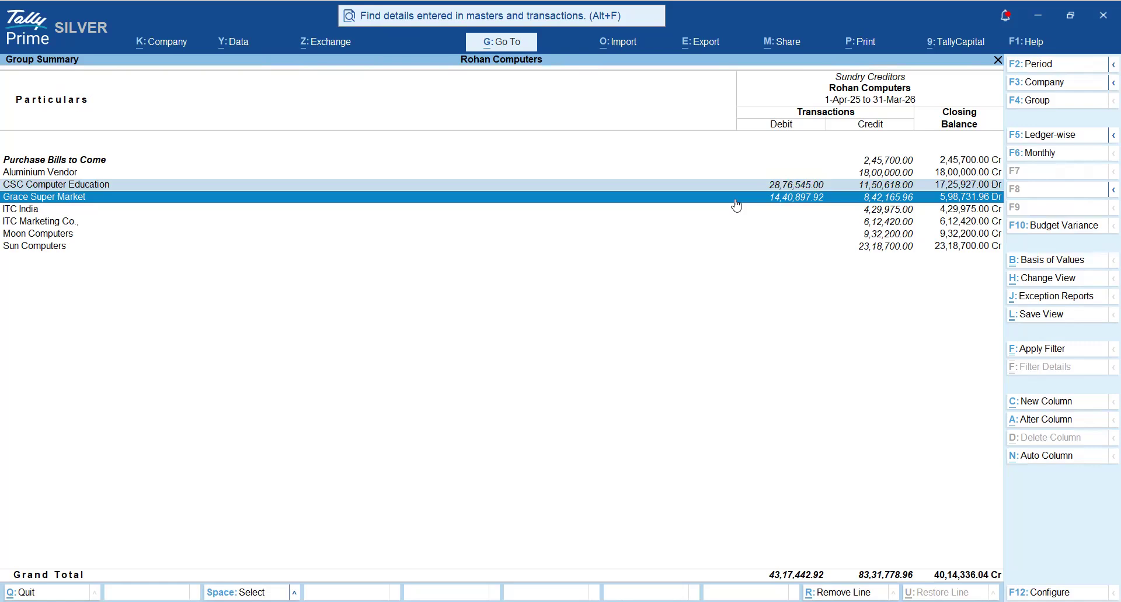
pyautogui.hotkey('ctrl', 'space')
pyautogui.press('Up')
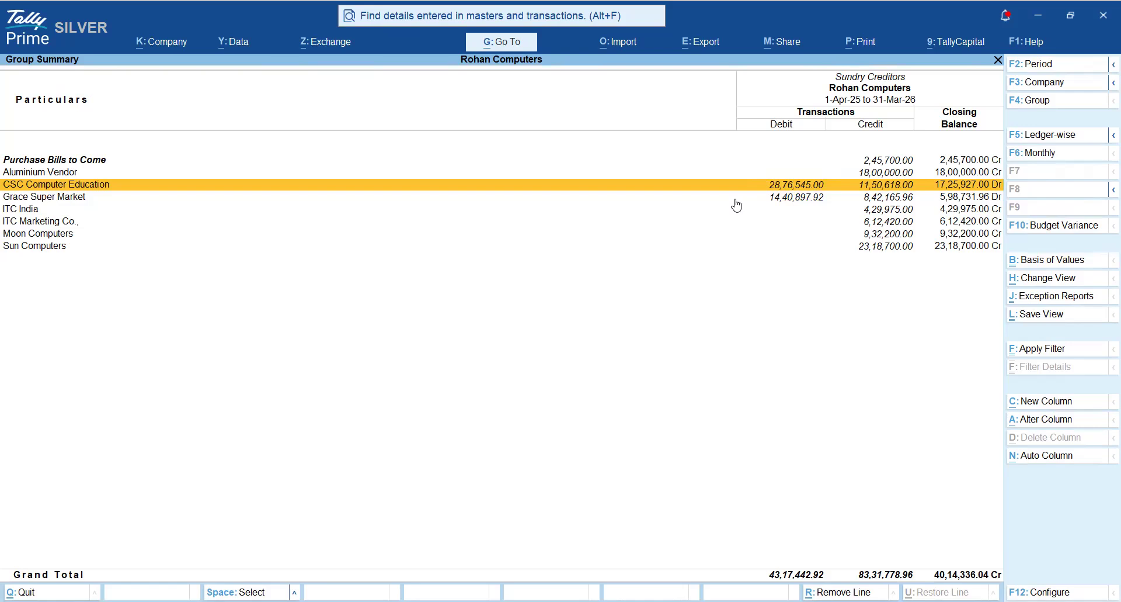
# - List the CSC Computer Education ledger vouchers for the period 1-4-2025 to 31-3-2026
pyautogui.press('Return')
pyautogui.press('Return')
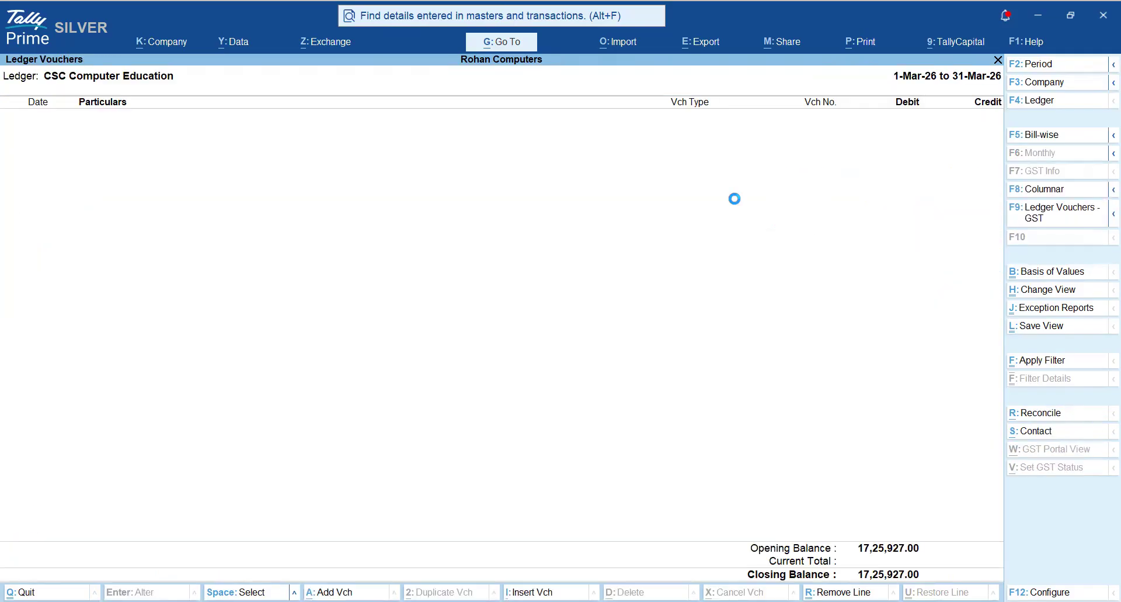
pyautogui.press('F2')
pyautogui.write('1')
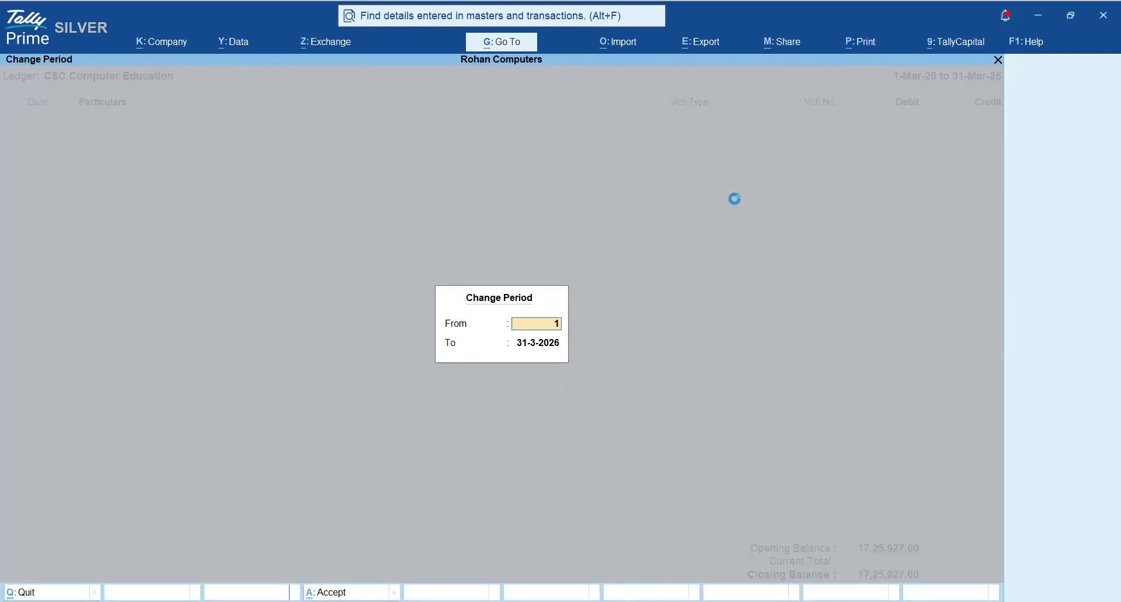
pyautogui.write('.4')
pyautogui.press('Return')
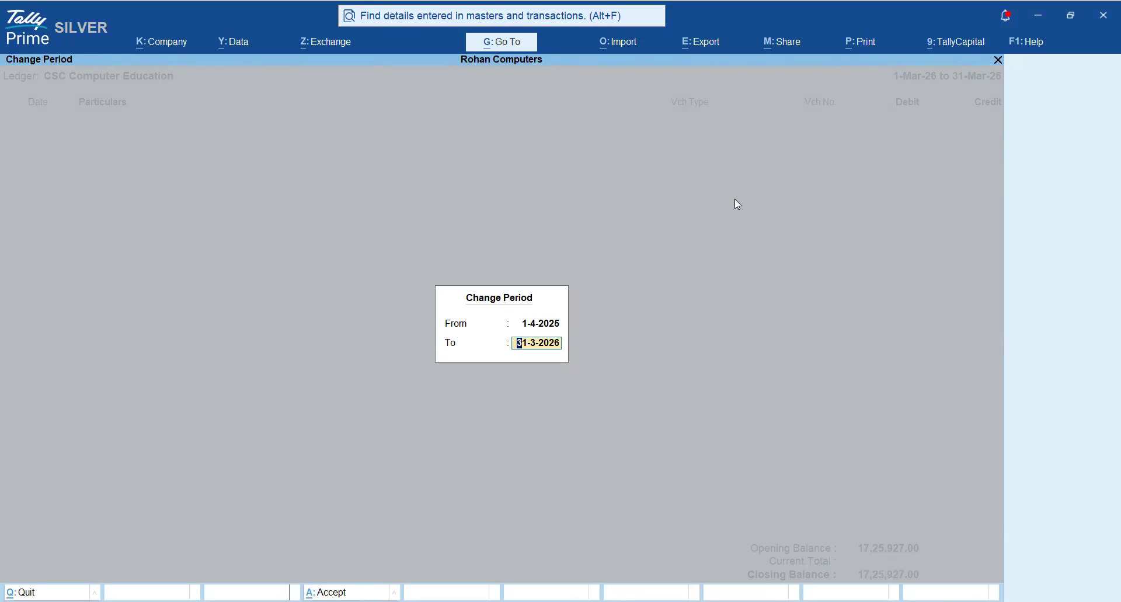
pyautogui.press('Return')
# - Mark all five Sales vouchers in the CSC Computer Education ledger vouchers, skipping the HDFC Bank receipt
pyautogui.press('space')
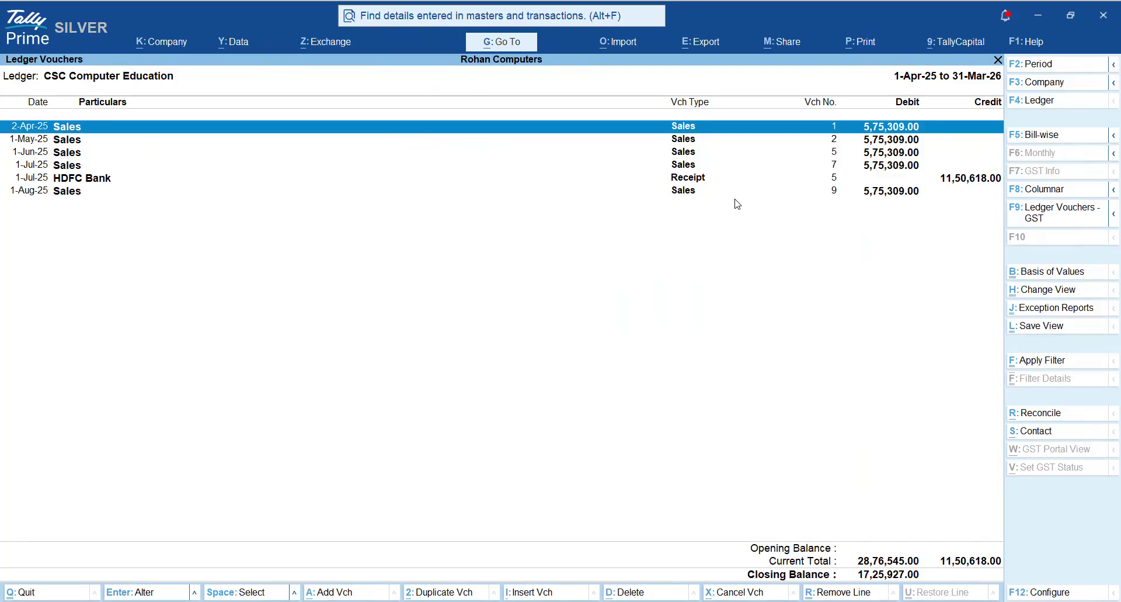
pyautogui.press('Down')
pyautogui.press('space')
pyautogui.press('Down')
pyautogui.press('space')
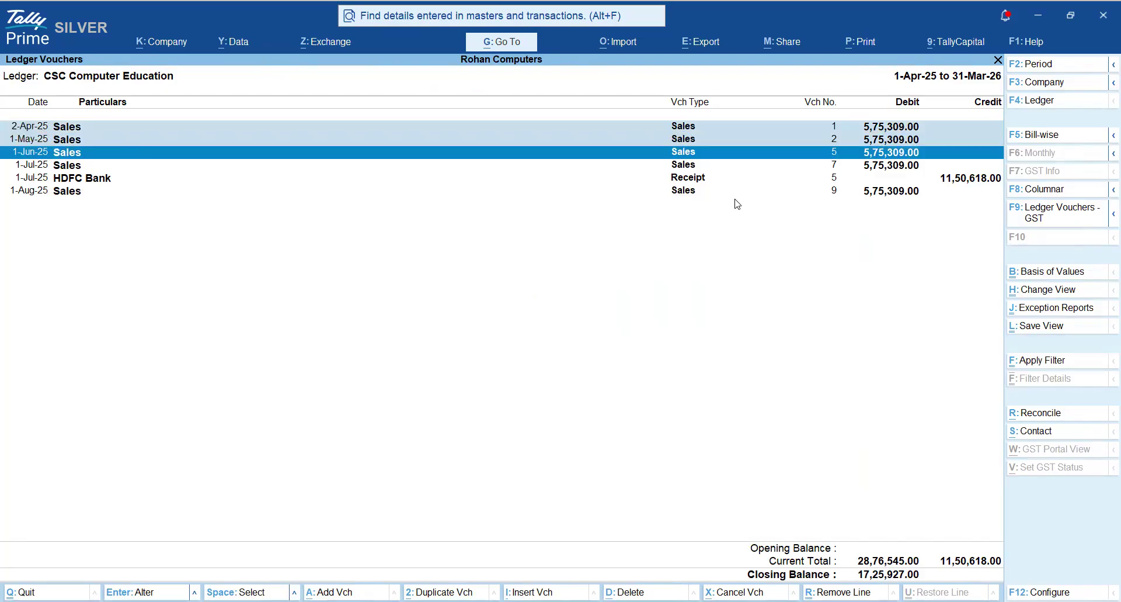
pyautogui.press('Down')
pyautogui.press('space')
pyautogui.press('Down')
pyautogui.press('Down')
pyautogui.press('space')
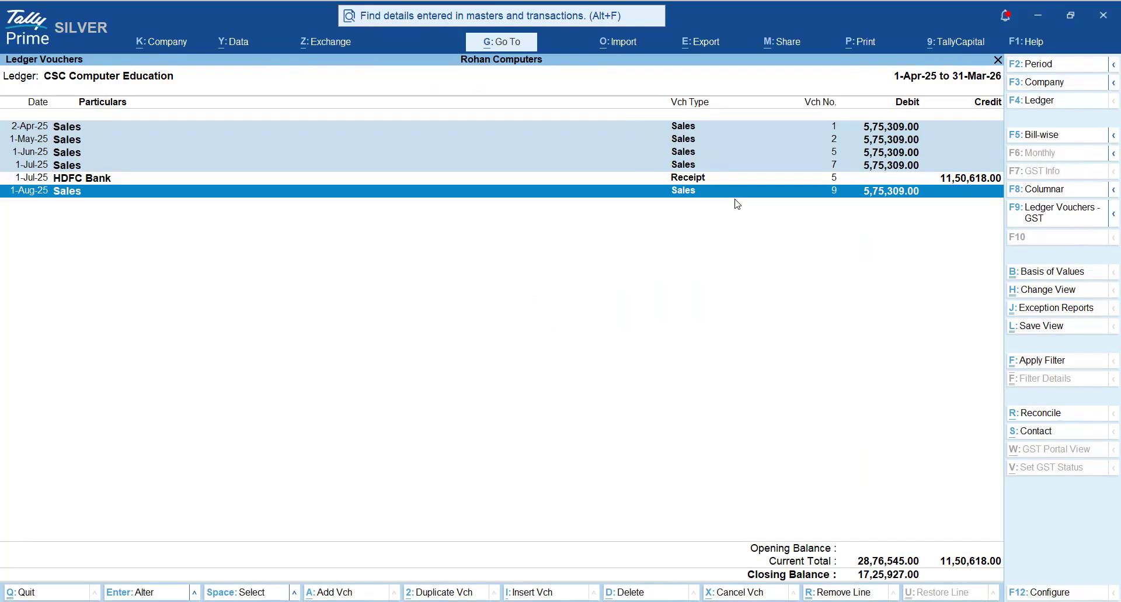
# - Mark the HDFC Bank receipt of 1-Jul-25, then clear the marking and return to the Sundry Creditors group summary
pyautogui.press('Up')
pyautogui.press('space')
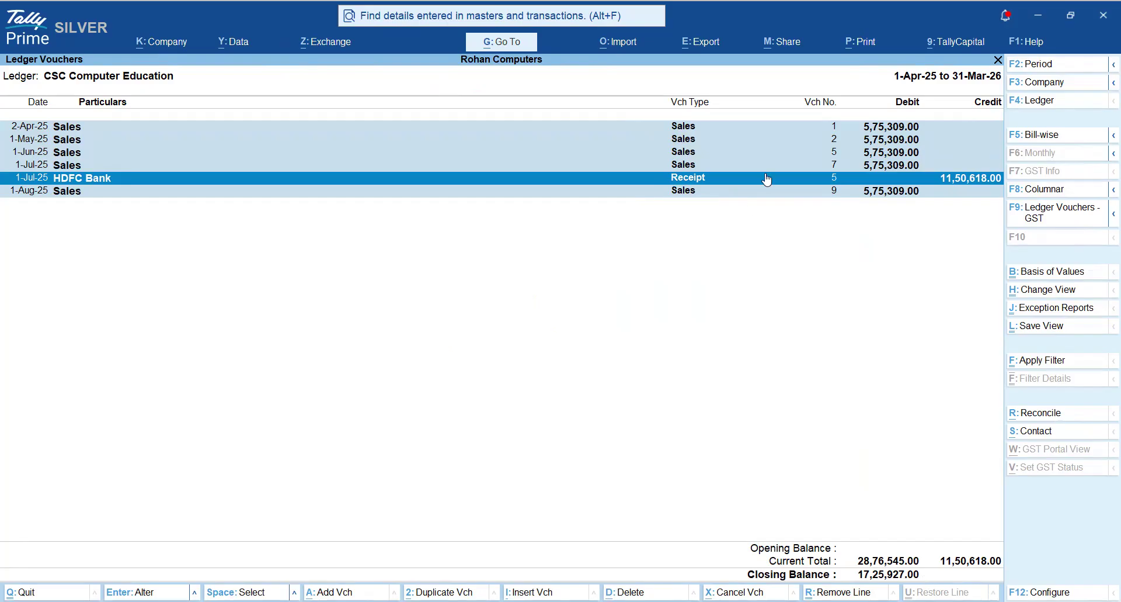
pyautogui.click(83, 179)
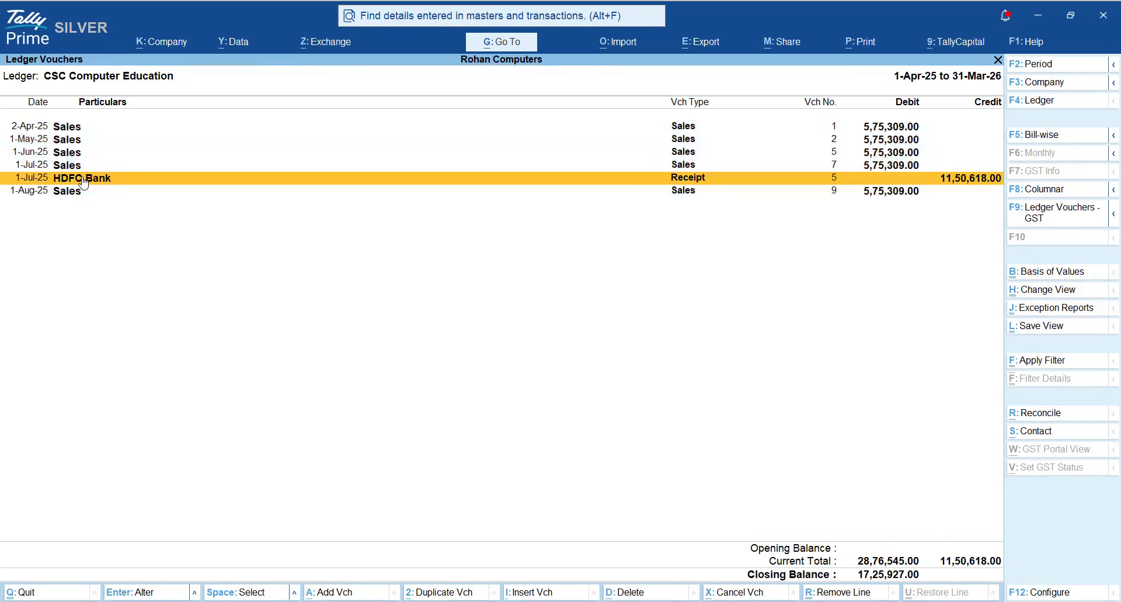
pyautogui.press('Escape')
pyautogui.press('Escape')
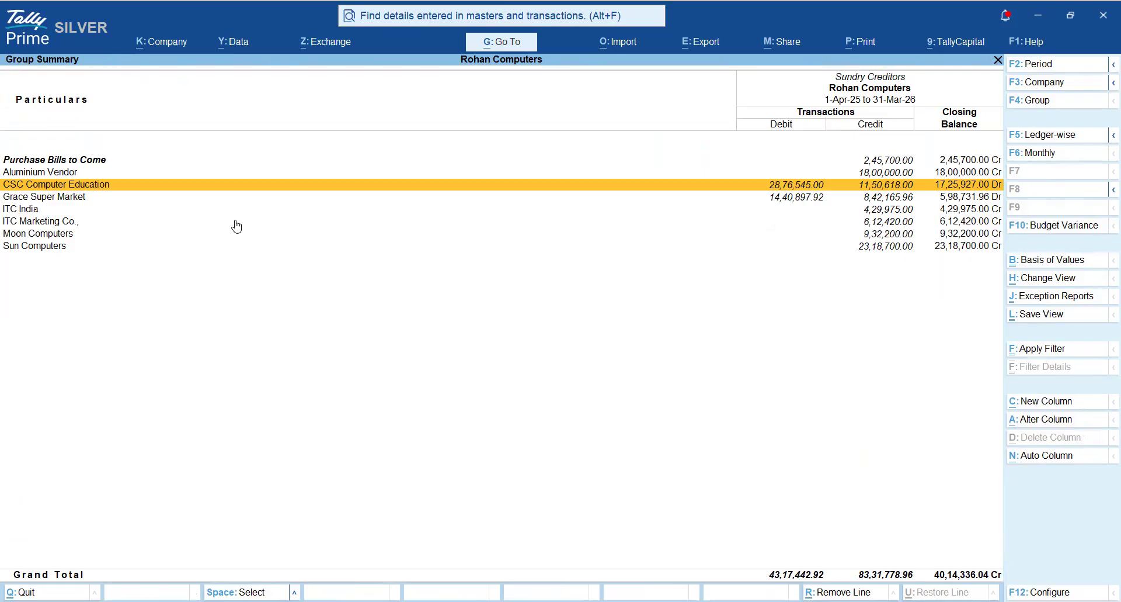
# - List the Grace Super Market ledger vouchers for the period 1-4-2025 to 31-3-2026
pyautogui.press('Down')
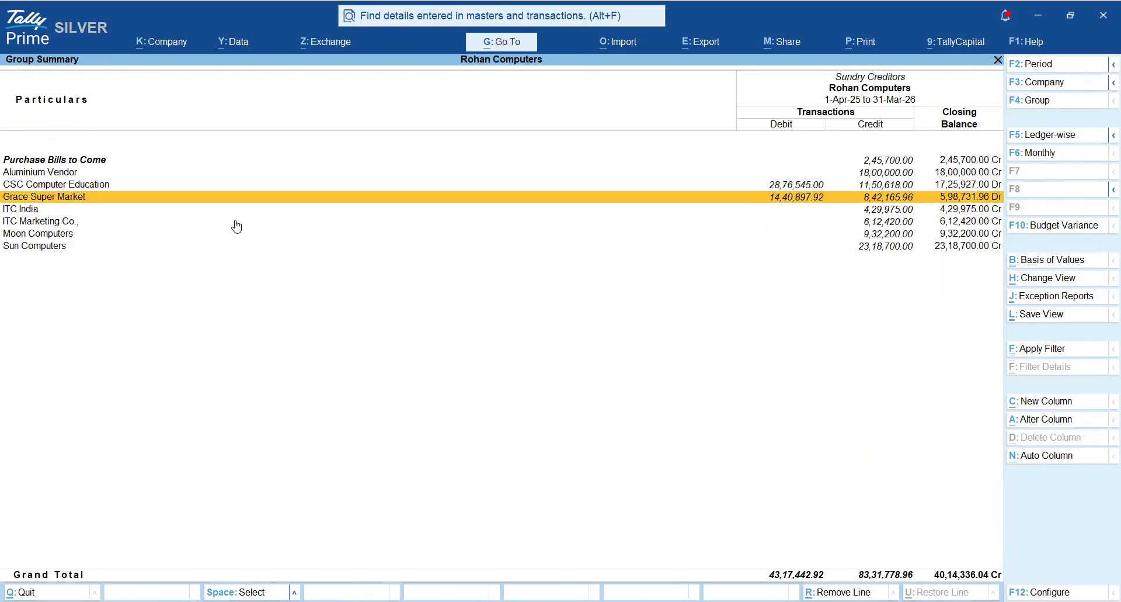
pyautogui.press('Return')
pyautogui.press('Return')
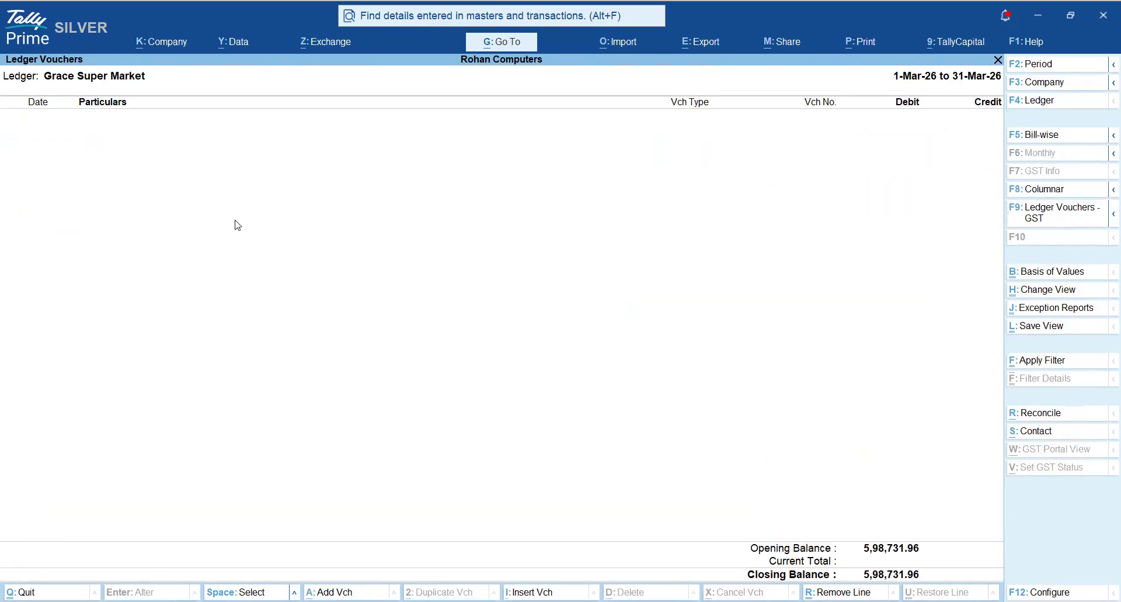
pyautogui.press('F2')
pyautogui.write('1-4-25')
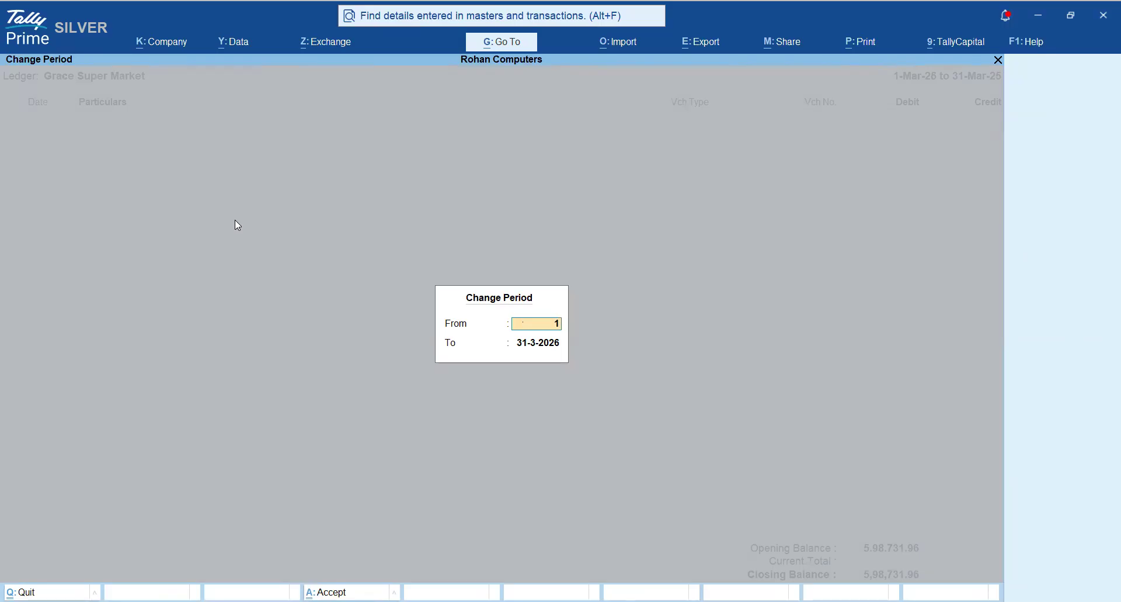
pyautogui.press('Return')
pyautogui.press('Return')
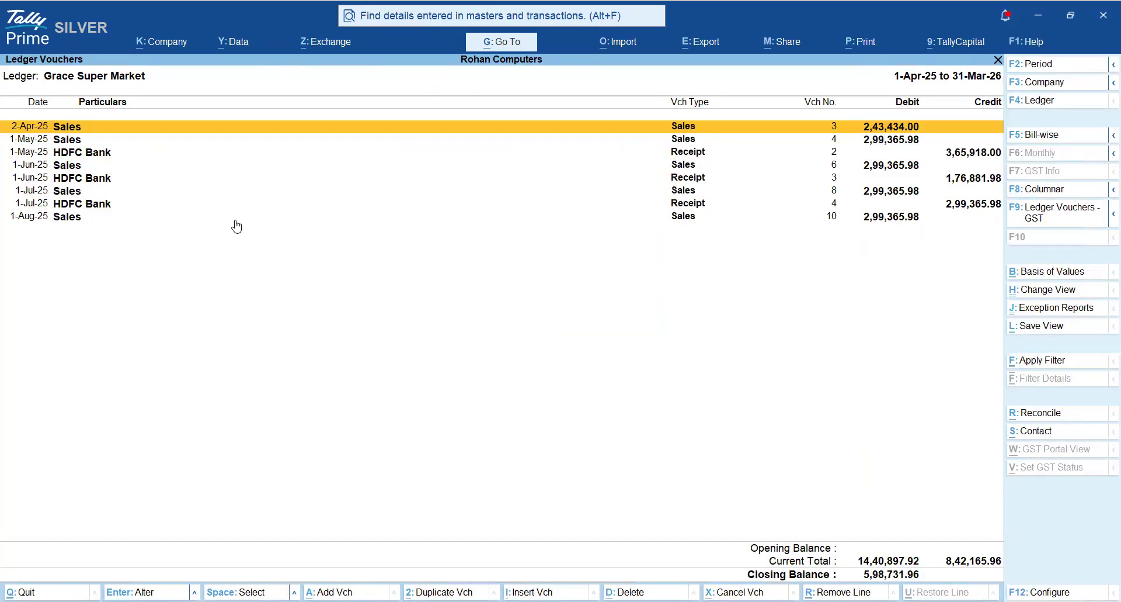
# - Mark the Sales vouchers from 2-Apr-25 to 1-Aug-25 in the Grace Super Market ledger, and return to the Sundry Creditors group summary
pyautogui.press('space')
pyautogui.press('space')
pyautogui.press('Down')
pyautogui.press('space')
pyautogui.press('Down')
pyautogui.press('space')
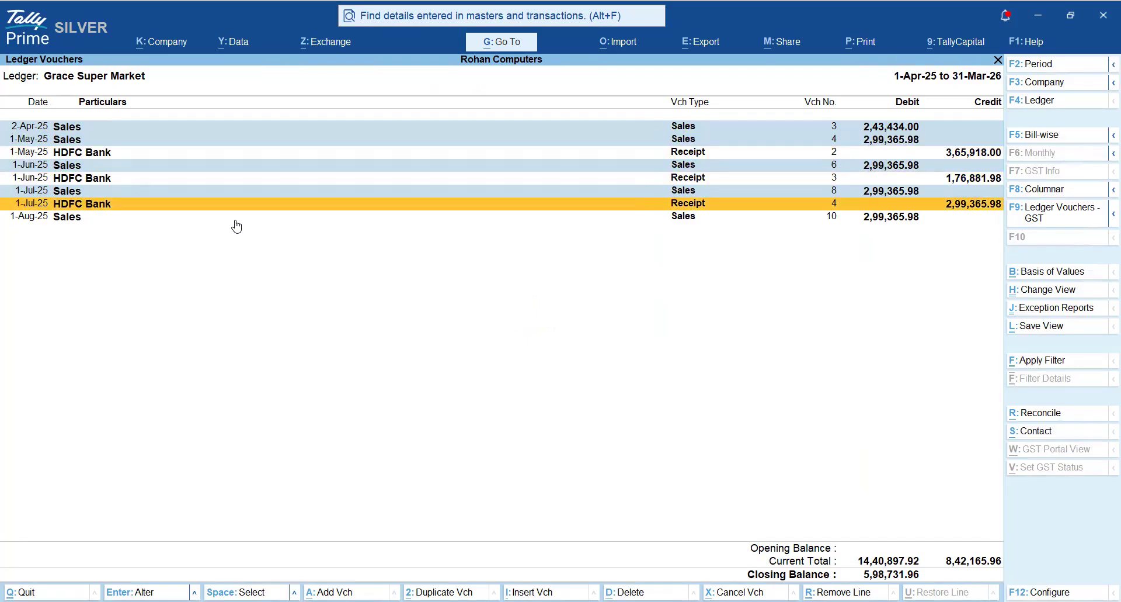
pyautogui.press('Down')
pyautogui.press('space')
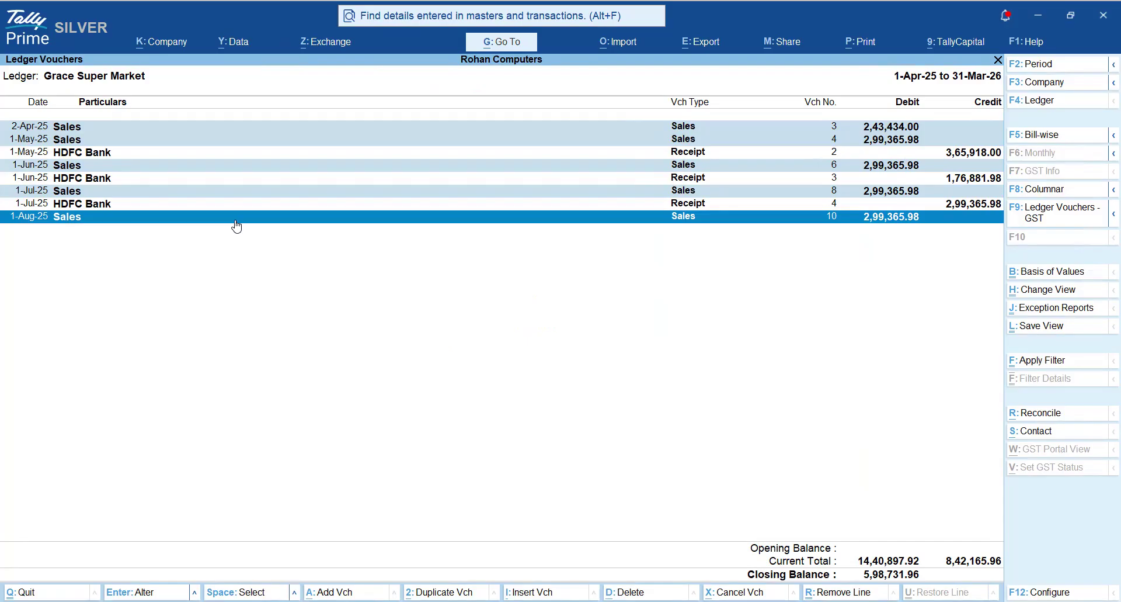
pyautogui.press('Escape')
pyautogui.press('Escape')
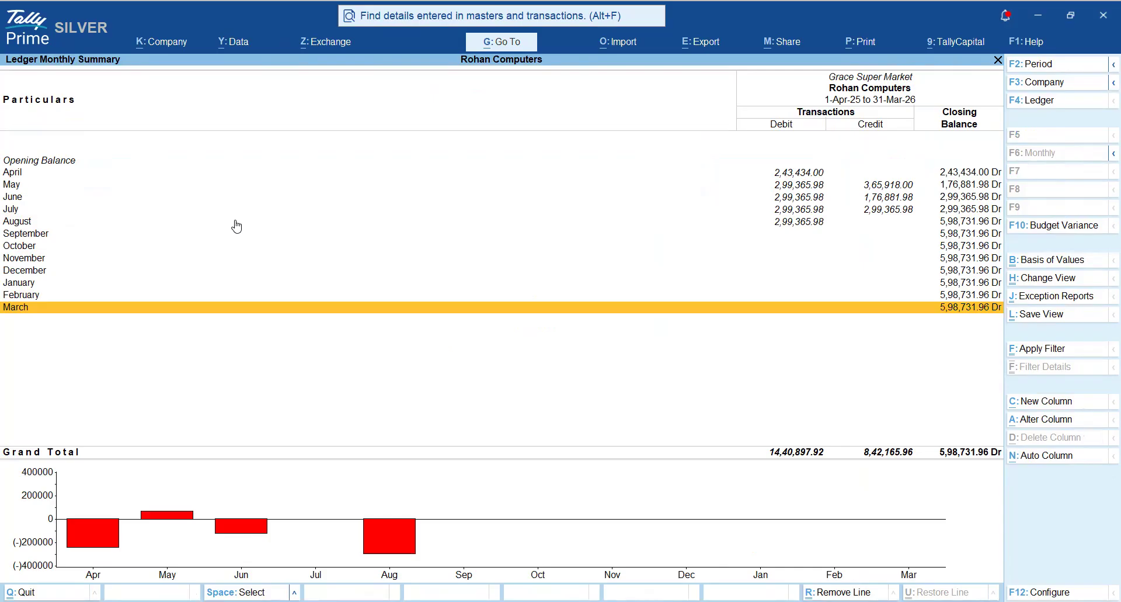
pyautogui.press('Escape')
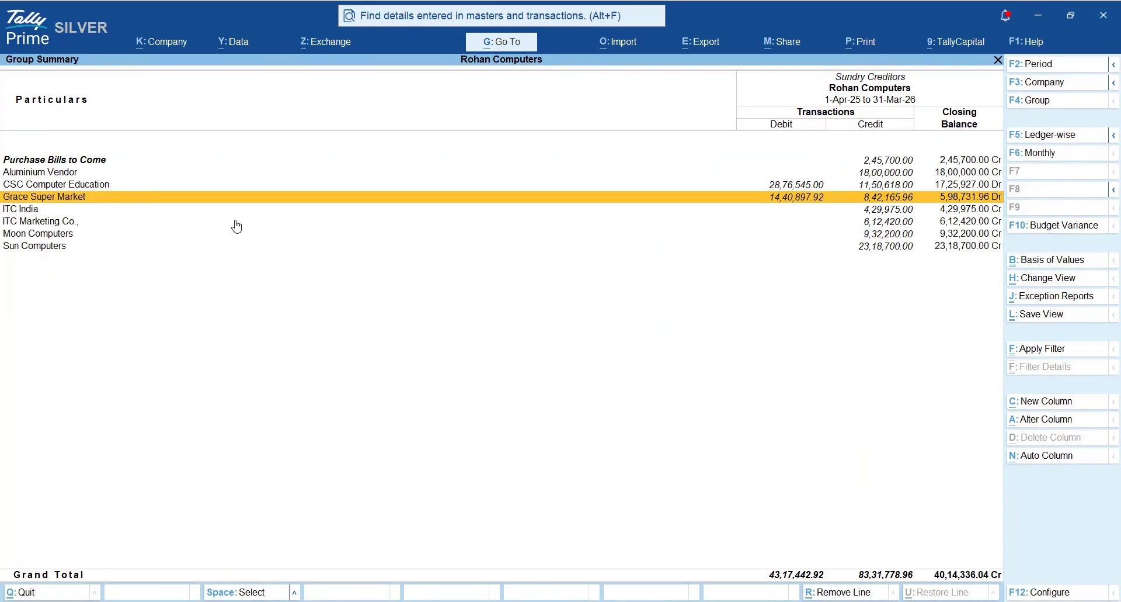
# - Compare the debit and credit transactions and closing balances of CSC Computer Education and Grace Super Market in the Sundry Creditors group summary
pyautogui.press('Up')
pyautogui.press('Down')
pyautogui.press('Up')
pyautogui.press('Down')
pyautogui.press('Up')
pyautogui.press('Down')
pyautogui.press('Up')
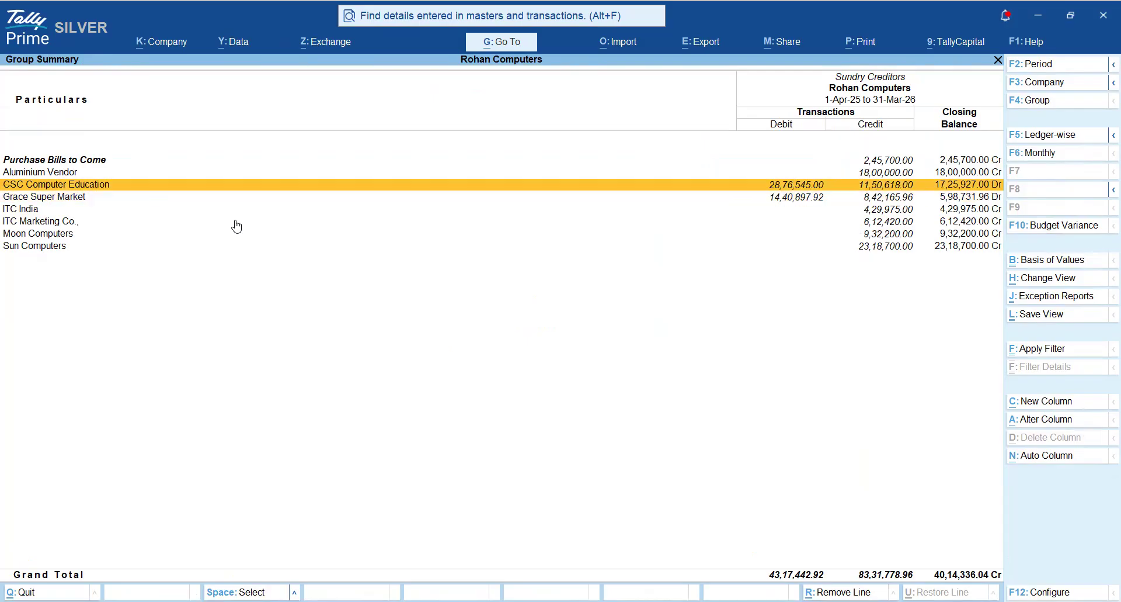
pyautogui.press('Down')
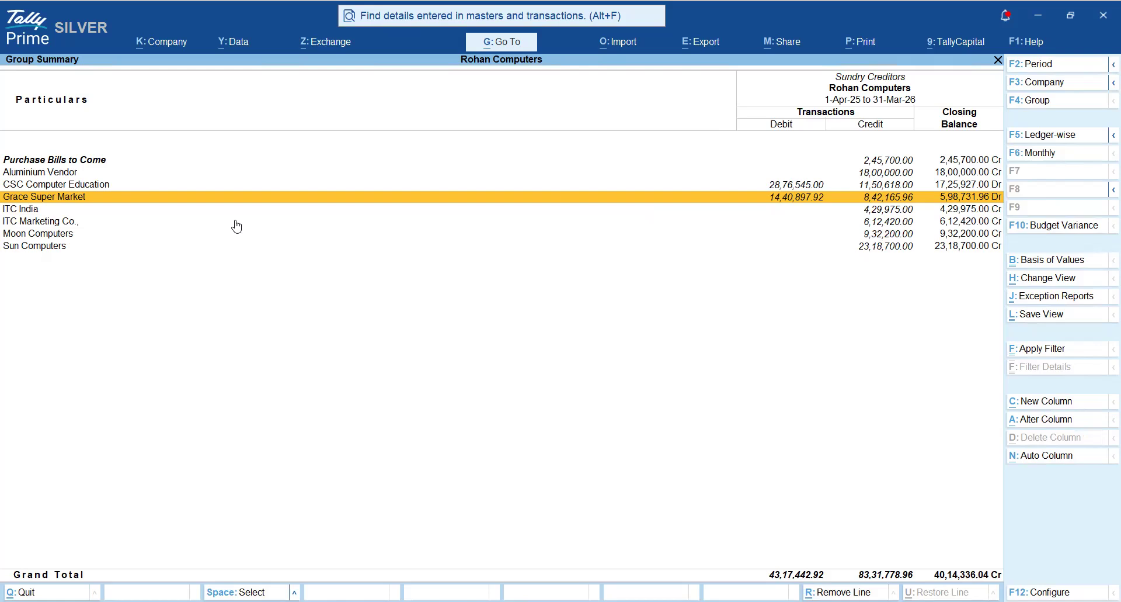
pyautogui.press('Up')
pyautogui.press('Down')
pyautogui.press('Up')
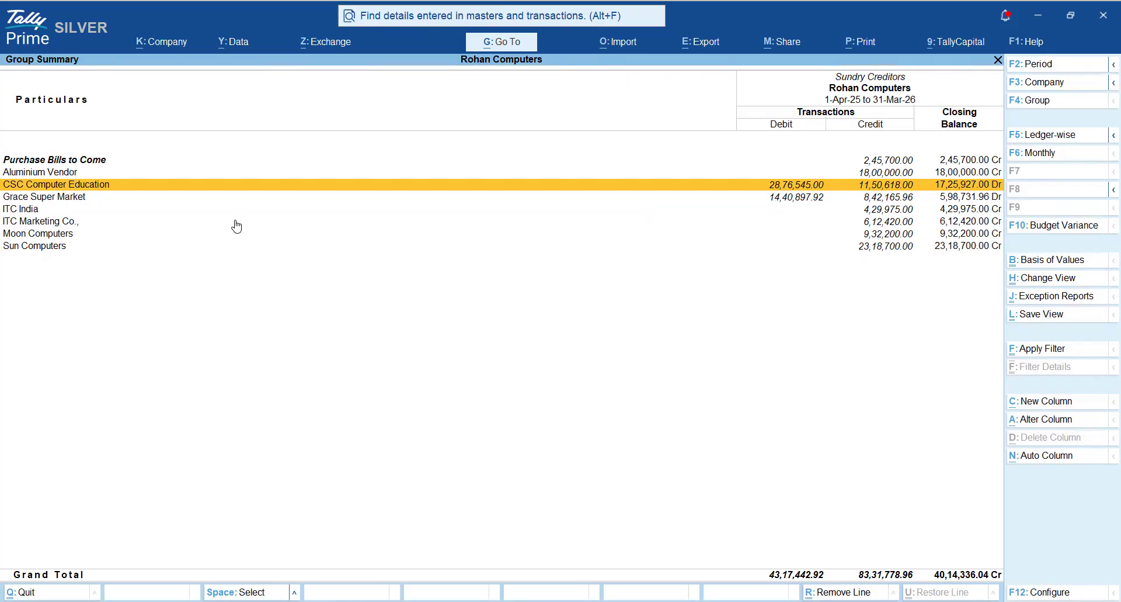
# - Alter the CSC Computer Education ledger so that it is grouped under Sundry Debtors, and save it
pyautogui.press('ctrl')
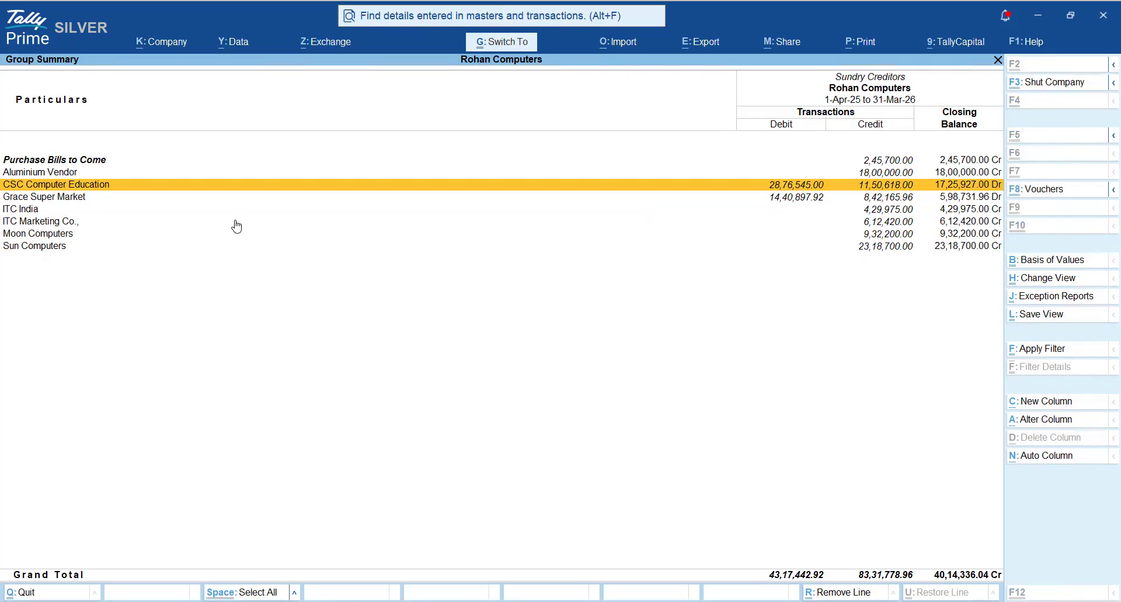
pyautogui.hotkey('ctrl', 'Return')
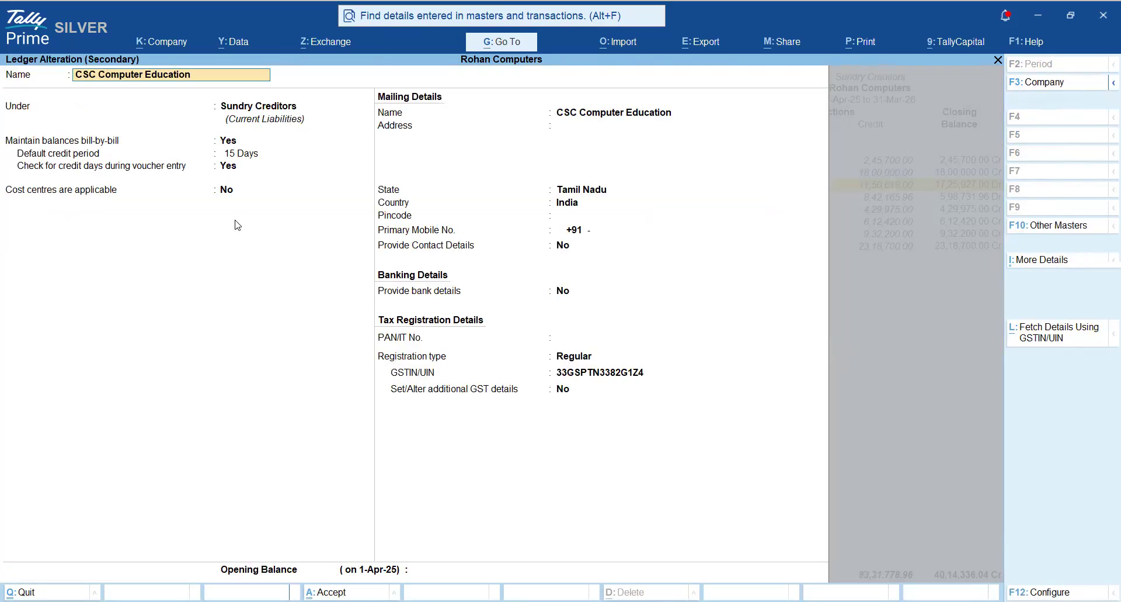
pyautogui.press('Return')
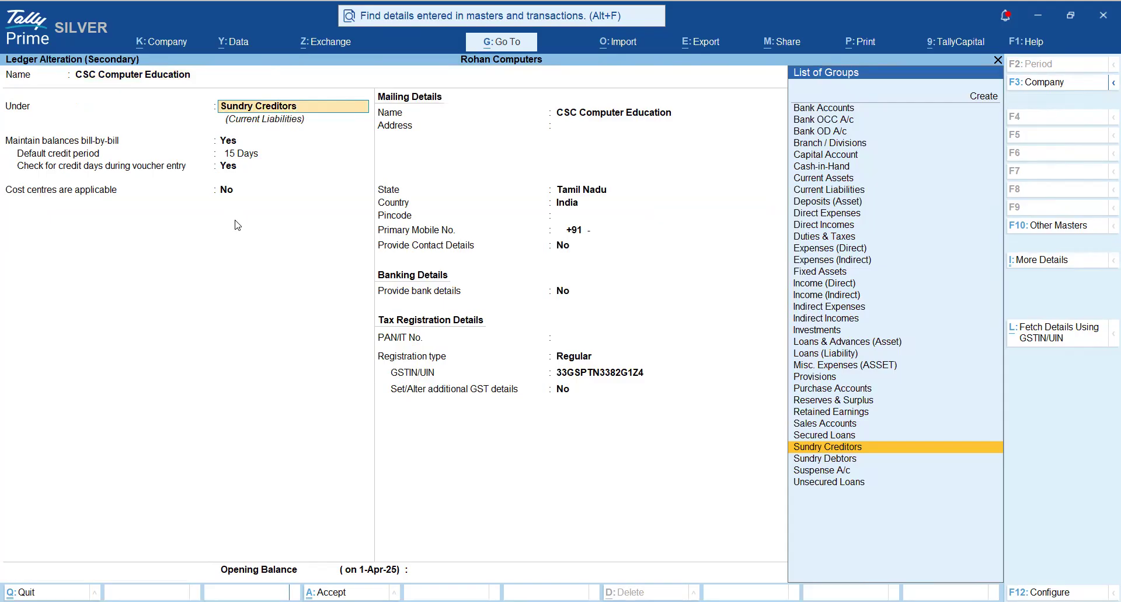
pyautogui.write('Deb')
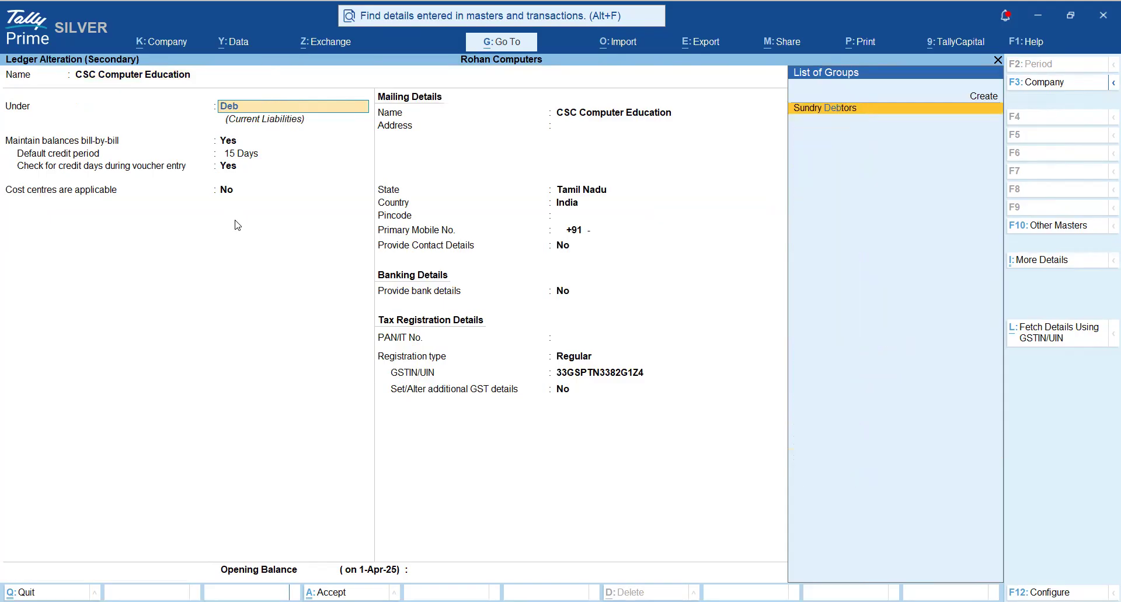
pyautogui.press('Return')
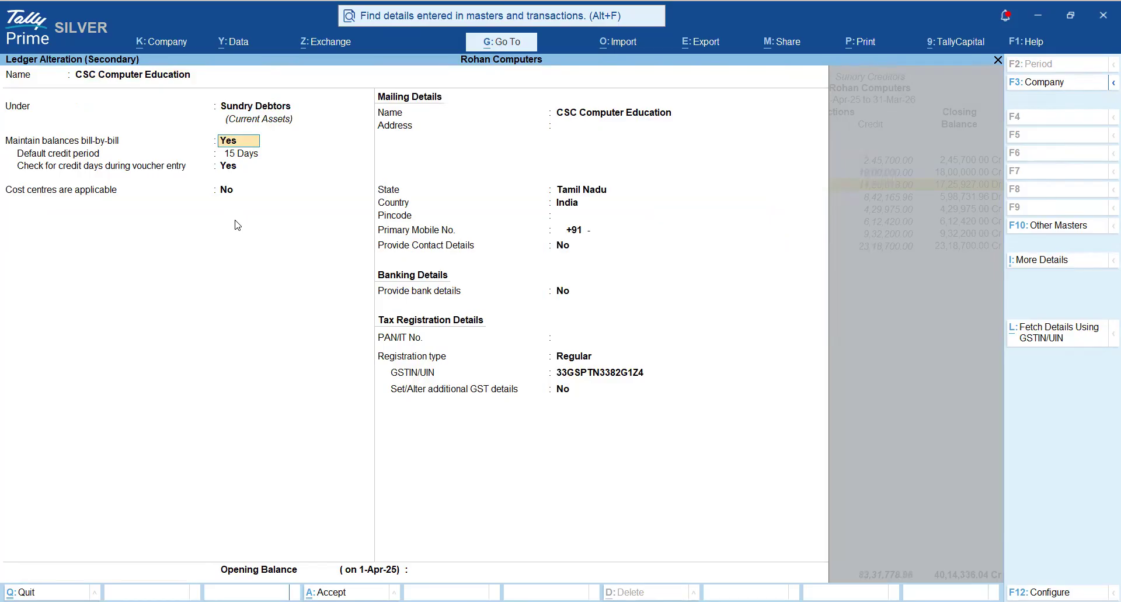
pyautogui.press('ctrl')
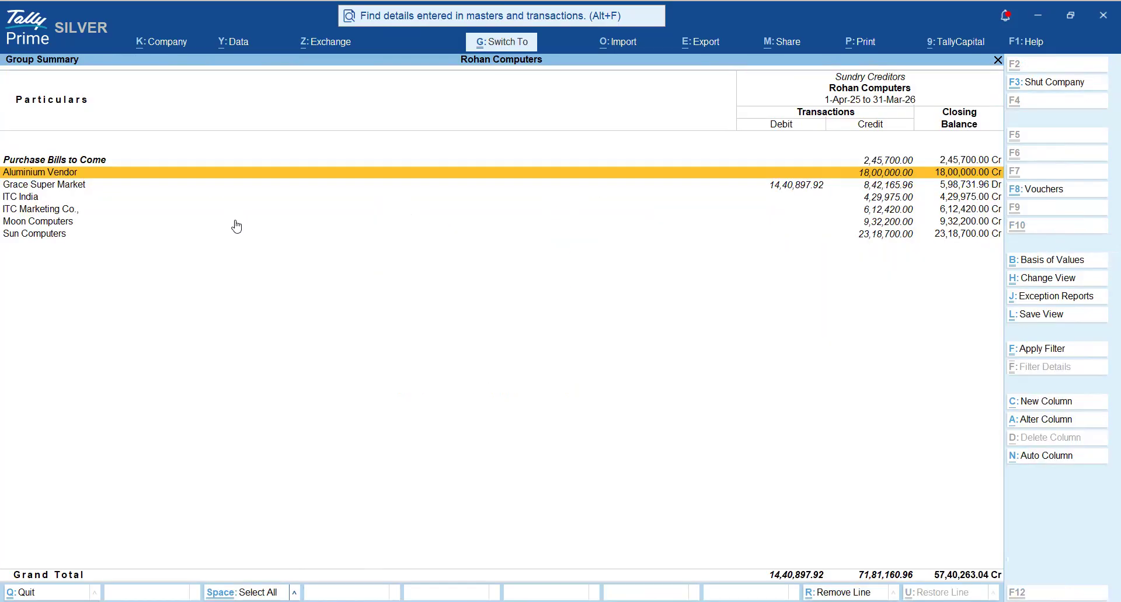
# - Alter the Grace Super Market ledger so that it is grouped under Sundry Debtors, and save it
pyautogui.press('Down')
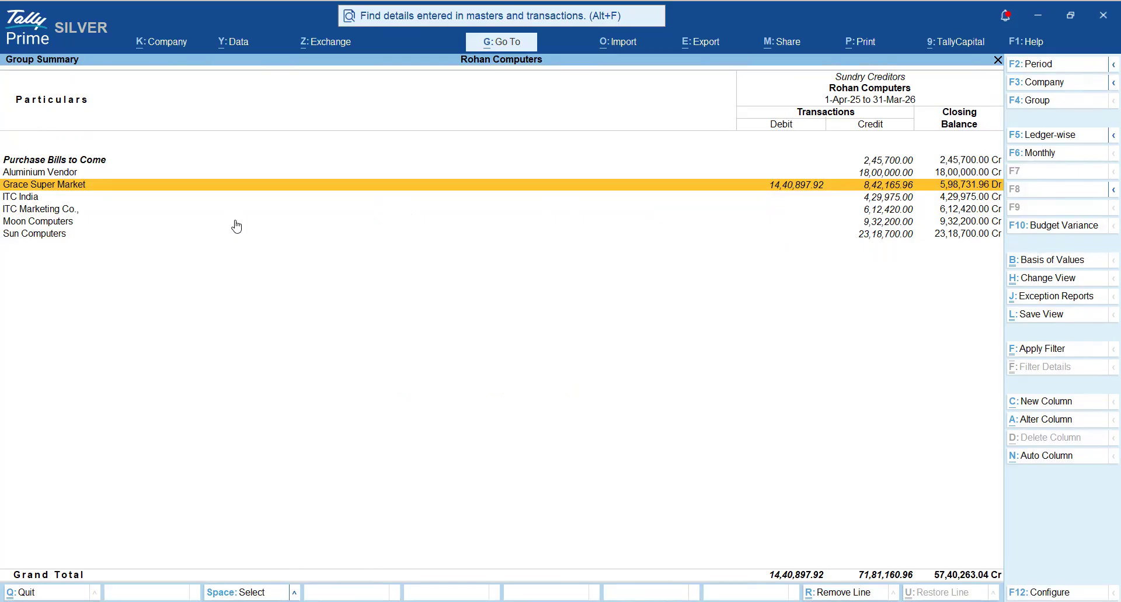
pyautogui.hotkey('ctrl', 'Return')
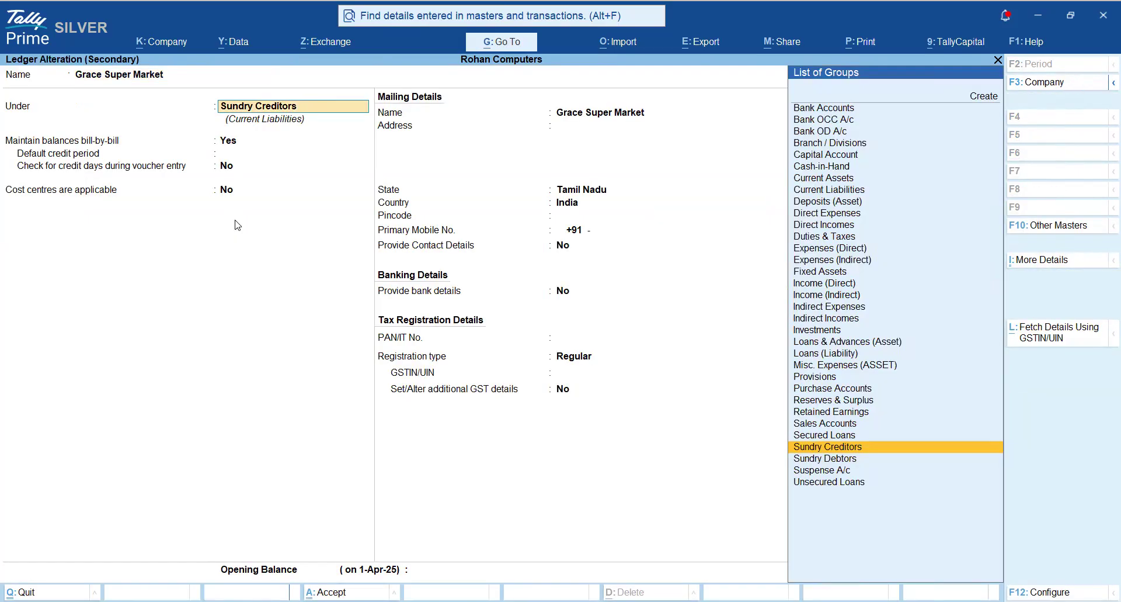
pyautogui.write('Debt')
pyautogui.press('Return')
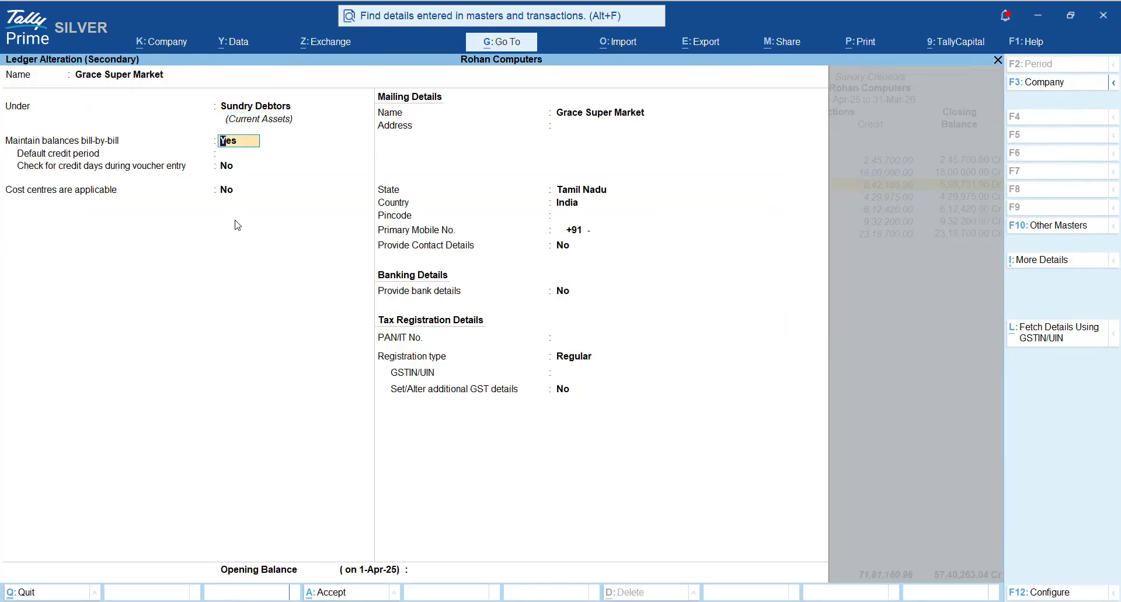
pyautogui.press('ctrl')
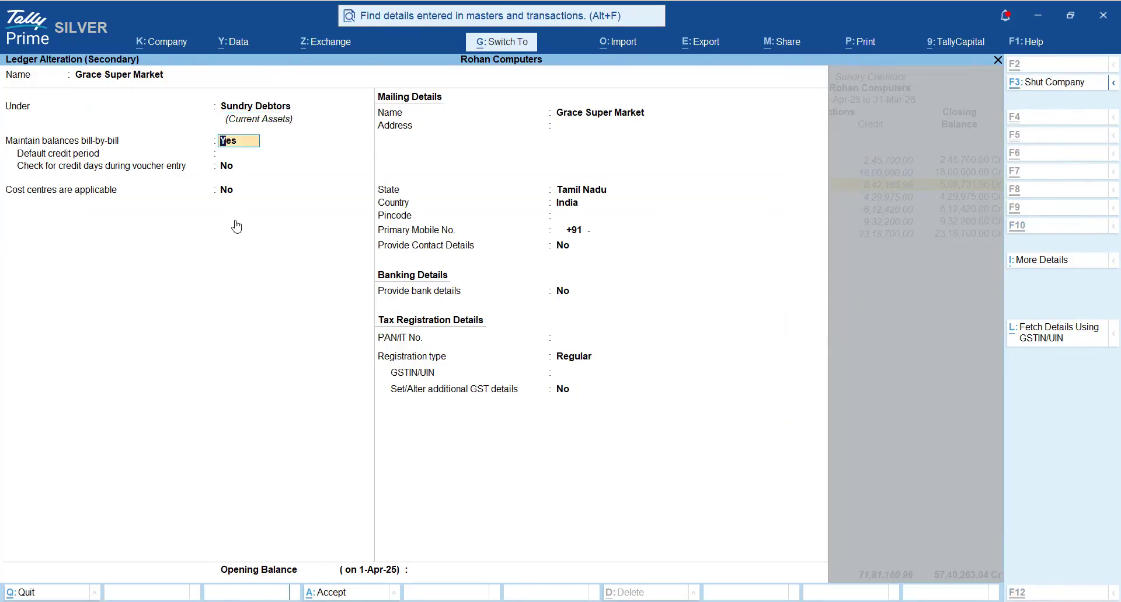
pyautogui.hotkey('ctrl', 'a')
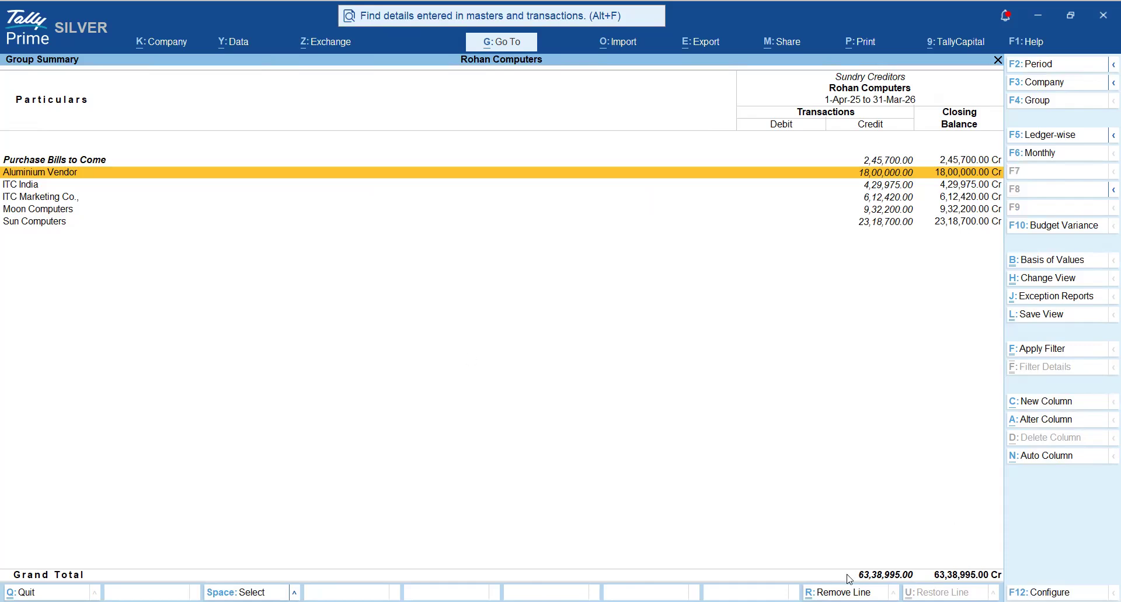
# - Return to the Balance Sheet and mark Sundry Creditors under Current Liabilities
pyautogui.press('Escape')
pyautogui.press('Escape')
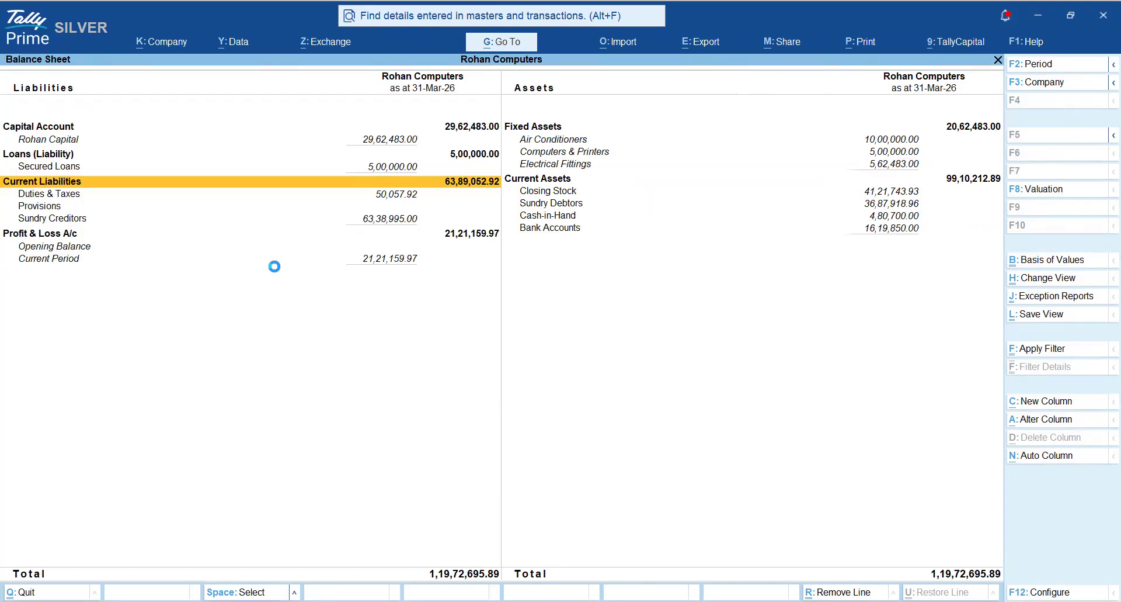
pyautogui.press('Down')
pyautogui.press('Down')
pyautogui.press('Down')
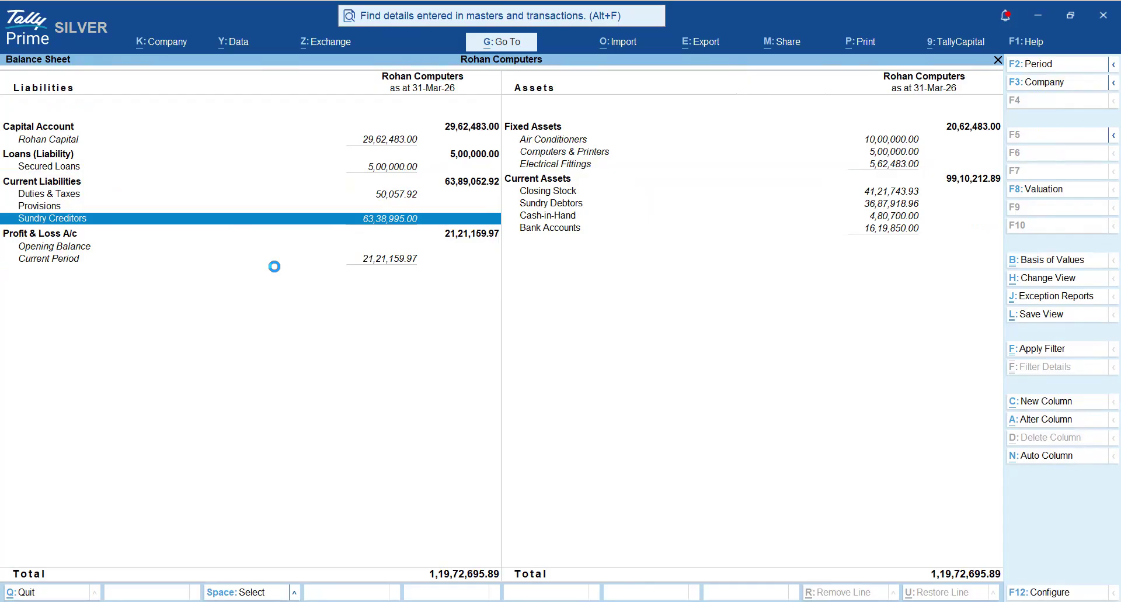
# - Open the Sundry Debtors group summary from Current Assets in the Balance Sheet and go through its ledgers
pyautogui.press('Right')
pyautogui.press('Up')
pyautogui.press('Up')
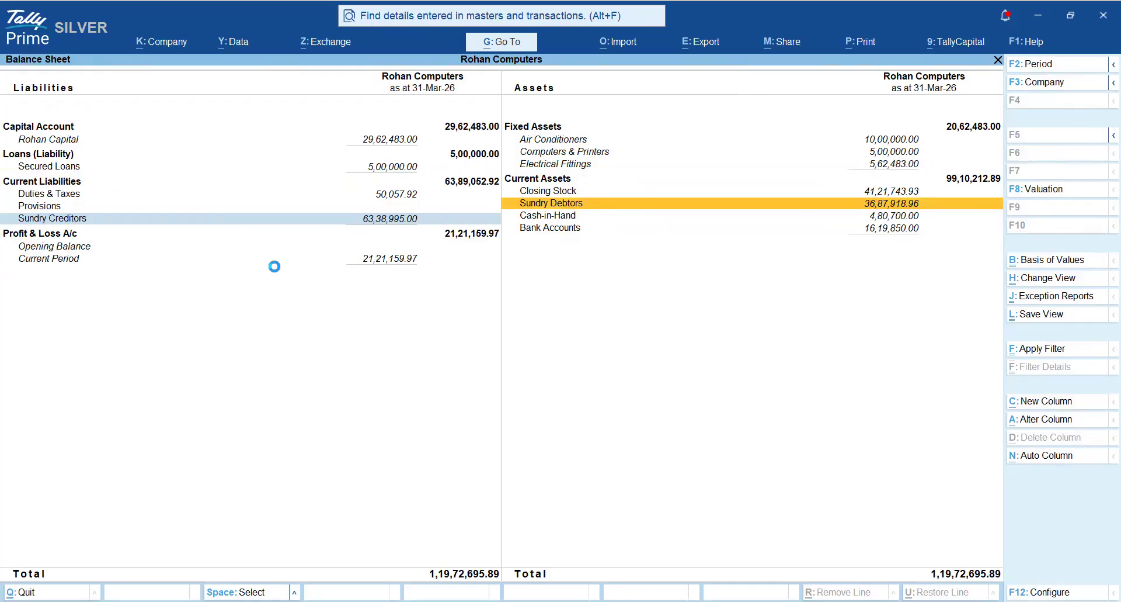
pyautogui.press('Return')
pyautogui.press('Down')
pyautogui.press('Down')
pyautogui.press('Down')
pyautogui.press('Down')
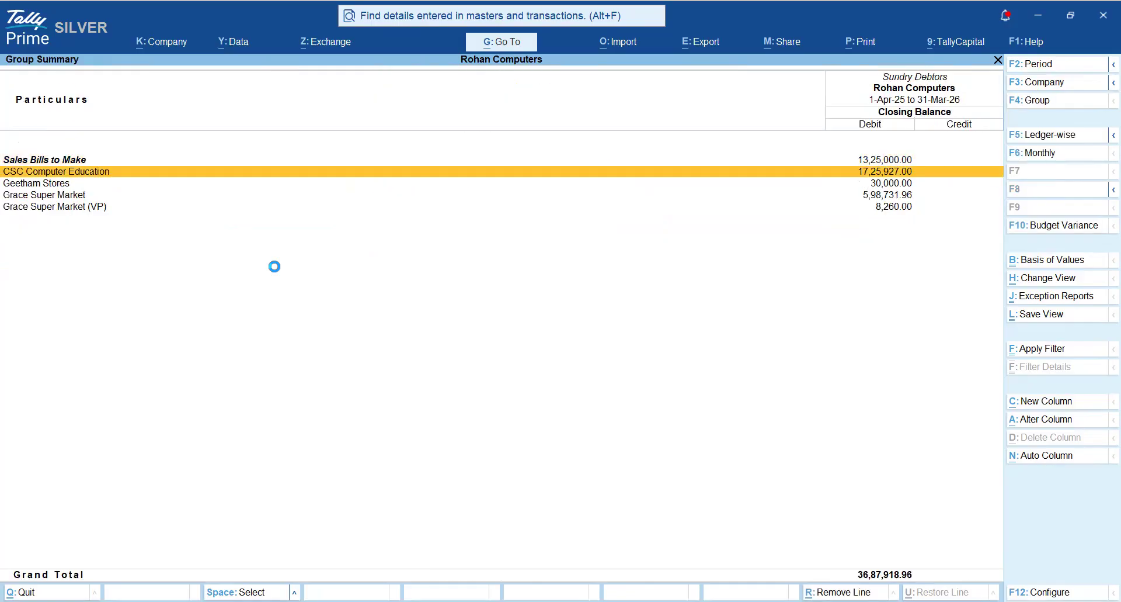
# - Mark the CSC Computer Education, Geetham Stores, Grace Super Market and Grace Super Market (VP) ledgers in the Sundry Debtors group summary
pyautogui.press('Up')
pyautogui.press('Up')
pyautogui.press('Up')
pyautogui.press('space')
pyautogui.press('space')
pyautogui.press('space')
pyautogui.press('space')
pyautogui.press('Up')
pyautogui.press('Up')
pyautogui.press('Up')
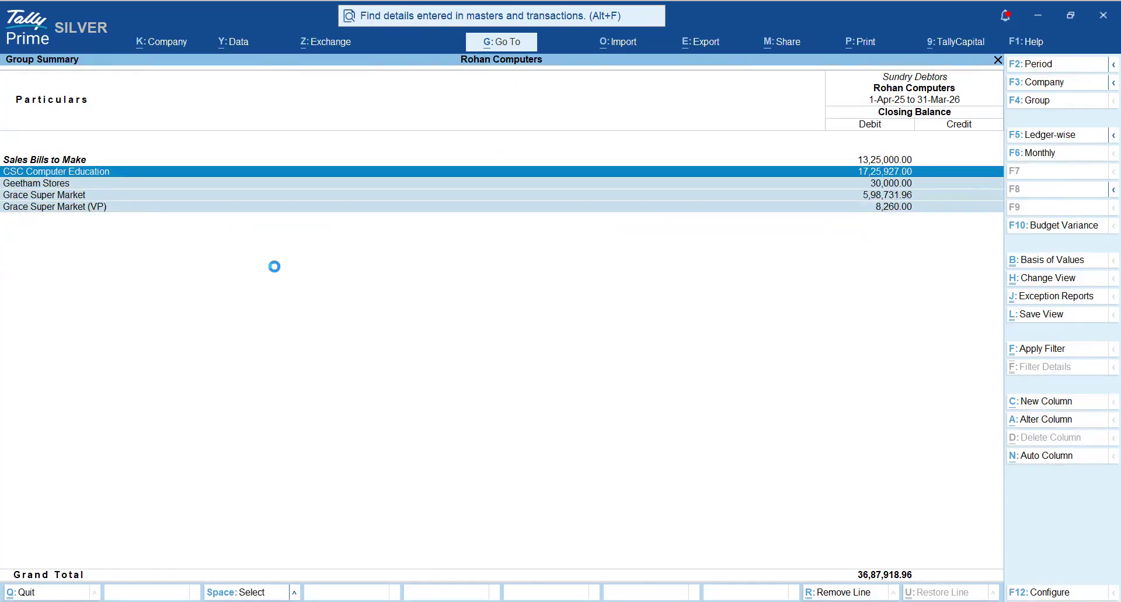
# - Go through the marked Sundry Debtors ledgers and clear the marks on all four
pyautogui.press('Down')
pyautogui.press('Down')
pyautogui.press('Down')
pyautogui.press('Up')
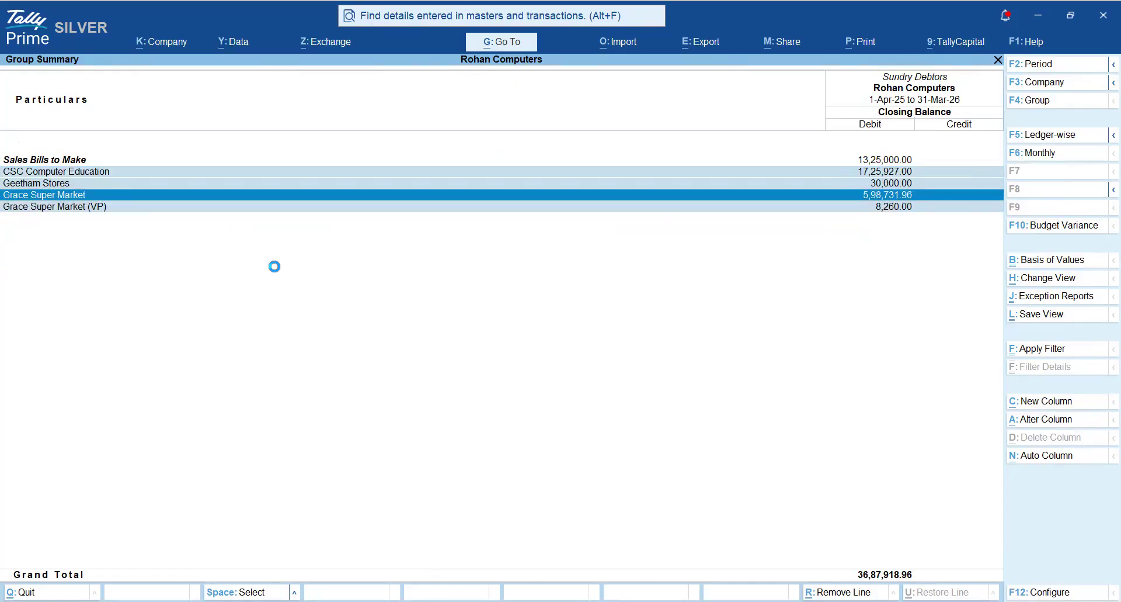
pyautogui.press('Up')
pyautogui.press('Up')
pyautogui.press('Down')
pyautogui.press('Down')
pyautogui.press('Down')
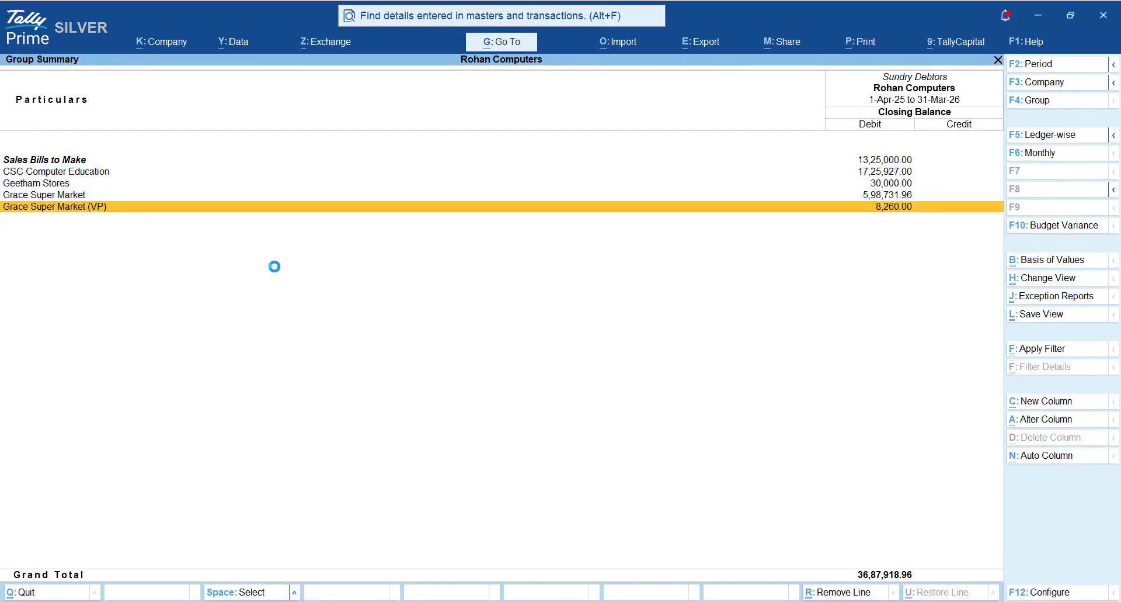
# - Return to the Balance Sheet and open the Profit & Loss A/c from the Liabilities side
pyautogui.press('Escape')
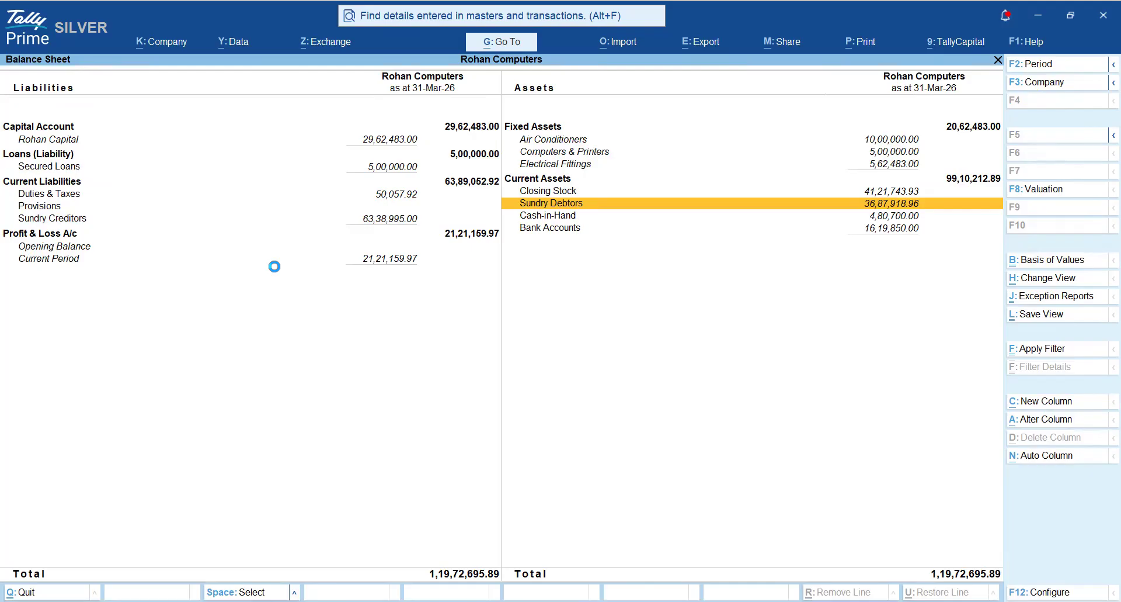
pyautogui.press('Left')
pyautogui.press('Down')
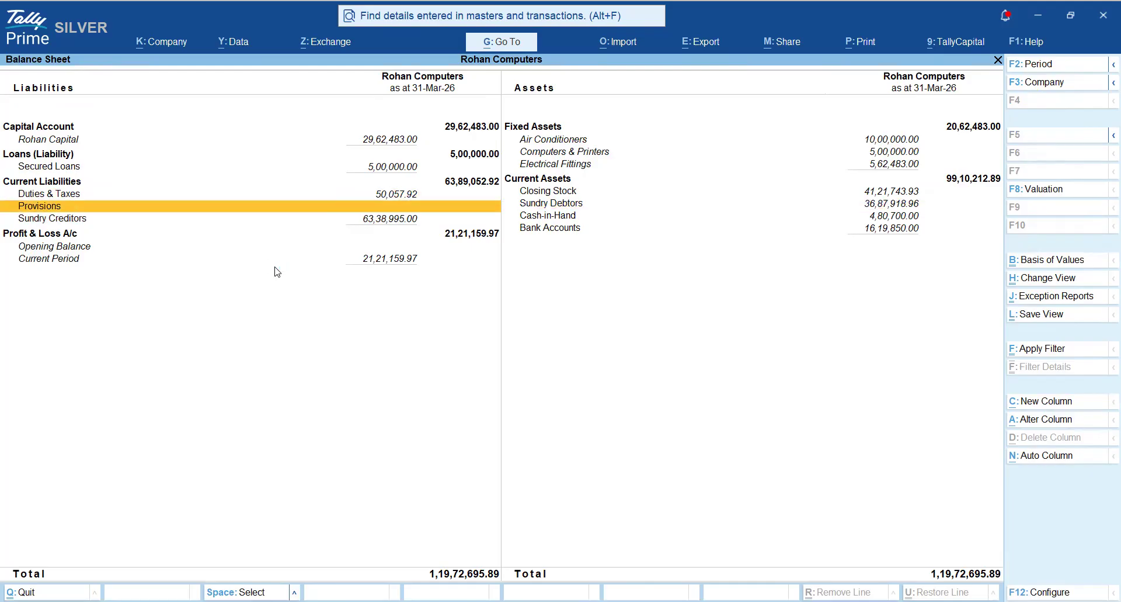
pyautogui.press('Down')
pyautogui.press('Down')
pyautogui.press('Return')
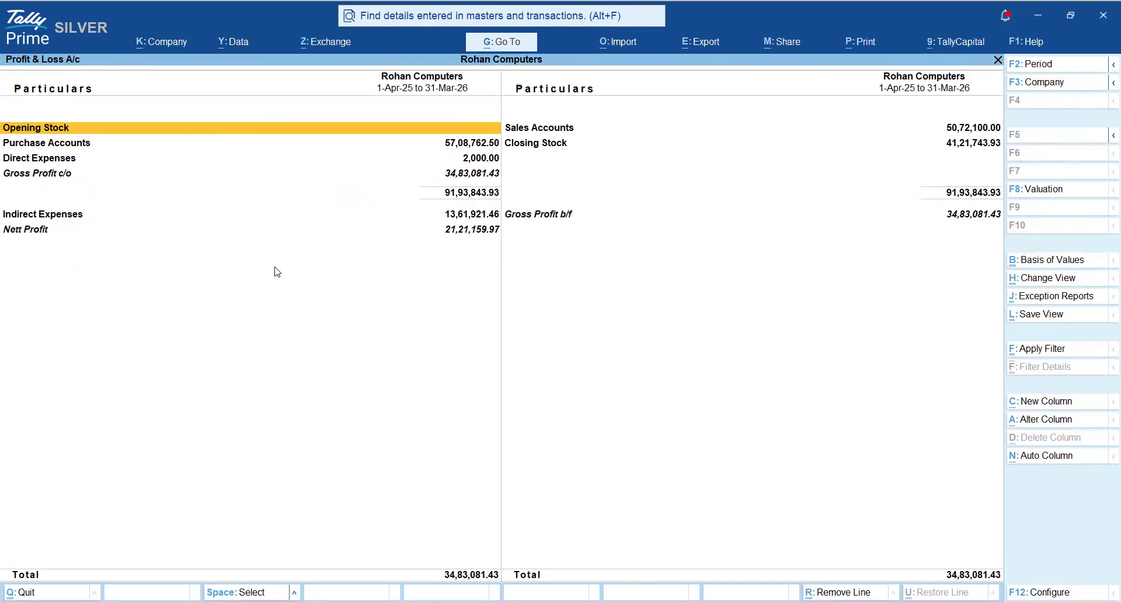
# - Show the Profit & Loss A/c in detailed form and go to Closing Stock
pyautogui.hotkey('alt', 'F5')
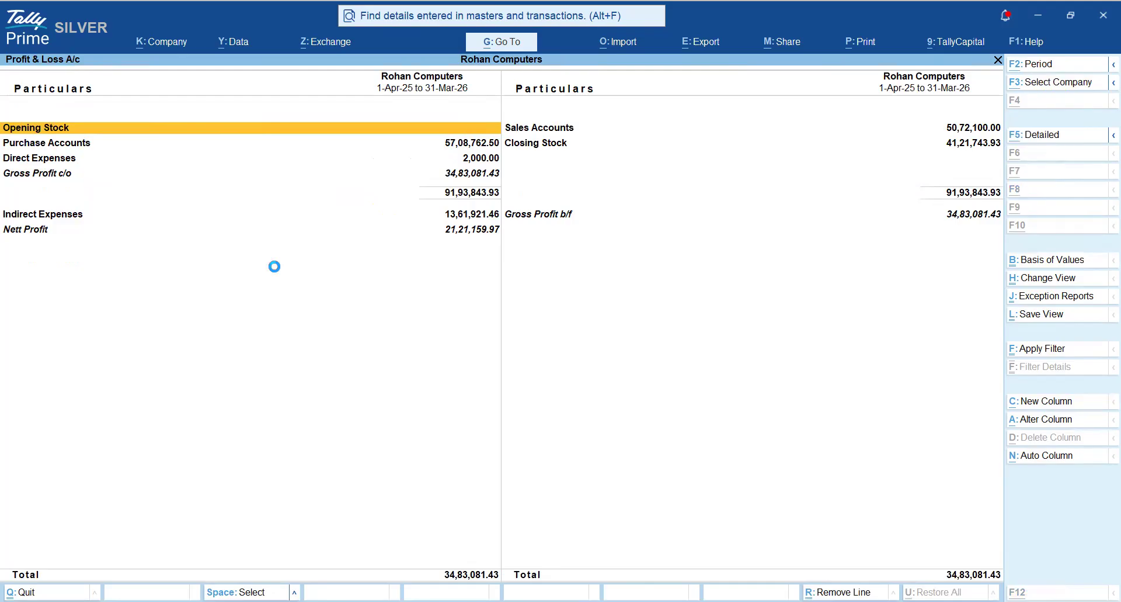
pyautogui.press('Right')
pyautogui.press('Down')
pyautogui.press('Down')
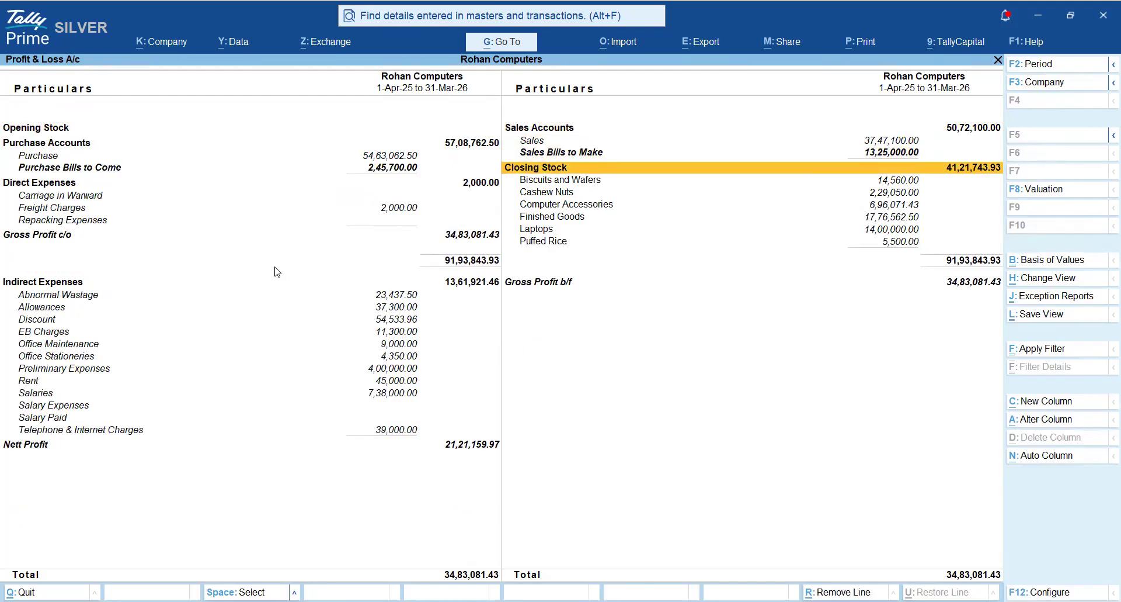
# - Go through the stock groups listed under Closing Stock and collapse its breakdown in the Profit & Loss A/c
pyautogui.hotkey('shift', 'Return')
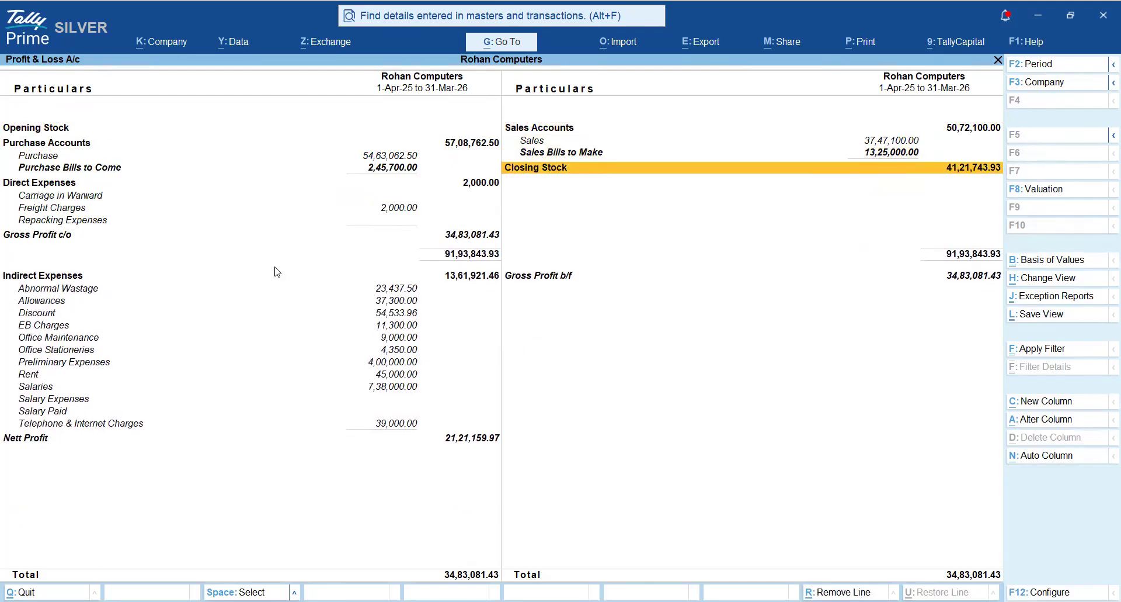
pyautogui.hotkey('shift', 'Return')
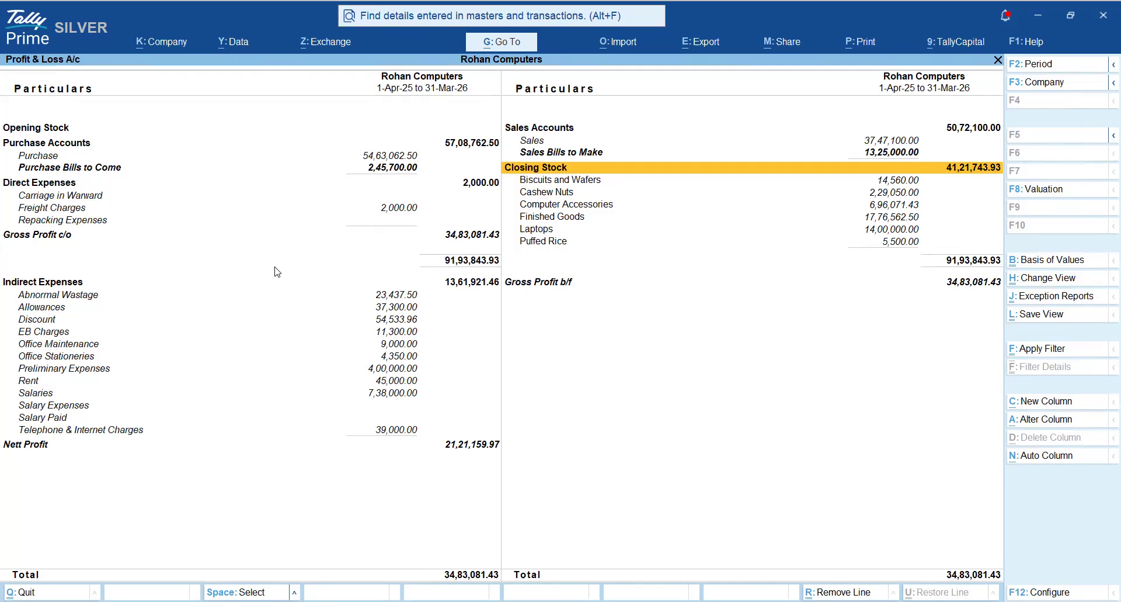
pyautogui.hotkey('shift', 'Return')
pyautogui.hotkey('shift', 'Return')
pyautogui.press('Down')
pyautogui.press('Down')
pyautogui.press('Down')
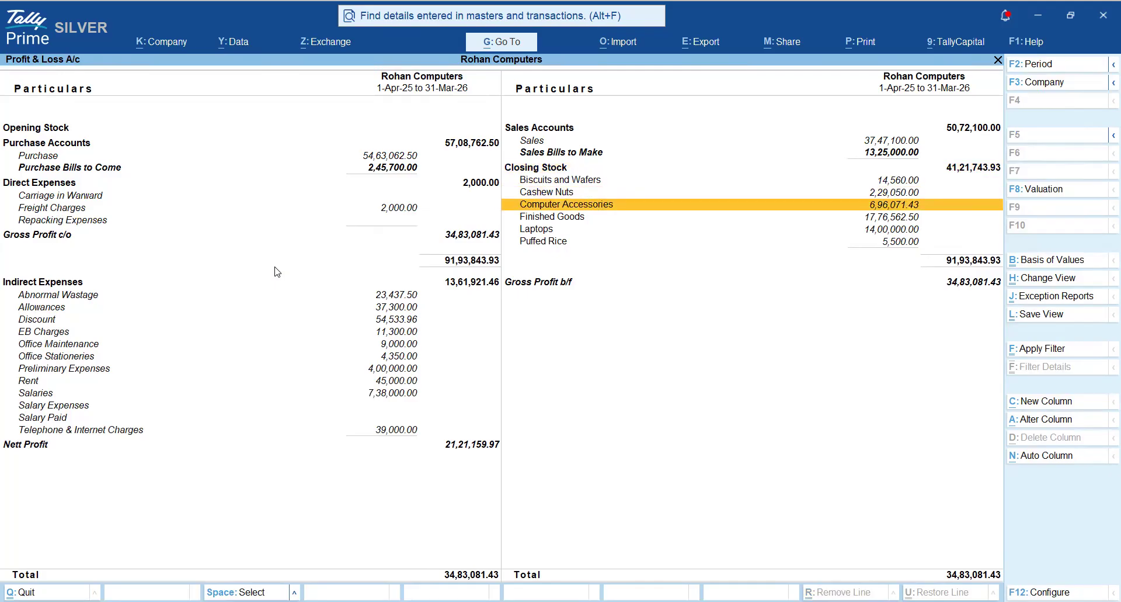
pyautogui.press('Up')
pyautogui.press('Up')
pyautogui.press('Up')
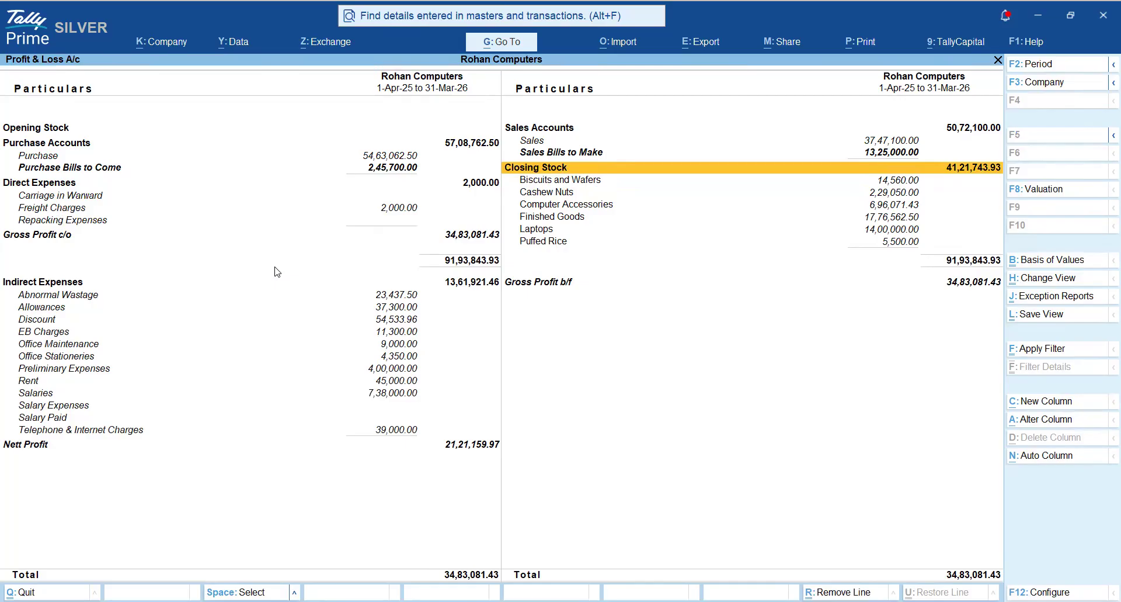
pyautogui.hotkey('shift', 'Return')
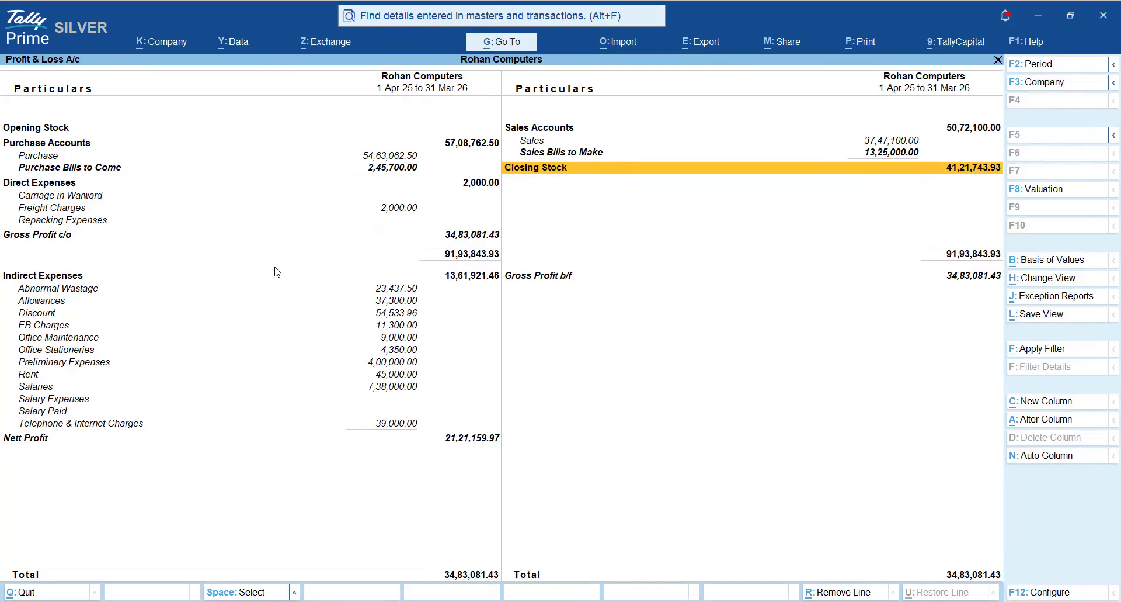
# - Mark Direct Expenses, Gross Profit c/o and Indirect Expenses in the Profit & Loss A/c
pyautogui.press('Left')
pyautogui.press('Down')
pyautogui.press('Down')
pyautogui.press('space')
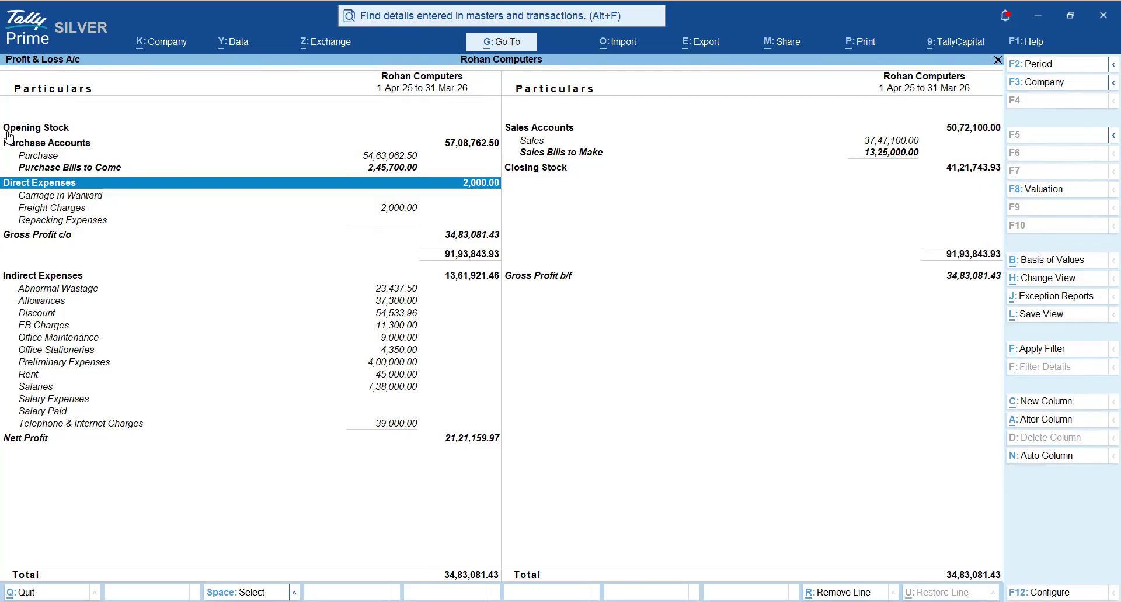
pyautogui.click(480, 240)
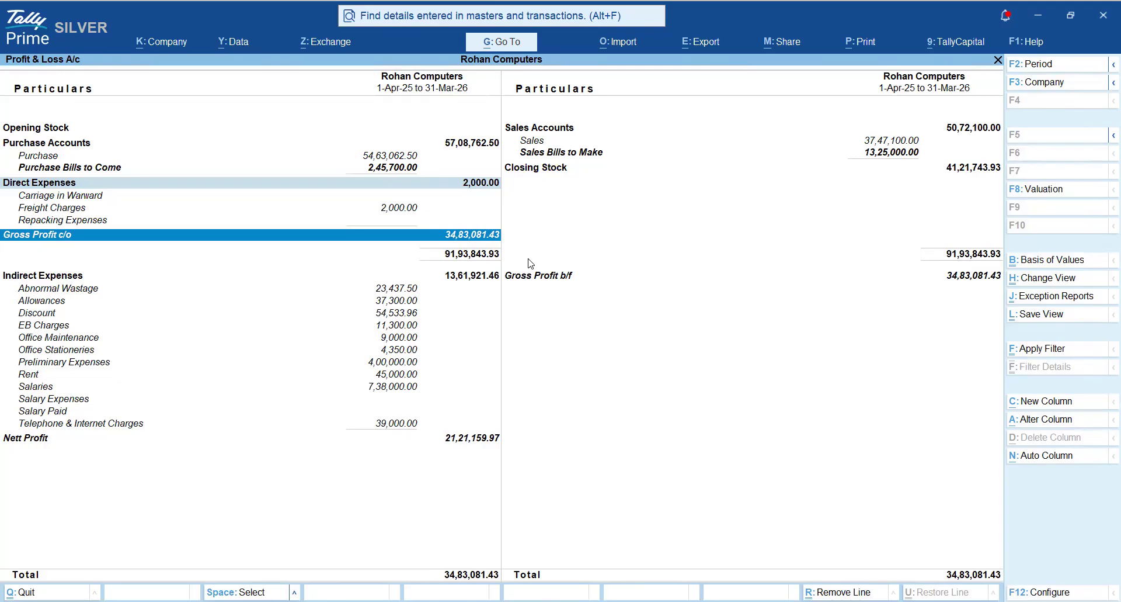
pyautogui.press('Down')
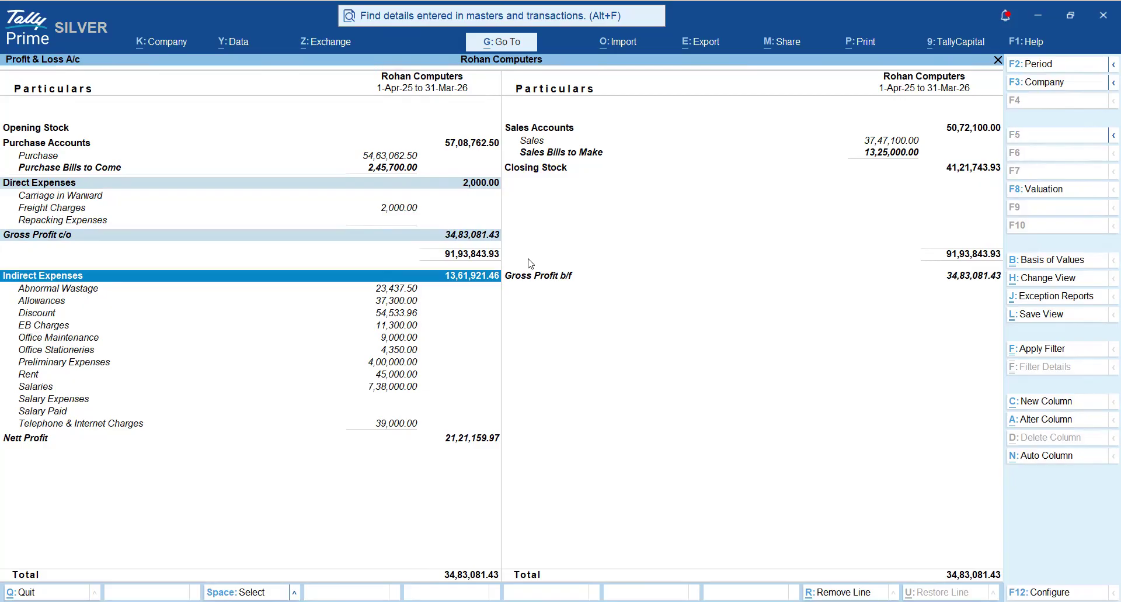
# - Clear the marks on Direct Expenses and Gross Profit c/o, and mark Nett Profit alongside Indirect Expenses
pyautogui.press('Up')
pyautogui.press('Up')
pyautogui.press('Down')
pyautogui.press('Up')
pyautogui.press('Up')
pyautogui.press('Up')
pyautogui.press('Up')
pyautogui.press('Down')
pyautogui.press('Down')
pyautogui.press('Down')
pyautogui.press('Down')
pyautogui.press('Down')
pyautogui.press('Down')
pyautogui.press('Down')
pyautogui.press('Down')
pyautogui.press('Down')
pyautogui.press('Down')
pyautogui.press('Down')
pyautogui.press('Down')
pyautogui.press('Down')
pyautogui.press('Down')
pyautogui.press('Down')
pyautogui.press('Down')
pyautogui.press('Down')
pyautogui.press('Down')
pyautogui.press('Up')
pyautogui.press('Up')
pyautogui.press('Up')
pyautogui.press('Up')
pyautogui.press('Up')
pyautogui.press('Up')
pyautogui.press('Up')
pyautogui.press('Up')
pyautogui.press('Up')
pyautogui.press('Up')
pyautogui.press('Up')
pyautogui.press('Up')
pyautogui.press('Up')
pyautogui.press('Up')
pyautogui.press('Up')
pyautogui.press('Up')
pyautogui.press('Up')
pyautogui.press('Up')
pyautogui.press('Up')
pyautogui.press('Up')
pyautogui.press('Up')
pyautogui.press('Up')
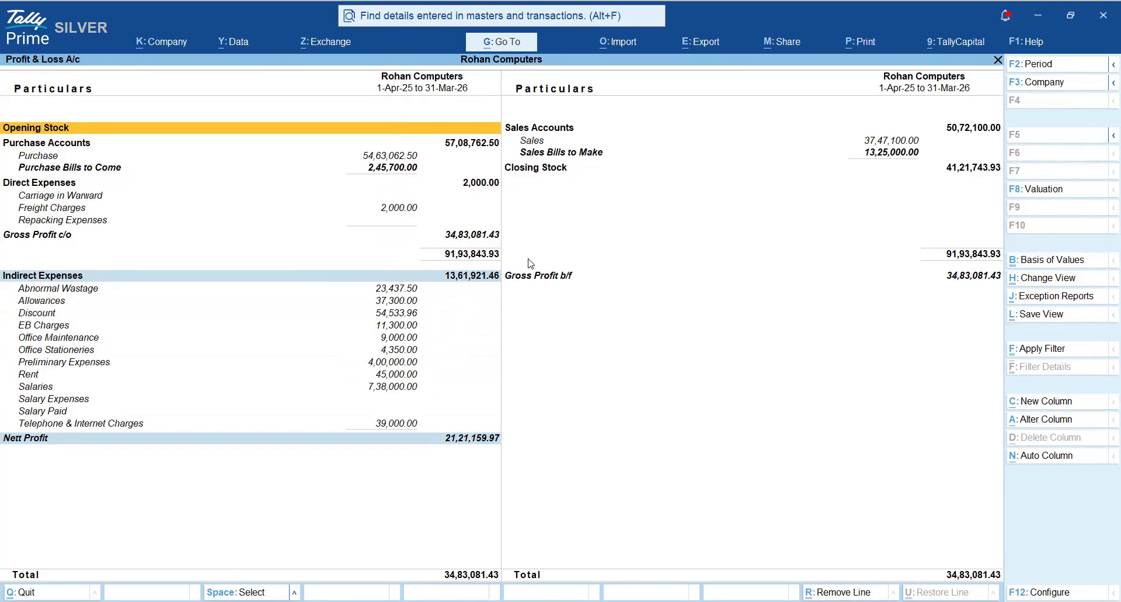
# - Clear the marks on Indirect Expenses and Nett Profit, leaving Indirect Expenses as the current line
pyautogui.press('Down')
pyautogui.press('Down')
pyautogui.press('Down')
pyautogui.press('Down')
pyautogui.press('Down')
pyautogui.press('Down')
pyautogui.press('Up')
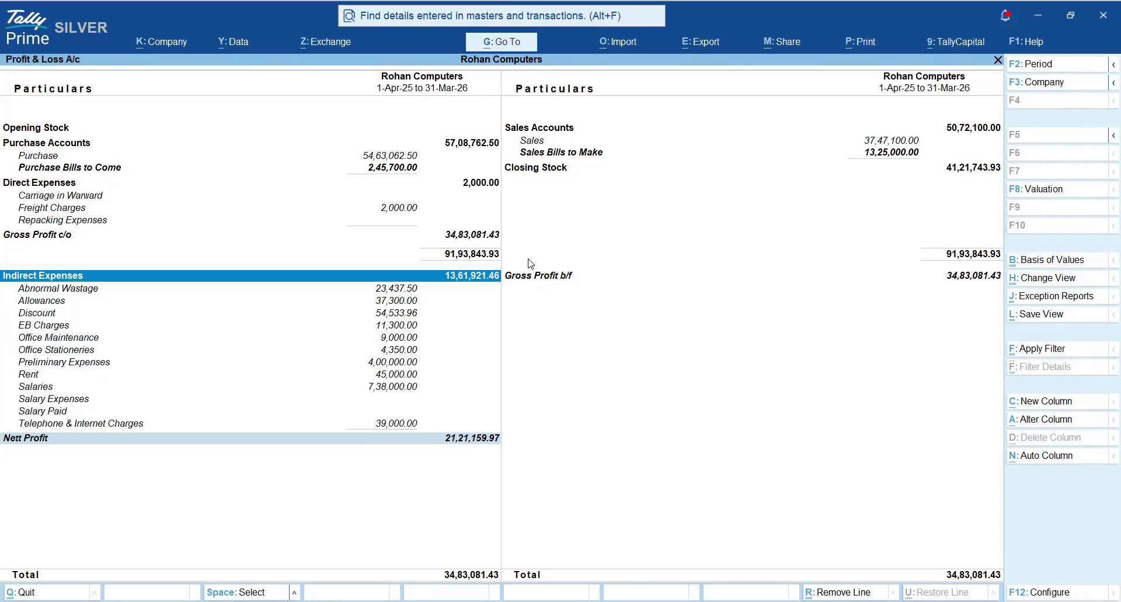
pyautogui.press('space')
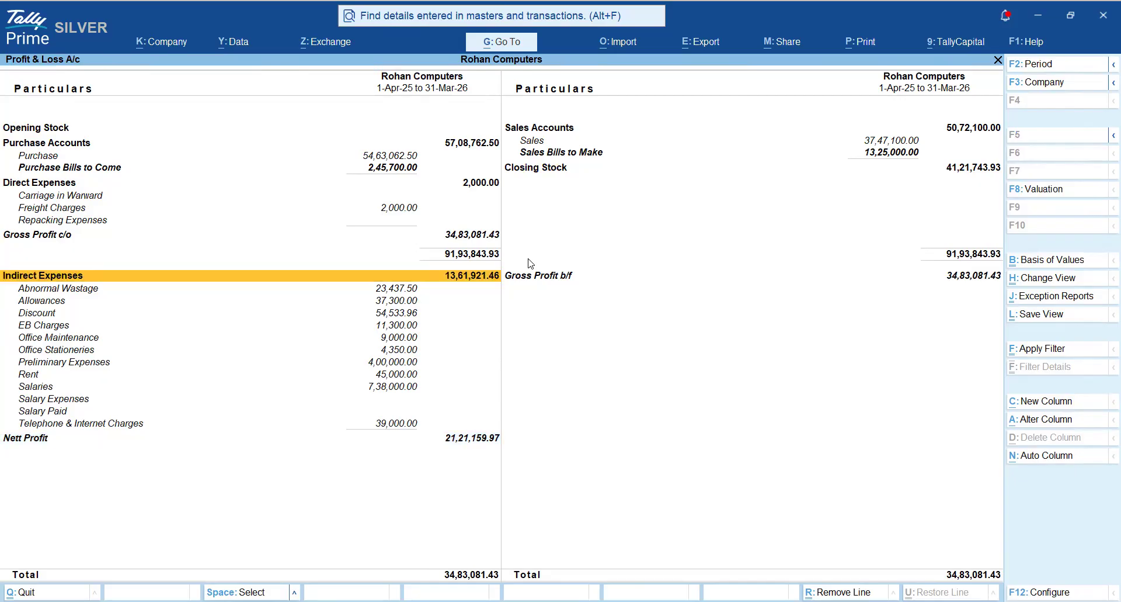
# - Go down the Indirect Expenses ledgers and mark Salaries
pyautogui.press('Down')
pyautogui.press('Down')
pyautogui.press('Down')
pyautogui.press('Down')
pyautogui.press('Down')
pyautogui.press('Down')
pyautogui.press('Down')
pyautogui.press('Down')
pyautogui.press('Down')
pyautogui.press('space')
pyautogui.press('space')
pyautogui.press('space')
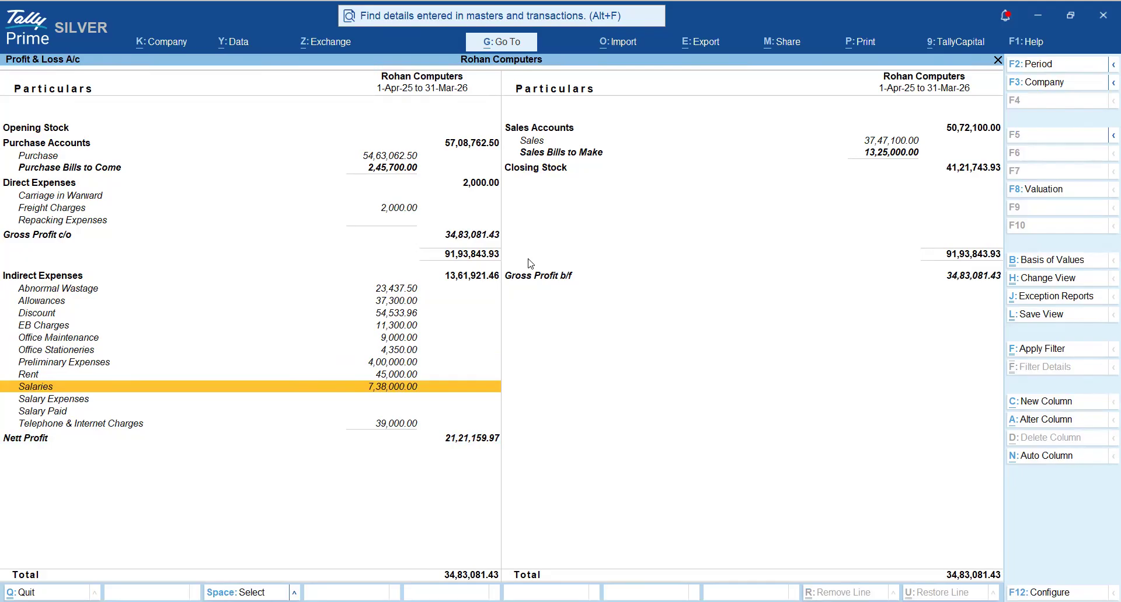
pyautogui.press('space')
pyautogui.press('space')
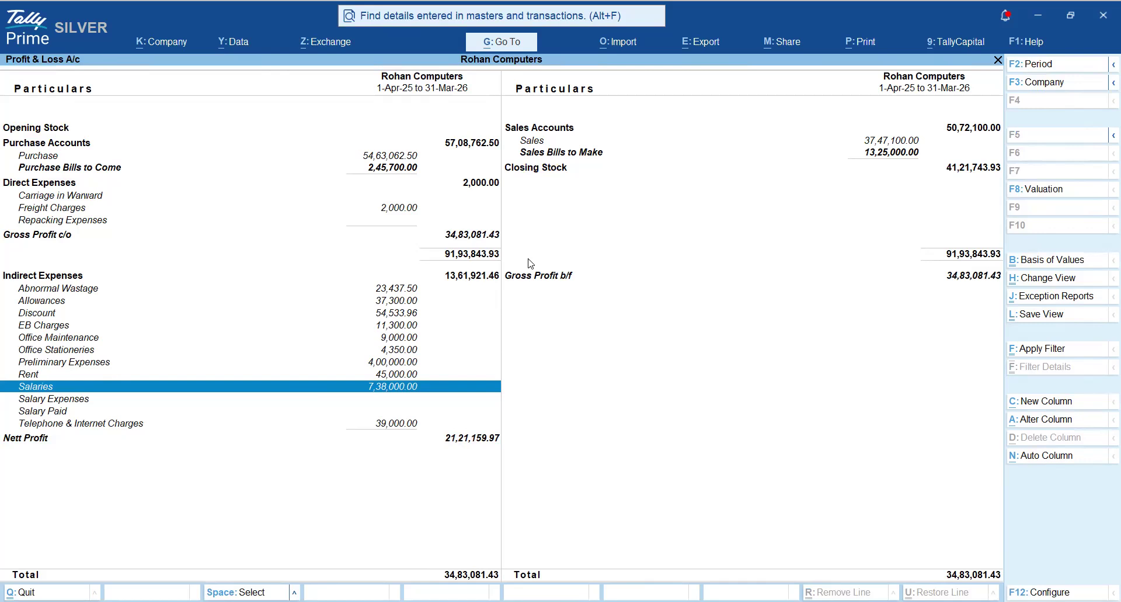
# - Mark Allowances under Indirect Expenses in addition to Salaries
pyautogui.press('Up')
pyautogui.press('Up')
pyautogui.press('Up')
pyautogui.press('Up')
pyautogui.press('Up')
pyautogui.press('Up')
pyautogui.press('Up')
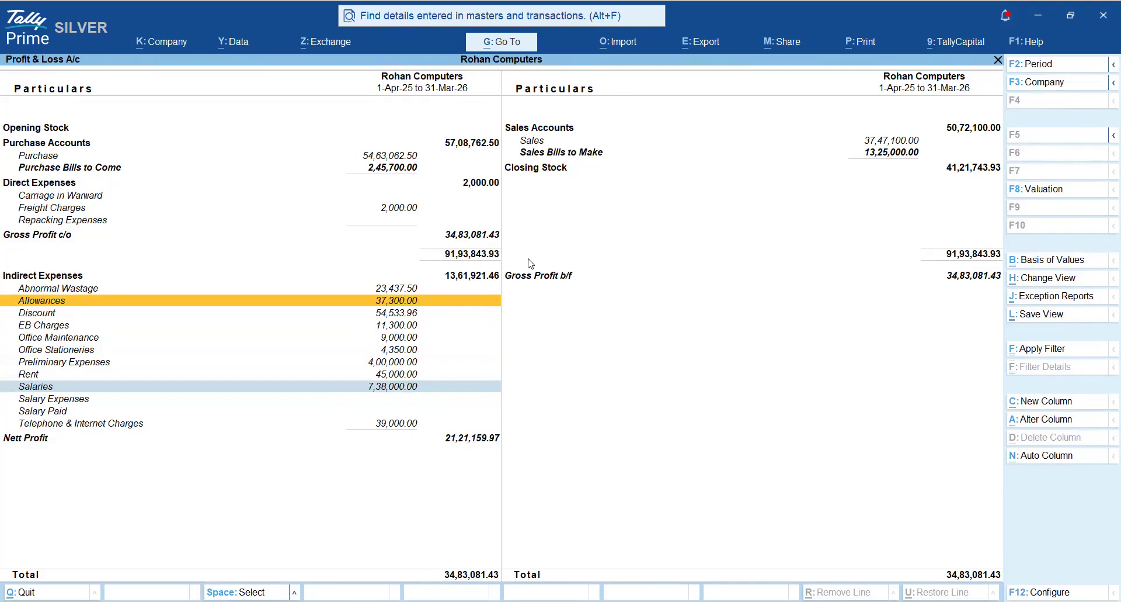
pyautogui.press('Down')
pyautogui.press('Down')
pyautogui.press('Down')
pyautogui.press('Down')
pyautogui.press('Down')
pyautogui.press('Down')
pyautogui.press('Down')
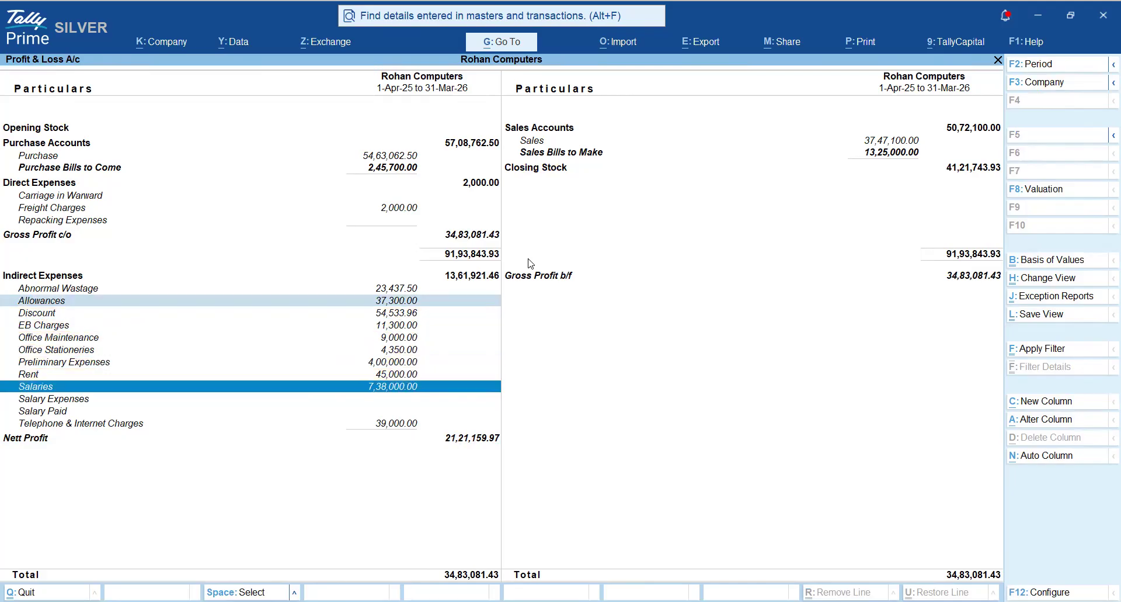
# - Clear the marks on Salaries and Allowances
pyautogui.press('Up')
pyautogui.press('Up')
pyautogui.press('Up')
pyautogui.press('Up')
pyautogui.press('Up')
pyautogui.press('Up')
pyautogui.press('Up')
pyautogui.press('space')
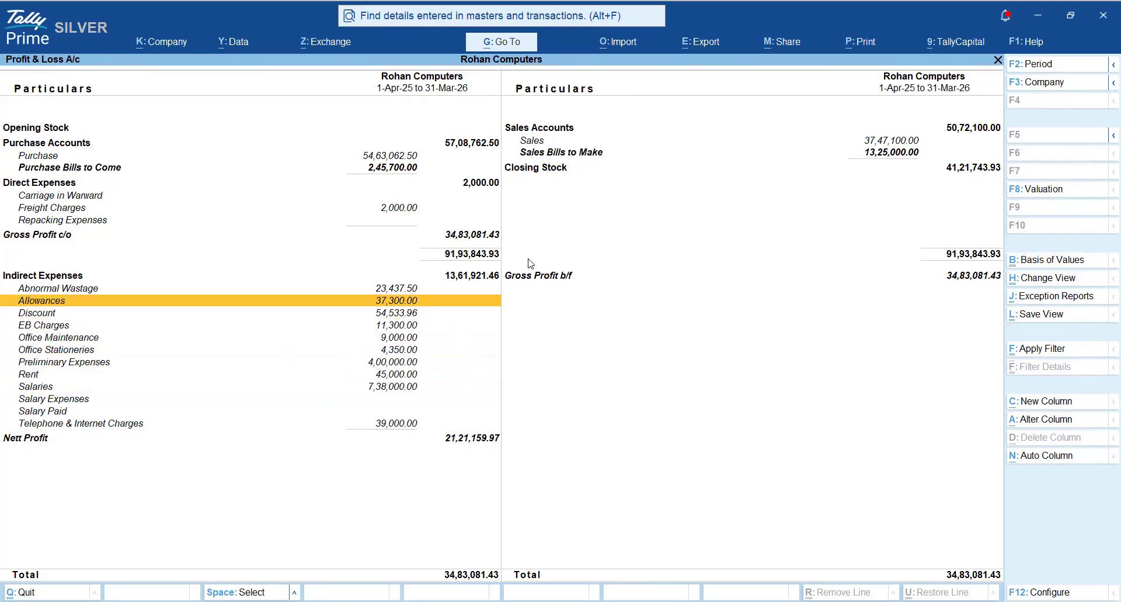
# - Mark EB Charges, Rent and Telephone & Internet Charges under Indirect Expenses
pyautogui.press('Down')
pyautogui.press('Down')
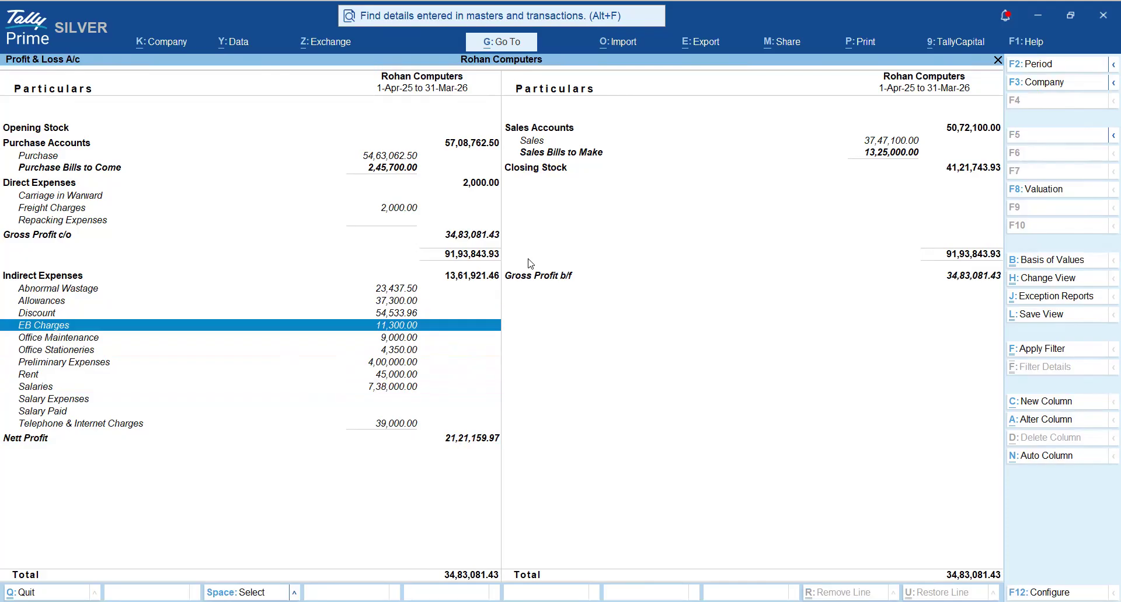
pyautogui.press('space')
pyautogui.press('Down')
pyautogui.press('Down')
pyautogui.press('Down')
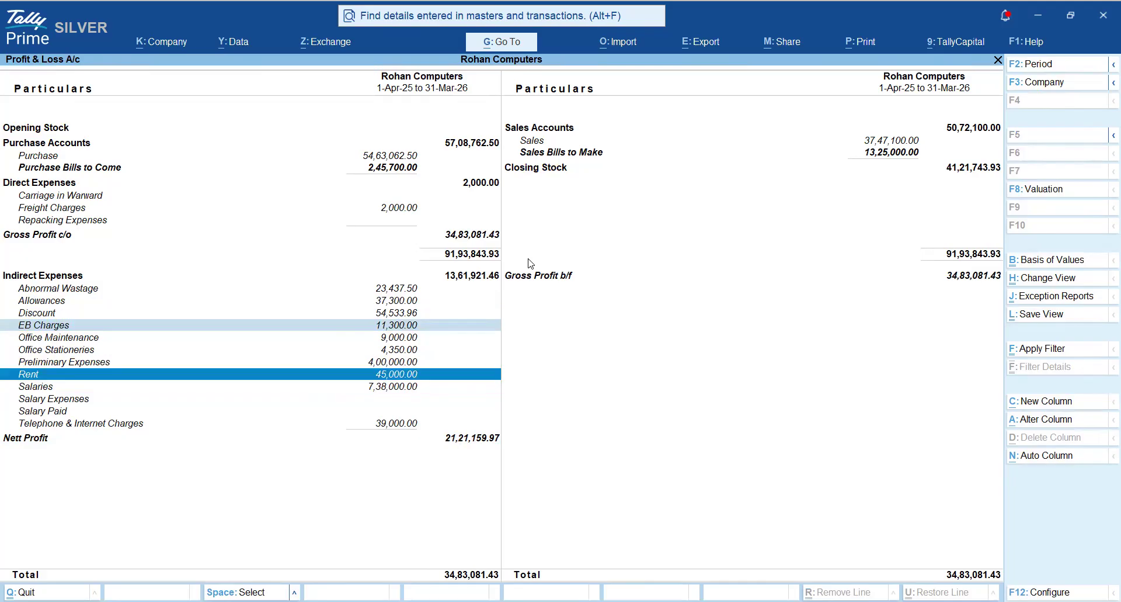
pyautogui.press('Up')
pyautogui.press('Up')
pyautogui.press('Up')
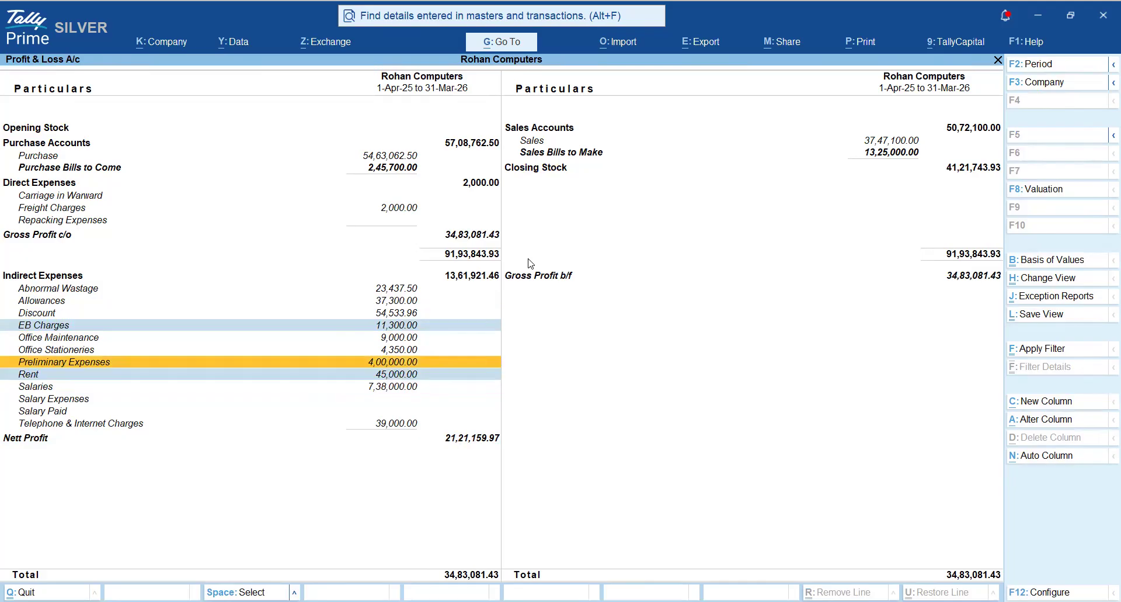
pyautogui.press('Down')
pyautogui.press('Down')
pyautogui.press('Down')
pyautogui.press('Down')
pyautogui.press('Down')
pyautogui.press('Down')
pyautogui.press('Down')
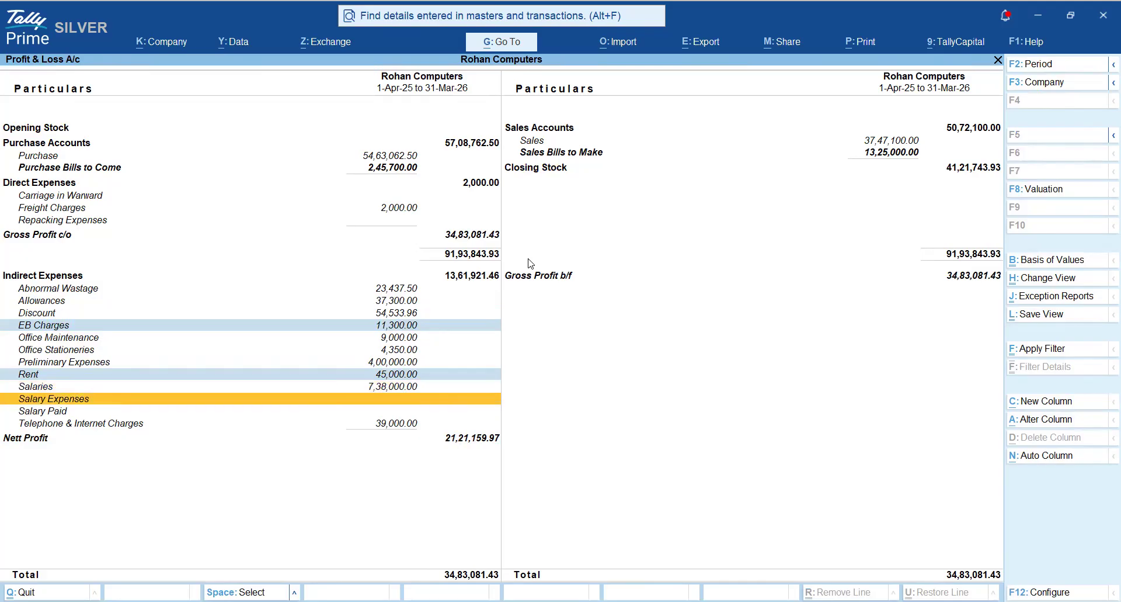
pyautogui.press('space')
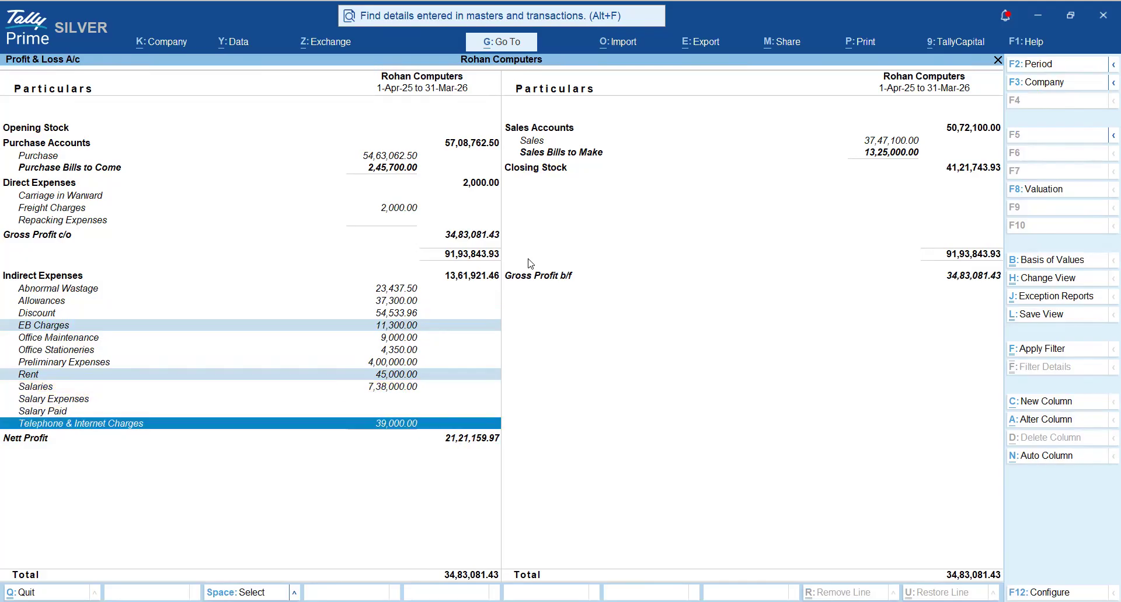
# - Clear the marks on EB Charges, Rent and Telephone & Internet Charges, and go back up to Allowances
pyautogui.hotkey('ctrl', 'space')
pyautogui.press('Up')
pyautogui.press('Up')
pyautogui.press('Up')
pyautogui.press('Up')
pyautogui.press('Up')
pyautogui.press('Up')
pyautogui.press('Up')
pyautogui.press('Up')
pyautogui.press('Up')
pyautogui.press('Up')
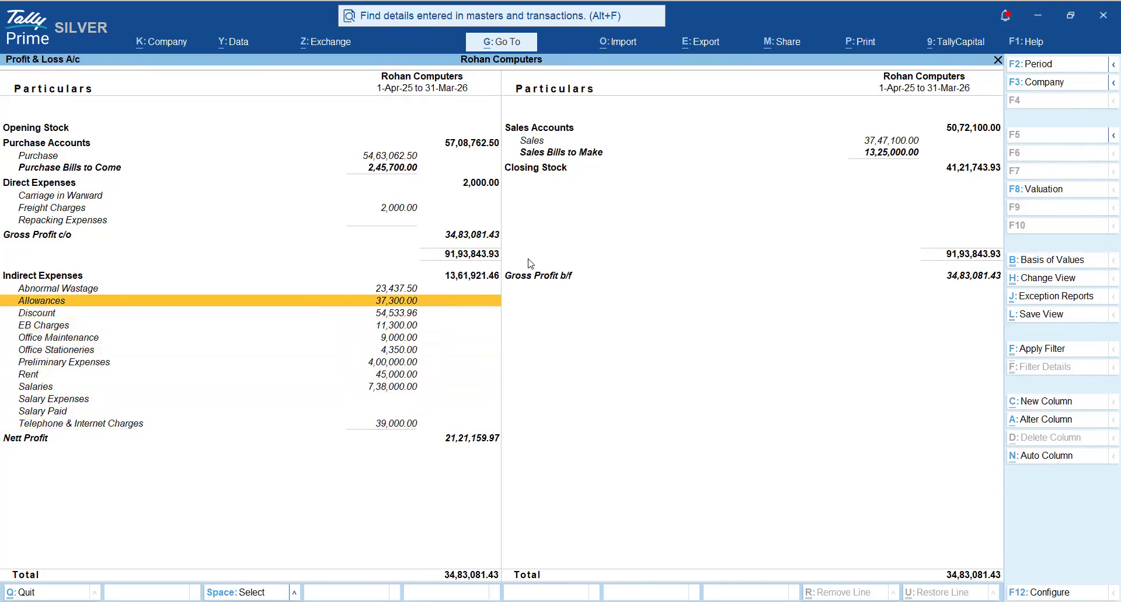
# - Mark Office Maintenance and Office Stationeries under Indirect Expenses
pyautogui.press('Down')
pyautogui.press('Down')
pyautogui.press('Down')
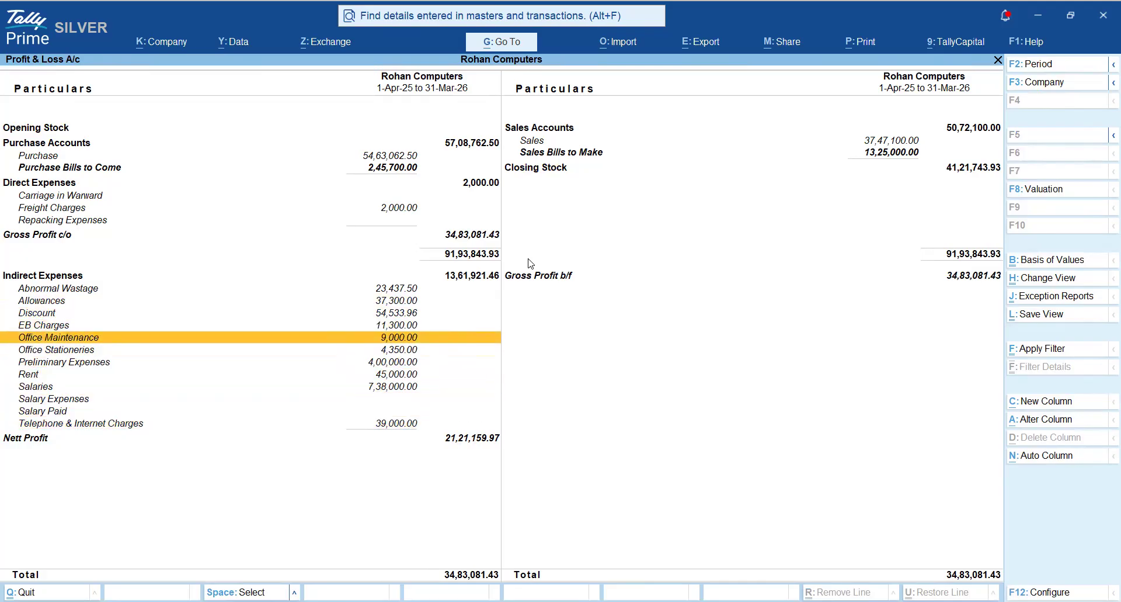
pyautogui.press('space')
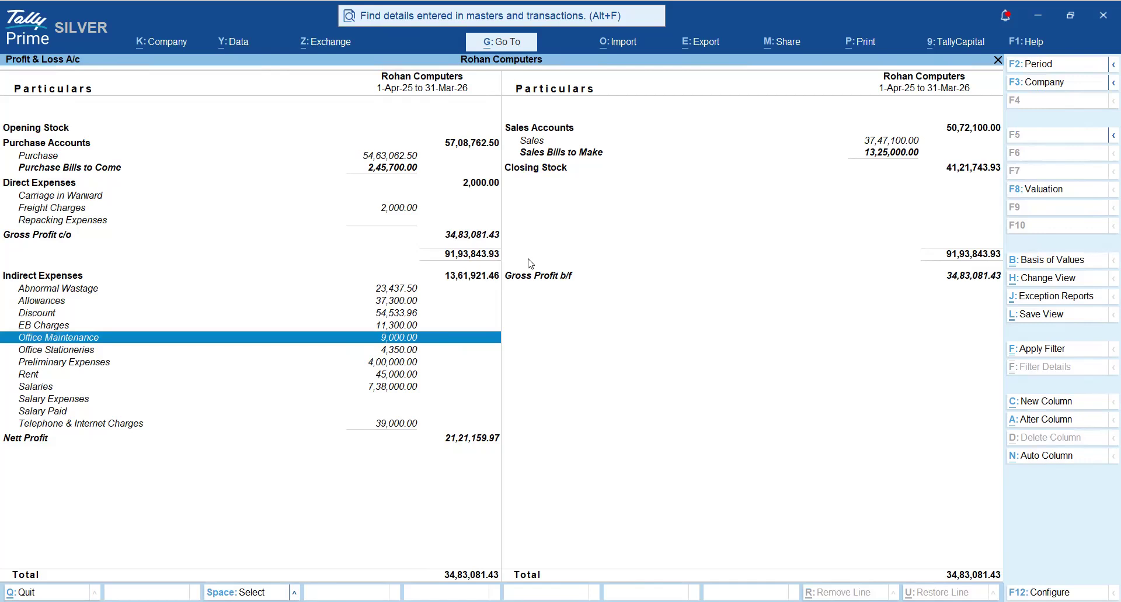
pyautogui.press('Down')
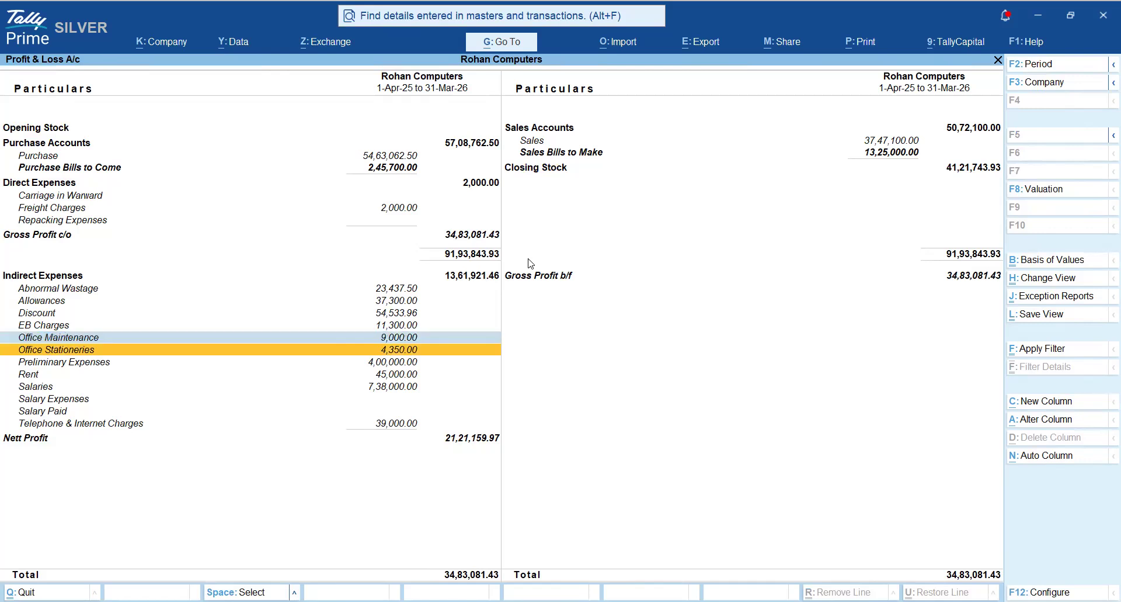
pyautogui.press('space')
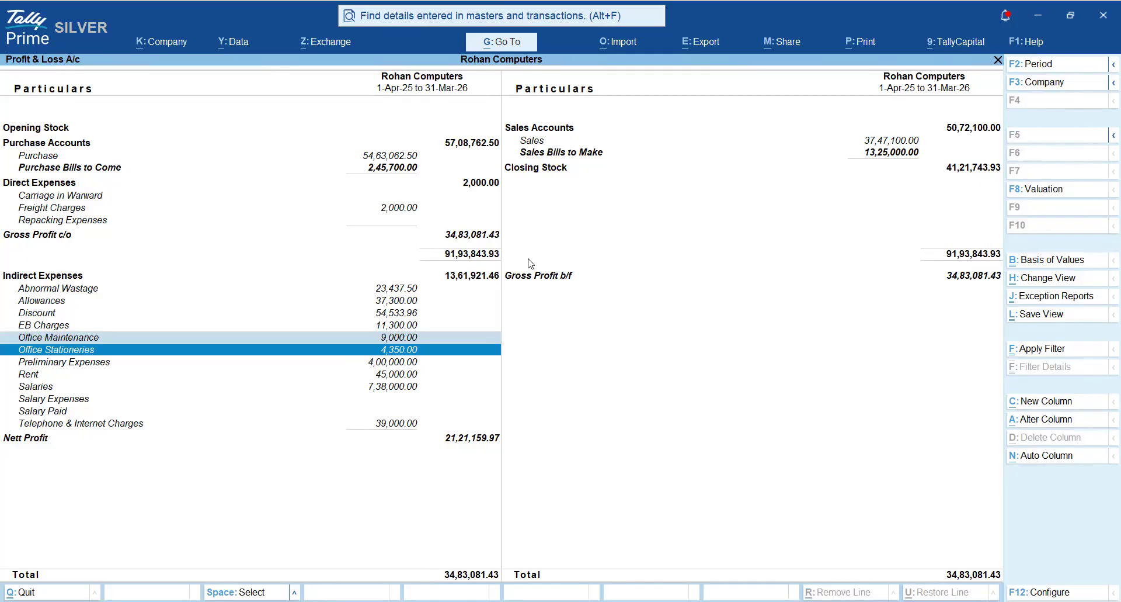
pyautogui.press('Up')
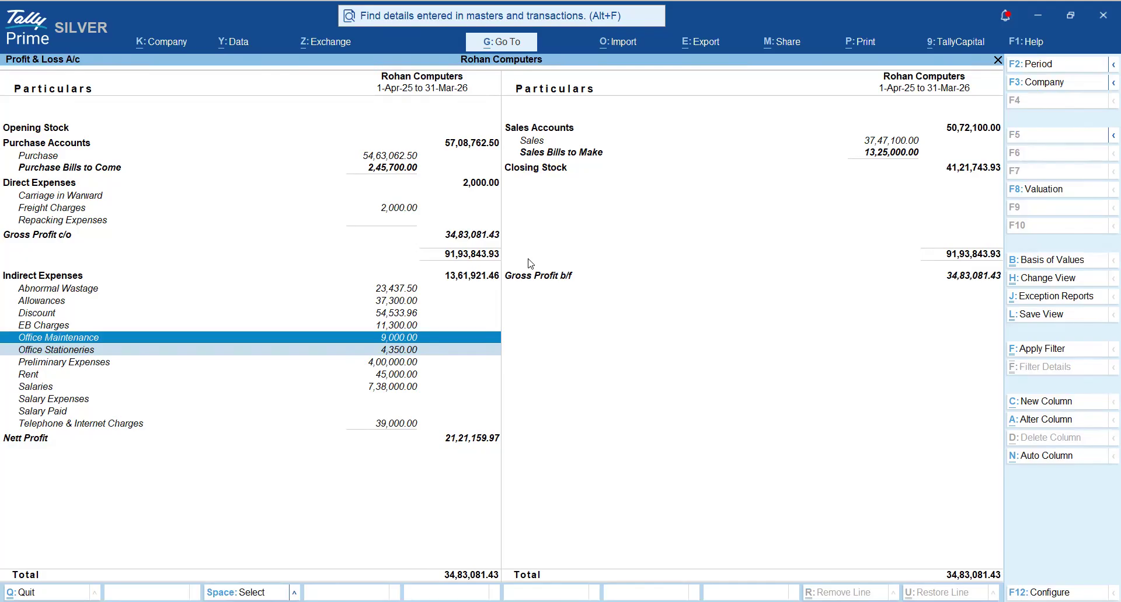
# - Clear the marks on Office Maintenance and Office Stationeries under Indirect Expenses
pyautogui.press('space')
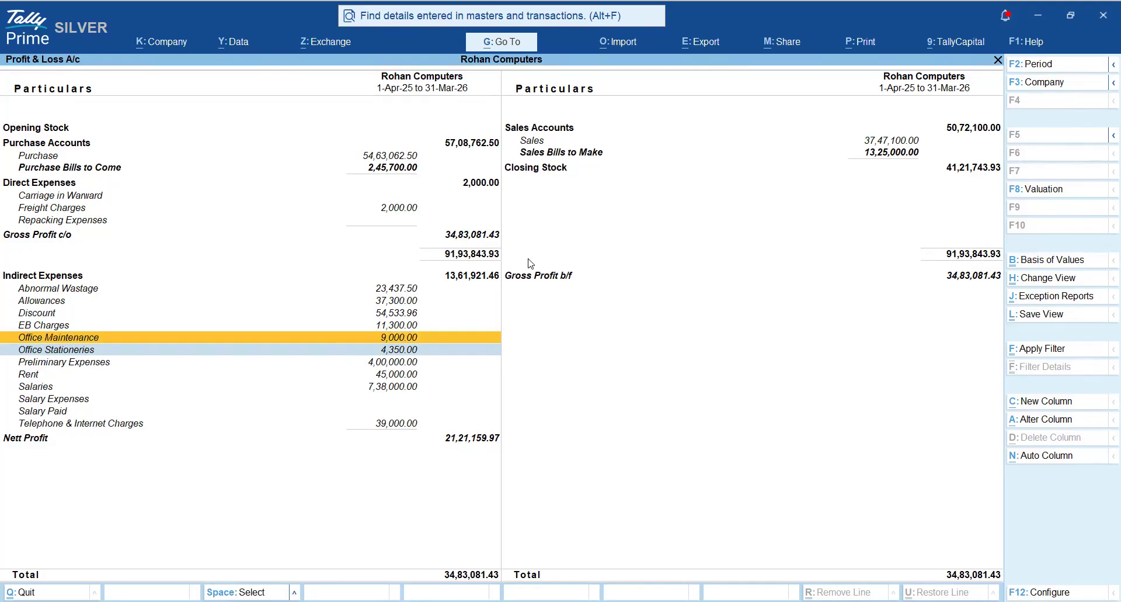
pyautogui.press('Down')
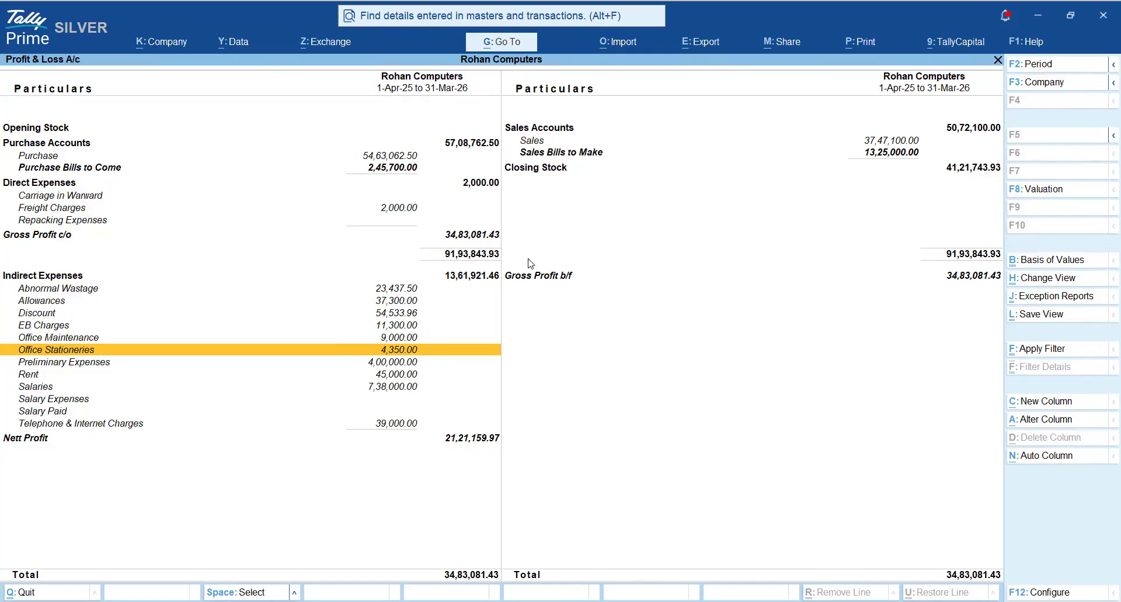
# - Mark Salaries, examine its monthly debits in the Ledger Monthly Summary, and return to the Profit & Loss A/c
pyautogui.press('Down')
pyautogui.press('Down')
pyautogui.press('Down')
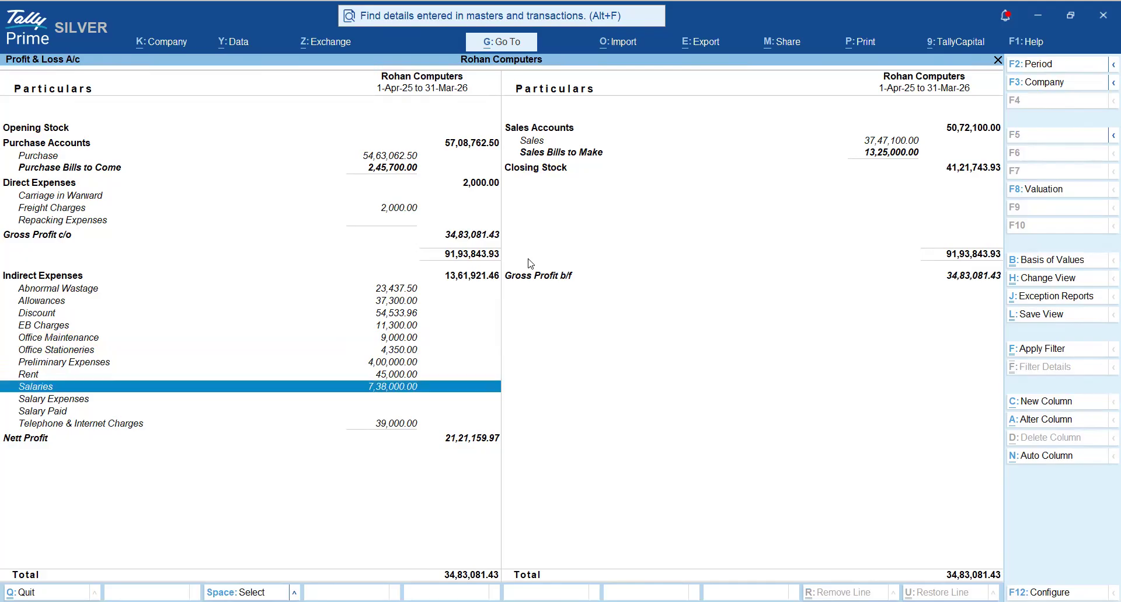
pyautogui.press('Return')
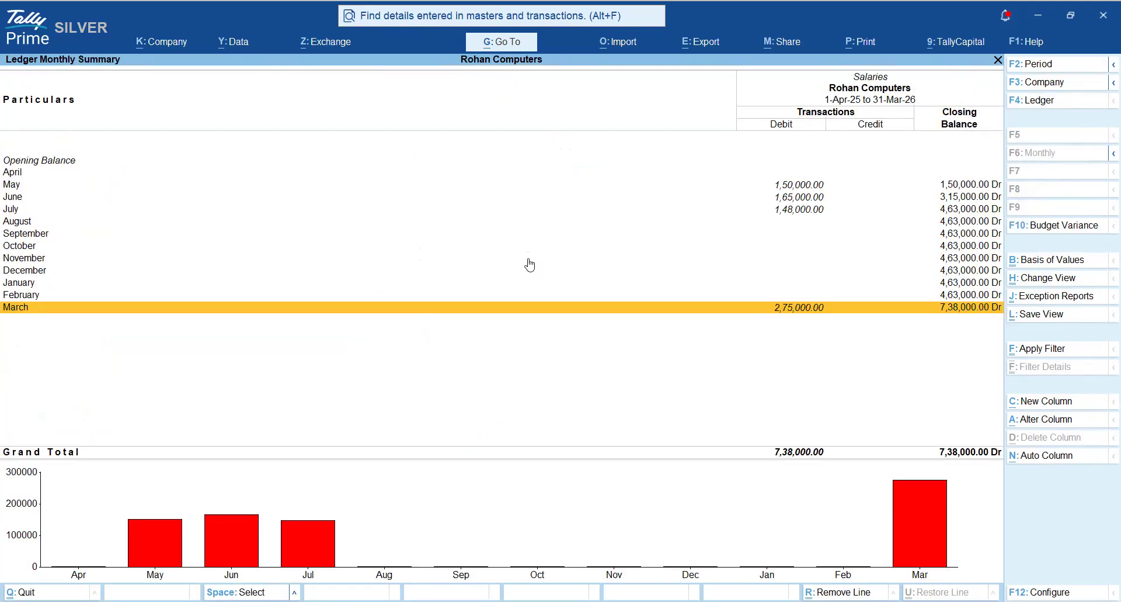
pyautogui.press('Up')
pyautogui.press('Up')
pyautogui.press('Up')
pyautogui.press('Up')
pyautogui.press('Up')
pyautogui.press('Up')
pyautogui.press('Up')
pyautogui.press('Up')
pyautogui.press('Up')
pyautogui.press('Up')
pyautogui.press('Up')
pyautogui.press('Down')
pyautogui.press('Down')
pyautogui.press('Down')
pyautogui.press('Down')
pyautogui.press('Down')
pyautogui.press('Down')
pyautogui.press('Down')
pyautogui.press('Down')
pyautogui.press('Down')
pyautogui.press('Down')
pyautogui.press('Down')
pyautogui.press('Up')
pyautogui.press('Up')
pyautogui.press('Up')
pyautogui.press('Up')
pyautogui.press('Up')
pyautogui.press('Up')
pyautogui.press('Up')
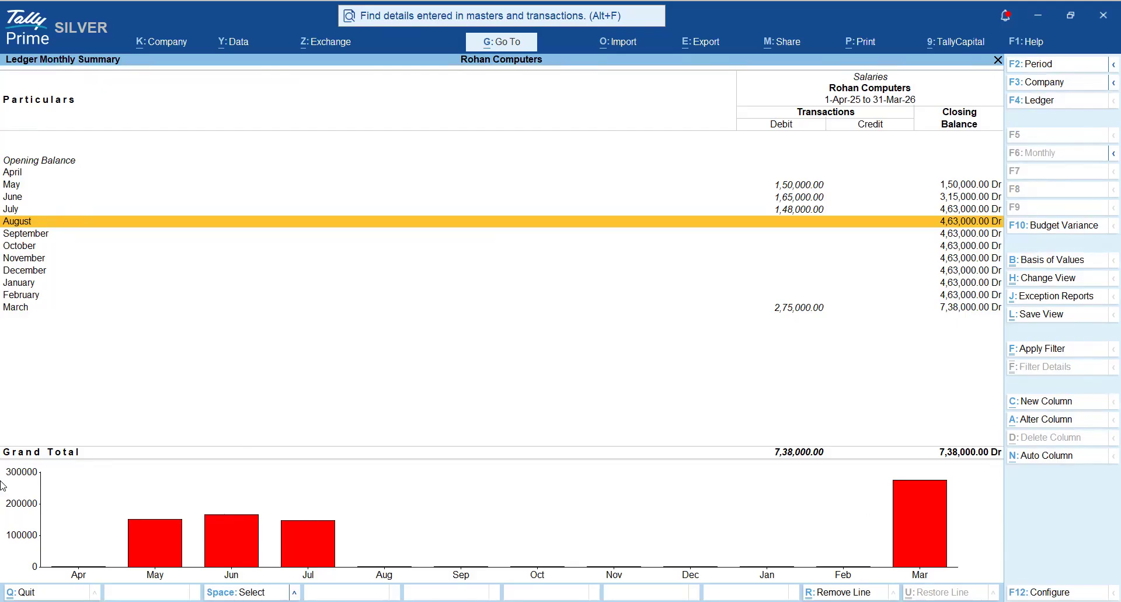
pyautogui.press('Escape')
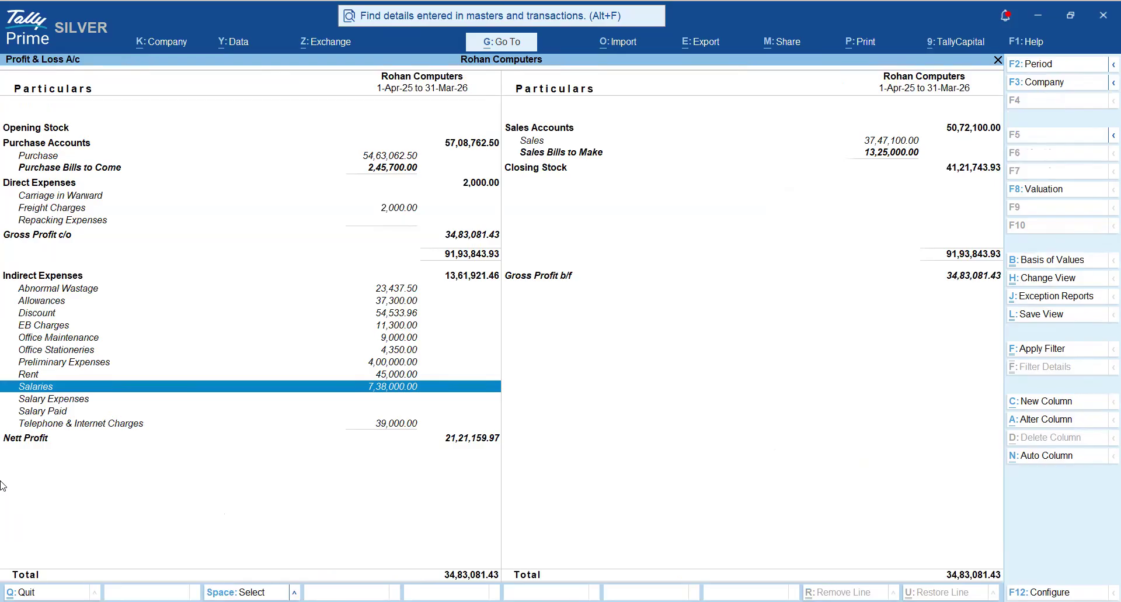
# - Clear the mark on Salaries and mark Preliminary Expenses under Indirect Expenses
pyautogui.press('Up')
pyautogui.press('Up')
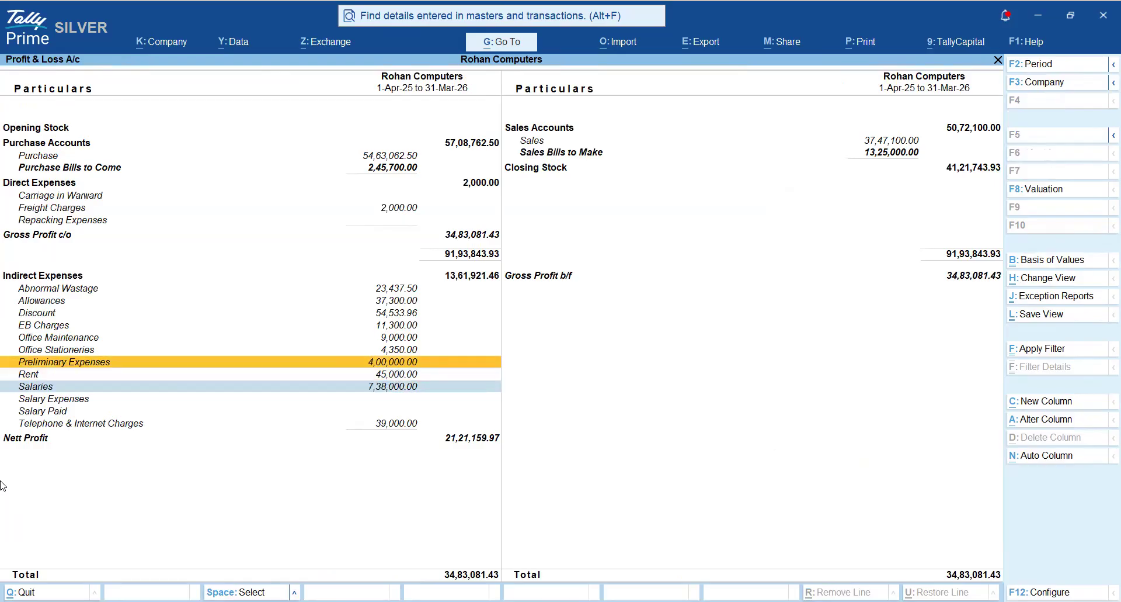
pyautogui.press('Down')
pyautogui.press('Down')
pyautogui.press('Down')
pyautogui.press('Up')
pyautogui.press('Down')
pyautogui.press('Up')
pyautogui.press('Up')
pyautogui.press('Up')
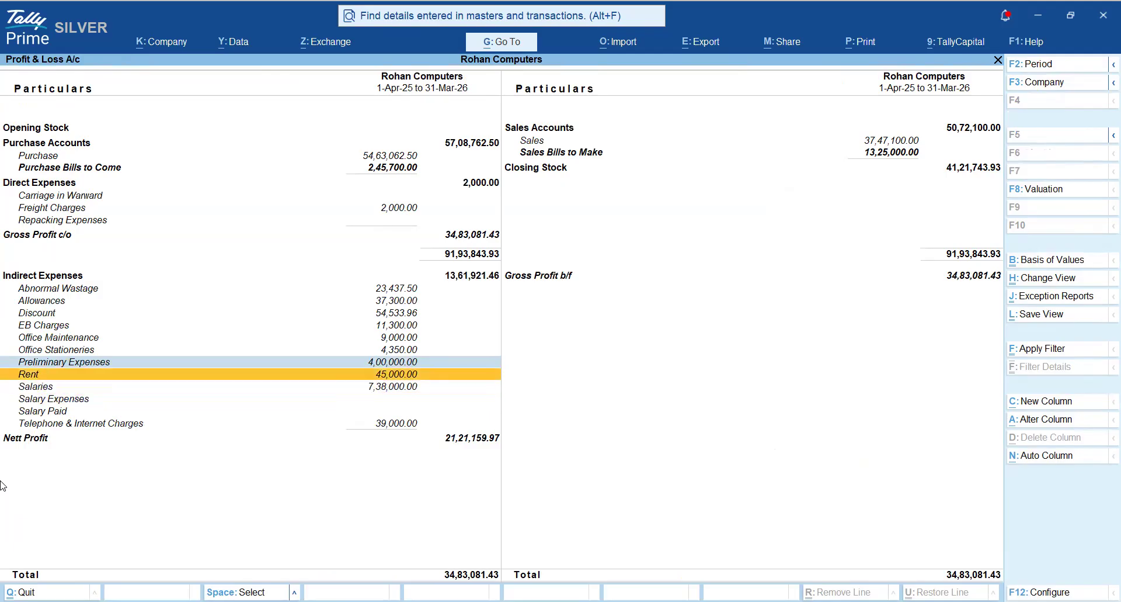
# - Examine the opening and monthly balances of Preliminary Expenses and return to the Profit & Loss A/c
pyautogui.press('Return')
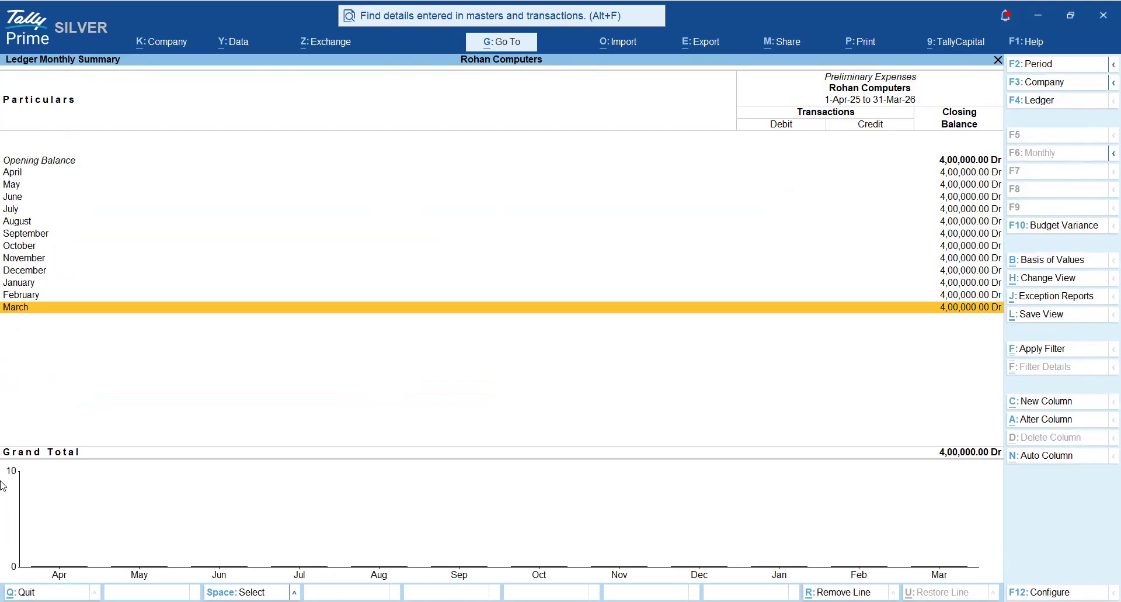
pyautogui.press('Up')
pyautogui.press('Up')
pyautogui.press('Up')
pyautogui.press('Up')
pyautogui.press('Up')
pyautogui.press('Up')
pyautogui.press('Up')
pyautogui.press('Up')
pyautogui.press('Up')
pyautogui.press('Up')
pyautogui.press('Up')
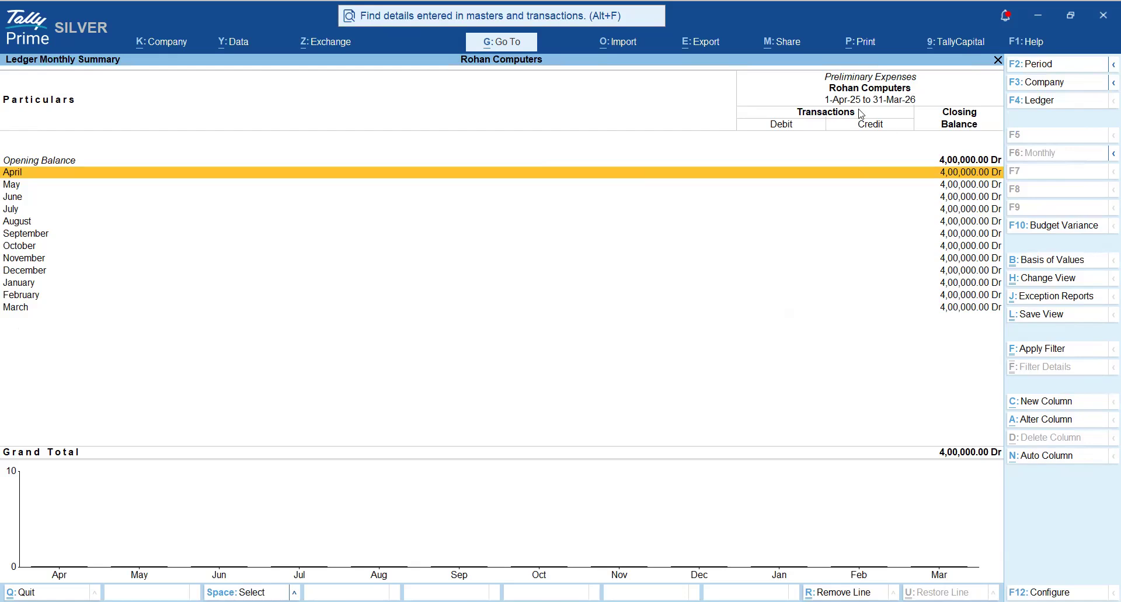
pyautogui.press('Escape')
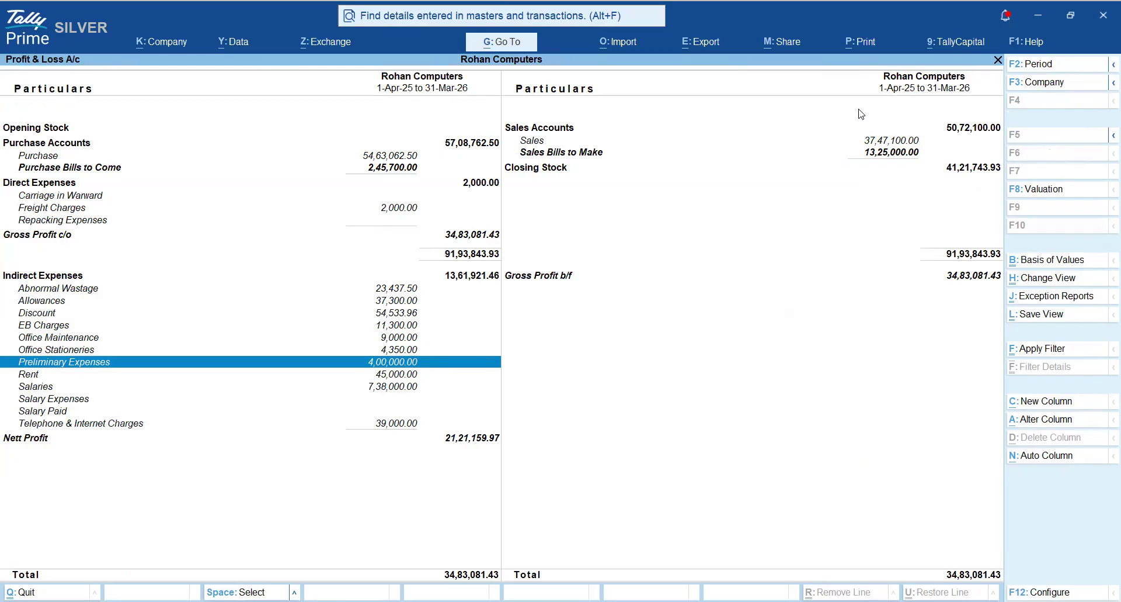
# - Toggle the mark on Preliminary Expenses several times to point it out, leaving it marked
pyautogui.press('space')
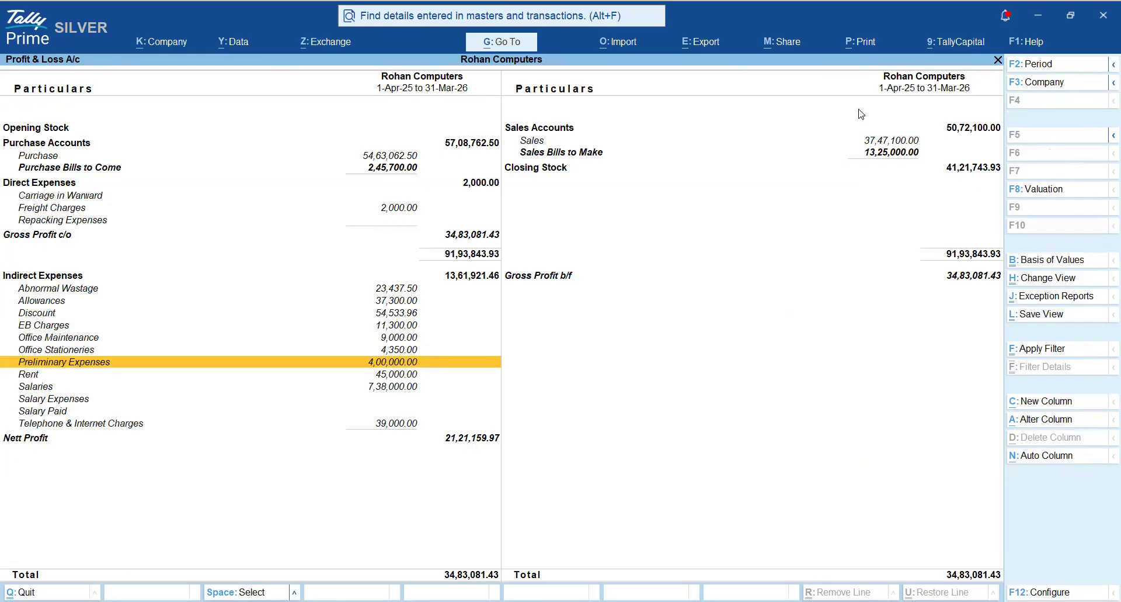
pyautogui.press('space')
pyautogui.press('space')
pyautogui.press('space')
pyautogui.press('space')
pyautogui.press('space')
pyautogui.press('space')
pyautogui.press('space')
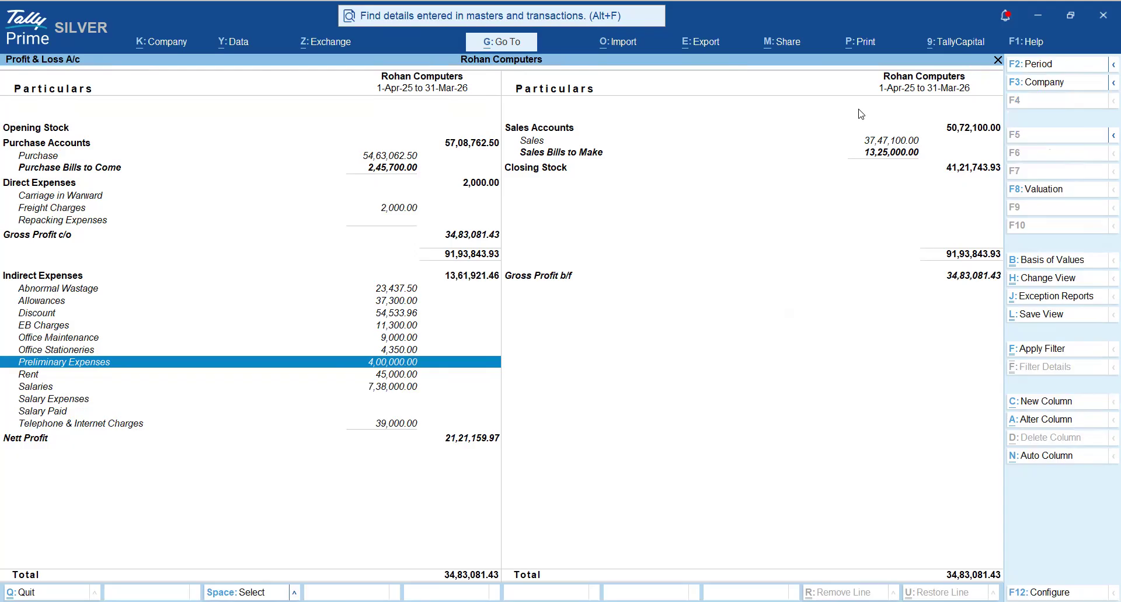
pyautogui.press('space')
# - Mark Nett Profit and go back up to Preliminary Expenses
pyautogui.press('Down')
pyautogui.press('Down')
pyautogui.press('Down')
pyautogui.press('Down')
pyautogui.press('Down')
pyautogui.press('Down')
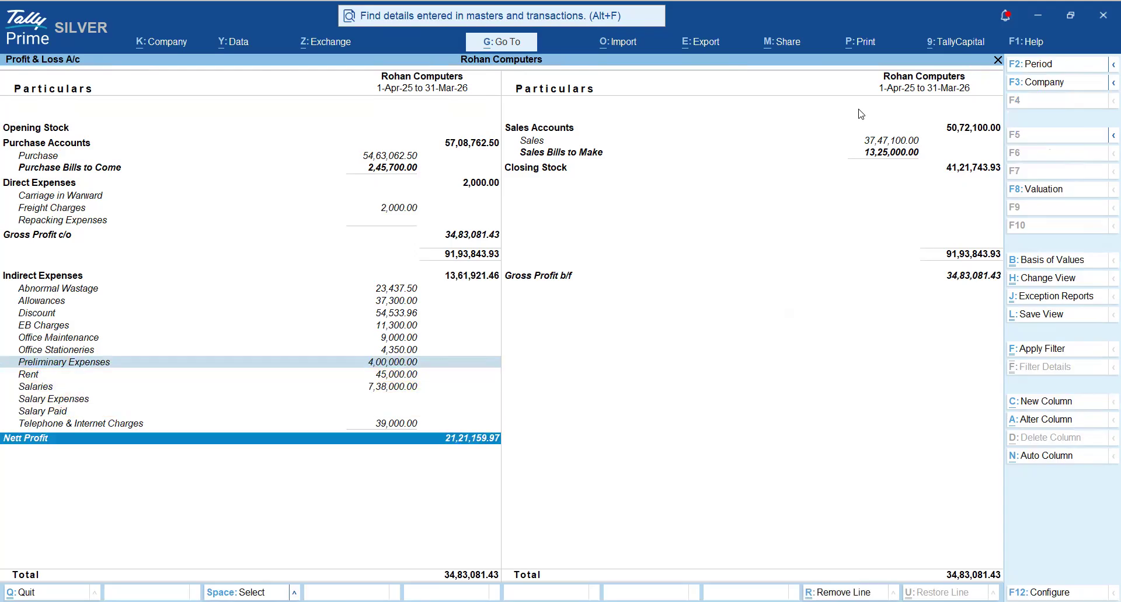
pyautogui.press('Up')
pyautogui.press('Up')
pyautogui.press('Up')
pyautogui.press('Up')
pyautogui.press('Up')
pyautogui.press('Up')
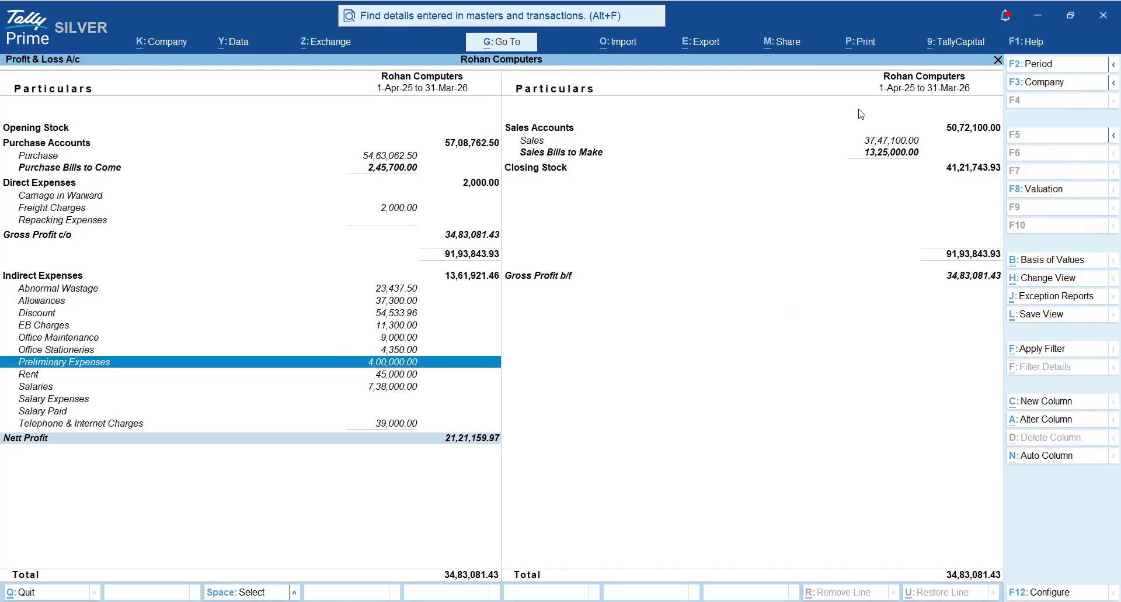
# - Open the Preliminary Expenses ledger for alteration at its parent group
pyautogui.press('Return')
pyautogui.press('space')
pyautogui.press('space')
pyautogui.press('space')
pyautogui.press('space')
pyautogui.press('space')
pyautogui.press('ctrl')
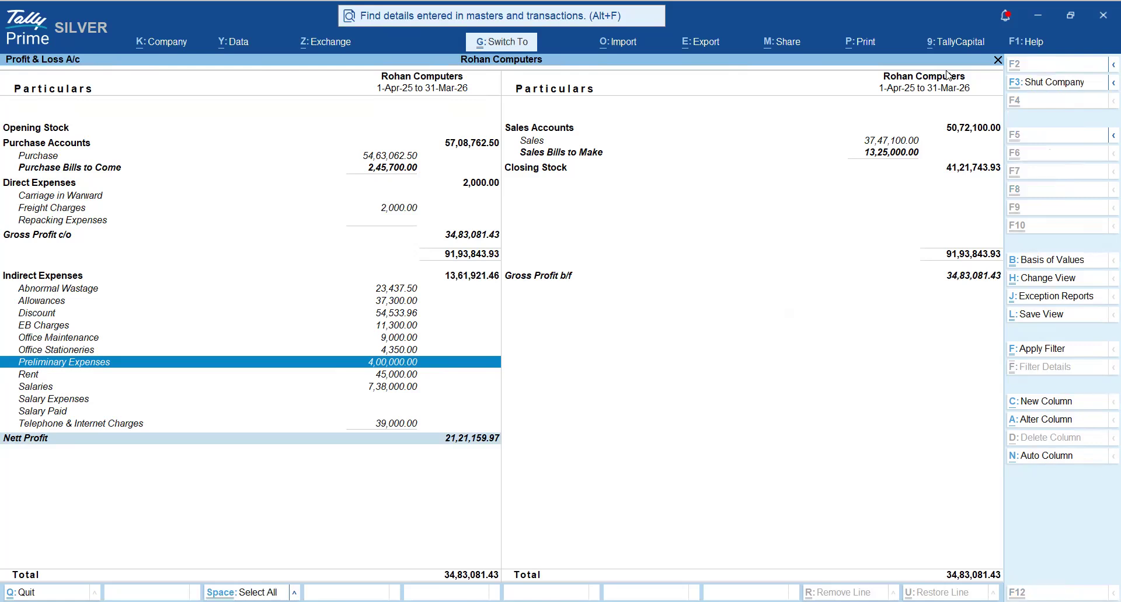
pyautogui.hotkey('ctrl', 'Return')
pyautogui.press('Return')
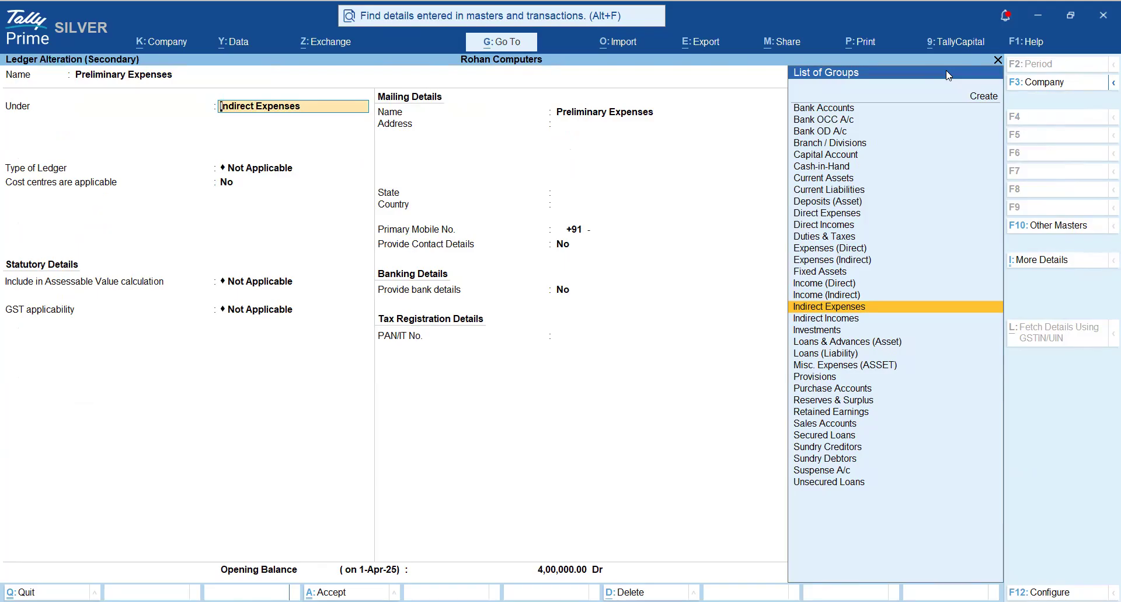
# - Regroup the Preliminary Expenses ledger under Misc. Expenses (ASSET) and save the alteration
pyautogui.write('Expe')
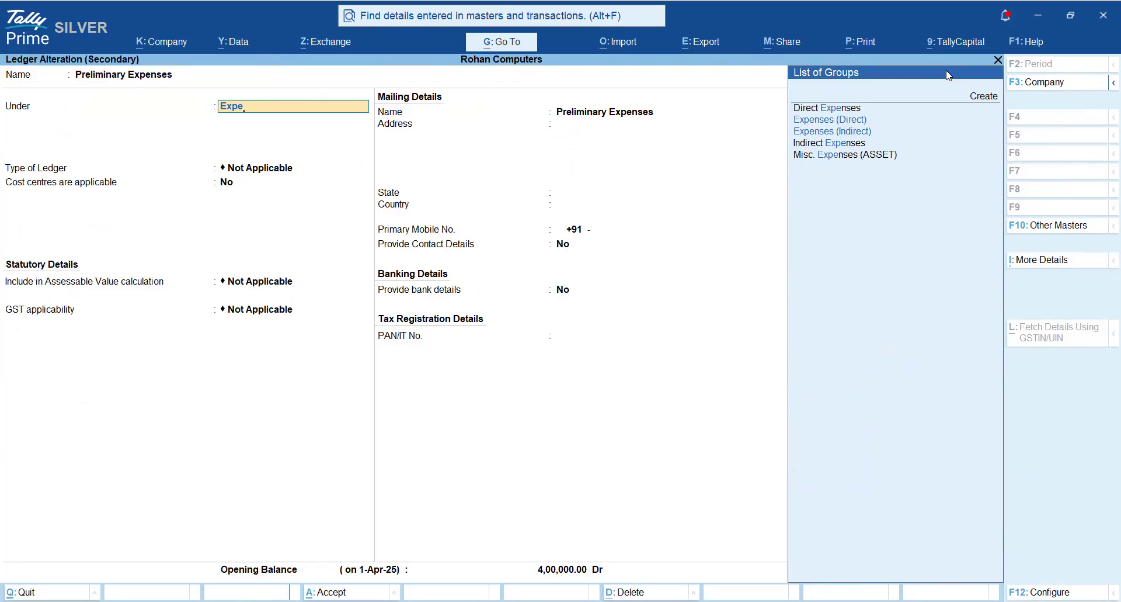
pyautogui.press('Down')
pyautogui.press('Down')
pyautogui.press('Down')
pyautogui.press('Down')
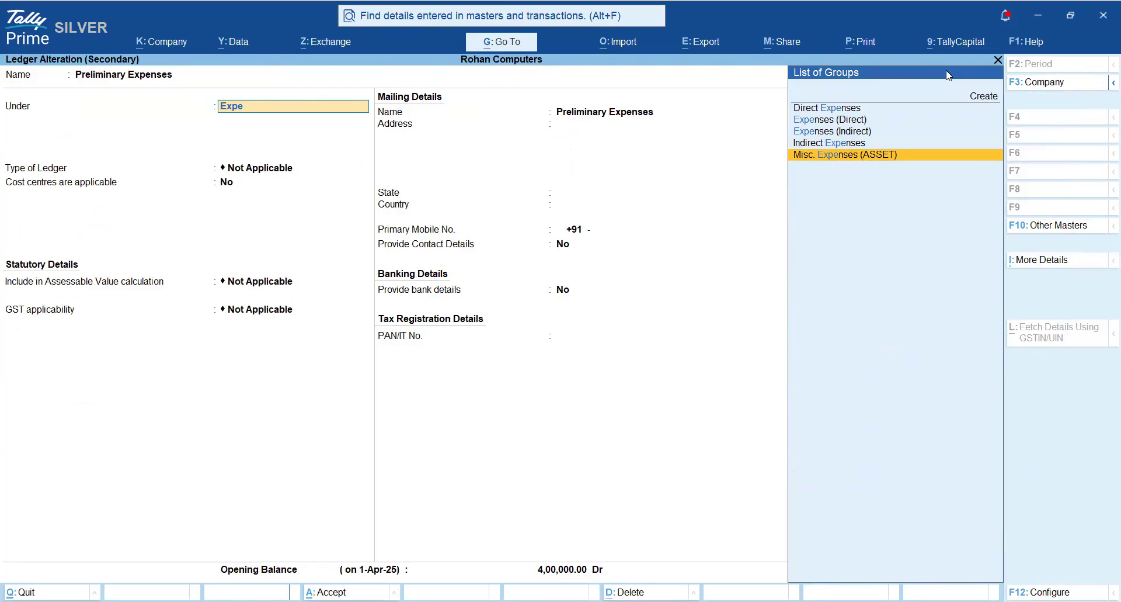
pyautogui.press('Return')
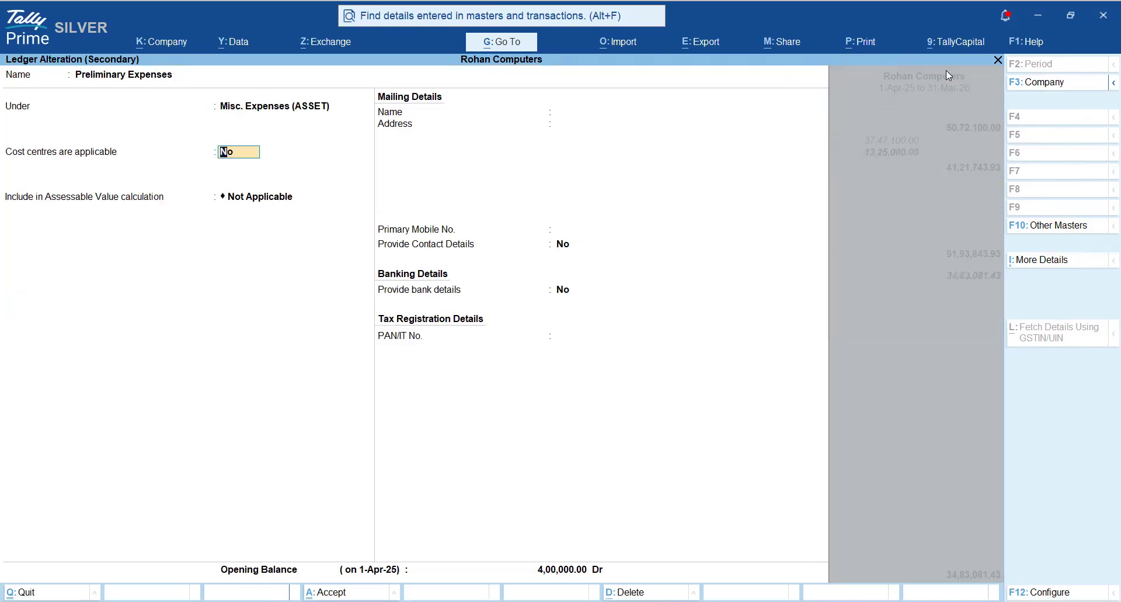
pyautogui.press('Return')
pyautogui.press('Return')
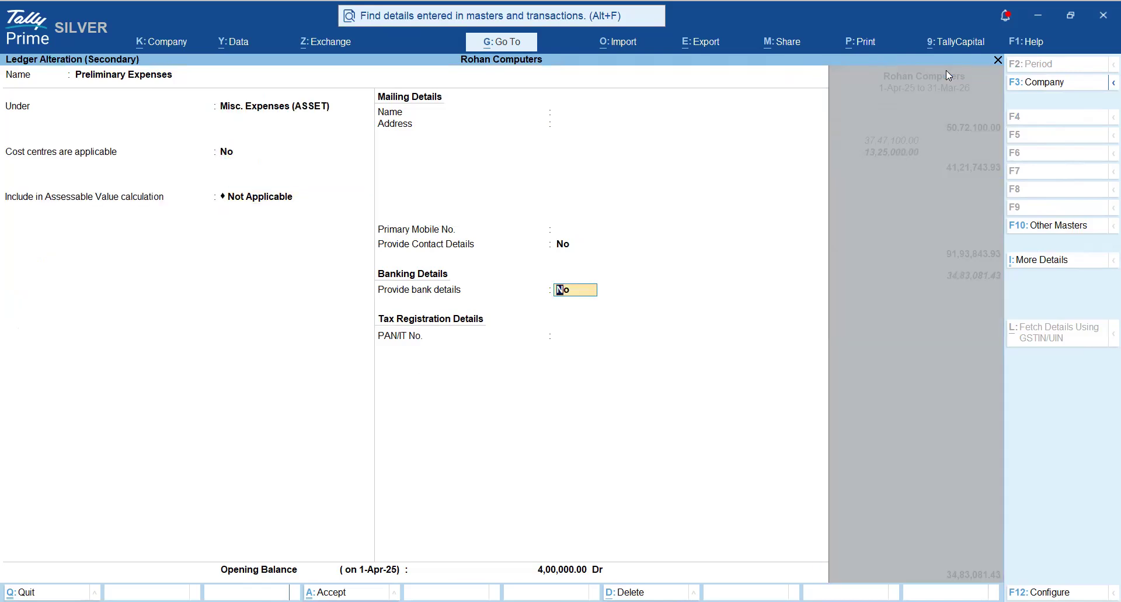
pyautogui.press('Return')
pyautogui.press('Return')
pyautogui.press('Return')
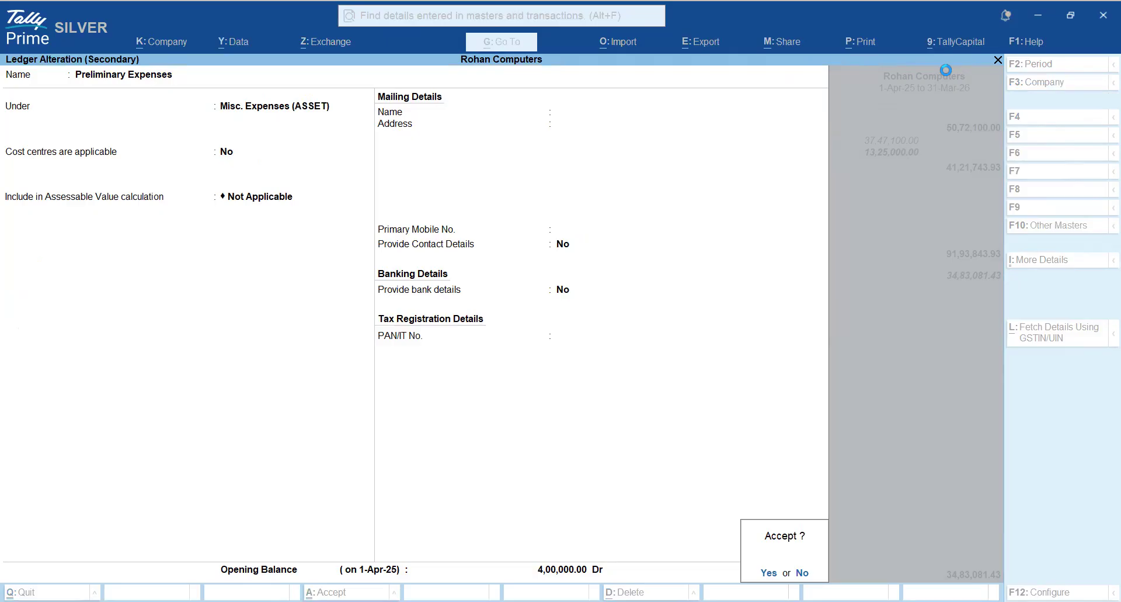
pyautogui.press('Return')
# - Go down the Profit & Loss A/c to Nett Profit and mark it
pyautogui.press('Down')
pyautogui.press('Down')
pyautogui.press('Down')
pyautogui.press('Down')
pyautogui.press('Down')
pyautogui.press('Down')
pyautogui.press('Down')
pyautogui.press('Down')
pyautogui.press('Down')
pyautogui.press('Down')
pyautogui.press('Down')
pyautogui.press('Down')
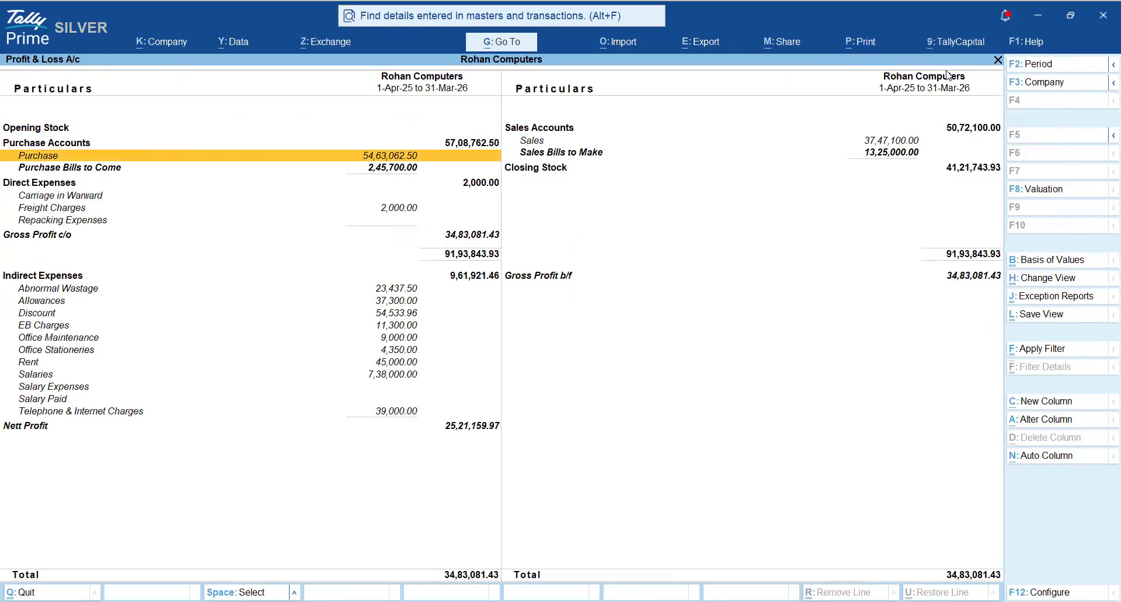
pyautogui.press('Down')
pyautogui.press('Down')
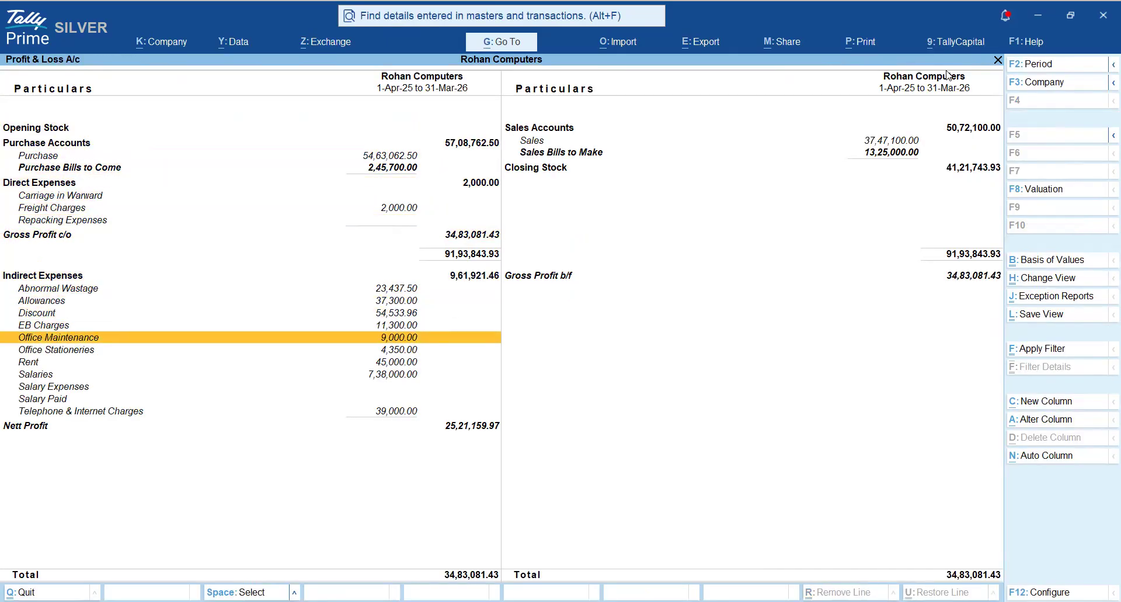
pyautogui.press('Down')
pyautogui.press('Down')
pyautogui.press('Down')
pyautogui.press('Down')
pyautogui.press('Down')
pyautogui.press('Down')
pyautogui.press('Down')
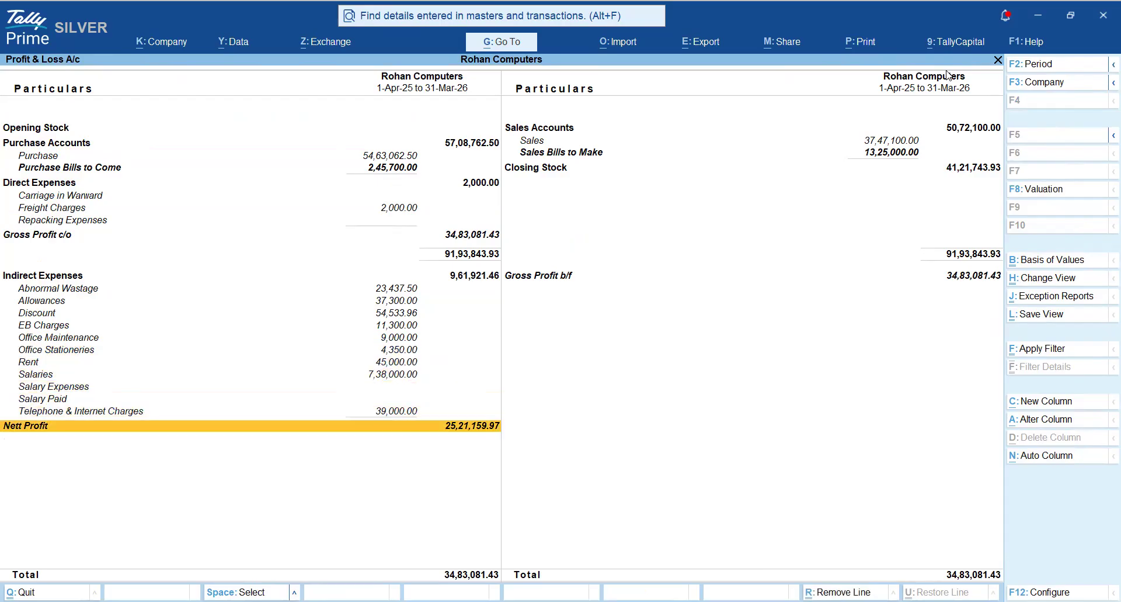
pyautogui.press('space')
pyautogui.press('space')
pyautogui.press('space')
pyautogui.press('space')
pyautogui.press('space')
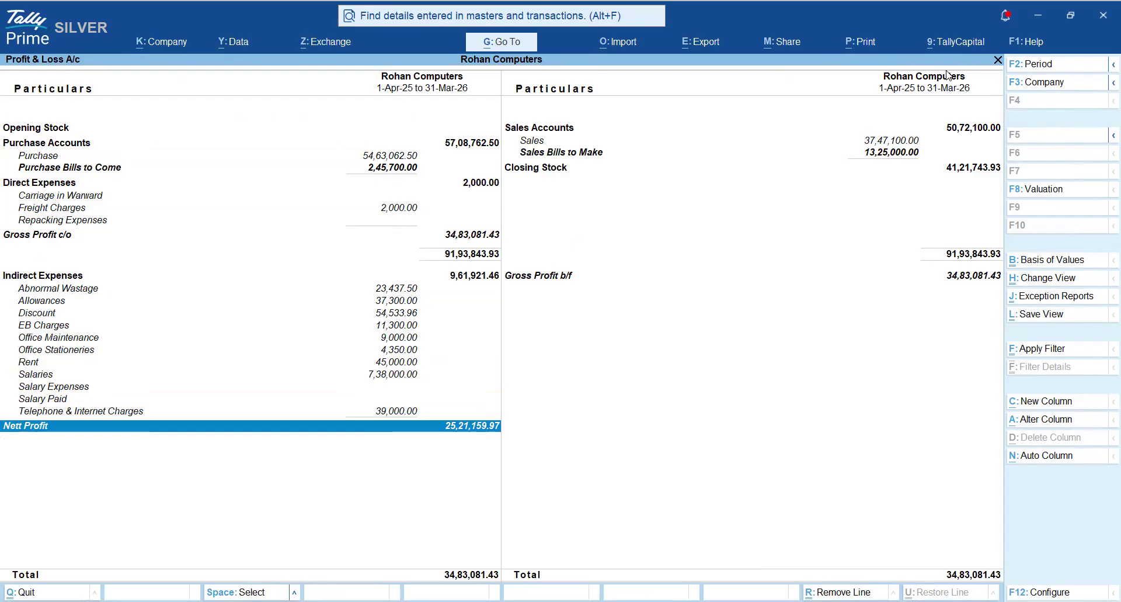
# - Go up to Abnormal Wastage, return to Nett Profit and clear its mark
pyautogui.press('Up')
pyautogui.press('Up')
pyautogui.press('Up')
pyautogui.press('Up')
pyautogui.press('Up')
pyautogui.press('Up')
pyautogui.press('Up')
pyautogui.press('Up')
pyautogui.press('Up')
pyautogui.press('Up')
pyautogui.press('Up')
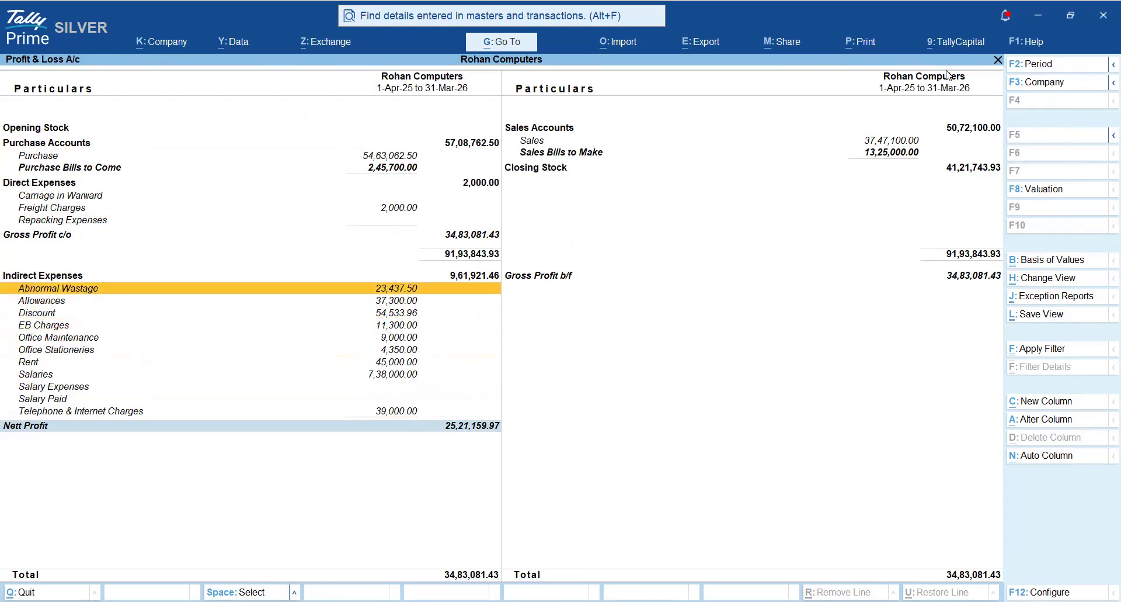
pyautogui.press('Down')
pyautogui.press('Down')
pyautogui.press('Down')
pyautogui.press('Down')
pyautogui.press('Down')
pyautogui.press('Down')
pyautogui.press('Down')
pyautogui.press('Down')
pyautogui.press('Down')
pyautogui.press('Down')
pyautogui.press('Down')
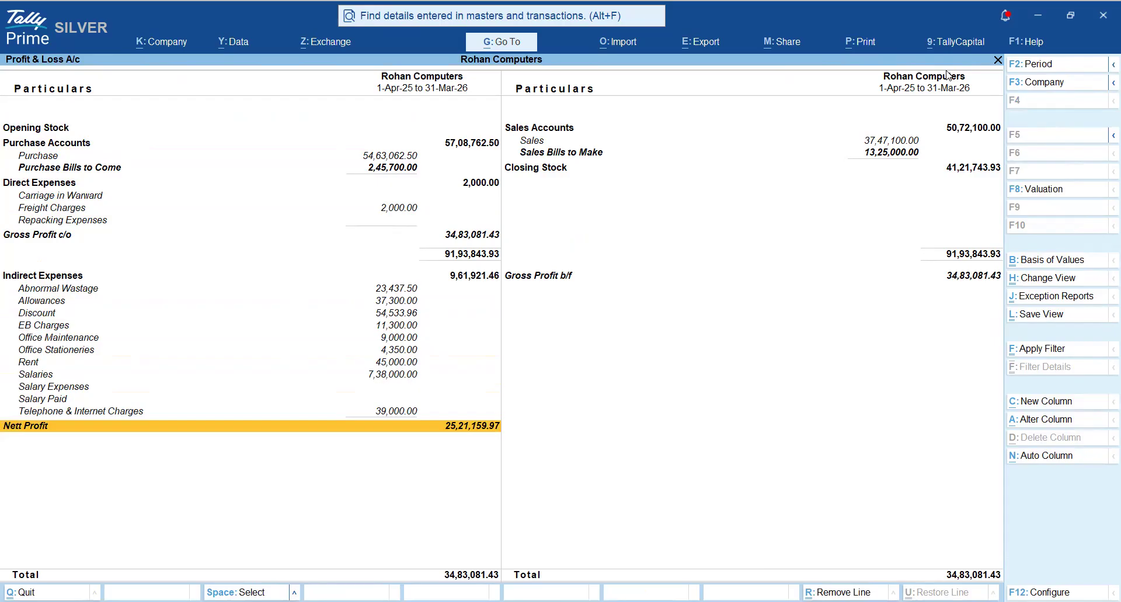
# - Look through the remaining ledgers under Indirect Expenses, ending on Telephone & Internet Charges
pyautogui.press('Up')
pyautogui.press('Up')
pyautogui.press('Up')
pyautogui.press('Up')
pyautogui.press('Up')
pyautogui.press('Up')
pyautogui.press('Up')
pyautogui.press('Up')
pyautogui.press('Up')
pyautogui.press('Up')
pyautogui.press('Up')
pyautogui.press('Up')
pyautogui.press('Down')
pyautogui.press('Down')
pyautogui.press('Down')
pyautogui.press('Down')
pyautogui.press('Down')
pyautogui.press('Down')
pyautogui.press('Down')
pyautogui.press('Down')
pyautogui.press('Down')
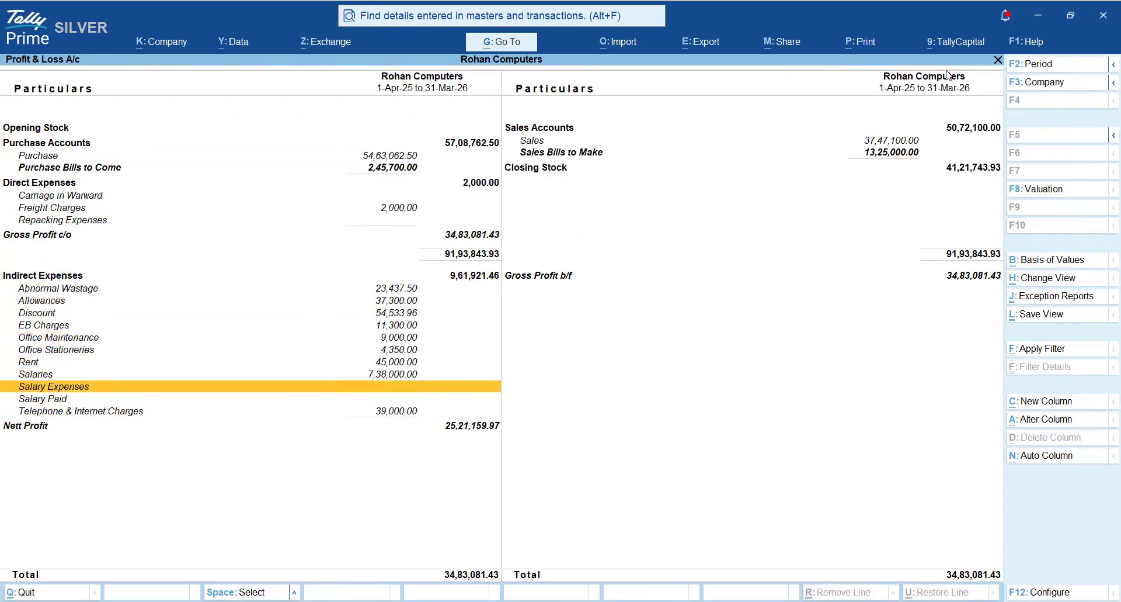
pyautogui.press('Down')
pyautogui.press('Down')
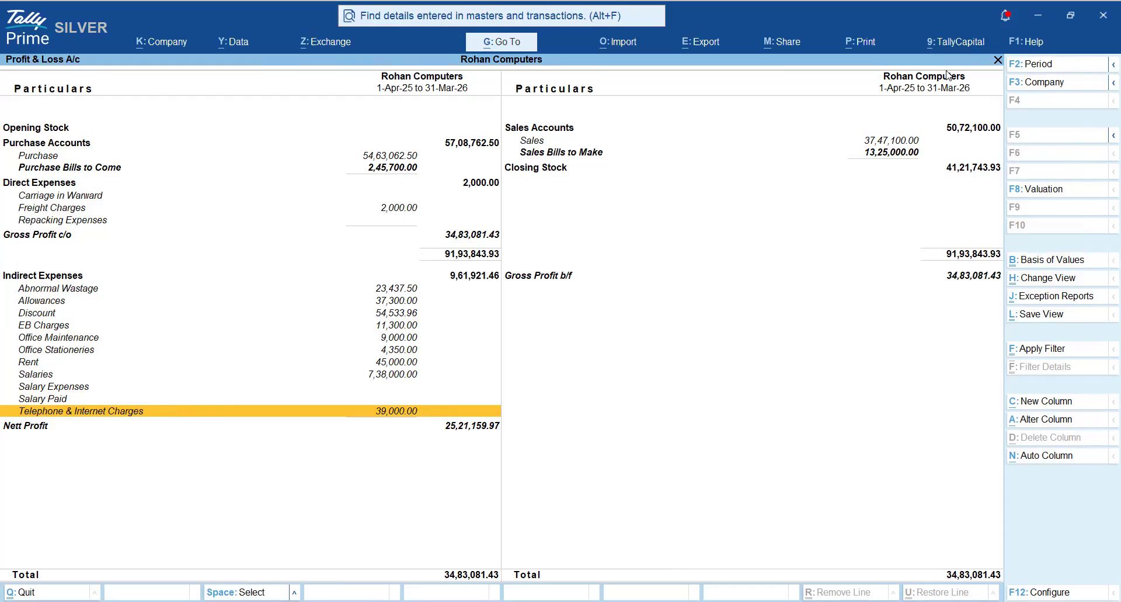
# - Examine Misc. Expenses (ASSET) on the assets side of the Balance Sheet, marking and unmarking it, and return to the Gateway of Tally
pyautogui.press('Escape')
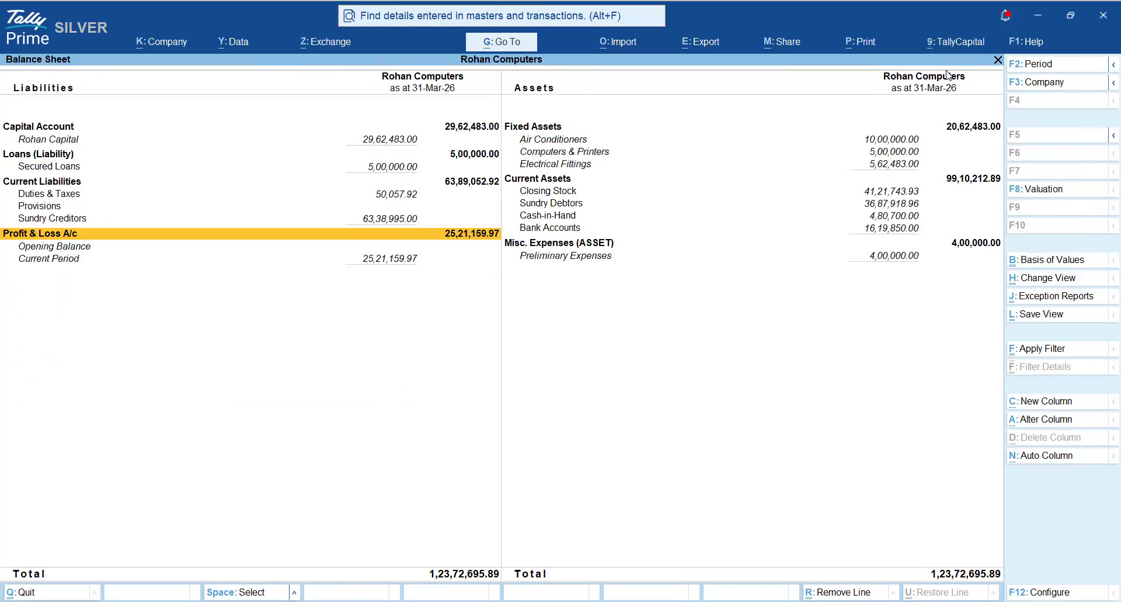
pyautogui.press('Right')
pyautogui.press('Down')
pyautogui.press('Up')
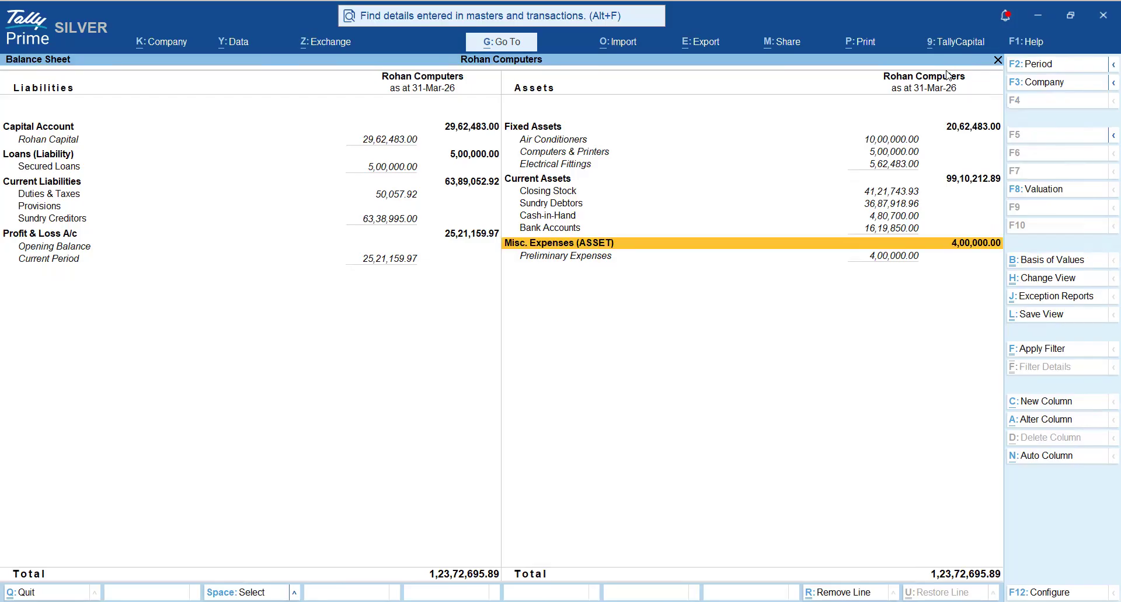
pyautogui.press('space')
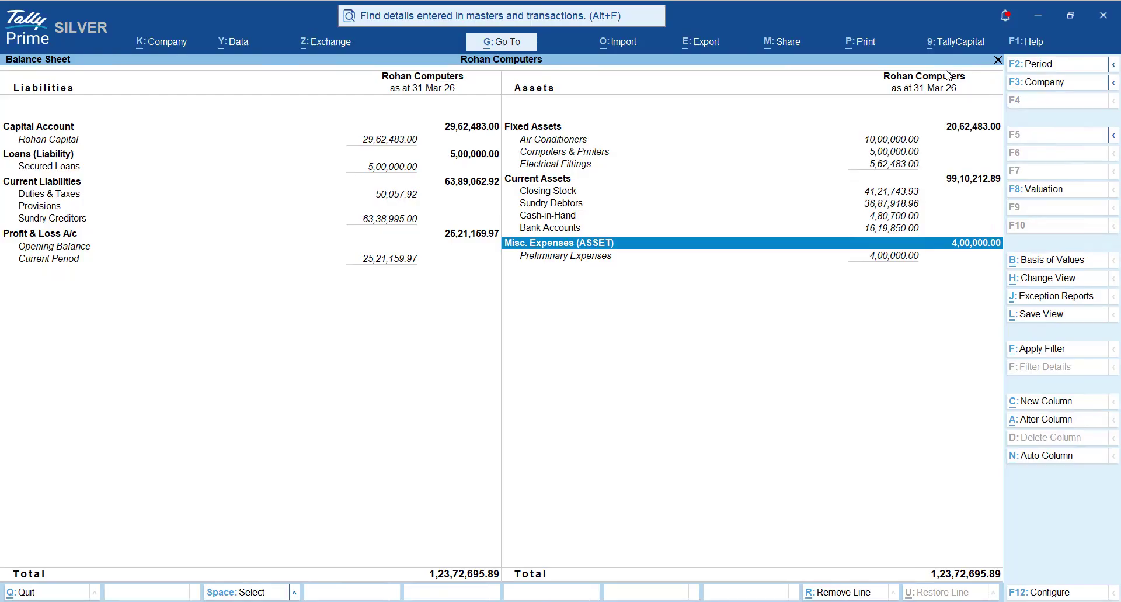
pyautogui.press('space')
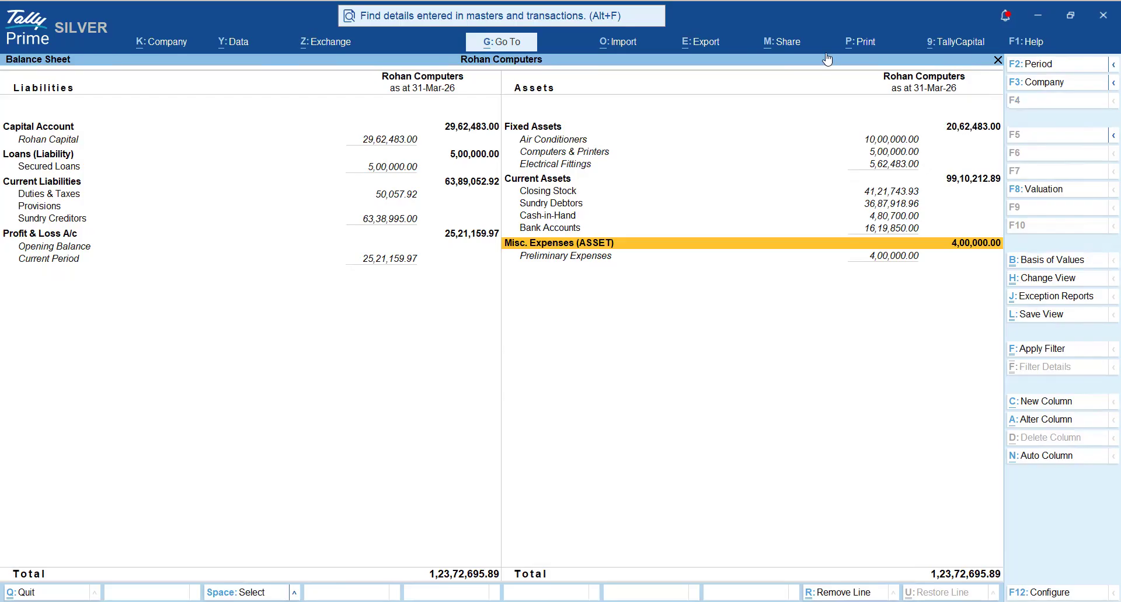
pyautogui.press('Escape')
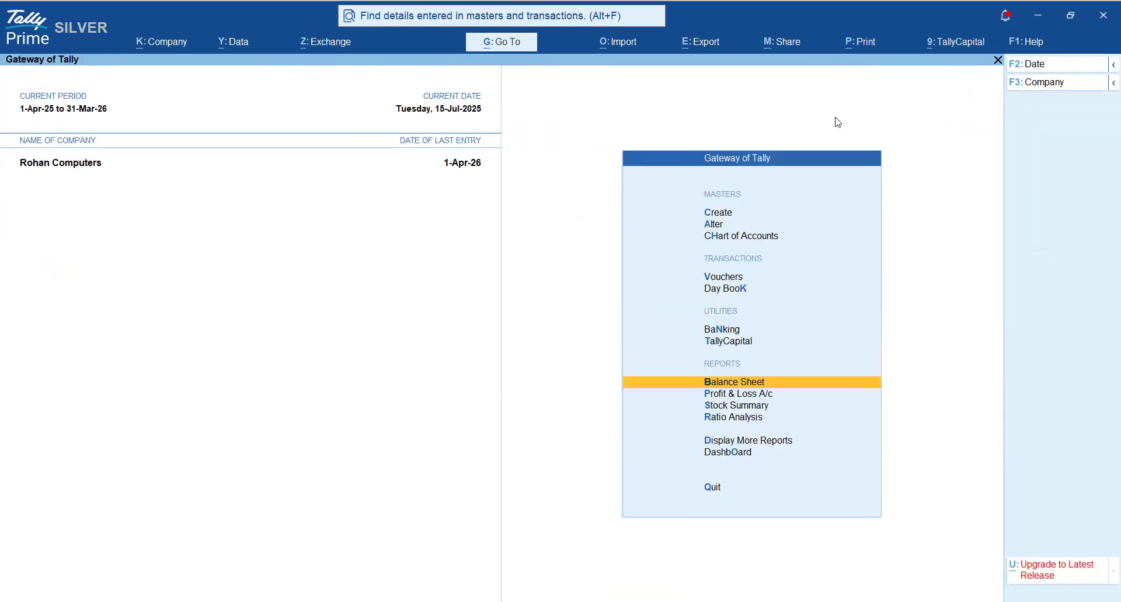
# - Switch to the Accounting Data Analysis document in Word and go to the Ch-04 heading on non-impacting voucher transactions
pyautogui.press('alt')
pyautogui.hotkey('alt', 'F2')
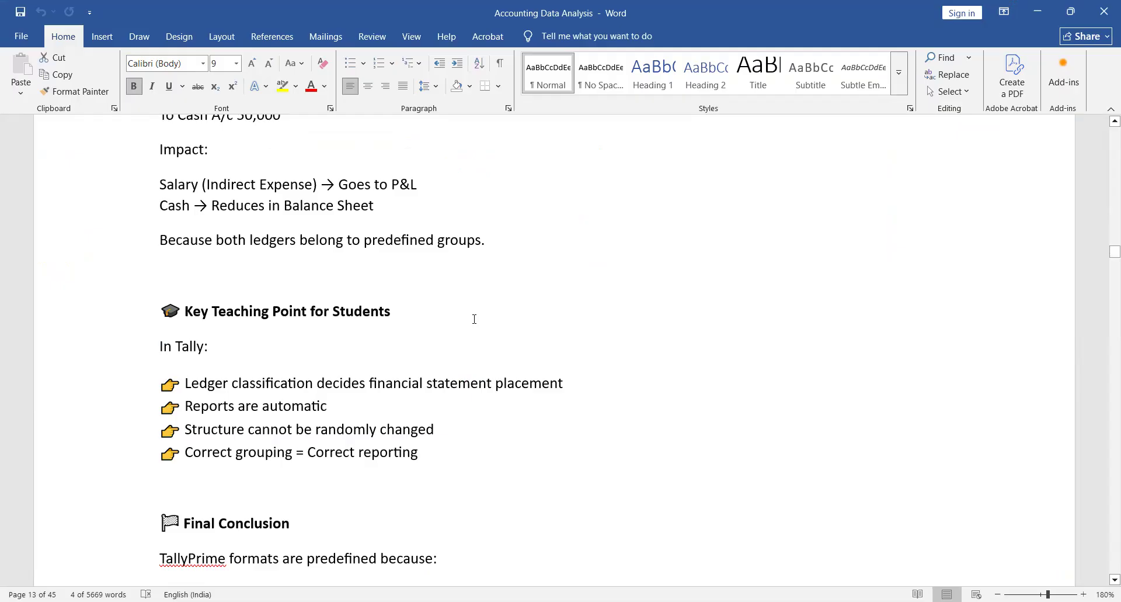
pyautogui.scroll(-6, 474, 319)
pyautogui.scroll(-10, 474, 319)
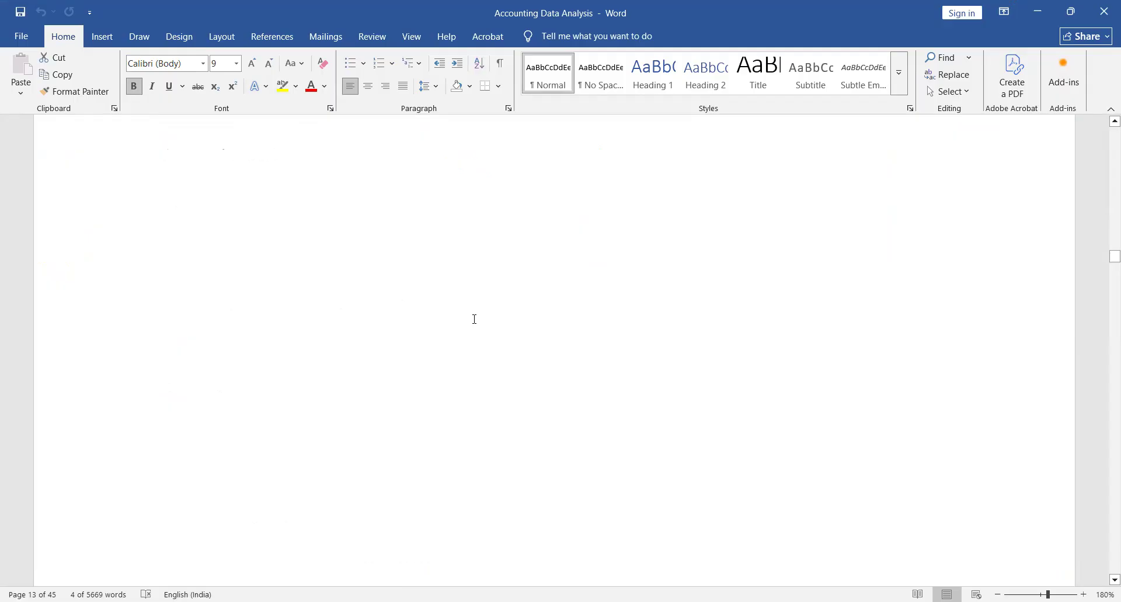
pyautogui.scroll(-1, 475, 319)
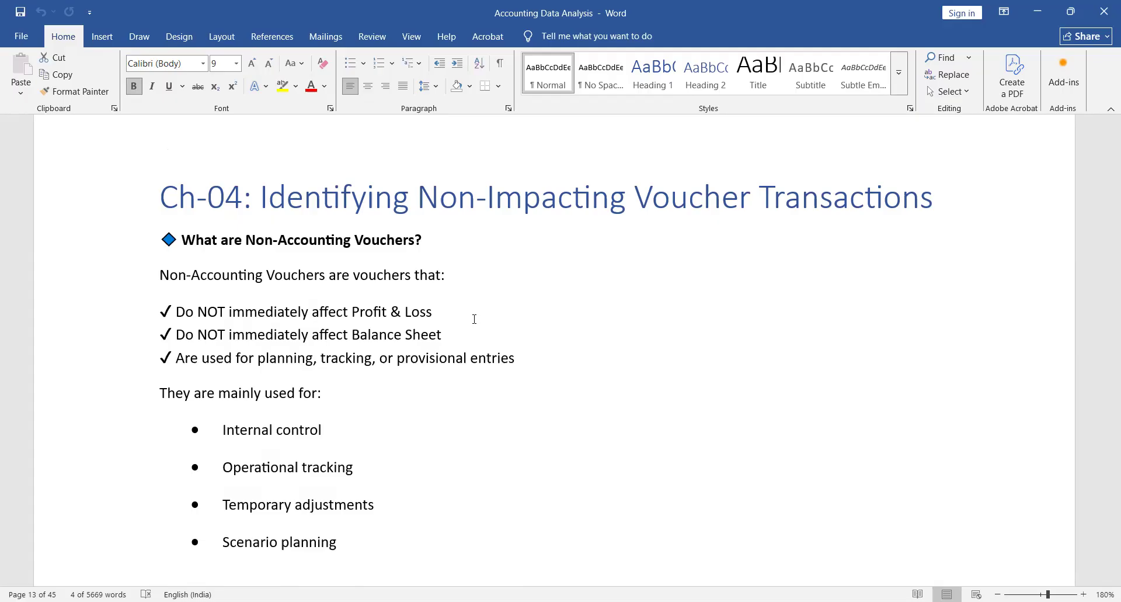
# - Page forward through the ledger grouping notes to the start of Ch-04: Identifying Non-Impacting Voucher Transactions
pyautogui.press('pagedown')
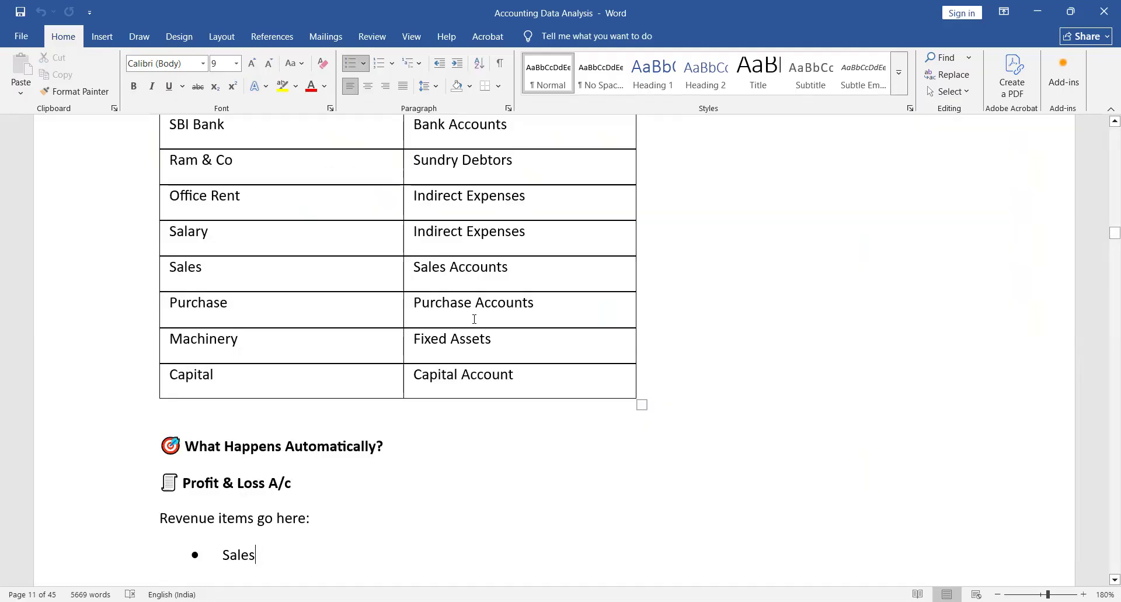
pyautogui.press('pagedown')
pyautogui.press('pagedown')
pyautogui.press('pagedown')
pyautogui.press('pagedown')
pyautogui.press('pagedown')
pyautogui.press('pagedown')
pyautogui.press('pagedown')
pyautogui.press('pagedown')
pyautogui.press('pagedown')
pyautogui.press('pagedown')
pyautogui.press('pagedown')
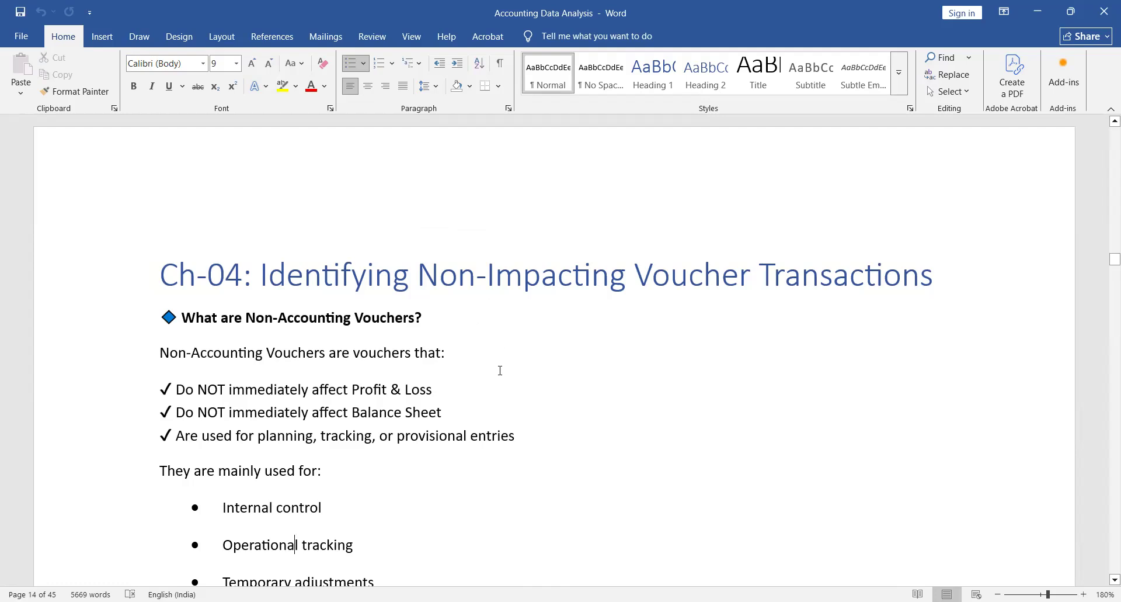
# - Read the Ch-04 notes on Memorandum Voucher, Reversing Journal and Optional Voucher, including the monthly profit reporting illustration
pyautogui.scroll(-4, 501, 354)
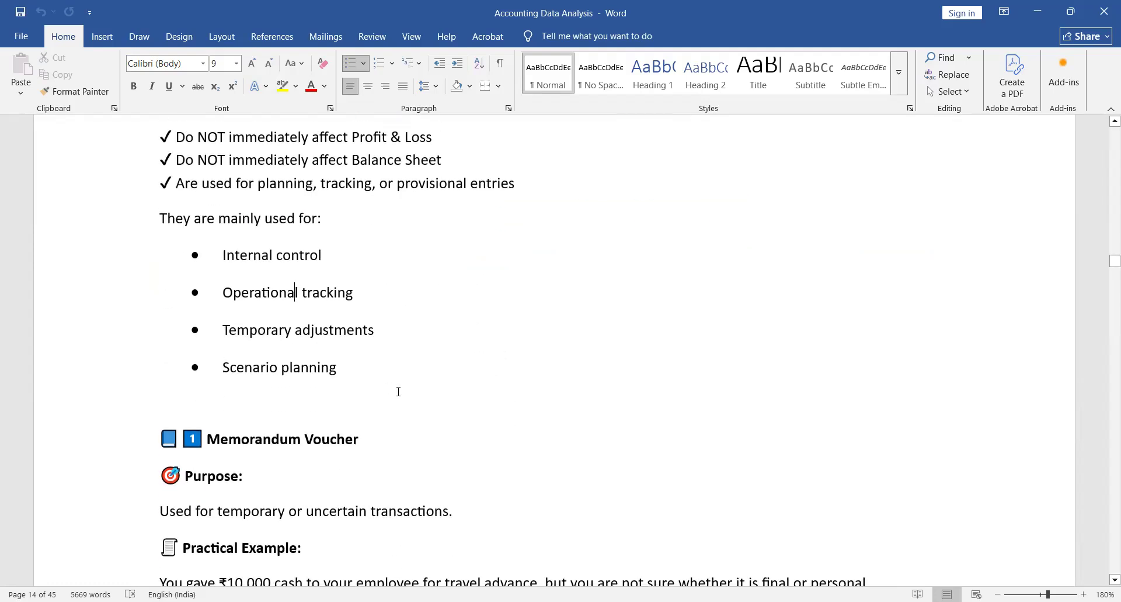
pyautogui.scroll(-3, 398, 391)
pyautogui.click(325, 254)
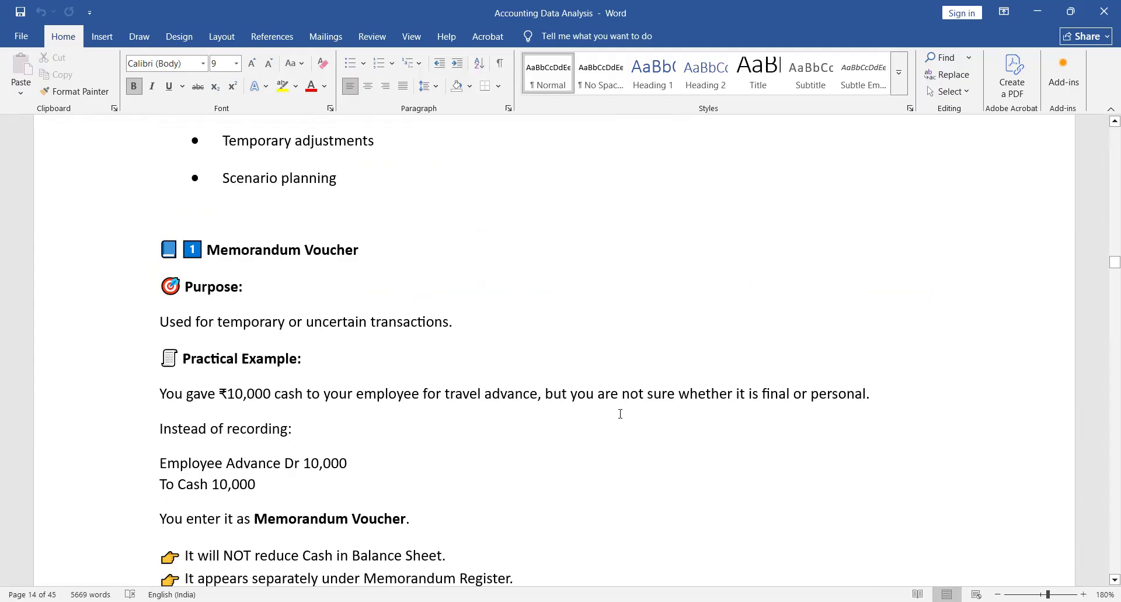
pyautogui.scroll(-3, 619, 414)
pyautogui.scroll(-2, 619, 414)
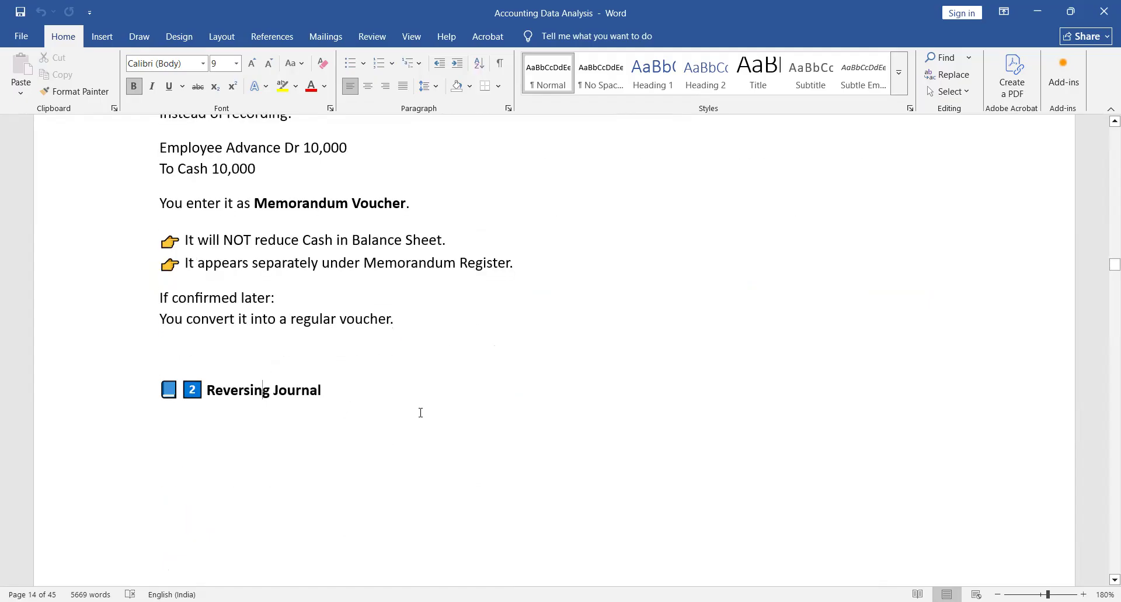
pyautogui.scroll(-3, 557, 431)
pyautogui.scroll(-5, 558, 430)
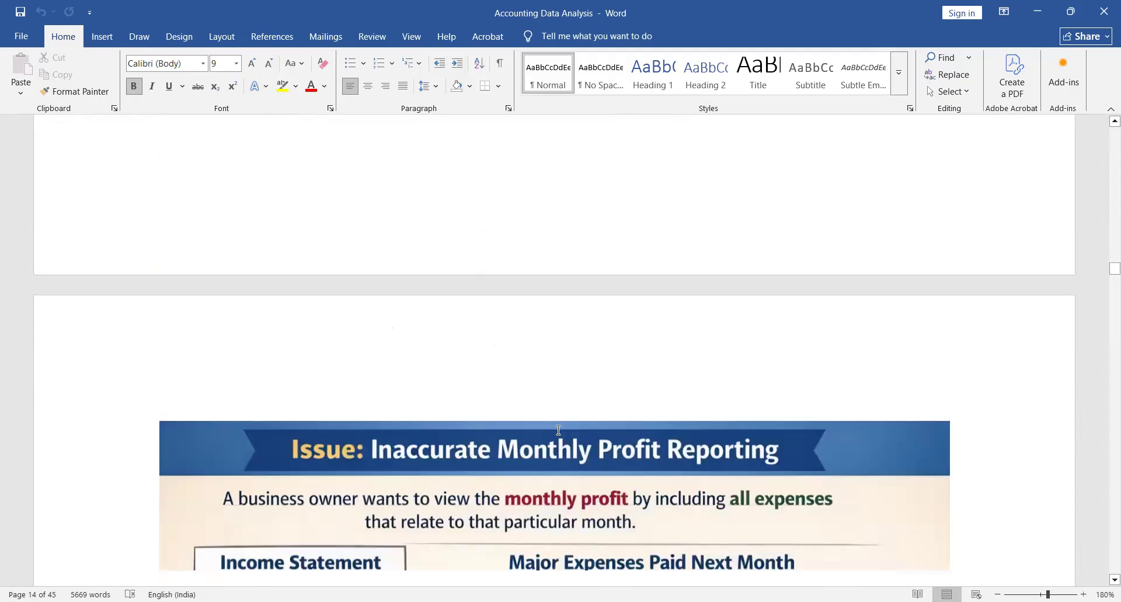
pyautogui.scroll(-15, 559, 430)
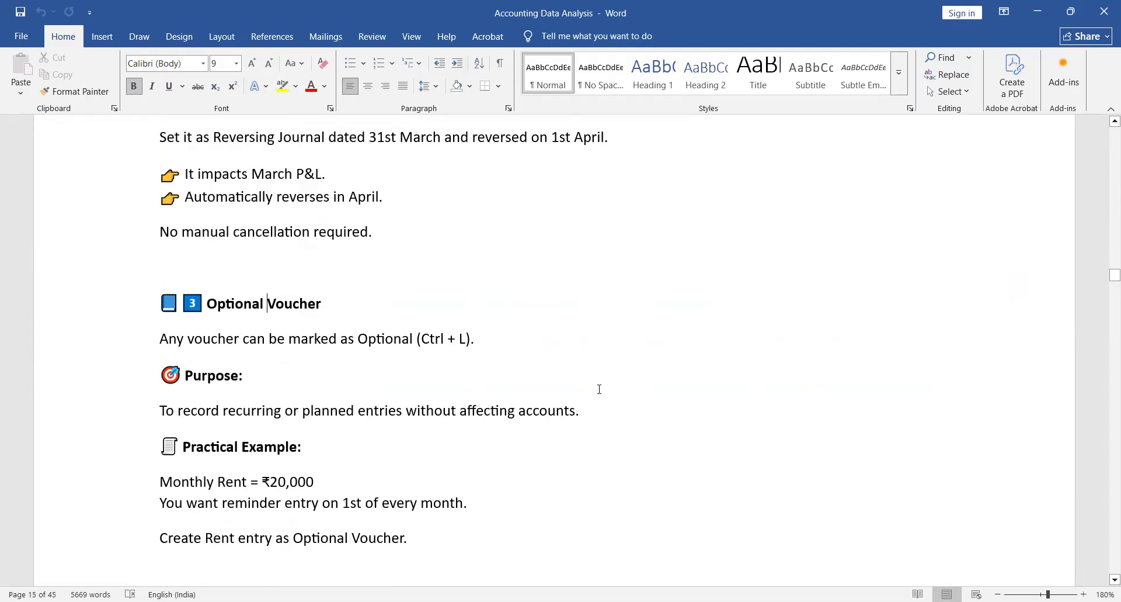
pyautogui.scroll(15, 599, 389)
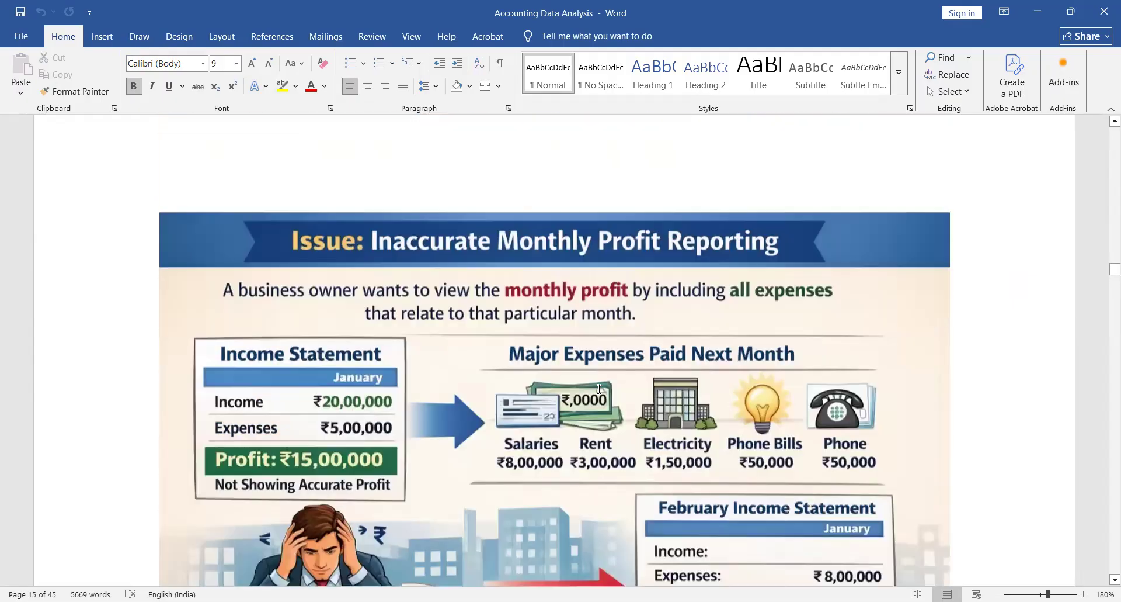
pyautogui.scroll(12, 600, 389)
pyautogui.scroll(8, 600, 389)
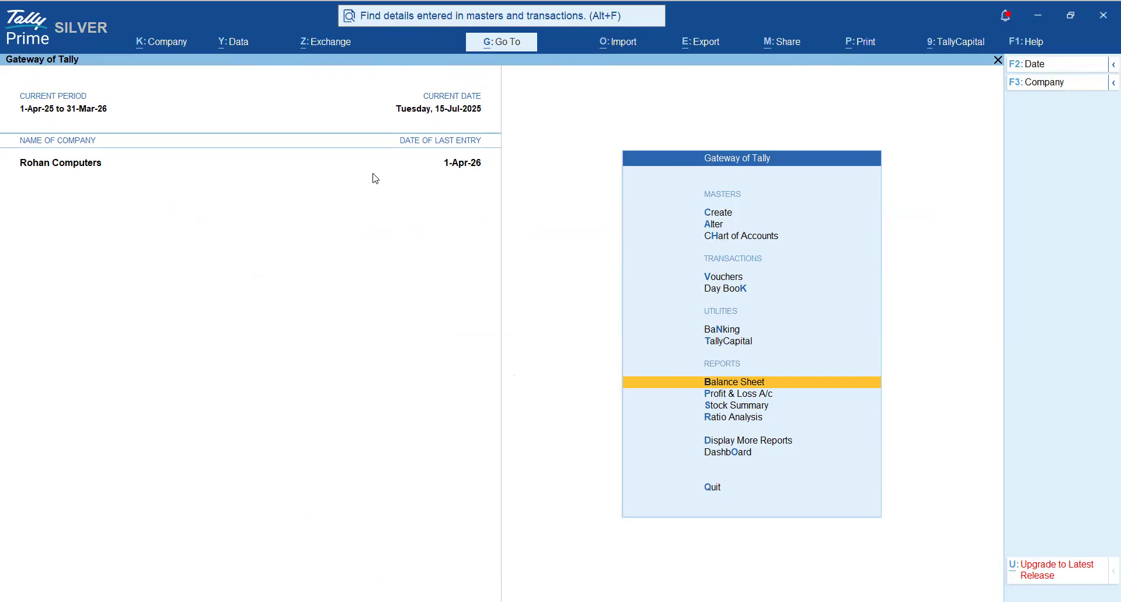
# - Switch back to TallyPrime and open the Exception Reports for Rohan Computers
pyautogui.press('Down')
pyautogui.press('Down')
pyautogui.press('Down')
pyautogui.press('Down')
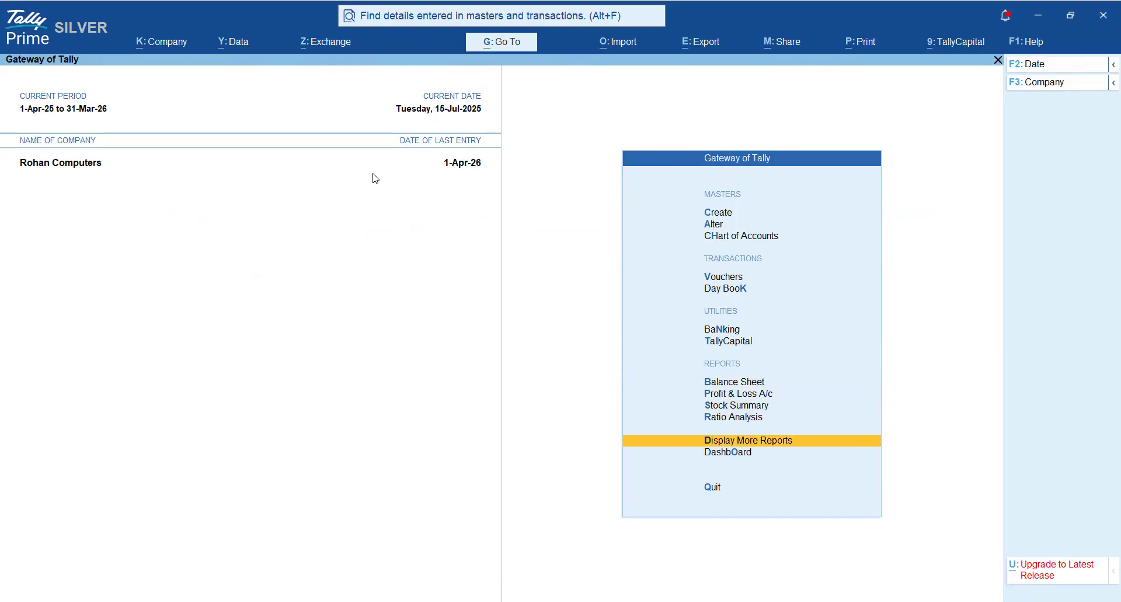
pyautogui.press('Return')
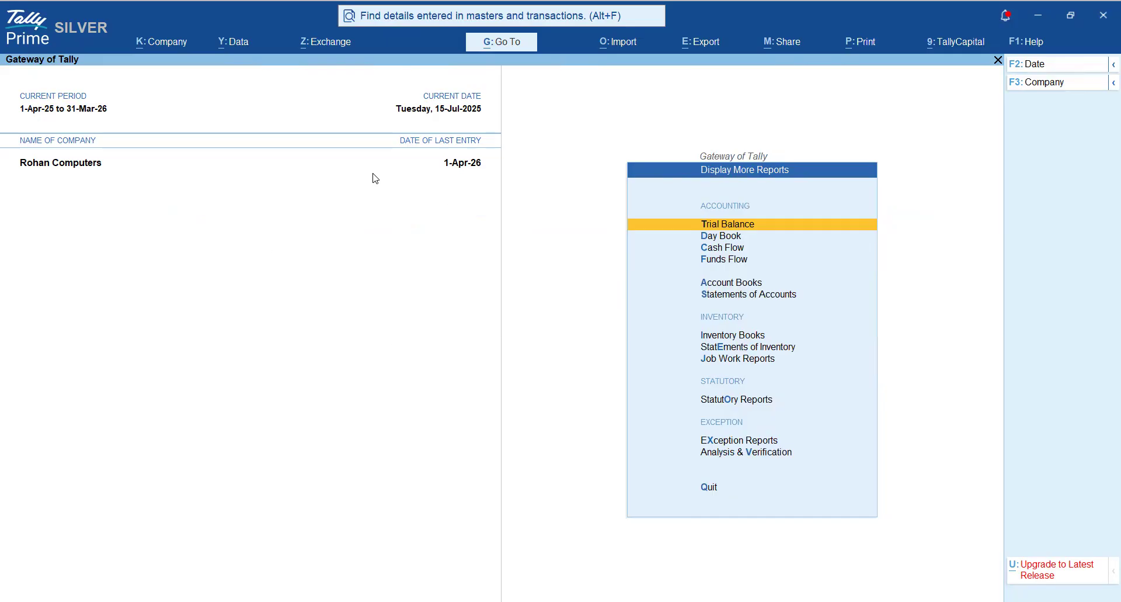
pyautogui.press('Down')
pyautogui.press('Down')
pyautogui.press('Down')
pyautogui.press('Down')
pyautogui.press('Down')
pyautogui.press('Down')
pyautogui.press('Down')
pyautogui.press('Down')
pyautogui.press('Down')
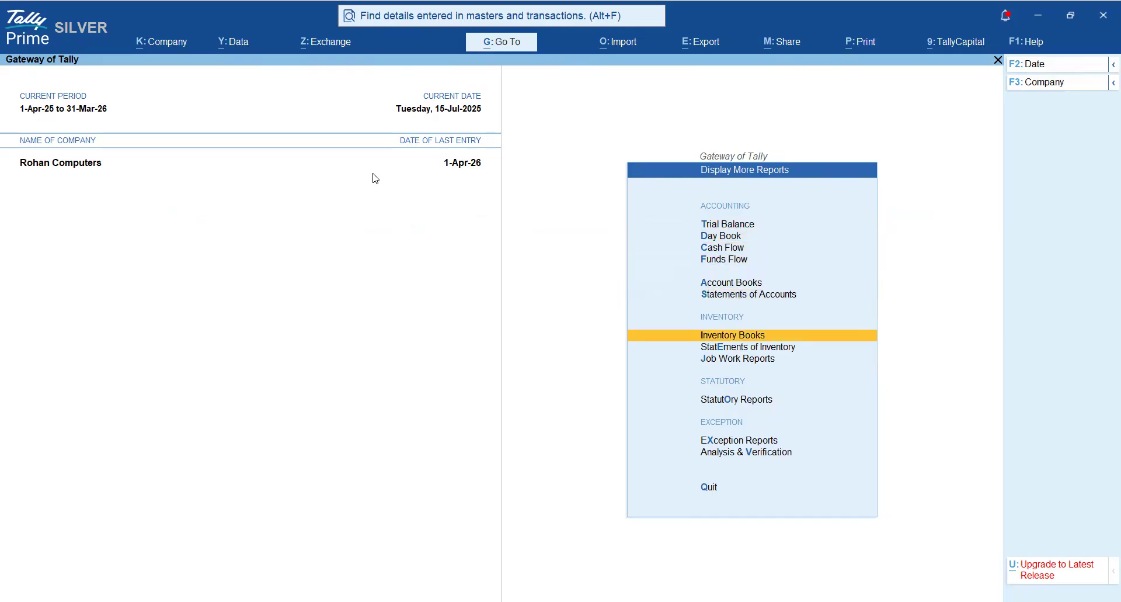
pyautogui.press('Down')
pyautogui.press('Down')
pyautogui.press('Up')
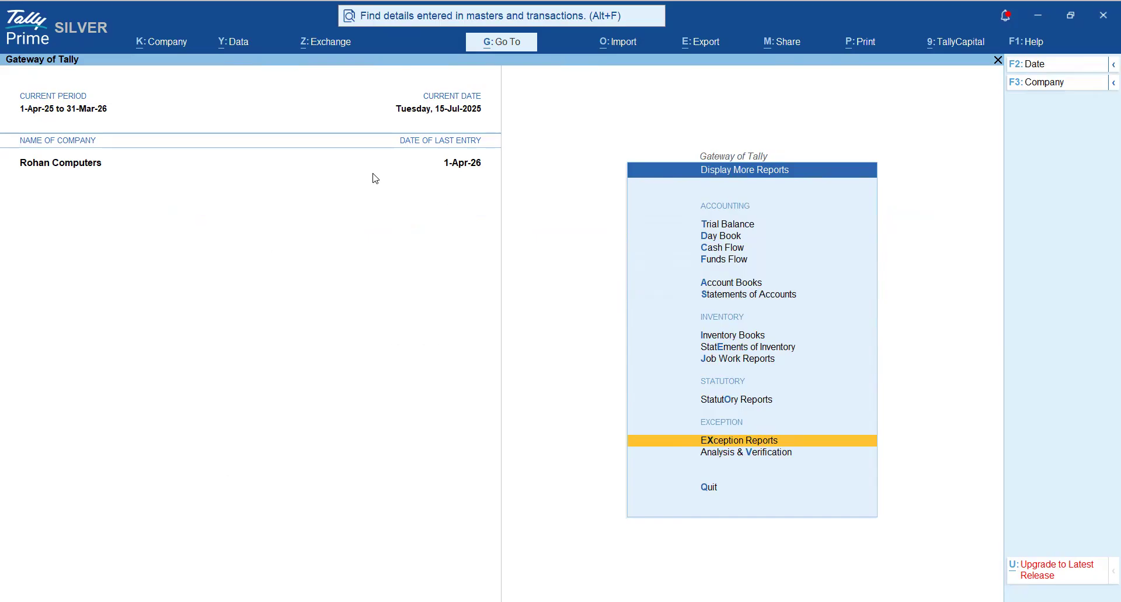
pyautogui.press('Return')
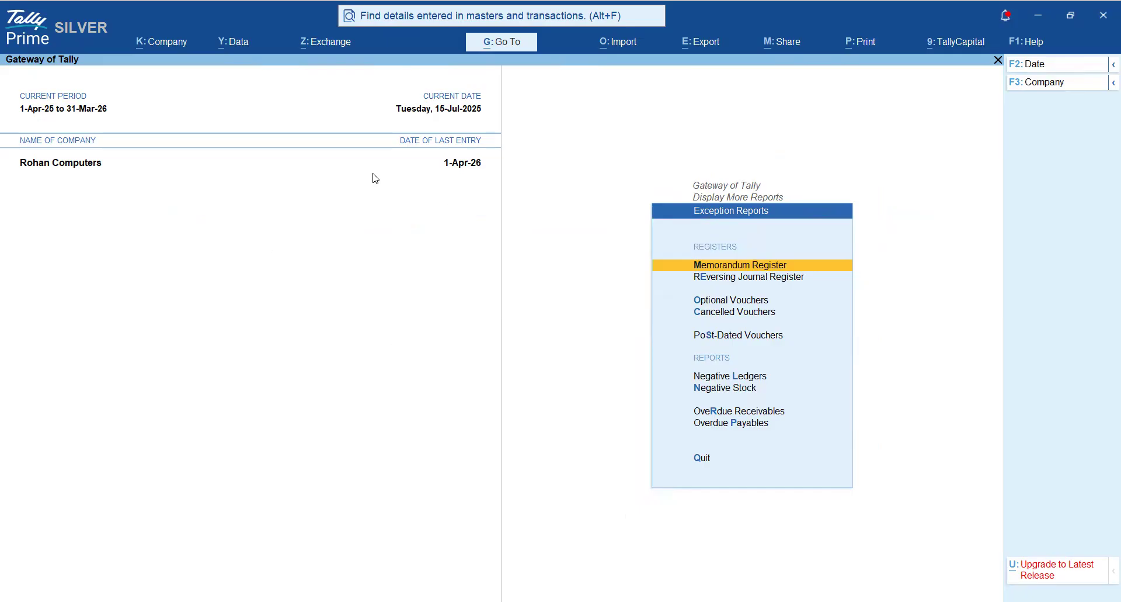
# - Go through the Memorandum Register, Reversing Journal Register and Optional Vouchers entries, ending on Memorandum Register
pyautogui.press('Down')
pyautogui.press('Down')
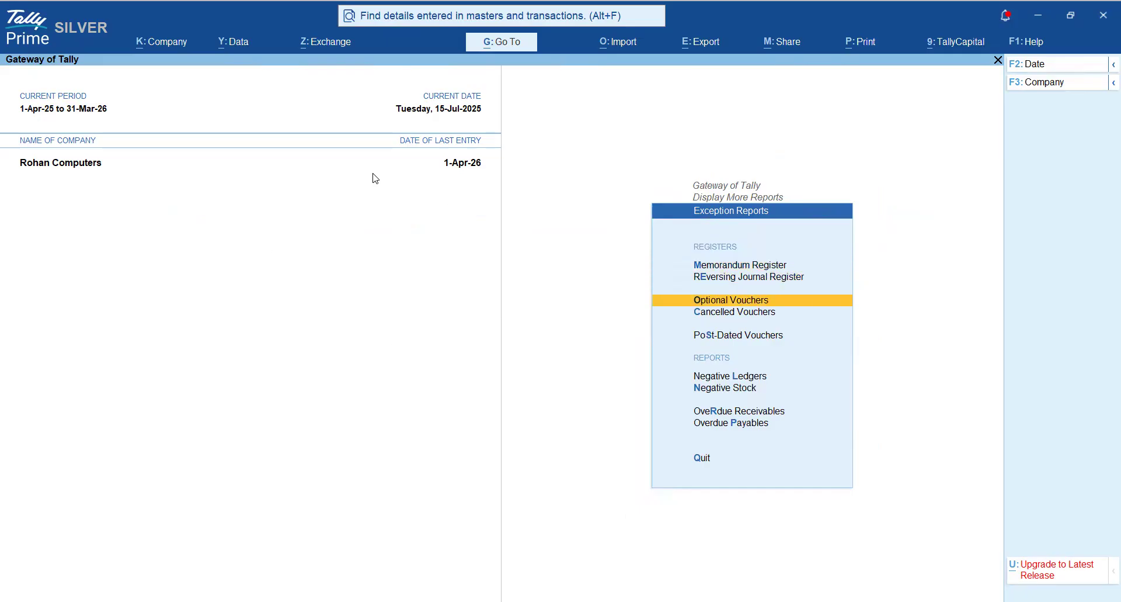
pyautogui.press('Up')
pyautogui.press('Up')
pyautogui.press('Down')
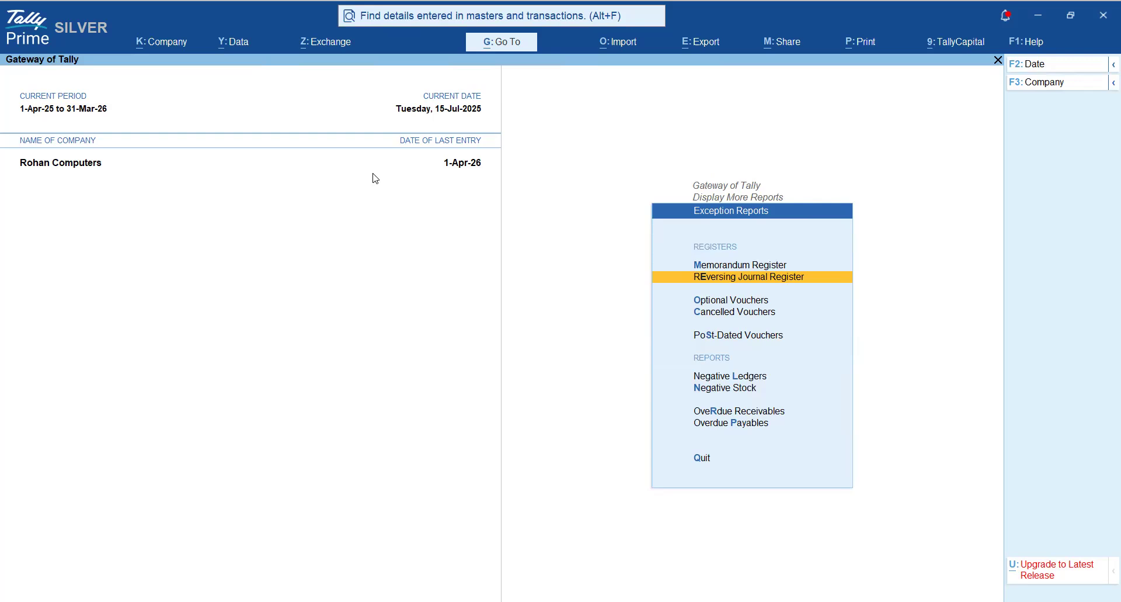
pyautogui.press('Down')
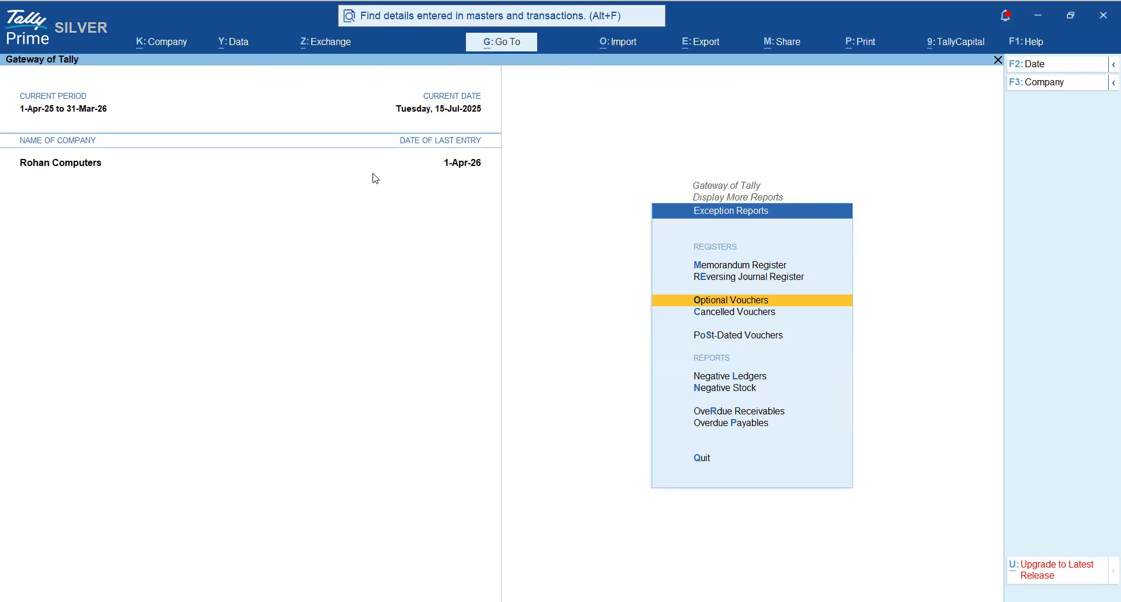
pyautogui.press('Up')
pyautogui.press('Up')
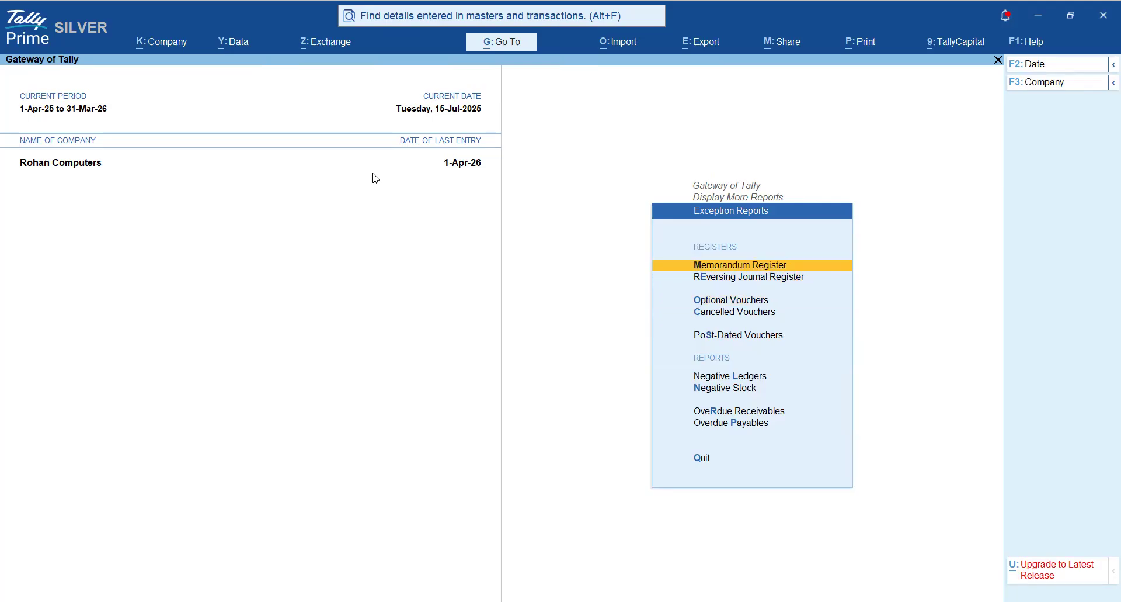
# - Open the Memorandum Register's March voucher list and set its period to 1-4-2025 through 31-3-2026
pyautogui.press('Return')
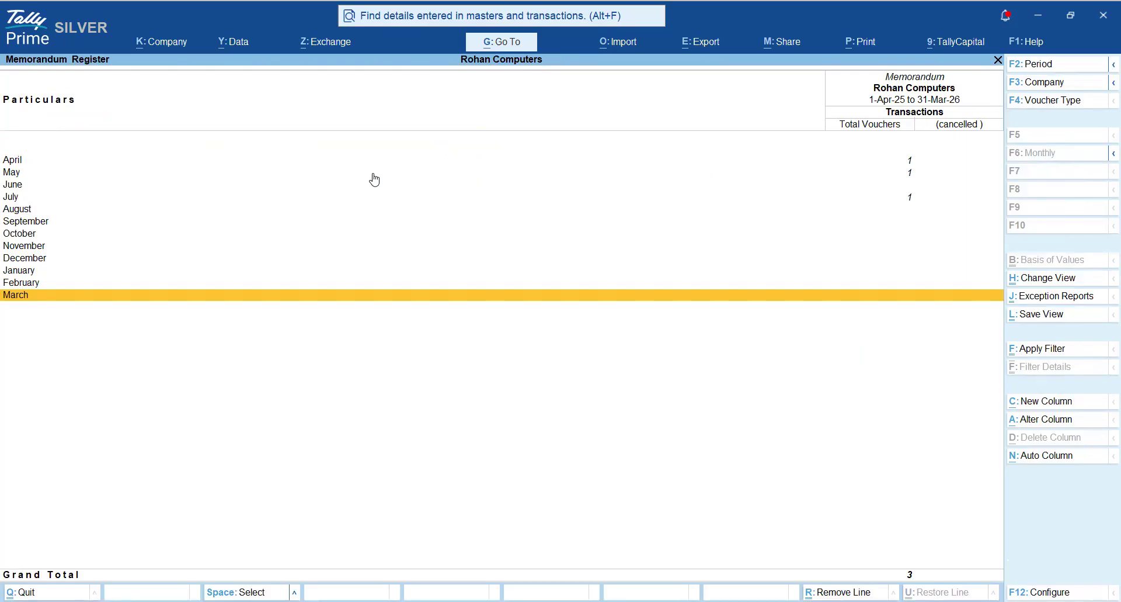
pyautogui.press('Return')
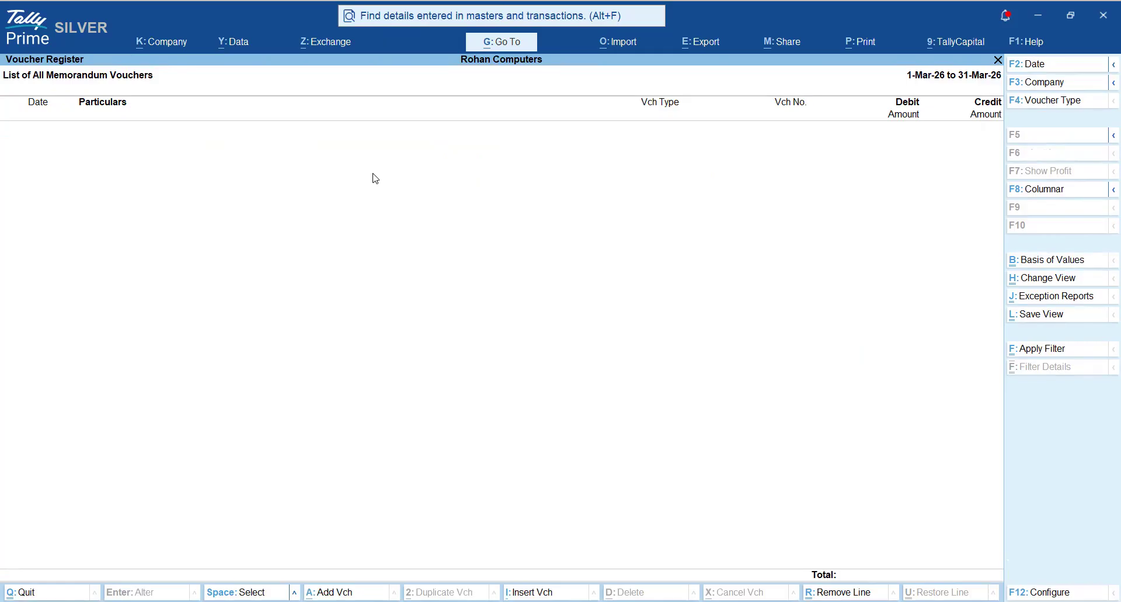
pyautogui.press('F2')
pyautogui.press('Escape')
pyautogui.hotkey('alt', 'F2')
pyautogui.write('1.4')
pyautogui.press('Return')
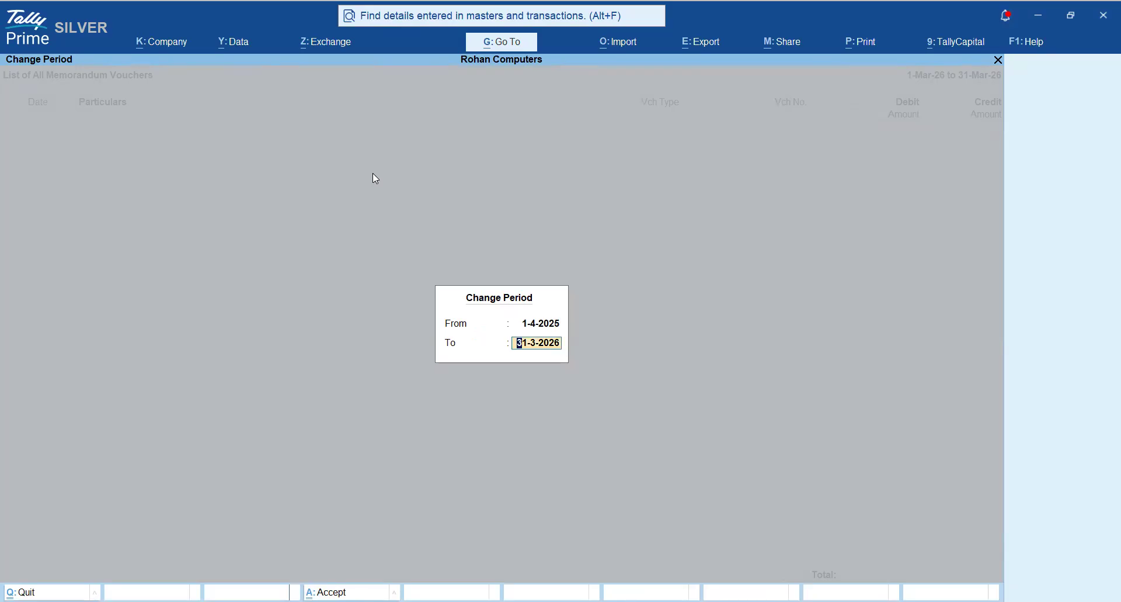
pyautogui.press('Return')
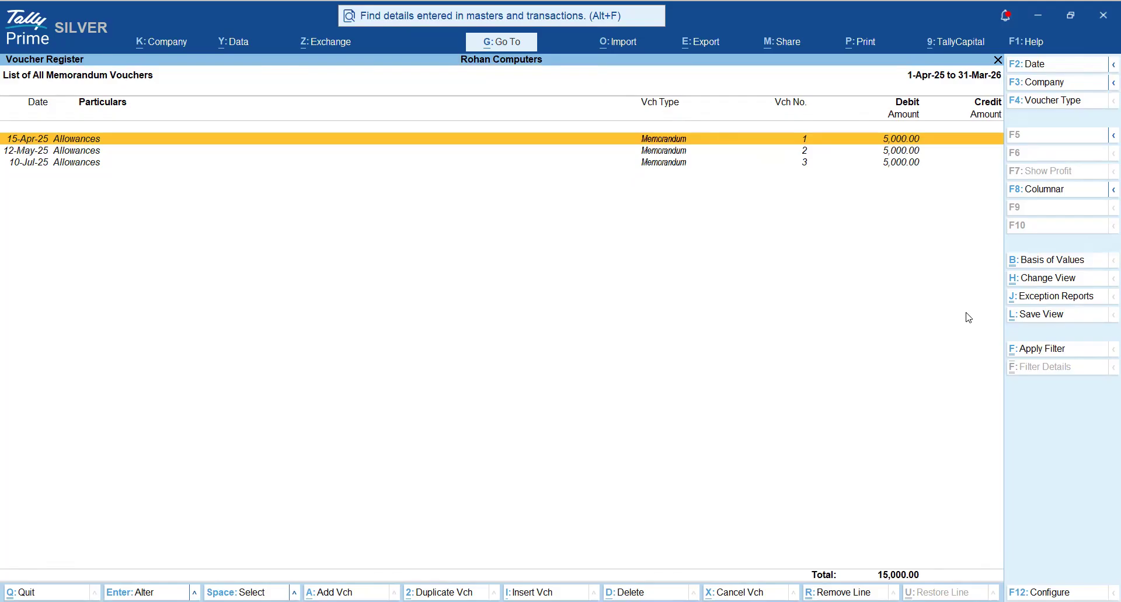
# - Jump to the Profit & Loss A/c report and expand Indirect Expenses into its ledgers
pyautogui.press('alt')
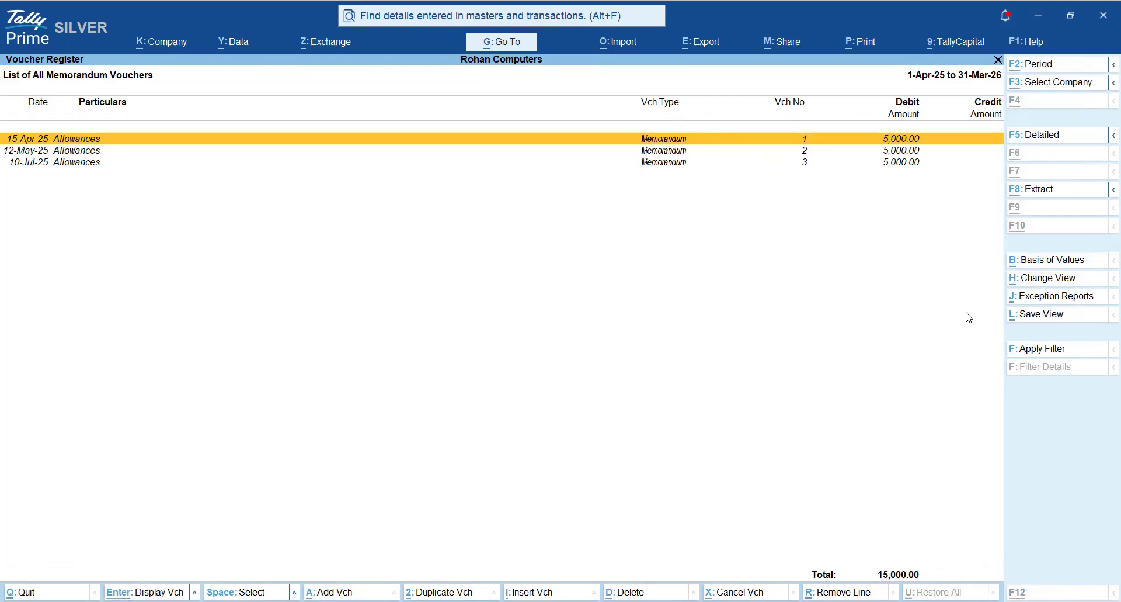
pyautogui.hotkey('alt', 'g')
pyautogui.write('Pro')
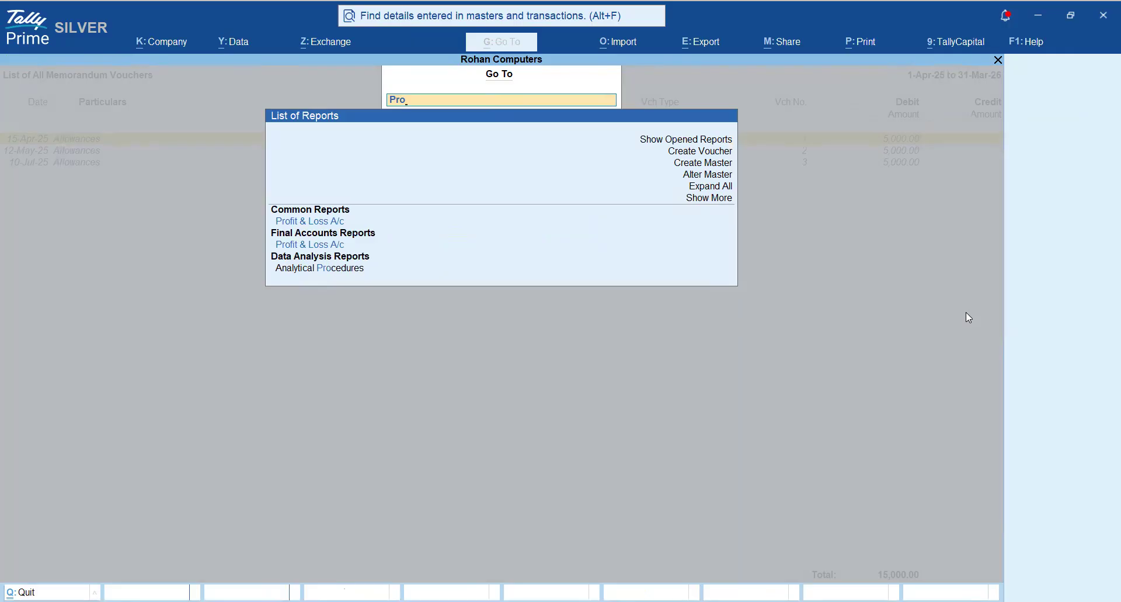
pyautogui.press('Down')
pyautogui.press('Return')
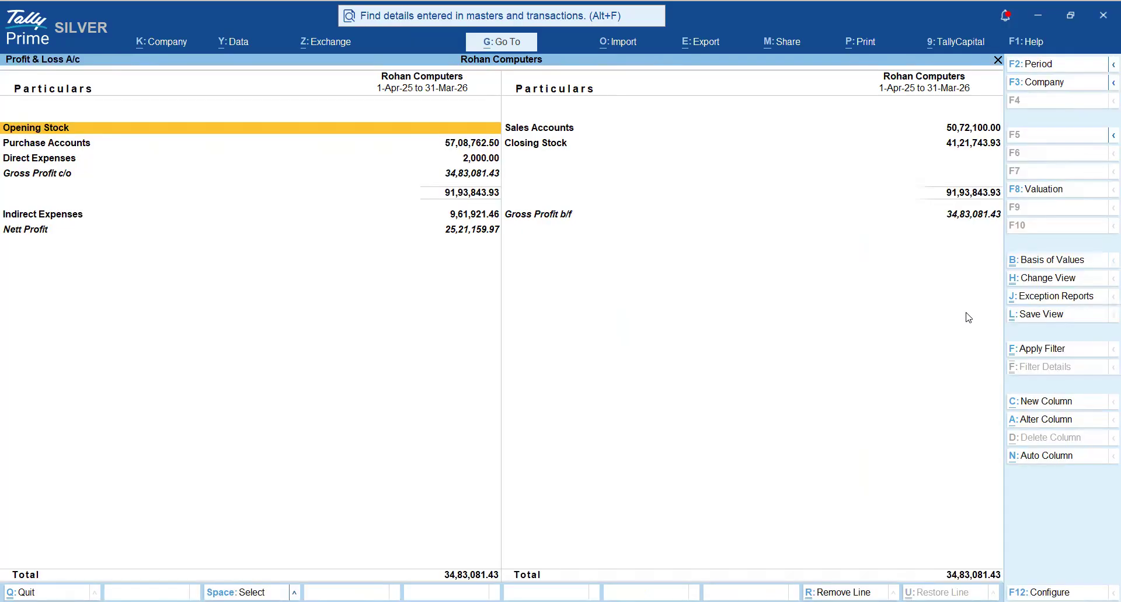
pyautogui.press('Down')
pyautogui.press('Down')
pyautogui.press('Down')
pyautogui.press('Down')
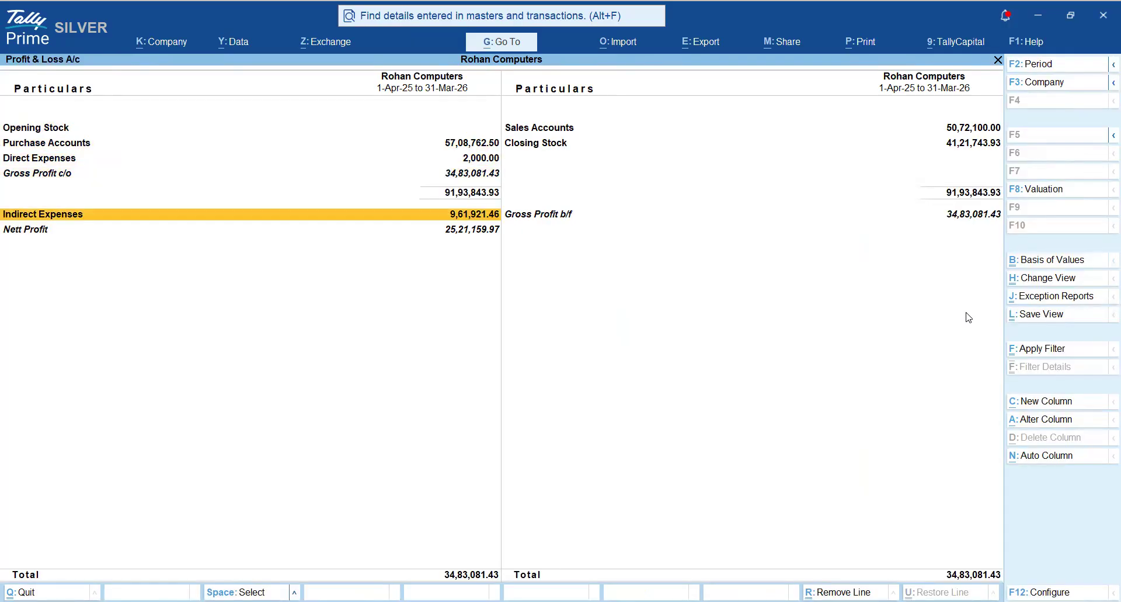
pyautogui.hotkey('shift', 'Return')
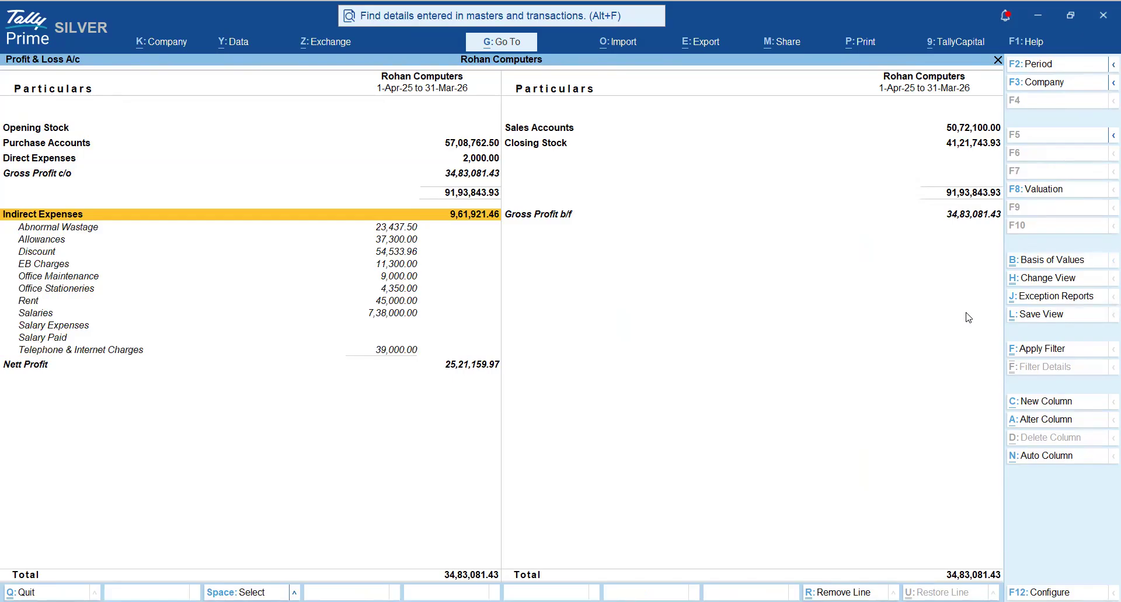
# - Find Allowances among the Indirect Expenses ledgers and drill into its March vouchers
pyautogui.press('Down')
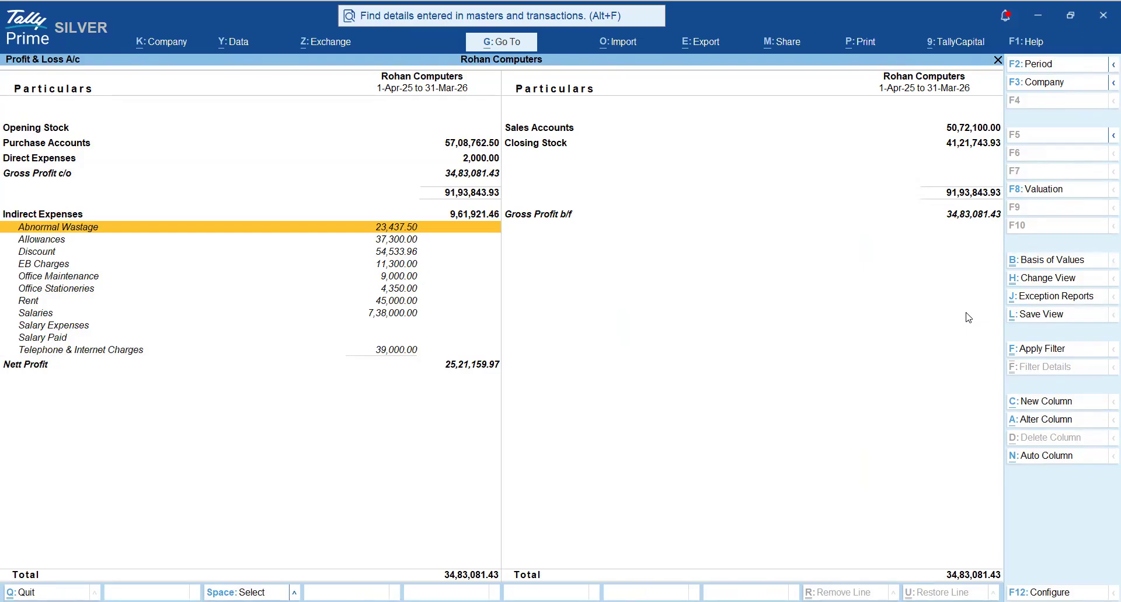
pyautogui.press('Down')
pyautogui.press('Down')
pyautogui.press('Down')
pyautogui.press('Down')
pyautogui.press('Down')
pyautogui.press('Down')
pyautogui.press('Up')
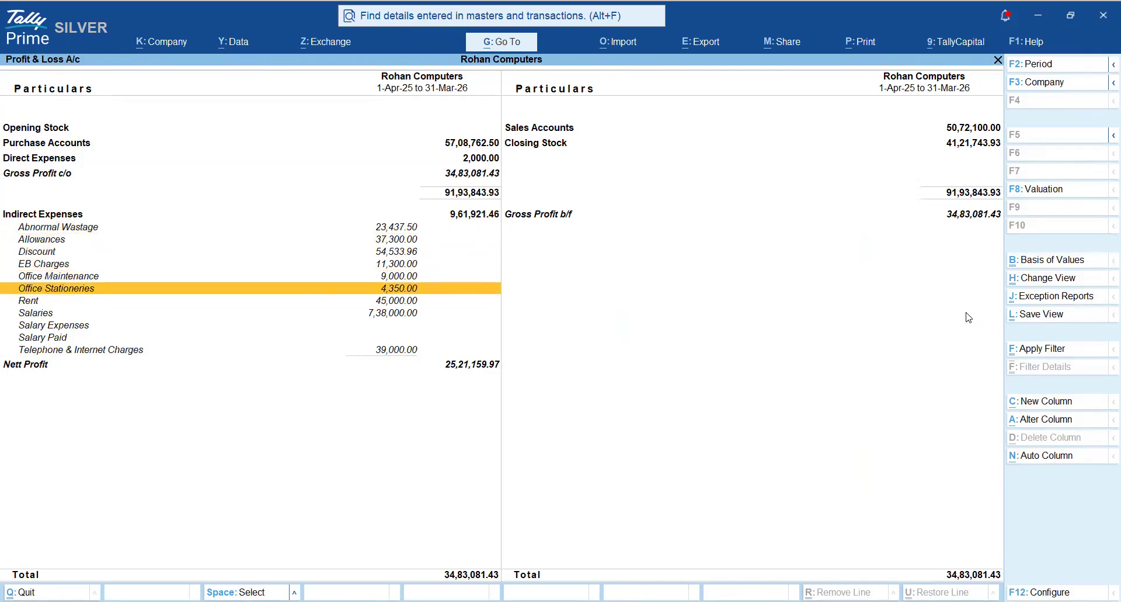
pyautogui.press('Up')
pyautogui.press('Up')
pyautogui.press('Up')
pyautogui.press('Up')
pyautogui.press('Return')
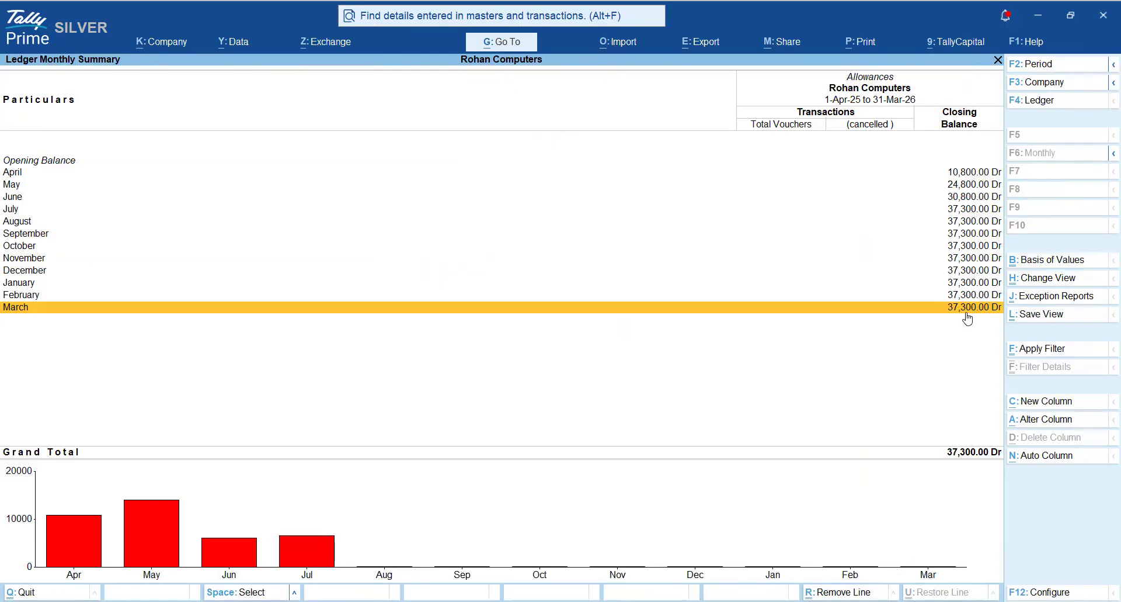
pyautogui.click(967, 313)
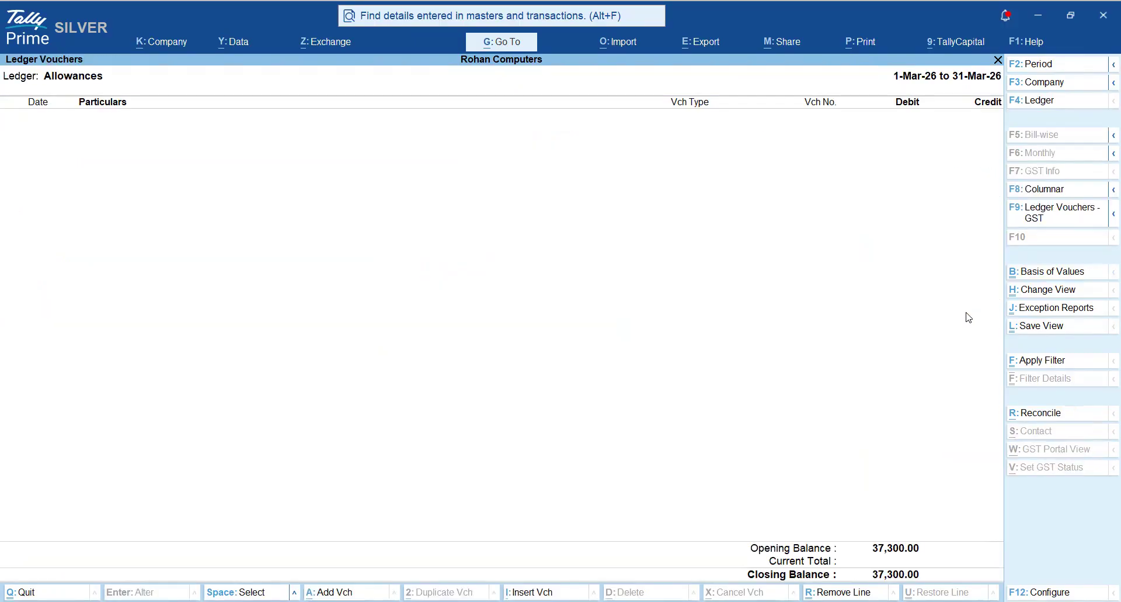
# - Change the Allowances ledger voucher period to 1-Apr-25 through 31-Mar-26
pyautogui.press('F2')
pyautogui.press('space')
pyautogui.press('Return')
pyautogui.press('space')
pyautogui.press('Return')
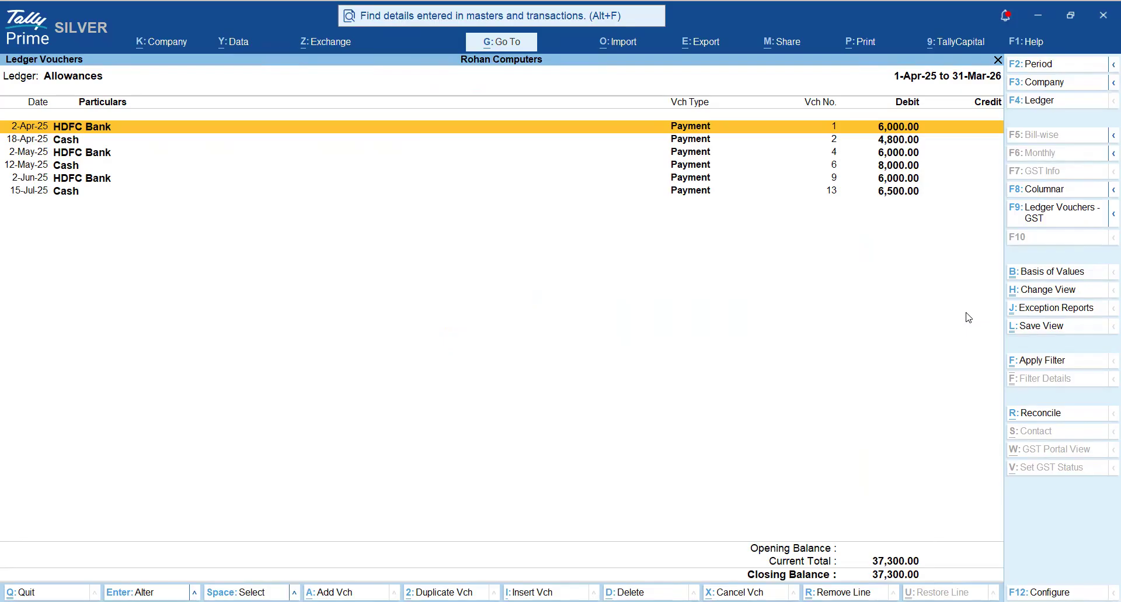
# - Highlight the Allowances ledger's payment vouchers from 2-Apr-25 to 15-Jul-25 for review and clear the highlighting
pyautogui.hotkey('shift', 'Down')
pyautogui.hotkey('shift', 'Down')
pyautogui.hotkey('shift', 'Down')
pyautogui.hotkey('shift', 'Down')
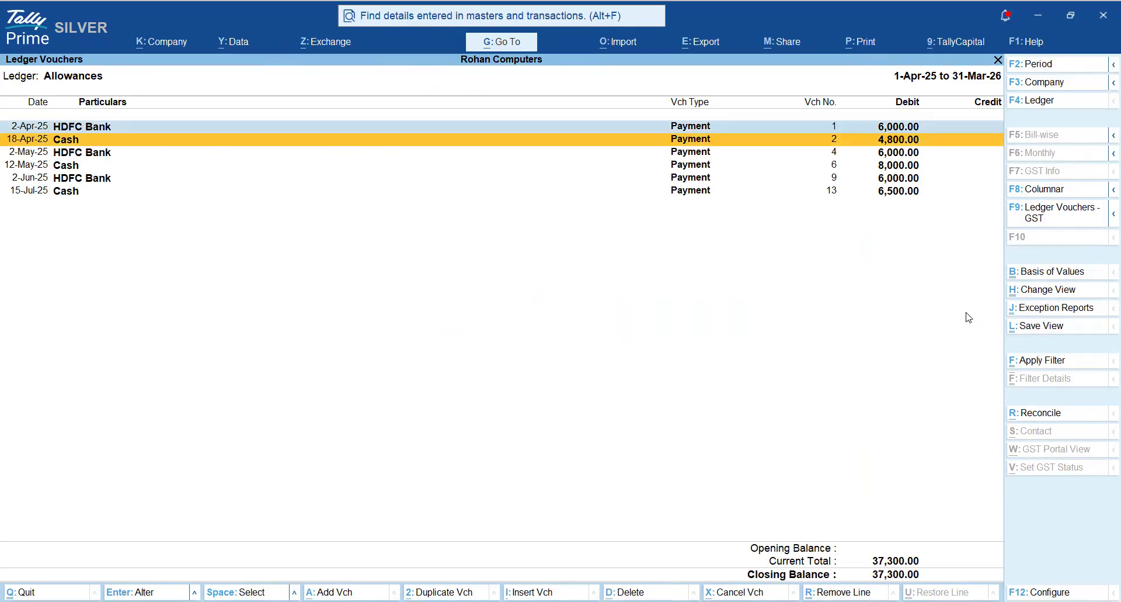
pyautogui.hotkey('shift', 'Down')
pyautogui.press('Up')
pyautogui.press('Up')
pyautogui.press('Up')
pyautogui.press('Up')
pyautogui.press('Up')
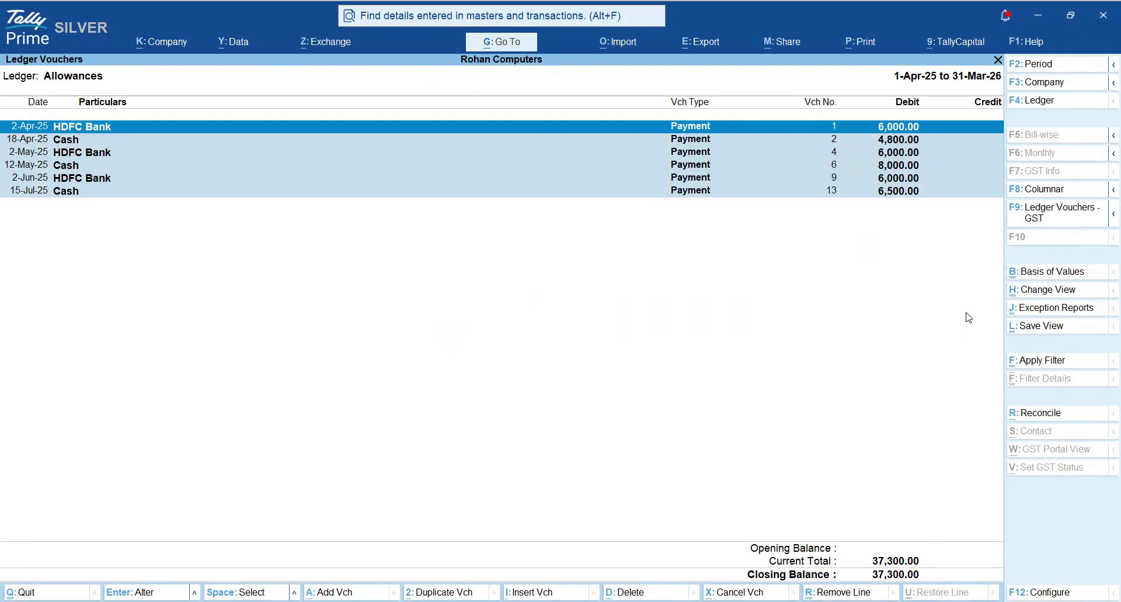
pyautogui.hotkey('shift', 'Down')
pyautogui.hotkey('shift', 'Down')
pyautogui.hotkey('shift', 'Down')
pyautogui.hotkey('shift', 'Down')
pyautogui.hotkey('shift', 'Down')
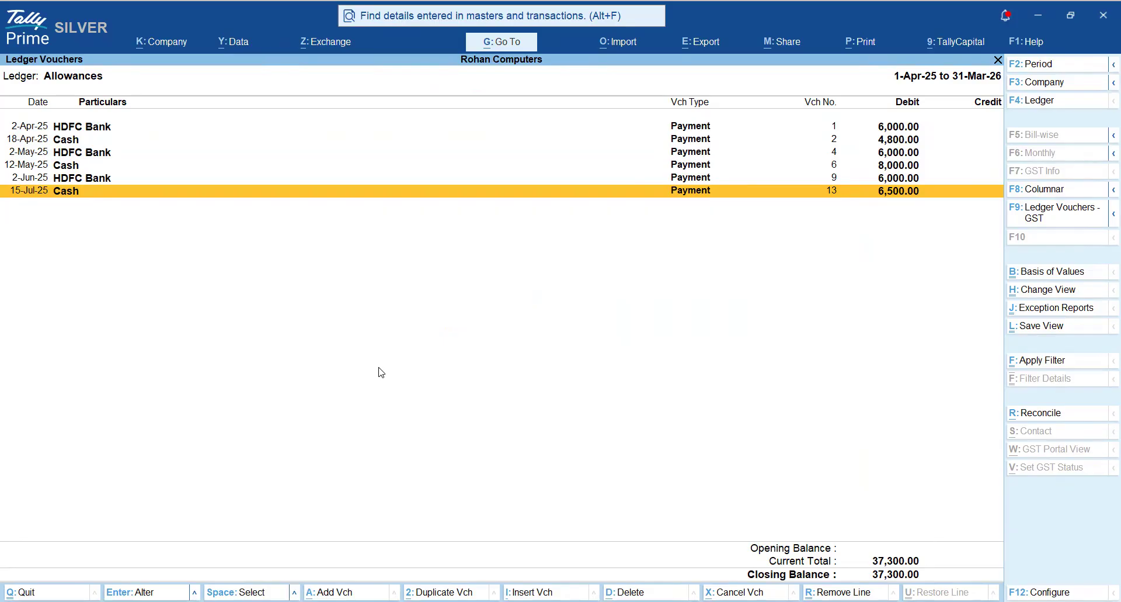
# - Close the Allowances ledger and the Profit & Loss A/c to return to the memorandum voucher list
pyautogui.press('F6')
pyautogui.press('Escape')
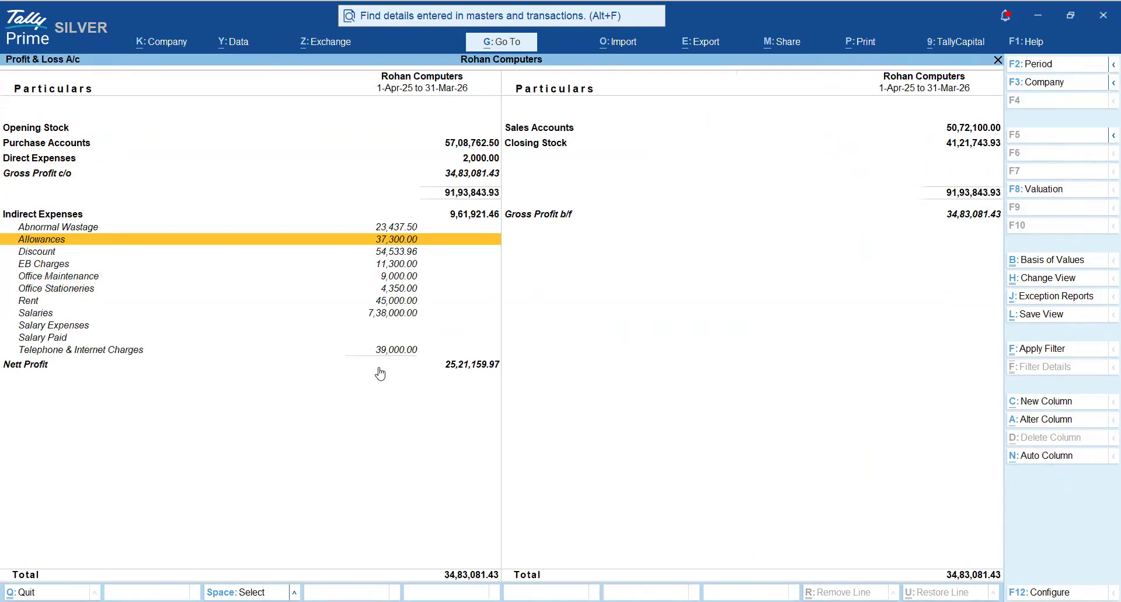
pyautogui.press('Escape')
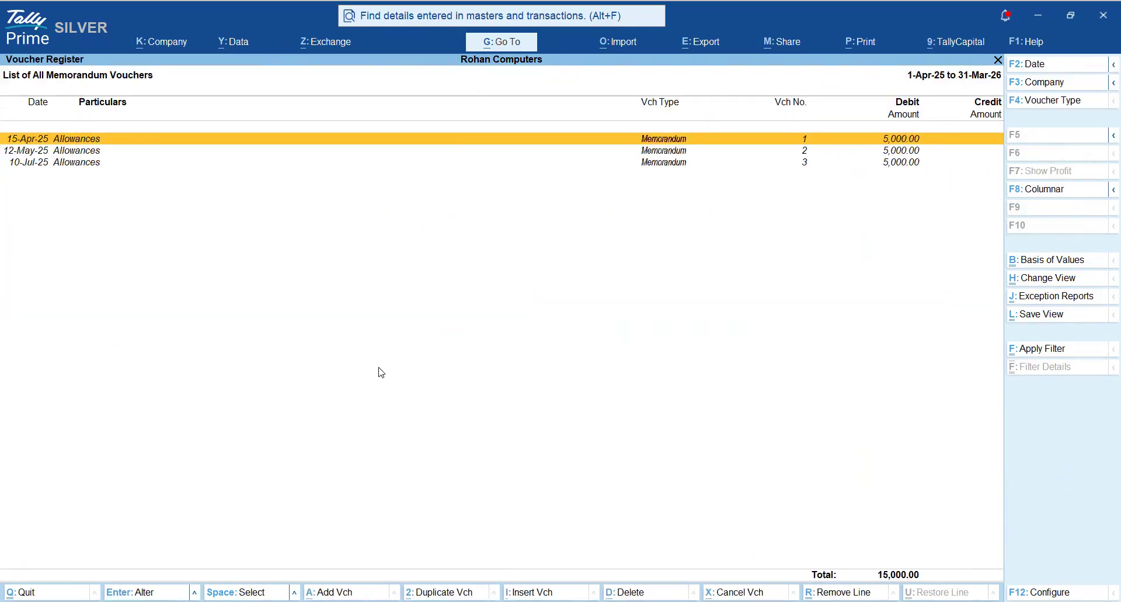
# - Mark the three Allowances memorandum vouchers one by one and clear their selection again
pyautogui.press('space')
pyautogui.press('Down')
pyautogui.press('space')
pyautogui.press('Down')
pyautogui.press('space')
pyautogui.press('Up')
pyautogui.press('Up')
pyautogui.press('space')
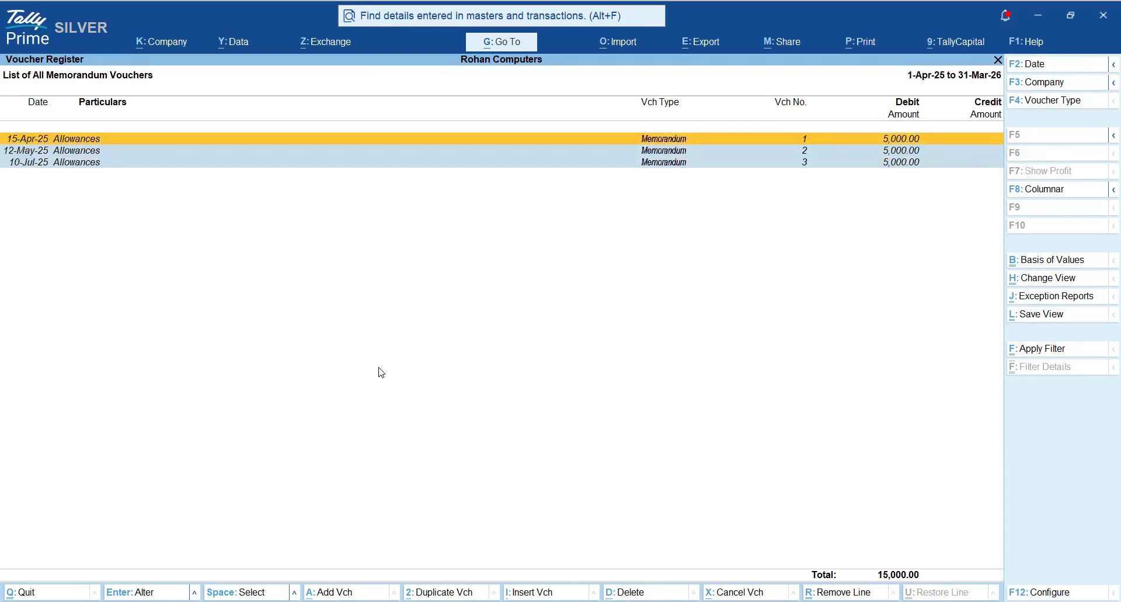
pyautogui.press('Down')
pyautogui.press('space')
pyautogui.press('Down')
pyautogui.press('space')
pyautogui.press('Up')
pyautogui.press('Up')
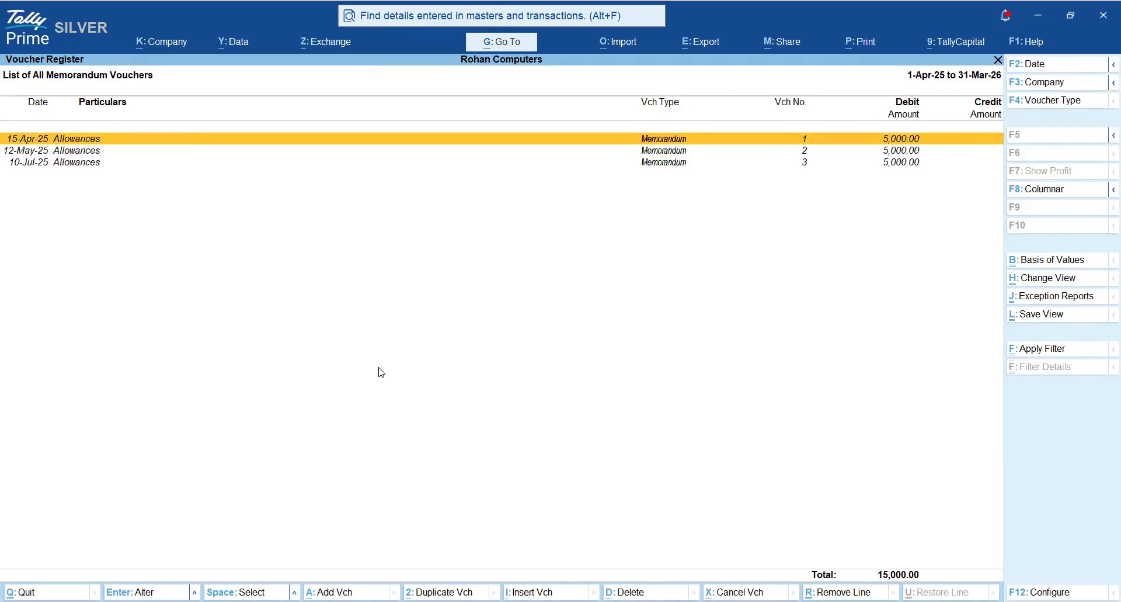
# - Open memorandum voucher No. 1 dated 15-Apr-25 and go through its date, ledger and amount fields
pyautogui.press('Return')
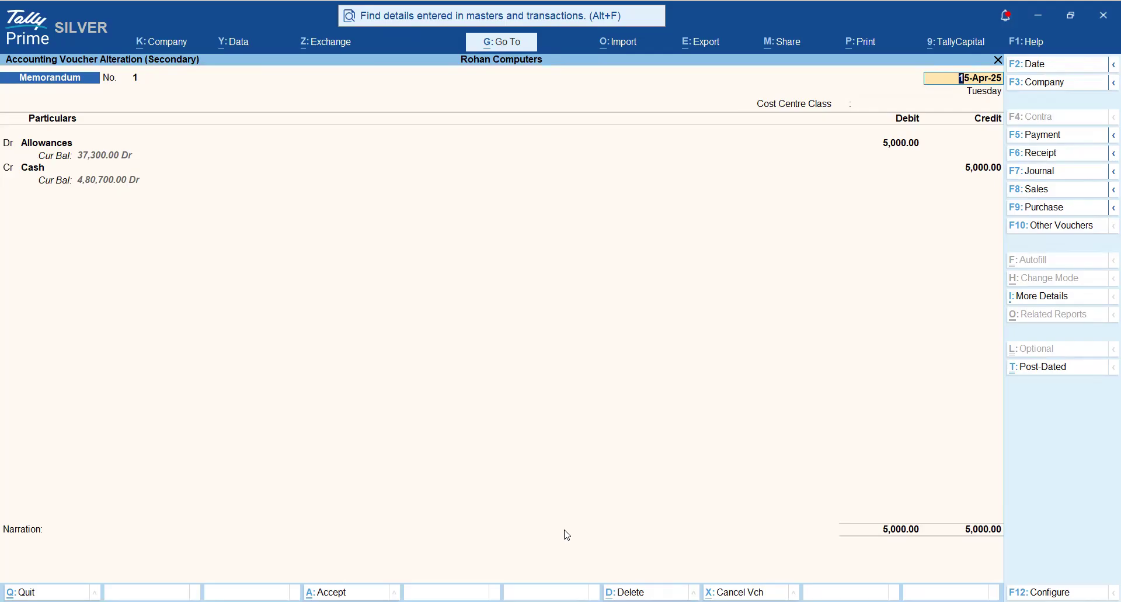
pyautogui.press('Return')
pyautogui.press('Return')
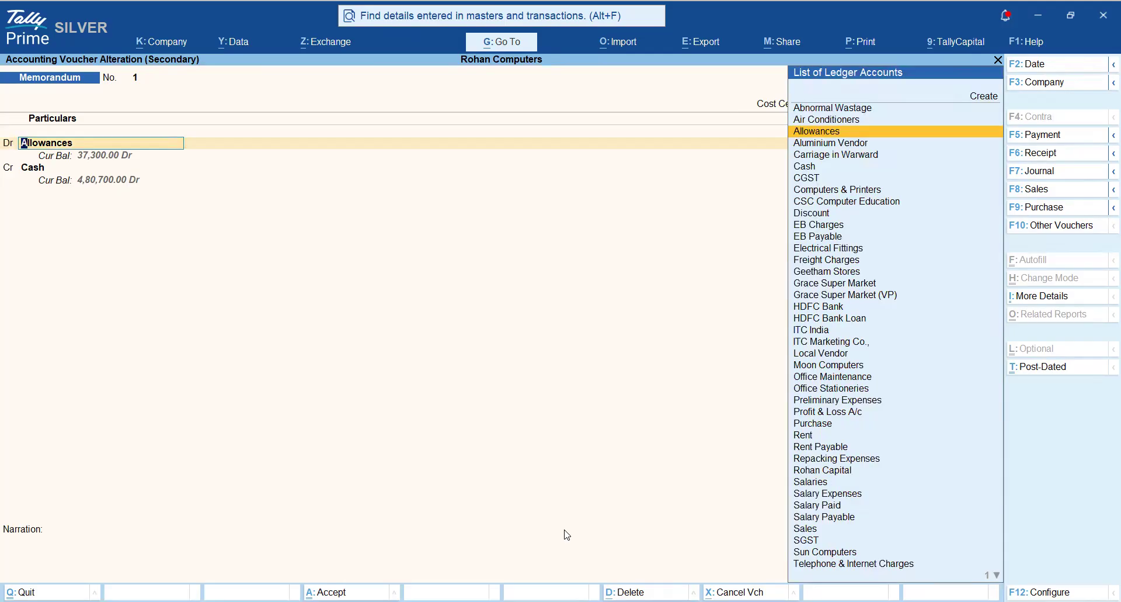
pyautogui.press('Return')
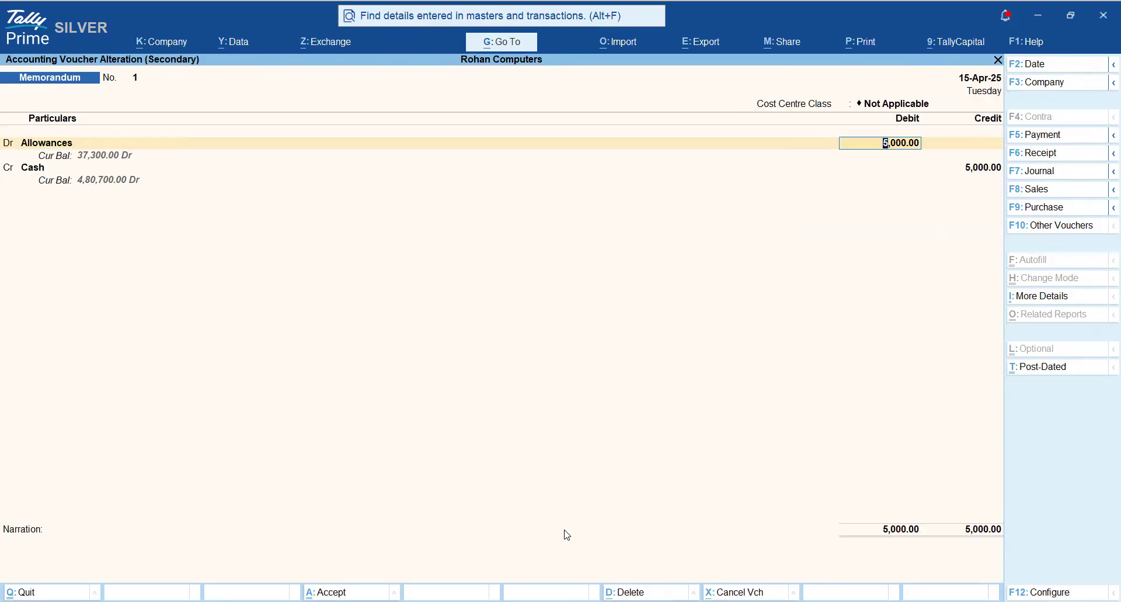
pyautogui.press('BackSpace')
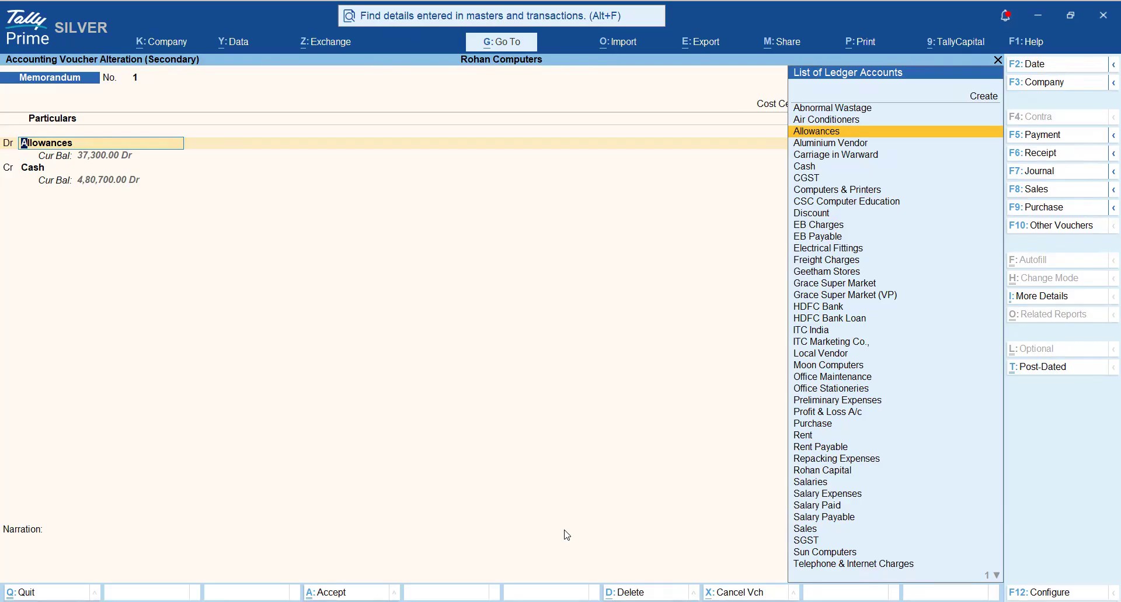
pyautogui.press('Return')
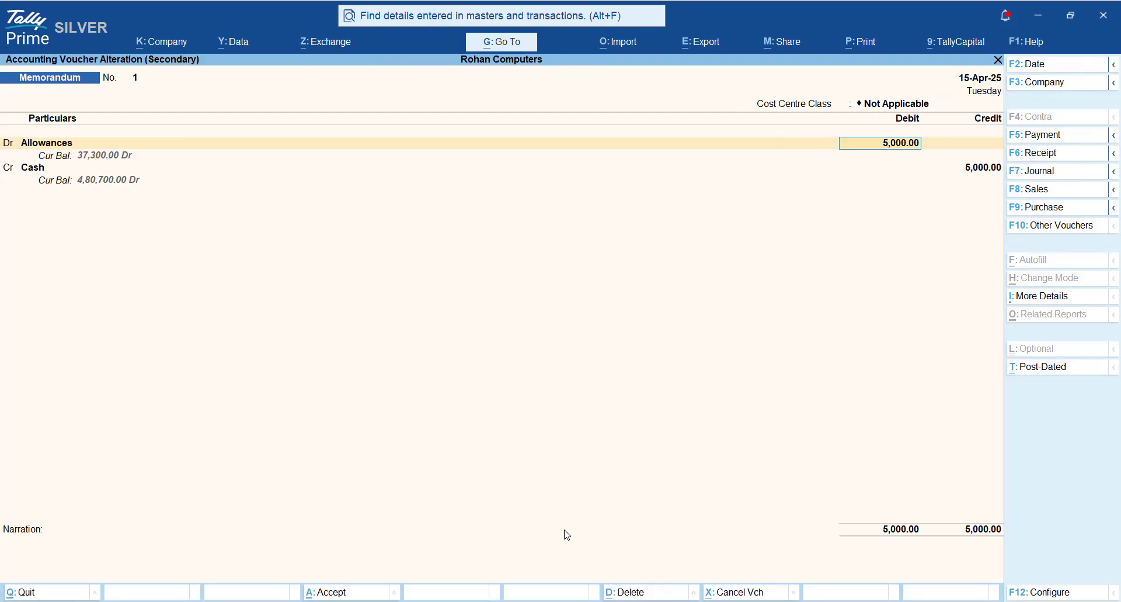
# - View memorandum voucher No. 1 in a zoomed print preview and quit the voucher without printing or saving
pyautogui.press('ctrl')
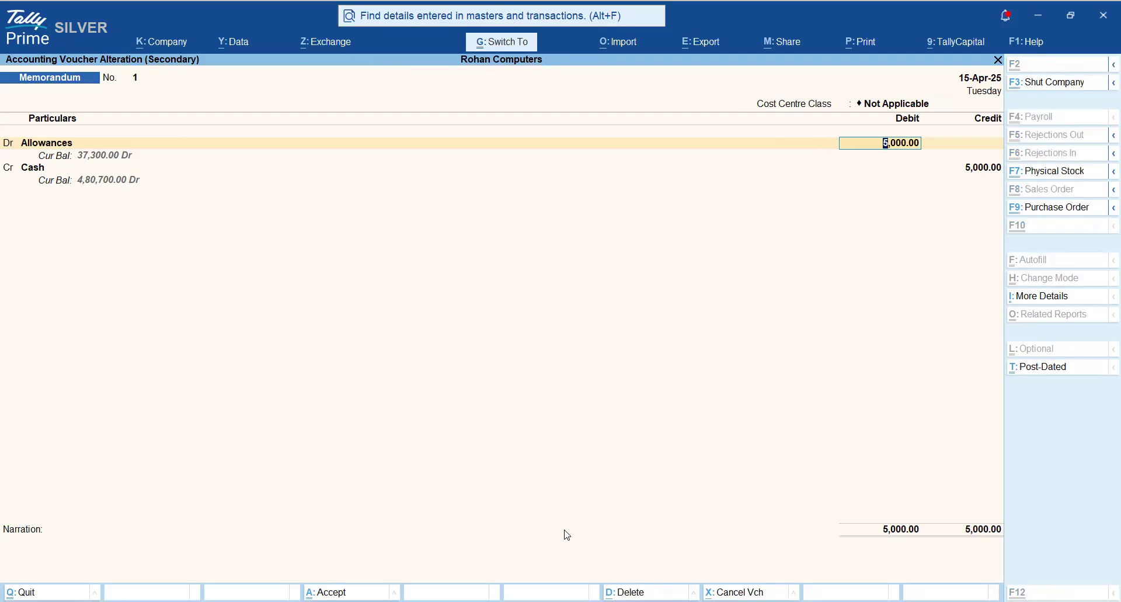
pyautogui.hotkey('ctrl', 'p')
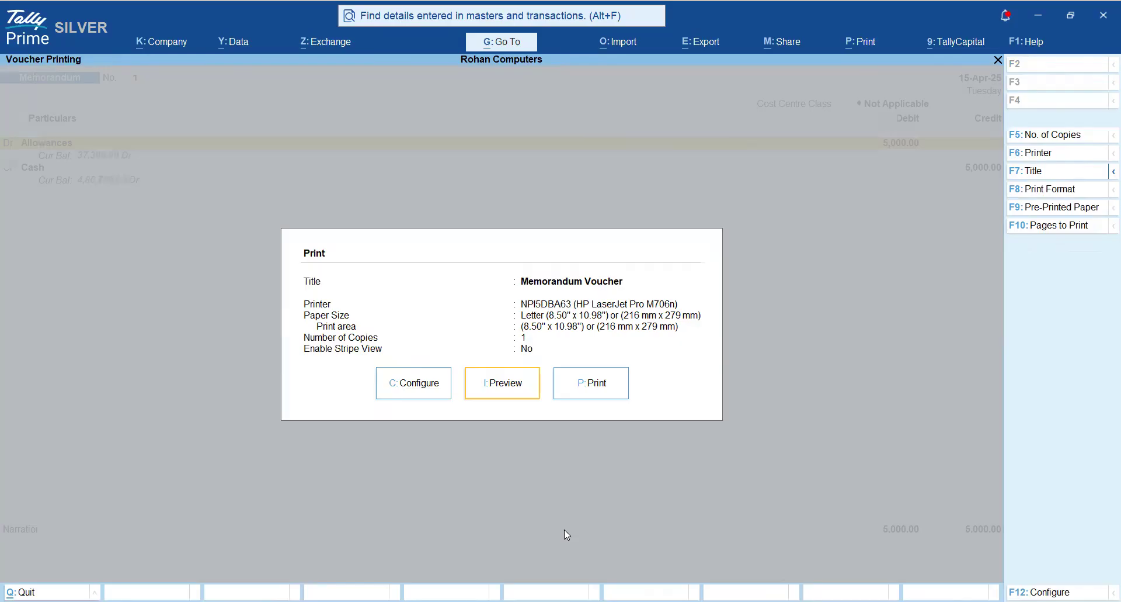
pyautogui.press('i')
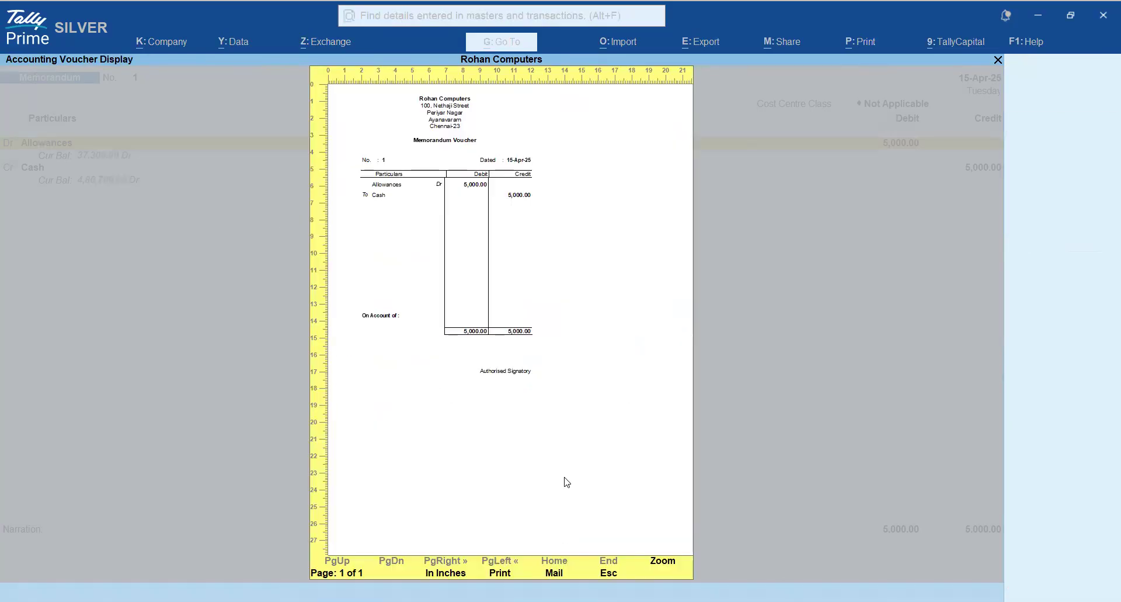
pyautogui.hotkey('alt', 'z')
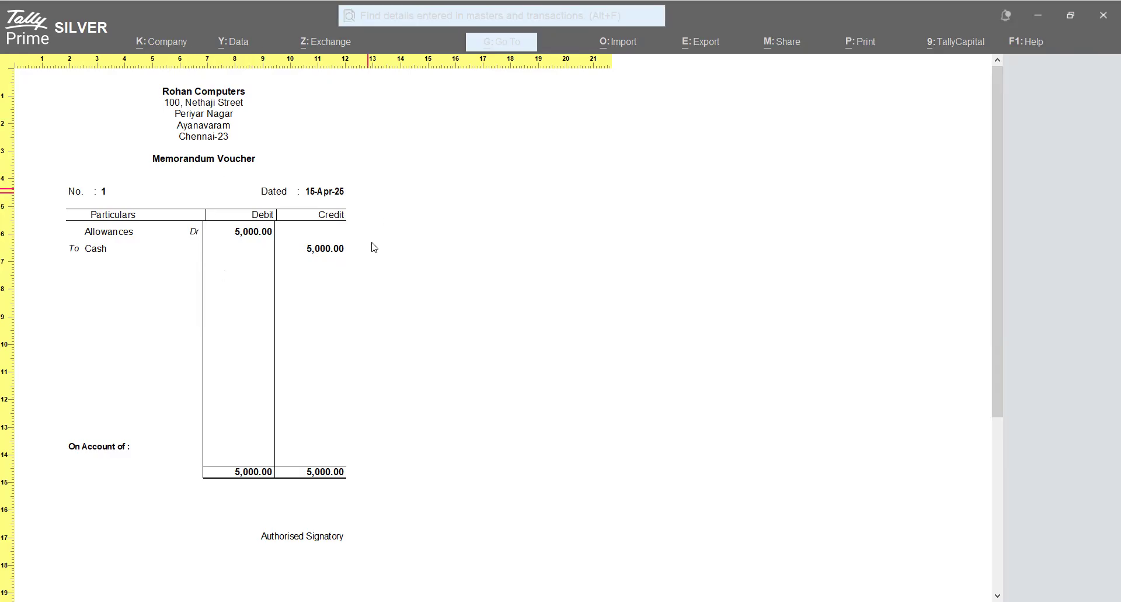
pyautogui.press('Escape')
pyautogui.press('Escape')
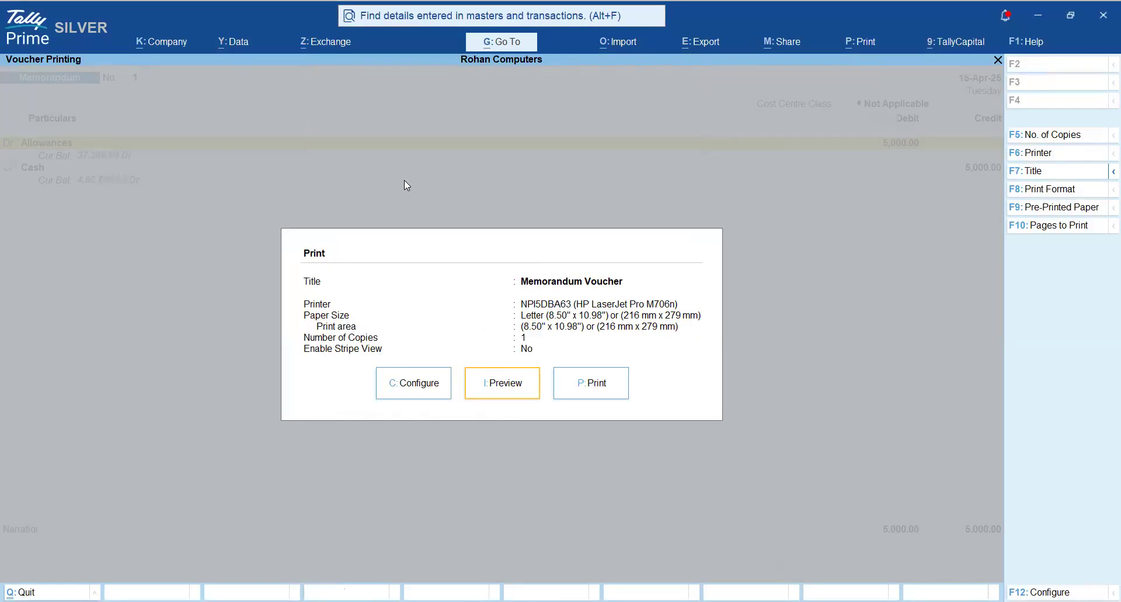
pyautogui.press('Escape')
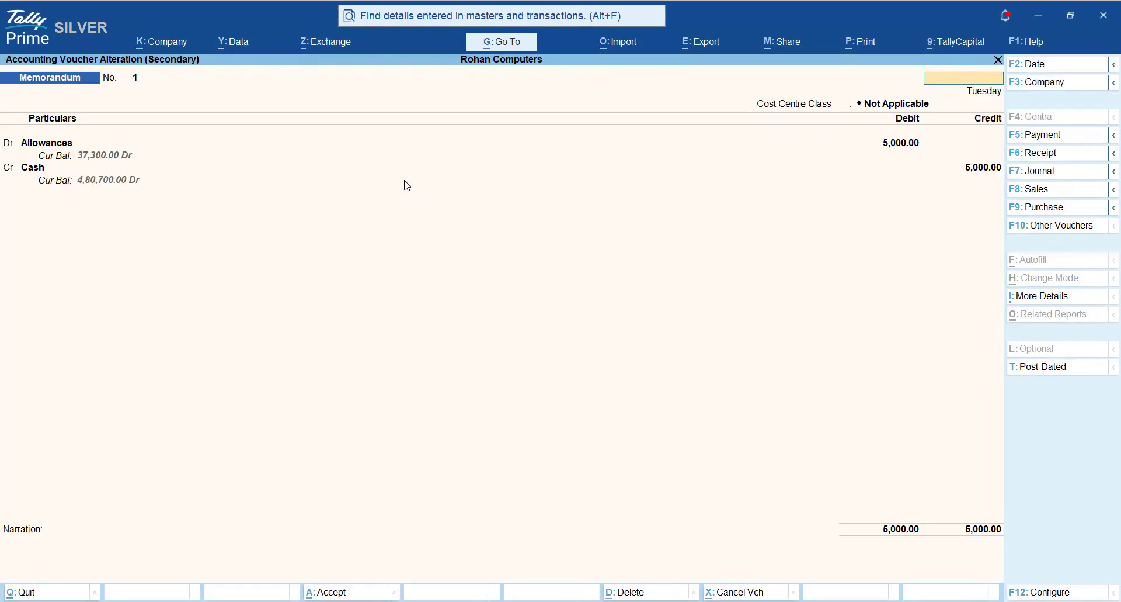
pyautogui.press('Escape')
pyautogui.press('y')
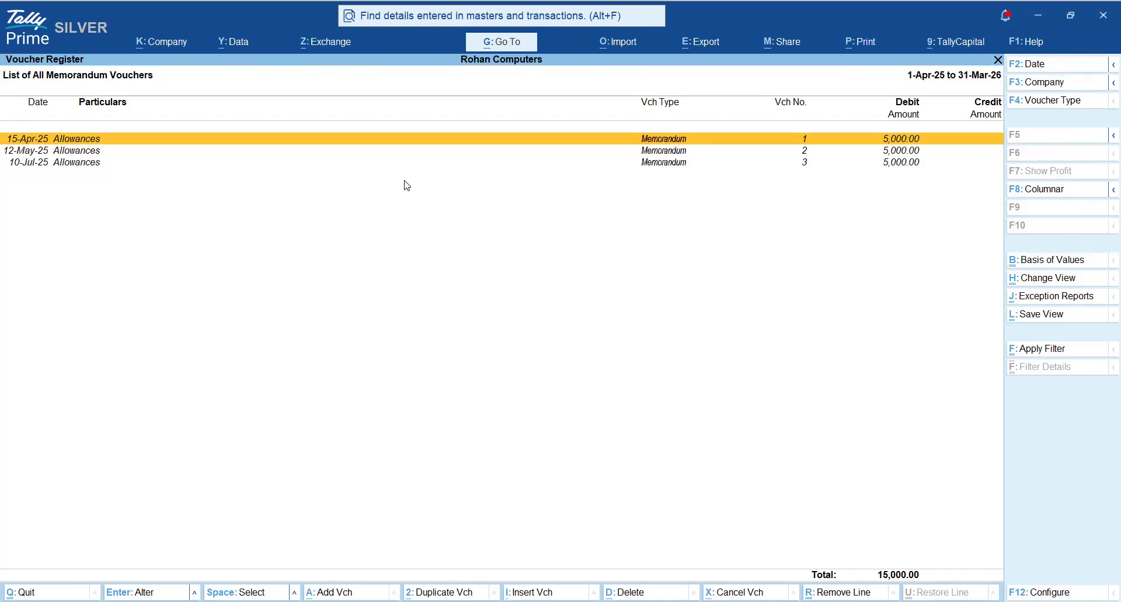
# - Jump from the memorandum voucher list to the Profit & Loss A/c report
pyautogui.press('alt')
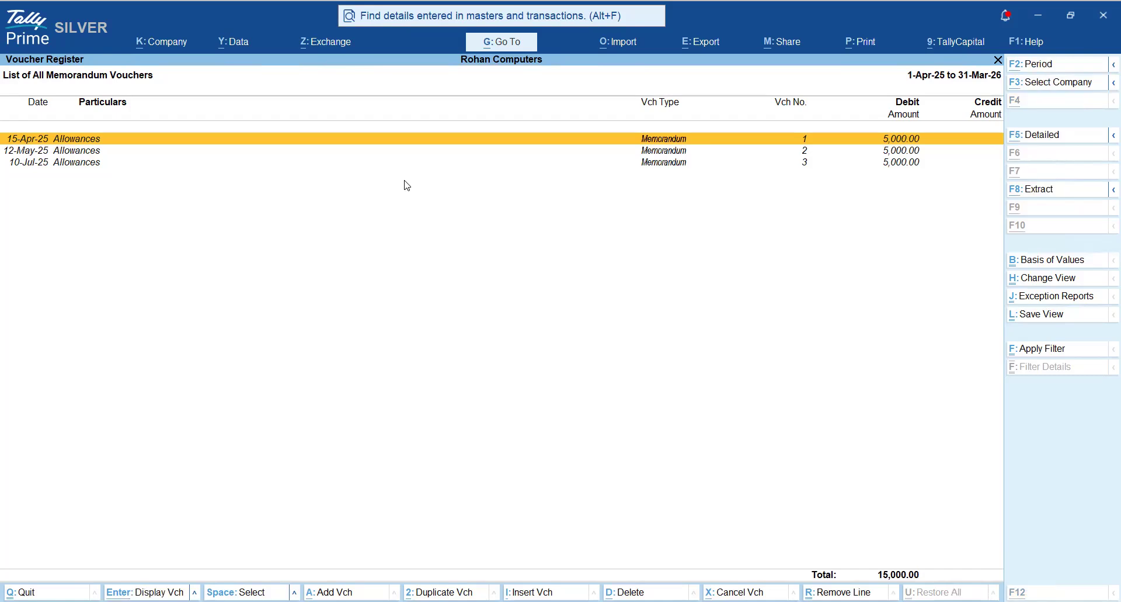
pyautogui.hotkey('alt', 'g')
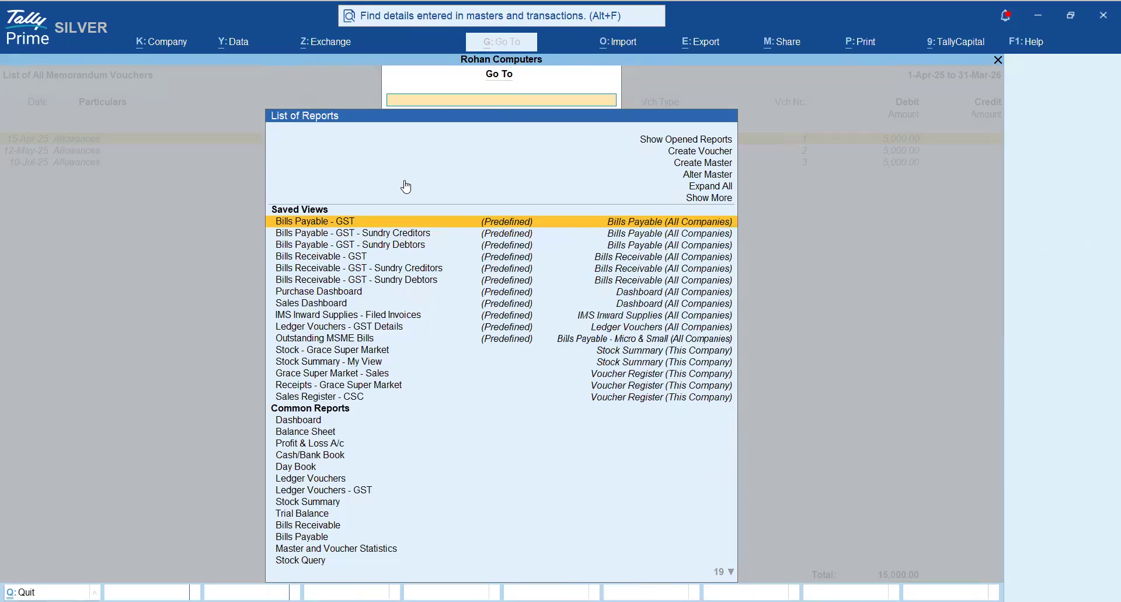
pyautogui.write('Pro')
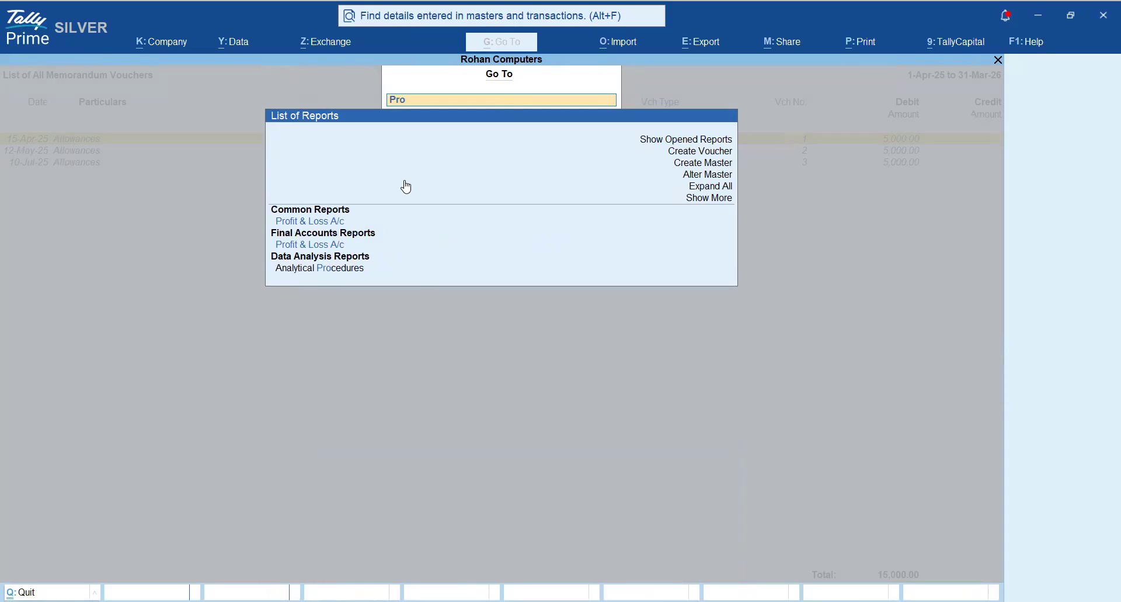
pyautogui.press('Return')
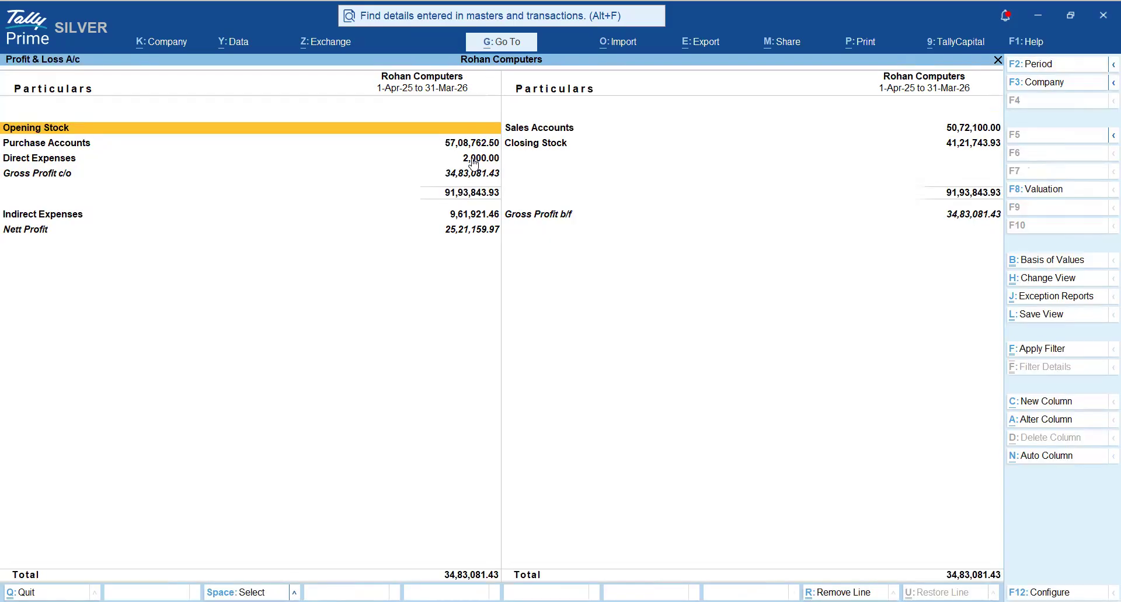
# - Drill down through Indirect Expenses and the Allowances ledger to its April vouchers
pyautogui.press('Down')
pyautogui.press('Down')
pyautogui.press('Down')
pyautogui.press('Return')
pyautogui.press('Down')
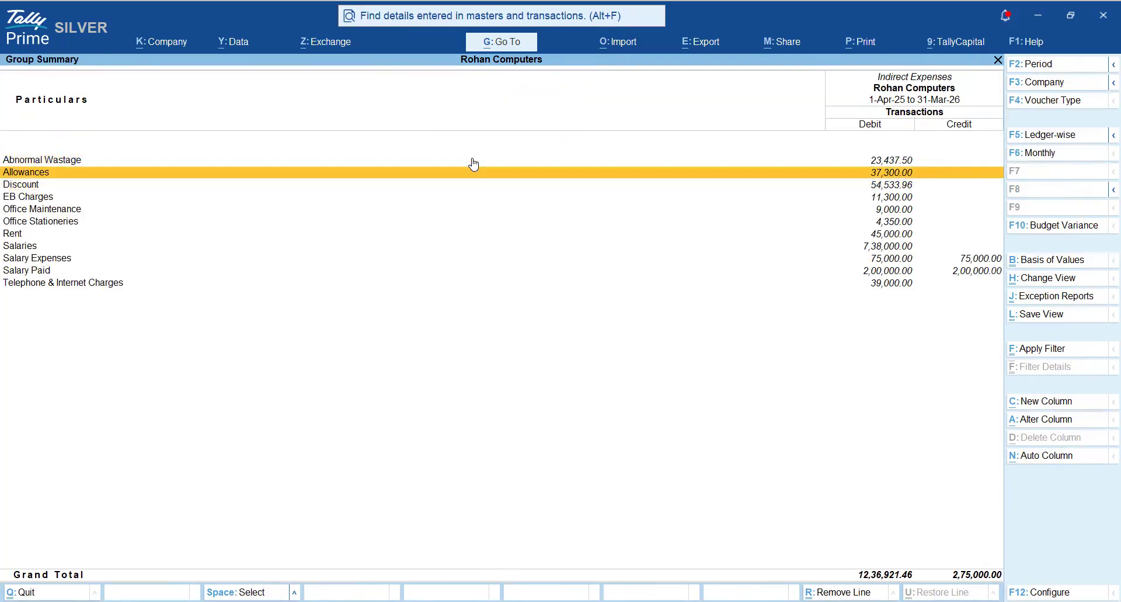
pyautogui.press('Return')
pyautogui.press('Up')
pyautogui.press('Up')
pyautogui.press('Up')
pyautogui.press('Up')
pyautogui.press('Up')
pyautogui.press('Up')
pyautogui.press('Up')
pyautogui.press('Up')
pyautogui.press('Up')
pyautogui.press('Up')
pyautogui.press('Up')
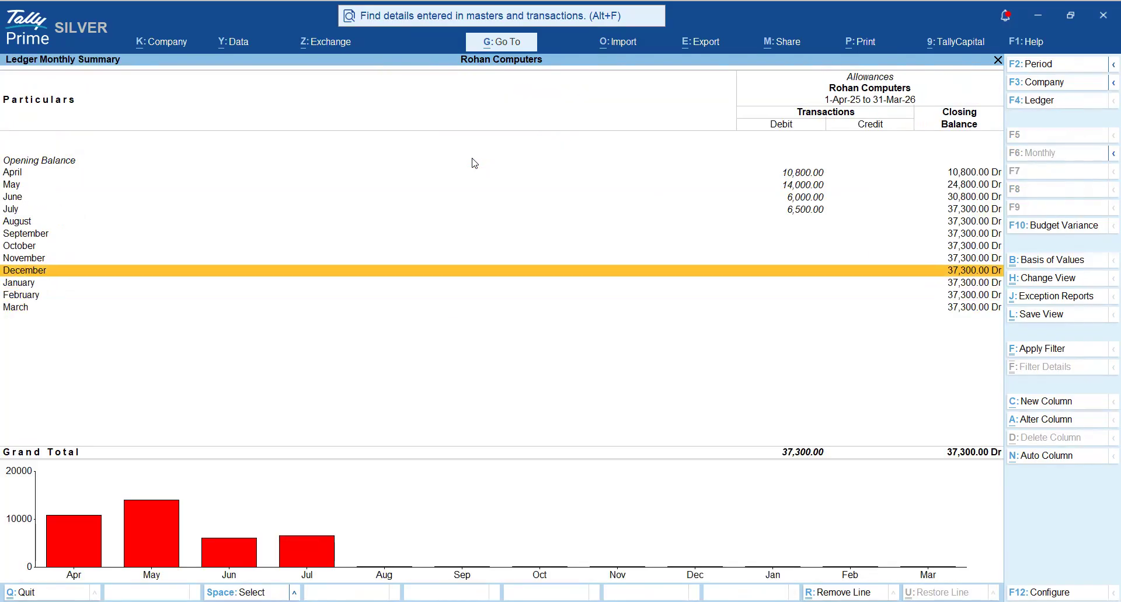
pyautogui.press('Return')
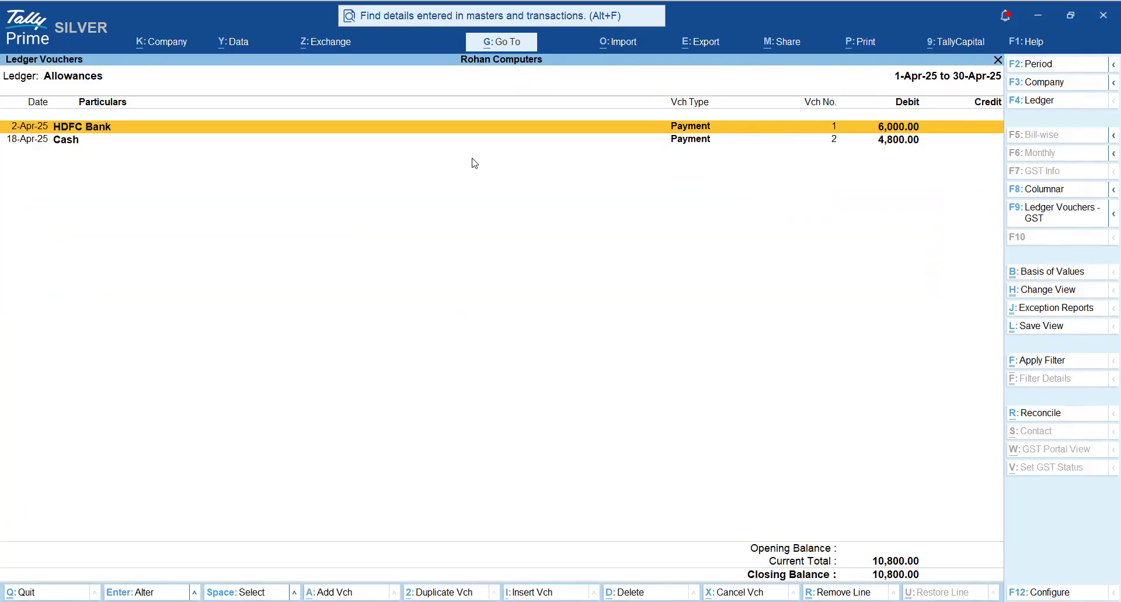
# - Open the 18-Apr-25 cash payment voucher for Allowances, go through its fields and quit without saving
pyautogui.press('Down')
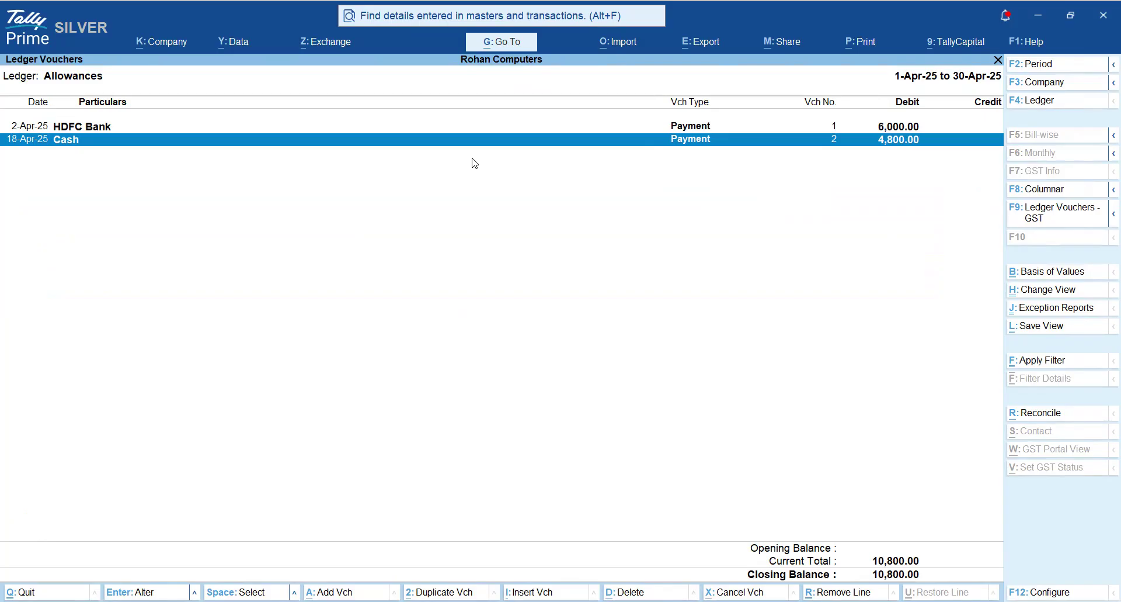
pyautogui.press('Return')
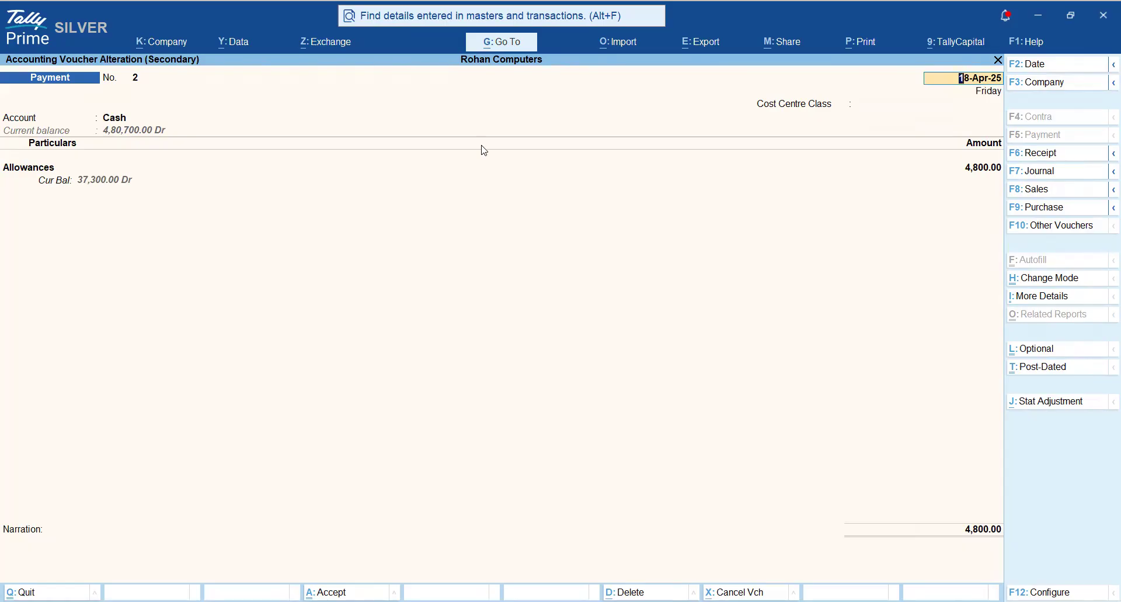
pyautogui.press('Return')
pyautogui.press('Return')
pyautogui.press('Return')
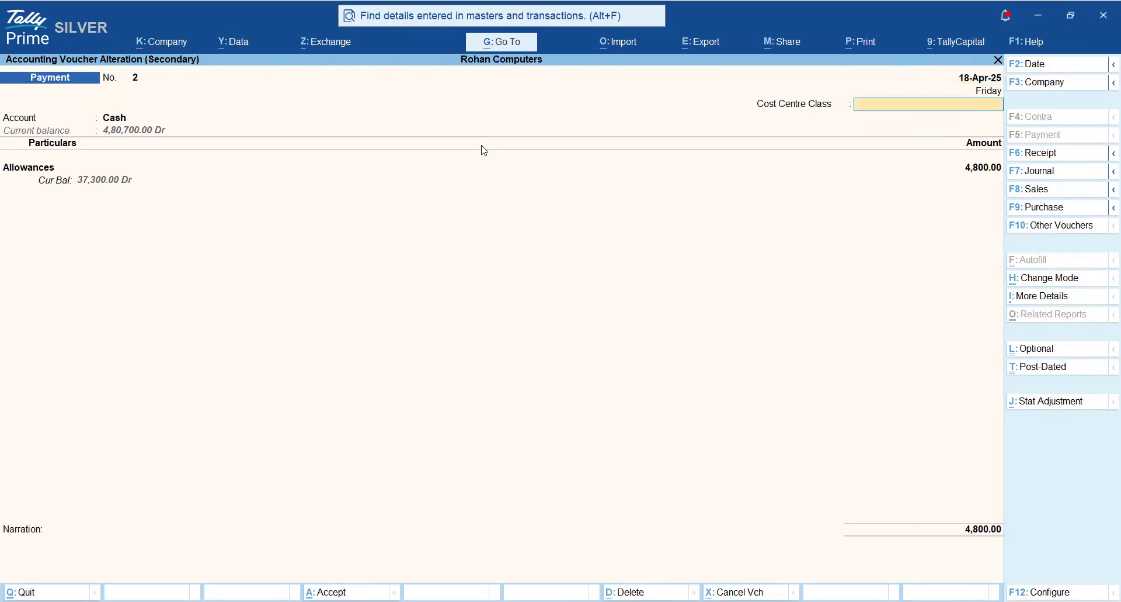
pyautogui.press('Return')
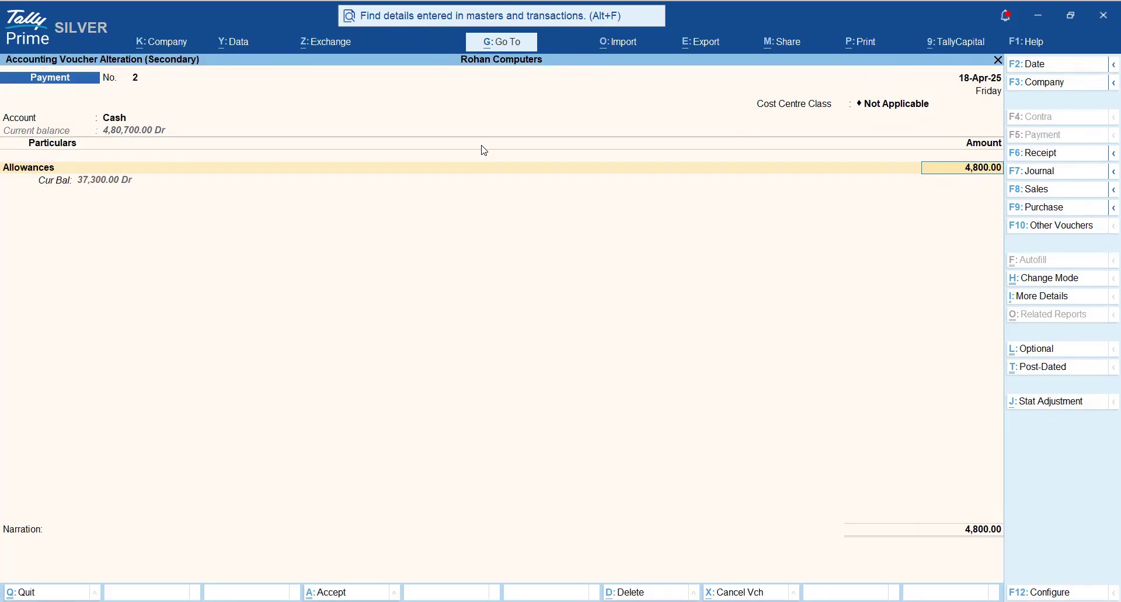
pyautogui.press('BackSpace')
pyautogui.press('Escape')
pyautogui.press('Return')
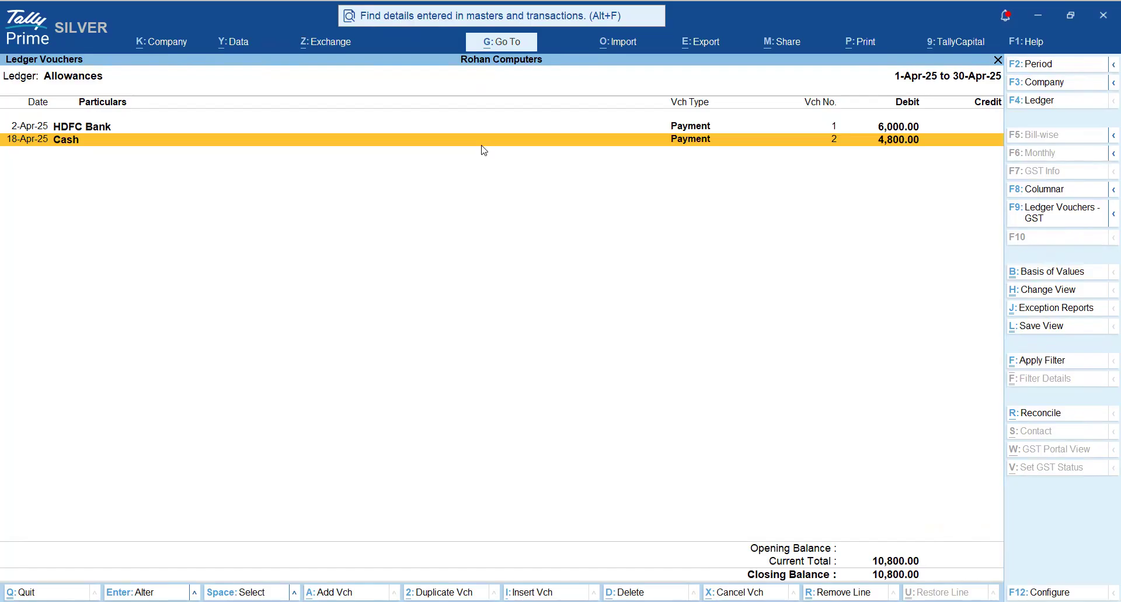
# - Return to the monthly Memorandum Register and open its August voucher list
pyautogui.press('Escape')
pyautogui.press('Escape')
pyautogui.press('Escape')
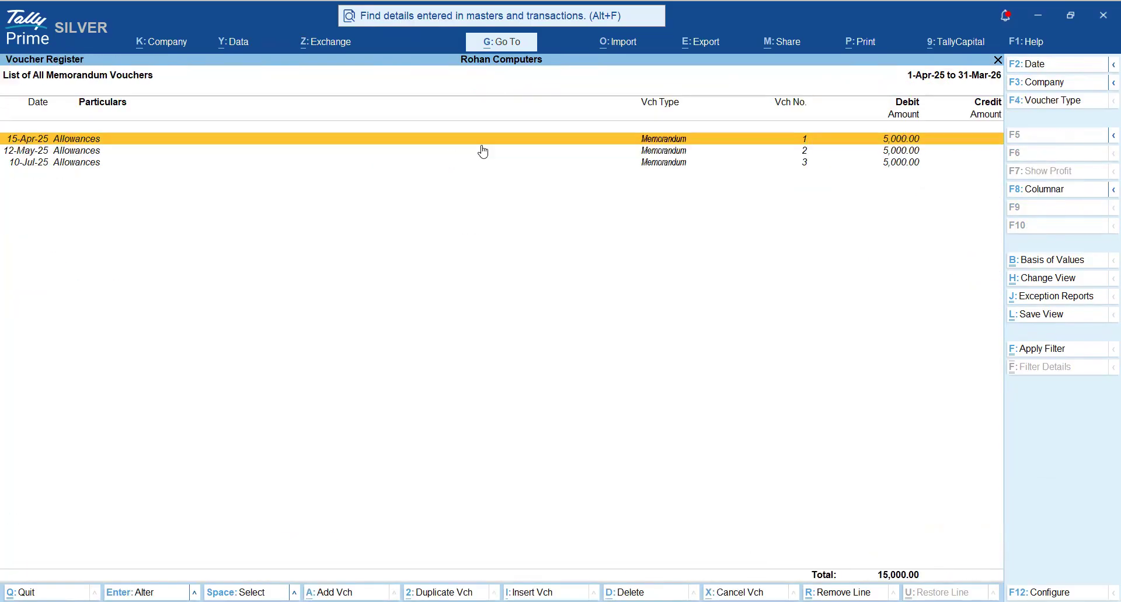
pyautogui.press('Escape')
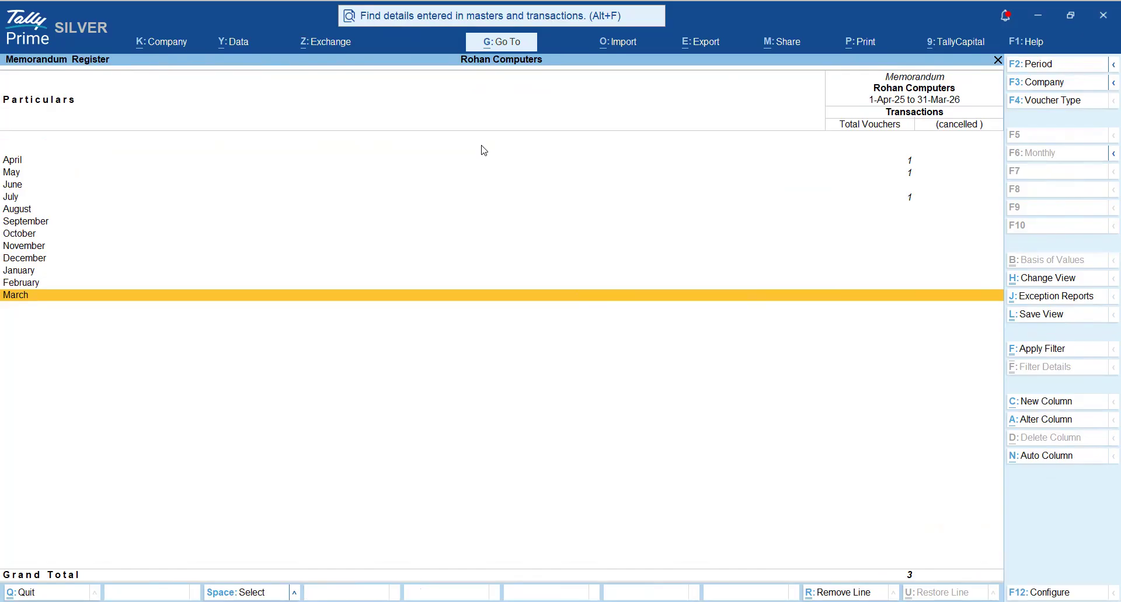
pyautogui.press('Up')
pyautogui.press('Up')
pyautogui.press('Up')
pyautogui.press('Up')
pyautogui.press('Up')
pyautogui.press('Up')
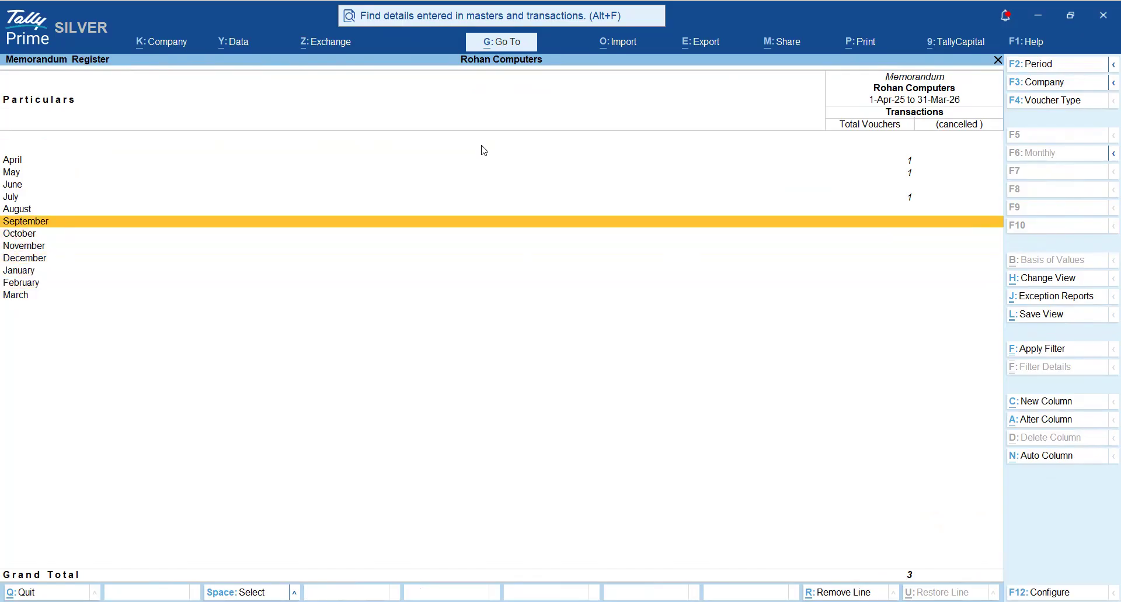
pyautogui.press('Up')
pyautogui.press('Return')
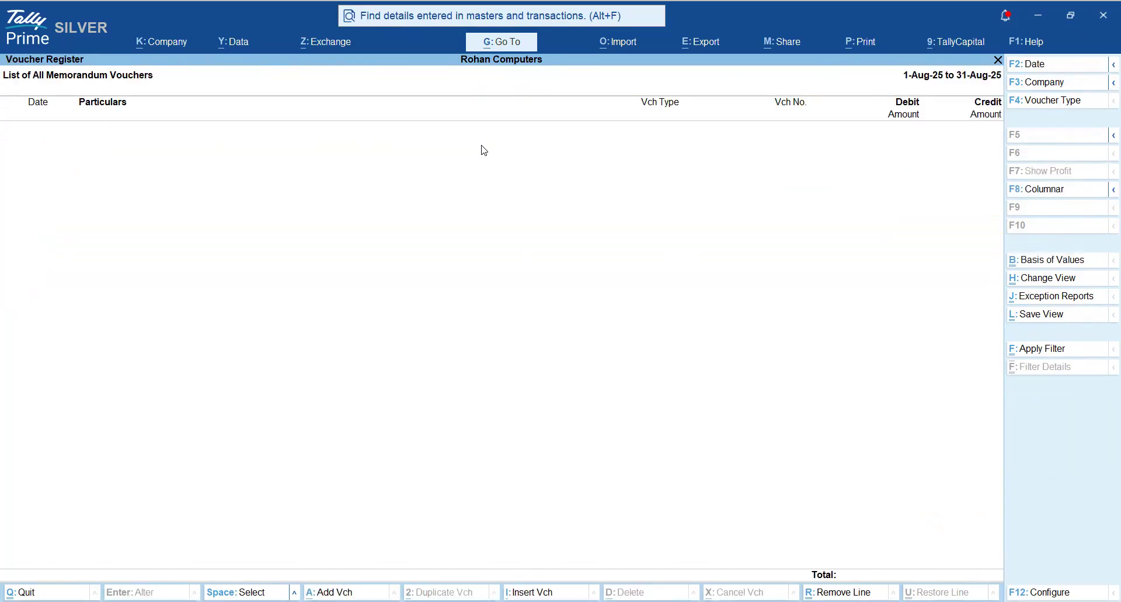
# - Add a memorandum voucher dated 31-Aug-25 from the August list and debit Allowances with 8,000
pyautogui.press('alt')
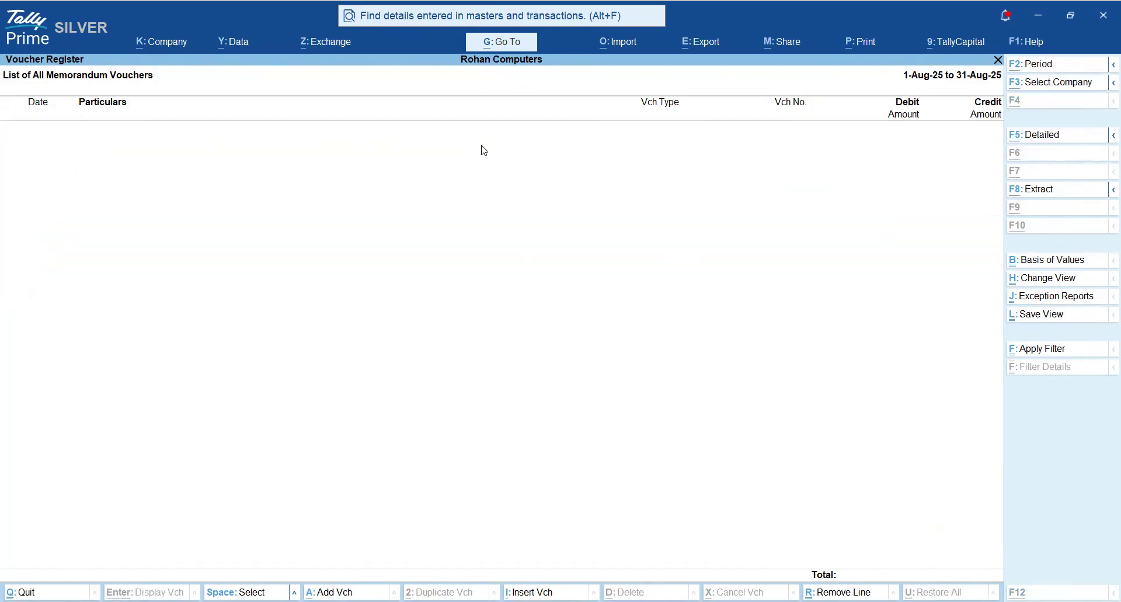
pyautogui.hotkey('alt', 'a')
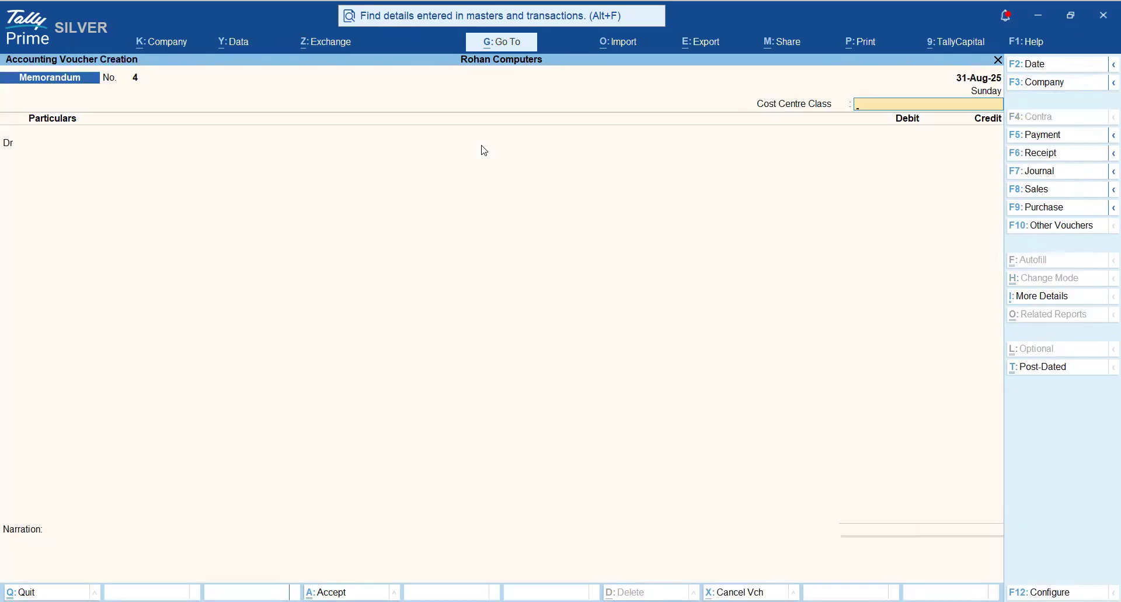
pyautogui.press('Return')
pyautogui.write('Al')
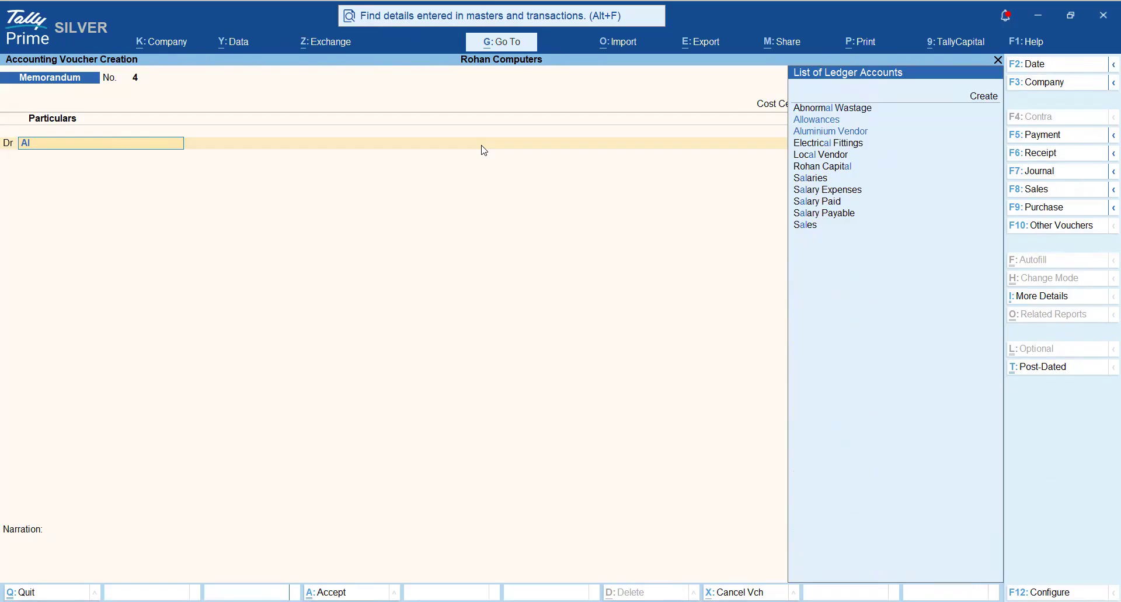
pyautogui.press('Return')
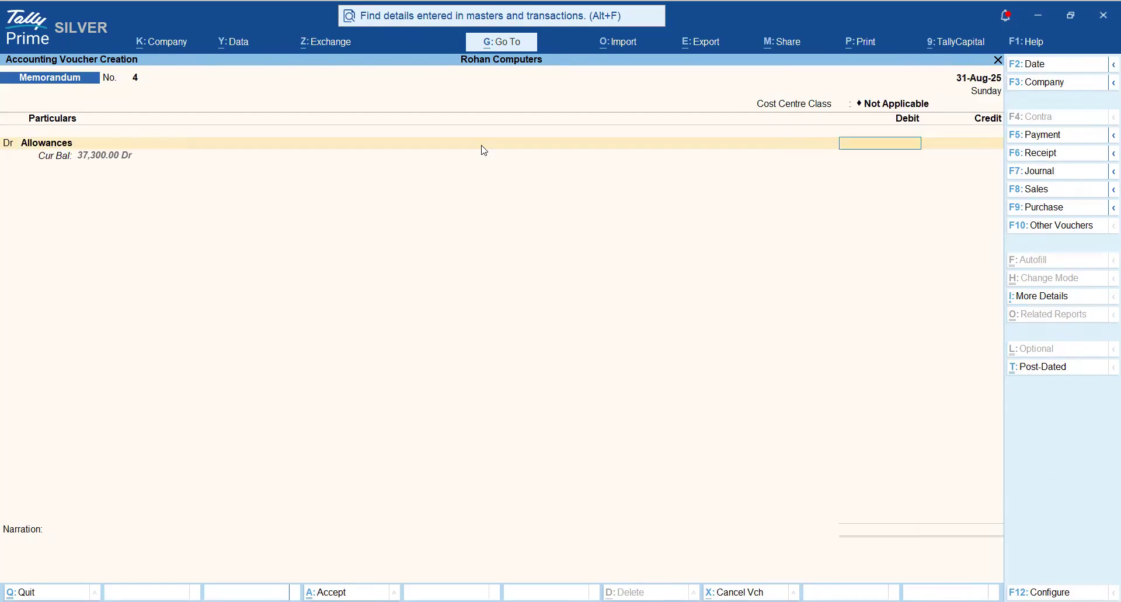
pyautogui.write('80000')
pyautogui.press('BackSpace')
pyautogui.press('Return')
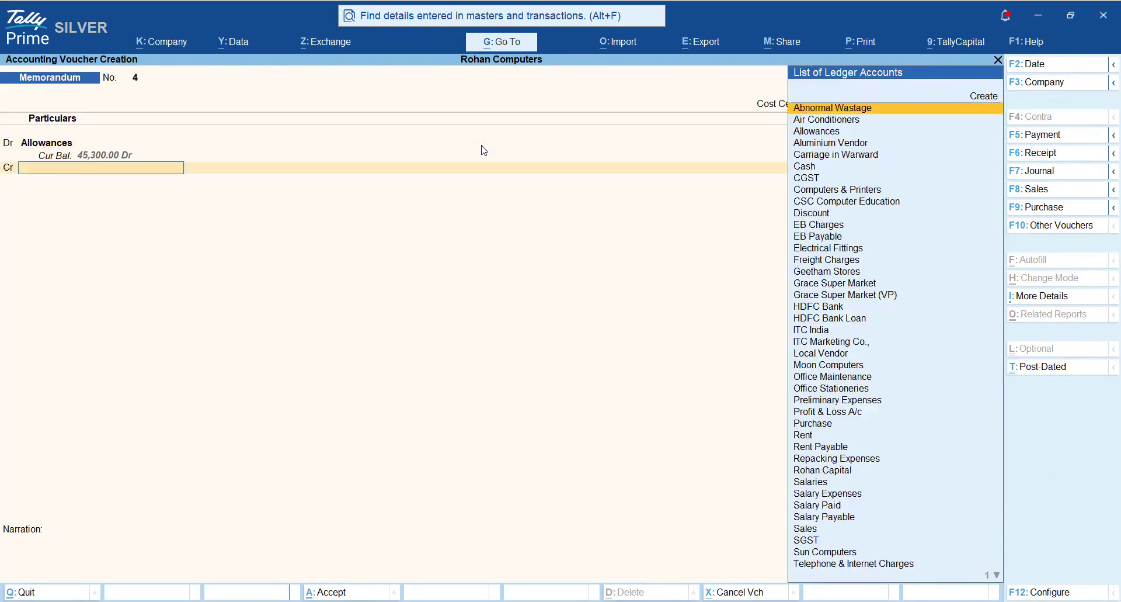
# - Credit Cash with 8,000, leave the narration blank and save the memorandum voucher
pyautogui.write('cas')
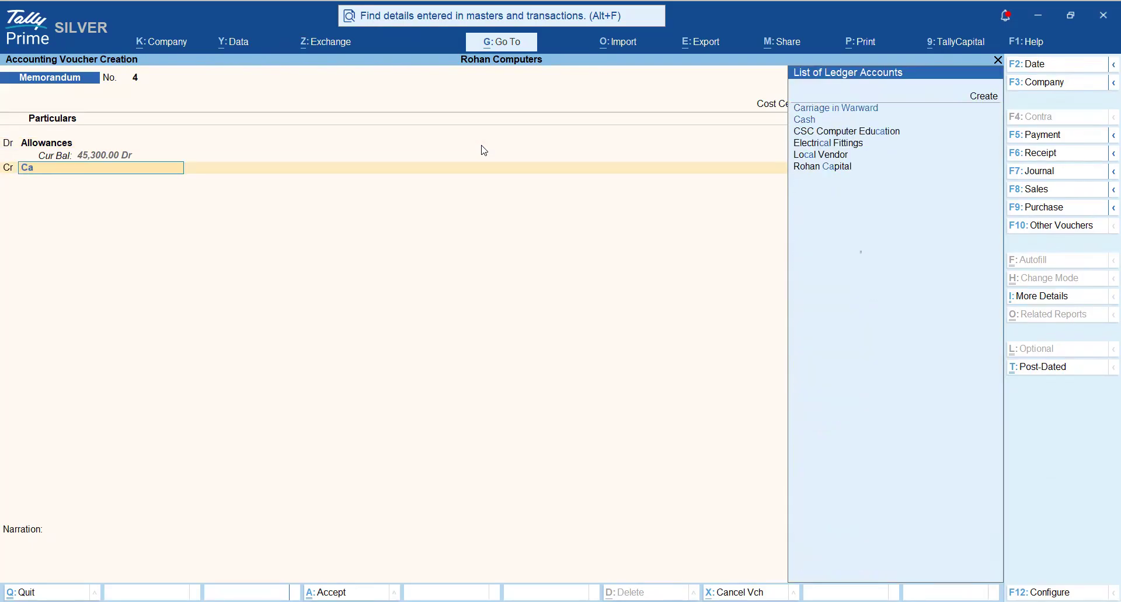
pyautogui.press('Return')
pyautogui.press('Return')
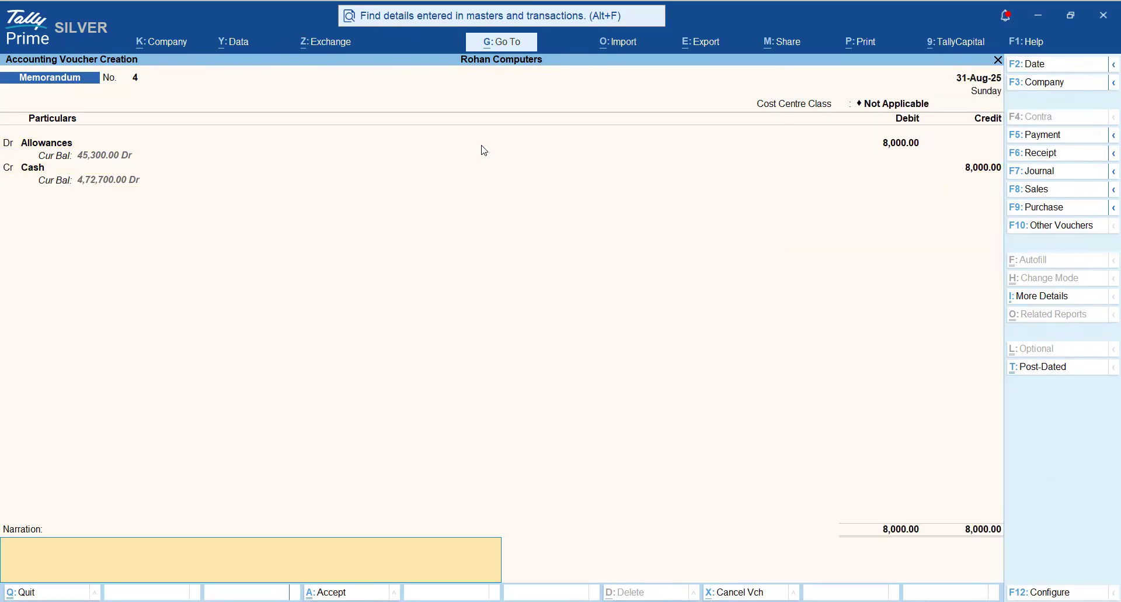
pyautogui.press('Return')
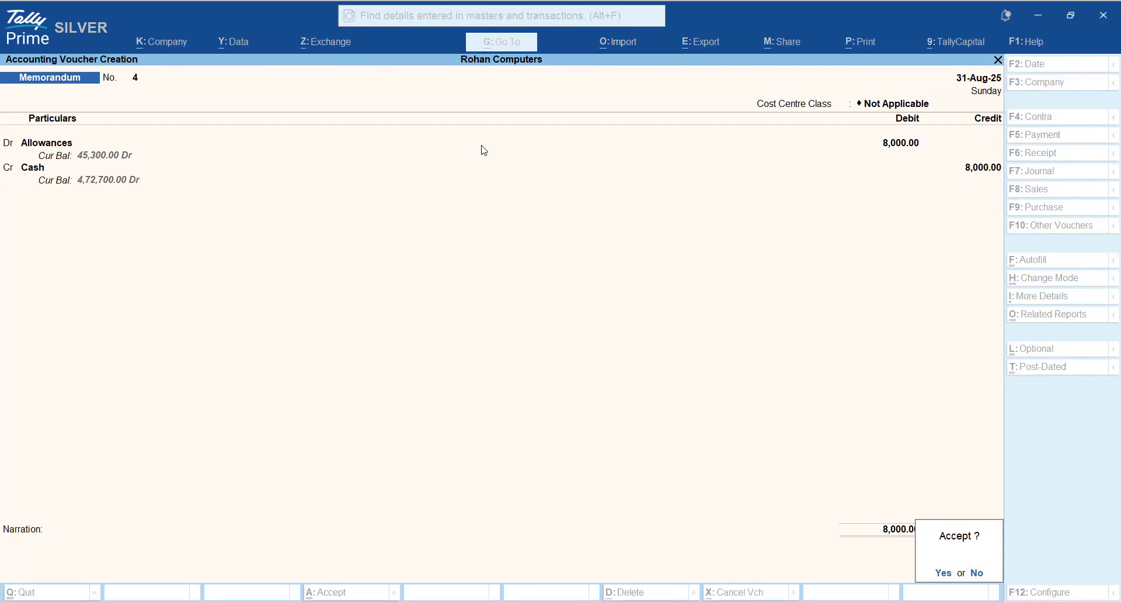
pyautogui.press('Escape')
pyautogui.press('Return')
pyautogui.press('Escape')
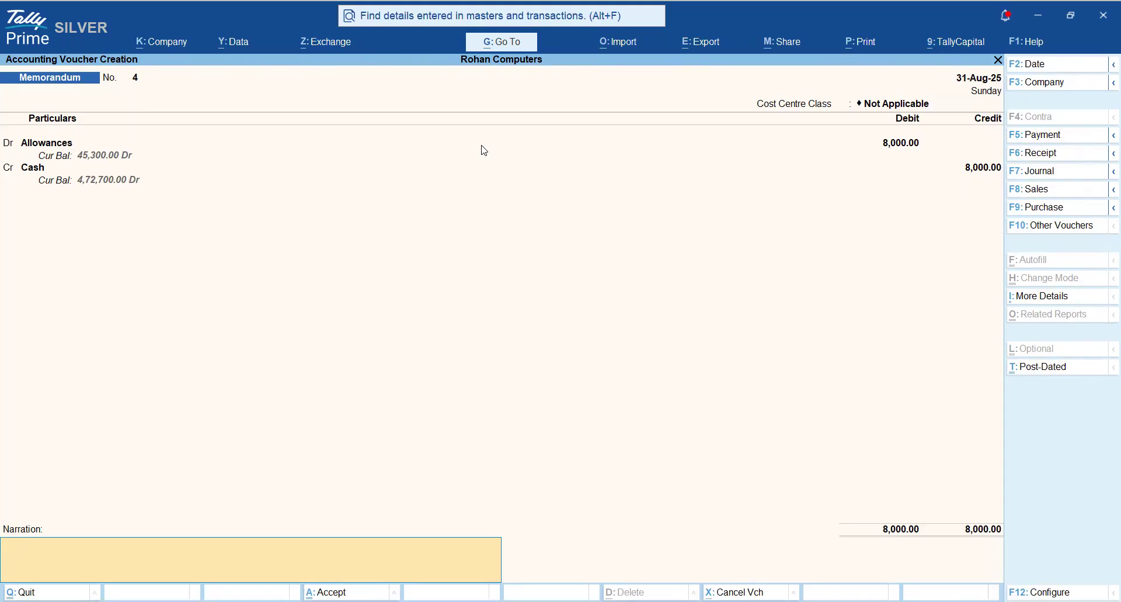
pyautogui.press('Return')
# - Open the 31-Aug-25 Allowances memorandum voucher to review it and quit without changes
pyautogui.press('Return')
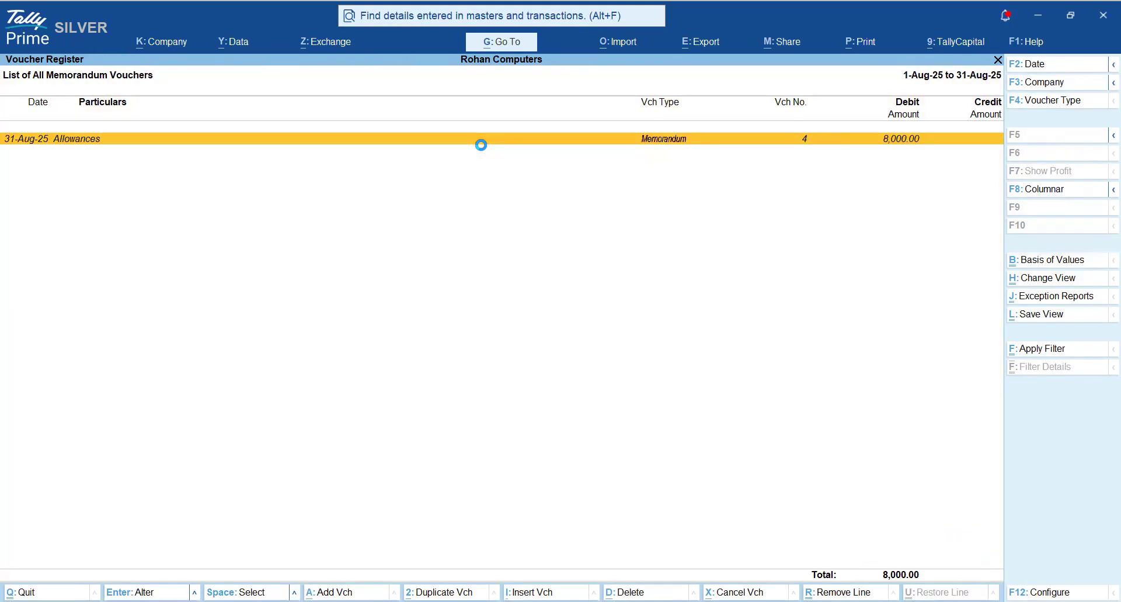
pyautogui.press('Return')
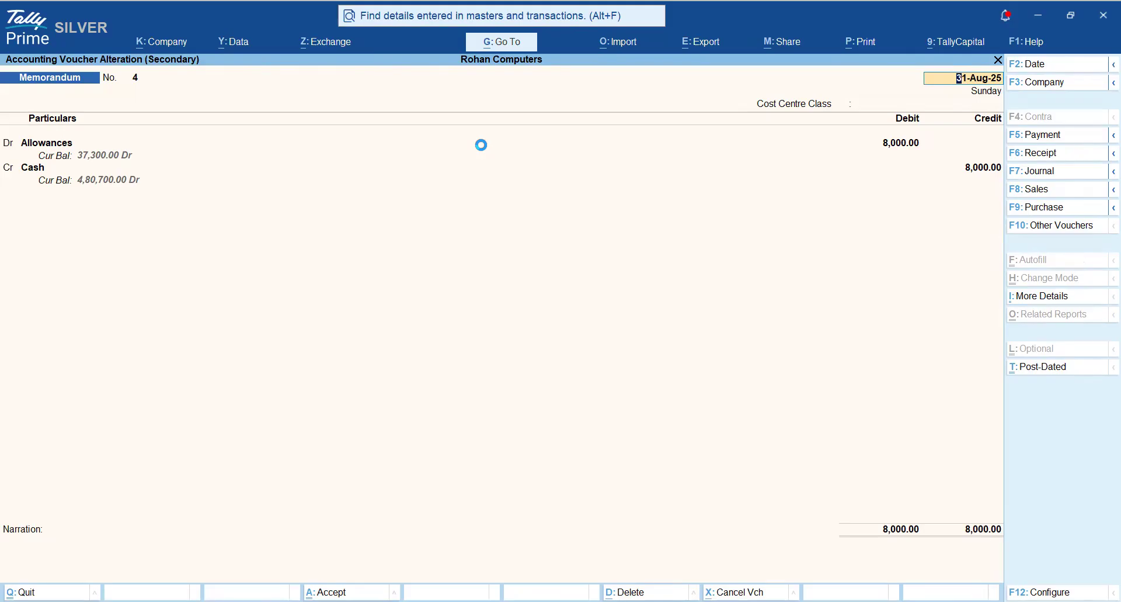
pyautogui.press('Escape')
pyautogui.press('y')
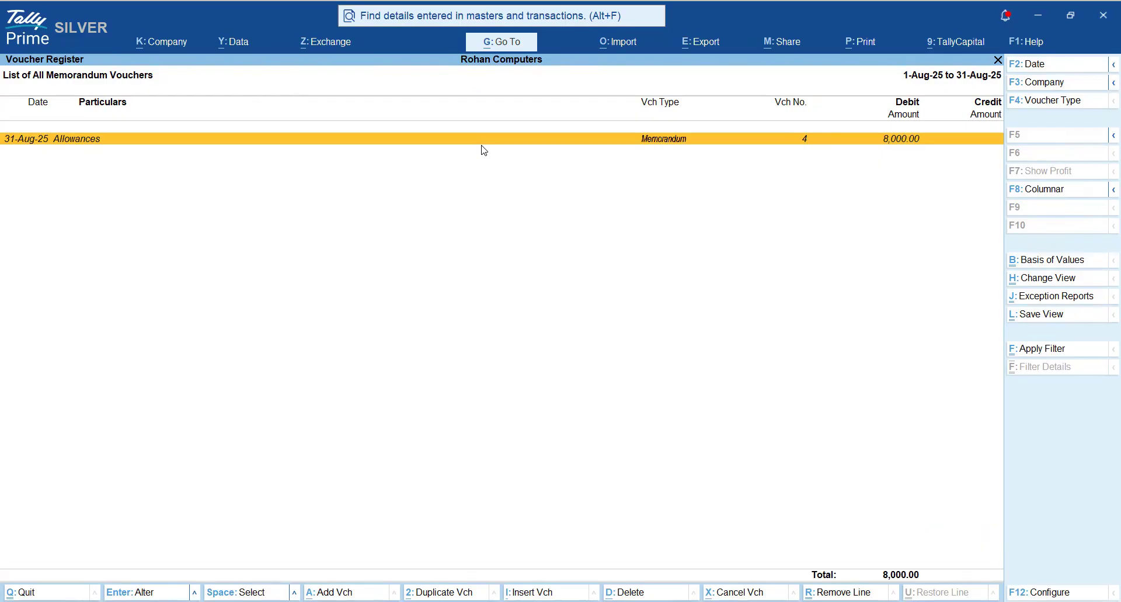
# - Convert the 31-Aug-25 Allowances memorandum voucher to a Payment voucher dated 3-Sep-25
pyautogui.press('Return')
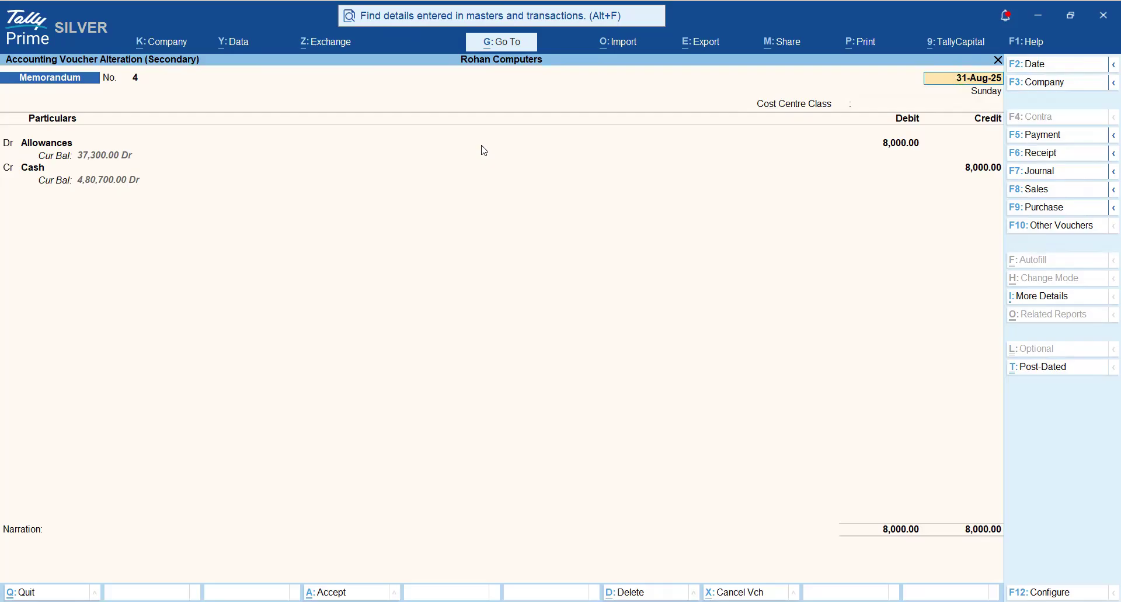
pyautogui.press('F5')
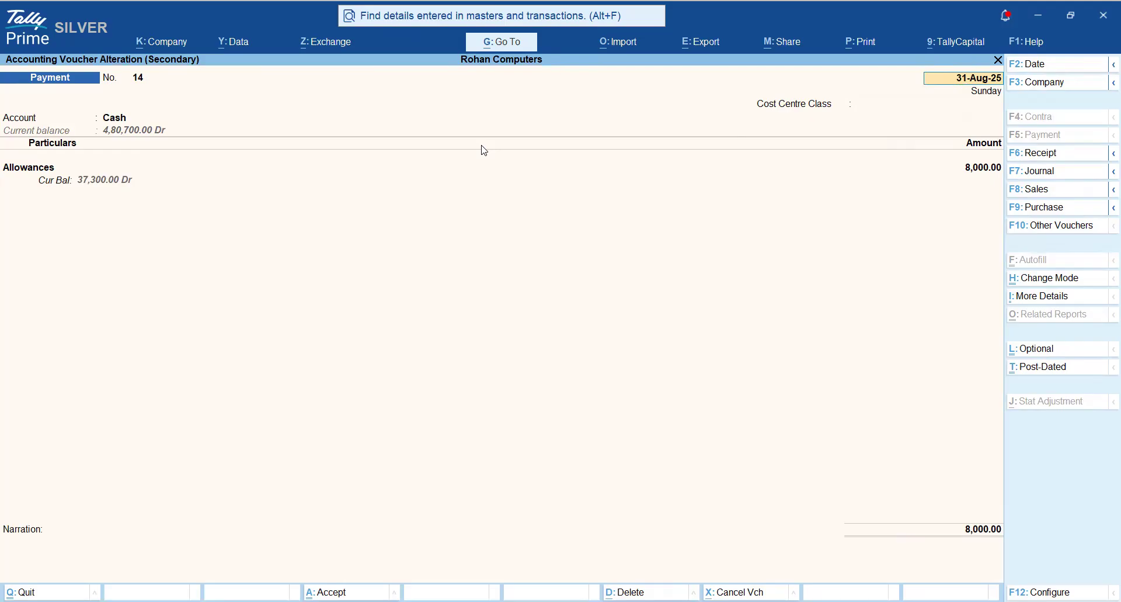
pyautogui.press('F2')
pyautogui.write('3-9')
pyautogui.press('Return')
# - Set the Allowances amount in the payment voucher to 7,500, keeping Cash as the account, and save it
pyautogui.press('Return')
pyautogui.press('Return')
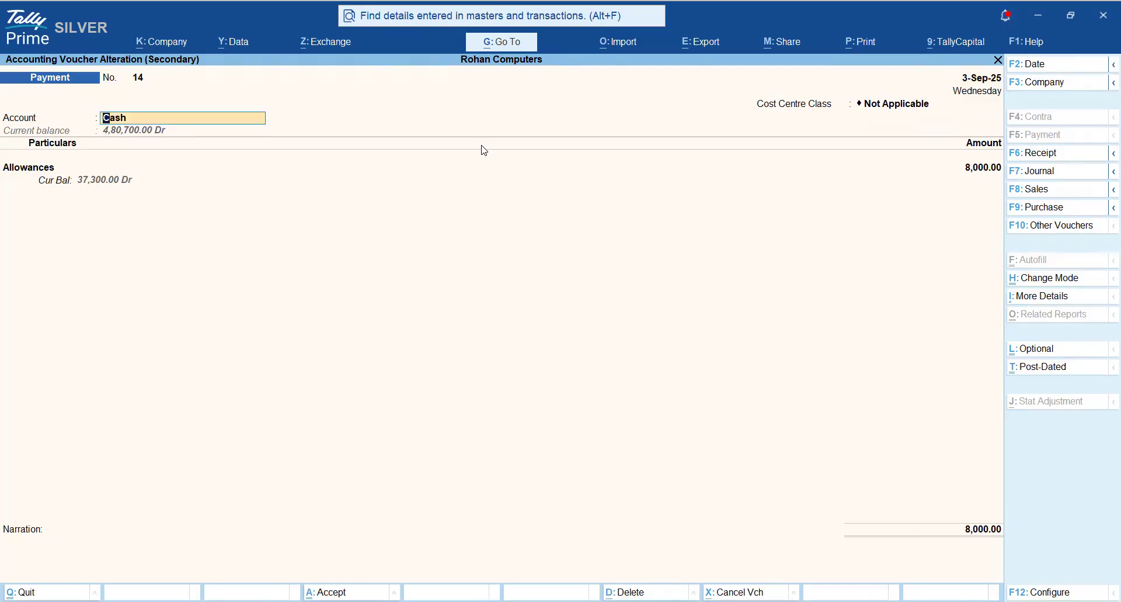
pyautogui.press('Return')
pyautogui.press('Return')
pyautogui.write('7800')
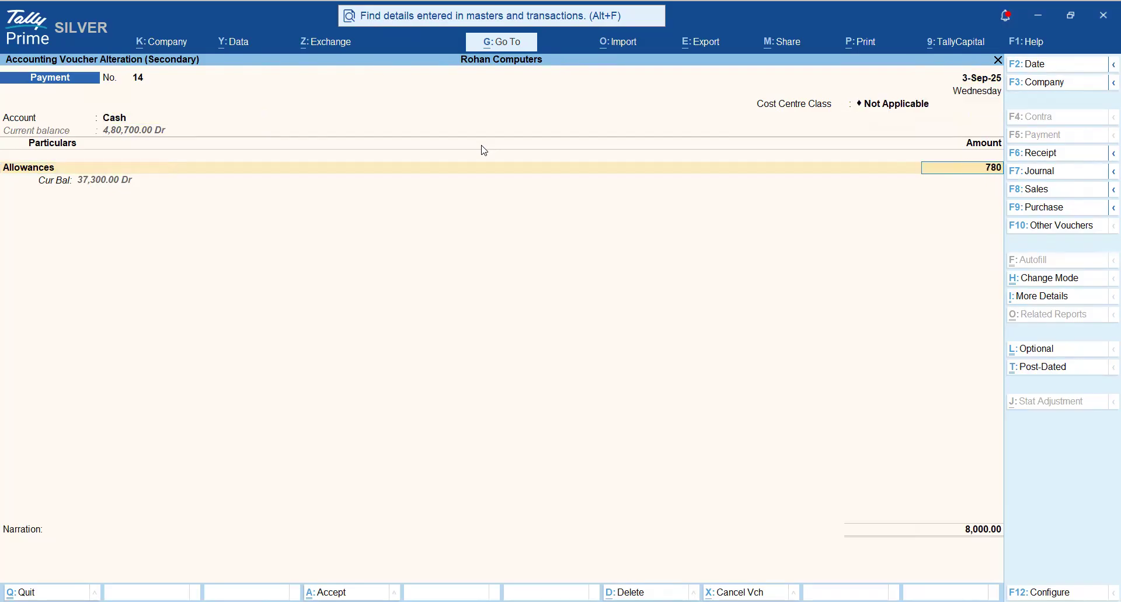
pyautogui.press('Return')
pyautogui.press('BackSpace')
pyautogui.write('7500')
pyautogui.press('Return')
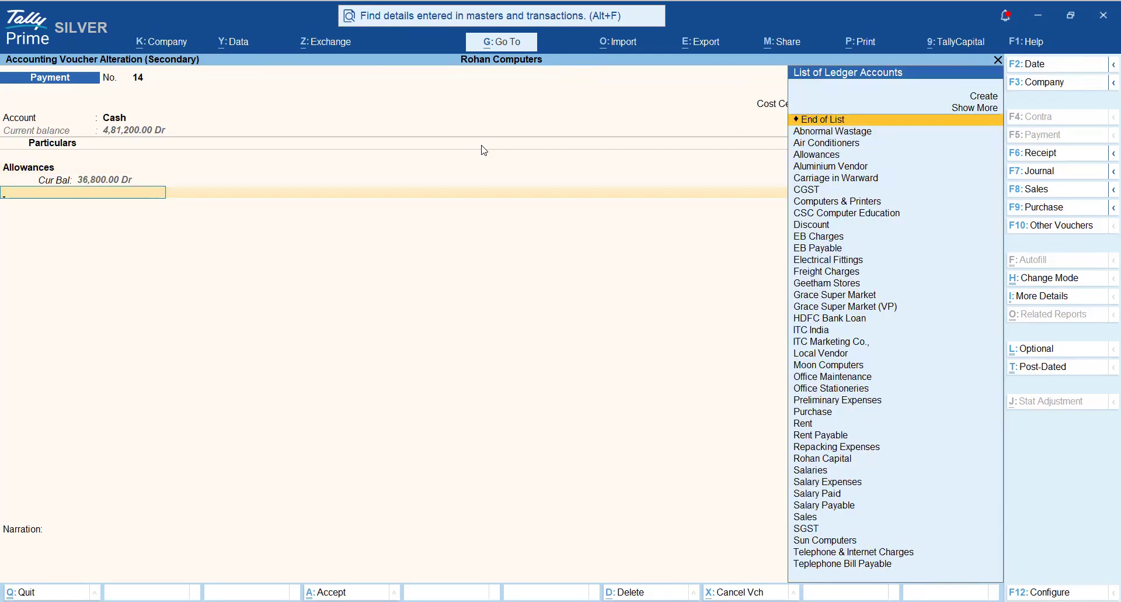
pyautogui.press('Return')
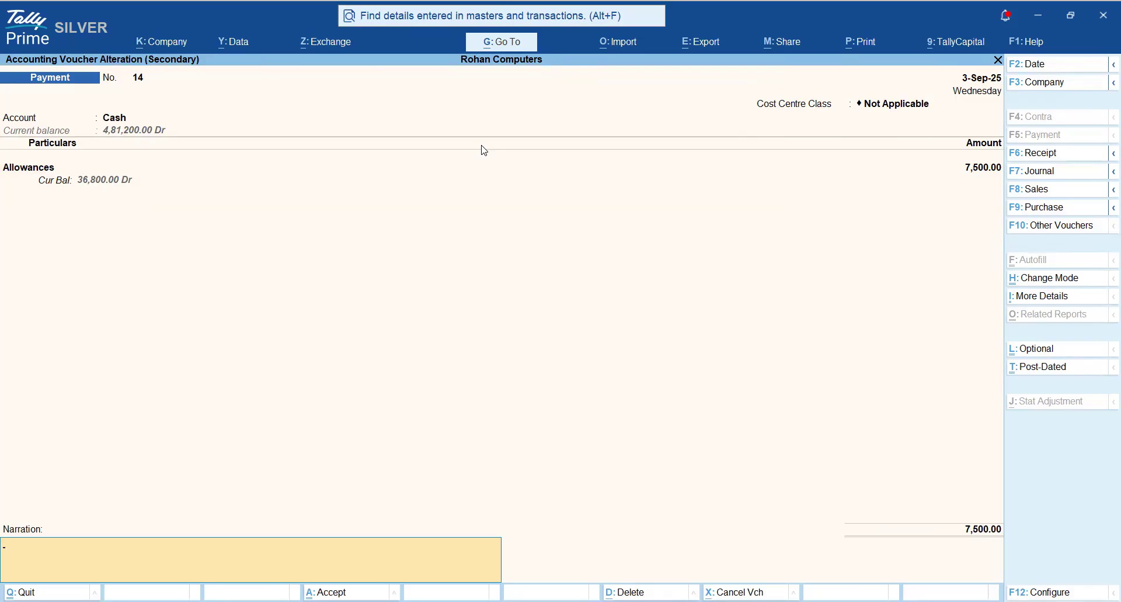
pyautogui.press('Return')
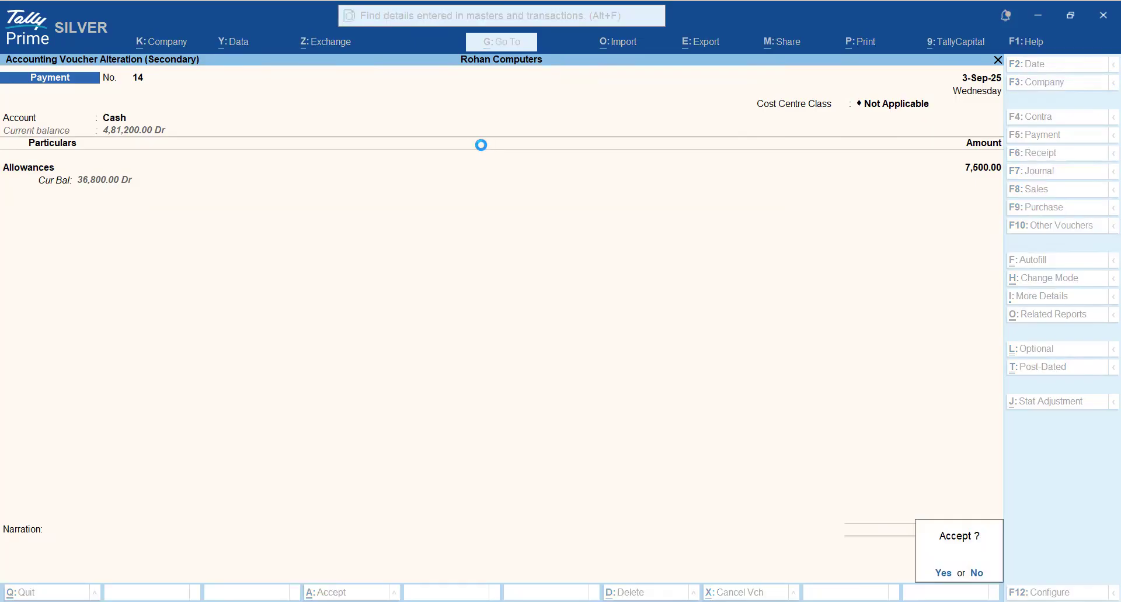
pyautogui.press('Return')
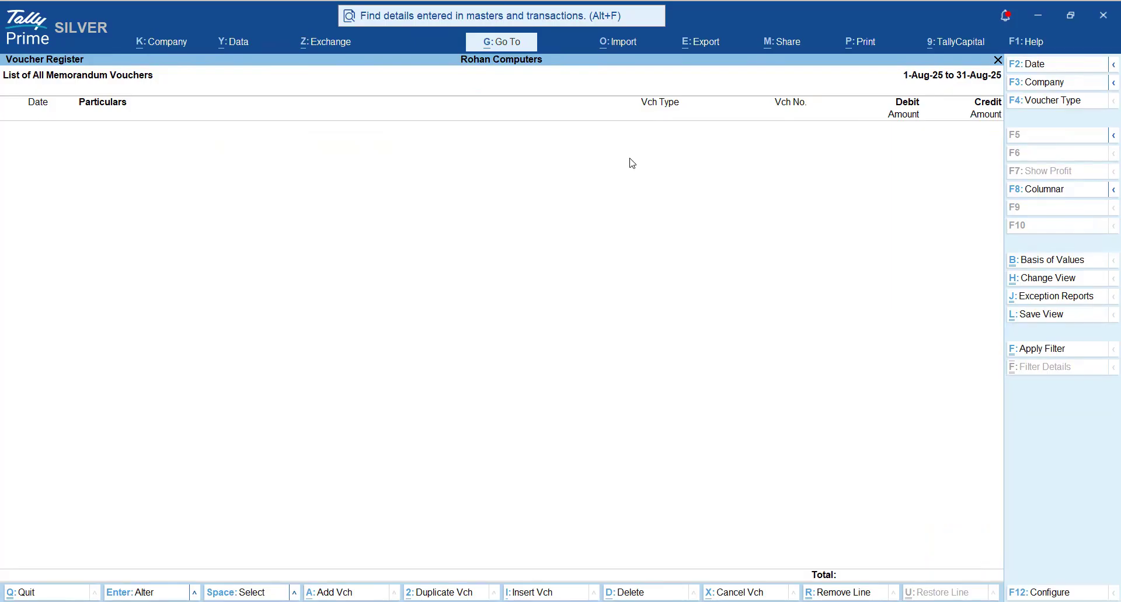
# - Return to the monthly Memorandum Register and examine the voucher entries for April through July
pyautogui.press('Escape')
pyautogui.press('Up')
pyautogui.press('Up')
pyautogui.press('Up')
pyautogui.press('Up')
pyautogui.press('Up')
pyautogui.press('Up')
pyautogui.press('Up')
pyautogui.press('Up')
pyautogui.press('Up')
pyautogui.press('Up')
pyautogui.press('Up')
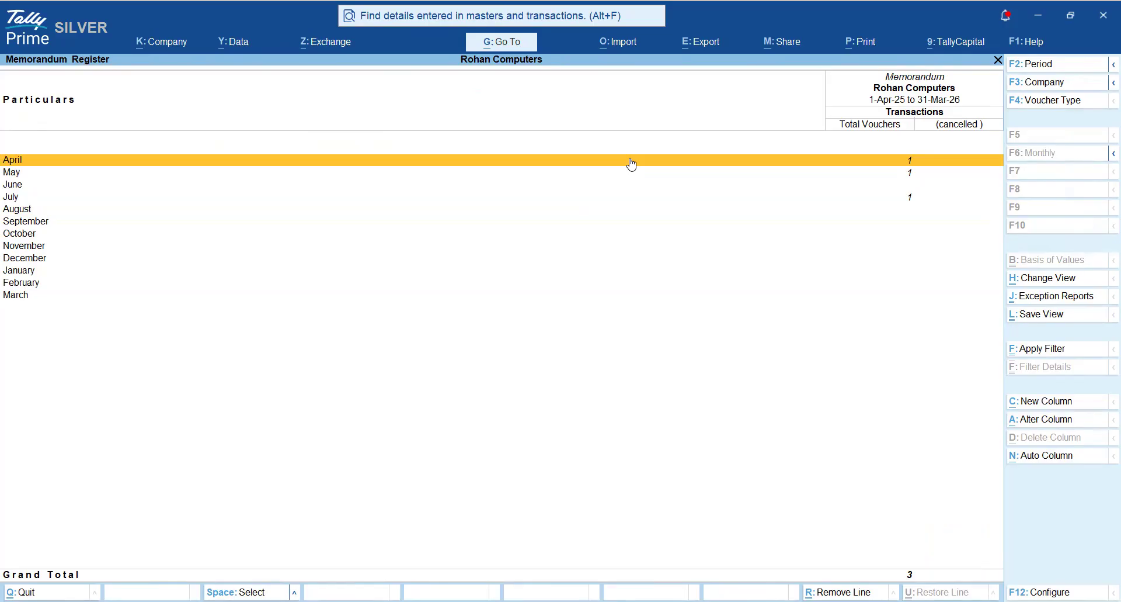
pyautogui.press('Down')
pyautogui.press('Down')
pyautogui.press('Down')
pyautogui.press('Up')
pyautogui.press('Up')
pyautogui.press('Up')
pyautogui.press('Down')
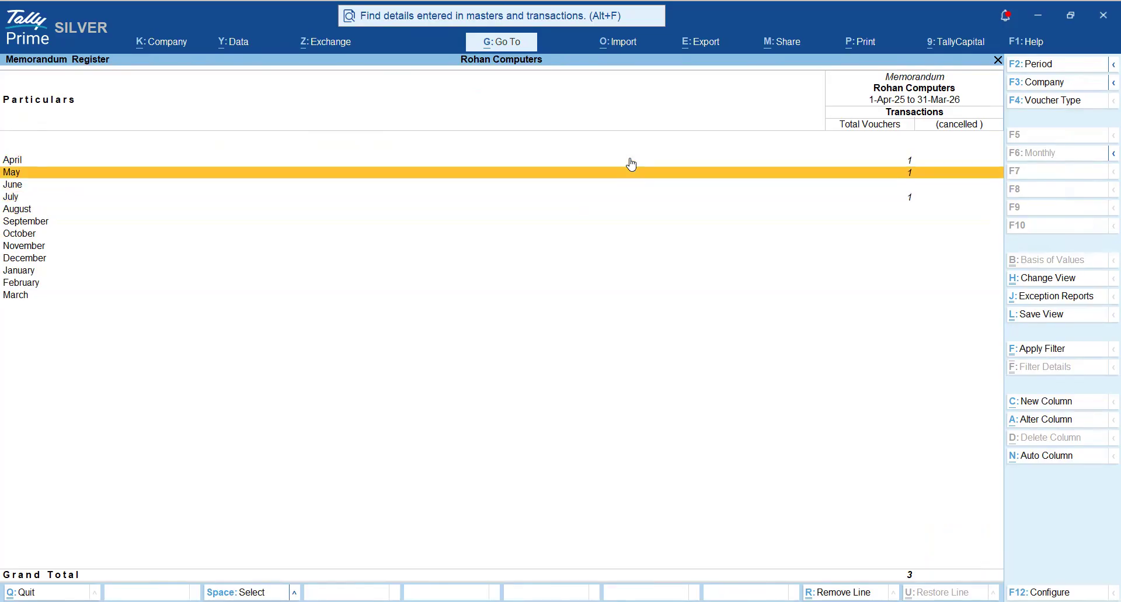
pyautogui.press('Down')
pyautogui.press('Down')
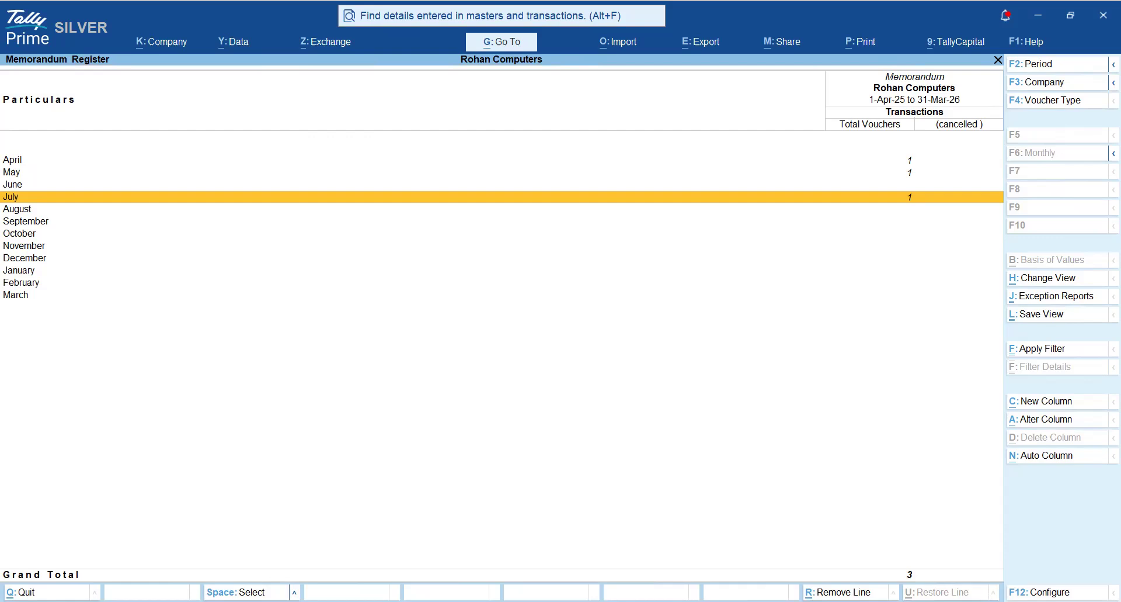
# - Leave the Memorandum Register and return to the Gateway of Tally
pyautogui.press('Escape')
pyautogui.press('Escape')
pyautogui.press('Escape')
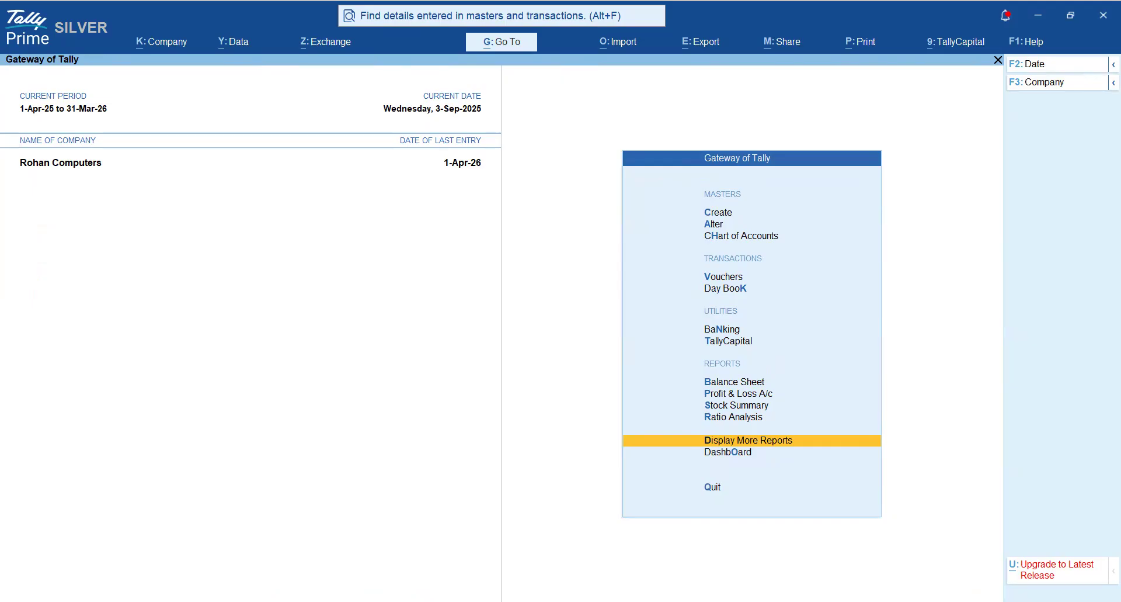
# - Switch to the Accounting Data Analysis document in Word and go past the Reversing Journal heading to the Inaccurate Monthly Profit Reporting illustration
pyautogui.hotkey('alt', 'Tab')
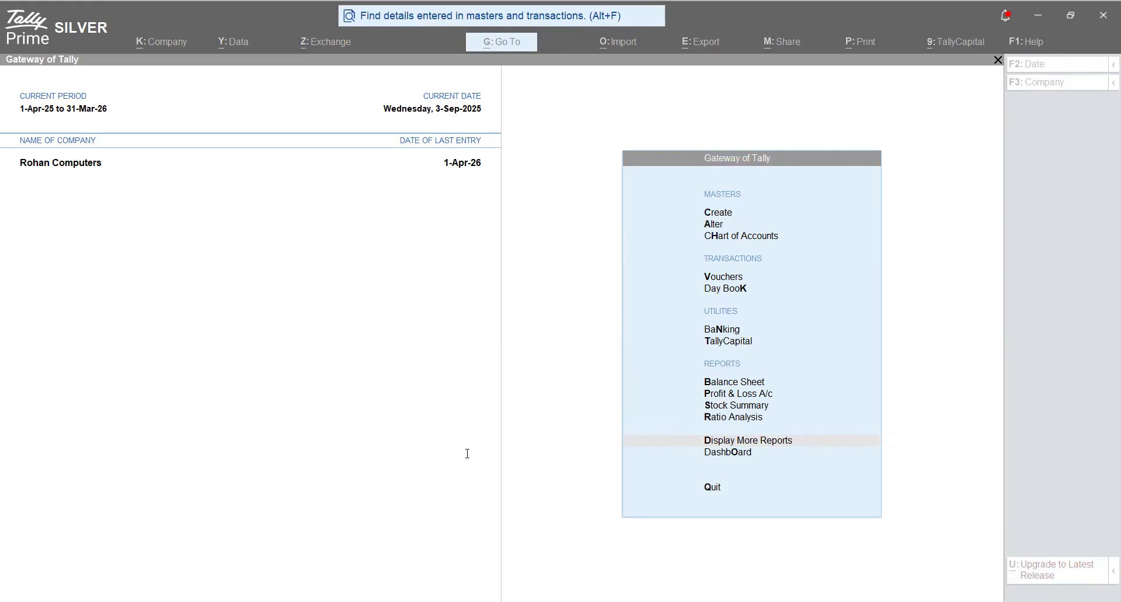
pyautogui.hotkey('alt', 'Tab')
pyautogui.scroll(-3, 466, 454)
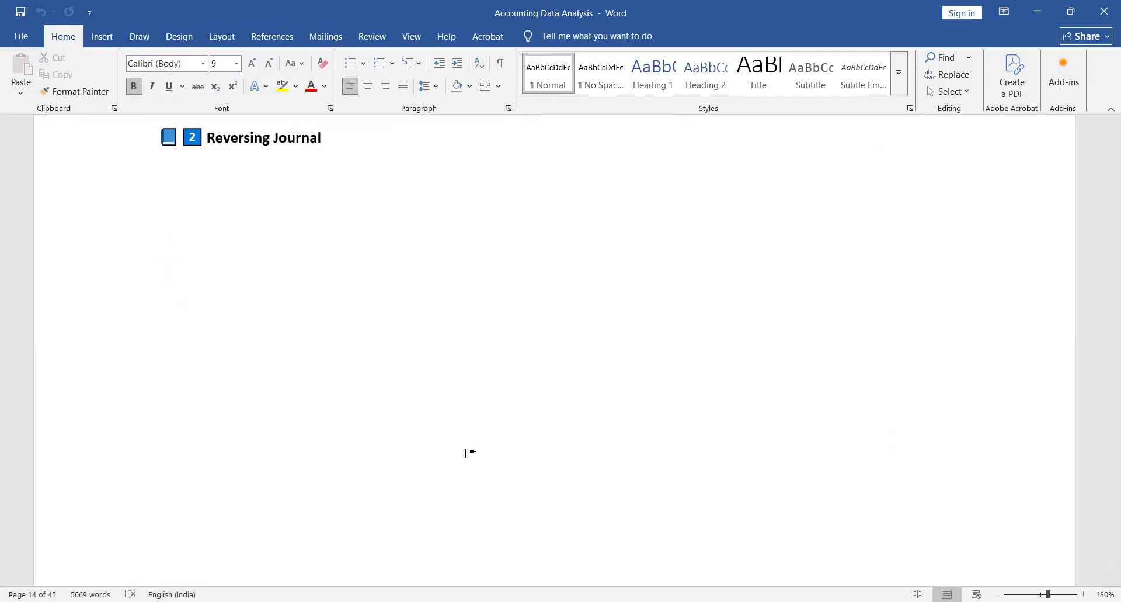
pyautogui.scroll(-10, 466, 454)
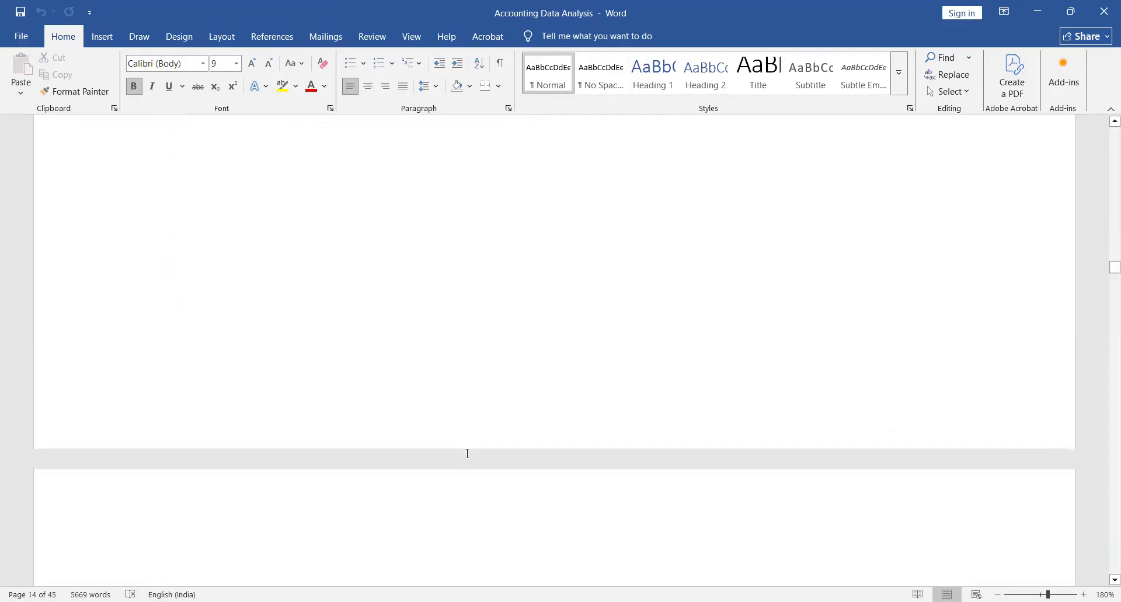
pyautogui.scroll(-4, 466, 455)
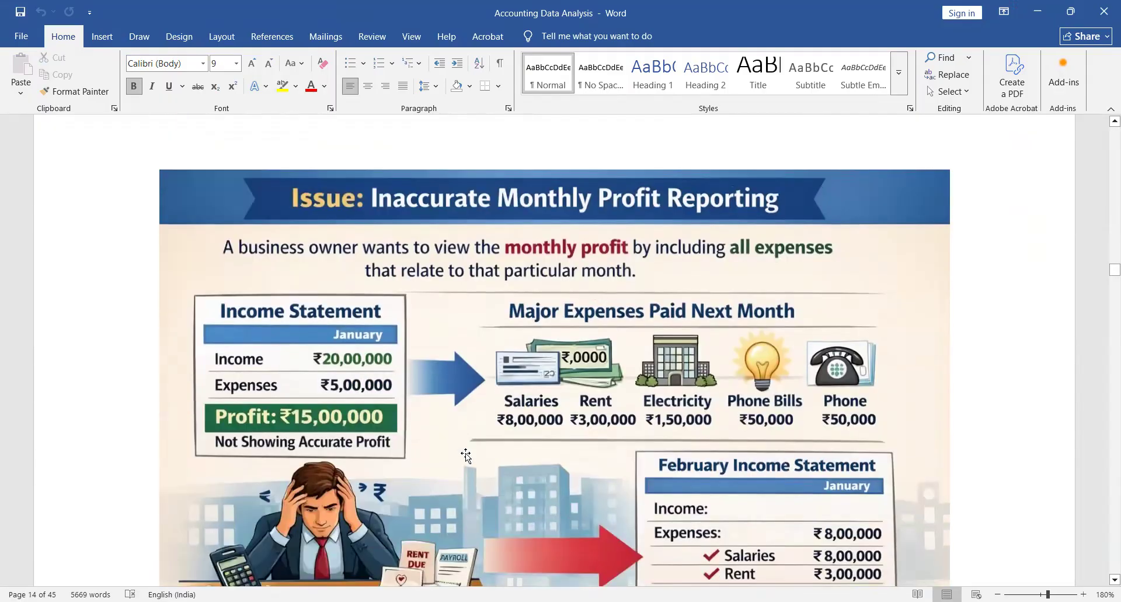
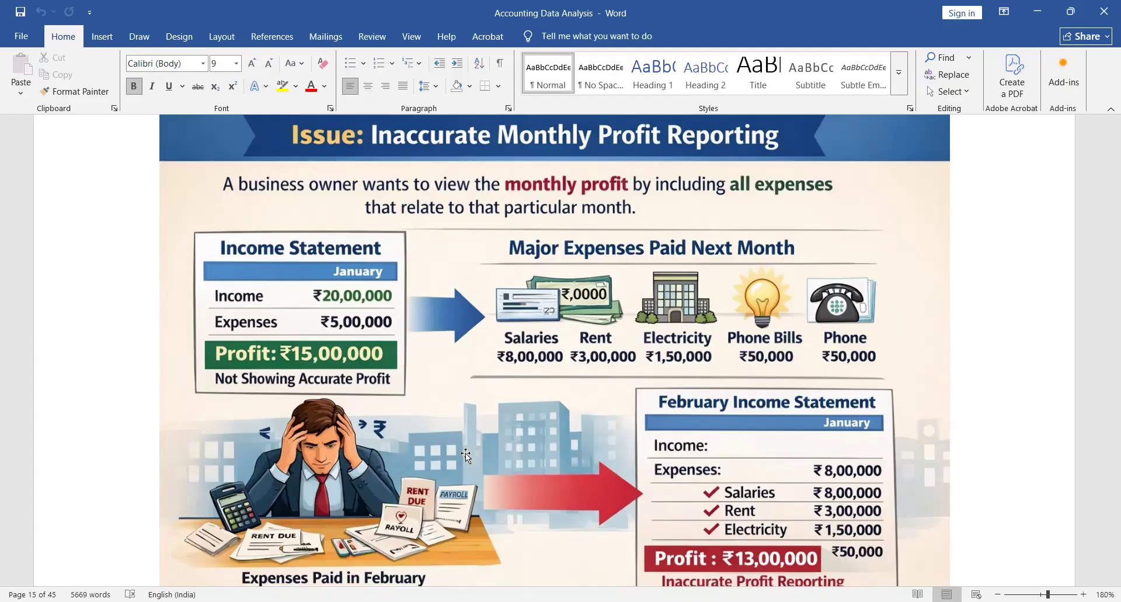
# - Switch to TallyPrime and open the Profit & Loss A/c for the period 1-4-2025 to 30.4
pyautogui.hotkey('alt', 'Tab')
pyautogui.press('Return')
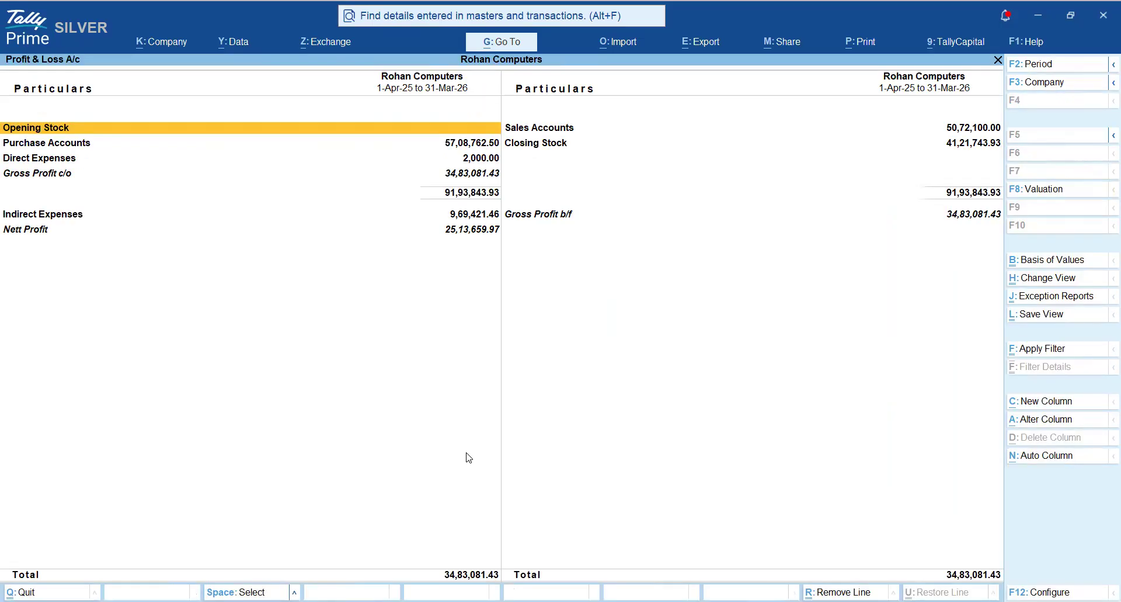
pyautogui.hotkey('alt', 'F2')
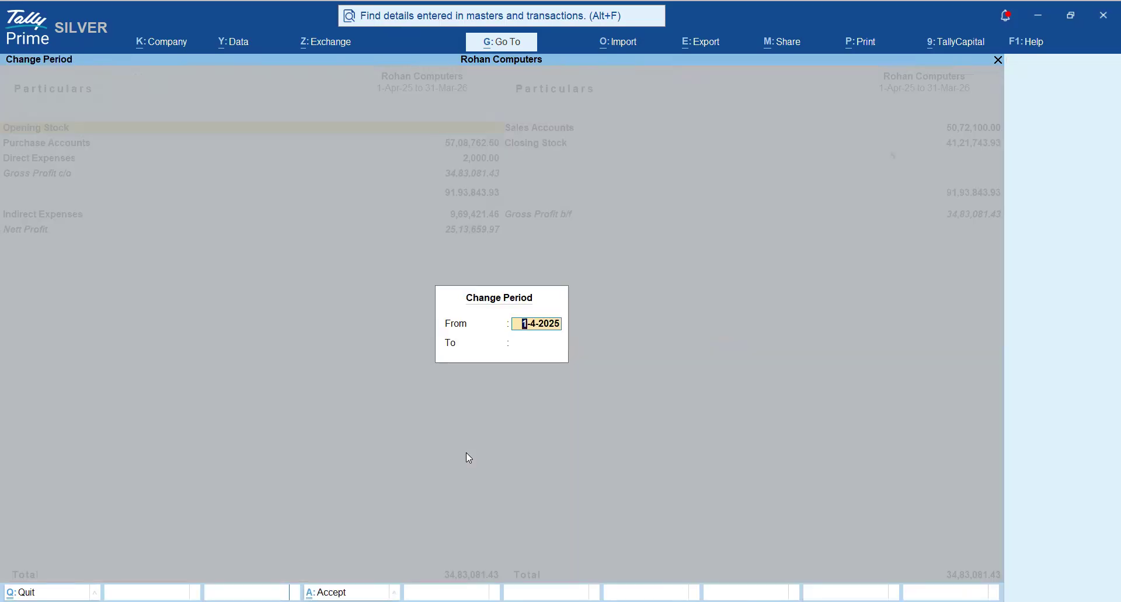
pyautogui.press('Return')
pyautogui.write('30.4')
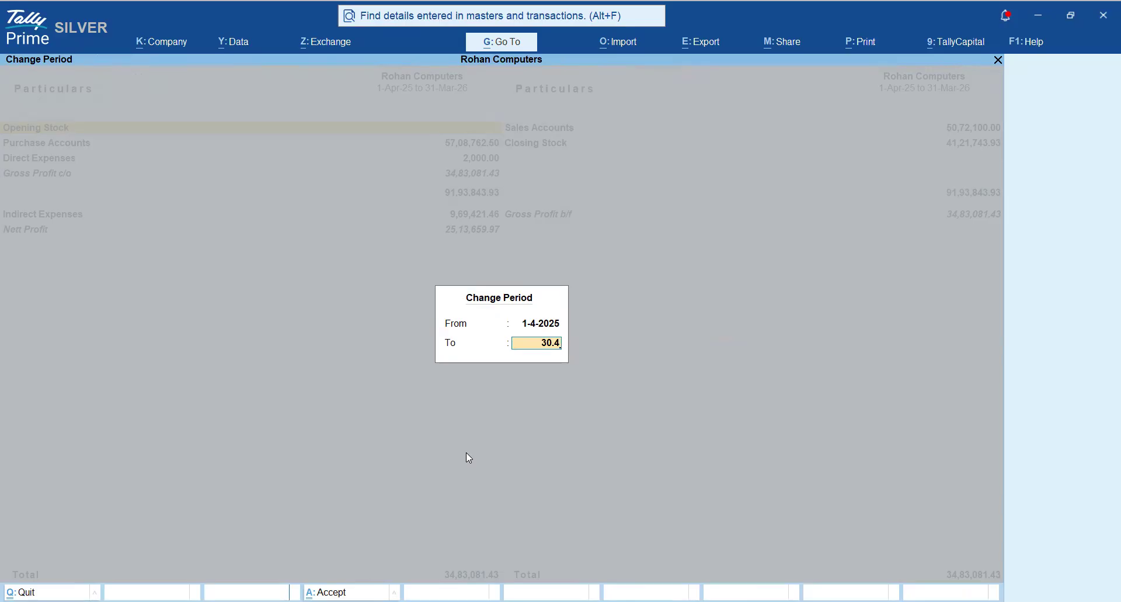
pyautogui.press('Return')
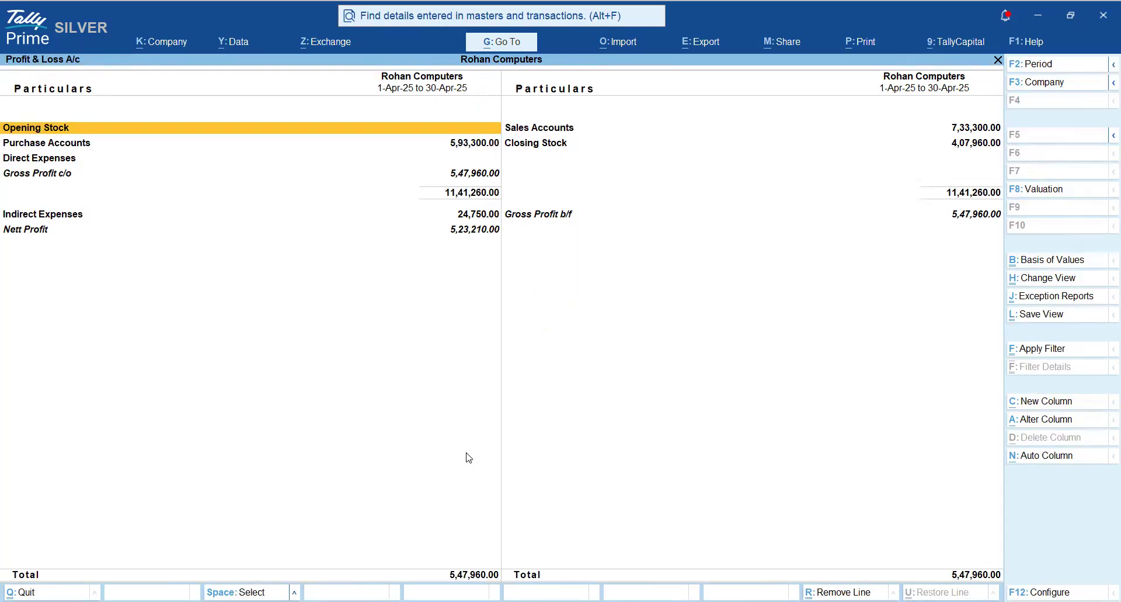
# - Show the Profit & Loss A/c in detailed form and collapse the stock groups under Closing Stock
pyautogui.hotkey('alt', 'F5')
pyautogui.hotkey('shift', 'Return')
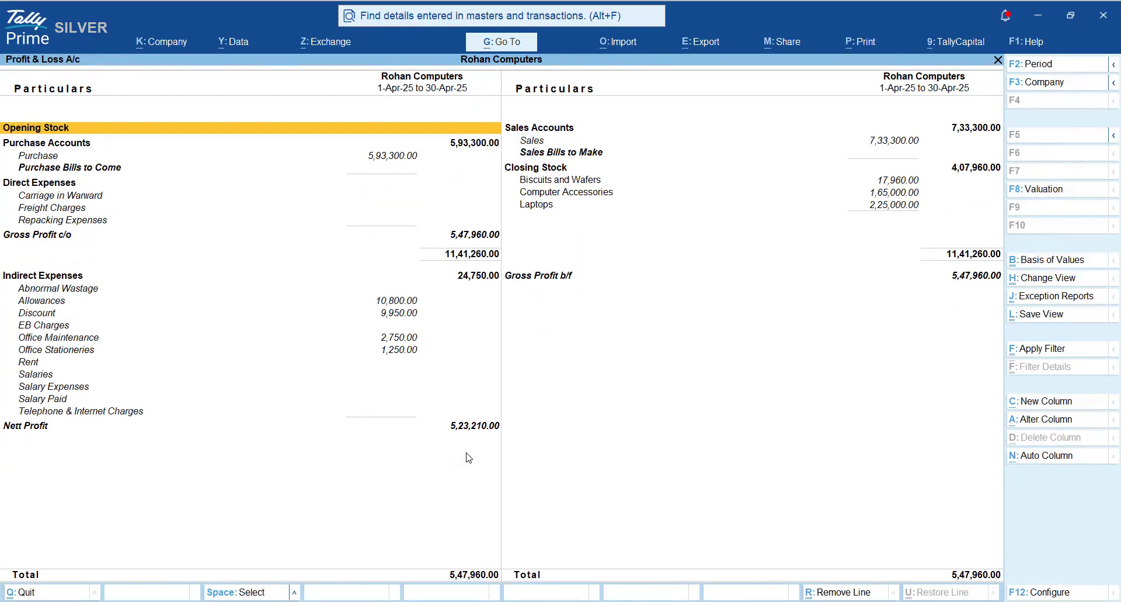
pyautogui.press('Right')
pyautogui.press('Down')
pyautogui.press('Down')
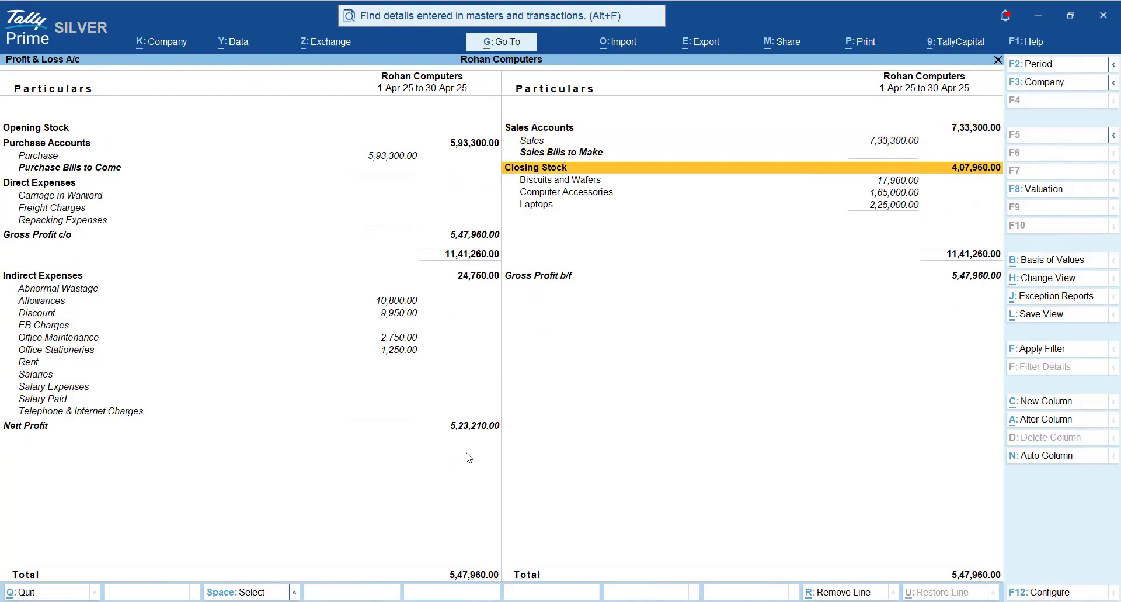
pyautogui.hotkey('shift', 'Return')
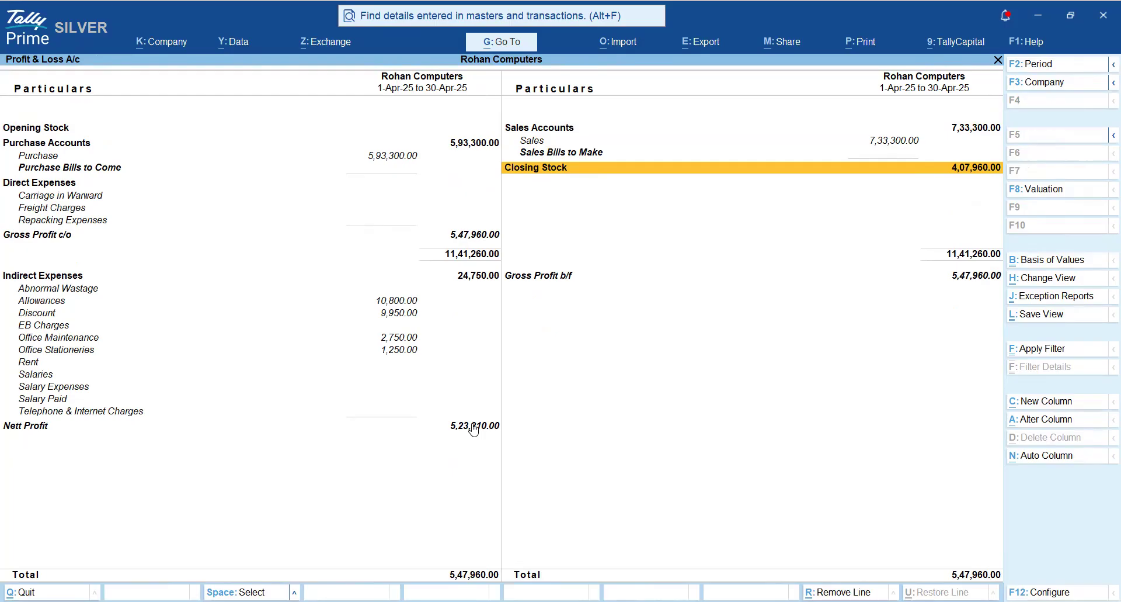
# - Start from the Nett Profit line and review the indirect expenses above it, marking the Salaries and Rent rows
pyautogui.click(455, 430)
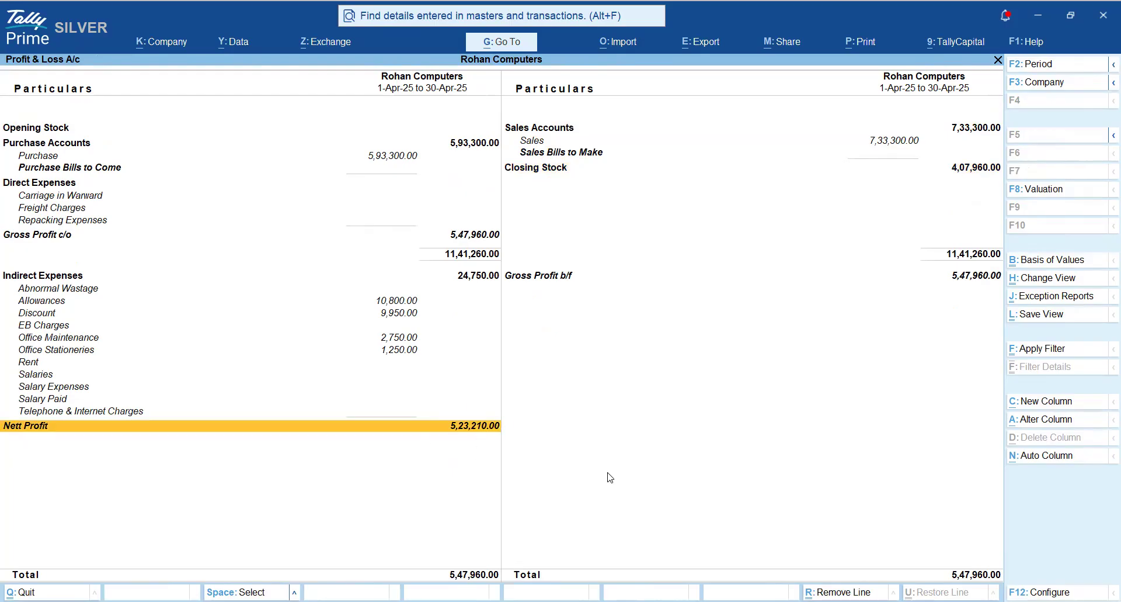
pyautogui.press('Up')
pyautogui.press('Up')
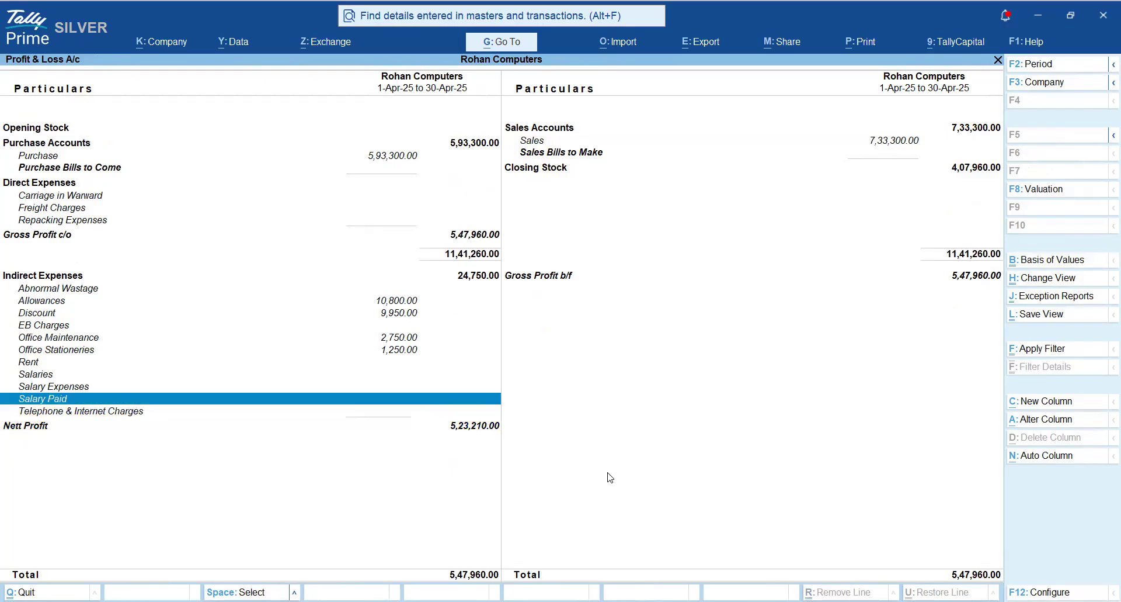
pyautogui.press('Up')
pyautogui.press('Down')
pyautogui.press('Up')
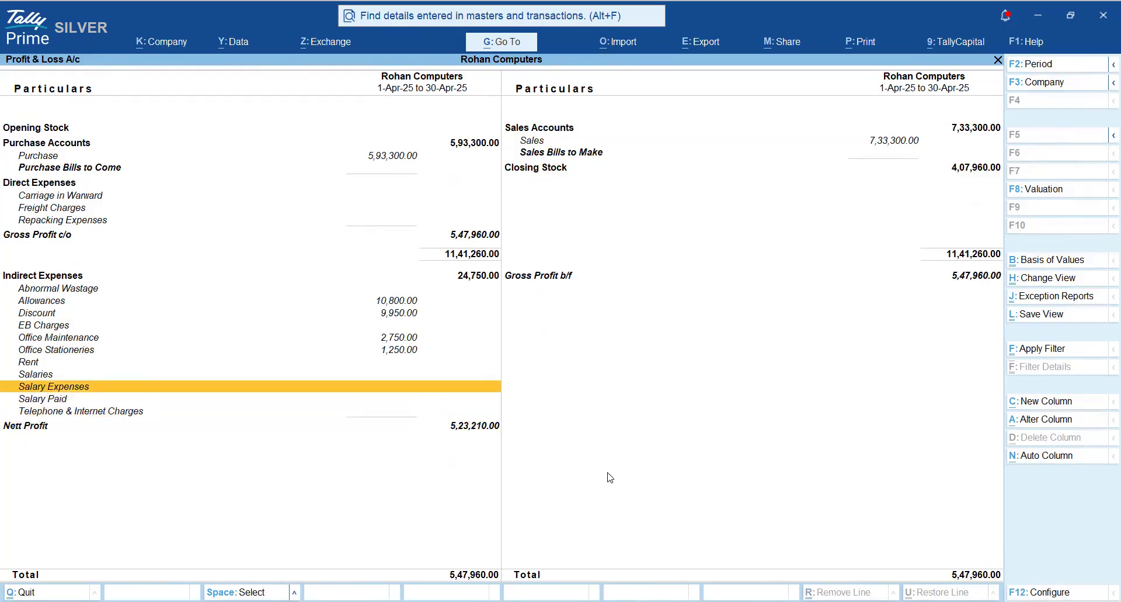
pyautogui.press('Up')
pyautogui.hotkey('shift', 'Up')
pyautogui.hotkey('shift', 'Up')
pyautogui.press('Up')
pyautogui.press('Up')
# - Mark the Telephone & Internet Charges and EB Charges rows under Indirect Expenses as well
pyautogui.press('Up')
pyautogui.press('Up')
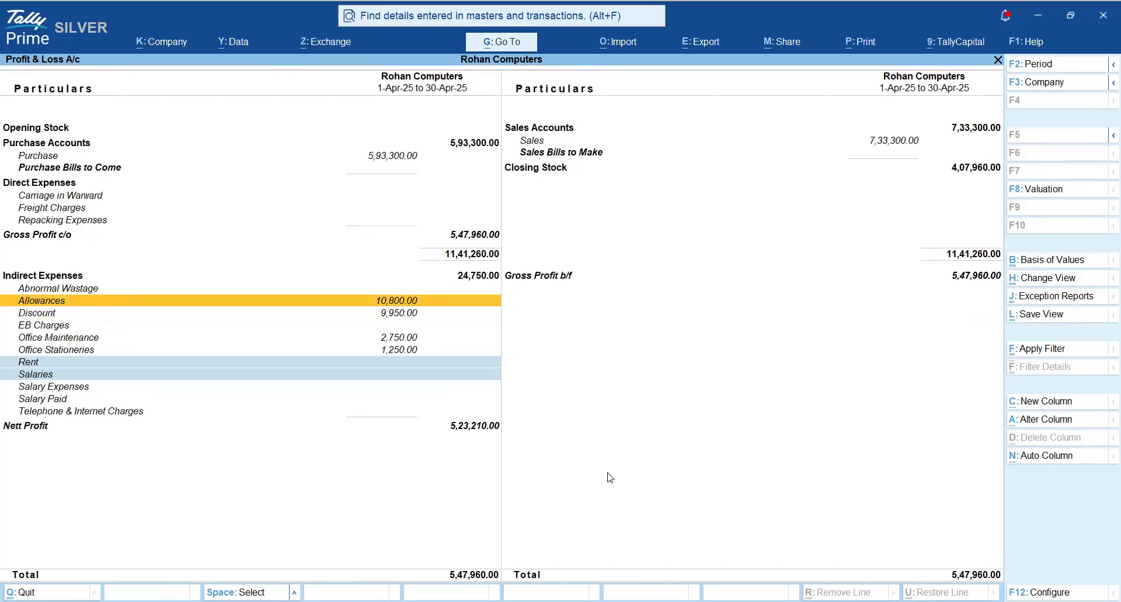
pyautogui.press('Up')
pyautogui.press('Down')
pyautogui.press('Down')
pyautogui.press('Down')
pyautogui.press('Down')
pyautogui.press('Down')
pyautogui.press('Down')
pyautogui.press('Down')
pyautogui.press('Down')
pyautogui.press('Down')
pyautogui.press('Down')
pyautogui.press('space')
pyautogui.press('Up')
pyautogui.press('Up')
pyautogui.press('Up')
pyautogui.press('Up')
pyautogui.press('Up')
pyautogui.press('Up')
pyautogui.press('Up')
pyautogui.press('space')
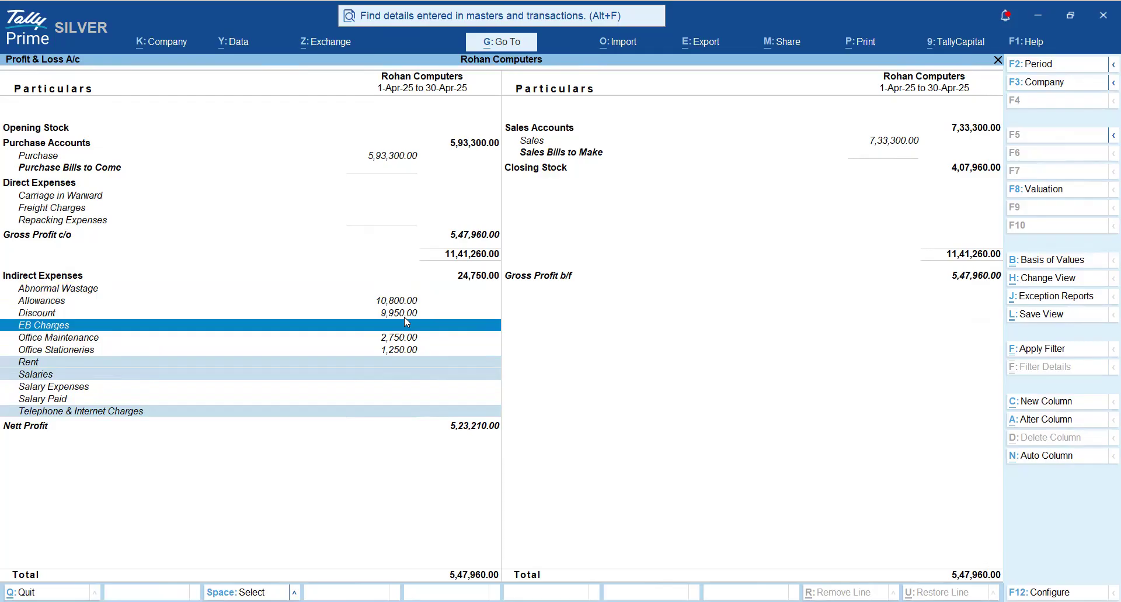
# - Go back down to the Nett Profit line to examine the April profit
pyautogui.press('Down')
pyautogui.press('Down')
pyautogui.press('Down')
pyautogui.press('Down')
pyautogui.press('Down')
pyautogui.press('Down')
pyautogui.press('Down')
pyautogui.press('Down')
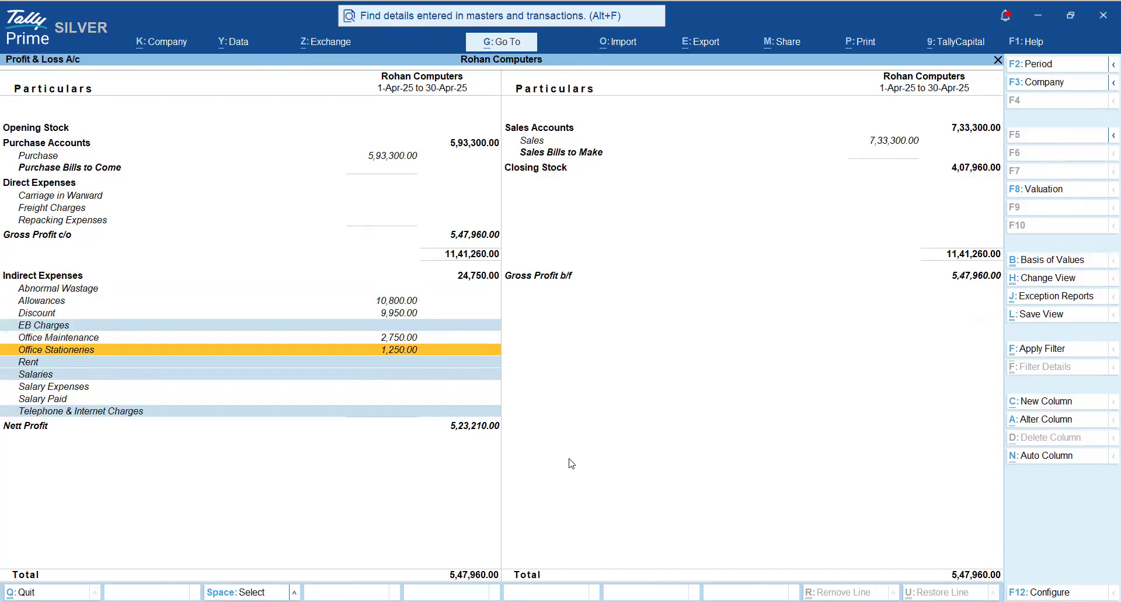
pyautogui.press('space')
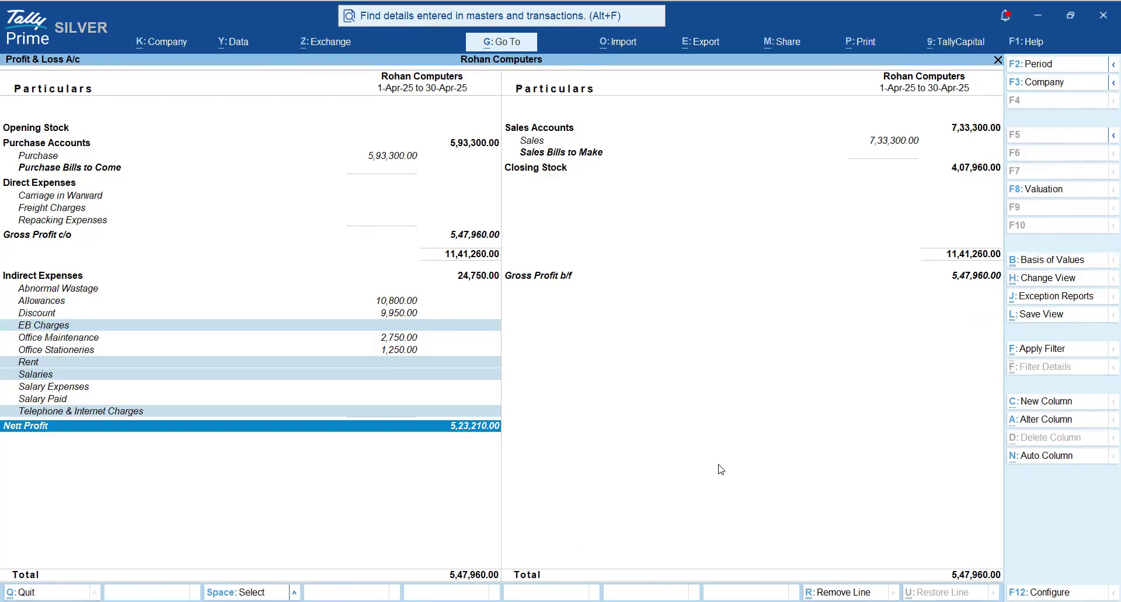
# - Switch to the Accounting Data Analysis document in Word and read the Reversing Journal's purpose and practical example
pyautogui.press('alt')
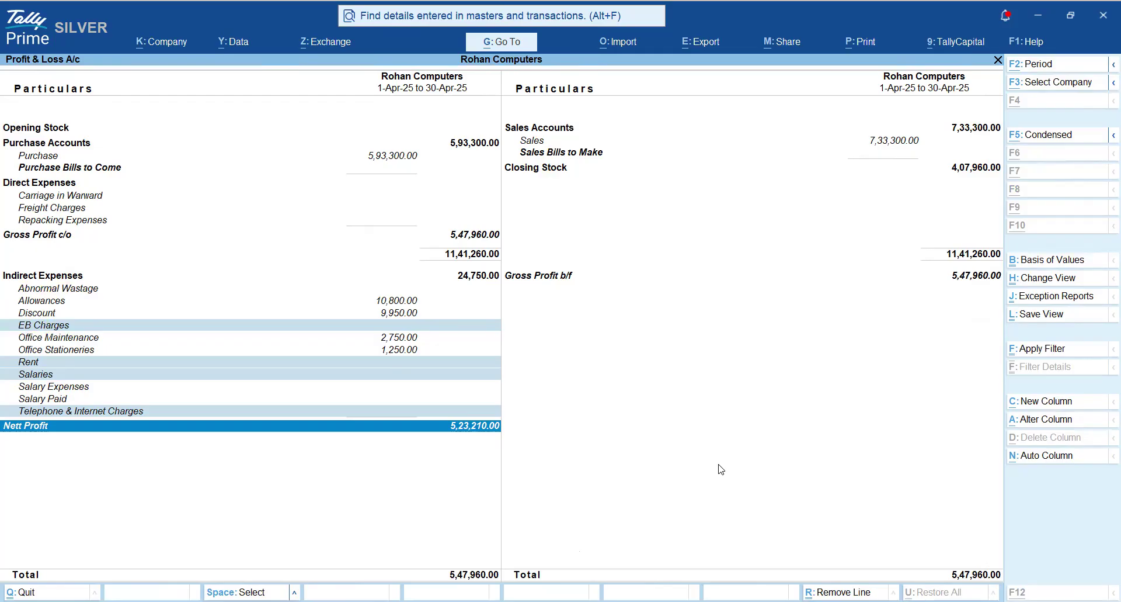
pyautogui.hotkey('alt', 'Tab')
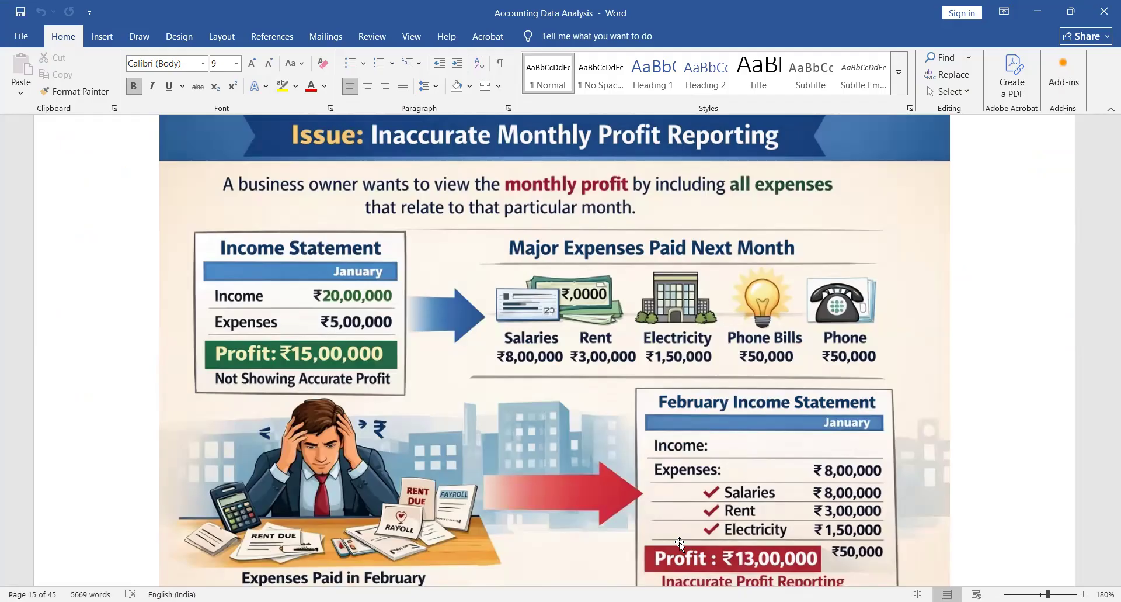
pyautogui.scroll(-2, 679, 541)
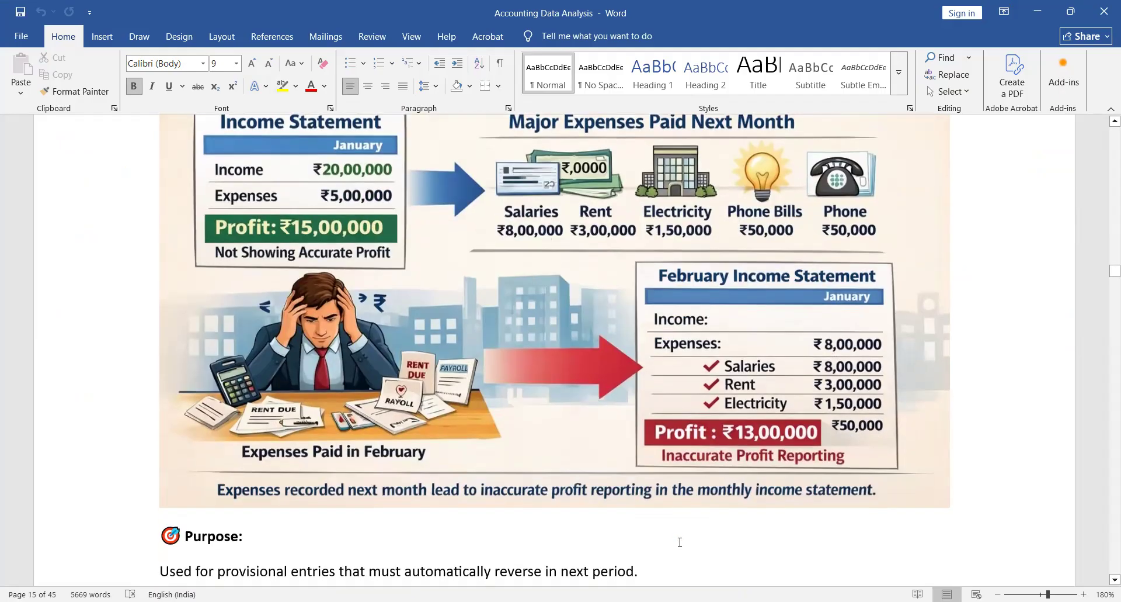
pyautogui.scroll(-2, 680, 542)
pyautogui.scroll(-3, 680, 542)
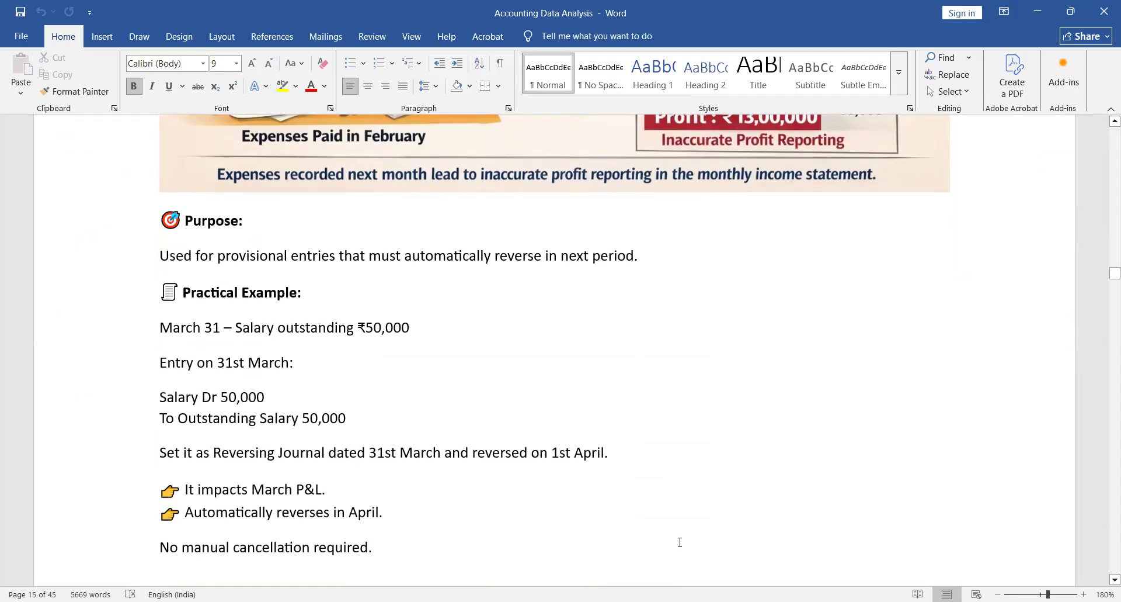
pyautogui.scroll(-3, 680, 541)
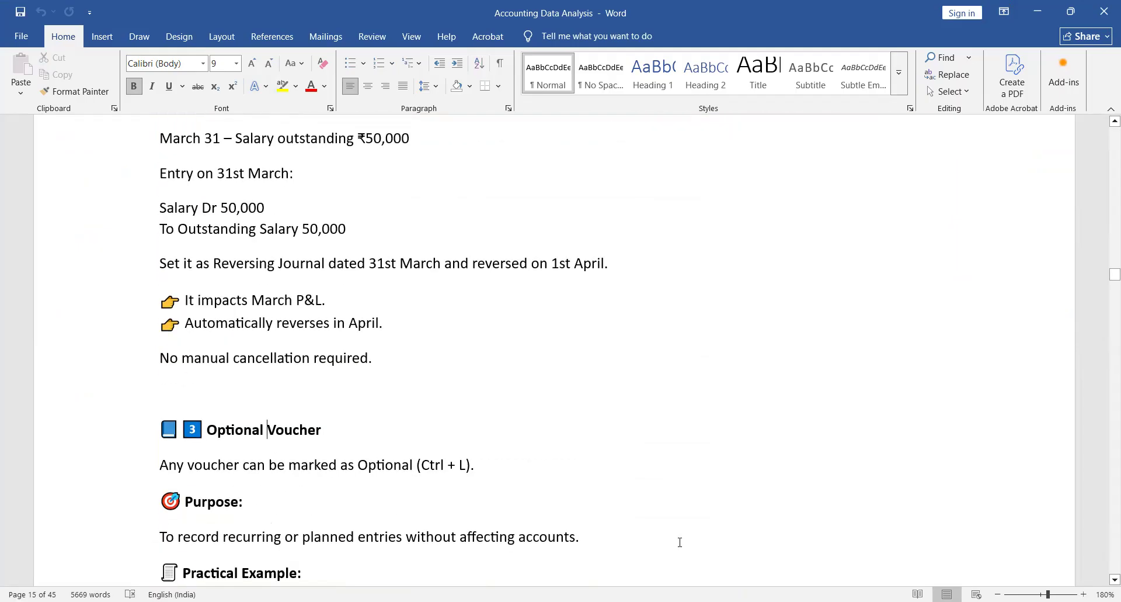
pyautogui.scroll(9, 680, 541)
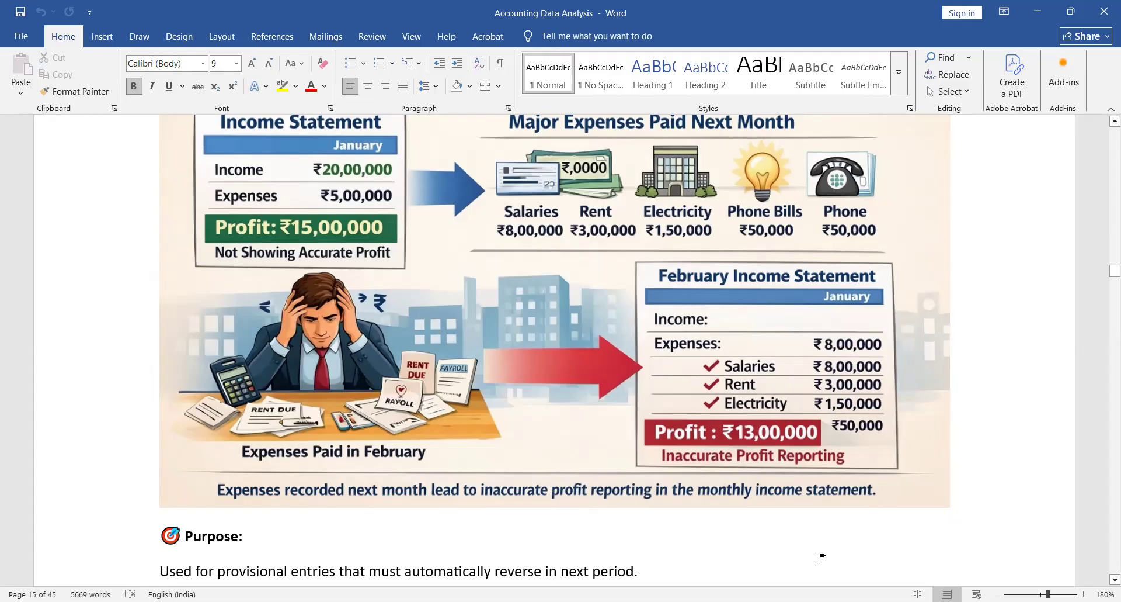
pyautogui.click(682, 575)
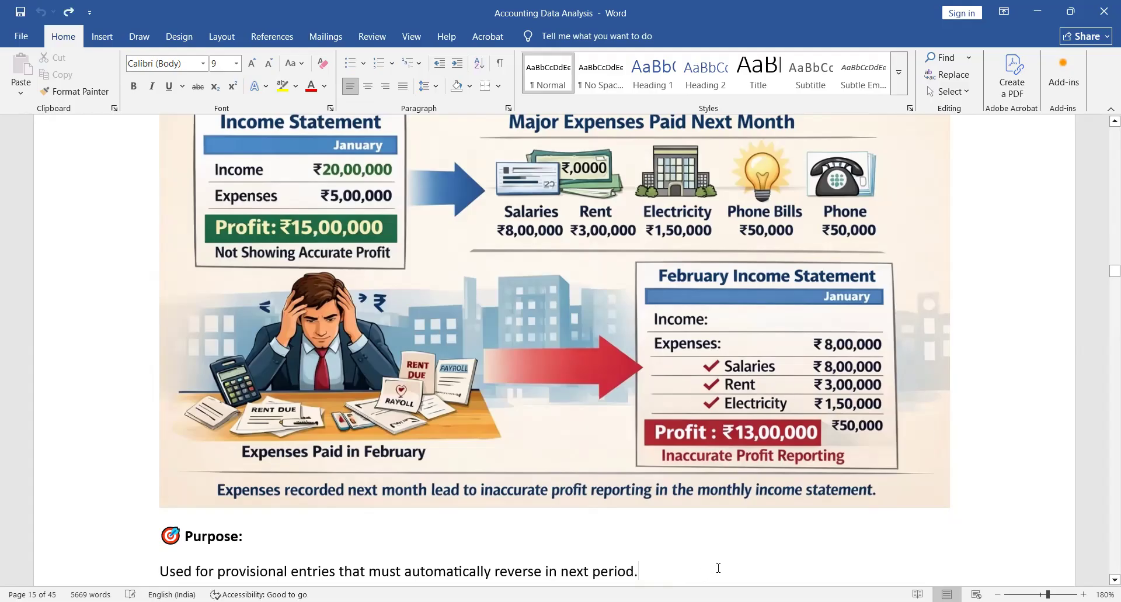
pyautogui.scroll(-2, 719, 568)
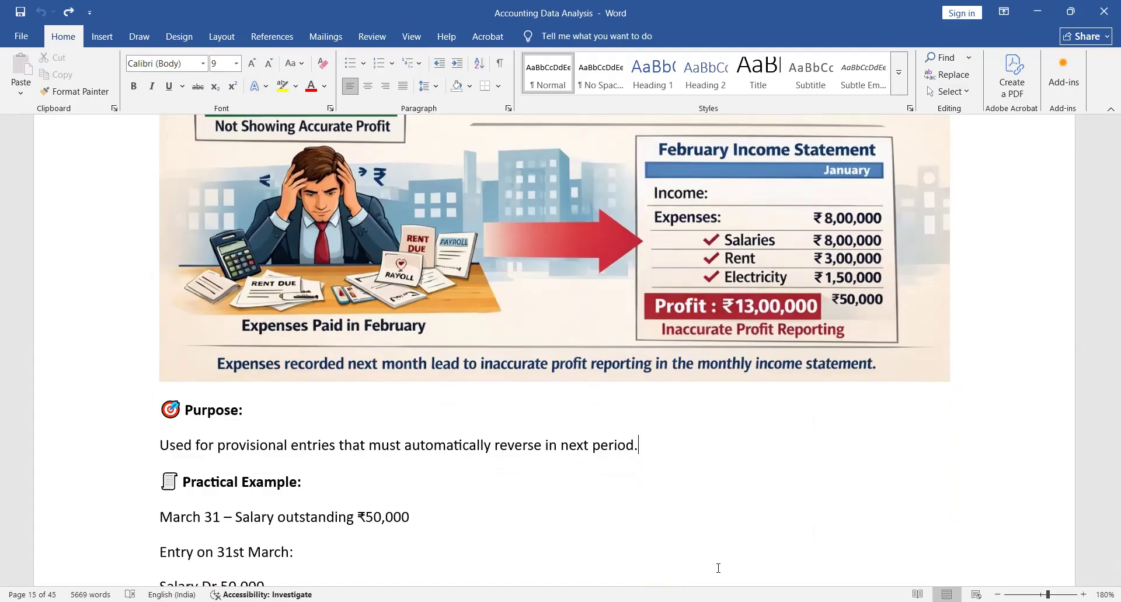
pyautogui.scroll(-2, 719, 567)
pyautogui.scroll(-2, 718, 568)
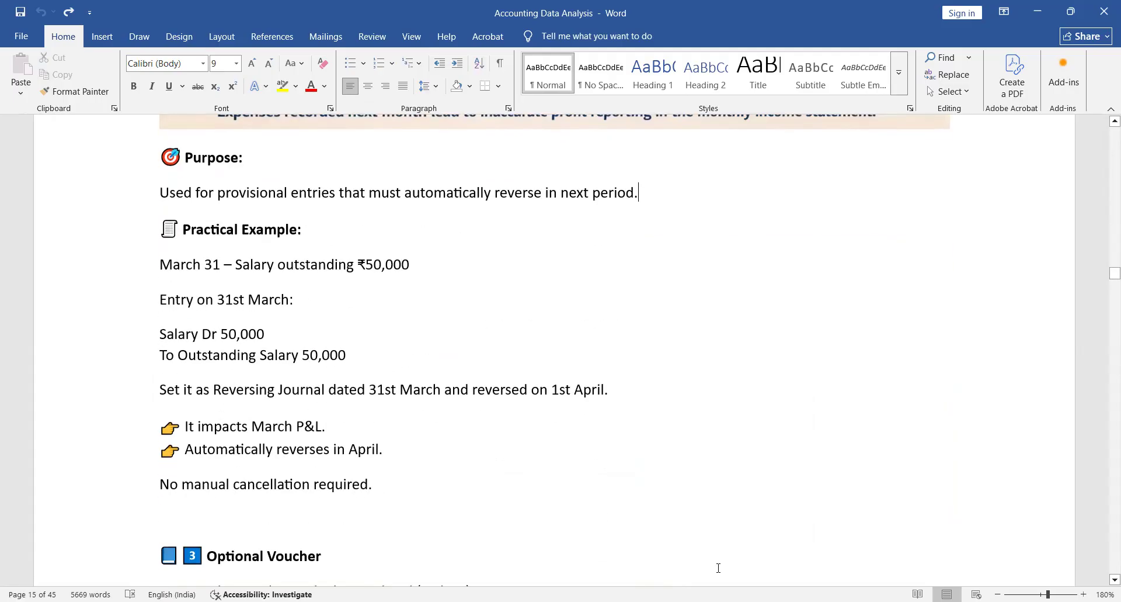
pyautogui.scroll(2, 718, 567)
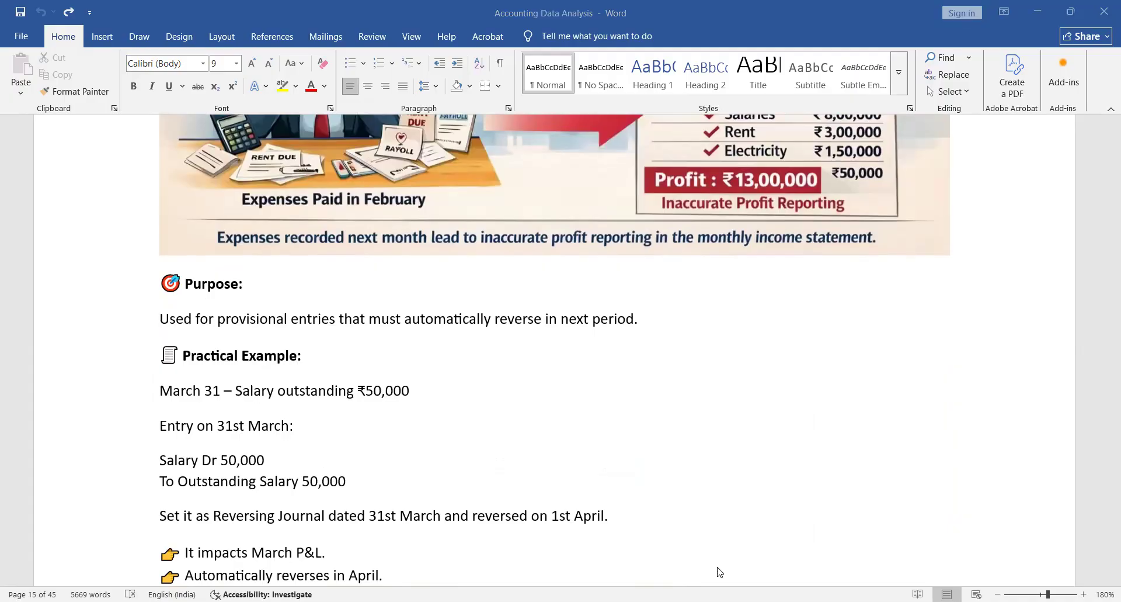
# - Switch back to TallyPrime and open the list of voucher types for alteration
pyautogui.hotkey('alt', 'Tab')
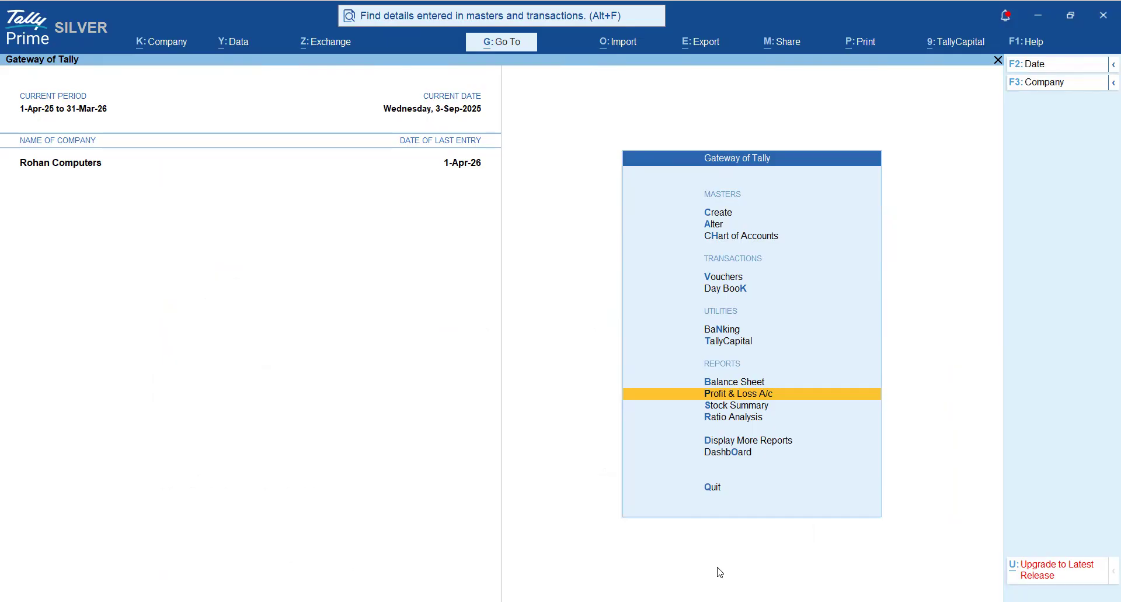
pyautogui.press('Up')
pyautogui.press('Up')
pyautogui.press('Up')
pyautogui.press('Up')
pyautogui.press('Up')
pyautogui.press('Up')
pyautogui.press('Up')
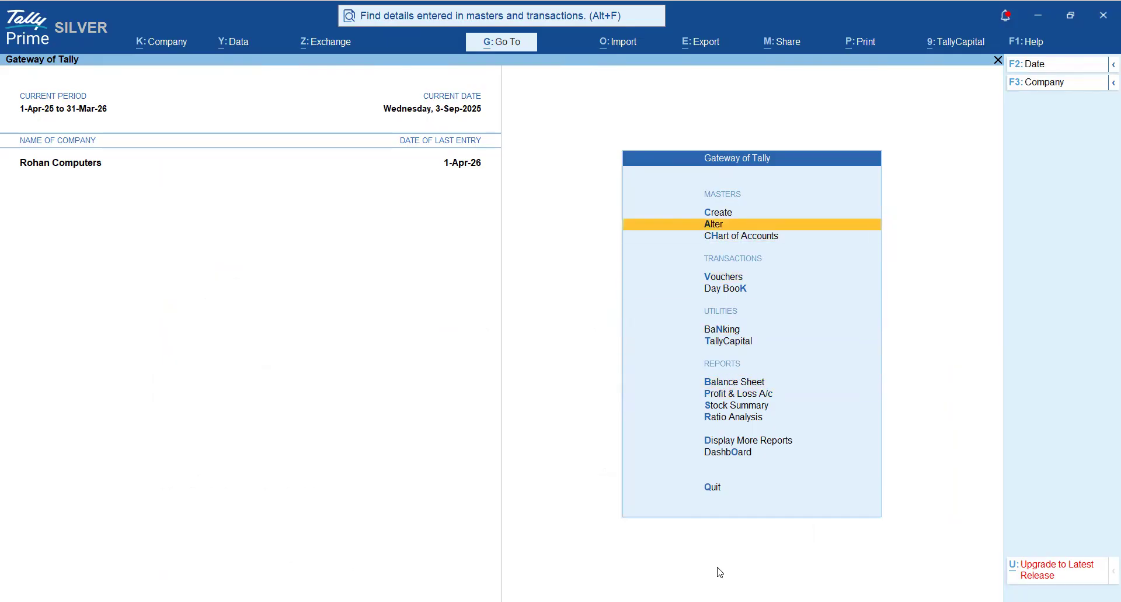
pyautogui.press('Return')
pyautogui.press('Down')
pyautogui.press('Down')
pyautogui.press('Down')
pyautogui.press('Down')
pyautogui.press('Down')
pyautogui.press('Down')
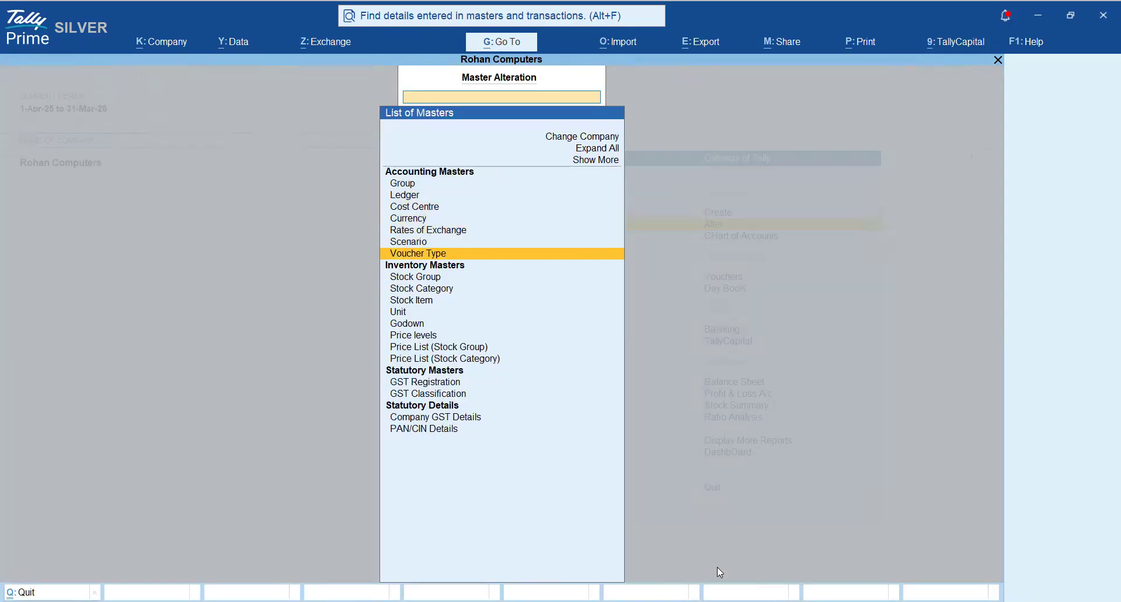
pyautogui.press('Return')
# - Open the Reversing Journal voucher type, check its activation setting, and quit to the Gateway of Tally without saving
pyautogui.write('reve')
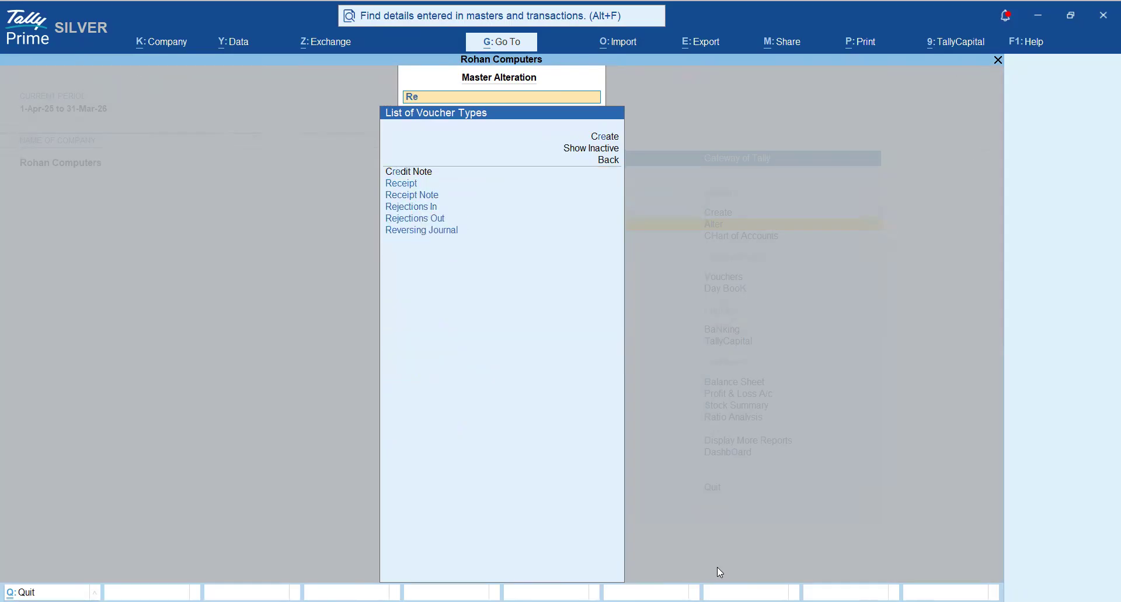
pyautogui.press('Return')
pyautogui.press('Return')
pyautogui.press('Return')
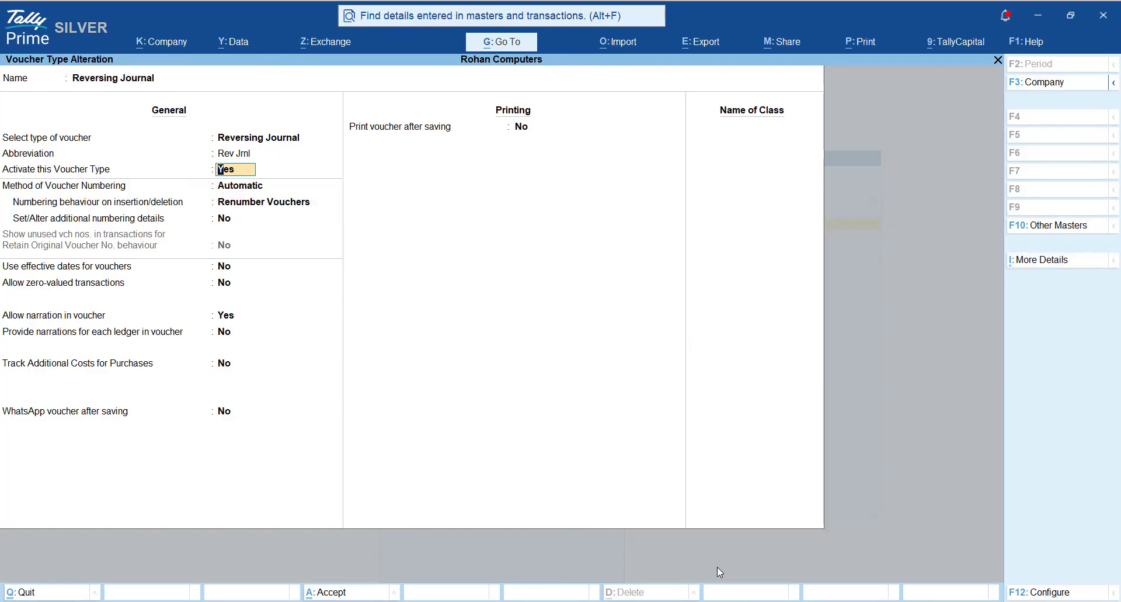
pyautogui.press('Escape')
pyautogui.press('Escape')
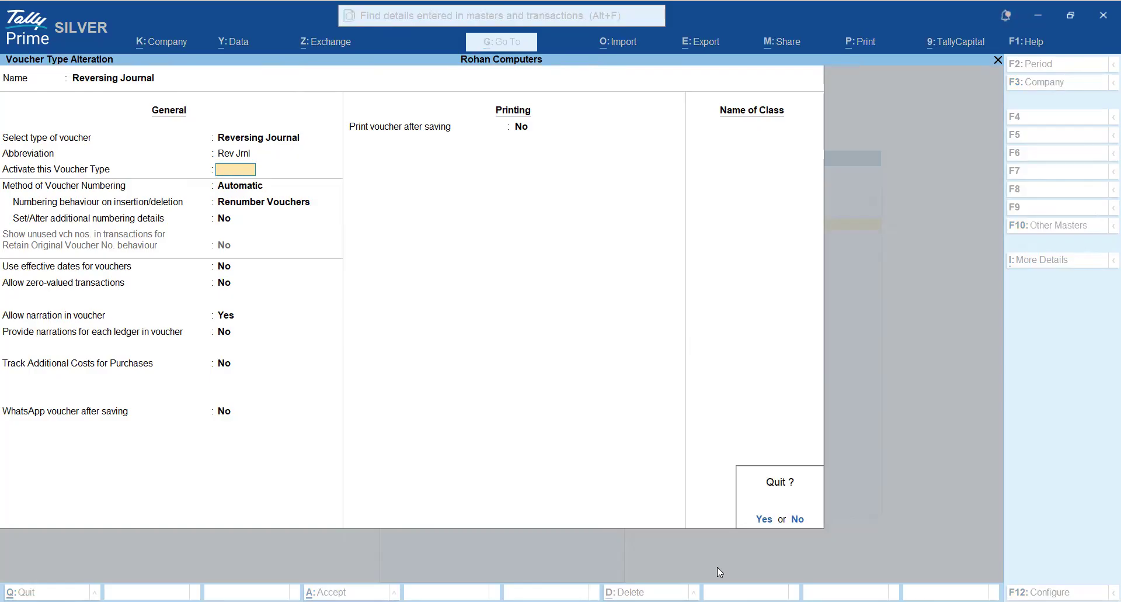
pyautogui.press('y')
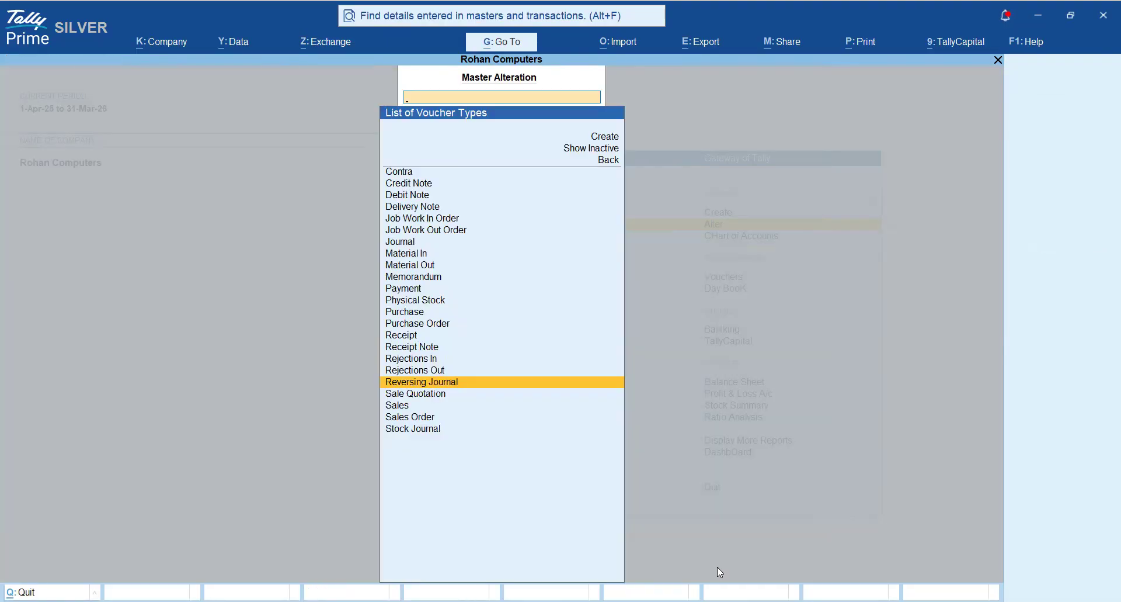
pyautogui.press('Escape')
pyautogui.press('Escape')
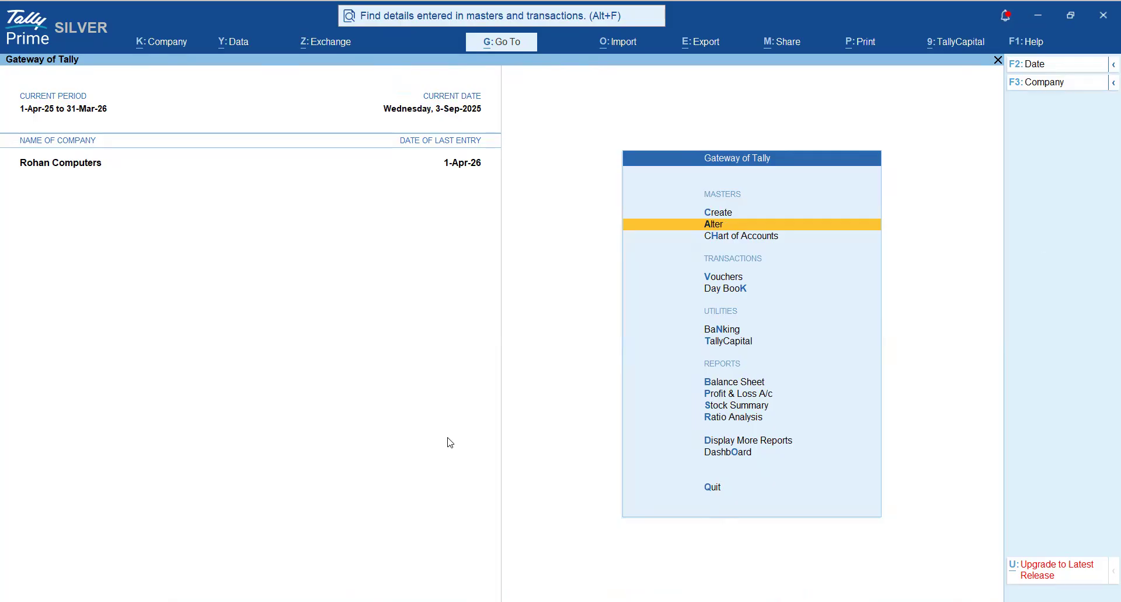
# - Show the Day Book for 30-Apr-25 and open its Reversing Journal voucher for alteration
pyautogui.press('Up')
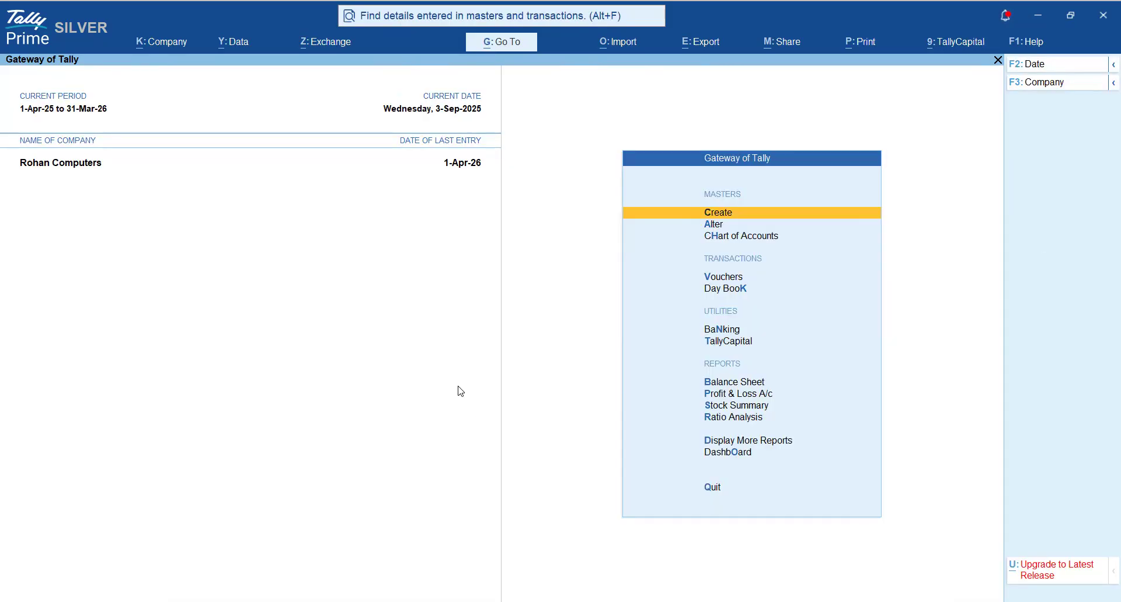
pyautogui.press('k')
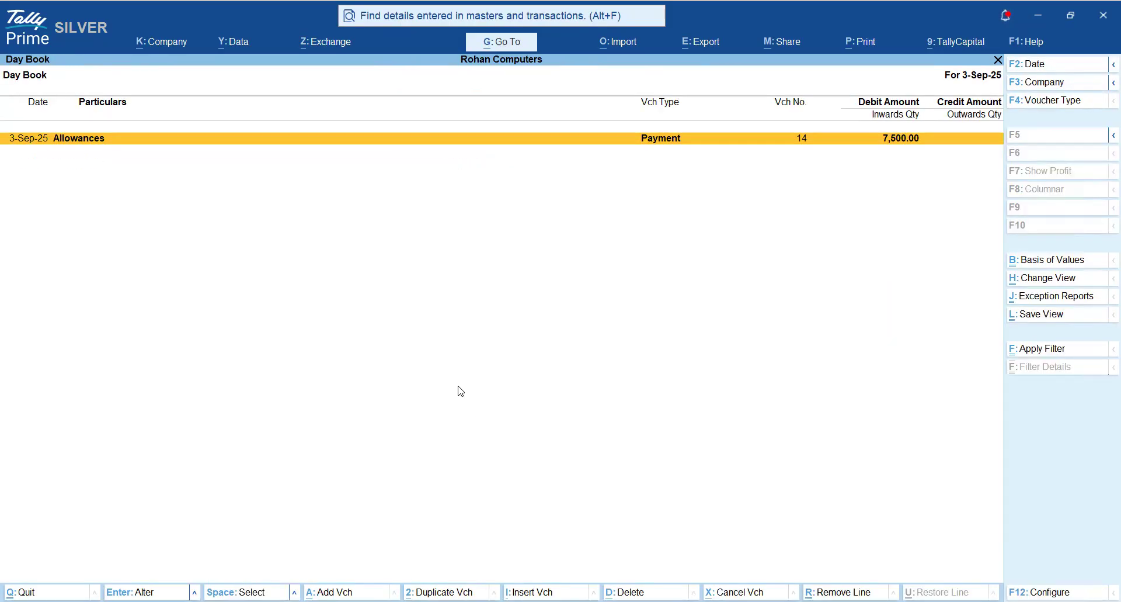
pyautogui.press('F2')
pyautogui.write('30.4')
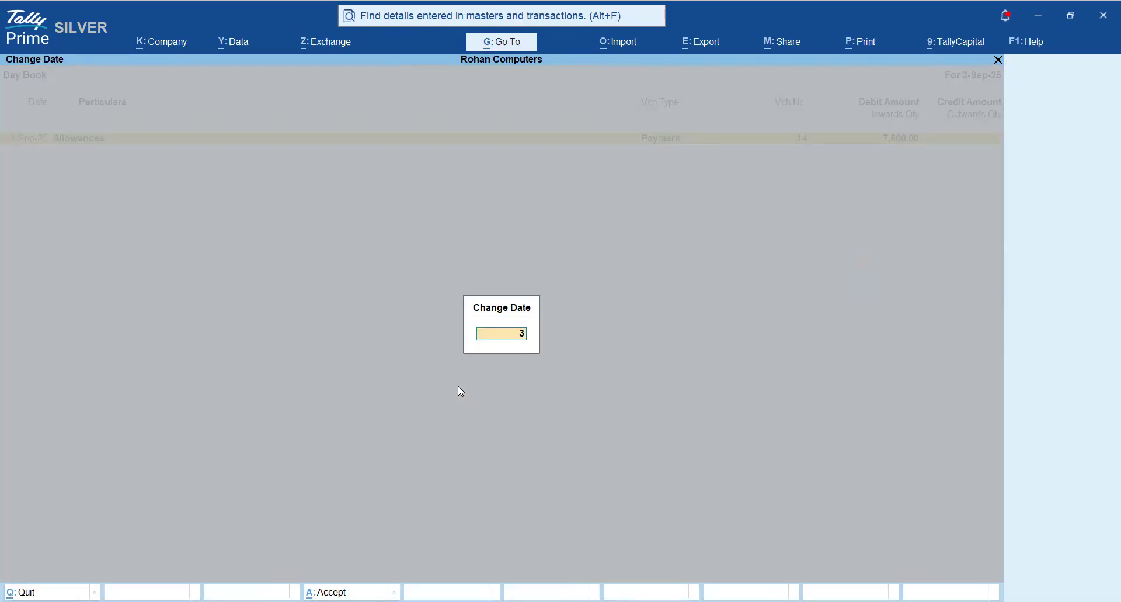
pyautogui.press('Return')
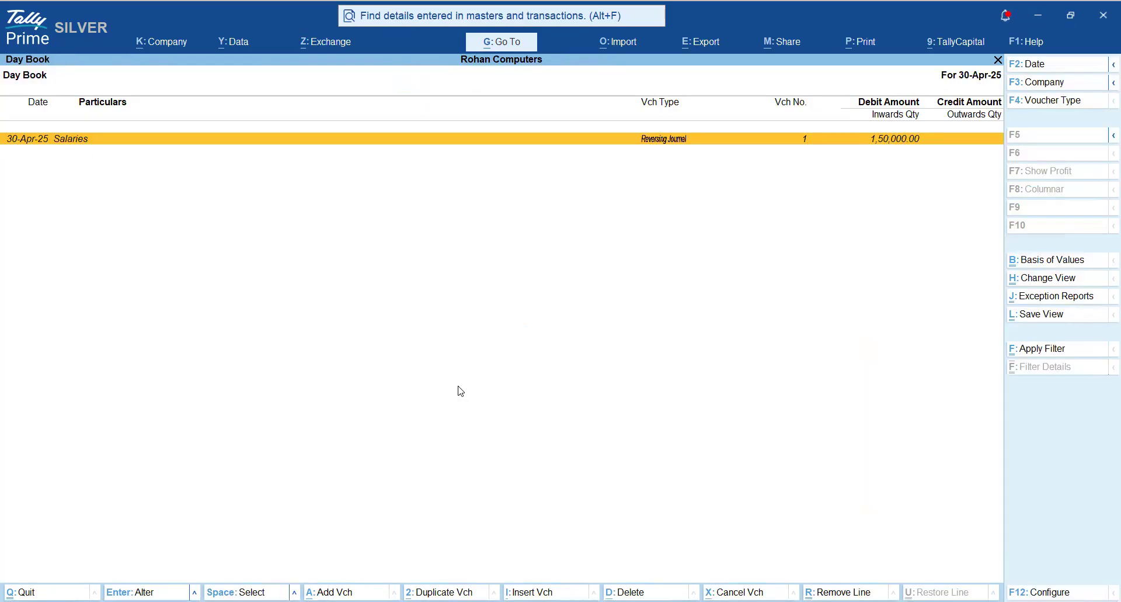
pyautogui.press('Return')
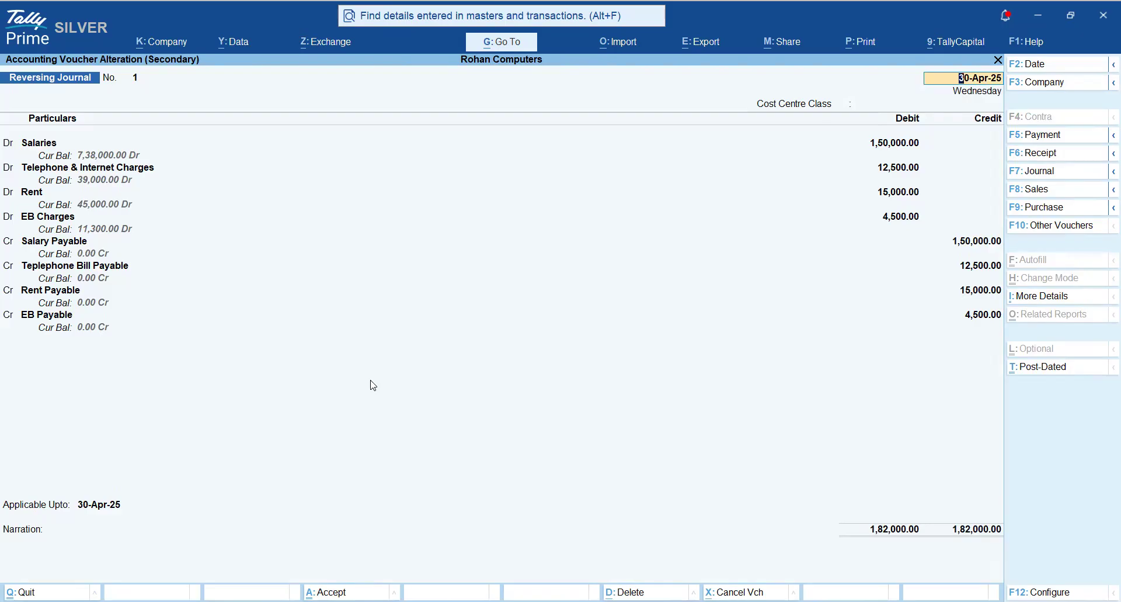
# - Look through the list of voucher types for Reversing Journal and return to the voucher
pyautogui.press('F10')
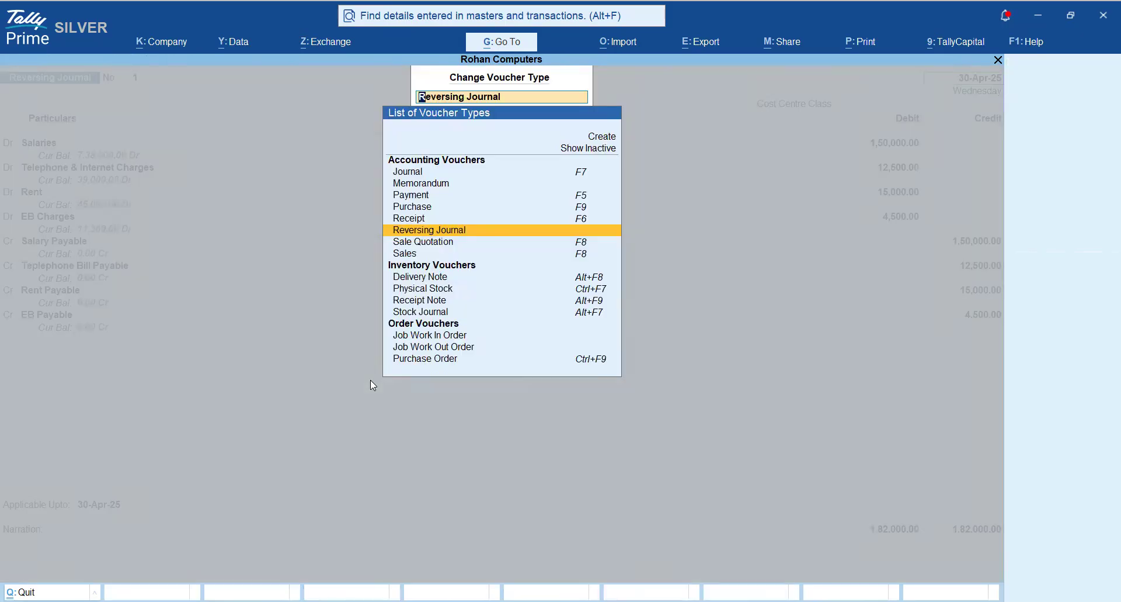
pyautogui.press('BackSpace')
pyautogui.press('Escape')
# - Go through the voucher's debit entries for salaries, telephone and internet, rent and EB charges
pyautogui.press('Return')
pyautogui.press('Return')
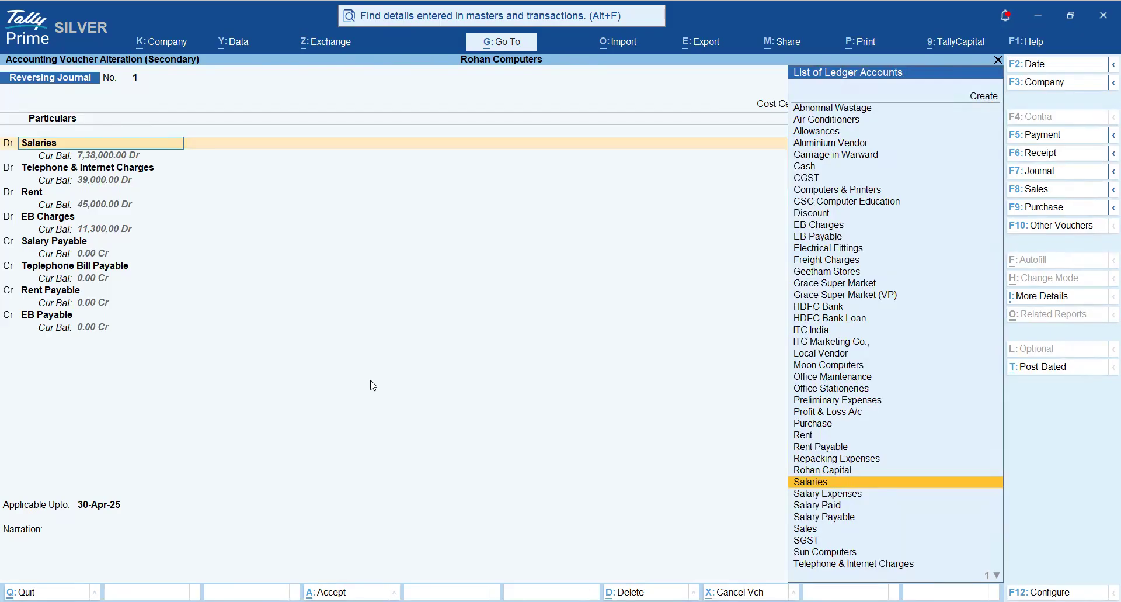
pyautogui.press('Return')
pyautogui.press('Return')
pyautogui.press('Return')
pyautogui.press('Return')
pyautogui.press('Return')
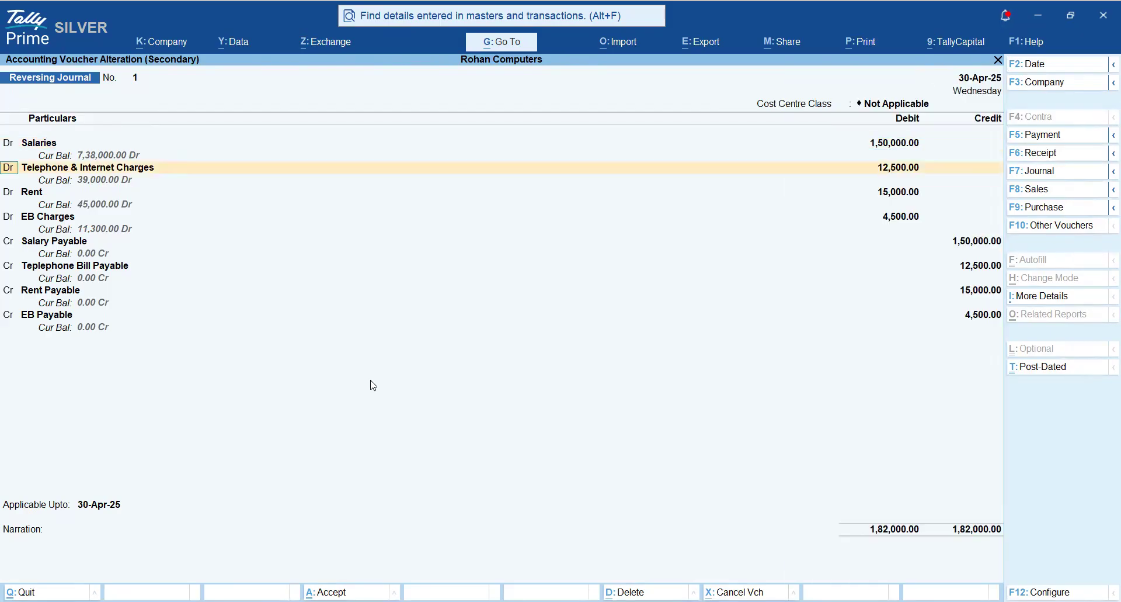
pyautogui.press('Return')
pyautogui.press('Return')
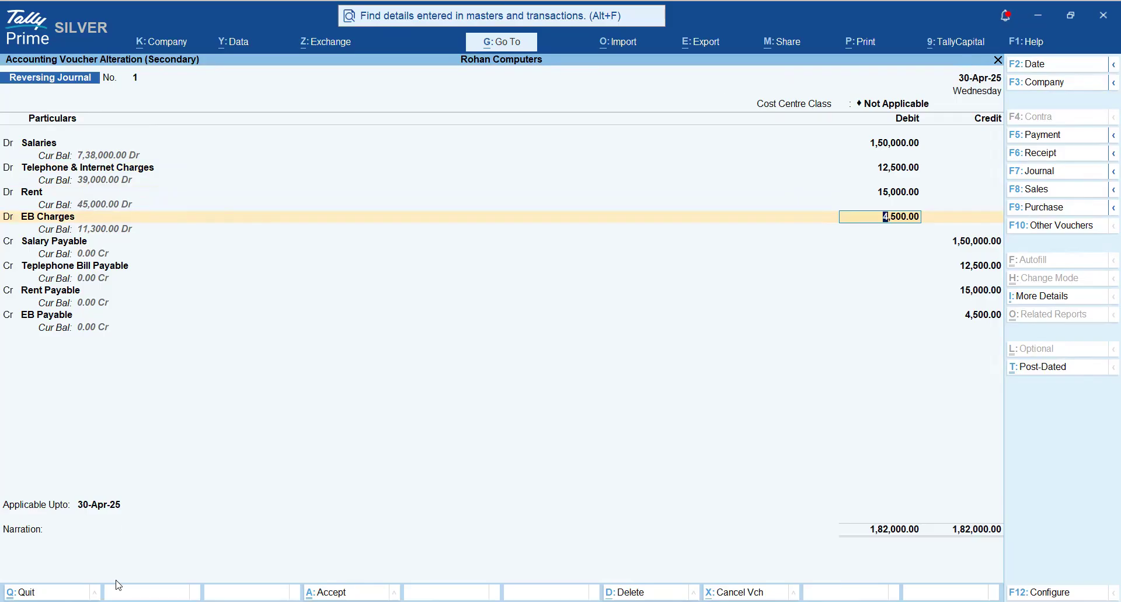
# - Keep the Applicable Upto date at 30-Apr-25, accept the Reversing Journal, and return to the Gateway of Tally
pyautogui.click(79, 507)
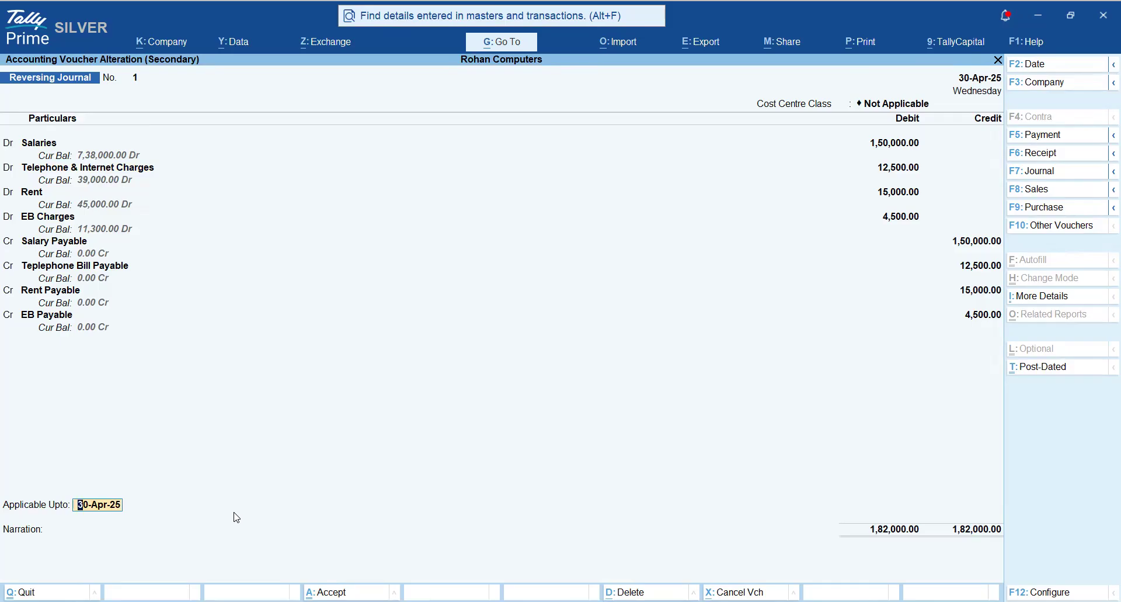
pyautogui.press('Return')
pyautogui.press('Return')
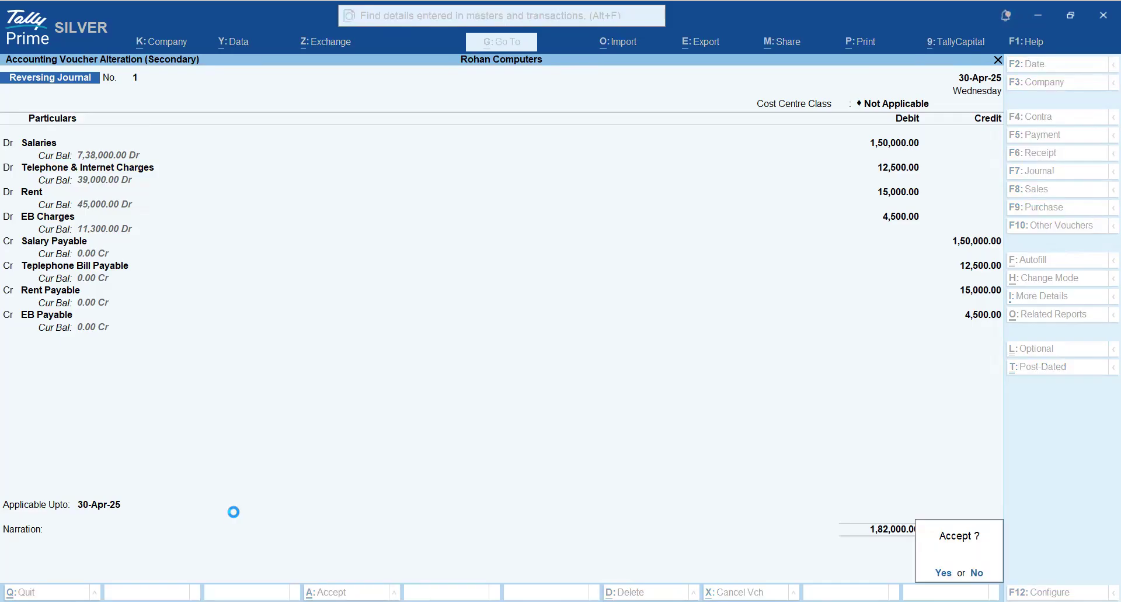
pyautogui.press('Return')
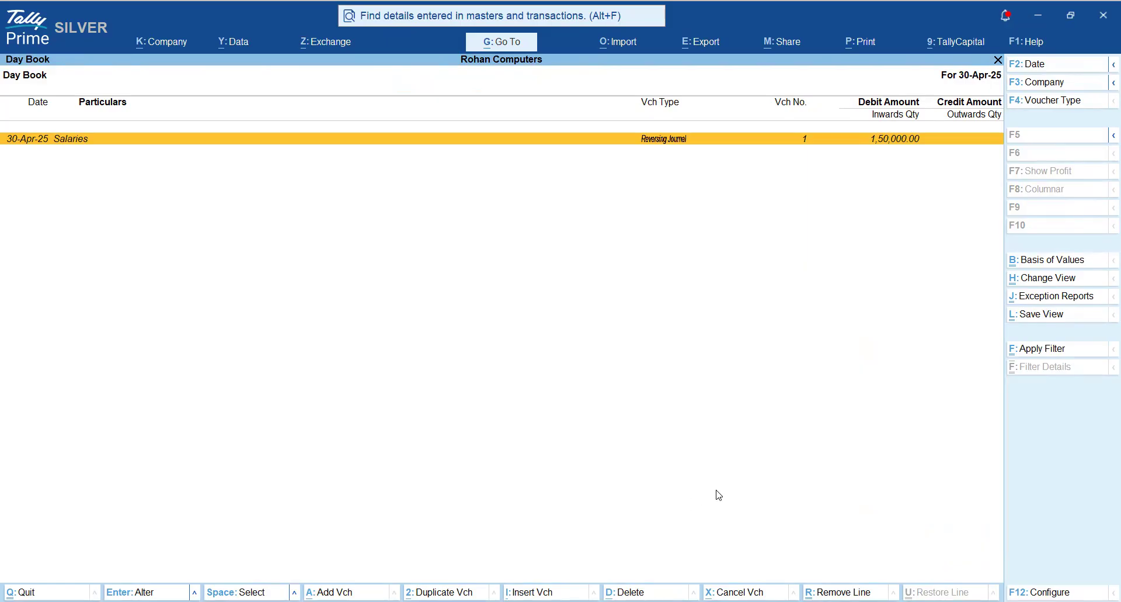
pyautogui.press('Escape')
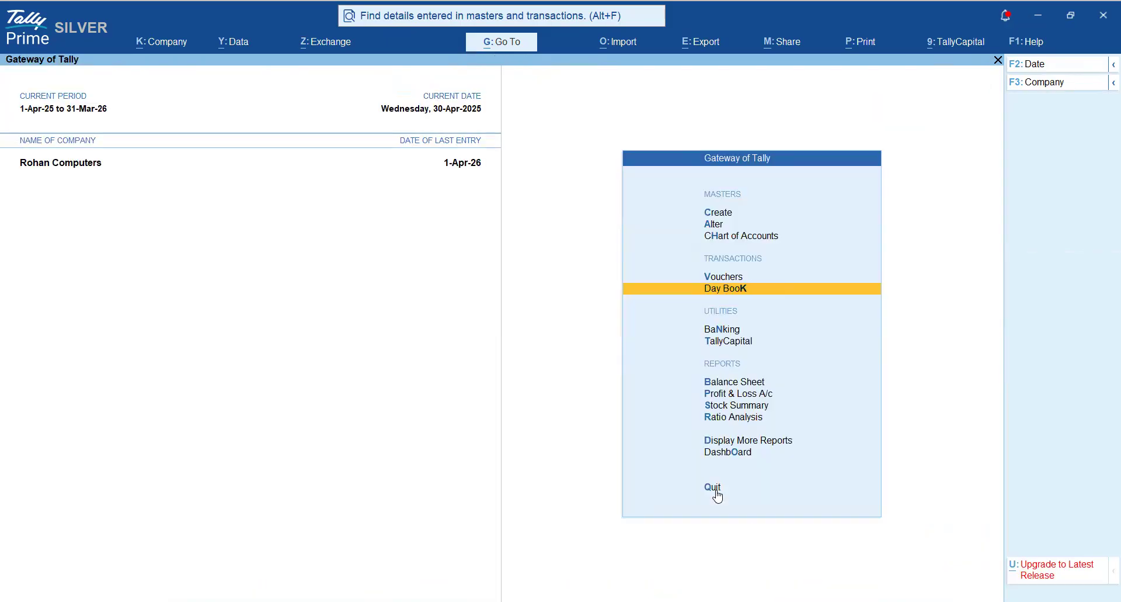
pyautogui.click(714, 487)
pyautogui.press('n')
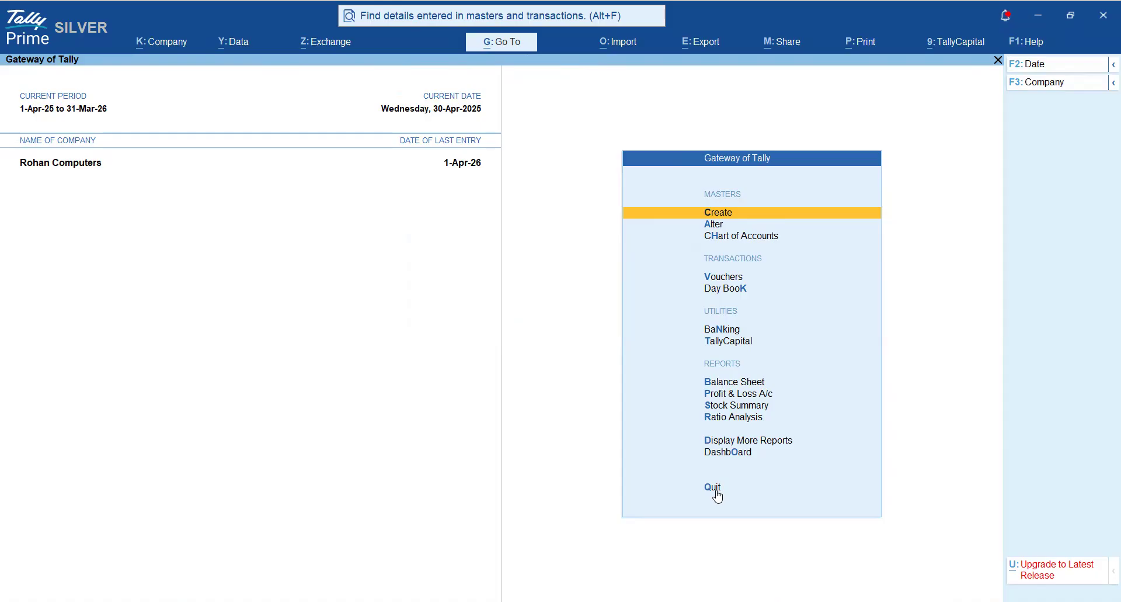
# - Start creating a Scenario master and go back to the existing Monthly Wise Profit scenario
pyautogui.press('Return')
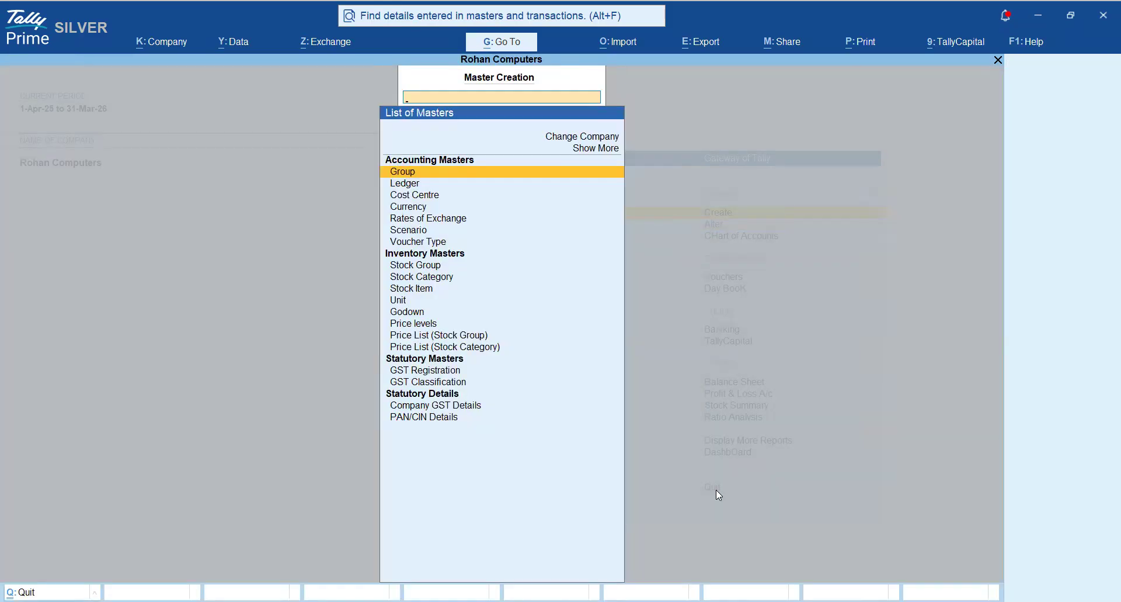
pyautogui.press('Up')
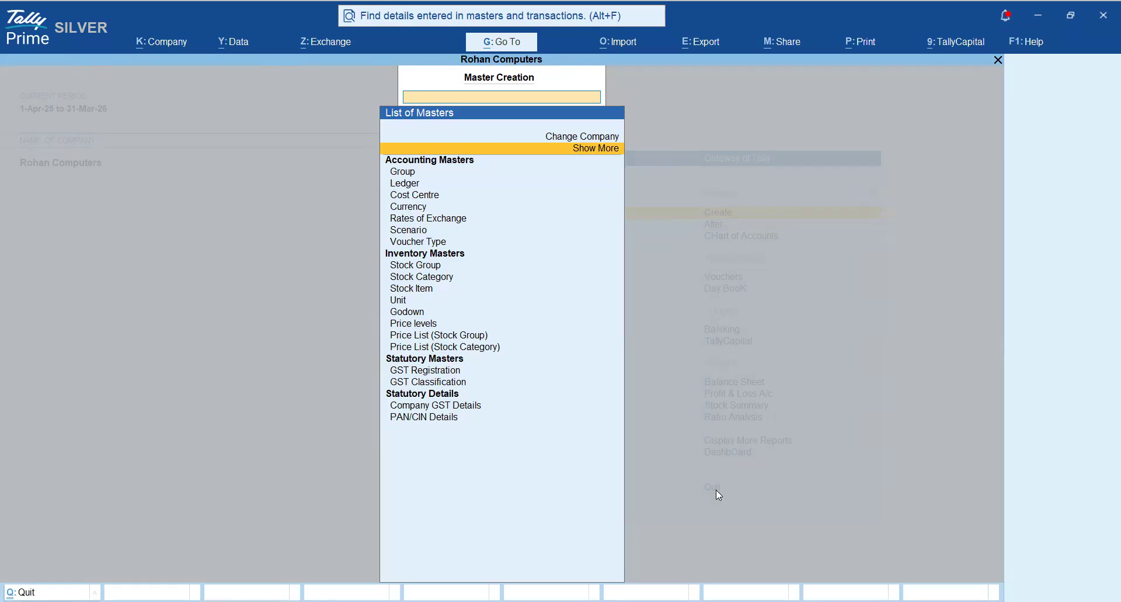
pyautogui.press('Down')
pyautogui.press('Down')
pyautogui.press('Down')
pyautogui.press('Down')
pyautogui.press('Down')
pyautogui.press('Down')
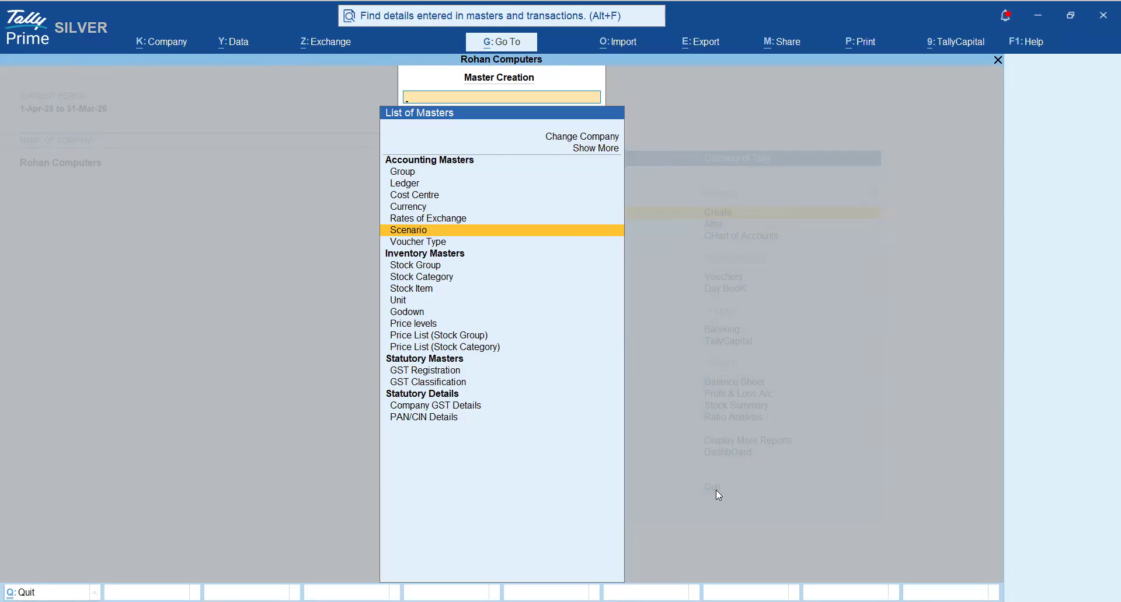
pyautogui.press('Return')
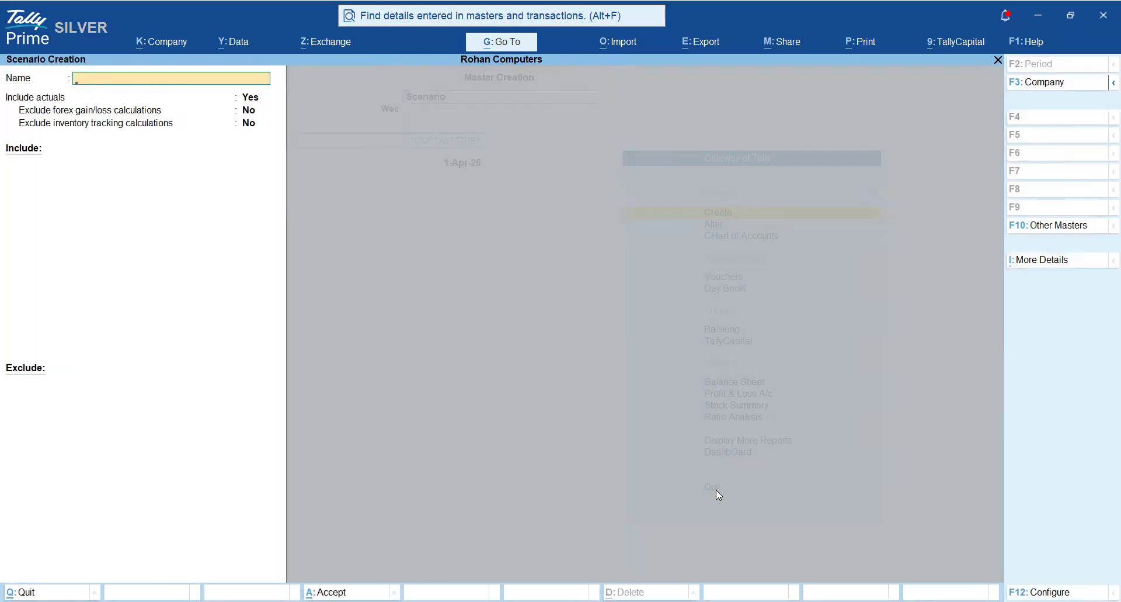
pyautogui.press('pageup')
pyautogui.press('pageup')
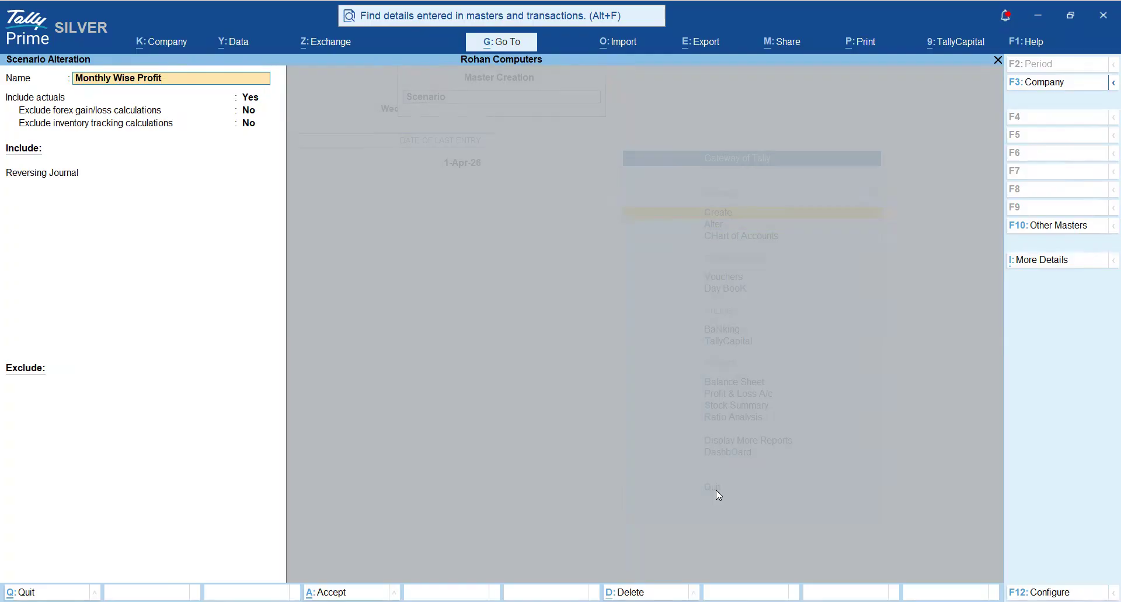
# - Review the scenario's Include actuals setting, exclusion options and included voucher type
pyautogui.press('Return')
pyautogui.press('Return')
pyautogui.press('Return')
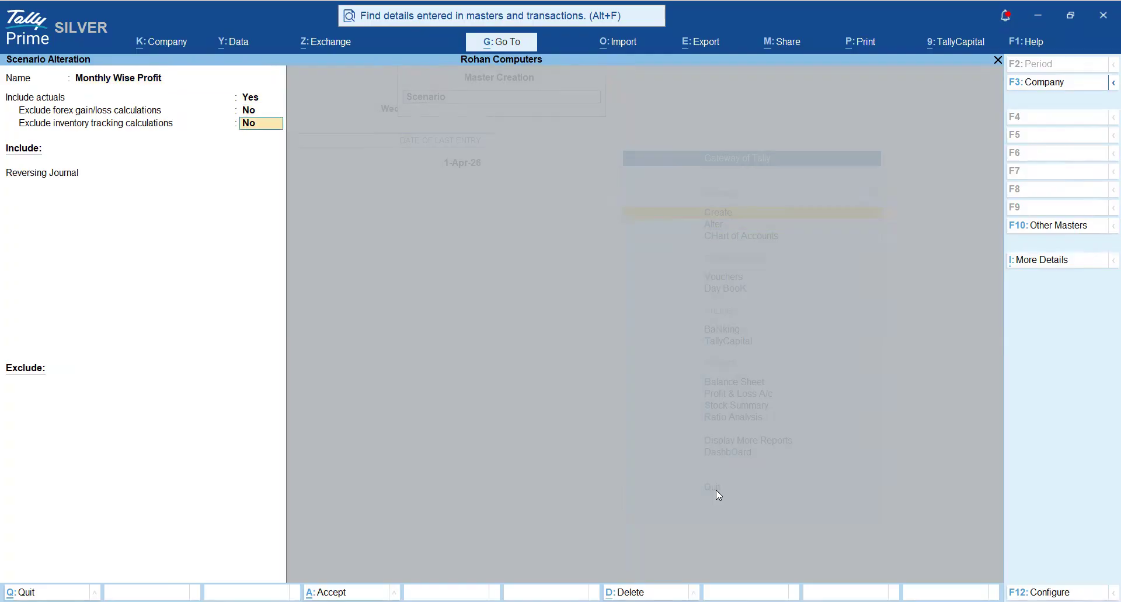
pyautogui.press('Return')
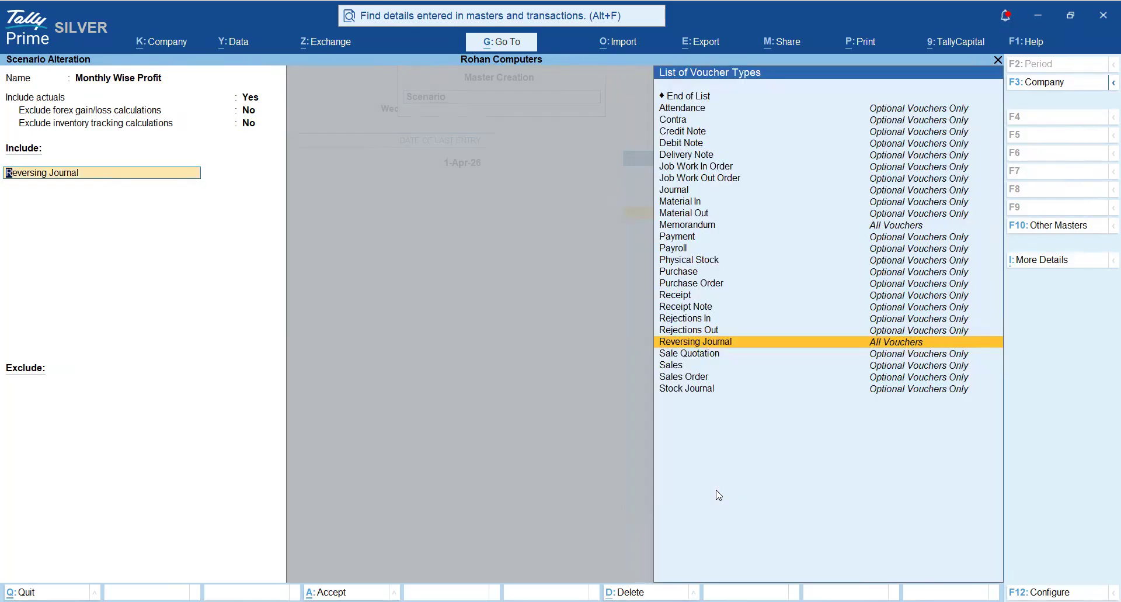
pyautogui.press('BackSpace')
pyautogui.press('BackSpace')
pyautogui.press('BackSpace')
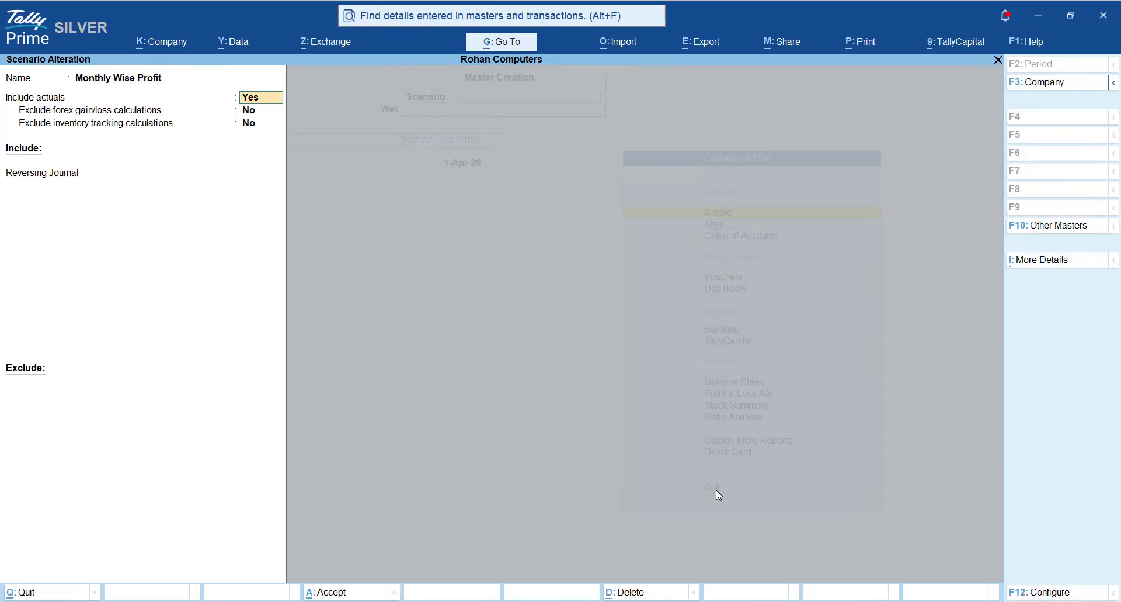
pyautogui.press('Return')
pyautogui.press('Return')
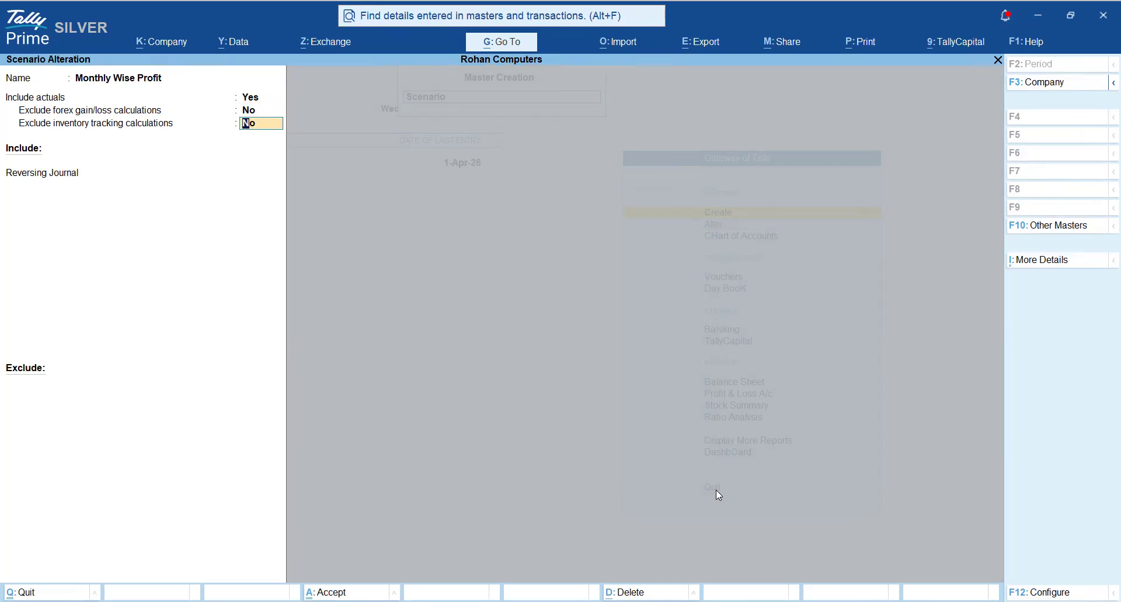
pyautogui.press('Return')
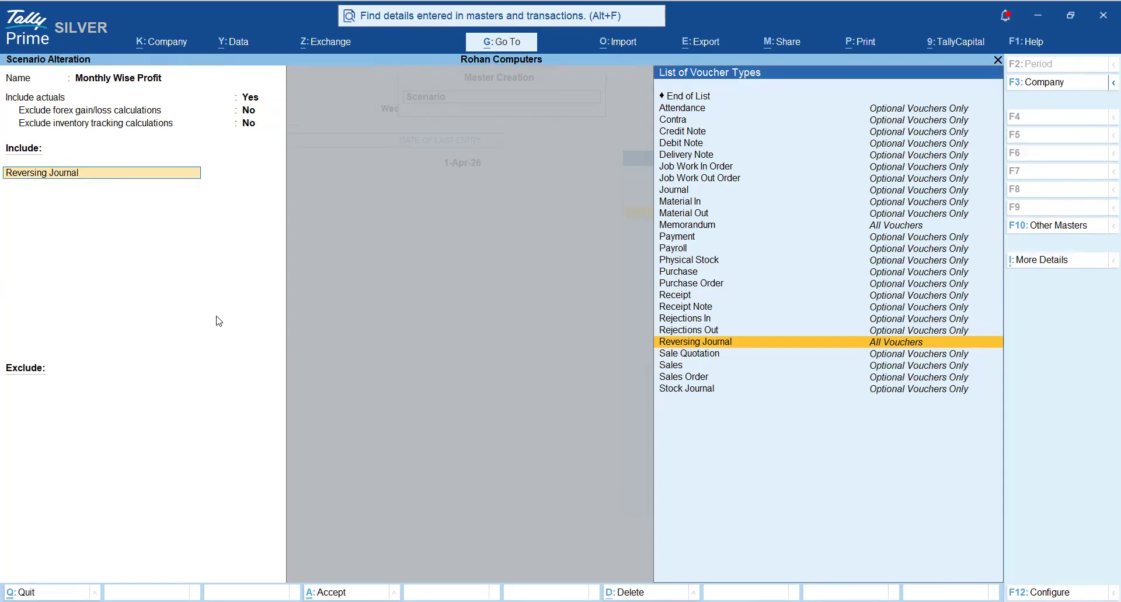
# - Keep actuals and Reversing Journal included with no exclusions, accept the Monthly Wise Profit scenario, and return to the Gateway of Tally
pyautogui.click(247, 101)
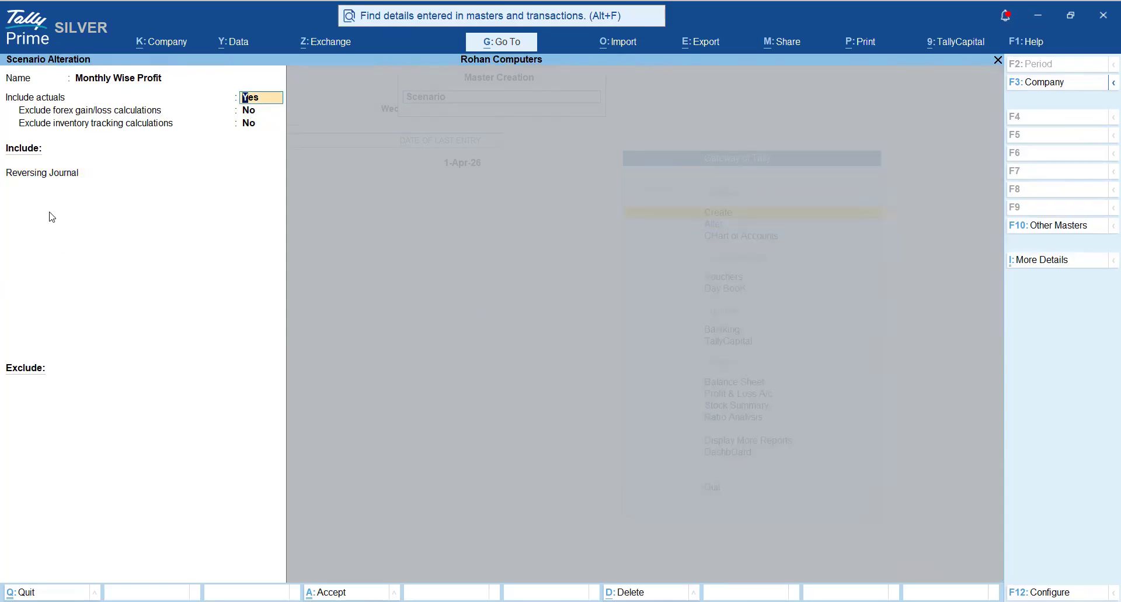
pyautogui.click(40, 170)
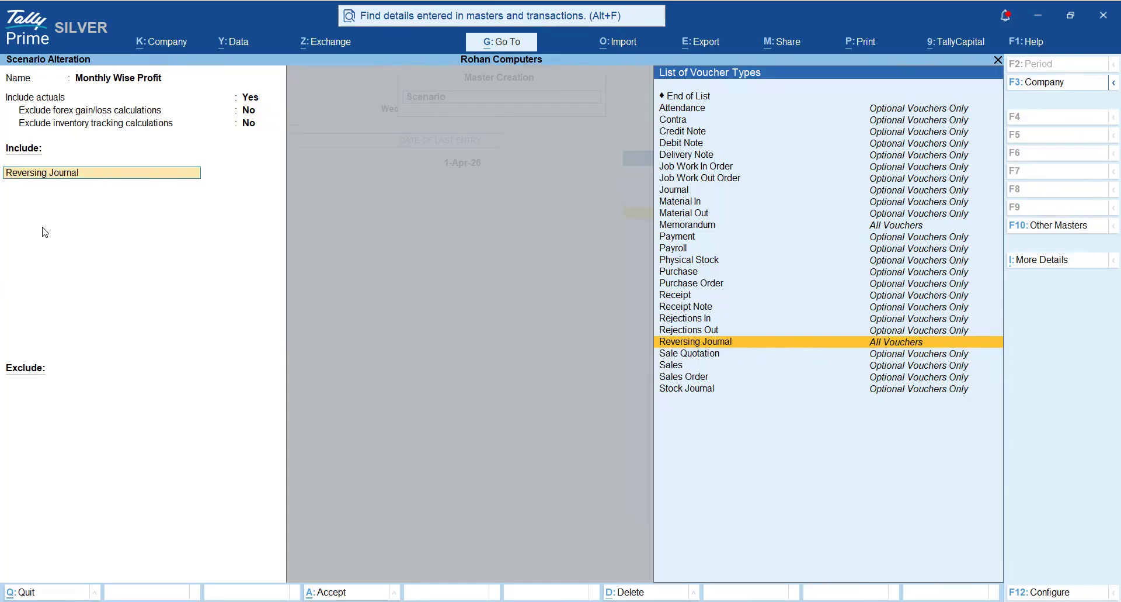
pyautogui.press('Return')
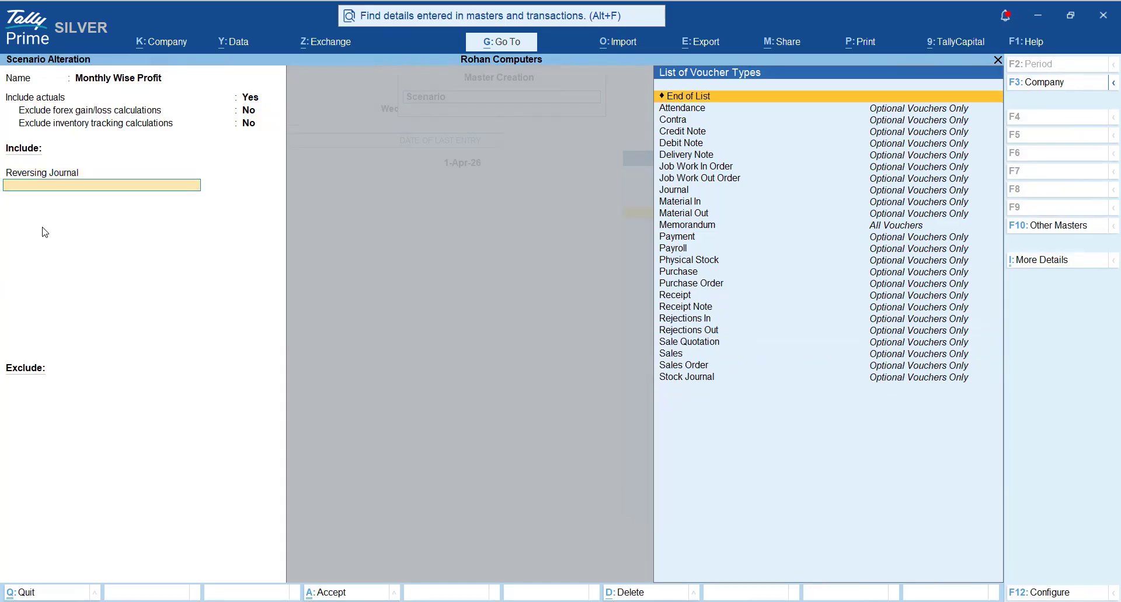
pyautogui.press('Return')
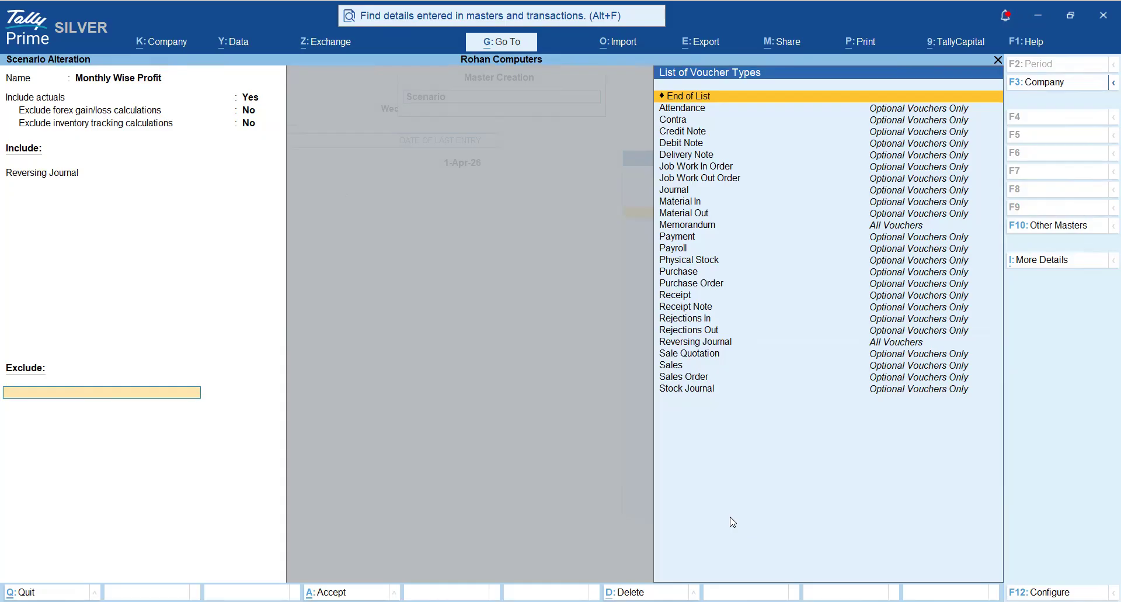
pyautogui.press('Return')
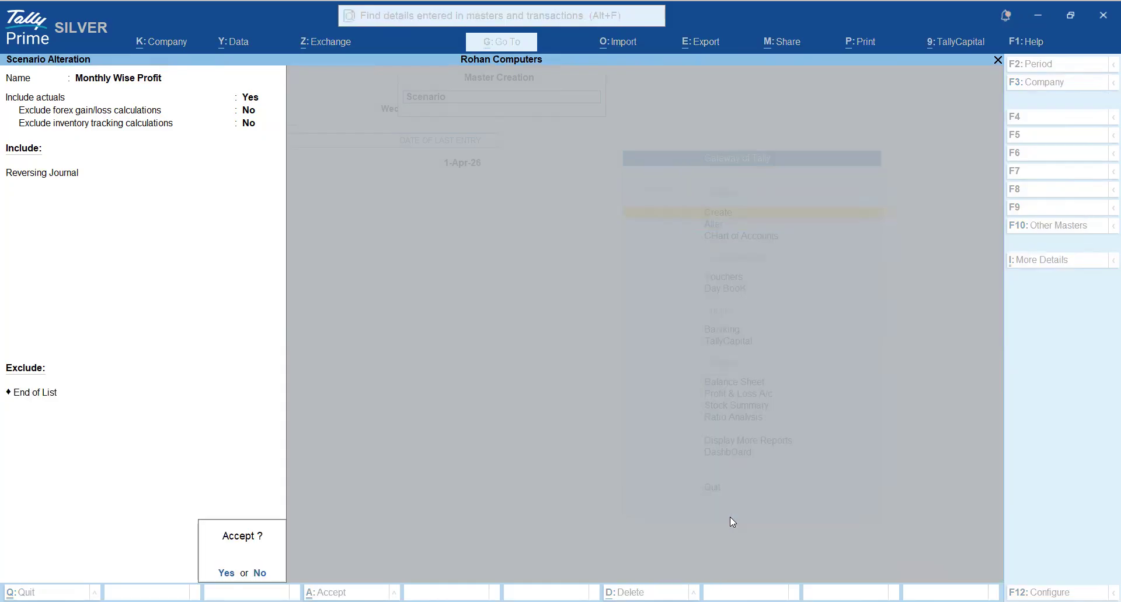
pyautogui.press('Return')
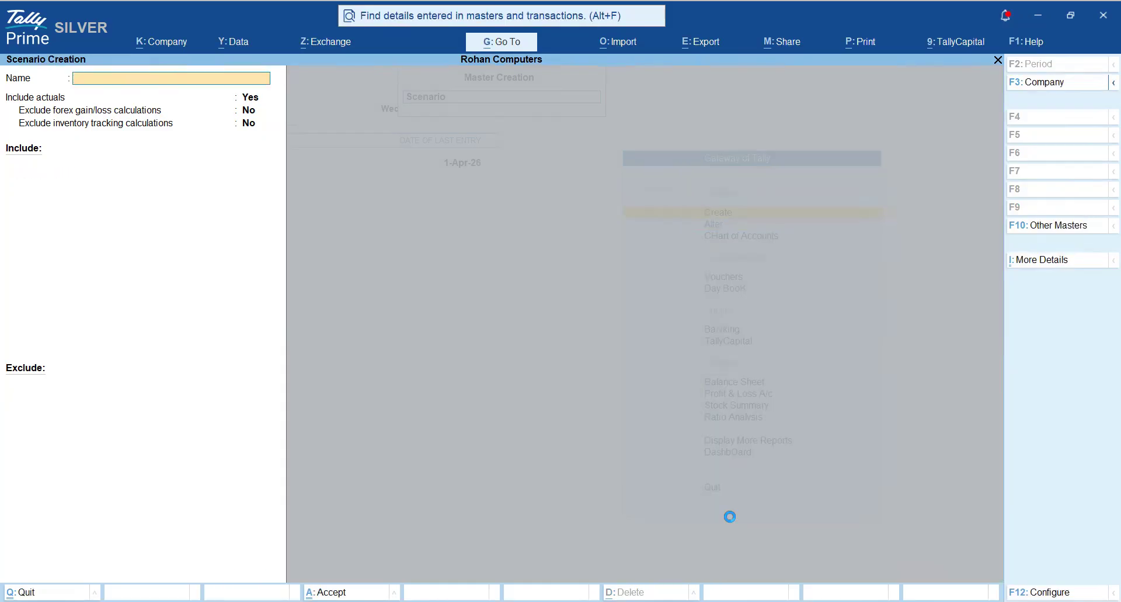
pyautogui.press('Escape')
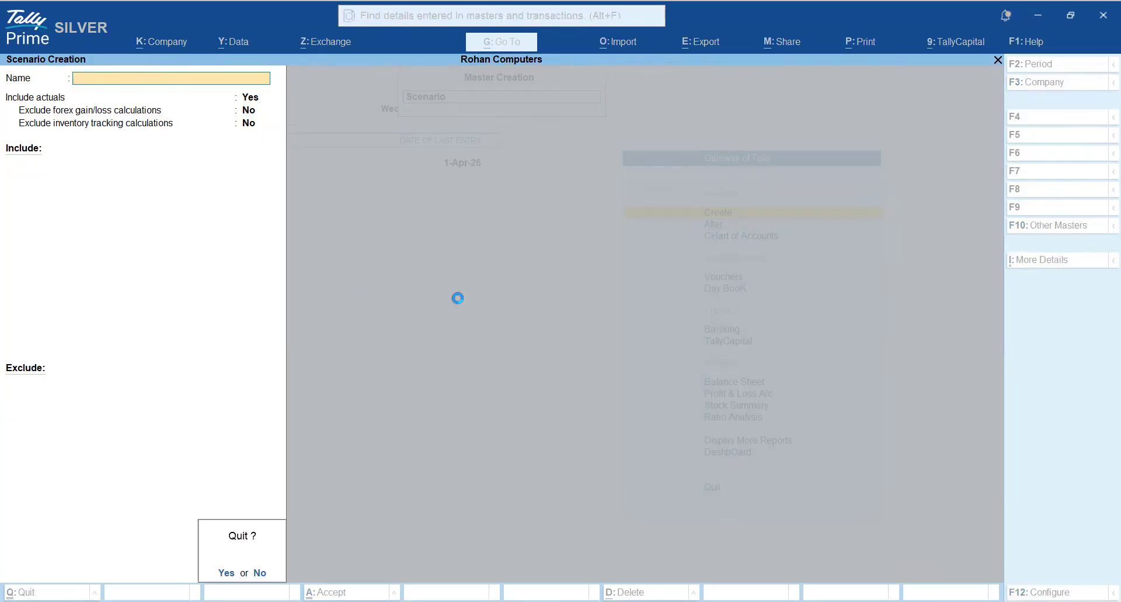
pyautogui.press('Return')
pyautogui.press('Escape')
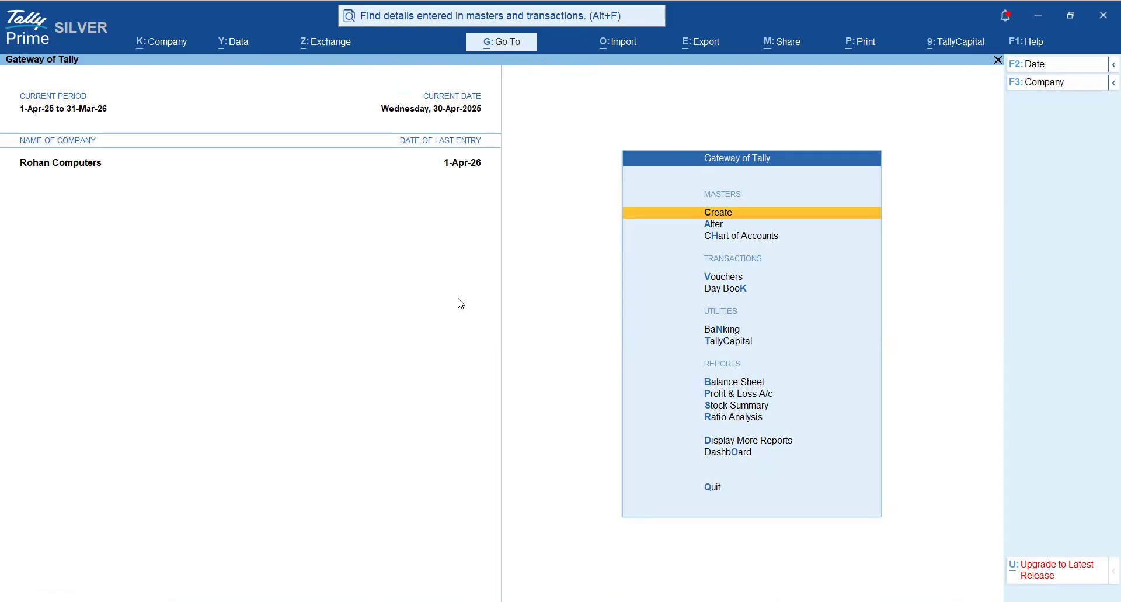
# - Open the Profit & Loss A/c and set its period from 1-4-2025 to 30-4-2025
pyautogui.press('Down')
pyautogui.press('Down')
pyautogui.press('Down')
pyautogui.press('Down')
pyautogui.press('Down')
pyautogui.press('Down')
pyautogui.press('Down')
pyautogui.press('Down')
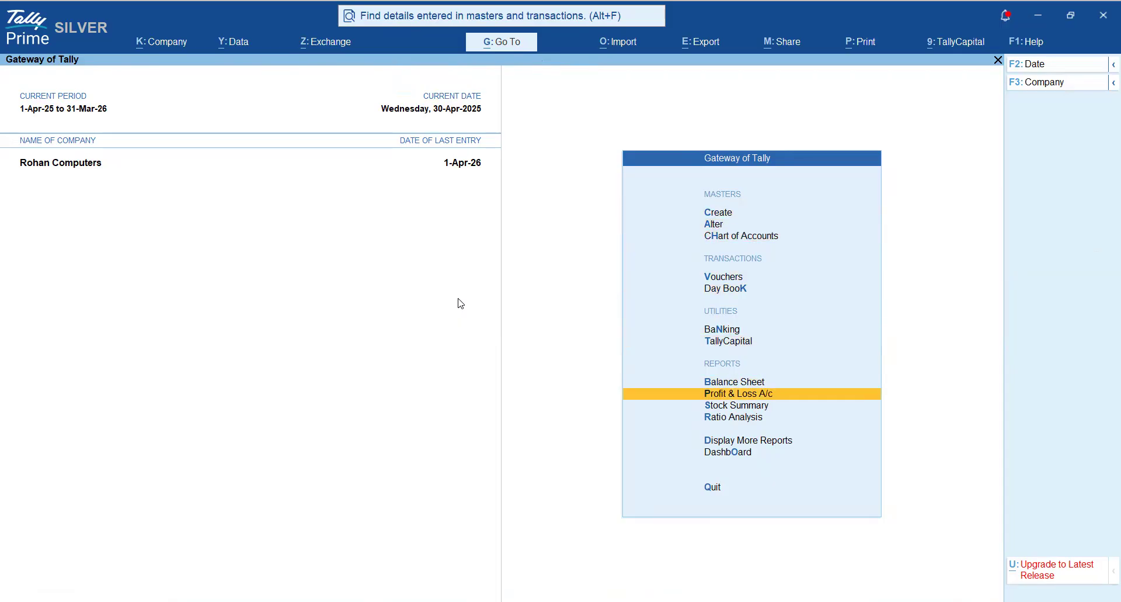
pyautogui.press('Return')
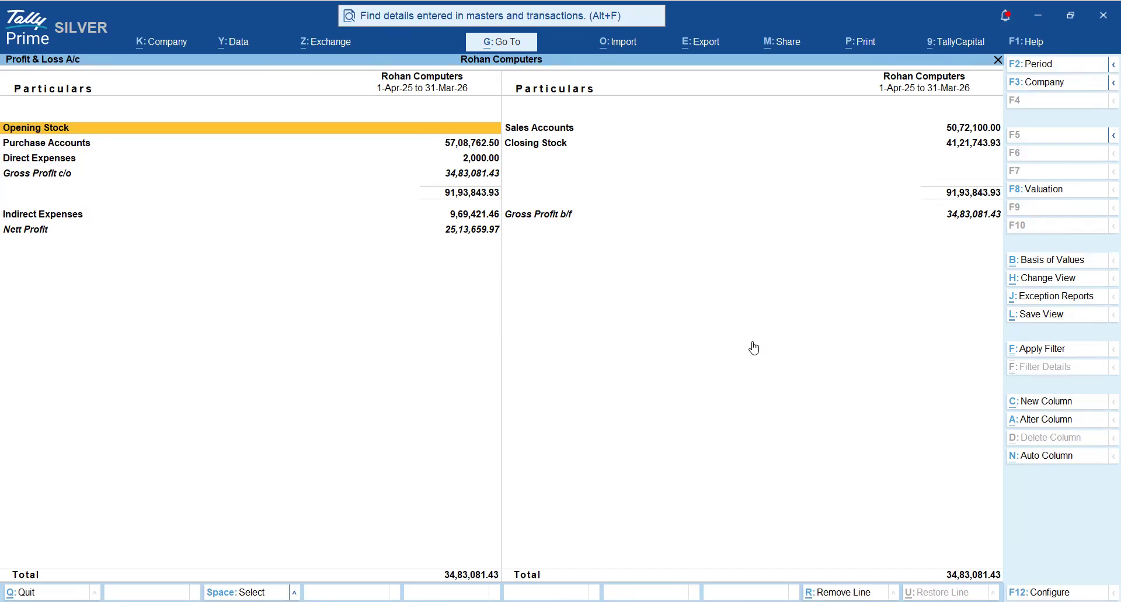
pyautogui.press('F2')
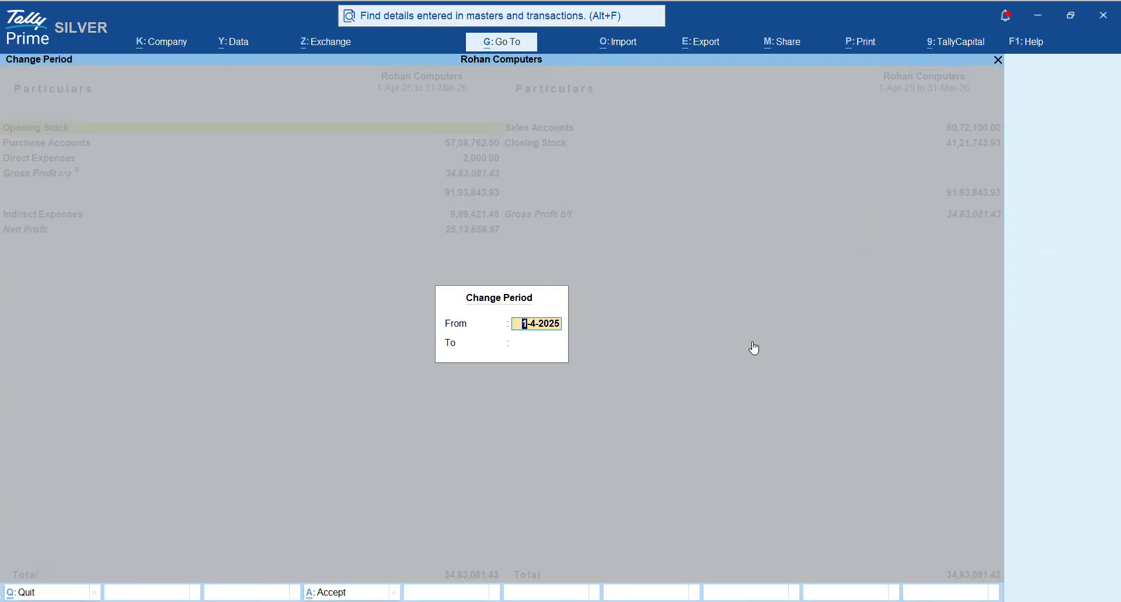
pyautogui.press('Return')
pyautogui.write('30-4')
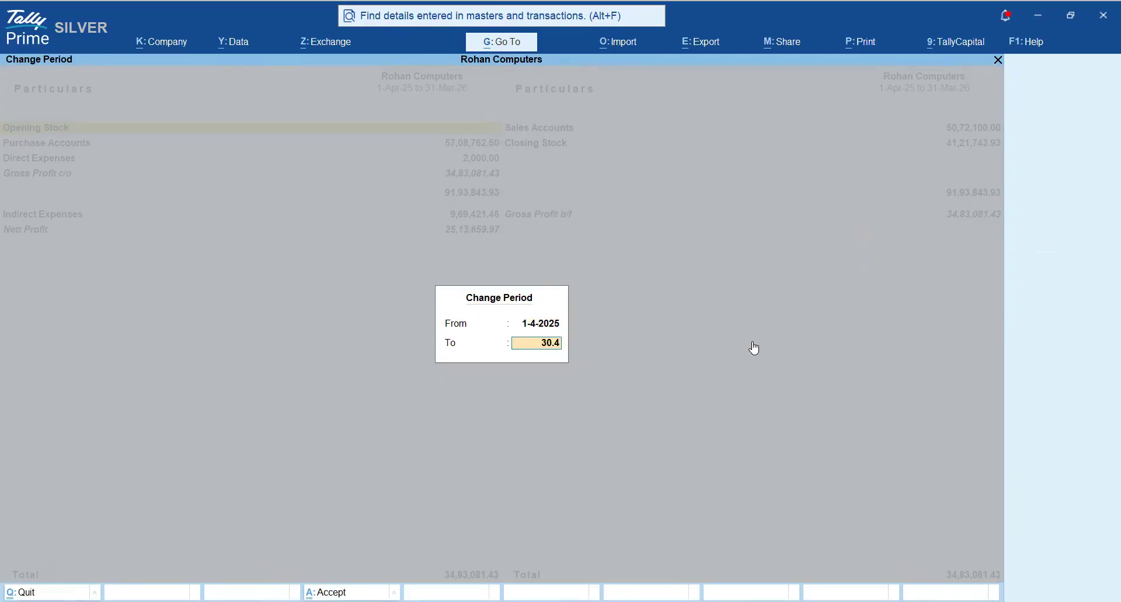
pyautogui.press('Return')
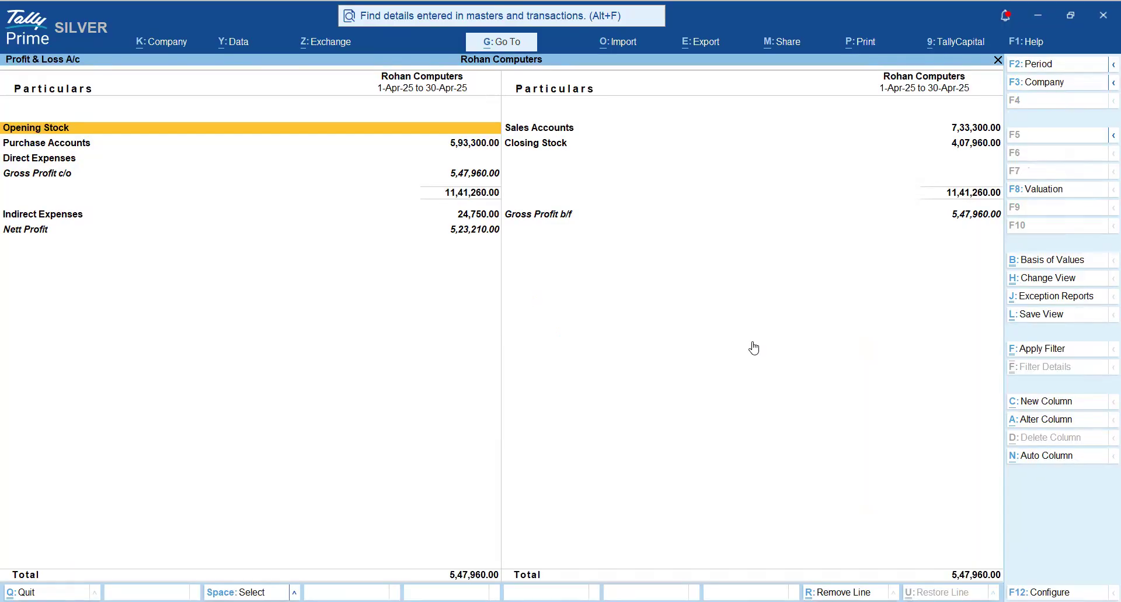
# - Show the Profit & Loss A/c in detailed form and collapse the stock group breakdown under Closing Stock
pyautogui.hotkey('alt', 'F5')
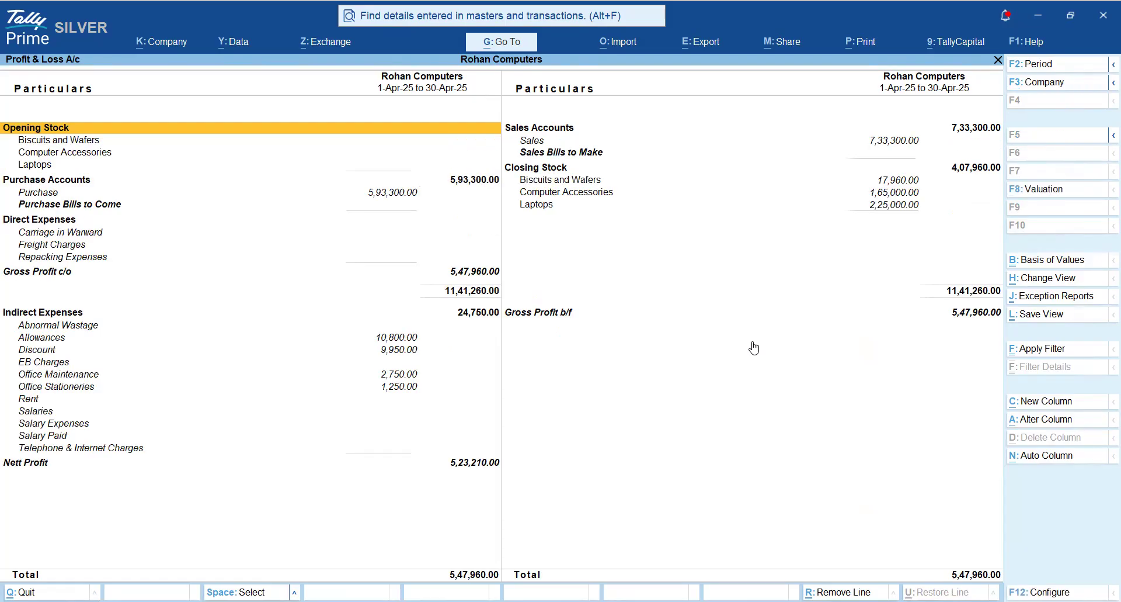
pyautogui.press('Right')
pyautogui.press('Down')
pyautogui.press('Down')
pyautogui.press('Down')
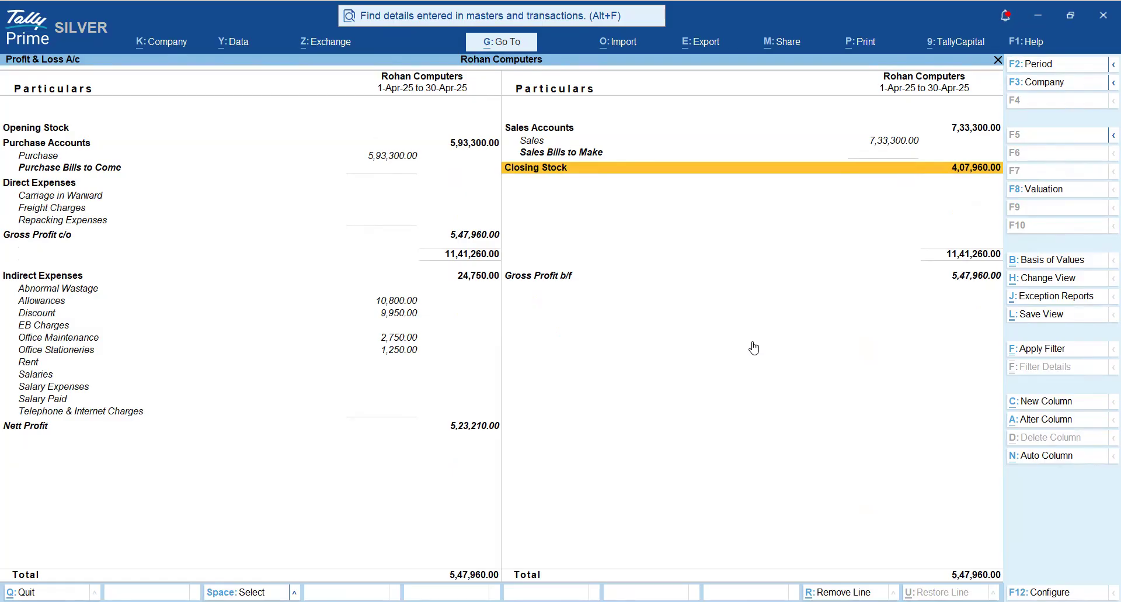
# - Examine April's purchase and expense lines down to Nett Profit
pyautogui.press('Left')
pyautogui.press('Down')
pyautogui.press('Down')
pyautogui.press('Down')
pyautogui.press('Down')
pyautogui.press('Down')
pyautogui.press('Down')
pyautogui.press('Down')
pyautogui.press('Down')
pyautogui.press('Down')
pyautogui.press('Down')
pyautogui.press('Down')
pyautogui.press('Down')
pyautogui.press('Down')
pyautogui.press('Down')
pyautogui.press('Down')
pyautogui.press('Down')
pyautogui.press('Down')
pyautogui.press('Down')
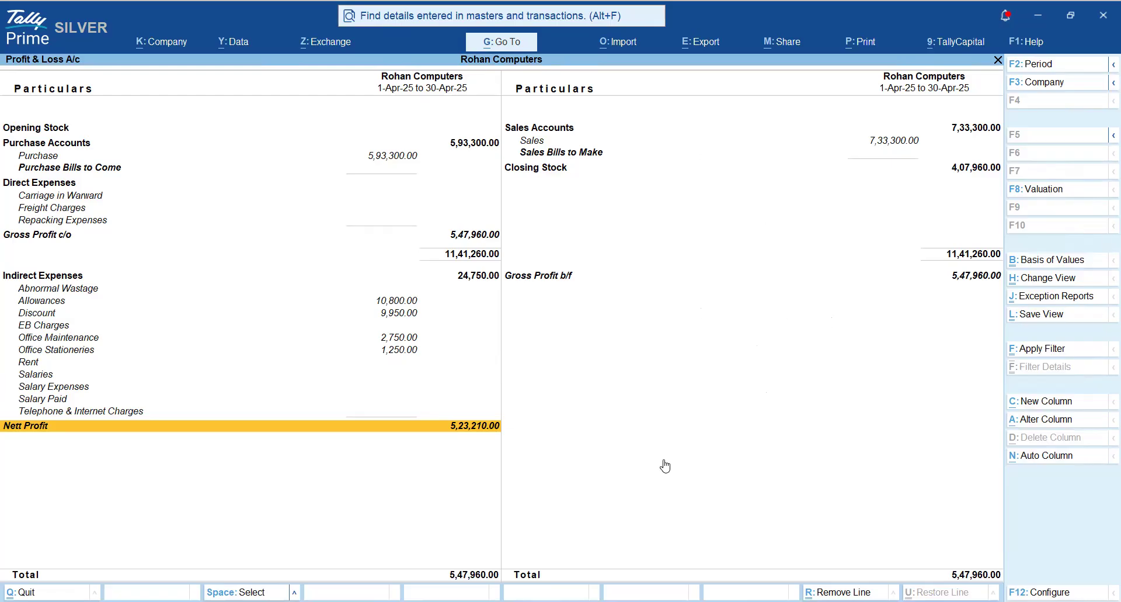
# - Add a Monthly Wise Profit scenario column for 1-Apr-25 to 30-Apr-25 in Base Currency, with Default stock valuation and no variance
pyautogui.click(1045, 405)
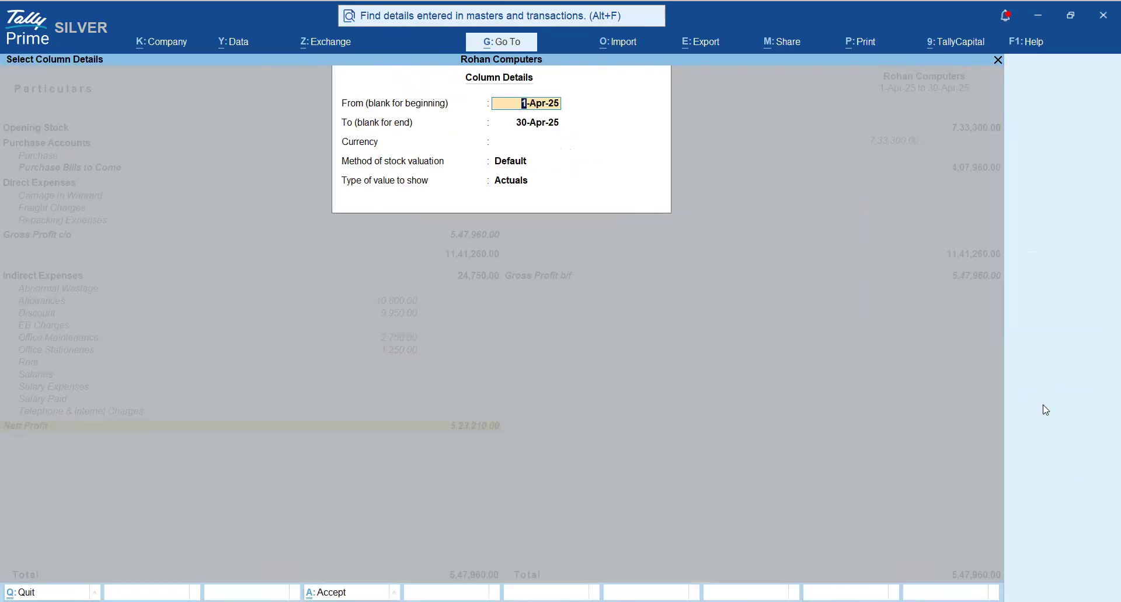
pyautogui.press('Return')
pyautogui.press('Return')
pyautogui.press('Return')
pyautogui.press('Return')
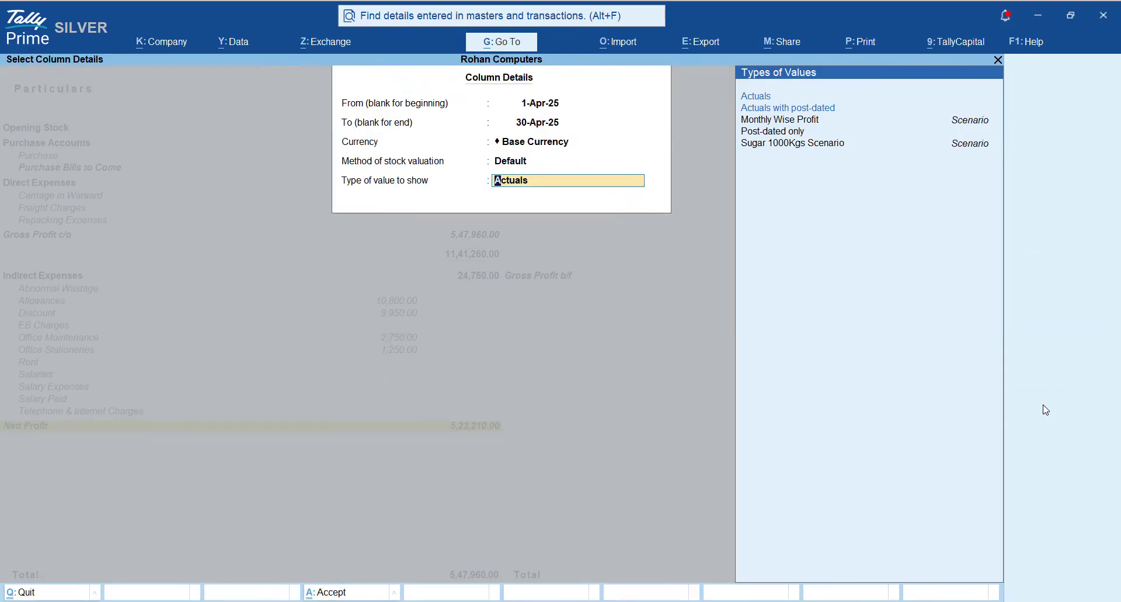
pyautogui.press('Down')
pyautogui.press('Down')
pyautogui.press('Down')
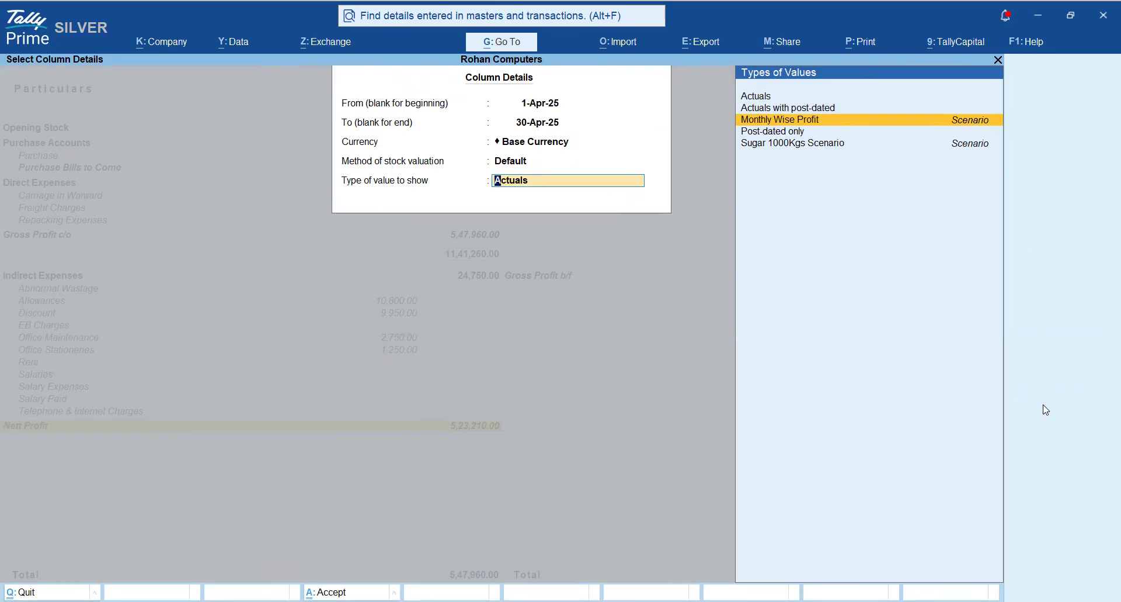
pyautogui.press('Return')
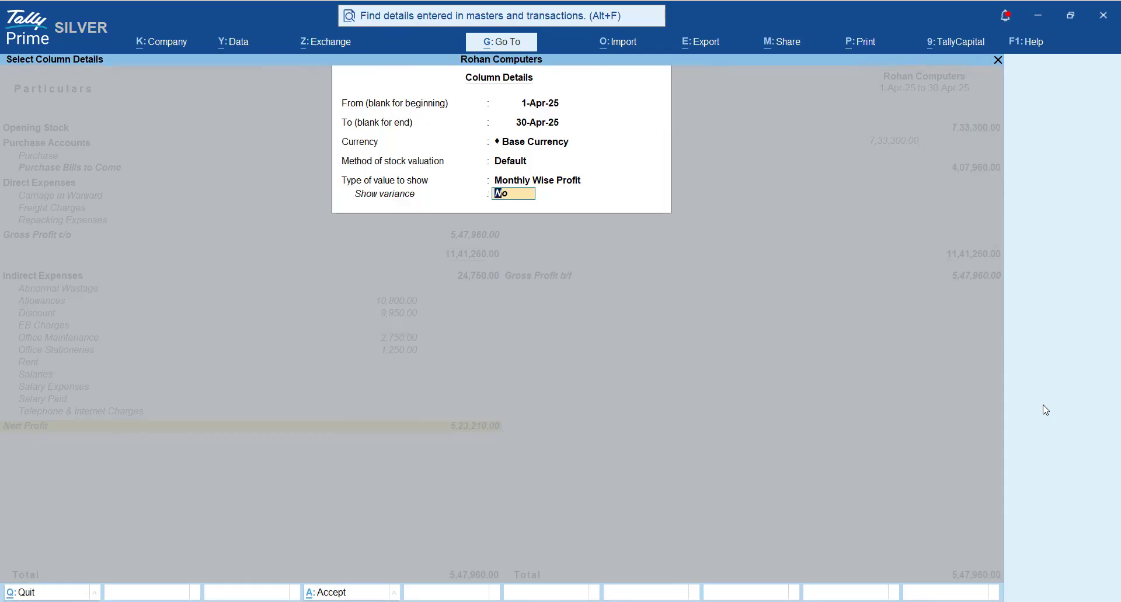
pyautogui.press('Return')
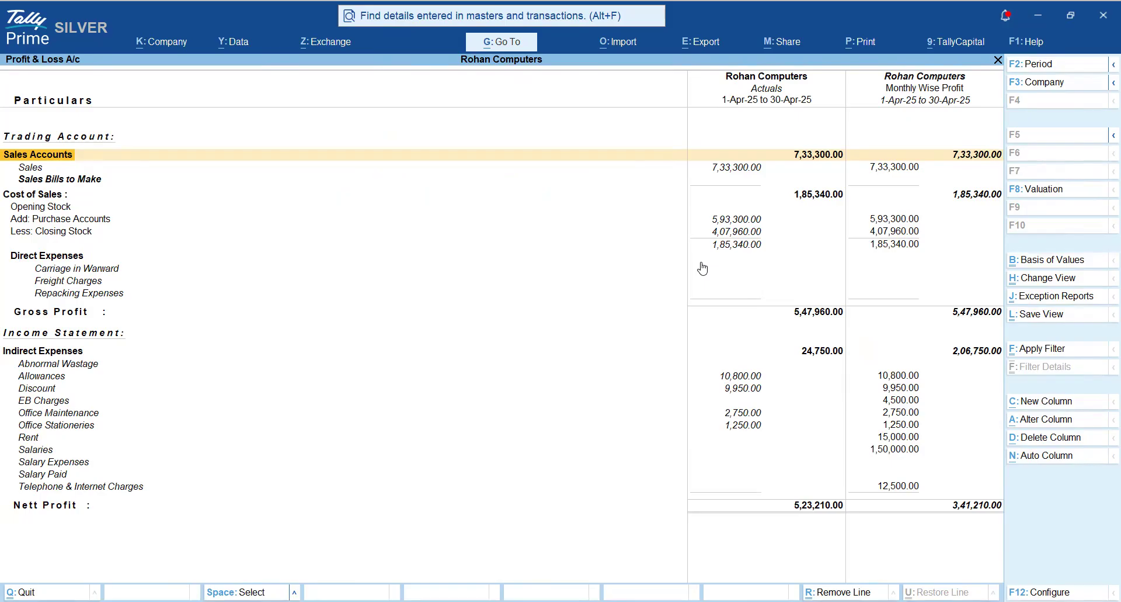
# - Compare the Actuals and Monthly Wise Profit columns line by line down to Telephone & Internet Charges
pyautogui.press('Down')
pyautogui.press('Down')
pyautogui.press('Down')
pyautogui.press('Down')
pyautogui.press('Down')
pyautogui.press('Down')
pyautogui.press('Down')
pyautogui.press('Down')
pyautogui.press('Down')
pyautogui.press('Down')
pyautogui.press('Down')
pyautogui.press('Down')
pyautogui.press('Down')
pyautogui.press('Down')
pyautogui.press('Down')
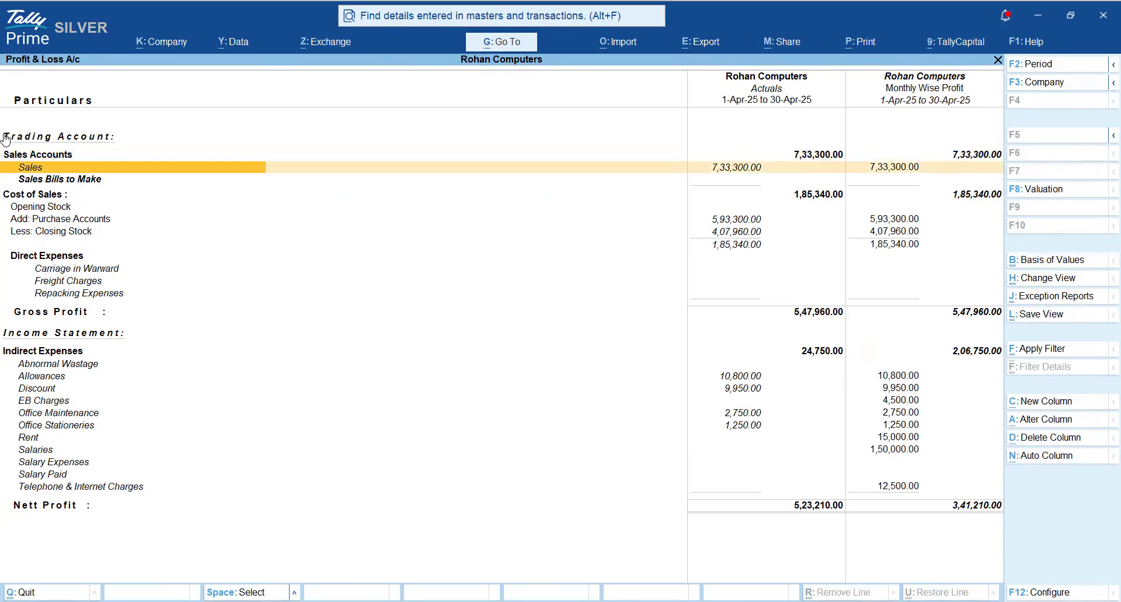
pyautogui.press('Right')
pyautogui.press('Down')
pyautogui.press('Down')
pyautogui.press('Down')
pyautogui.press('Down')
pyautogui.press('Down')
pyautogui.press('Down')
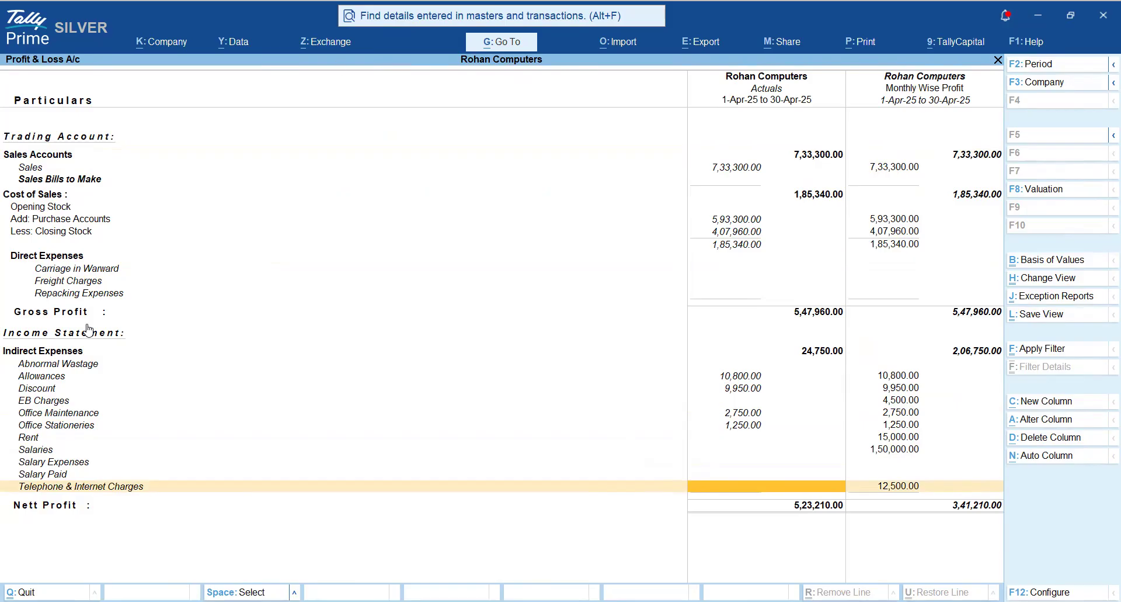
pyautogui.press('Right')
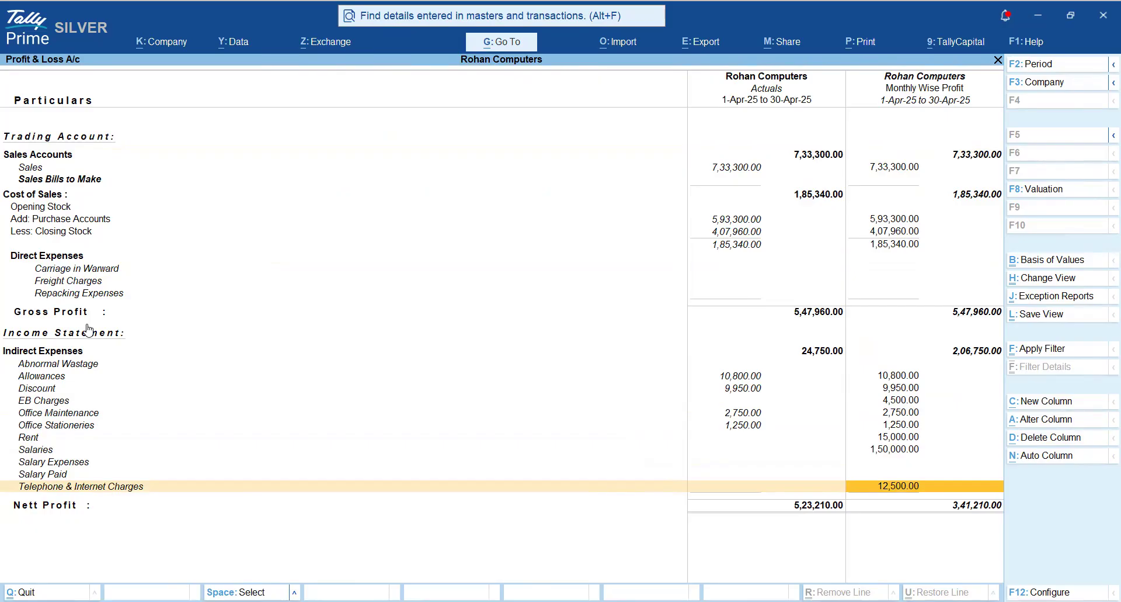
# - Mark the Telephone & Internet Charges, Salaries, Rent and EB Charges rows to point out April's unpaid expenses
pyautogui.press('space')
pyautogui.press('Up')
pyautogui.press('Up')
pyautogui.press('Up')
pyautogui.press('space')
pyautogui.press('Up')
pyautogui.press('space')
pyautogui.press('Up')
pyautogui.press('Up')
pyautogui.press('Up')
pyautogui.press('space')
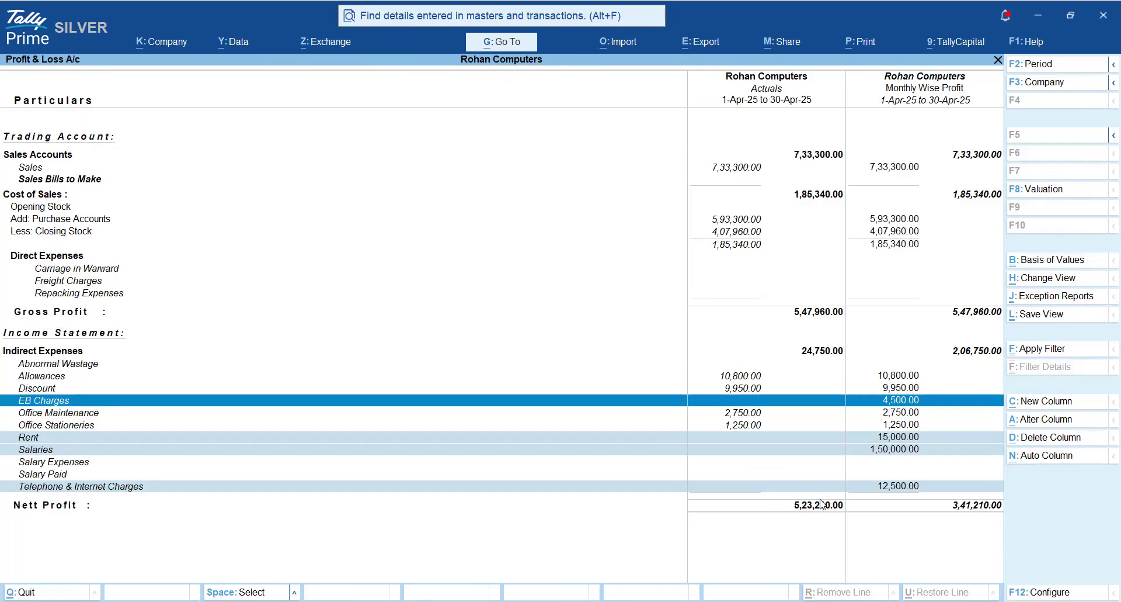
# - Leave the two-column comparison and reopen the Profit & Loss A/c in detailed form for 1-Apr-25 to 30-Apr-25
pyautogui.press('Escape')
pyautogui.press('Escape')
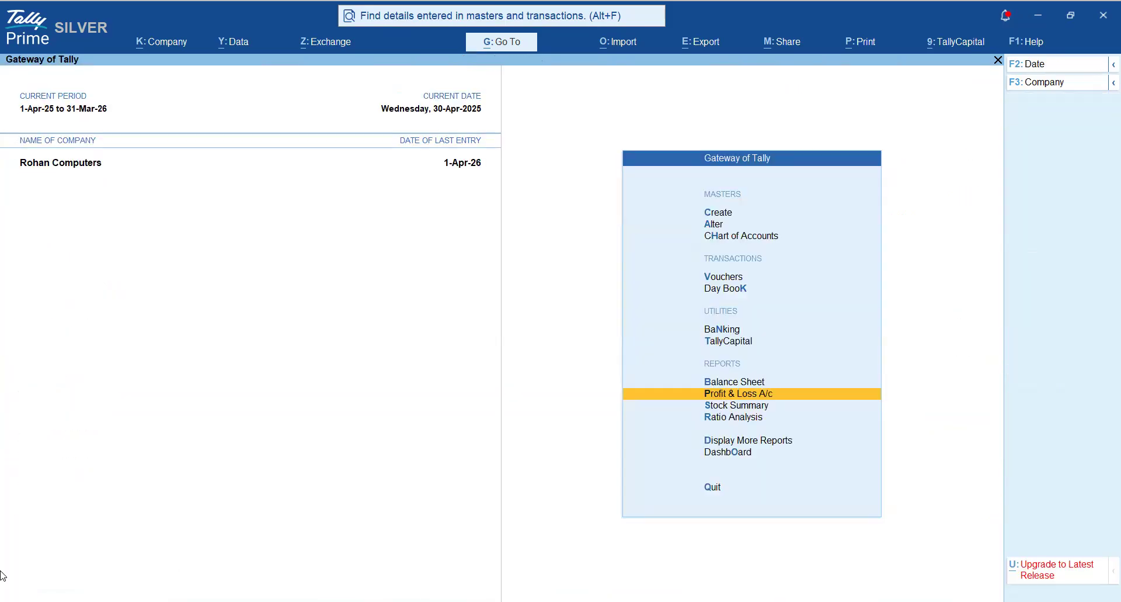
pyautogui.press('Return')
pyautogui.press('F2')
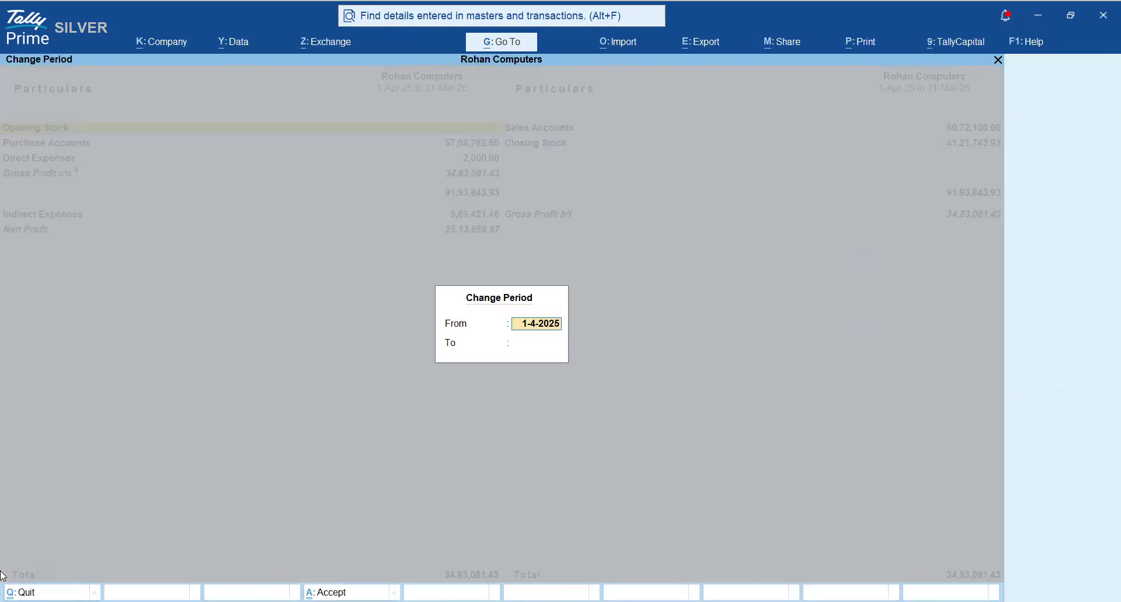
pyautogui.press('Return')
pyautogui.write('30')
pyautogui.press('Return')
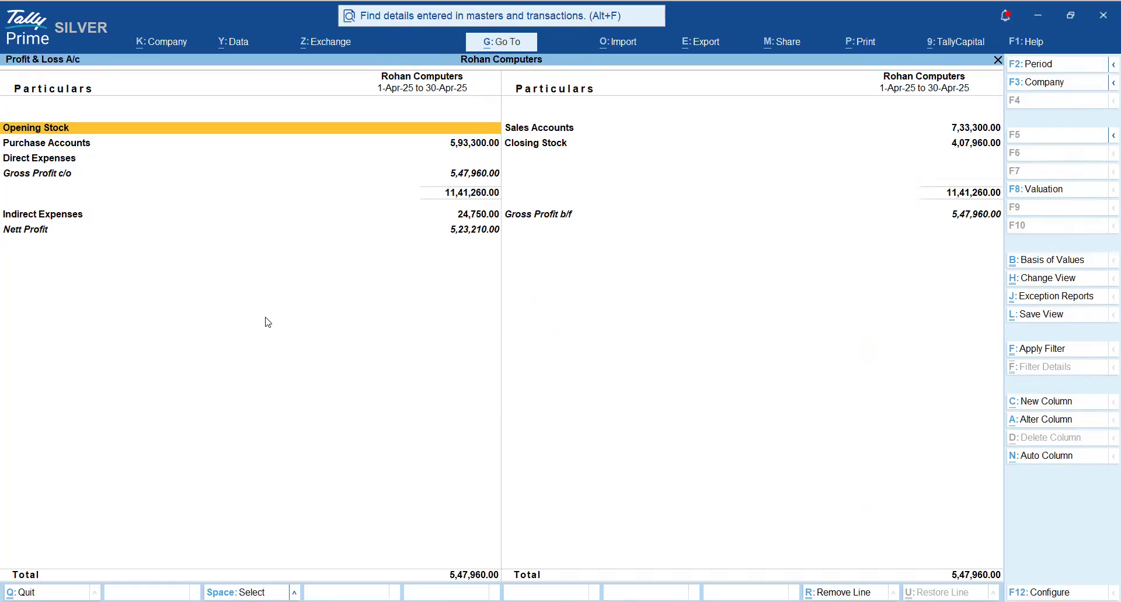
pyautogui.hotkey('alt', 'F5')
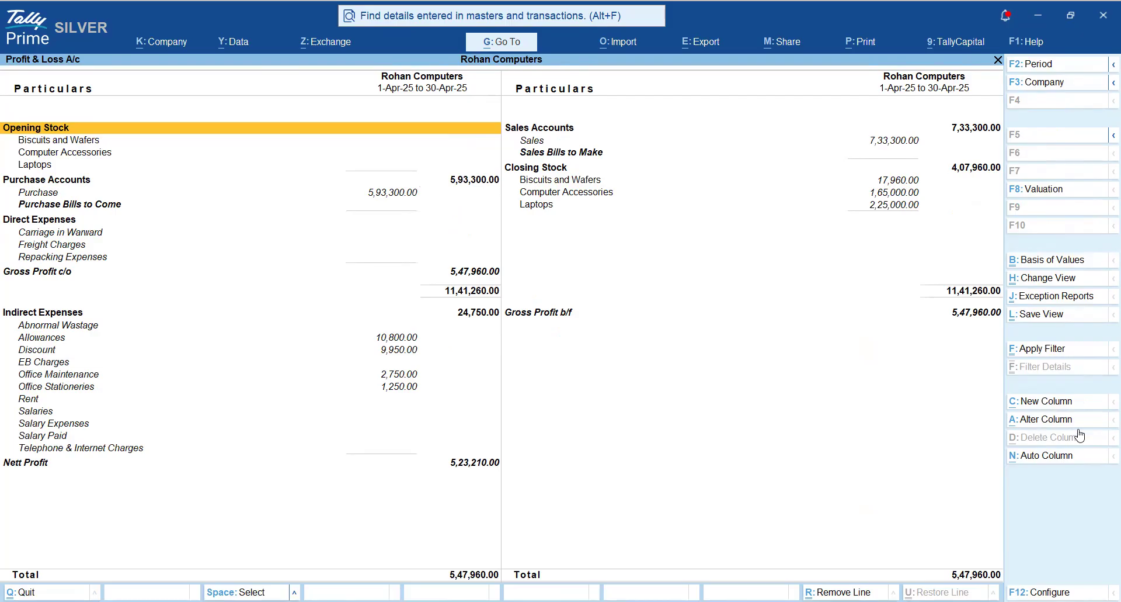
# - Alter the existing column to show the Monthly Wise Profit scenario, keeping the April dates, Base Currency and Default stock valuation
pyautogui.click(1061, 424)
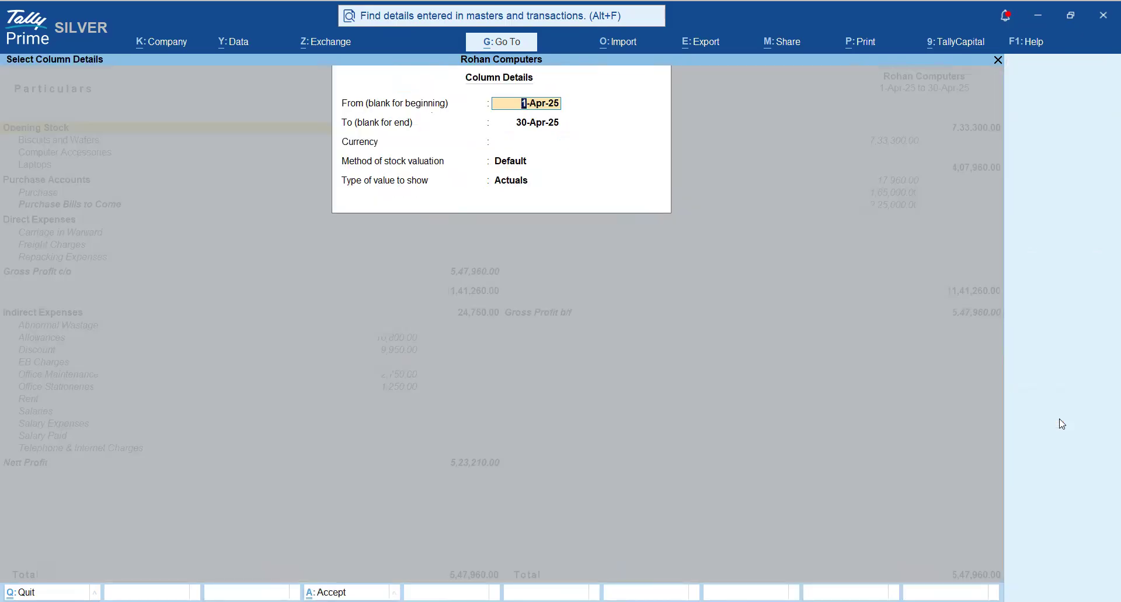
pyautogui.press('Return')
pyautogui.press('Return')
pyautogui.press('Return')
pyautogui.press('Return')
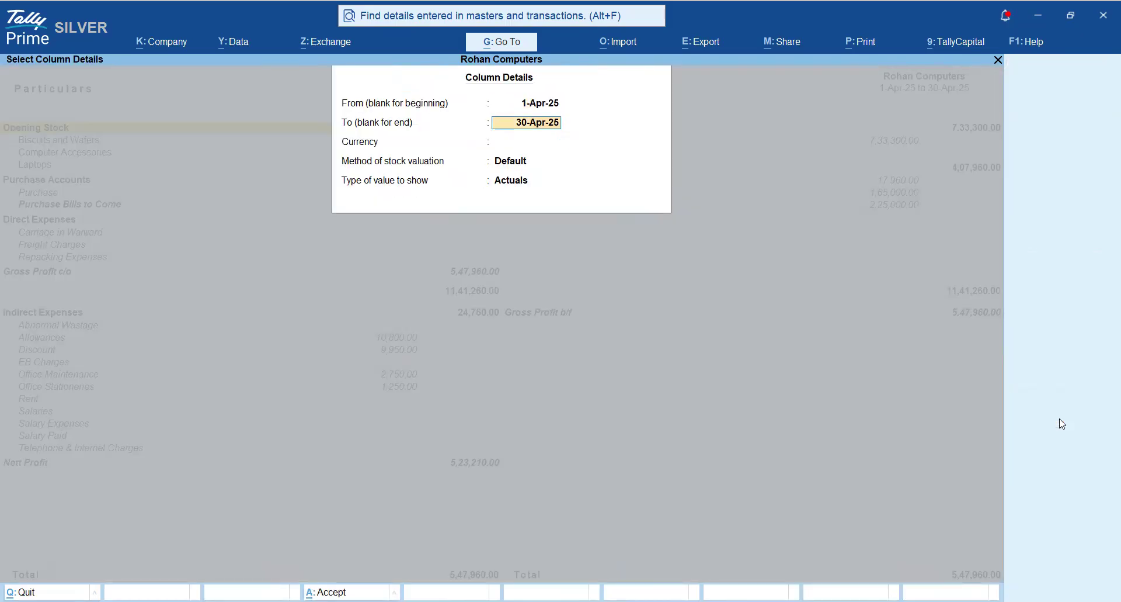
pyautogui.press('Down')
pyautogui.press('Down')
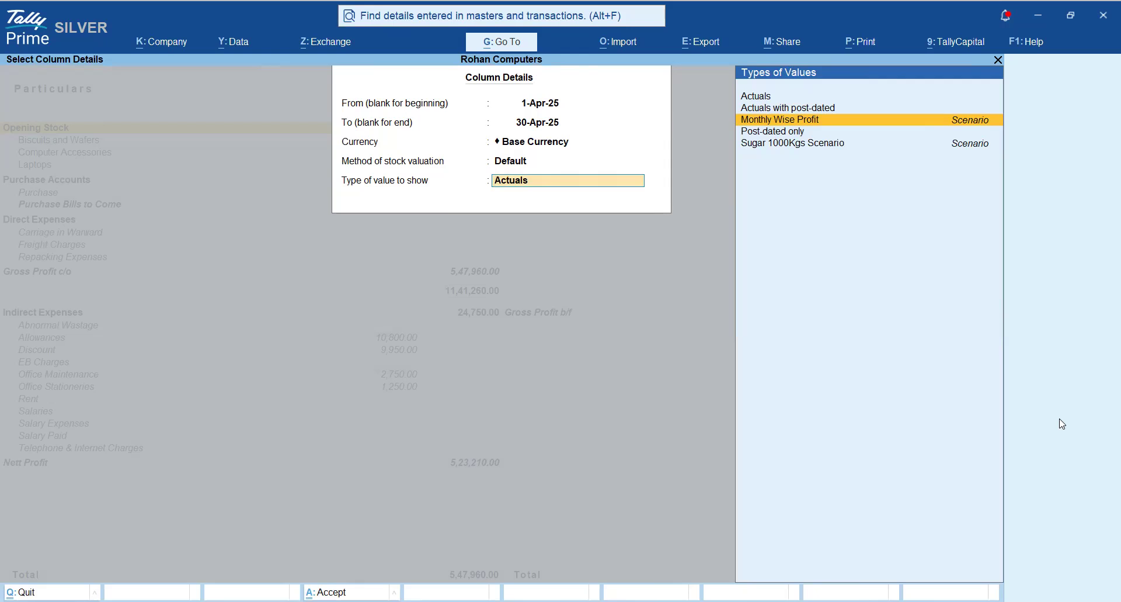
pyautogui.press('Return')
pyautogui.press('Return')
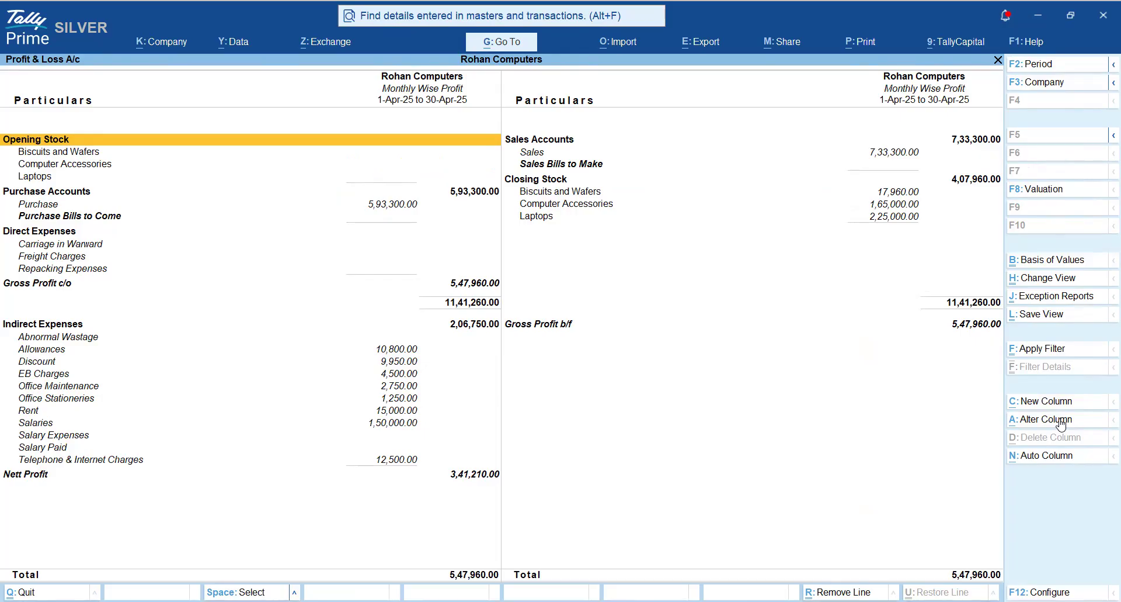
# - Review the indirect expenses and Nett Profit under the Monthly Wise Profit scenario, and return to the Gateway of Tally
pyautogui.press('Down')
pyautogui.press('Down')
pyautogui.press('Down')
pyautogui.press('Down')
pyautogui.press('Down')
pyautogui.press('Down')
pyautogui.press('Down')
pyautogui.press('Down')
pyautogui.press('Down')
pyautogui.press('Down')
pyautogui.press('Down')
pyautogui.press('Down')
pyautogui.press('Down')
pyautogui.press('Down')
pyautogui.press('Down')
pyautogui.press('Down')
pyautogui.press('Down')
pyautogui.press('Down')
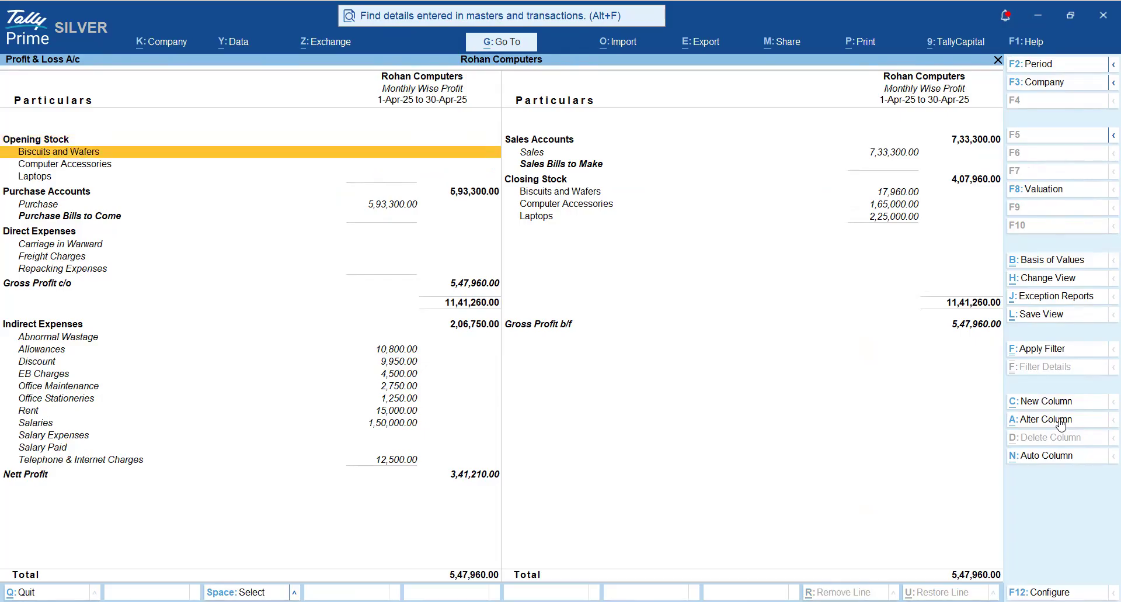
pyautogui.press('Up')
pyautogui.press('Up')
pyautogui.press('Up')
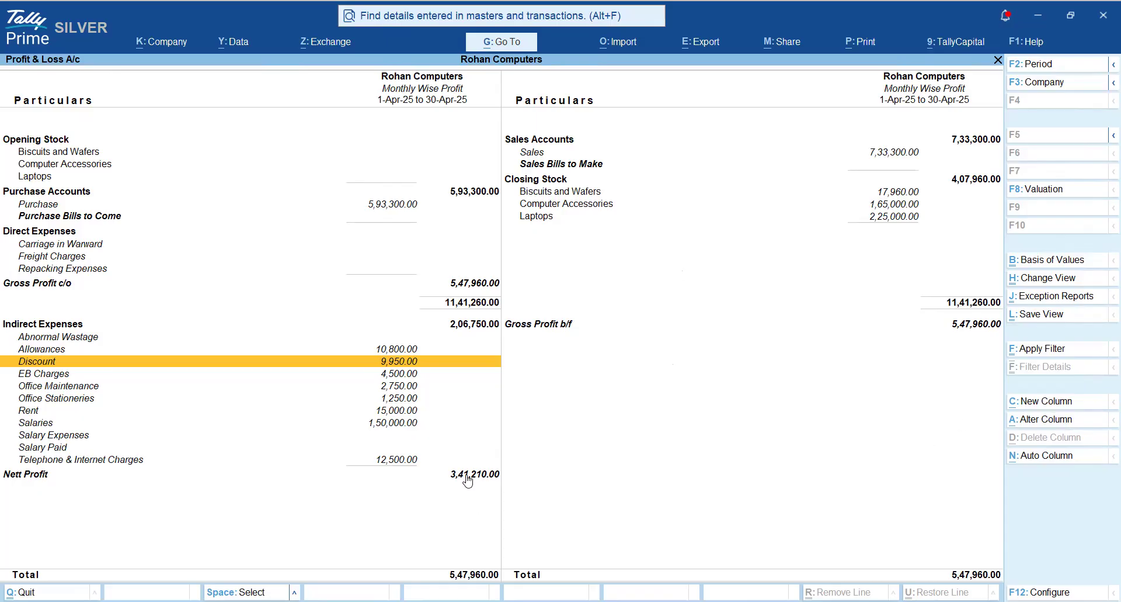
pyautogui.press('Escape')
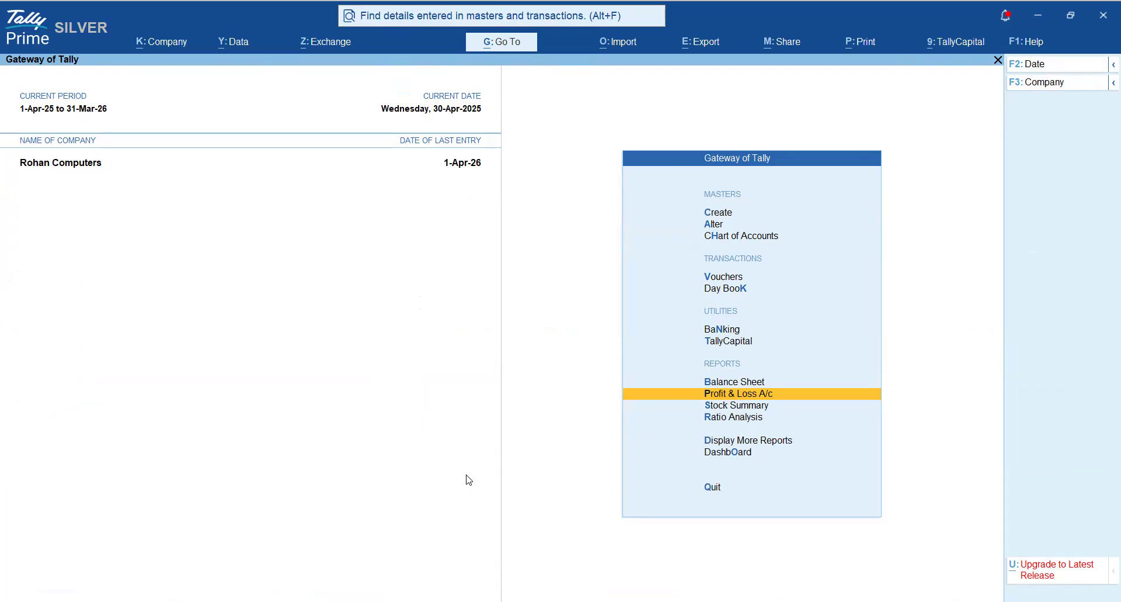
# - Reopen the Profit & Loss A/c, set its period from 1-4-2025 to 30-6-2025, and show it in detailed form
pyautogui.press('Return')
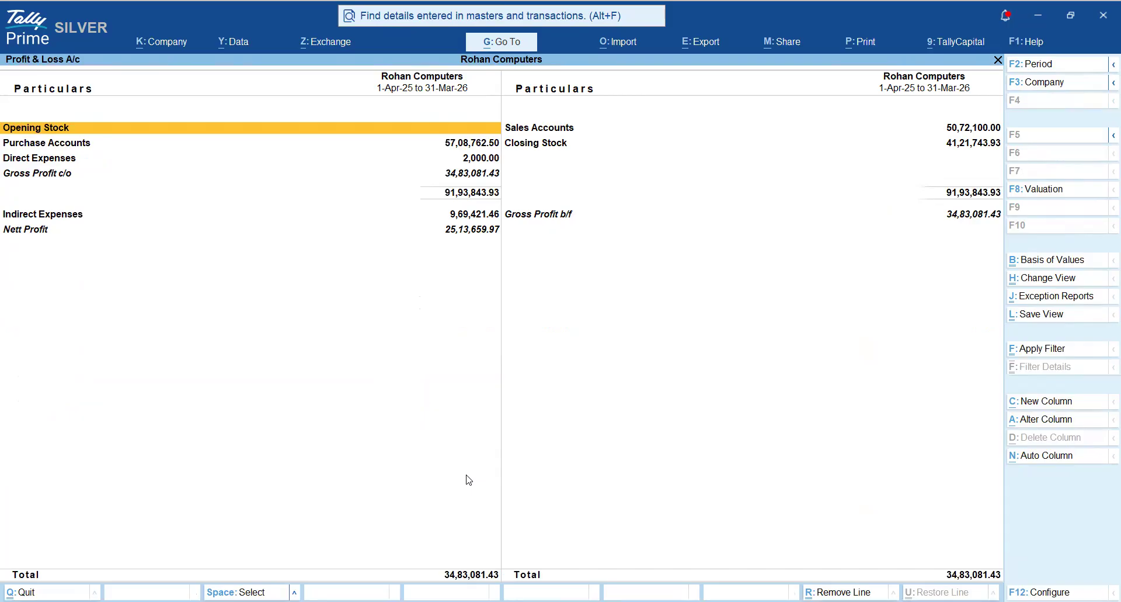
pyautogui.press('F2')
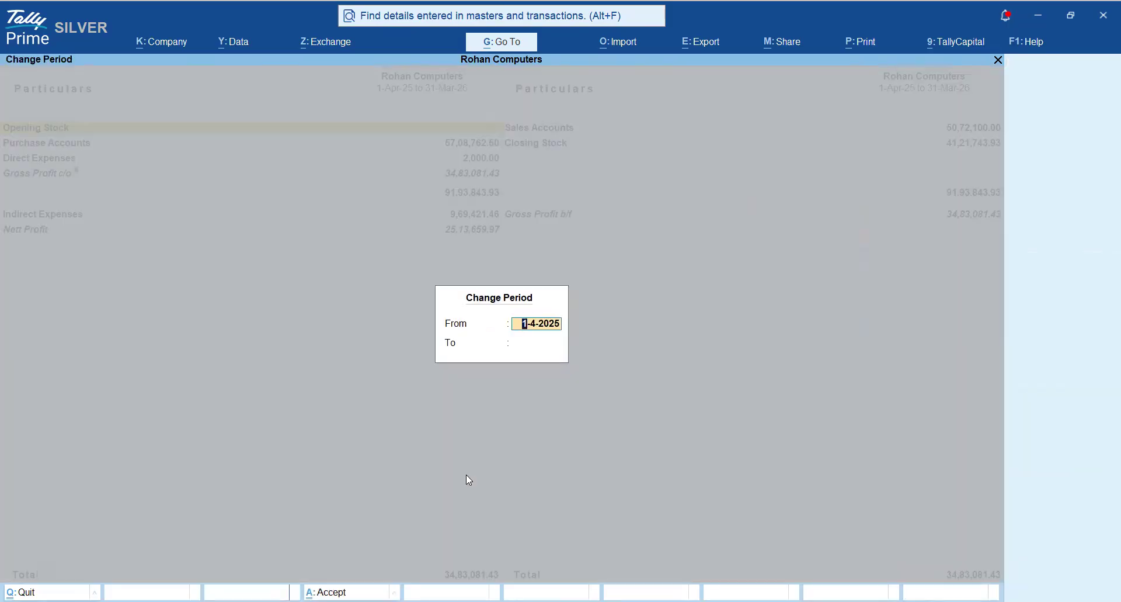
pyautogui.press('Return')
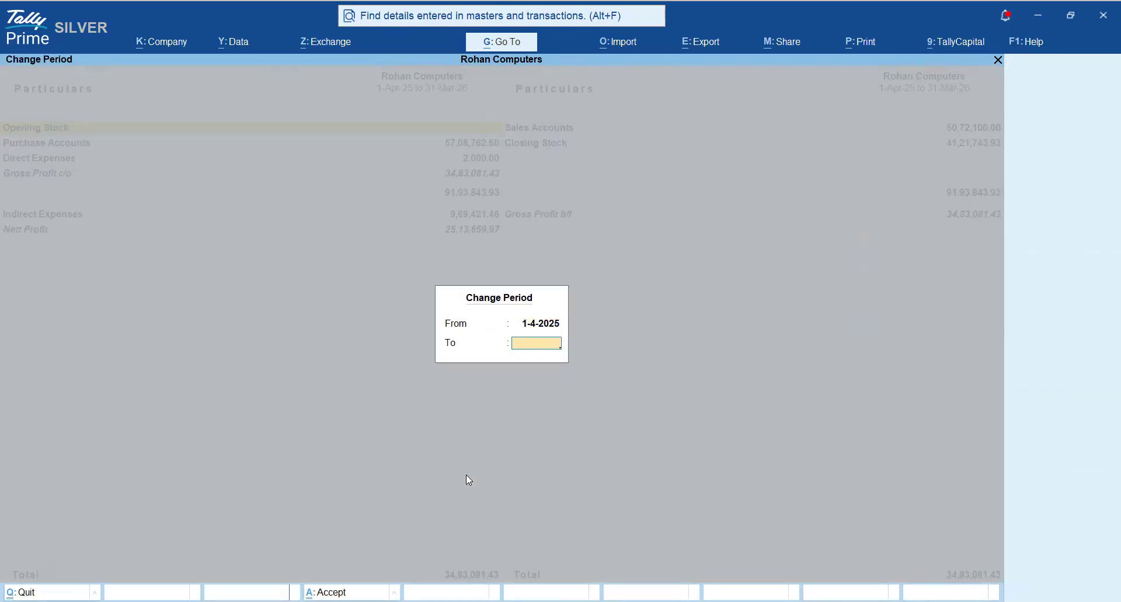
pyautogui.write('30-6')
pyautogui.press('Return')
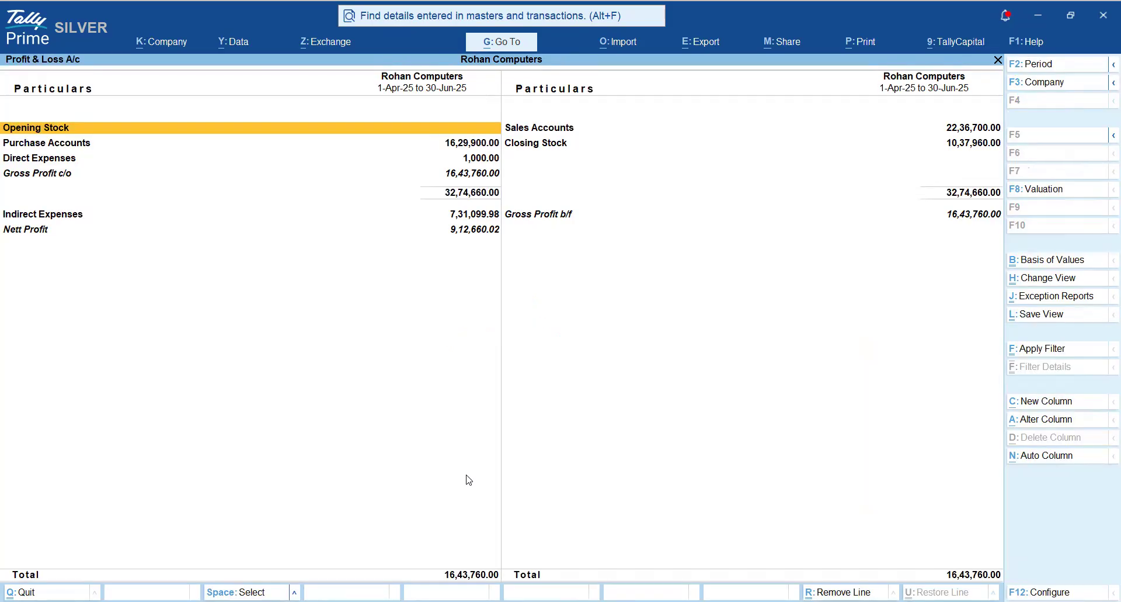
pyautogui.hotkey('alt', 'F5')
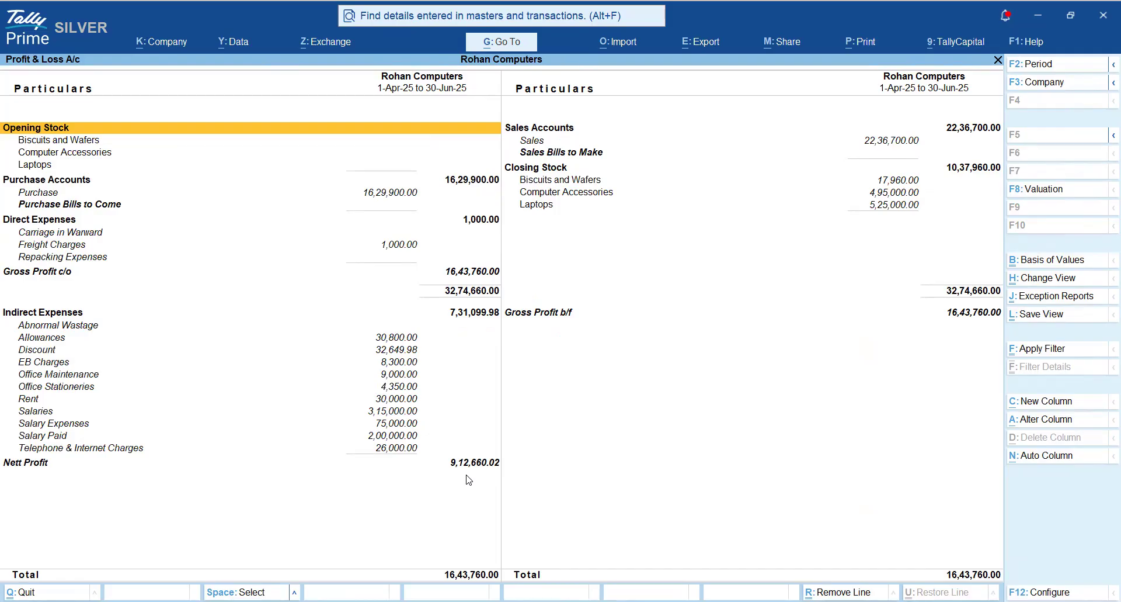
# - Examine the April to June Profit & Loss A/c from Opening Stock down to Nett Profit
pyautogui.press('Down')
pyautogui.press('Down')
pyautogui.press('Down')
pyautogui.press('Down')
pyautogui.press('Down')
pyautogui.press('Down')
pyautogui.press('Down')
pyautogui.press('Down')
pyautogui.press('Down')
pyautogui.press('Down')
pyautogui.press('Down')
pyautogui.press('Down')
pyautogui.press('Down')
pyautogui.press('Down')
pyautogui.press('Down')
pyautogui.press('Down')
pyautogui.press('Down')
pyautogui.press('Down')
pyautogui.press('Down')
pyautogui.press('Down')
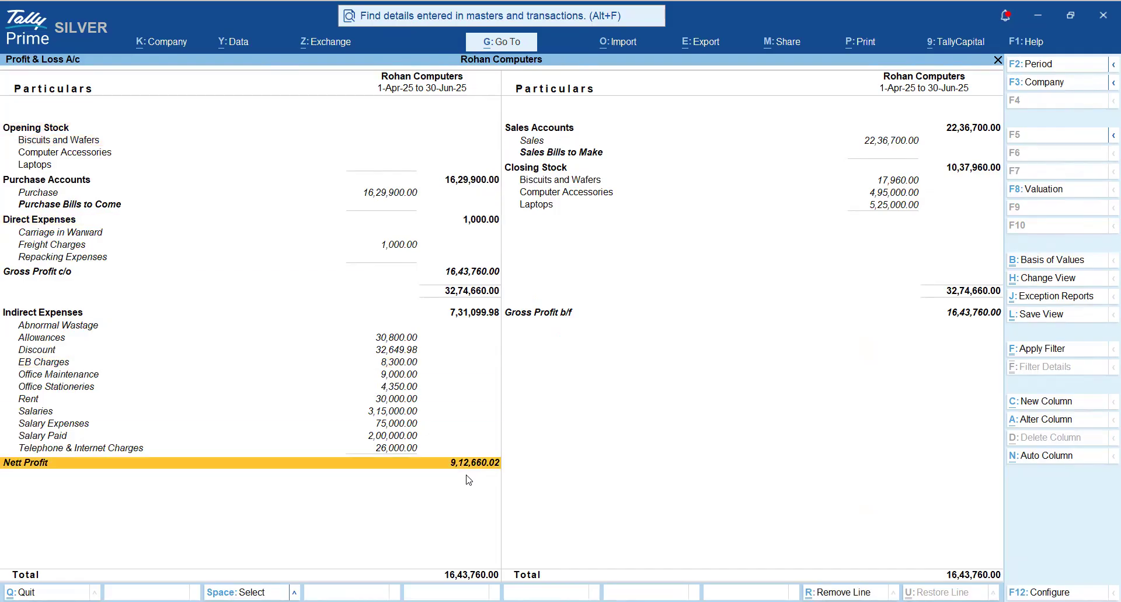
pyautogui.press('Up')
pyautogui.press('Up')
pyautogui.press('Up')
pyautogui.press('Up')
pyautogui.press('Up')
pyautogui.press('Up')
pyautogui.press('Up')
pyautogui.press('Up')
pyautogui.press('Up')
pyautogui.press('Up')
pyautogui.press('Up')
pyautogui.press('Up')
pyautogui.press('Up')
pyautogui.press('Up')
pyautogui.press('Up')
pyautogui.press('Up')
pyautogui.press('Up')
pyautogui.press('Up')
pyautogui.press('Up')
pyautogui.press('Up')
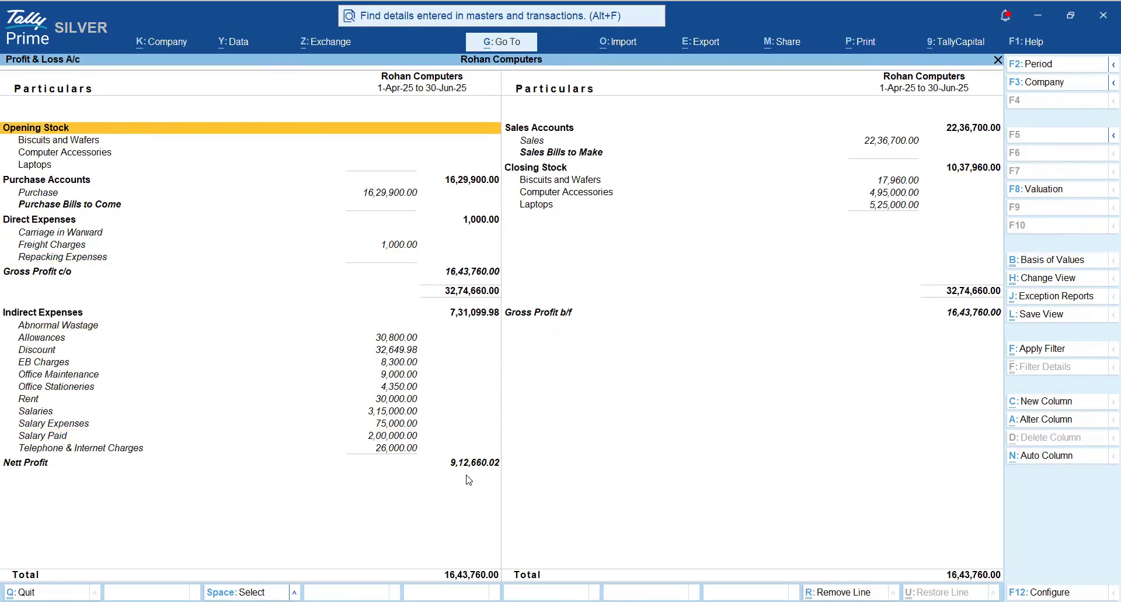
# - Alter the April to June column to show the Monthly Wise Profit scenario, keeping Base Currency and Default stock valuation
pyautogui.click(1055, 419)
pyautogui.press('Return')
pyautogui.press('Return')
pyautogui.press('Return')
pyautogui.press('Return')
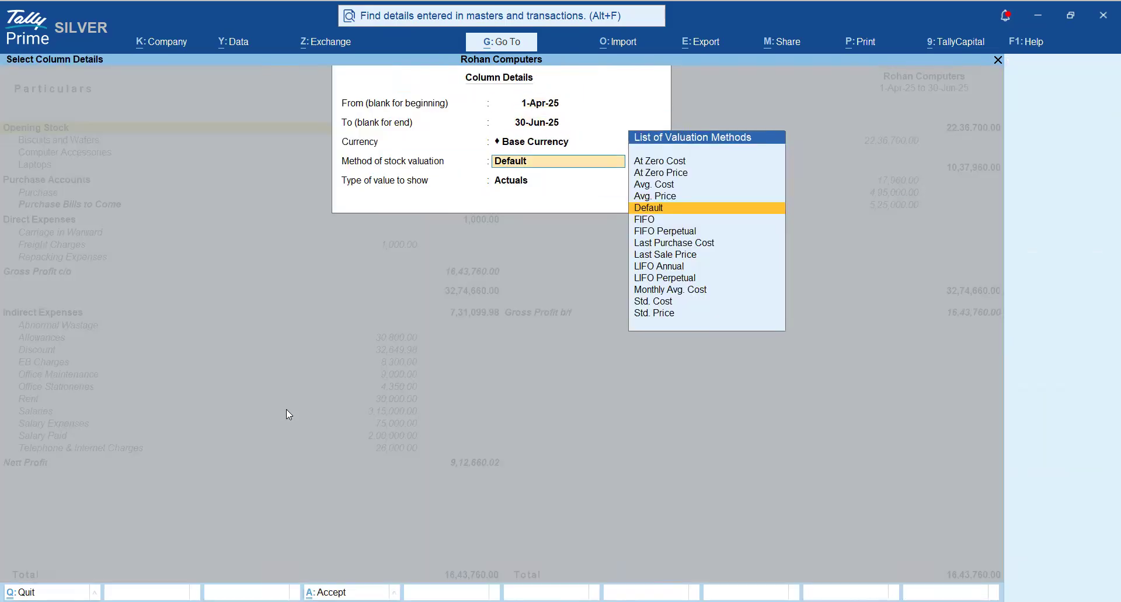
pyautogui.press('Down')
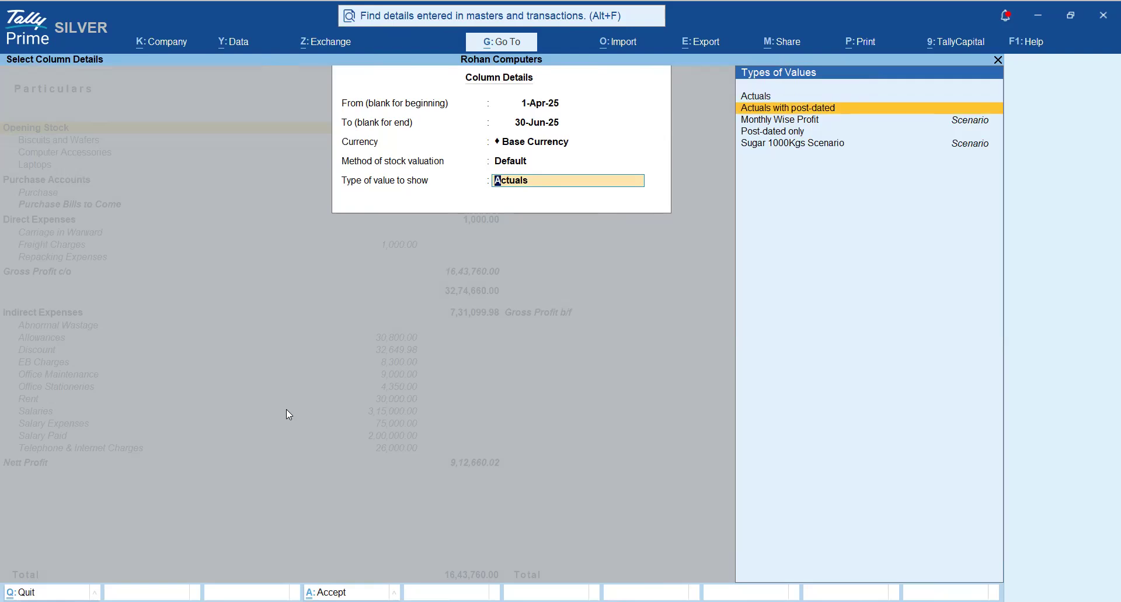
pyautogui.press('Down')
pyautogui.press('Down')
pyautogui.press('Up')
pyautogui.press('Up')
pyautogui.press('Down')
pyautogui.press('Return')
pyautogui.press('Return')
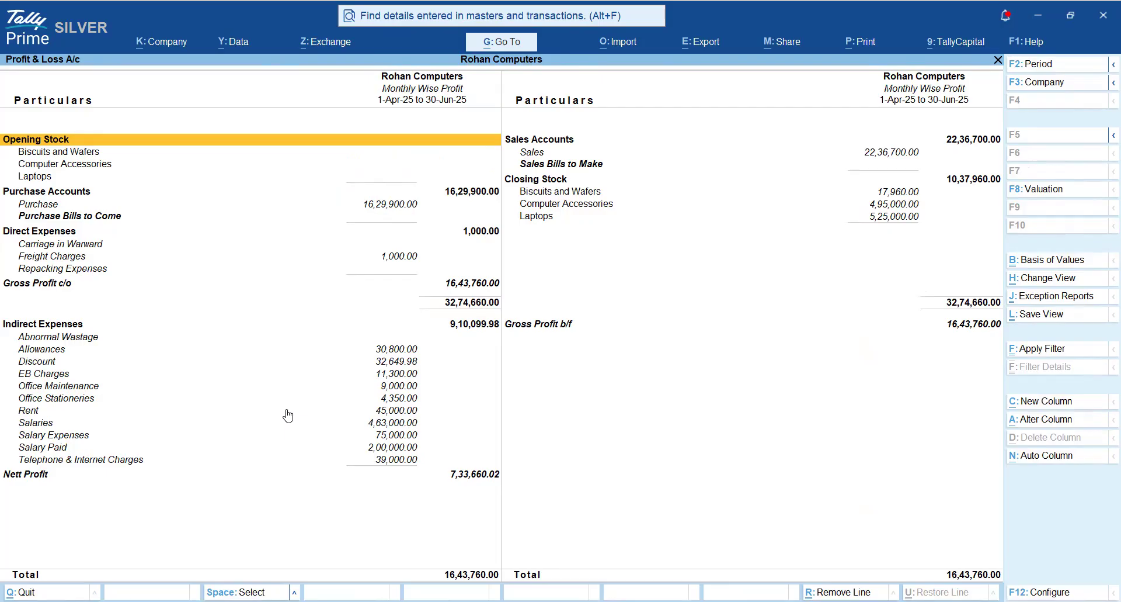
# - Alter the column back to Actuals for 1-Apr-25 to 30-Jun-25 to compare against the scenario
pyautogui.click(1028, 420)
pyautogui.press('Return')
pyautogui.press('Return')
pyautogui.press('Return')
pyautogui.press('Return')
pyautogui.press('Up')
pyautogui.press('Up')
pyautogui.press('Return')
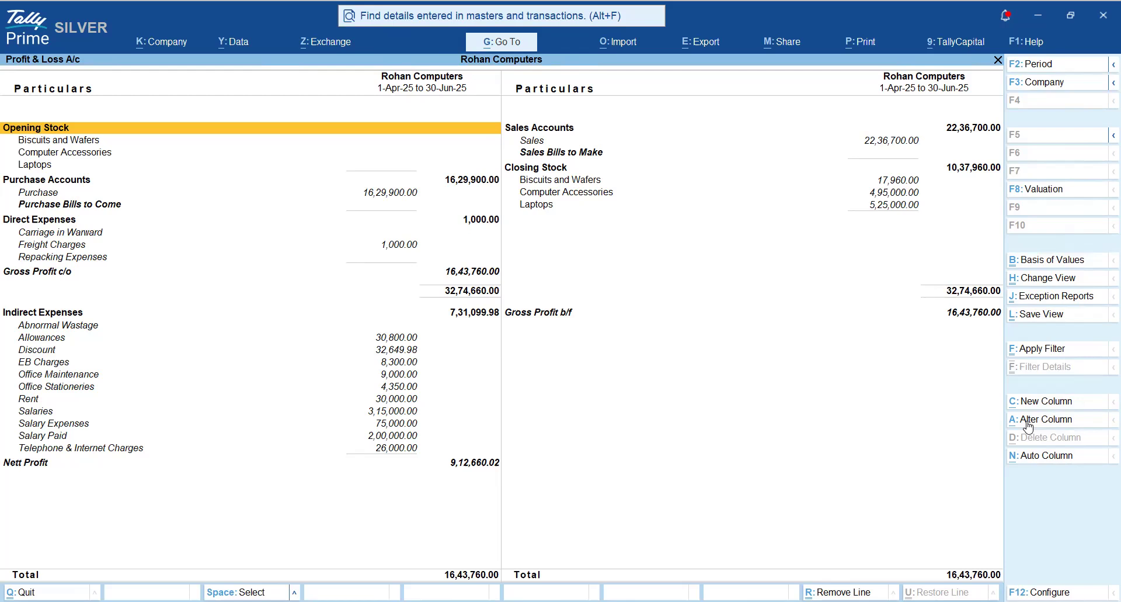
# - Set the April to June column's type of value to Monthly Wise Profit again, with Show variance set to No
pyautogui.click(1027, 421)
pyautogui.press('Return')
pyautogui.press('Return')
pyautogui.press('Return')
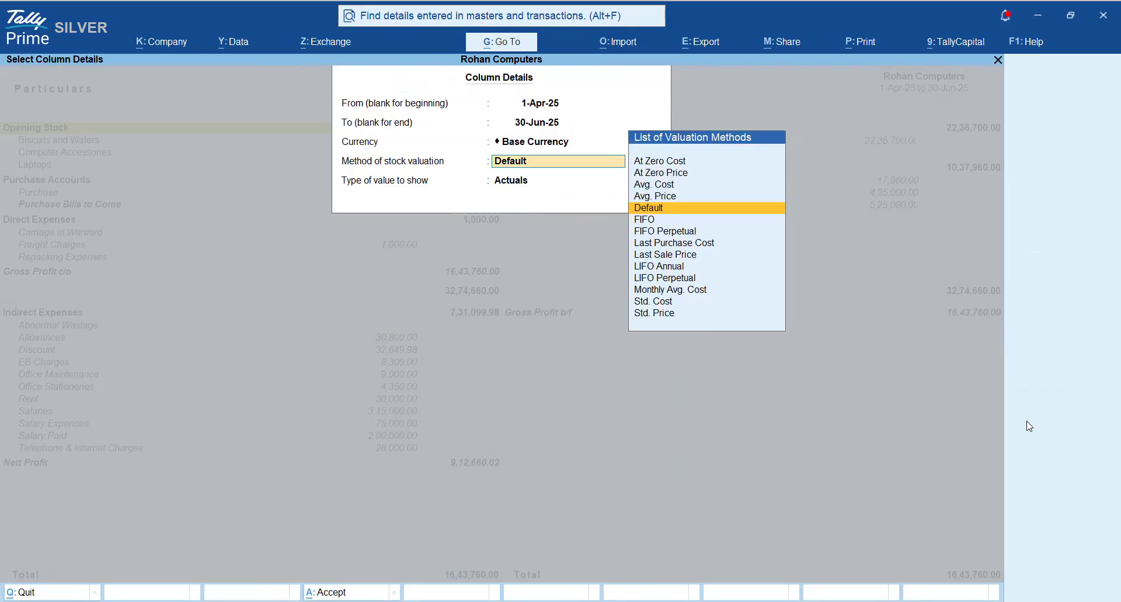
pyautogui.press('Return')
pyautogui.press('Down')
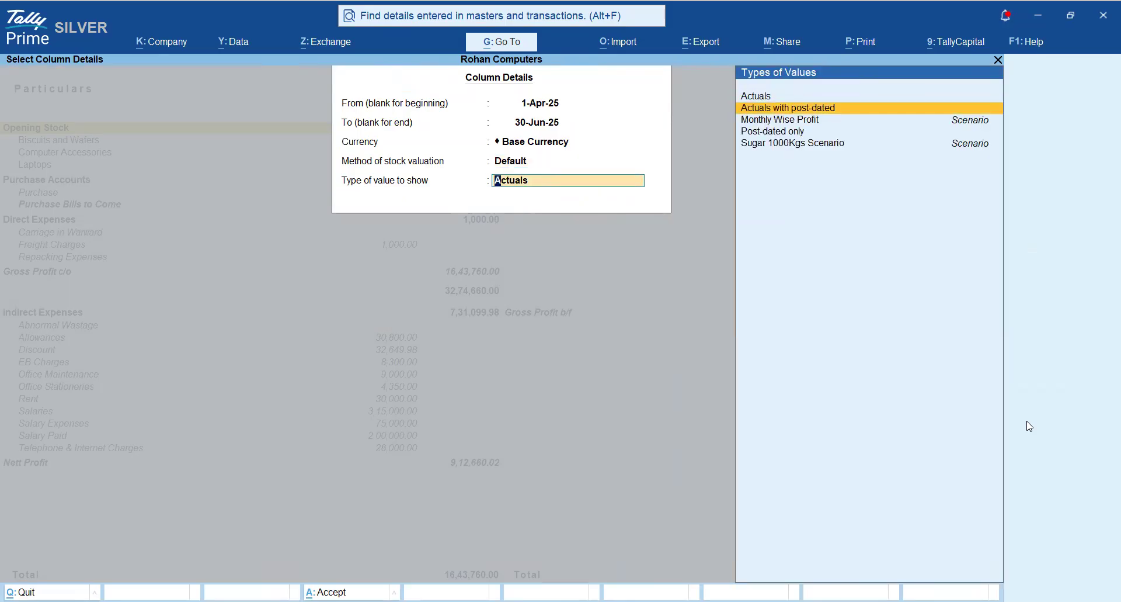
pyautogui.press('Down')
pyautogui.press('Return')
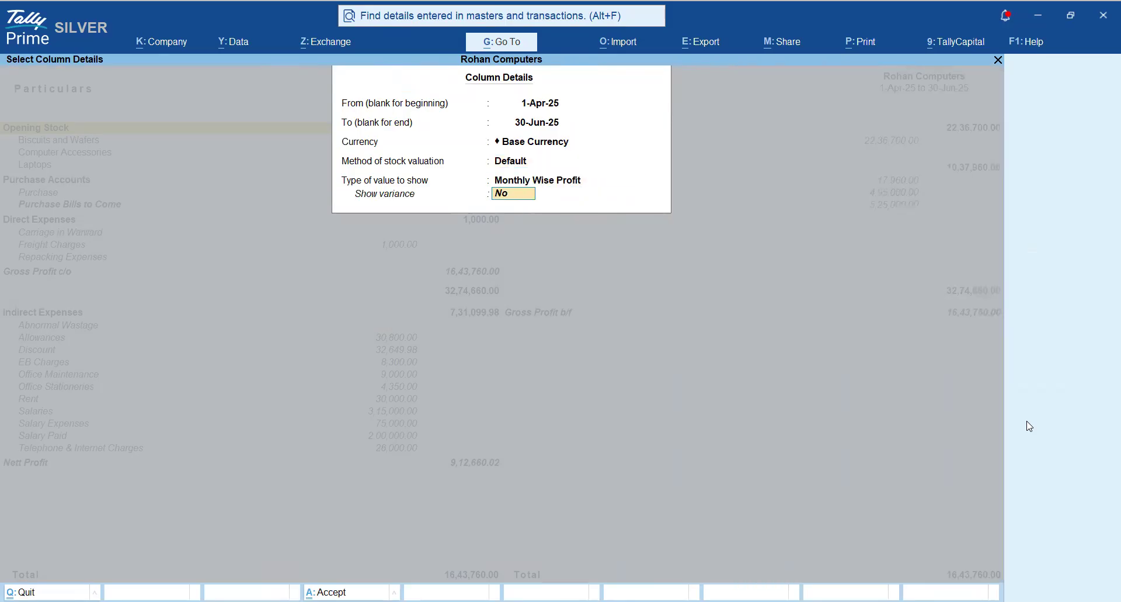
pyautogui.press('Return')
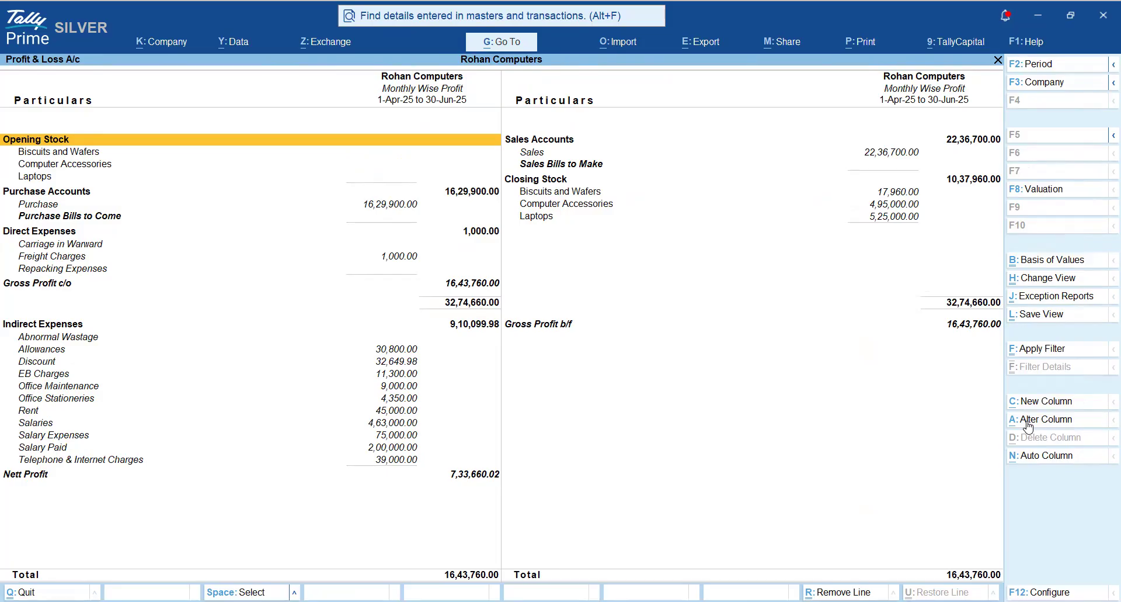
# - Repeat the Monthly Wise Profit column automatically on a Monthly basis for April, May and June
pyautogui.click(1054, 463)
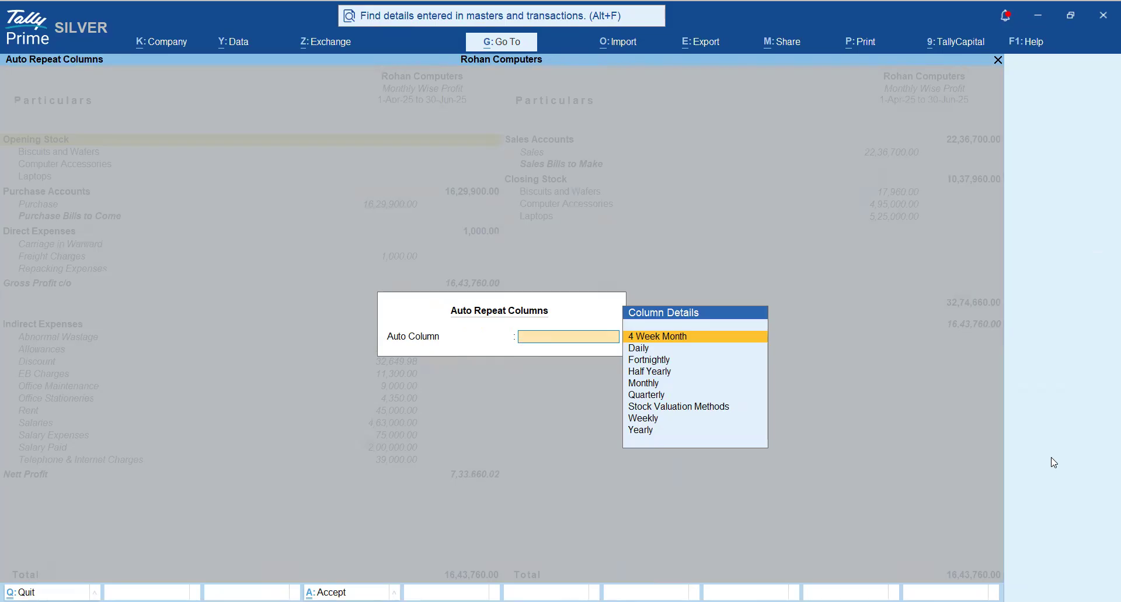
pyautogui.press('Down')
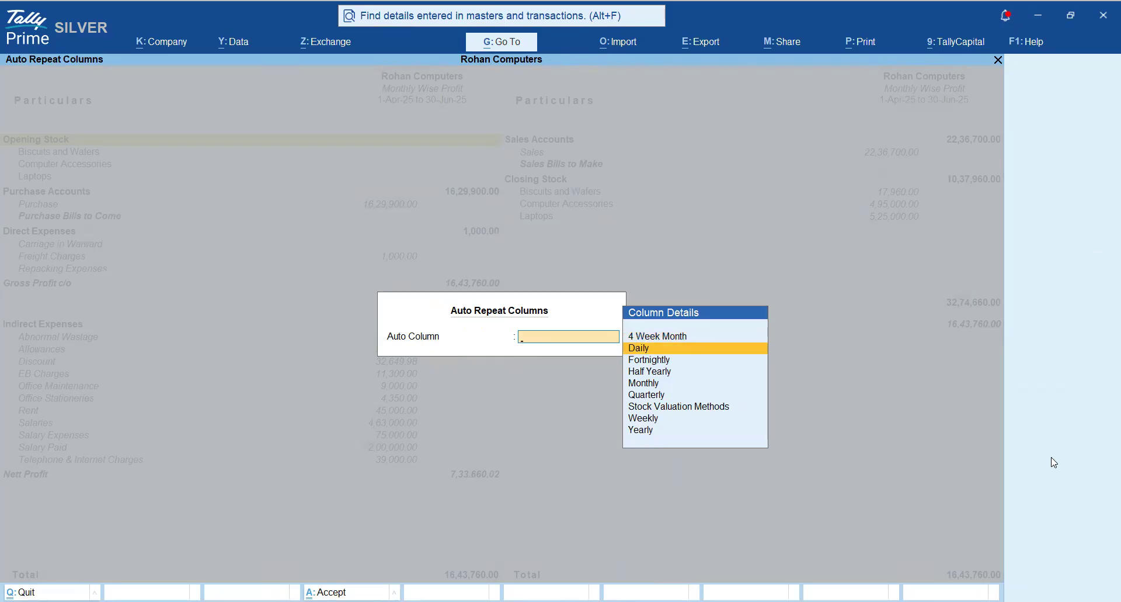
pyautogui.press('Down')
pyautogui.press('Down')
pyautogui.press('Down')
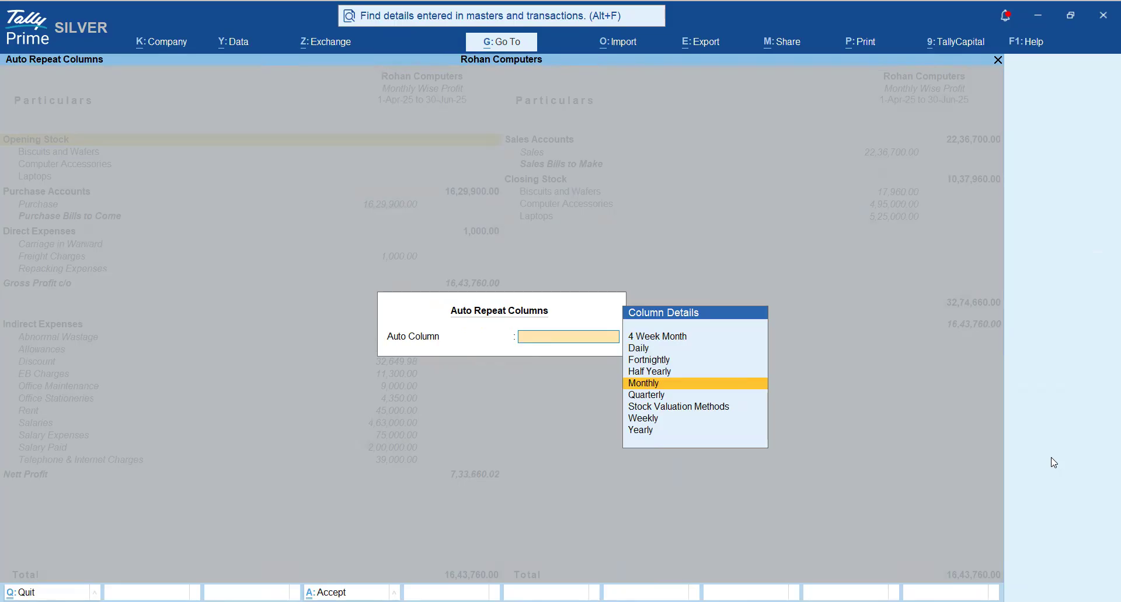
pyautogui.press('Return')
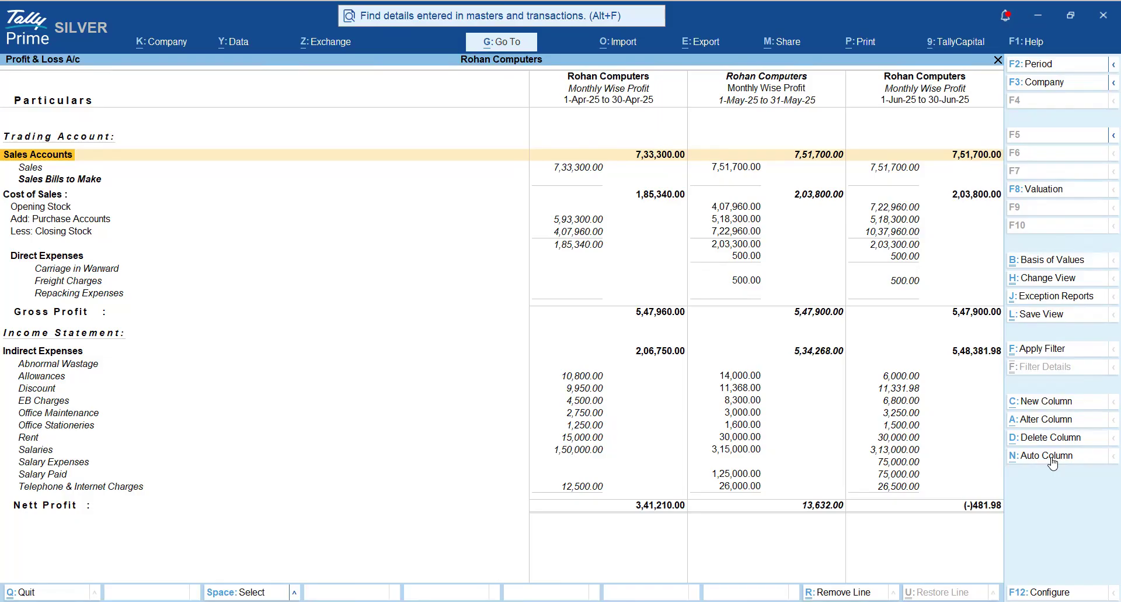
# - Examine the scenario's month-wise figures from Sales Accounts down to Nett Profit, and return to the Gateway of Tally
pyautogui.press('Down')
pyautogui.press('Down')
pyautogui.press('Down')
pyautogui.press('Down')
pyautogui.press('Down')
pyautogui.press('Down')
pyautogui.press('Down')
pyautogui.press('Down')
pyautogui.press('Down')
pyautogui.press('Down')
pyautogui.press('Down')
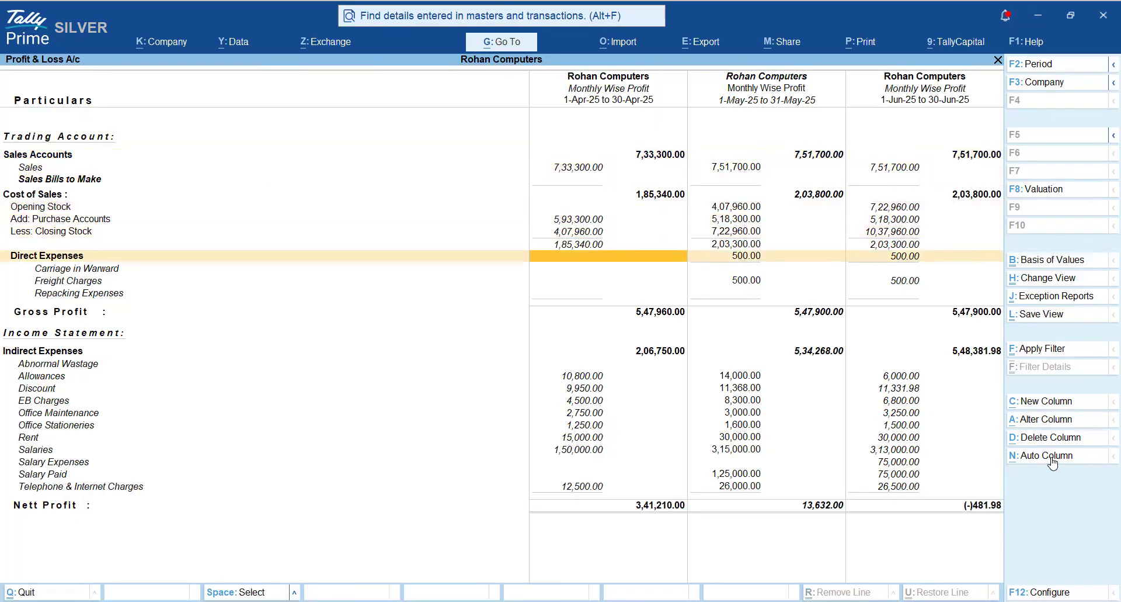
pyautogui.press('Down')
pyautogui.press('Down')
pyautogui.press('Down')
pyautogui.press('Down')
pyautogui.press('Down')
pyautogui.press('Down')
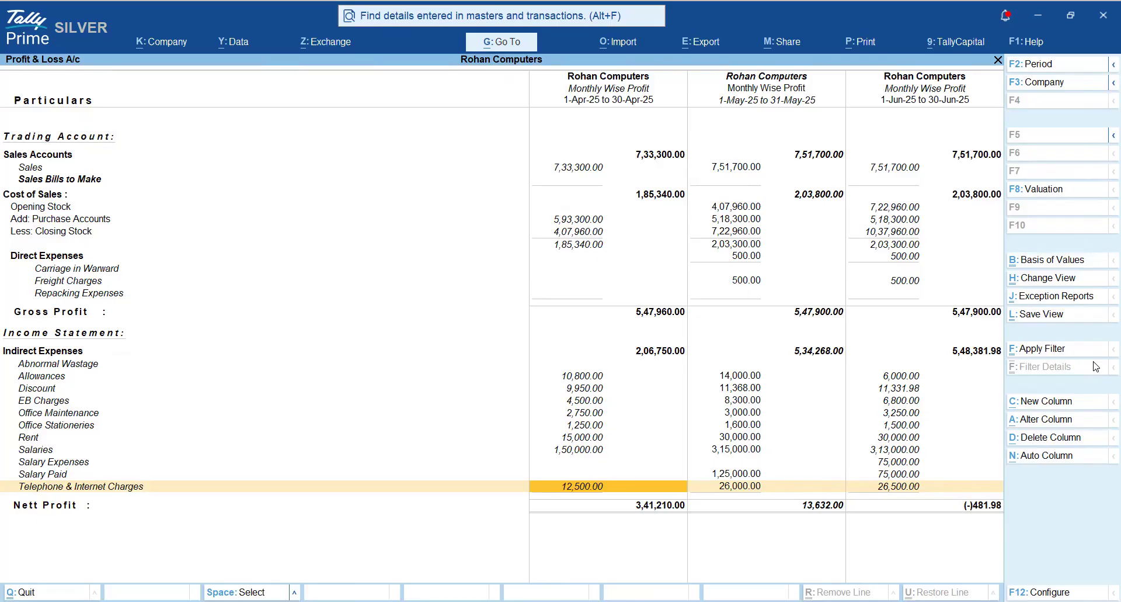
pyautogui.press('Escape')
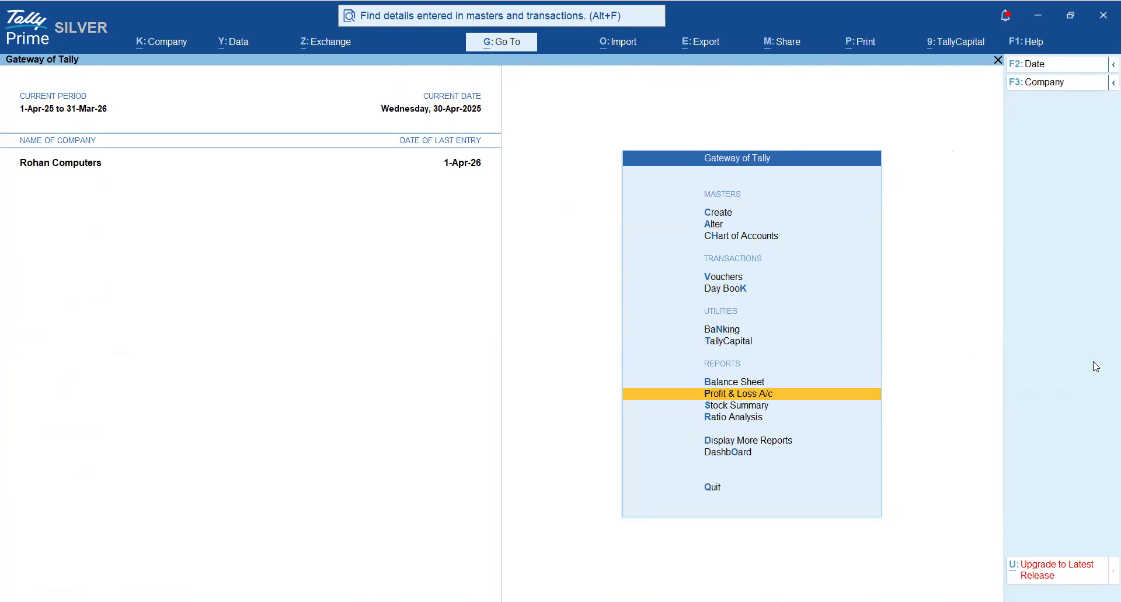
# - Reopen the Profit & Loss A/c and set its period from 1-4-2025 to 30-6-2025
pyautogui.press('Return')
pyautogui.hotkey('alt', 'F2')
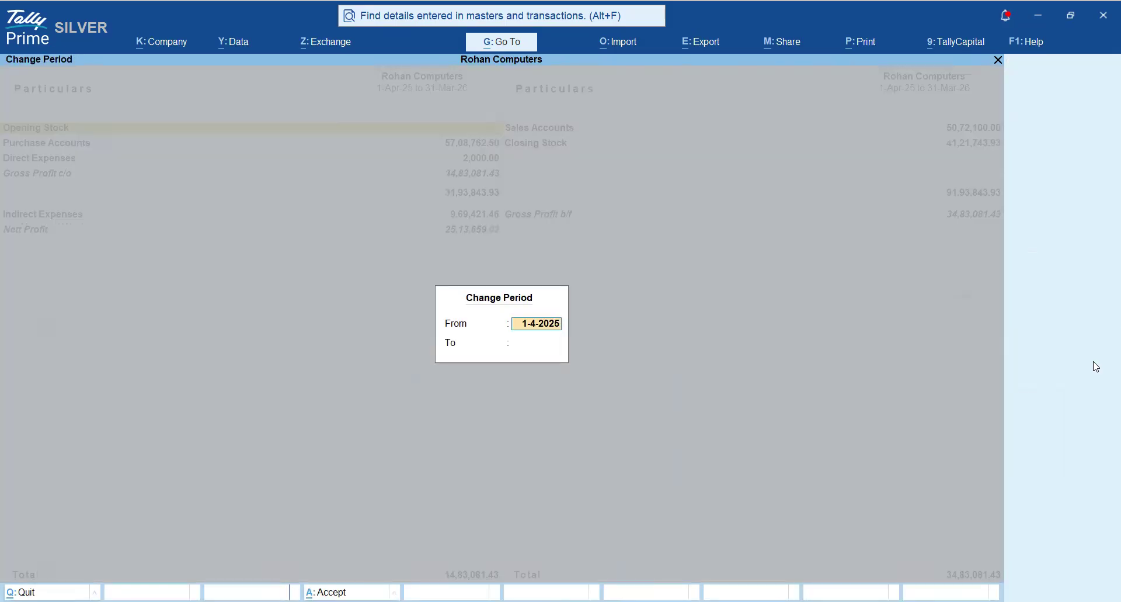
pyautogui.press('Return')
pyautogui.write('30-6')
pyautogui.press('Return')
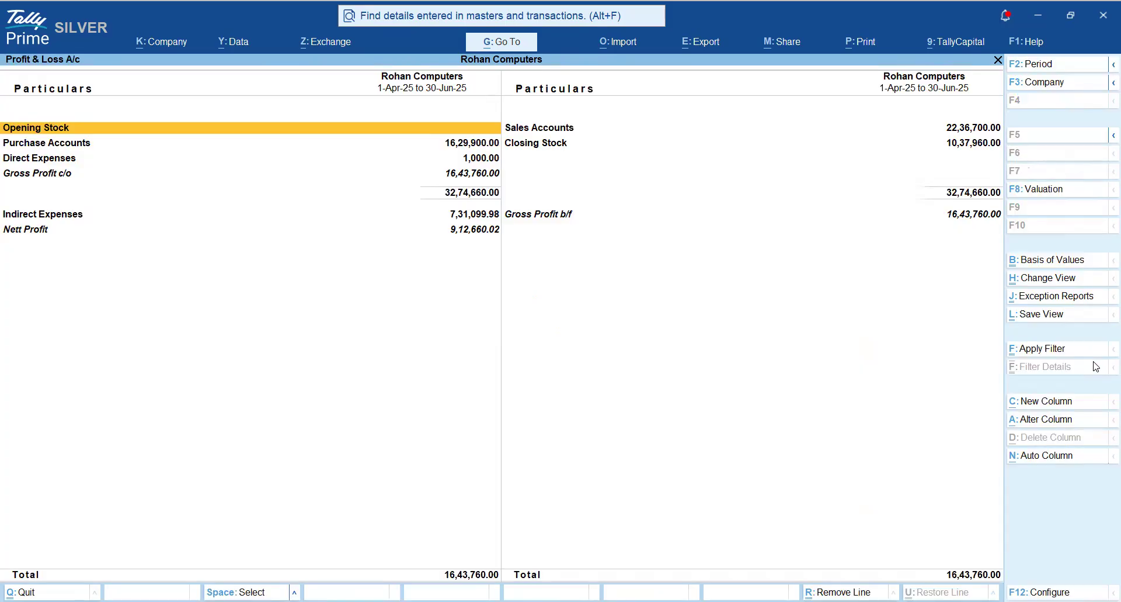
# - Split the actual Profit & Loss A/c into Monthly auto columns and review Indirect Expenses across April, May and June
pyautogui.click(1046, 456)
pyautogui.press('Down')
pyautogui.press('Down')
pyautogui.press('Down')
pyautogui.press('Down')
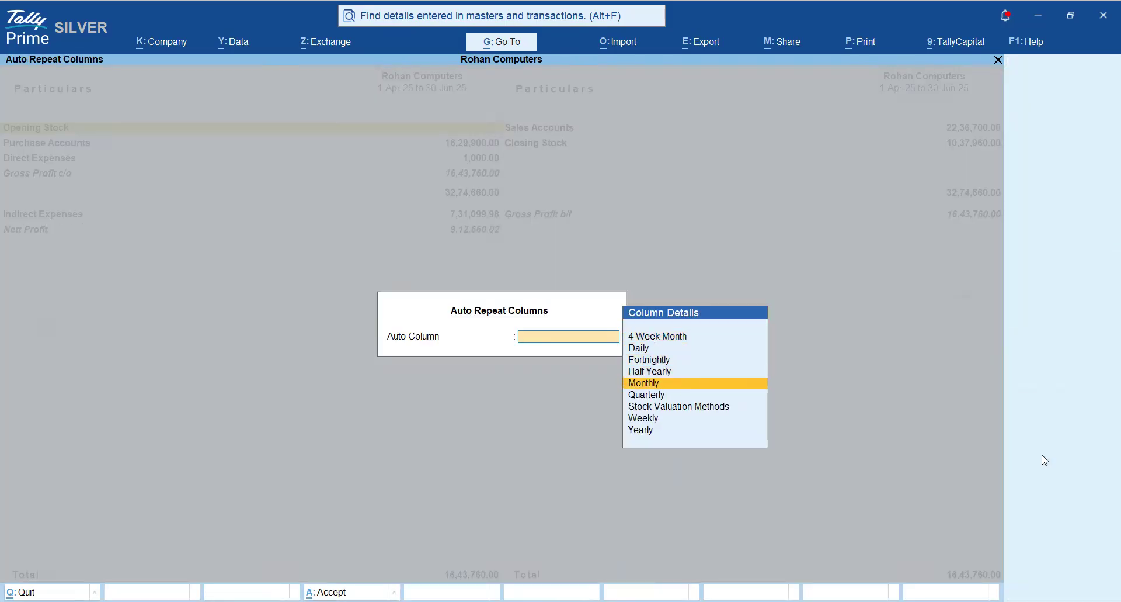
pyautogui.press('Return')
pyautogui.press('Down')
pyautogui.press('Down')
pyautogui.press('Down')
pyautogui.press('Down')
pyautogui.press('Down')
pyautogui.press('Down')
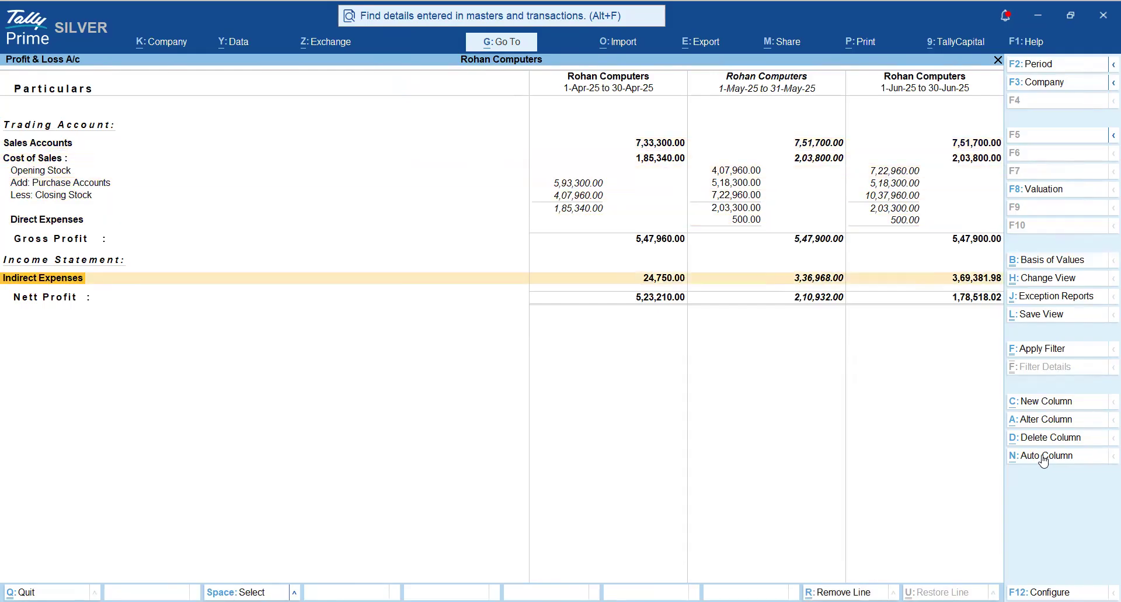
pyautogui.press('Right')
pyautogui.press('Right')
pyautogui.press('Right')
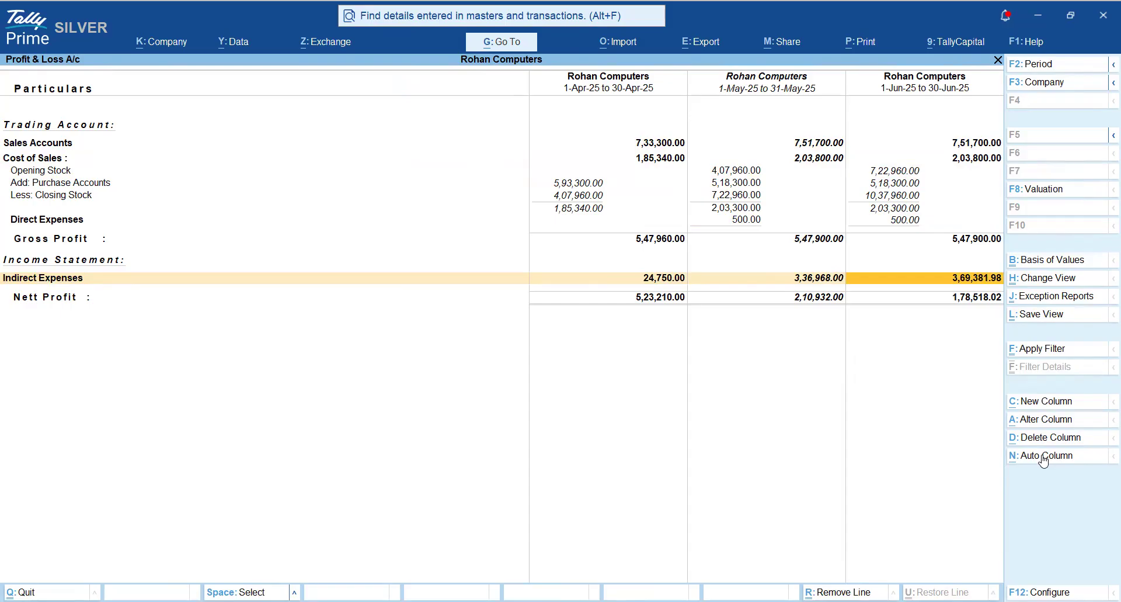
# - Show the month-wise actual report in detailed form to review its individual indirect expenses, and return to the Gateway of Tally
pyautogui.hotkey('alt', 'F5')
pyautogui.press('Down')
pyautogui.press('Down')
pyautogui.press('Down')
pyautogui.press('Down')
pyautogui.press('Down')
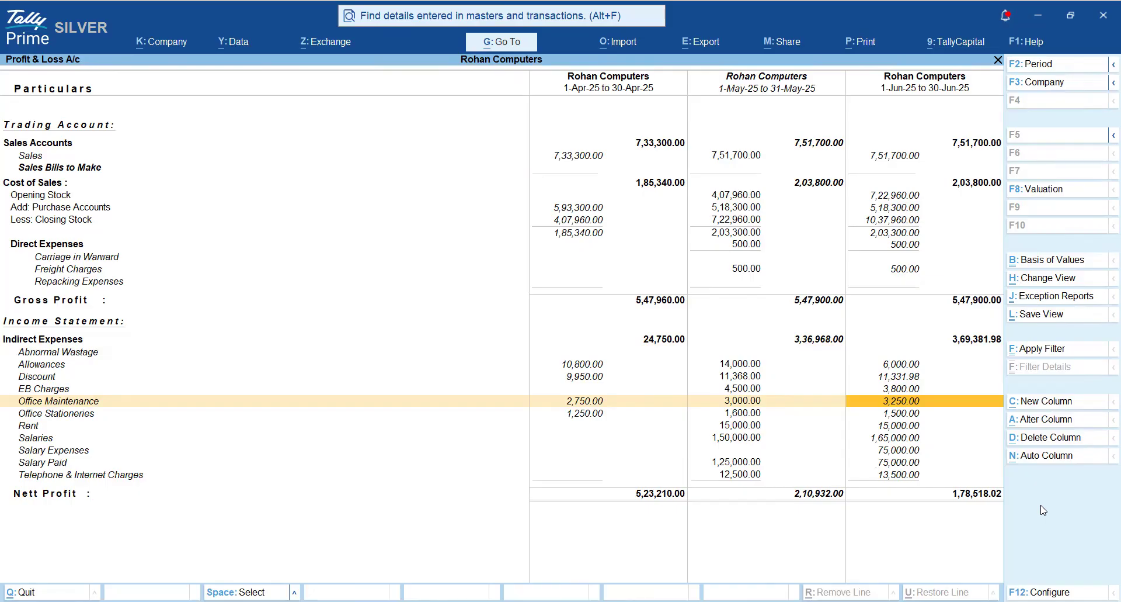
pyautogui.press('Escape')
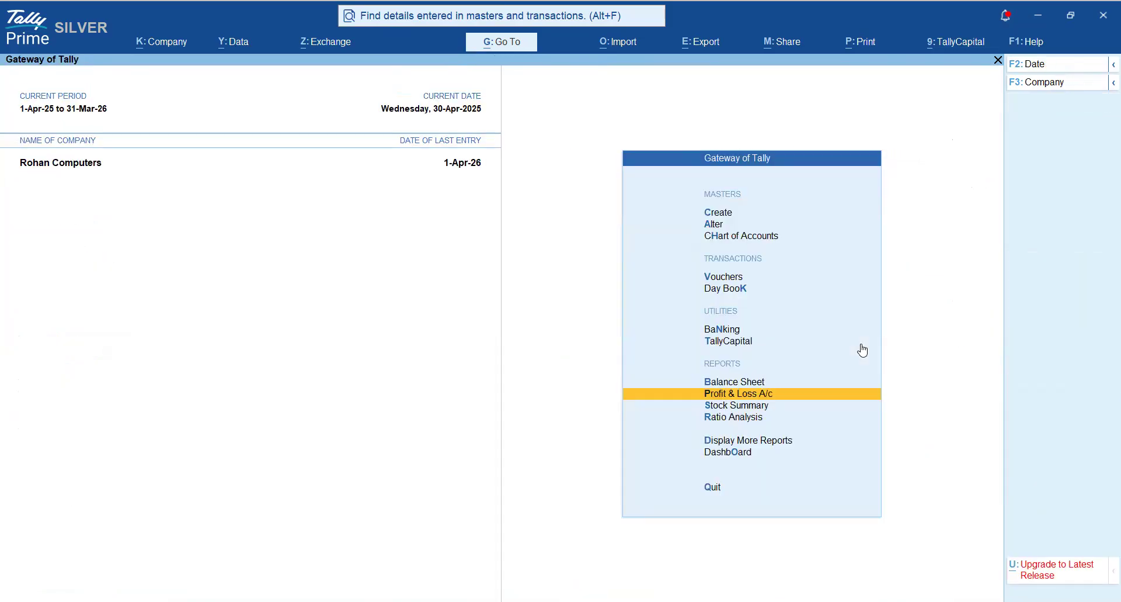
# - Open the Reversing Journal Register from the Exception Reports and show the voucher list for March 2026
pyautogui.press('Down')
pyautogui.press('Down')
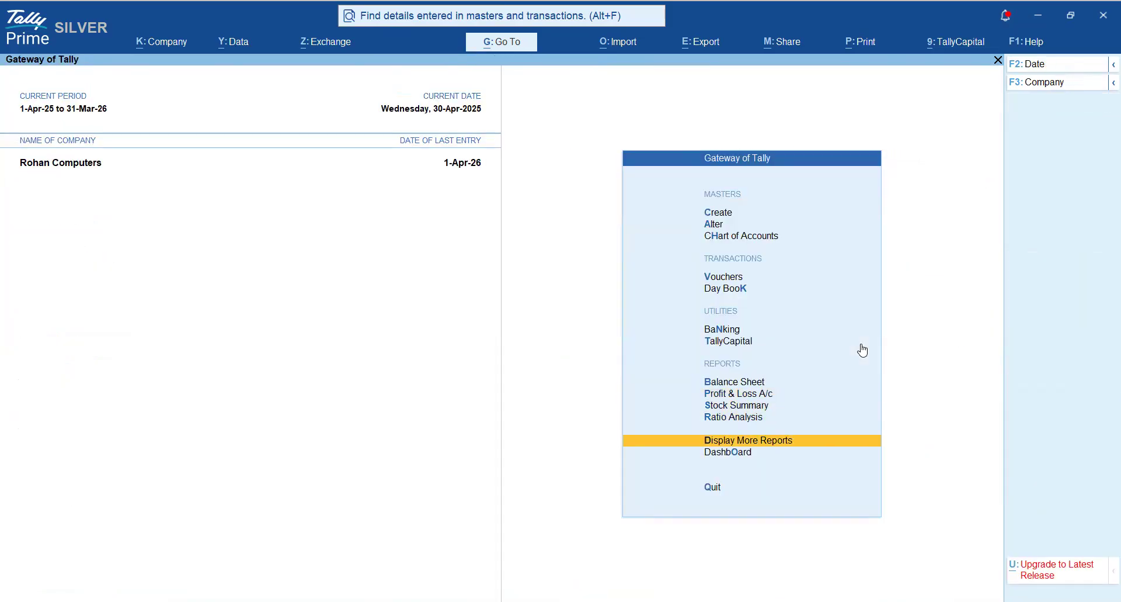
pyautogui.press('Return')
pyautogui.press('Down')
pyautogui.press('Down')
pyautogui.press('Down')
pyautogui.press('Down')
pyautogui.press('Down')
pyautogui.press('Down')
pyautogui.press('Down')
pyautogui.press('Down')
pyautogui.press('Down')
pyautogui.press('Down')
pyautogui.press('Down')
pyautogui.press('Up')
pyautogui.press('Return')
pyautogui.press('Down')
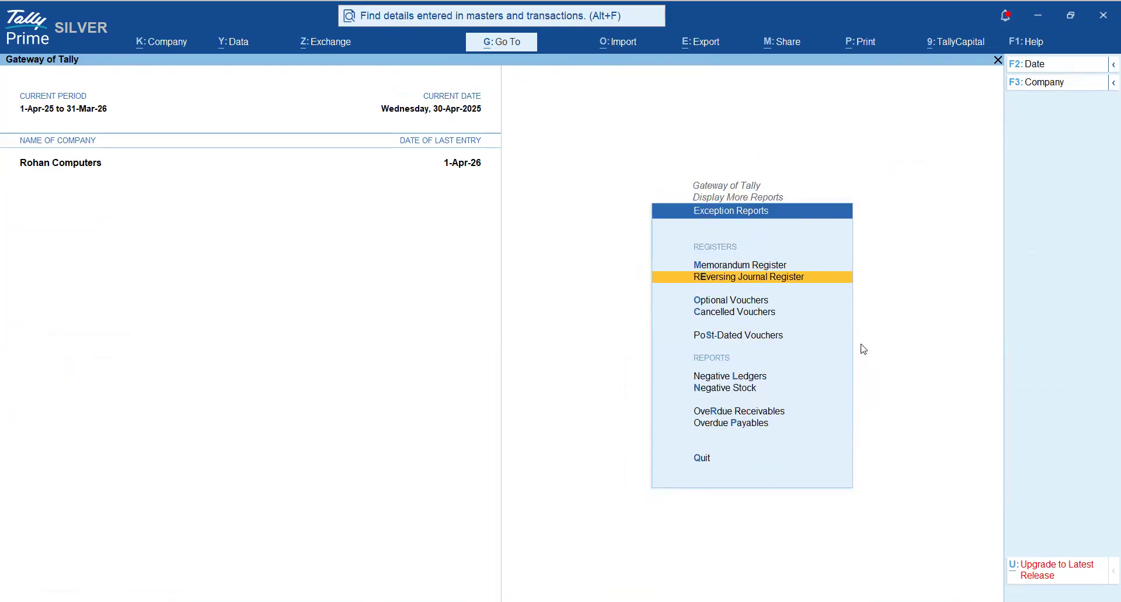
pyautogui.press('Return')
# - Set the Reversing Journal list's period to 1-Apr-25 to 31-Mar-26 and show it in detailed form
pyautogui.press('Return')
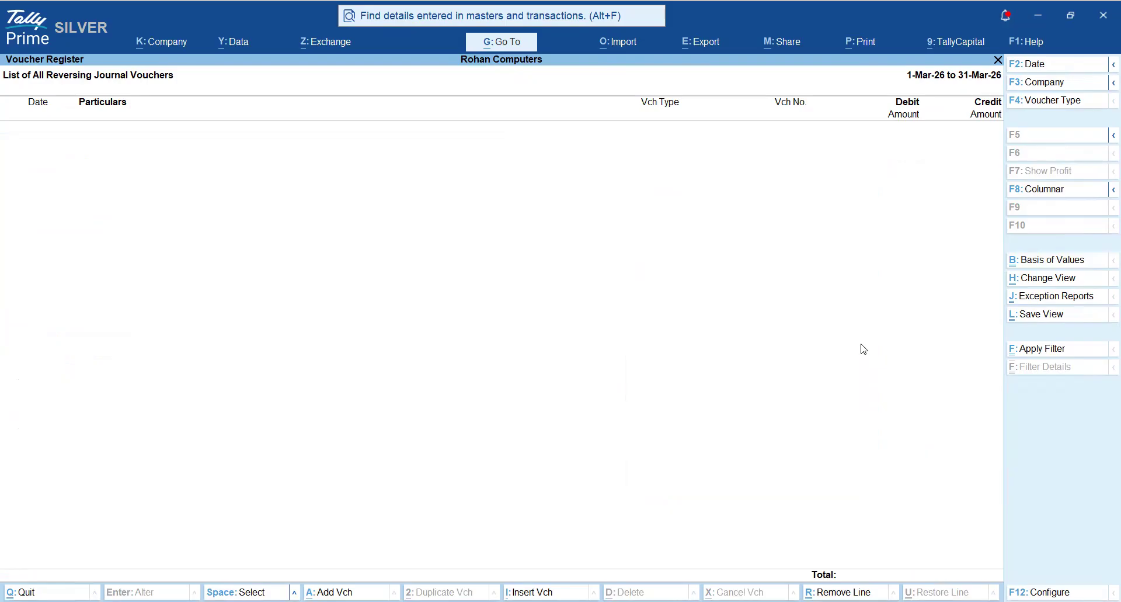
pyautogui.press('F2')
pyautogui.press('BackSpace')
pyautogui.press('Return')
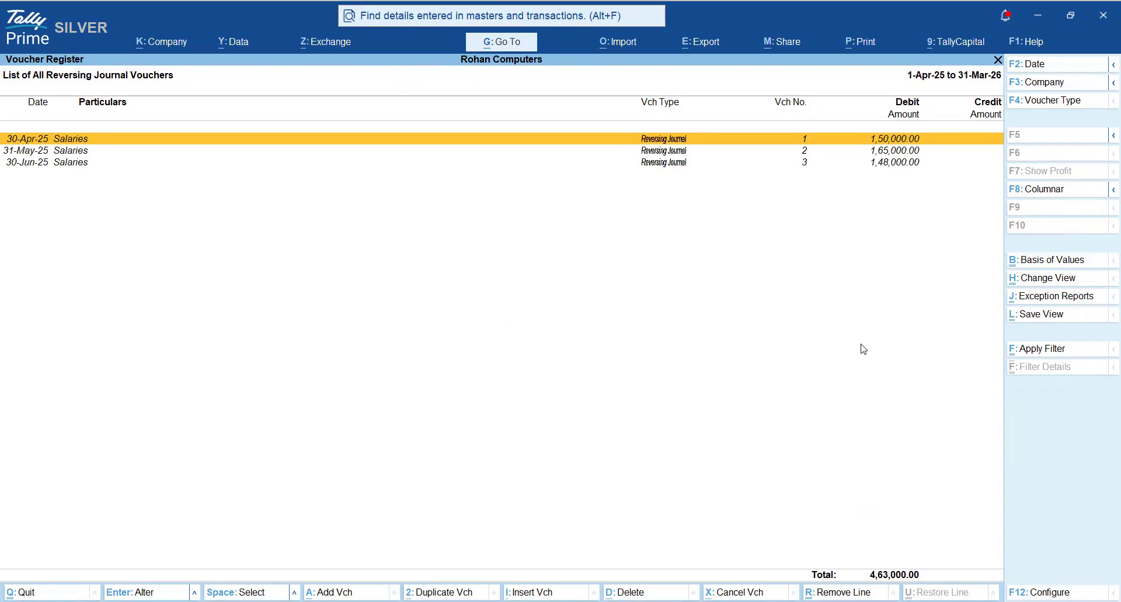
pyautogui.hotkey('alt', 'F5')
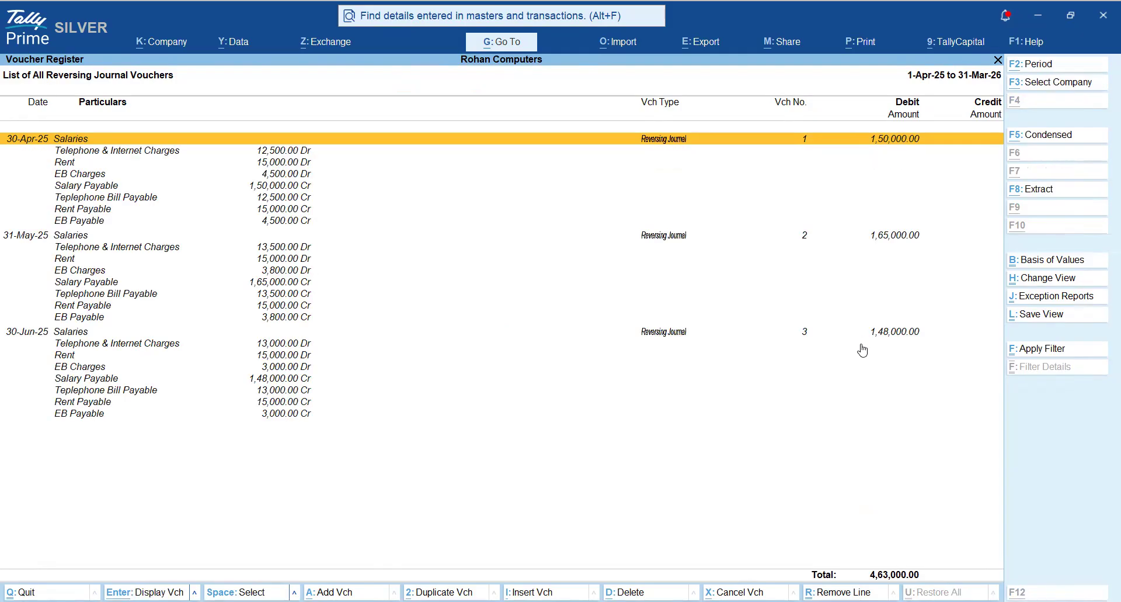
# - Examine the expense and payable lines of the April, May and June Reversing Journal vouchers
pyautogui.press('Down')
pyautogui.press('Down')
pyautogui.press('Down')
pyautogui.press('Down')
pyautogui.press('Up')
pyautogui.press('Up')
pyautogui.press('Up')
pyautogui.press('Up')
pyautogui.press('Down')
pyautogui.press('Down')
pyautogui.press('Down')
pyautogui.press('Down')
pyautogui.press('Down')
pyautogui.press('Down')
pyautogui.press('Down')
pyautogui.press('Down')
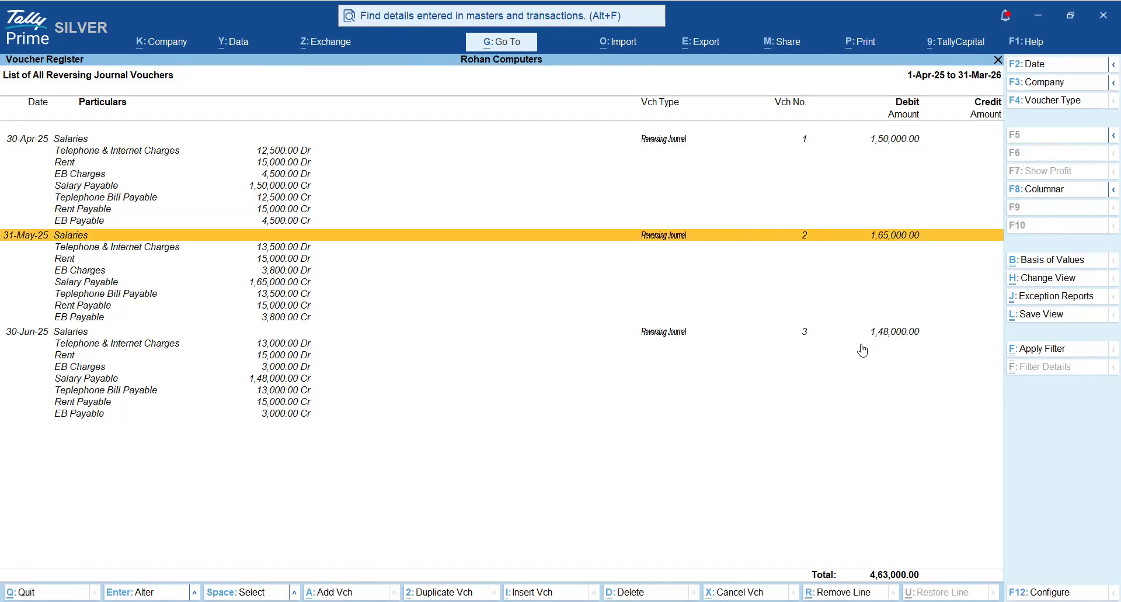
pyautogui.press('Down')
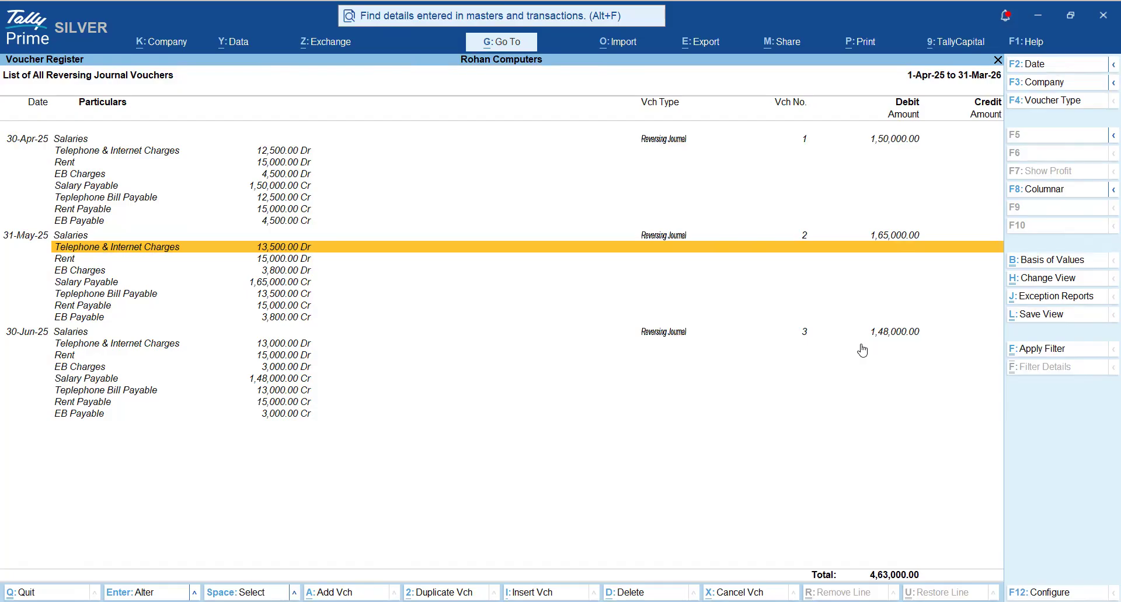
# - Open the 31-May-25 Reversing Journal voucher and review its debit and credit entries and Applicable Upto date
pyautogui.press('Up')
pyautogui.press('Return')
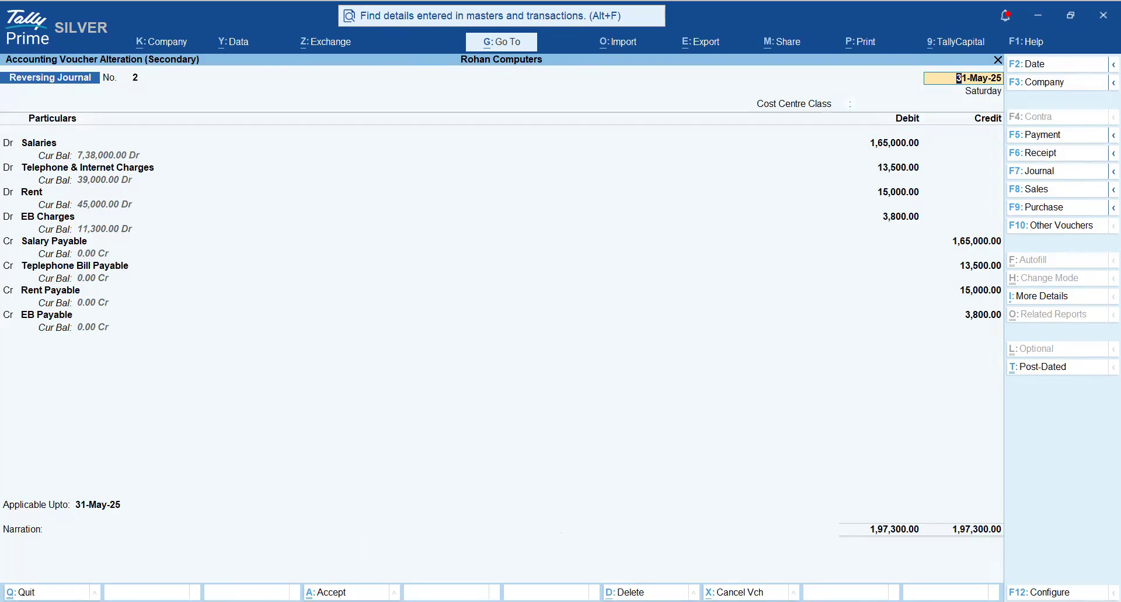
pyautogui.press('Escape')
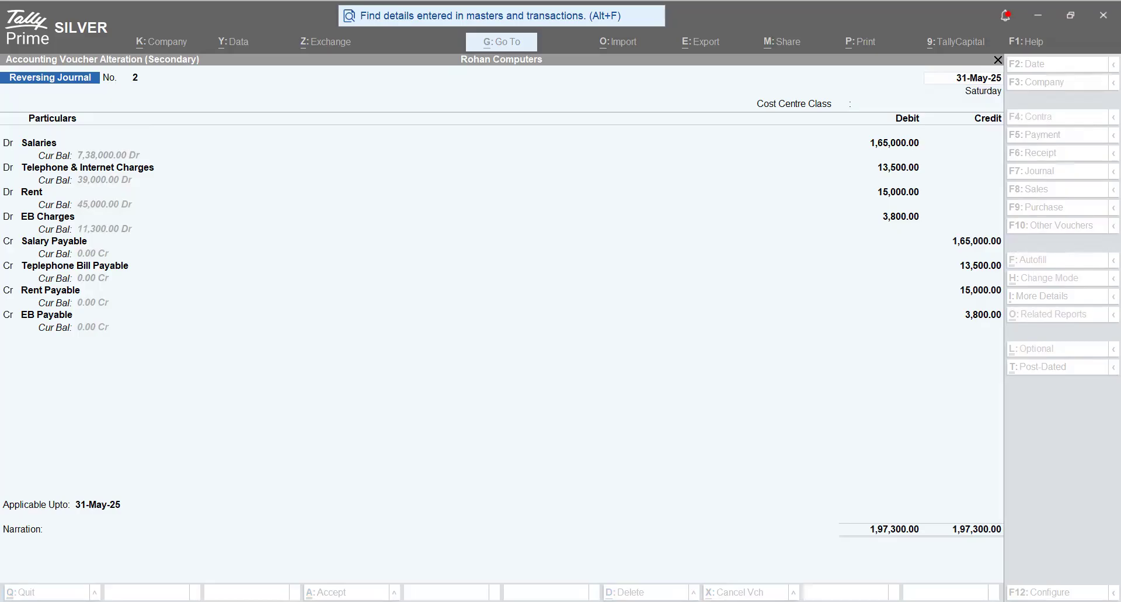
# - Switch to the Accounting Data Analysis document in Word and read the Purchase Order, Sales Order and Inventory Vouchers sections
pyautogui.hotkey('alt', 'Tab')
pyautogui.scroll(-8, 538, 421)
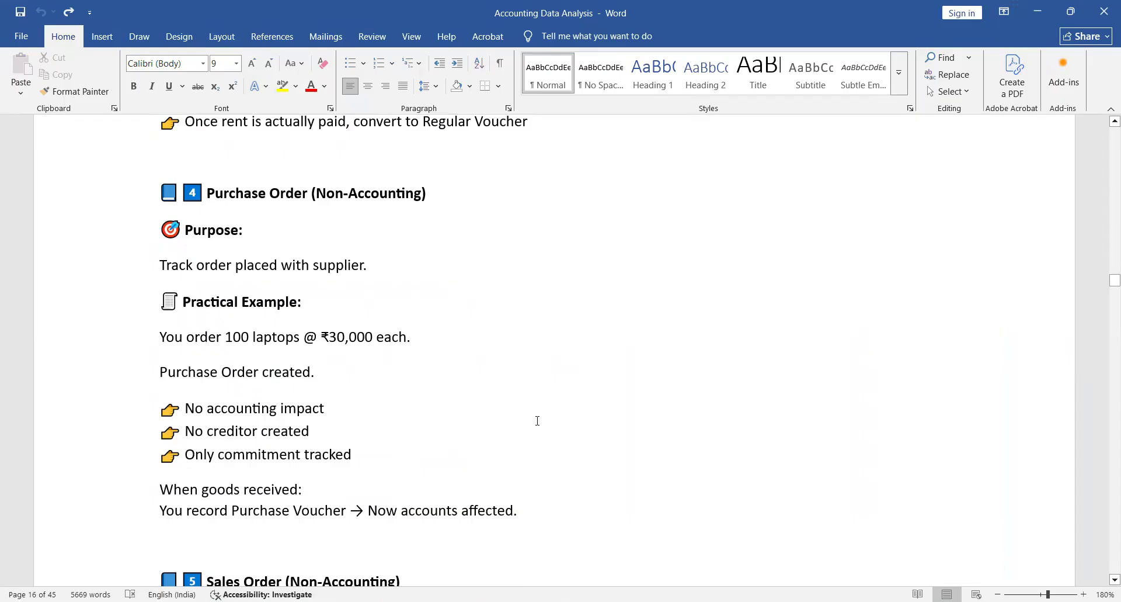
pyautogui.scroll(-6, 537, 421)
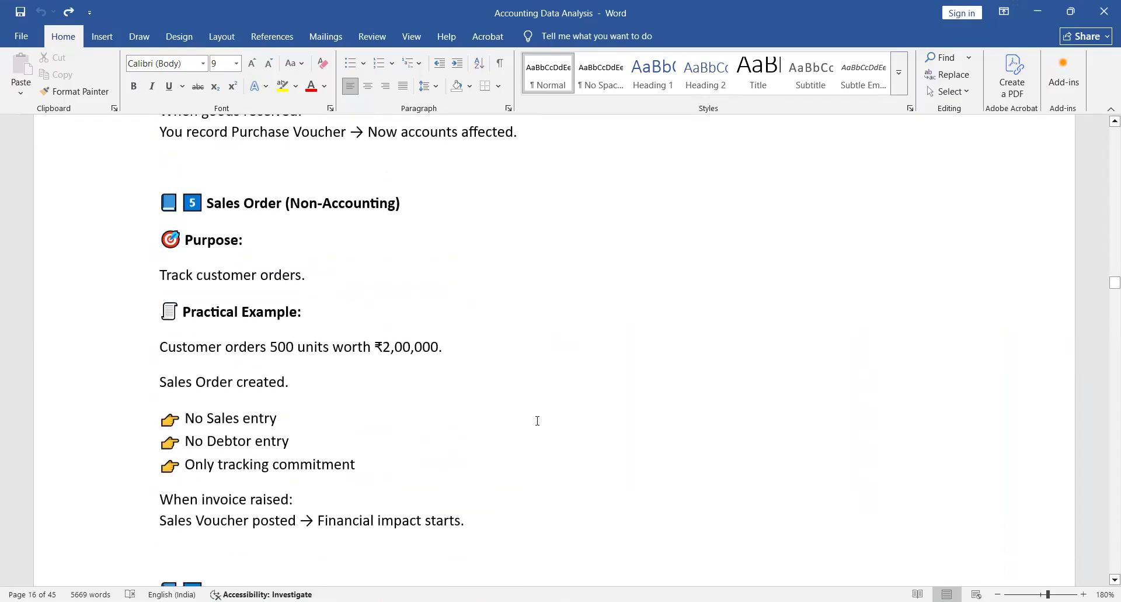
pyautogui.scroll(-1, 538, 421)
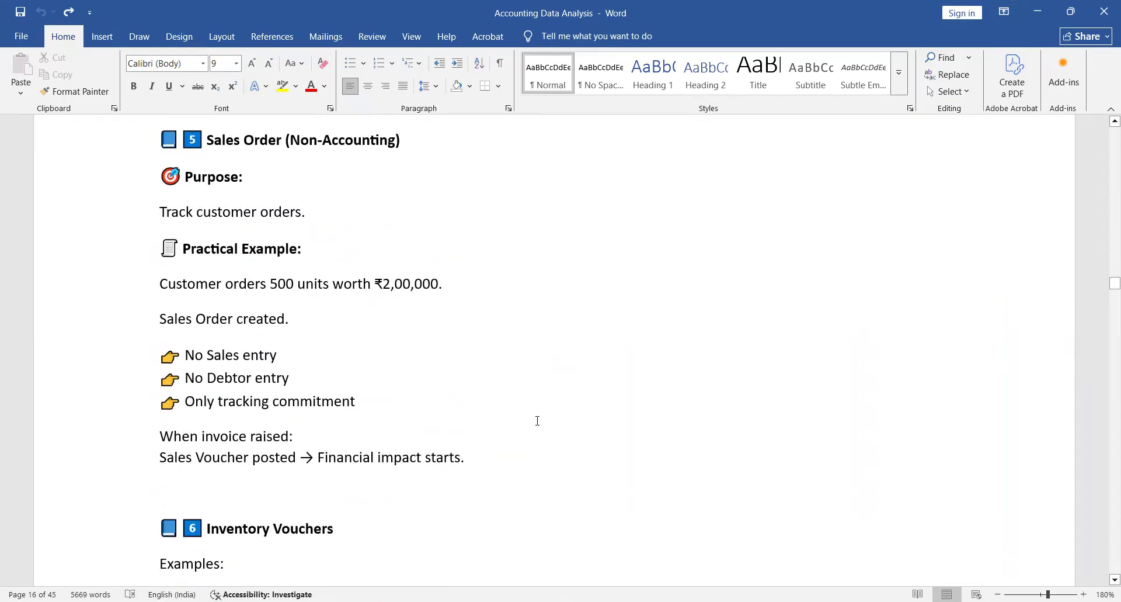
pyautogui.scroll(-3, 537, 420)
pyautogui.scroll(-1, 538, 420)
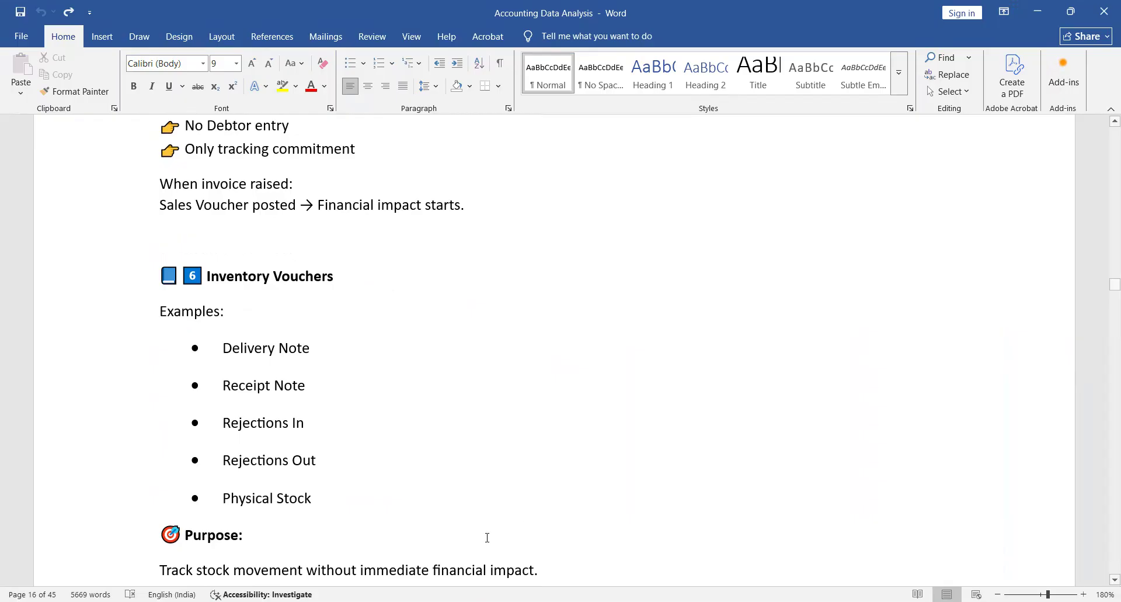
# - Read the Job Work Vouchers section and the reasons why non-accounting vouchers are important, down to Audit & Compliance
pyautogui.scroll(-8, 455, 417)
pyautogui.scroll(-10, 456, 417)
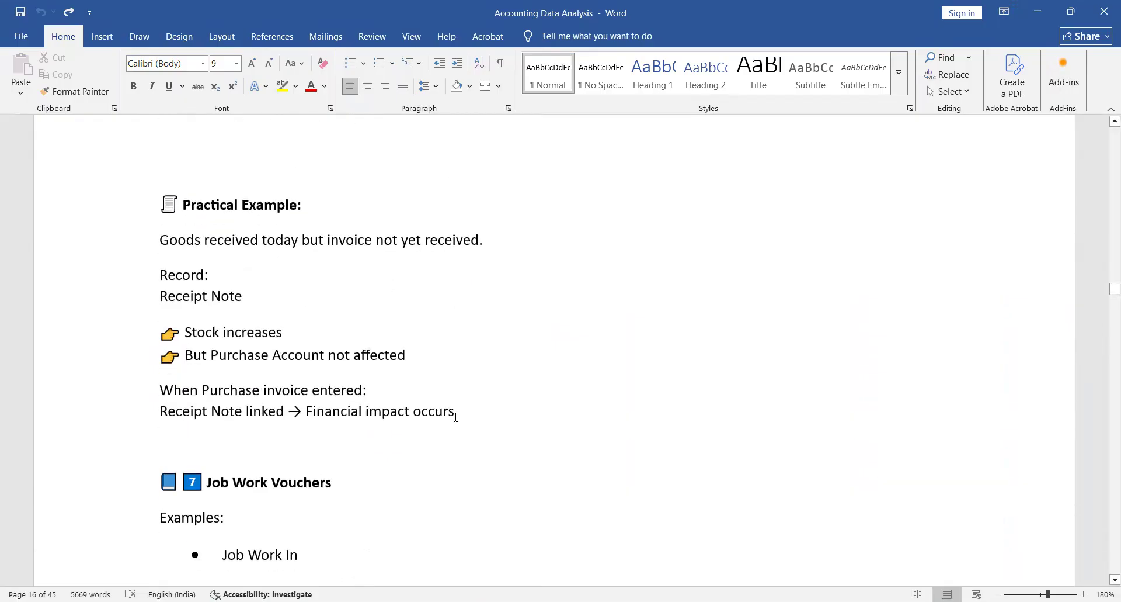
pyautogui.scroll(-6, 456, 417)
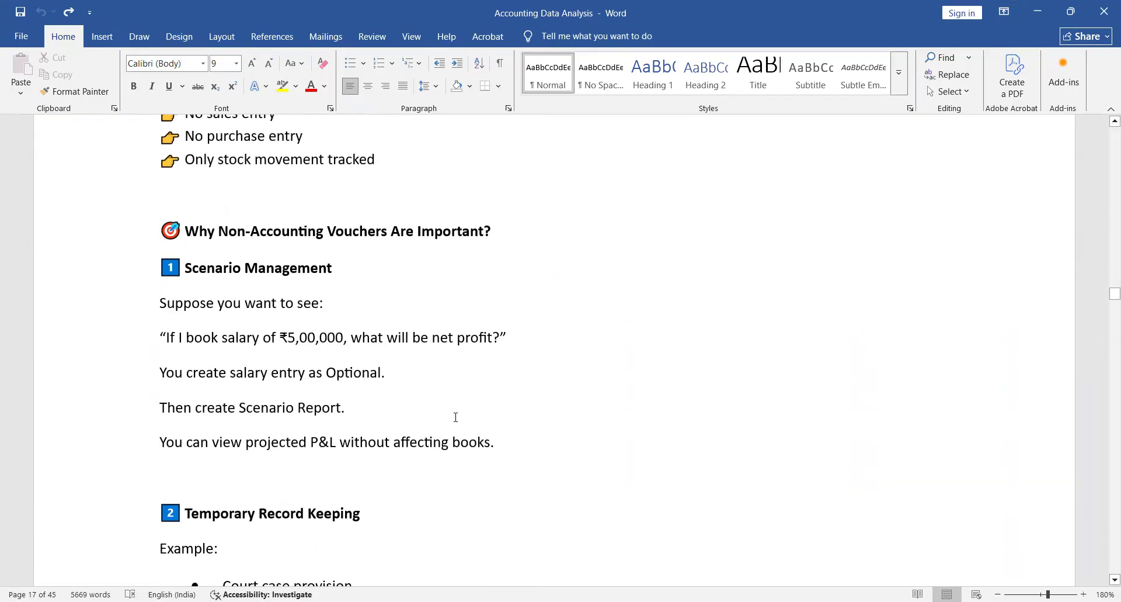
pyautogui.scroll(-9, 456, 417)
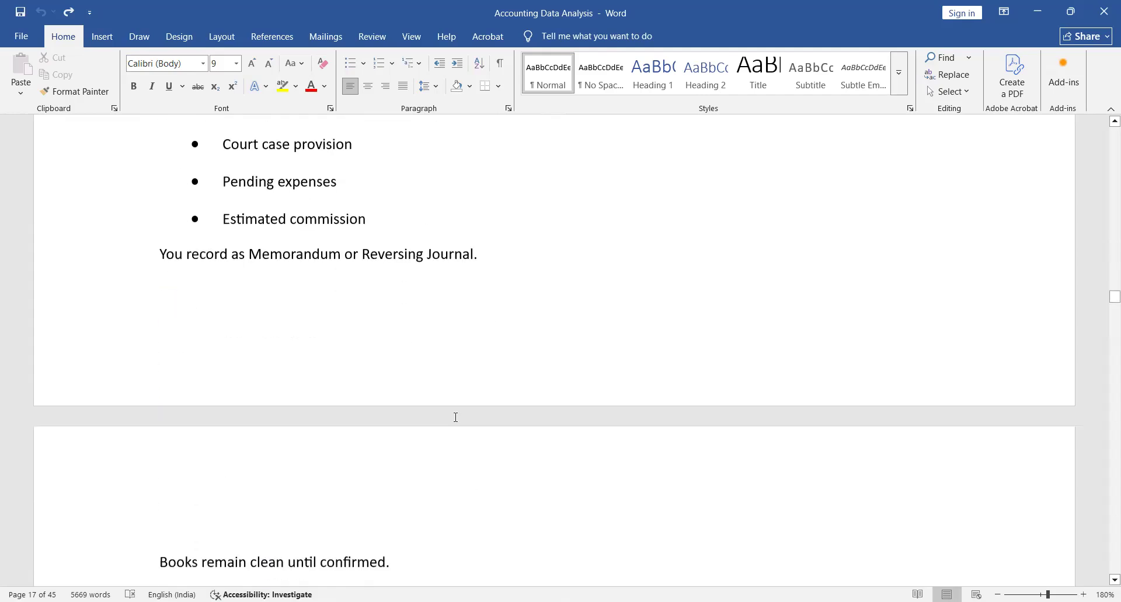
pyautogui.scroll(-2, 455, 417)
pyautogui.scroll(1, 456, 417)
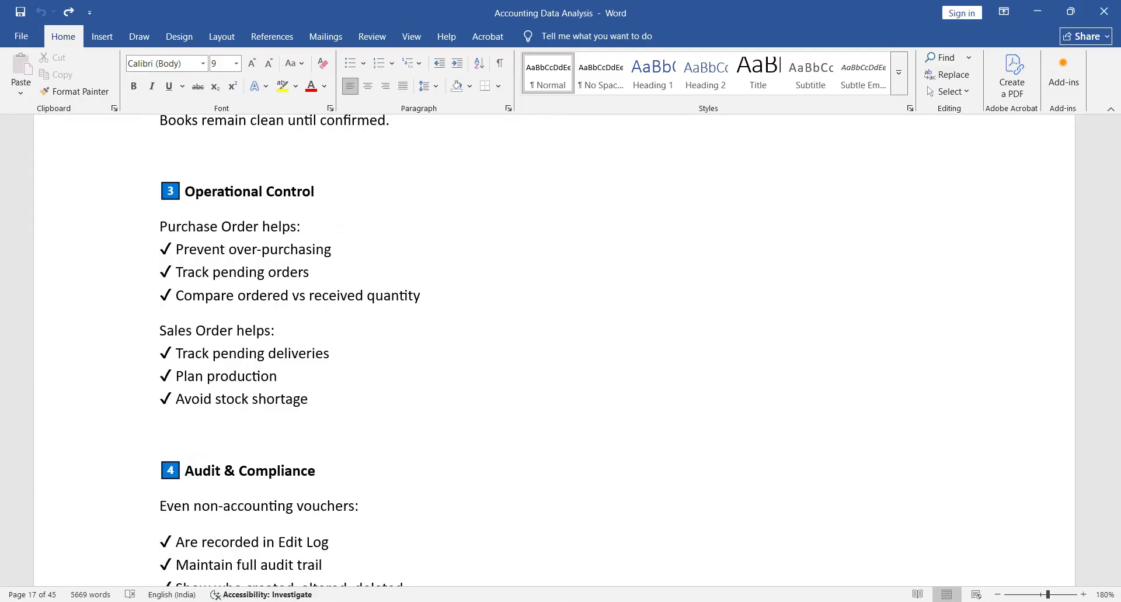
# - Switch back to TallyPrime and close the Reversing Journal voucher and register to return to the Gateway of Tally
pyautogui.hotkey('alt', 'Tab')
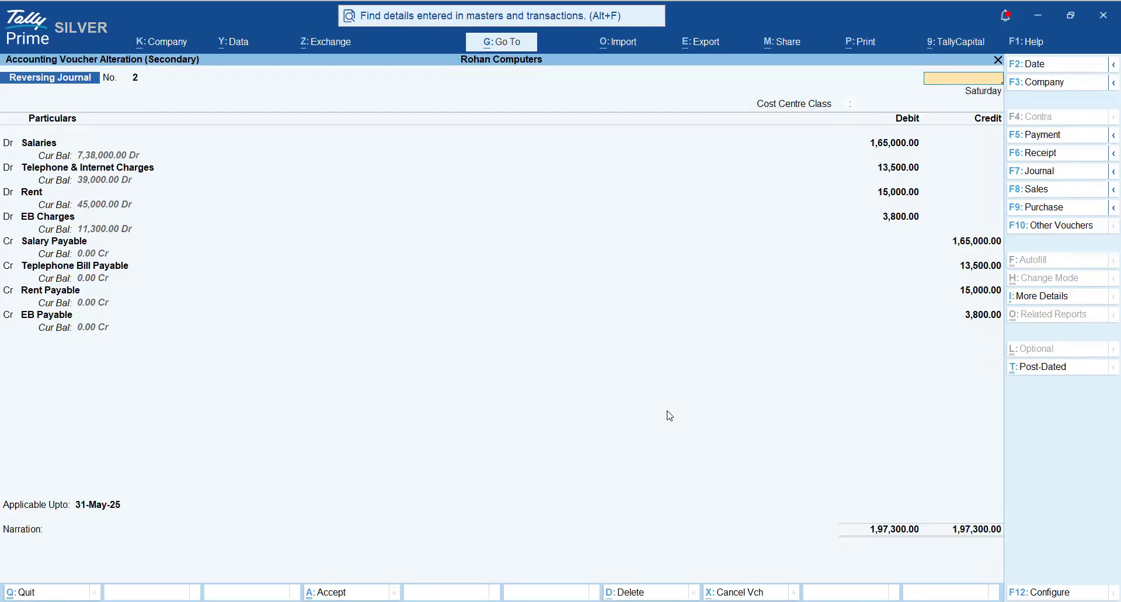
pyautogui.press('Escape')
pyautogui.press('y')
pyautogui.press('Escape')
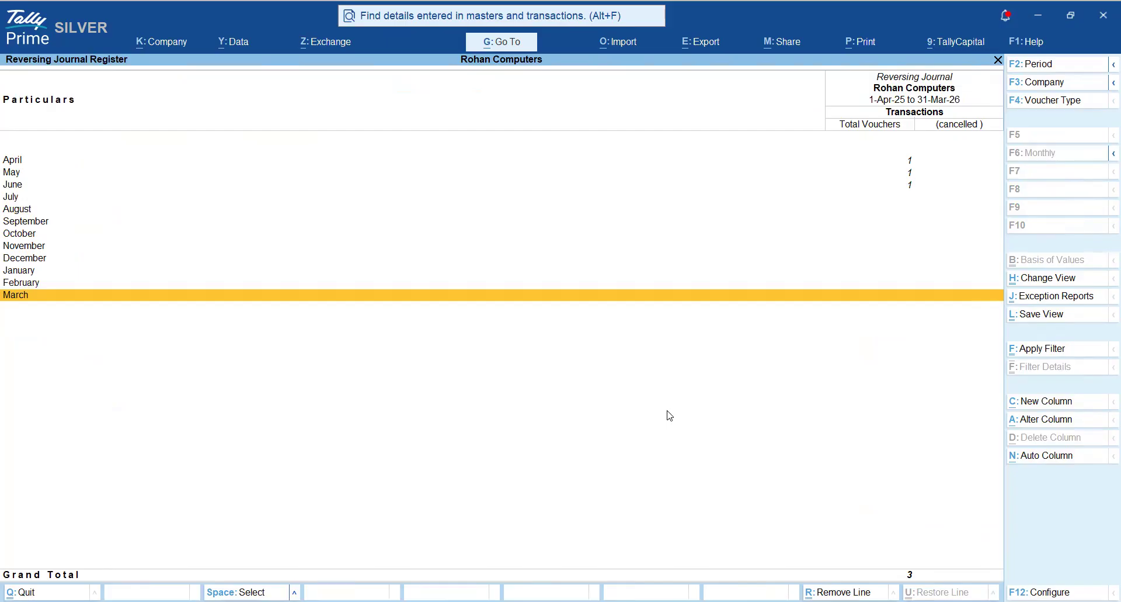
pyautogui.press('Escape')
pyautogui.press('Escape')
pyautogui.press('Escape')
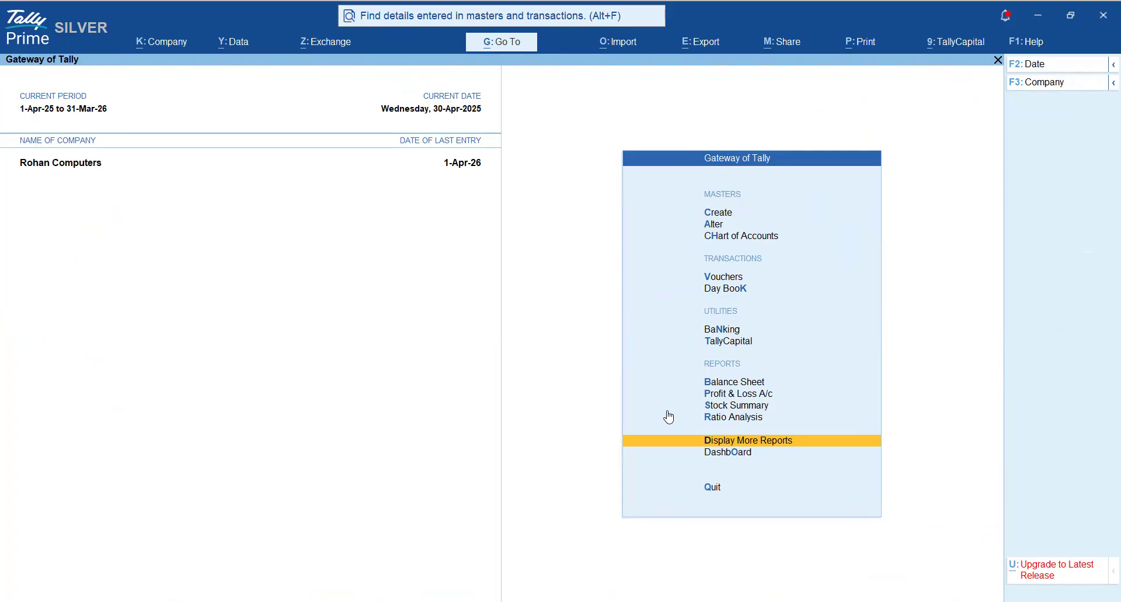
# - Start a new Purchase voucher and mark it as Optional
pyautogui.press('Up')
pyautogui.press('Up')
pyautogui.press('Up')
pyautogui.press('Up')
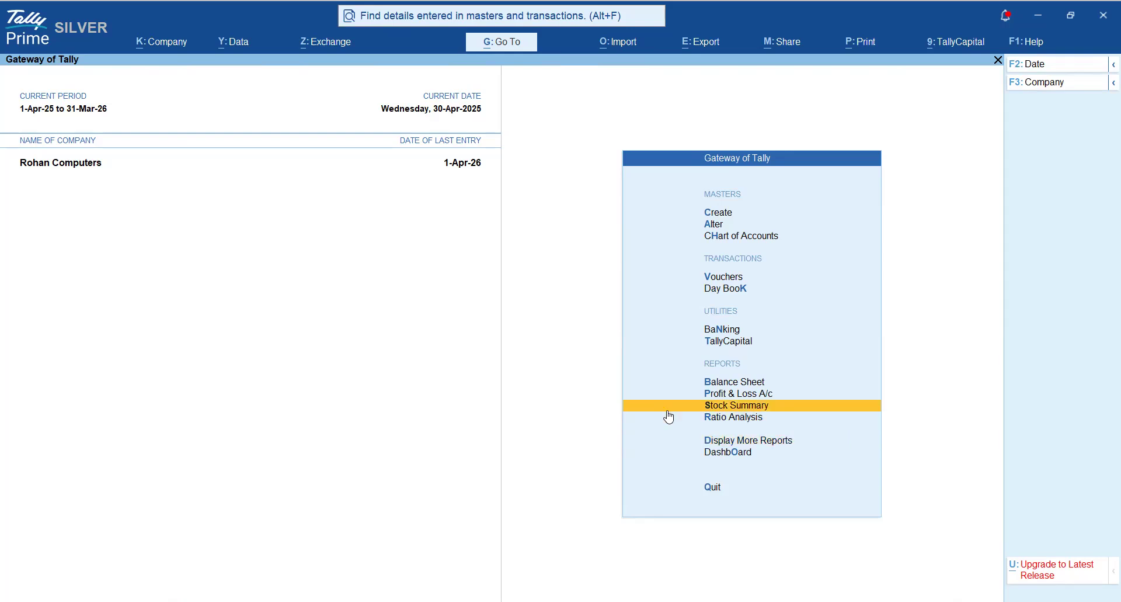
pyautogui.press('Up')
pyautogui.press('Up')
pyautogui.press('Up')
pyautogui.press('Up')
pyautogui.press('Up')
pyautogui.press('Up')
pyautogui.press('Up')
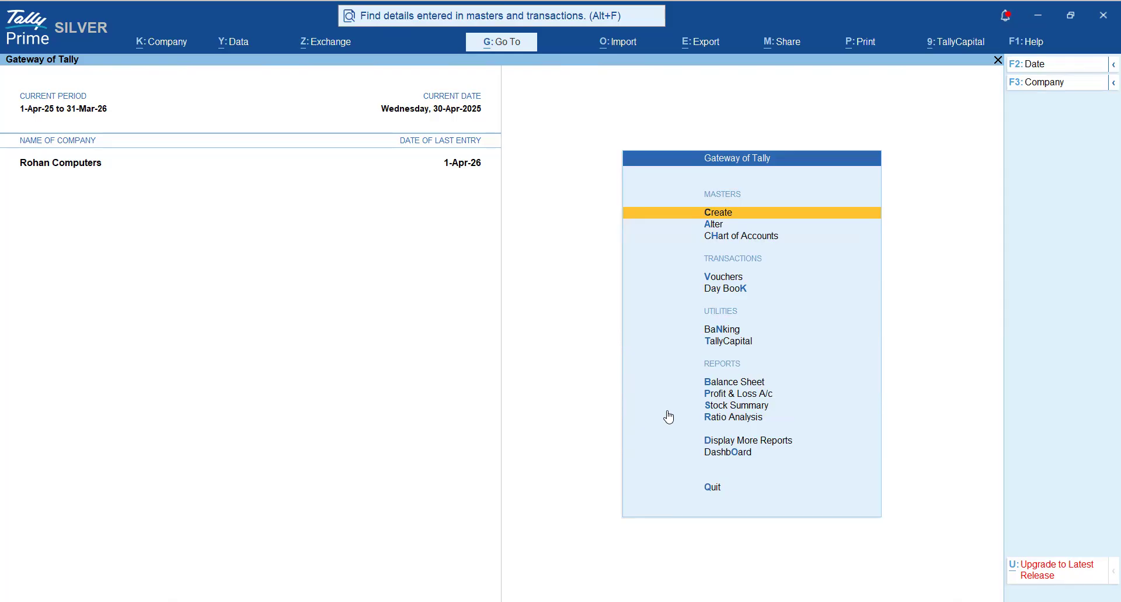
pyautogui.press('Down')
pyautogui.press('Down')
pyautogui.press('Down')
pyautogui.press('Down')
pyautogui.press('Down')
pyautogui.press('Down')
pyautogui.press('Up')
pyautogui.press('Up')
pyautogui.press('Up')
pyautogui.press('Up')
pyautogui.press('Return')
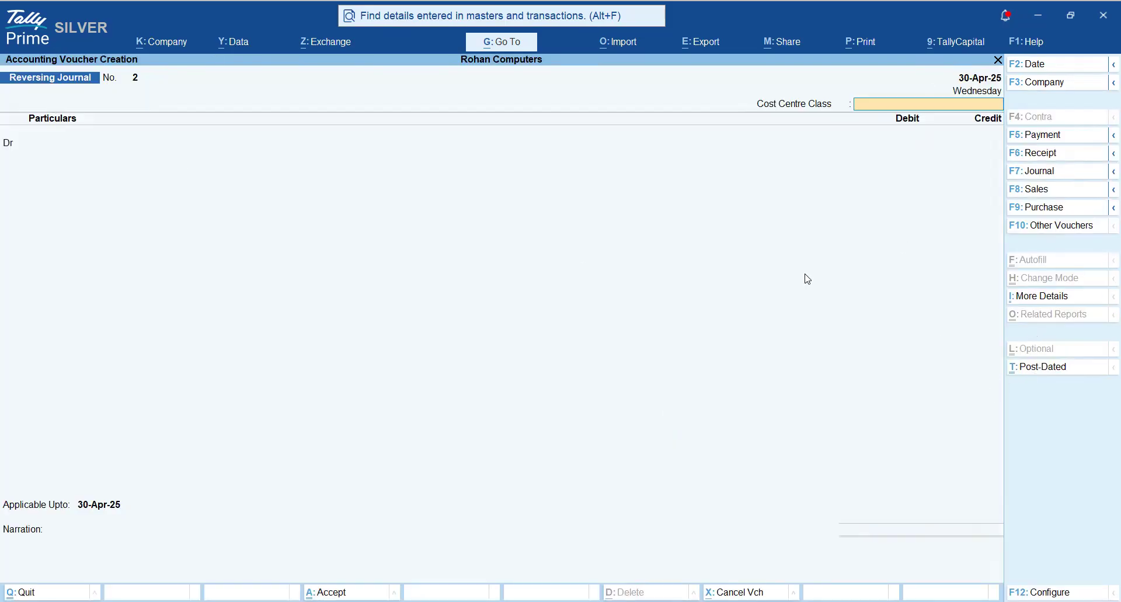
pyautogui.press('F9')
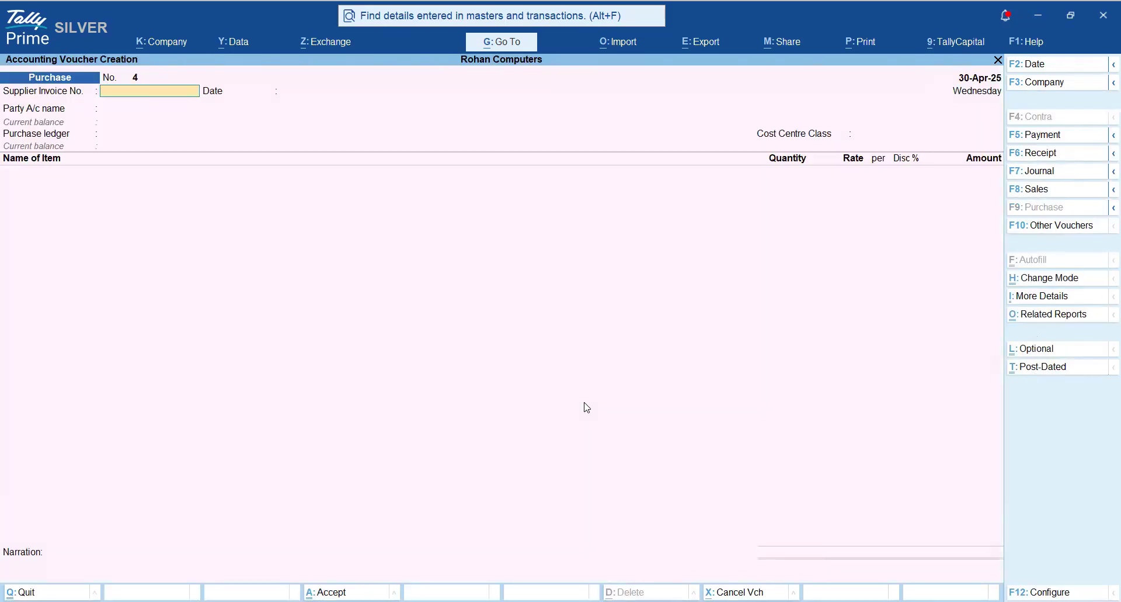
pyautogui.click(1039, 349)
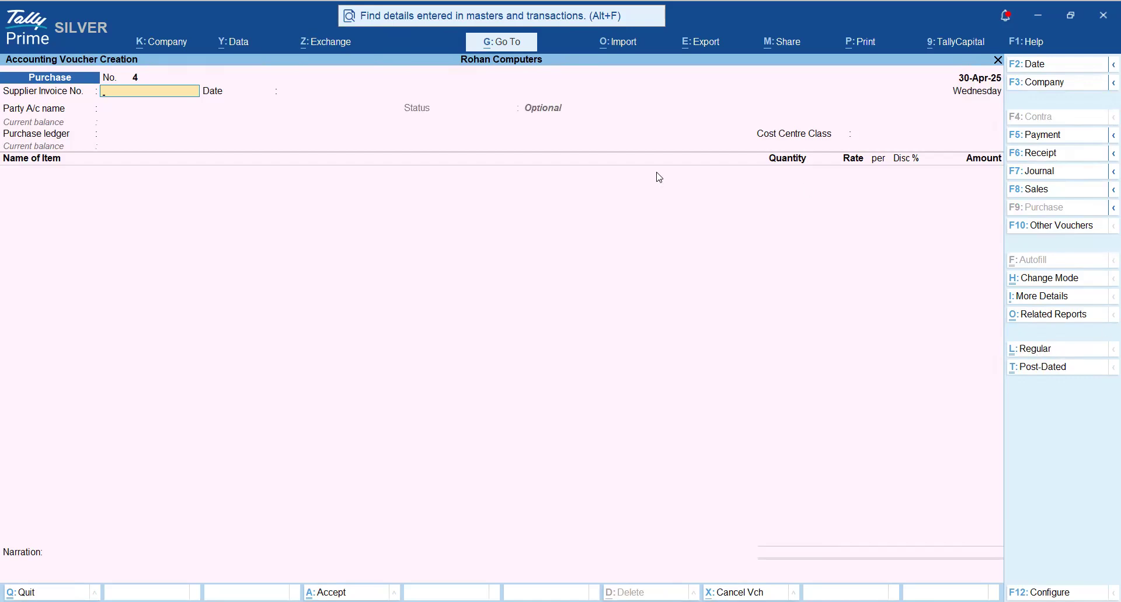
# - Change to a Sales voucher with cost centre class Not Applicable, mark it as Optional and quit without saving
pyautogui.click(1032, 189)
pyautogui.press('Return')
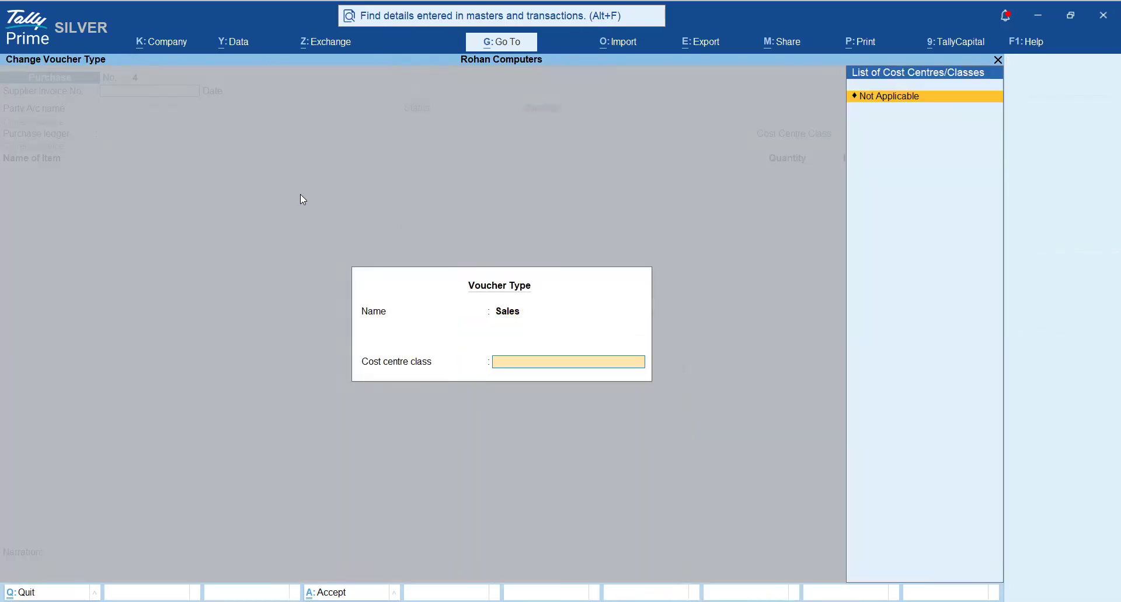
pyautogui.press('Return')
pyautogui.click(1012, 349)
pyautogui.press('Escape')
pyautogui.press('y')
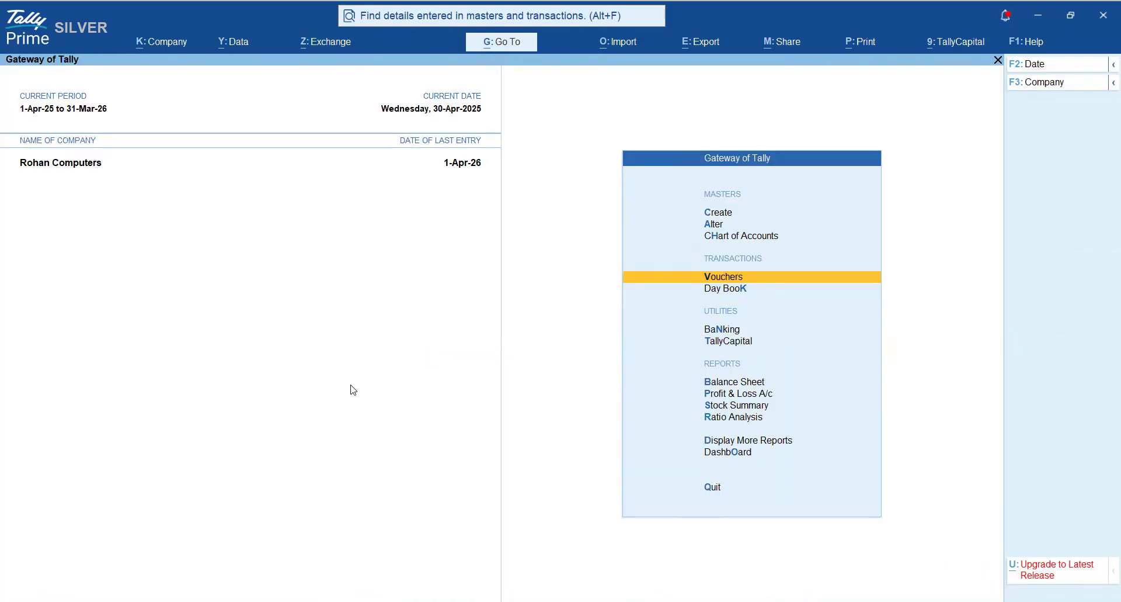
# - Open the Optional Voucher Register from the exception reports
pyautogui.press('Down')
pyautogui.press('Down')
pyautogui.press('Down')
pyautogui.press('Down')
pyautogui.press('Down')
pyautogui.press('Down')
pyautogui.press('Down')
pyautogui.press('Down')
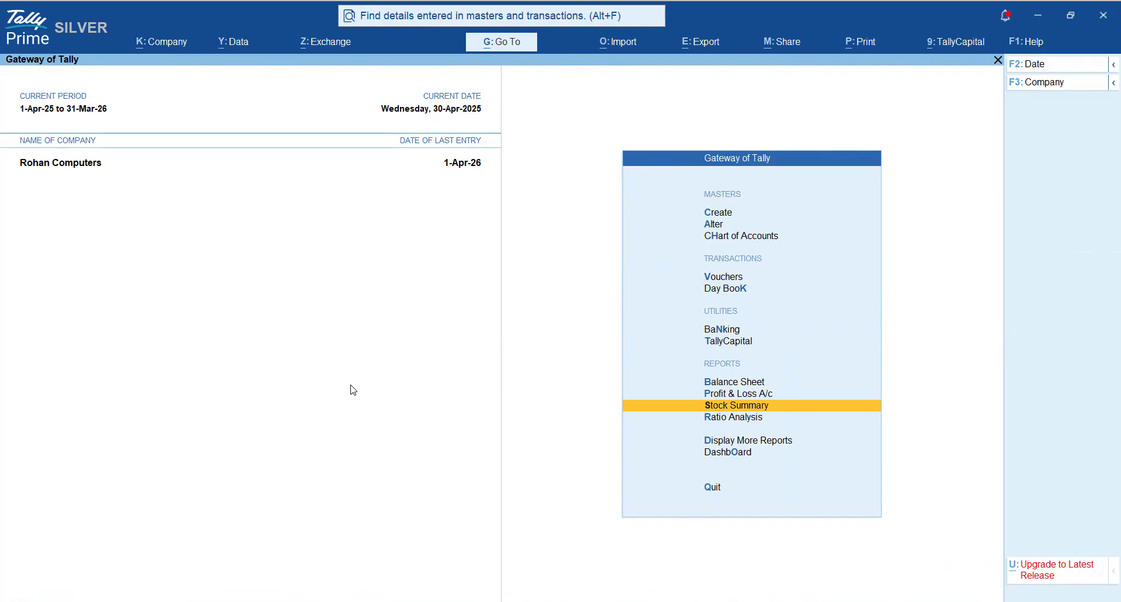
pyautogui.press('Return')
pyautogui.press('Down')
pyautogui.press('Down')
pyautogui.press('Down')
pyautogui.press('Down')
pyautogui.press('Down')
pyautogui.press('Down')
pyautogui.press('Down')
pyautogui.press('Down')
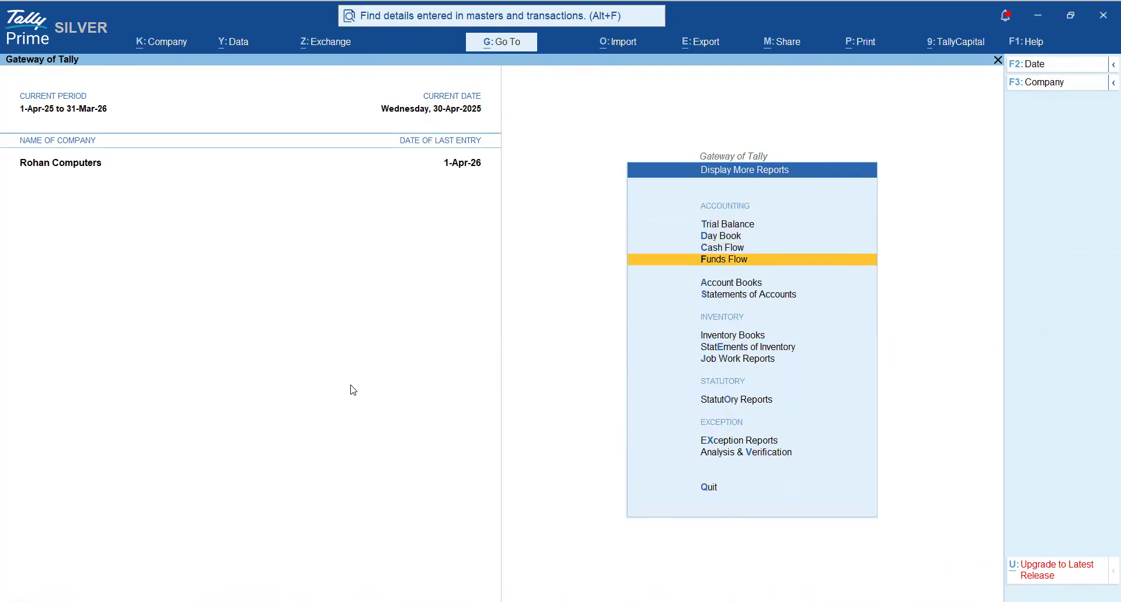
pyautogui.press('Down')
pyautogui.press('Down')
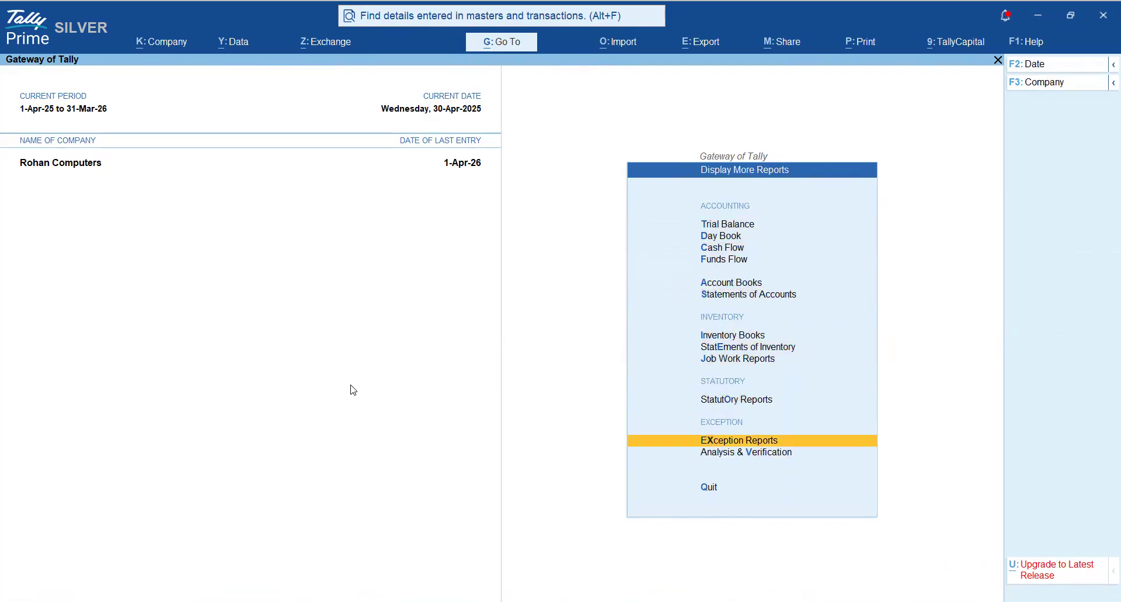
pyautogui.press('Return')
pyautogui.press('Down')
pyautogui.press('Down')
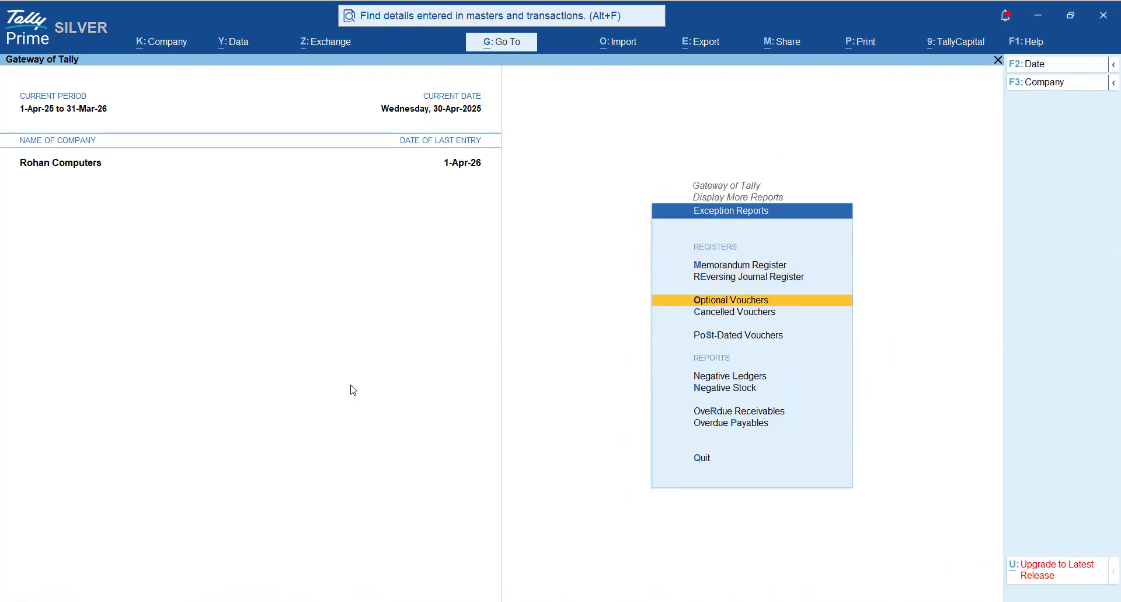
pyautogui.press('Return')
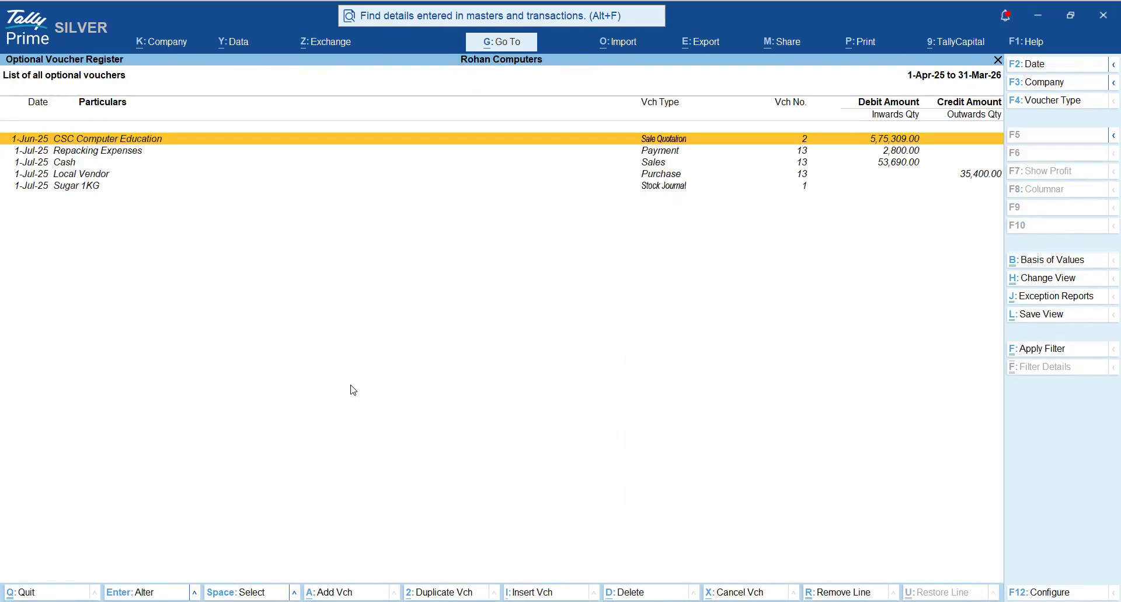
# - Open the optional Local Vendor Purchase voucher, review its sugar item and tax lines, and close it unchanged
pyautogui.press('Down')
pyautogui.press('Down')
pyautogui.press('Down')
pyautogui.press('Down')
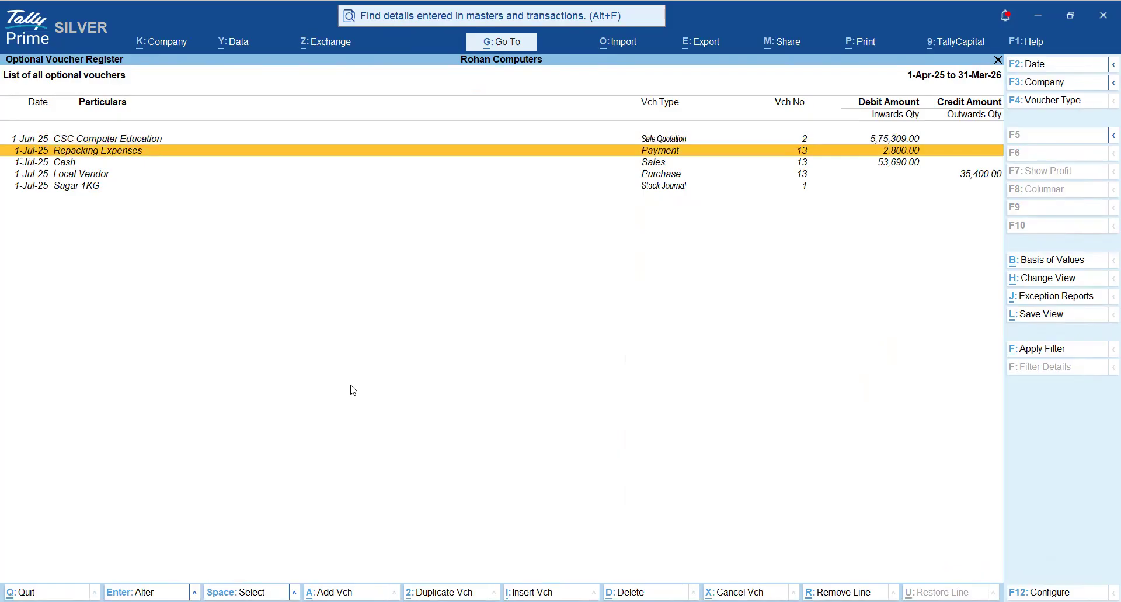
pyautogui.press('Up')
pyautogui.press('space')
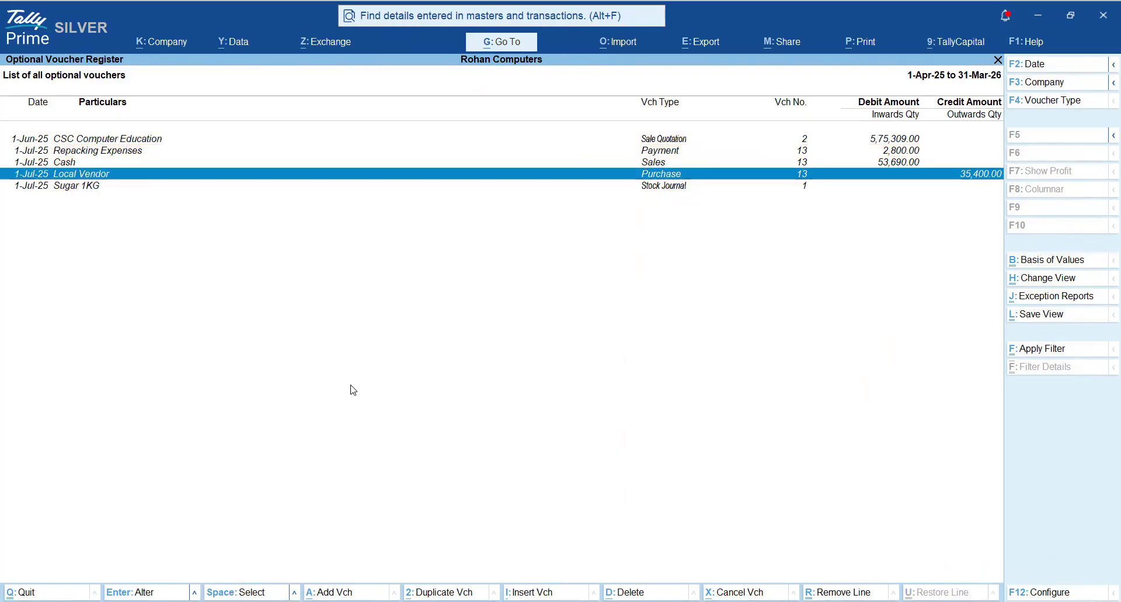
pyautogui.press('Up')
pyautogui.press('space')
pyautogui.press('Down')
pyautogui.press('Up')
pyautogui.press('Down')
pyautogui.press('Return')
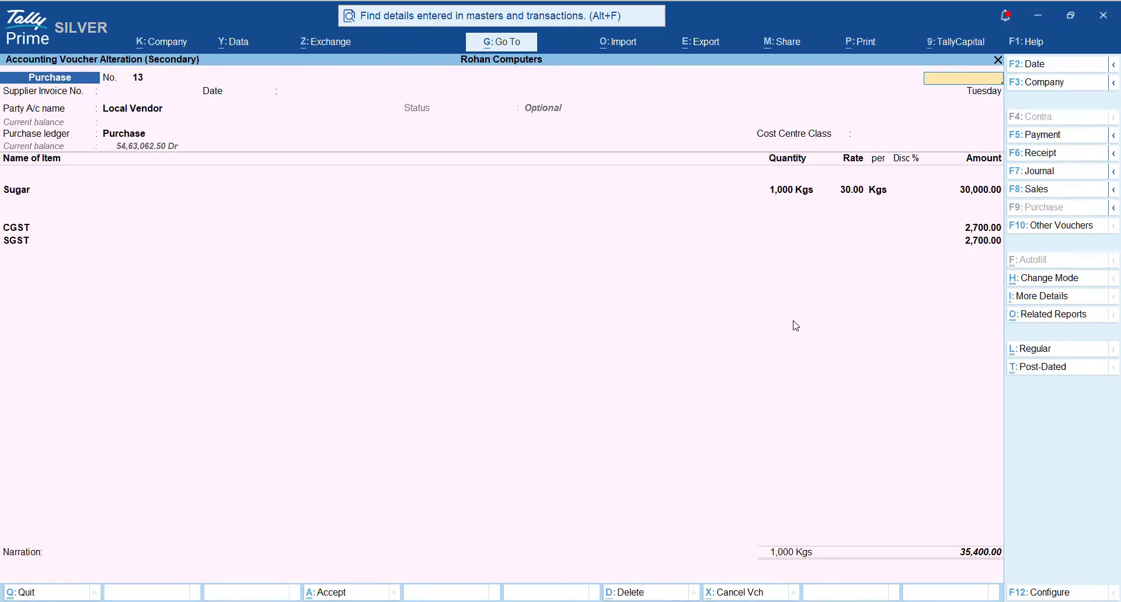
pyautogui.press('Escape')
pyautogui.press('y')
# - Open the optional Cash Sales voucher, review its Sugar 1KG and Sugar 500G lines, and close it unchanged
pyautogui.press('Up')
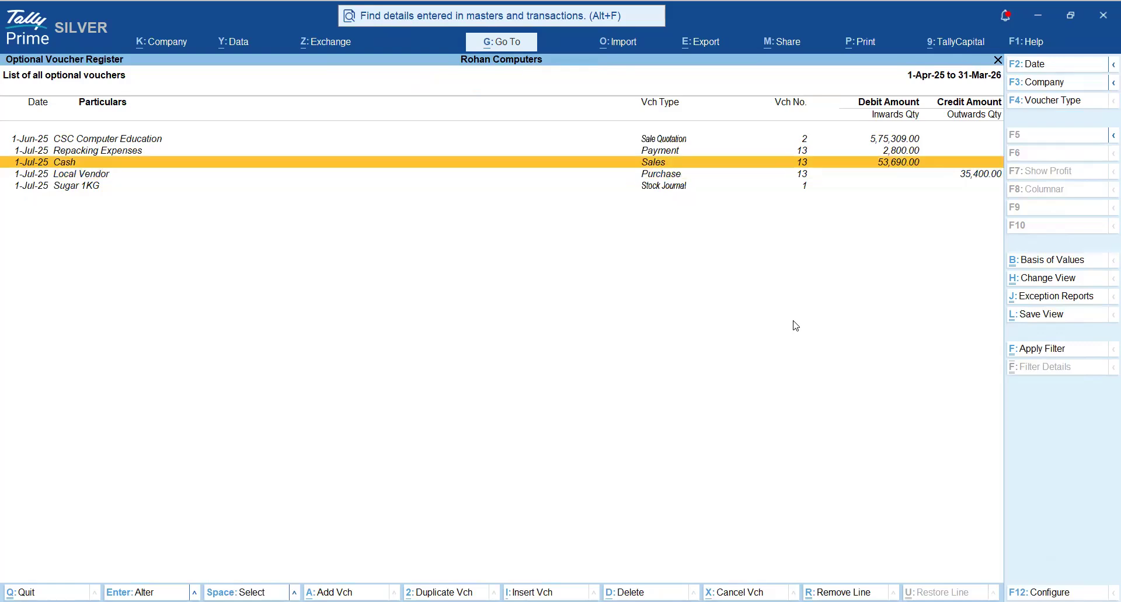
pyautogui.press('Return')
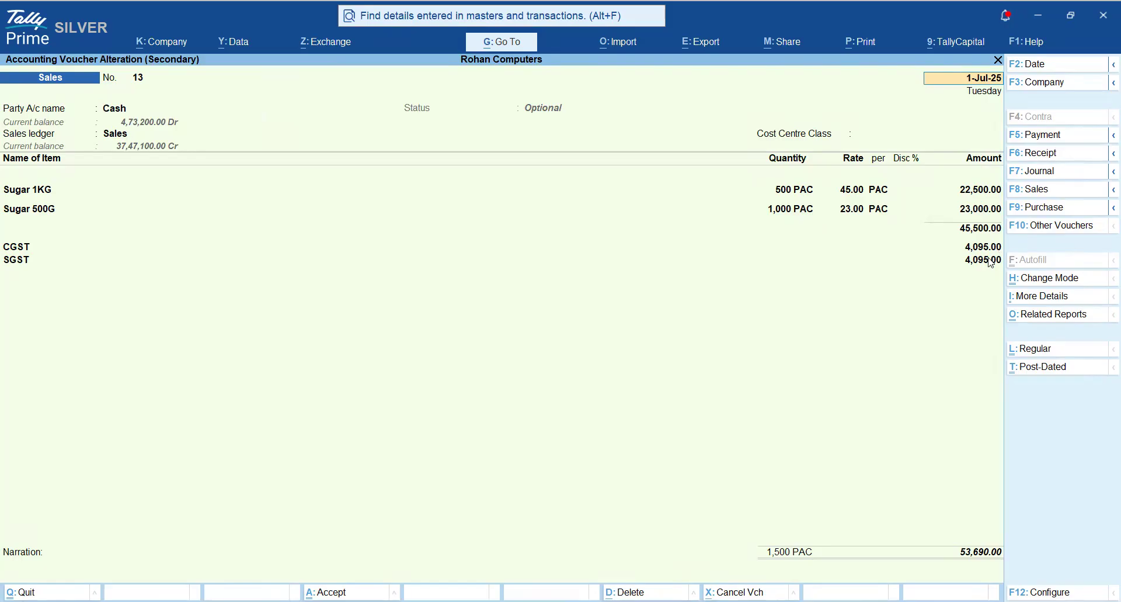
pyautogui.press('Escape')
pyautogui.press('y')
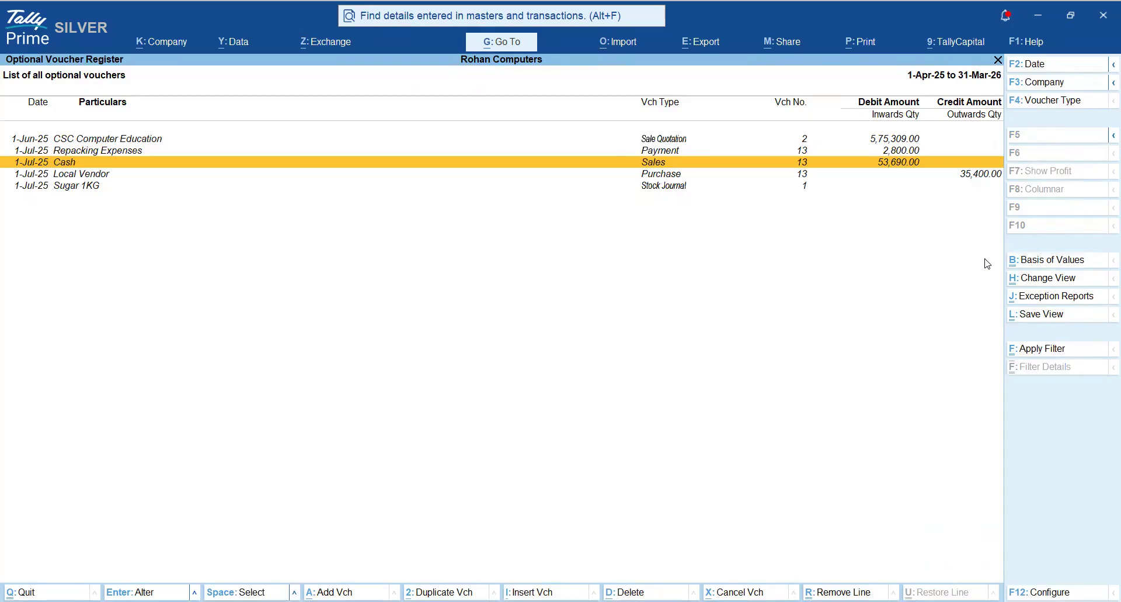
# - Open the optional Stock Journal, review its consumption and production of sugar packs, and close it unchanged
pyautogui.press('Down')
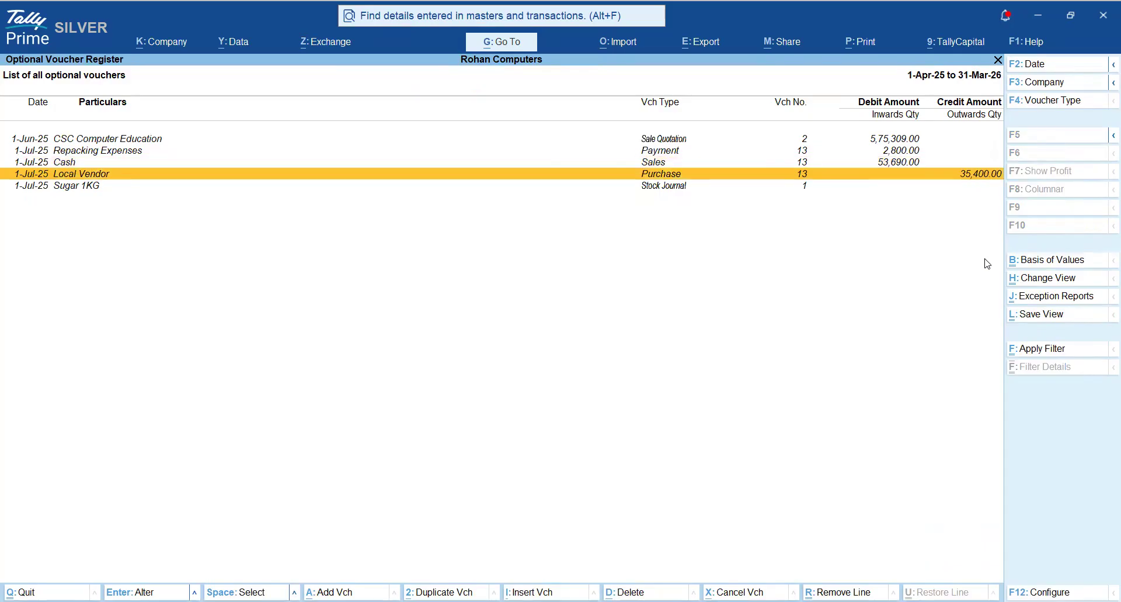
pyautogui.press('Up')
pyautogui.press('Down')
pyautogui.press('Down')
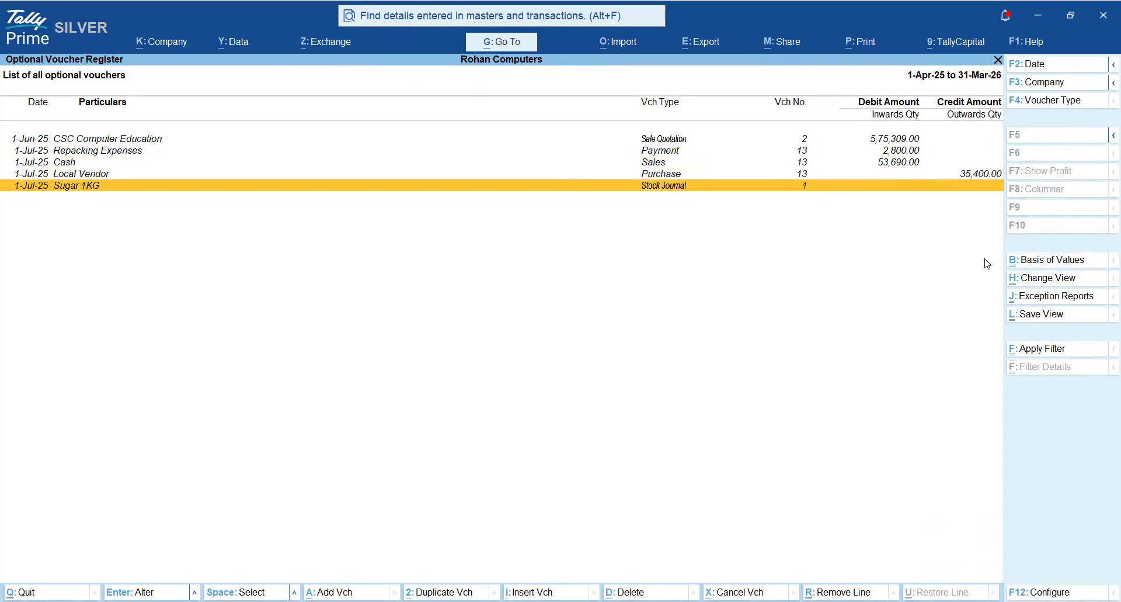
pyautogui.press('Return')
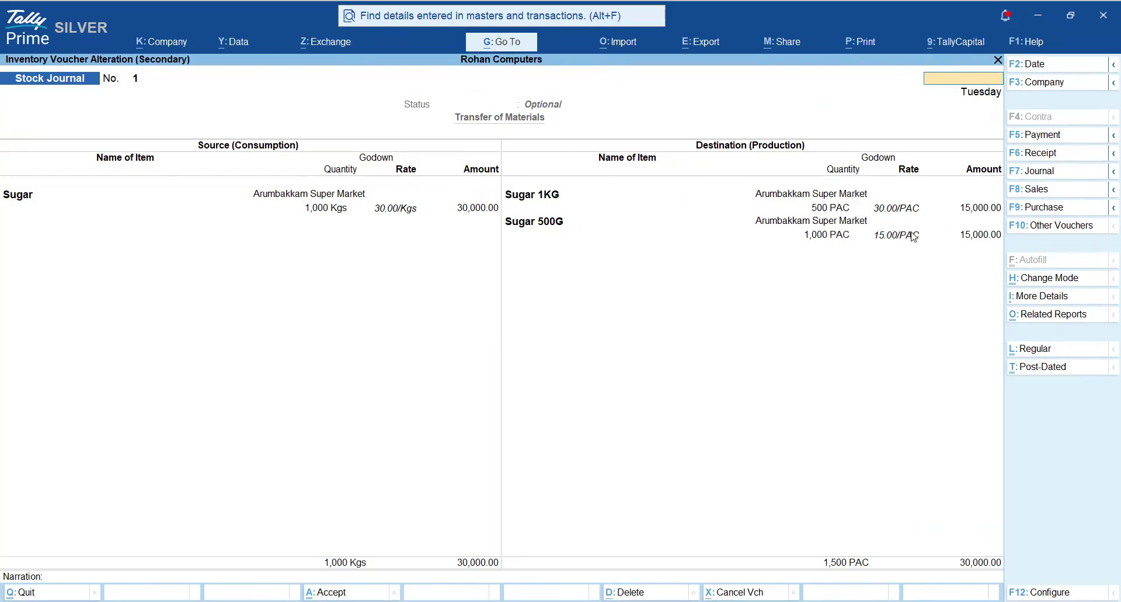
pyautogui.press('Escape')
pyautogui.press('y')
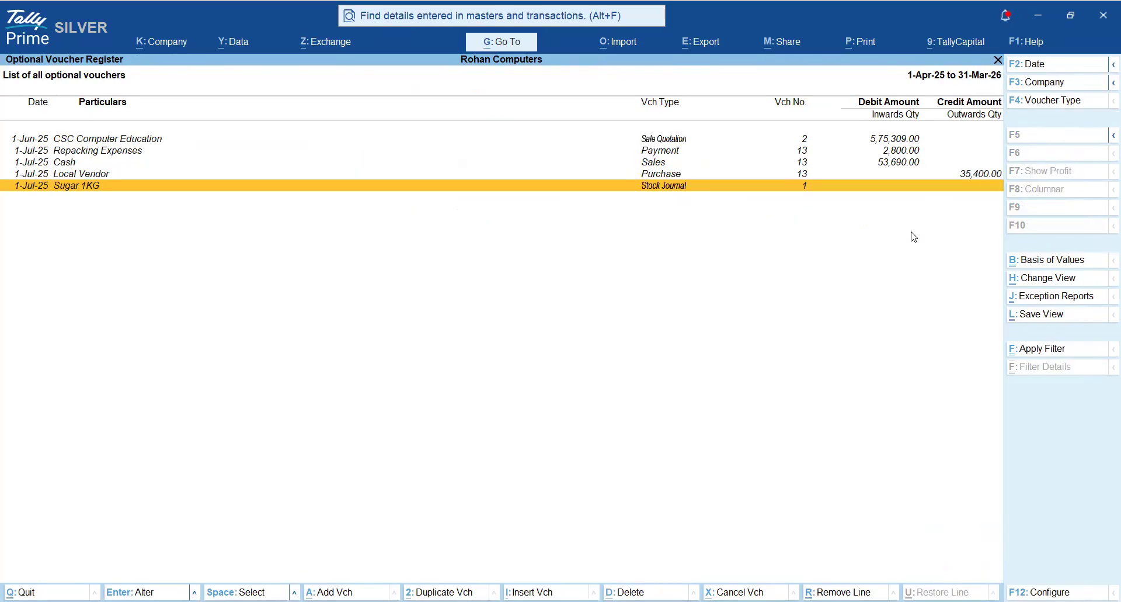
# - Open the optional Repacking Expenses Payment voucher, review its amount and narration, and quit without saving
pyautogui.press('Up')
pyautogui.press('Up')
pyautogui.press('Up')
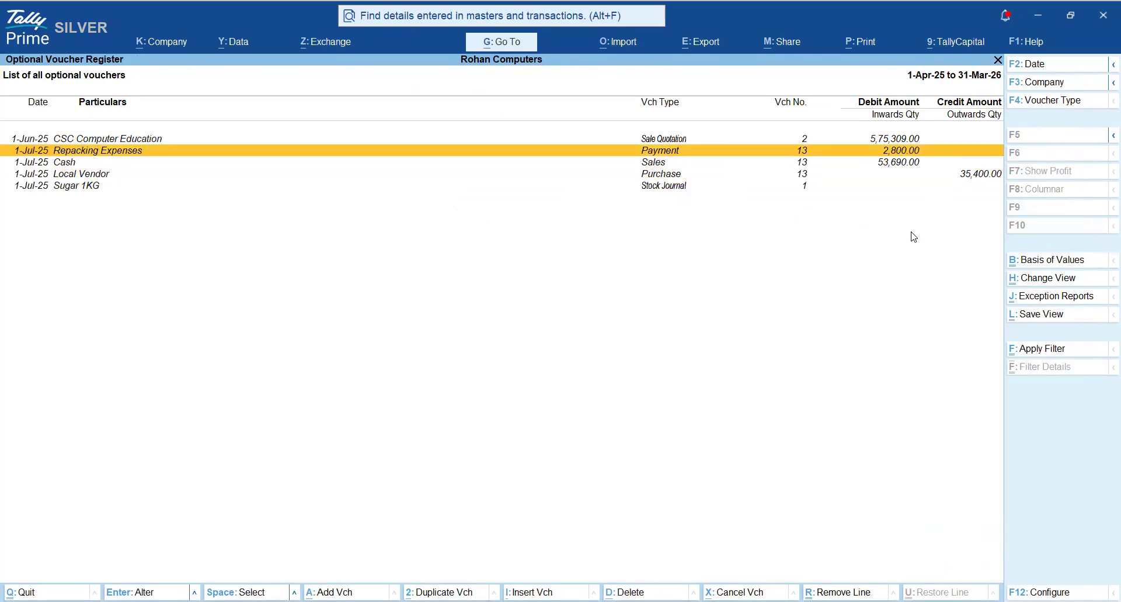
pyautogui.press('Return')
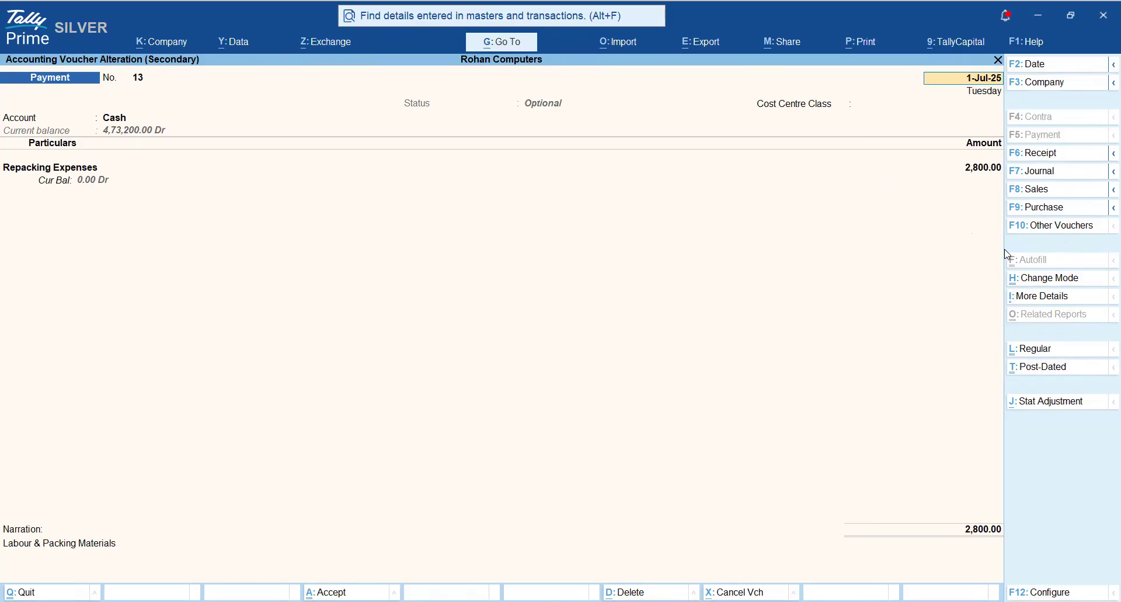
pyautogui.press('BackSpace')
pyautogui.press('Escape')
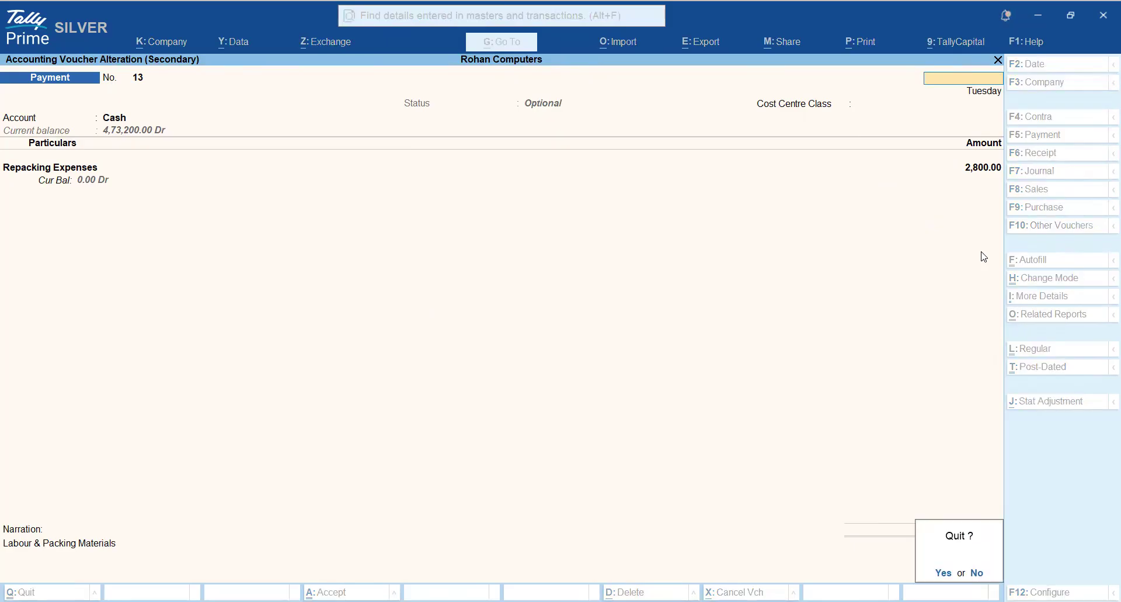
pyautogui.press('y')
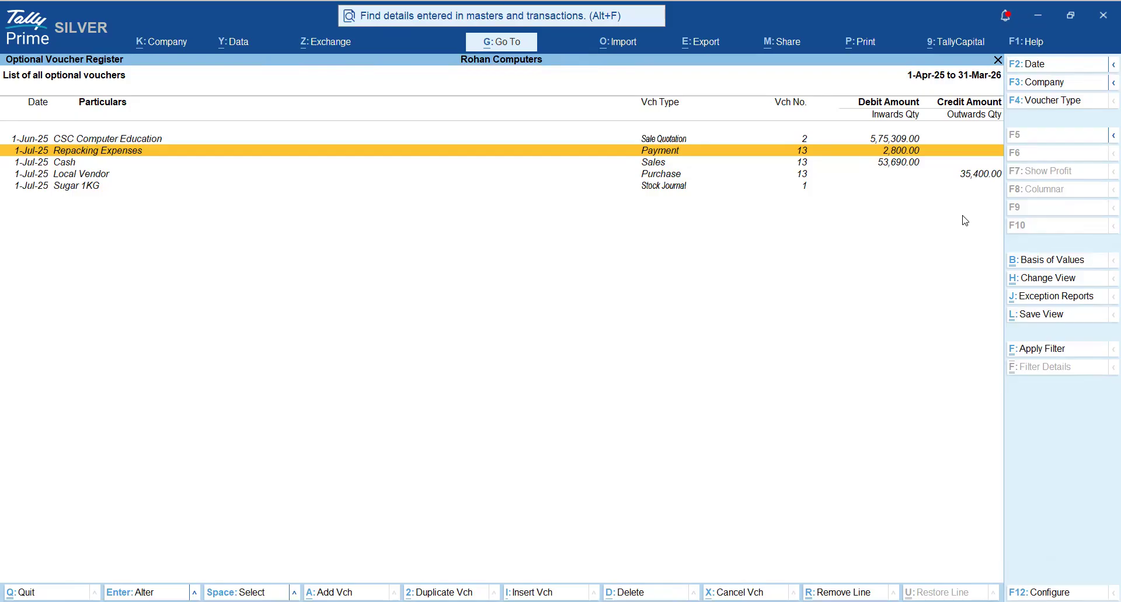
# - Leave the Optional Voucher Register and return to the Gateway of Tally
pyautogui.press('Escape')
pyautogui.press('Escape')
pyautogui.press('Escape')
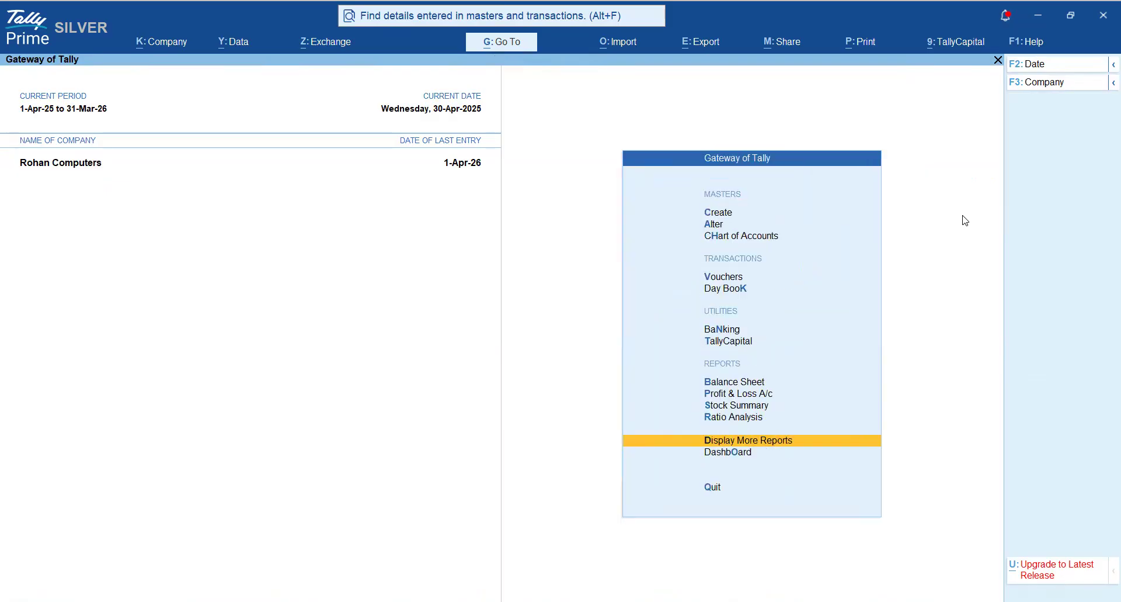
pyautogui.press('Escape')
pyautogui.press('Escape')
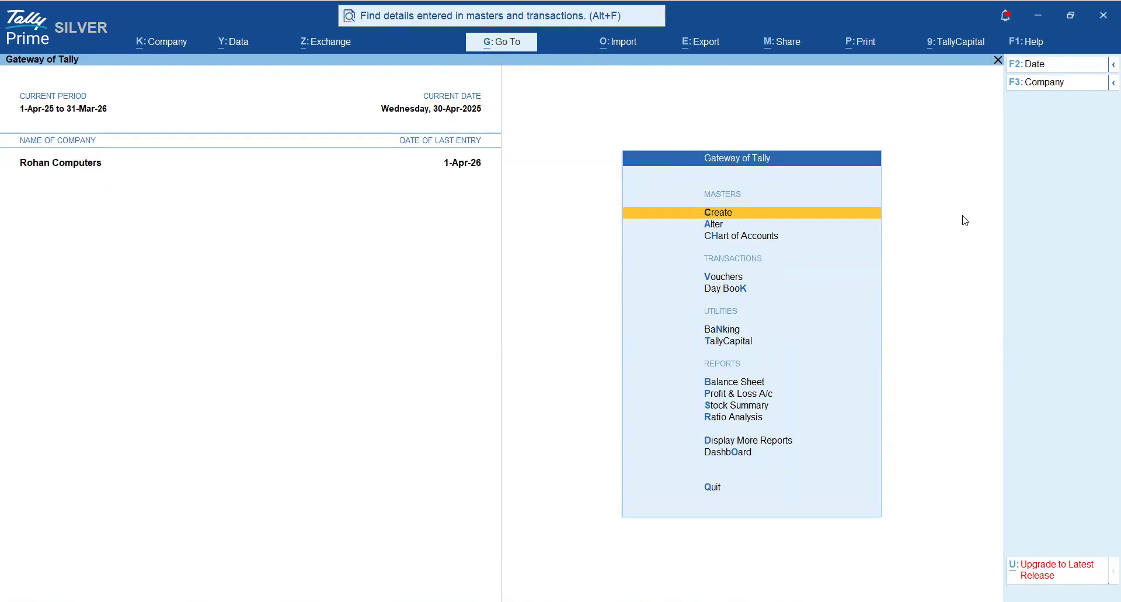
# - Open the Sugar 1000Kgs Scenario master for alteration
pyautogui.press('Down')
pyautogui.press('Return')
pyautogui.press('Down')
pyautogui.press('Down')
pyautogui.press('Down')
pyautogui.press('Down')
pyautogui.press('Down')
pyautogui.press('Return')
pyautogui.press('Down')
pyautogui.press('Return')
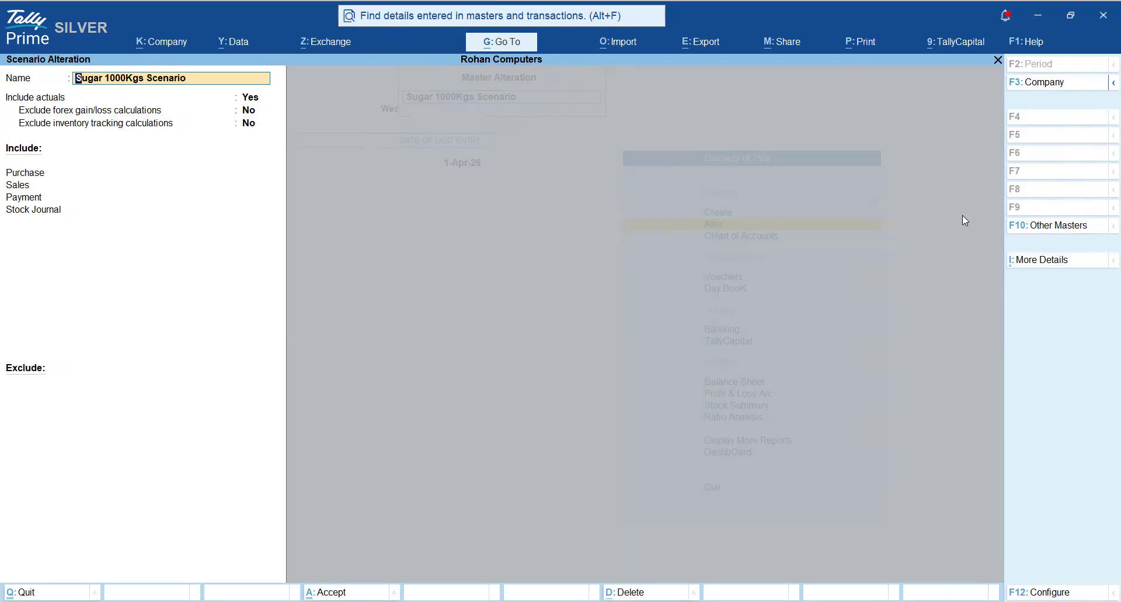
# - Review the scenario's settings and included voucher types, accept it unchanged, and return to the Gateway of Tally
pyautogui.press('Return')
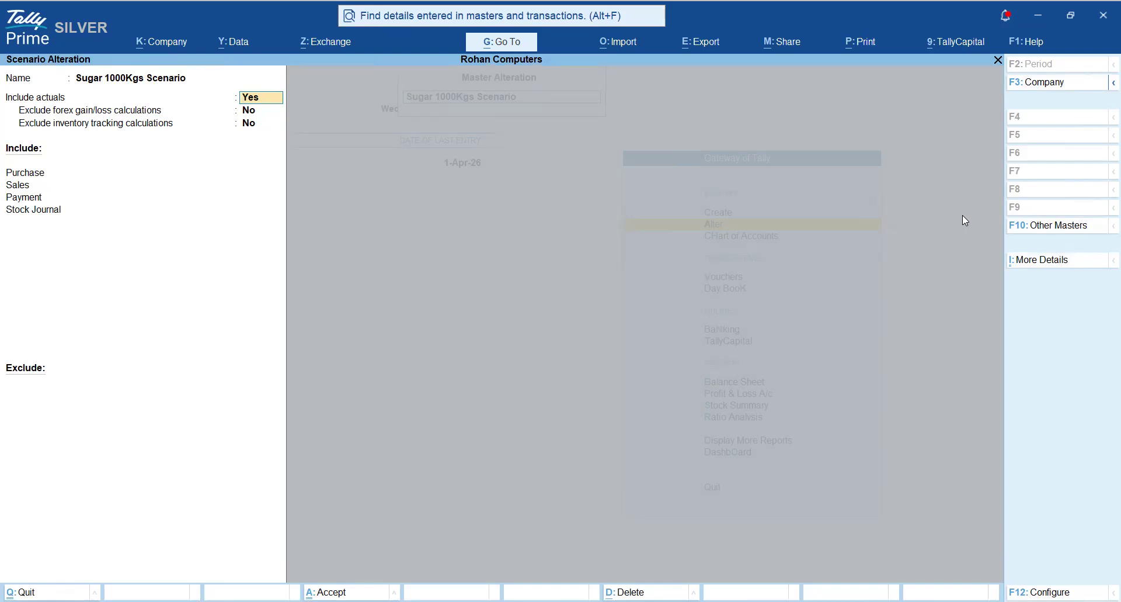
pyautogui.press('Return')
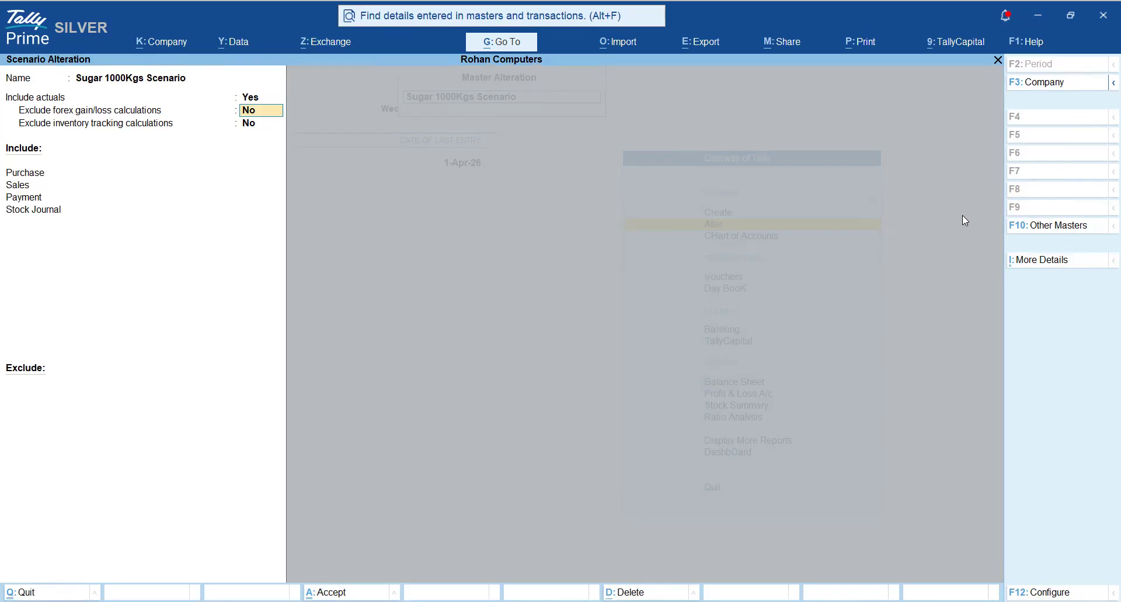
pyautogui.press('Return')
pyautogui.press('Return')
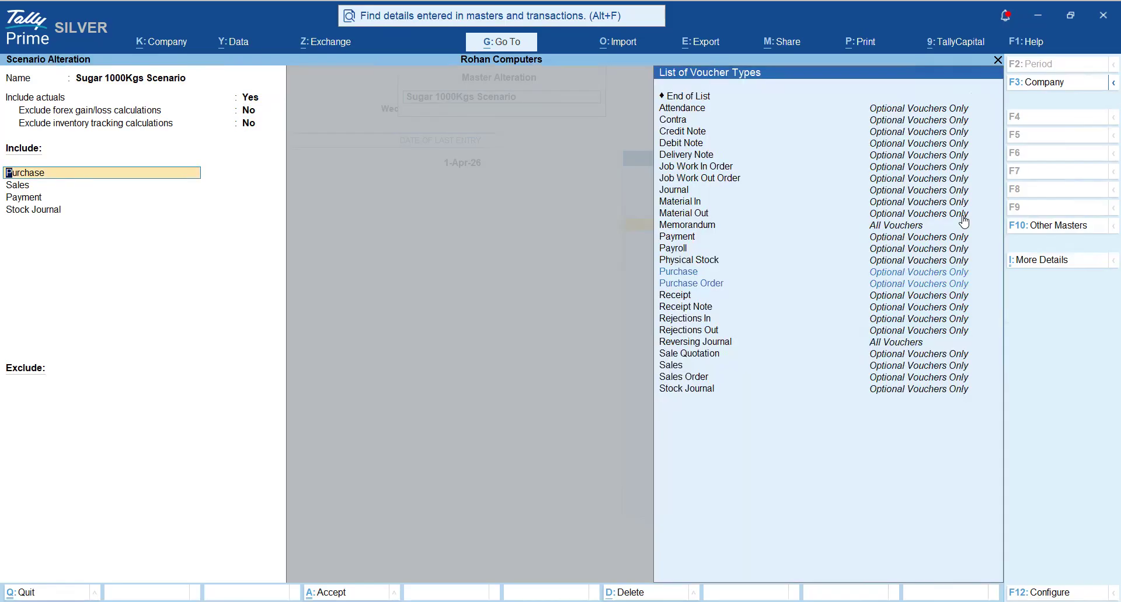
pyautogui.press('Return')
pyautogui.press('Return')
pyautogui.press('Return')
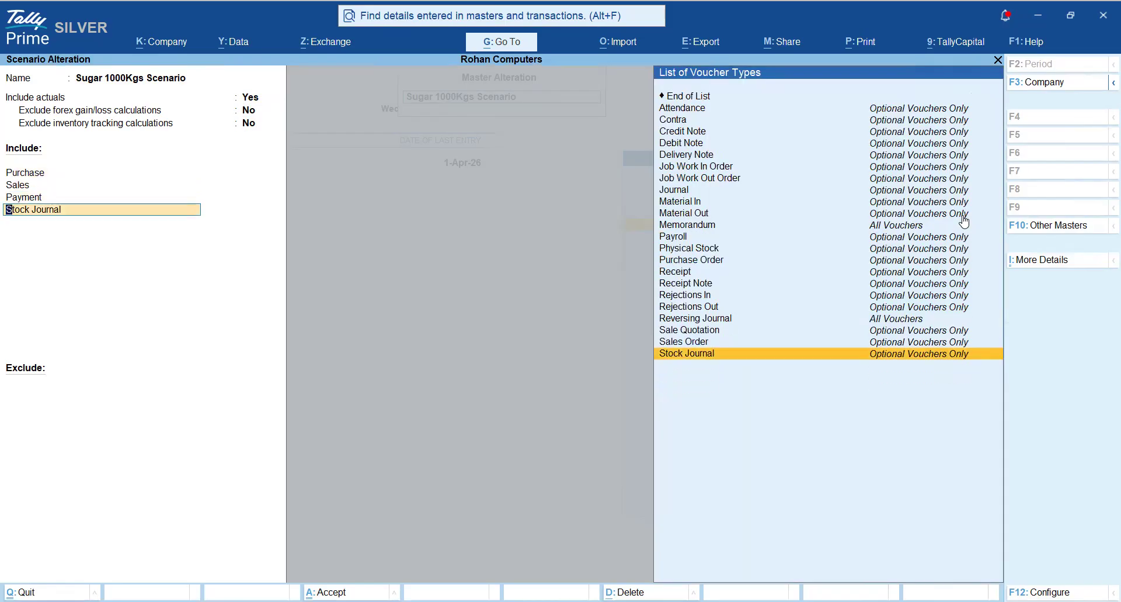
pyautogui.press('Return')
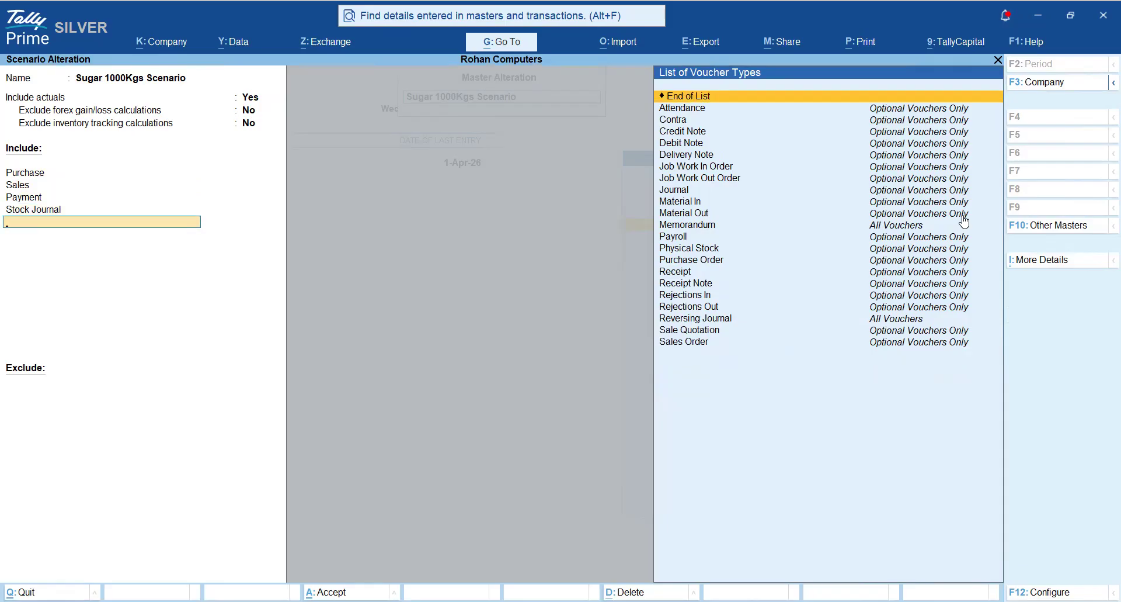
pyautogui.press('Return')
pyautogui.press('Return')
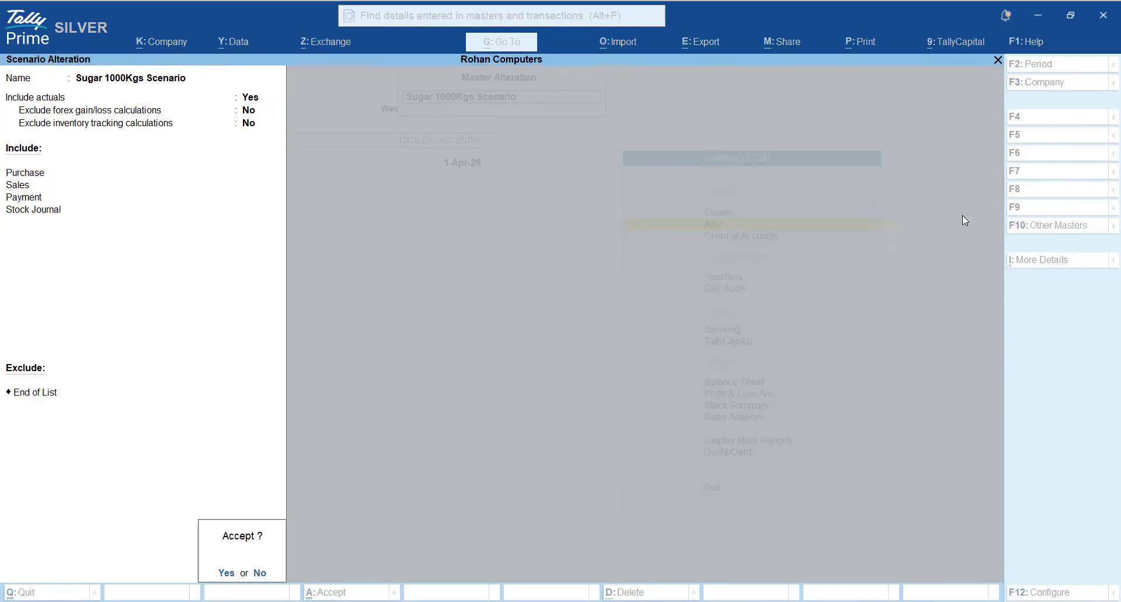
pyautogui.press('Return')
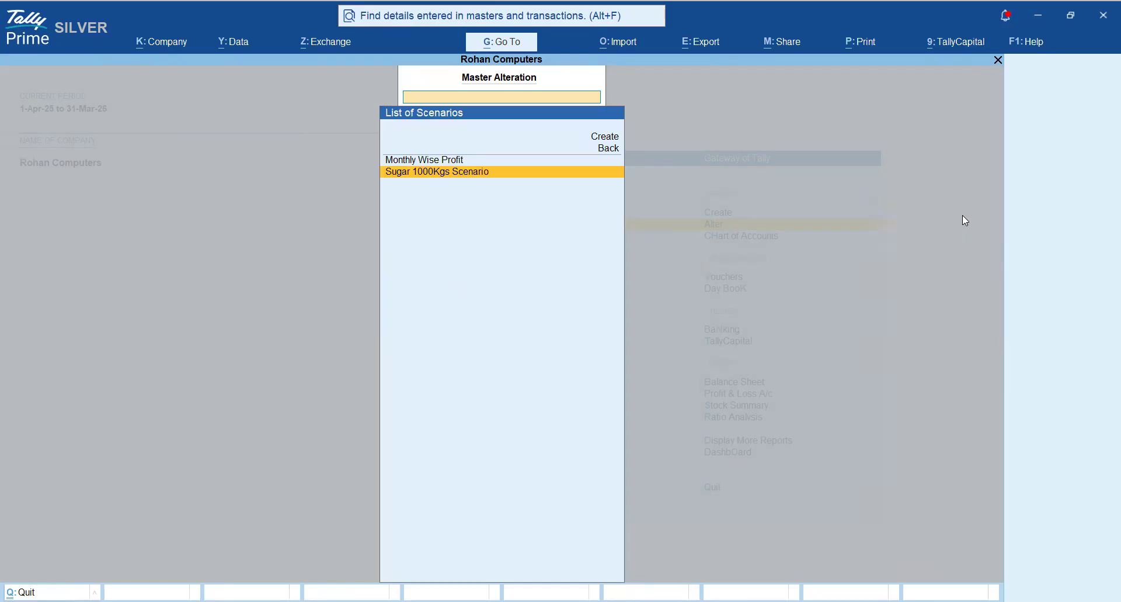
pyautogui.press('Escape')
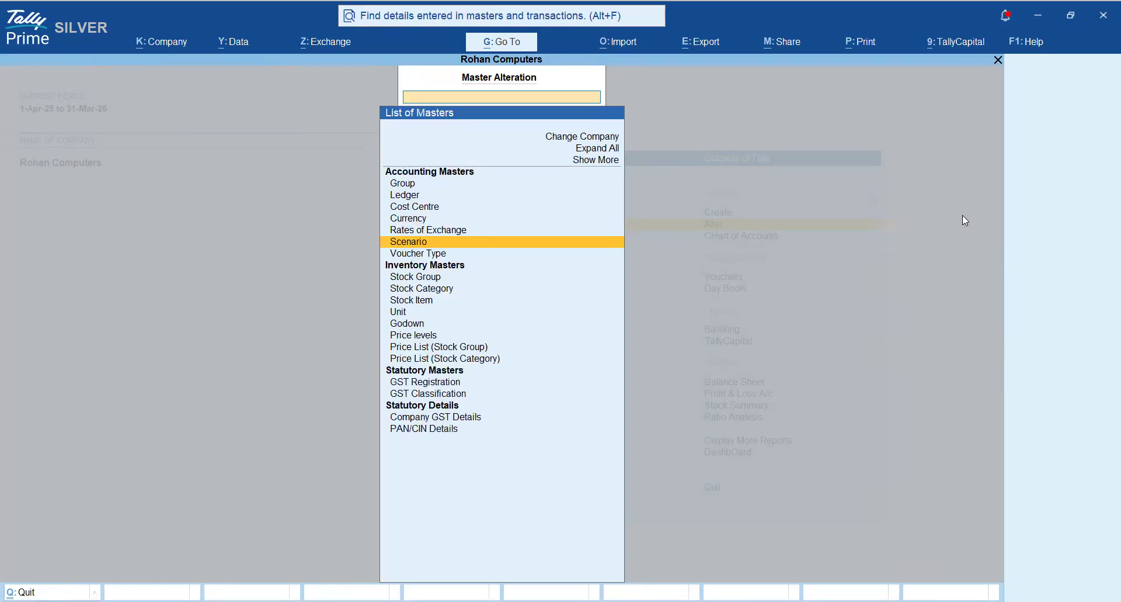
pyautogui.press('Escape')
# - Open the Profit & Loss A/c and set its period to 1-Jul-25 to 31-Jul-25
pyautogui.press('Down')
pyautogui.press('Down')
pyautogui.press('Down')
pyautogui.press('Down')
pyautogui.press('Down')
pyautogui.press('Down')
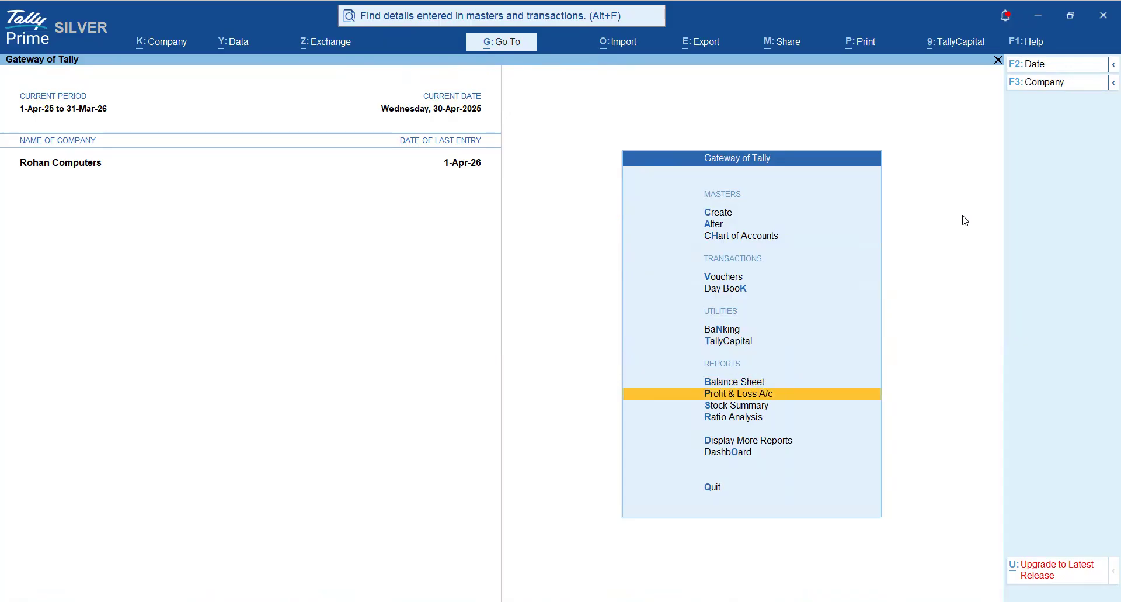
pyautogui.press('Return')
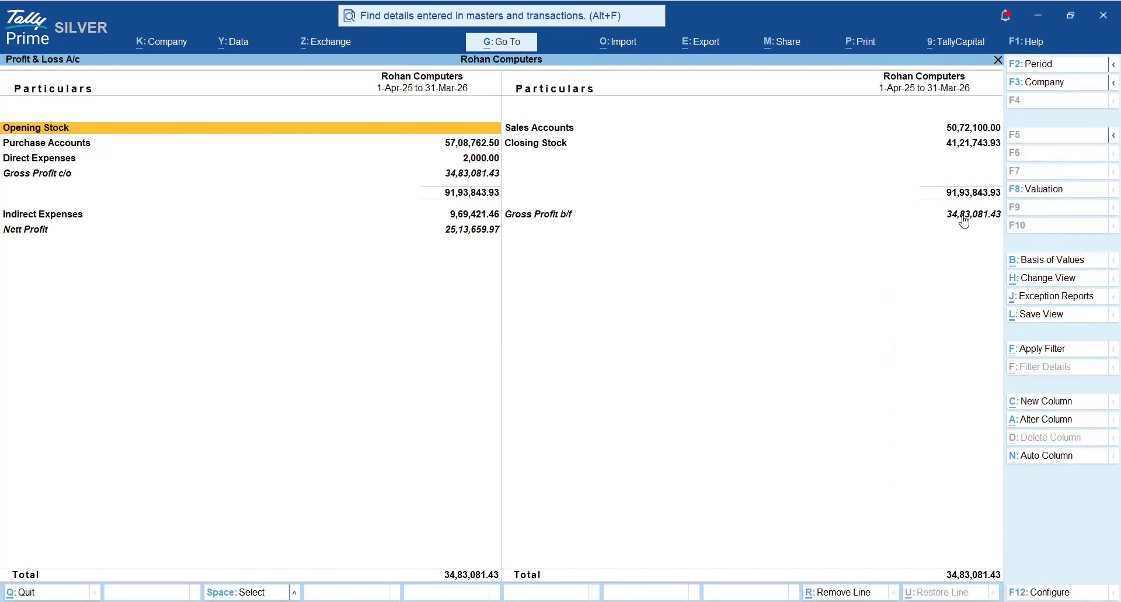
pyautogui.press('F2')
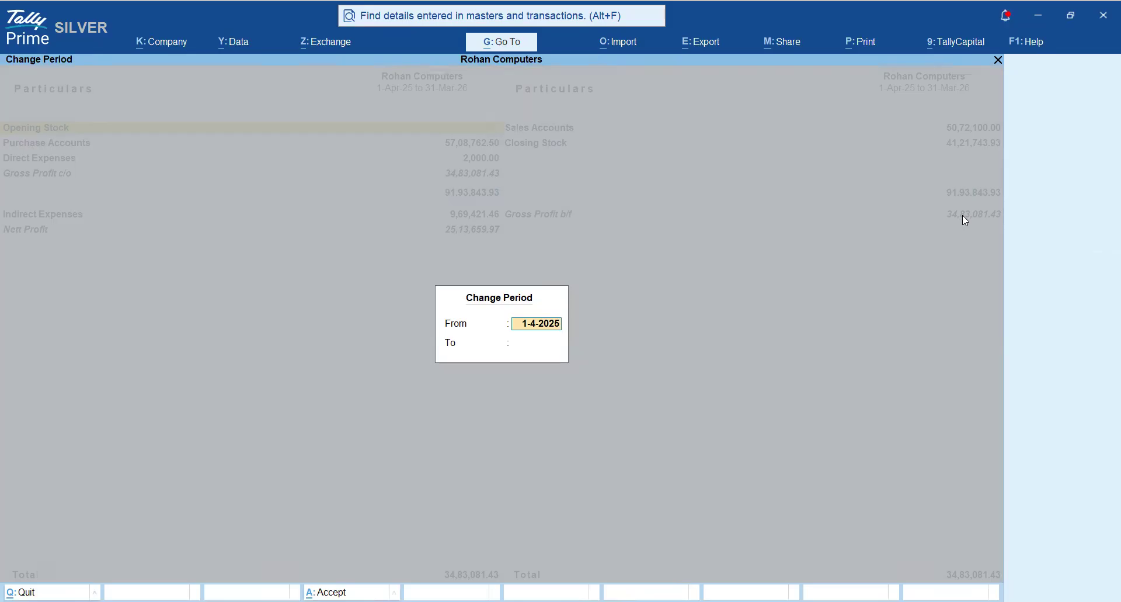
pyautogui.write('jul')
pyautogui.press('Return')
pyautogui.write('jul')
pyautogui.press('Return')
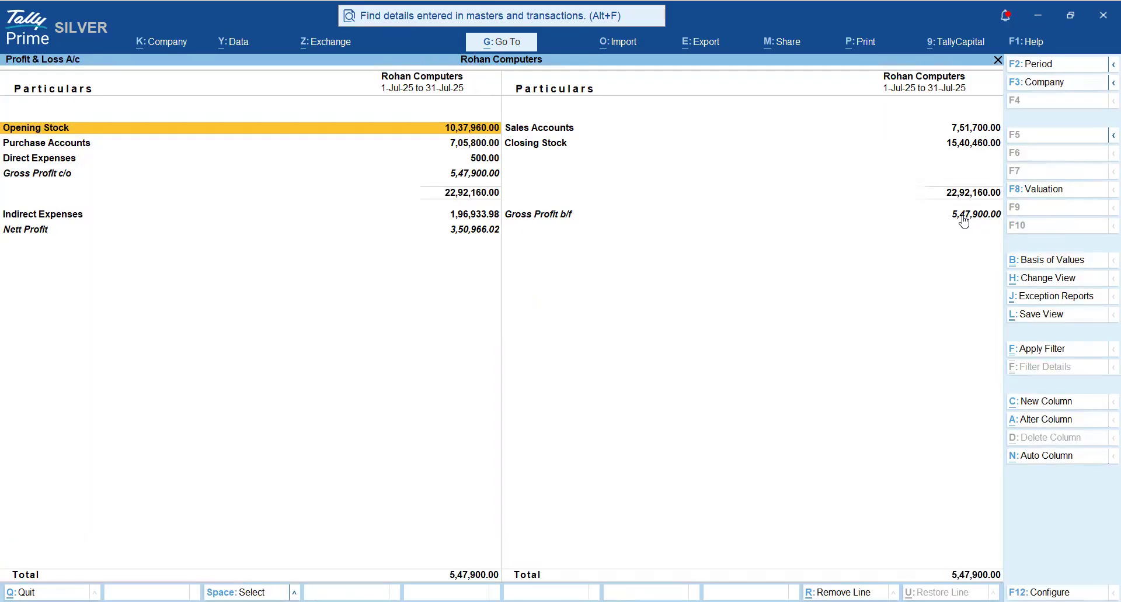
# - Open the Optional Vouchers voucher report, review its list of entries, and return to the Profit & Loss A/c
pyautogui.hotkey('alt', 'g')
pyautogui.write('Op')
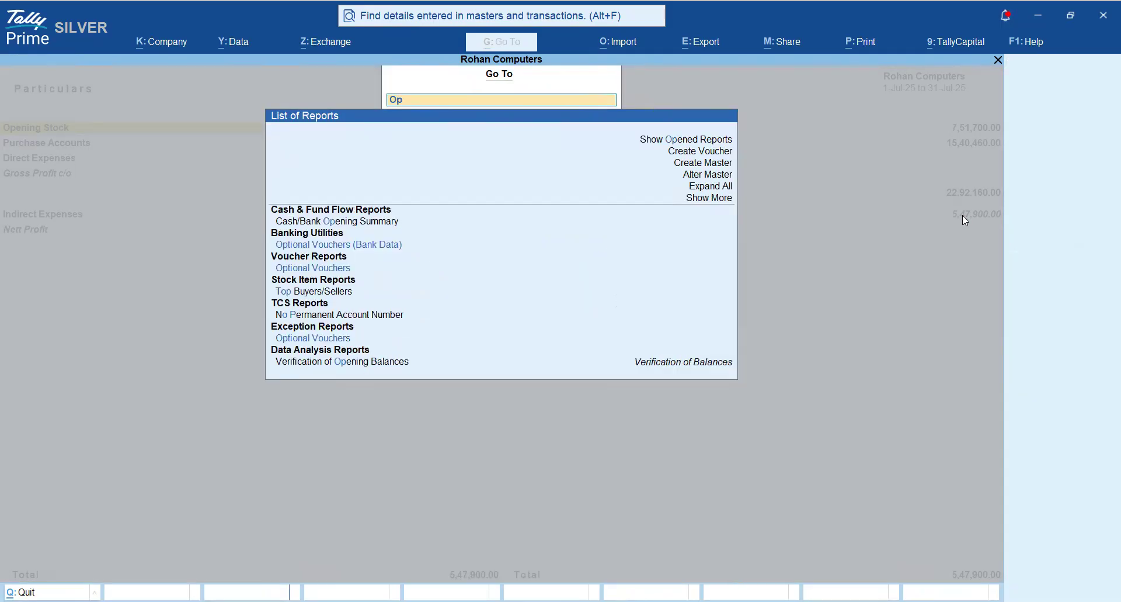
pyautogui.write('tion')
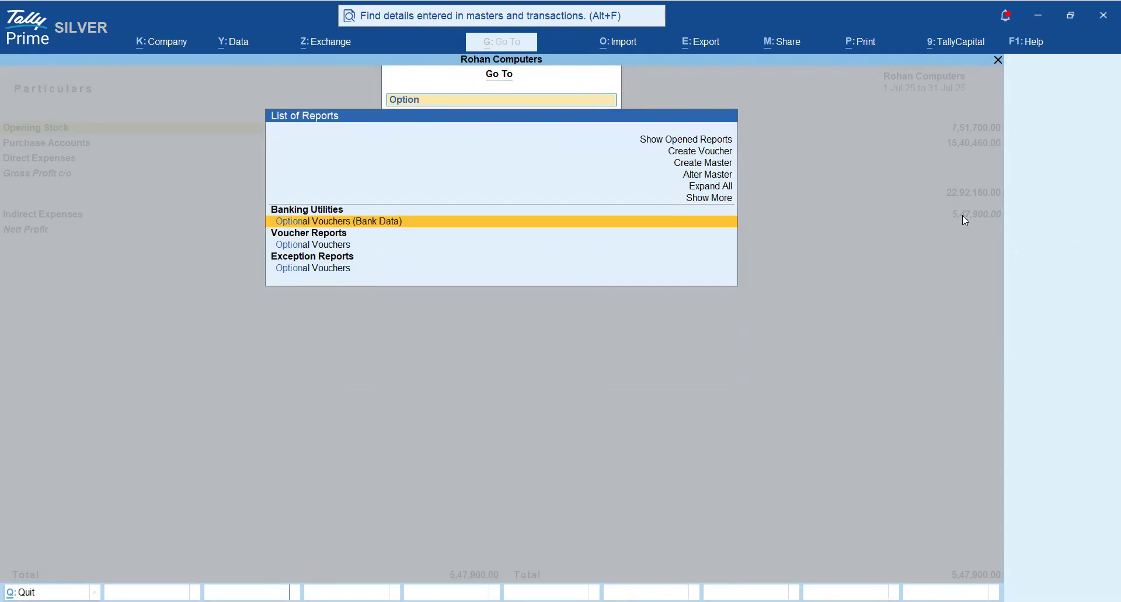
pyautogui.press('Down')
pyautogui.press('Down')
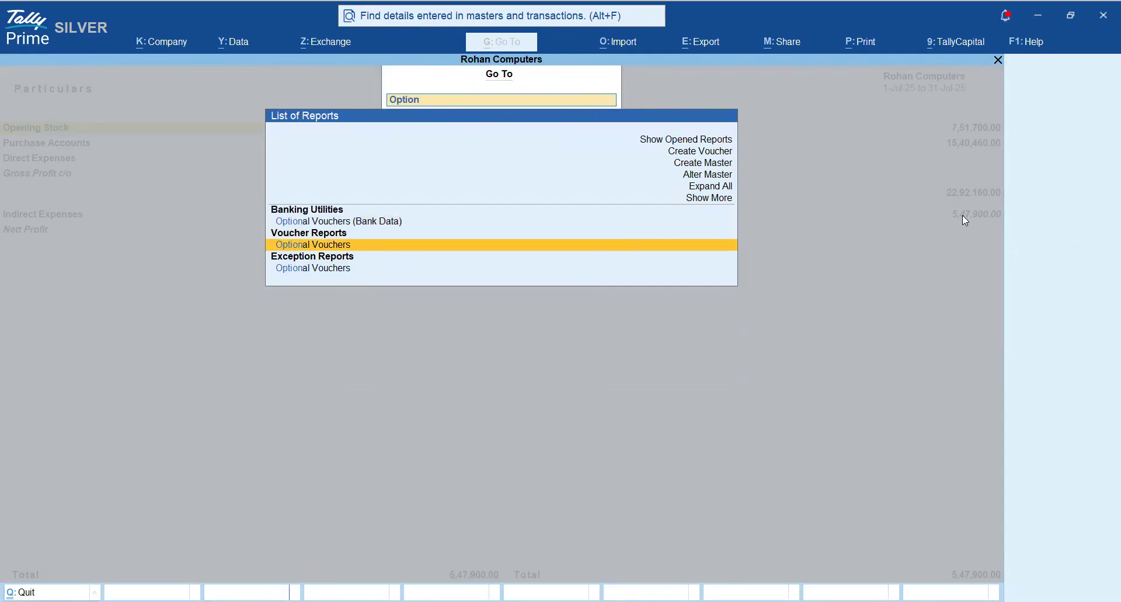
pyautogui.press('Return')
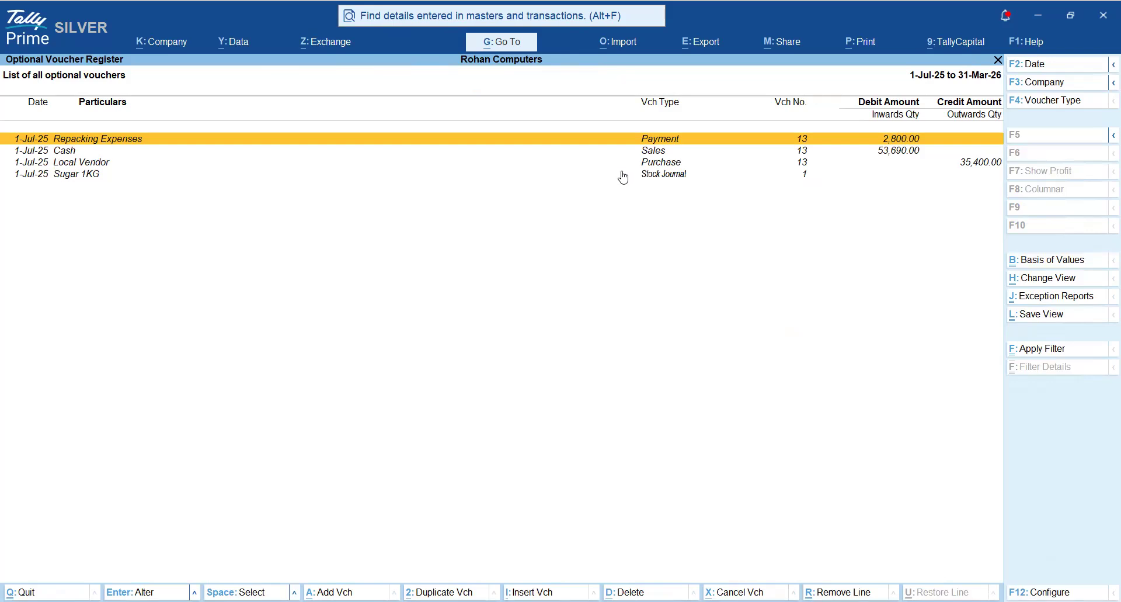
pyautogui.press('Escape')
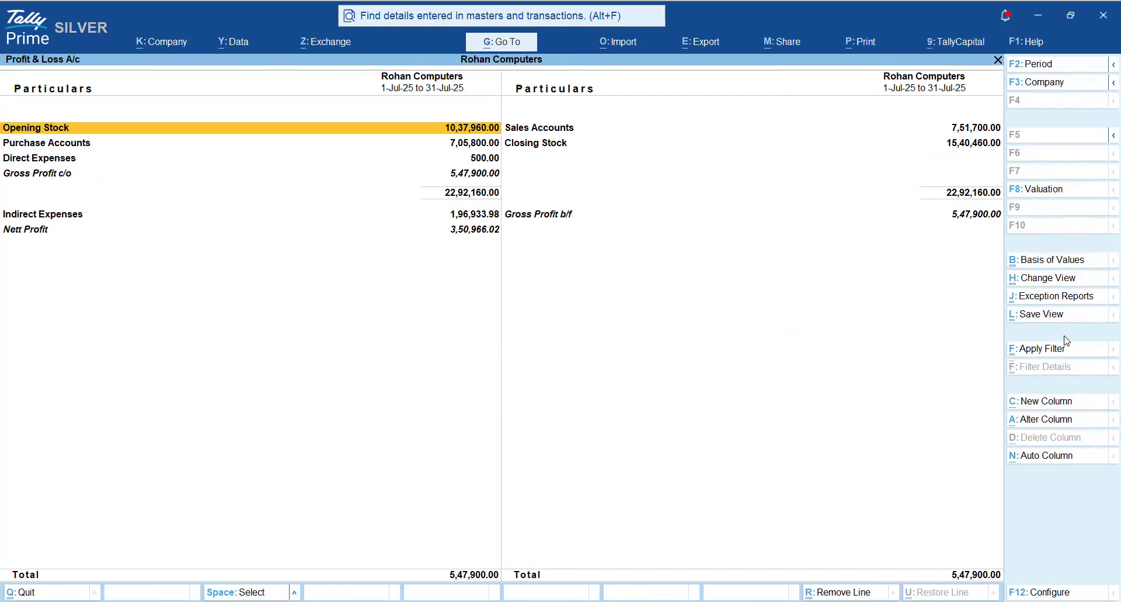
# - Add a 1-Jul-25 to 31-Jul-25 column with default stock valuation, showing Sugar 1000Kgs Scenario values without variance
pyautogui.click(1044, 402)
pyautogui.press('Return')
pyautogui.press('Return')
pyautogui.press('Return')
pyautogui.press('Return')
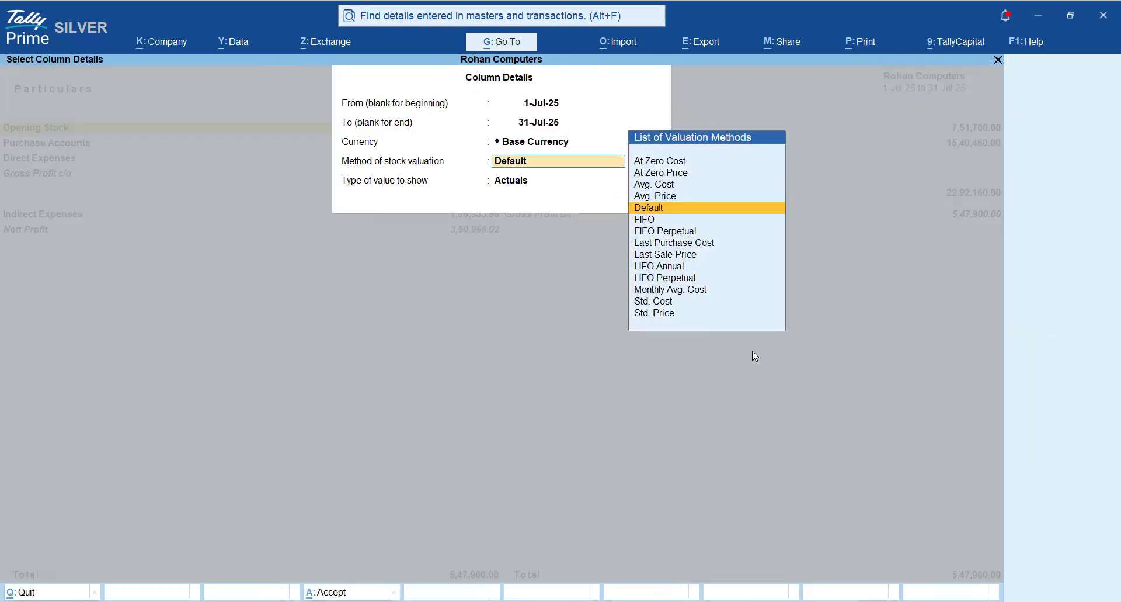
pyautogui.press('Down')
pyautogui.press('Down')
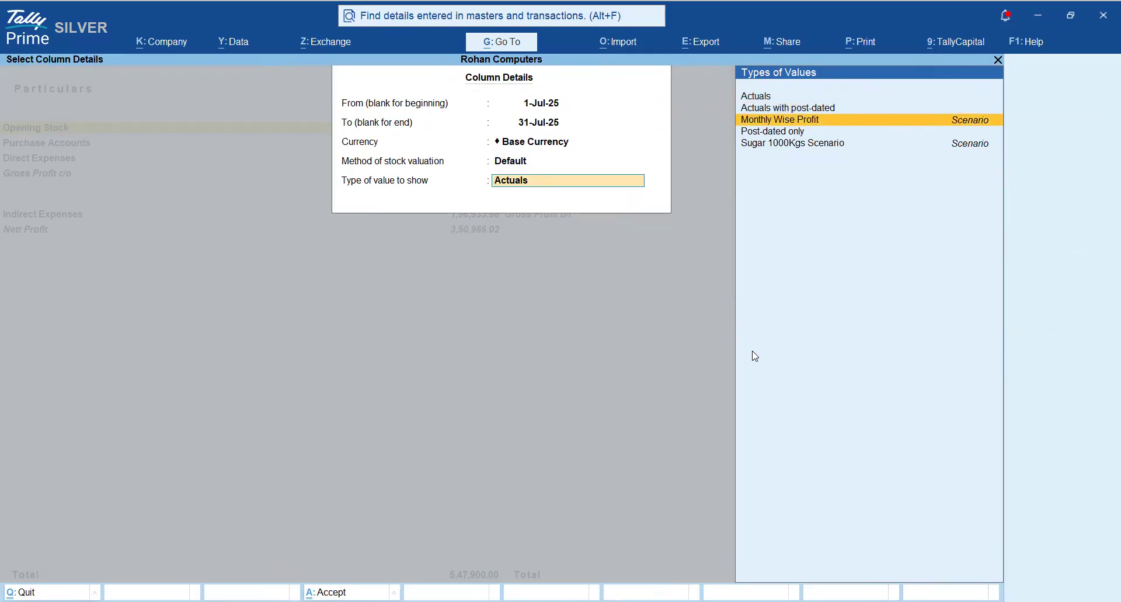
pyautogui.press('Down')
pyautogui.press('Down')
pyautogui.press('Return')
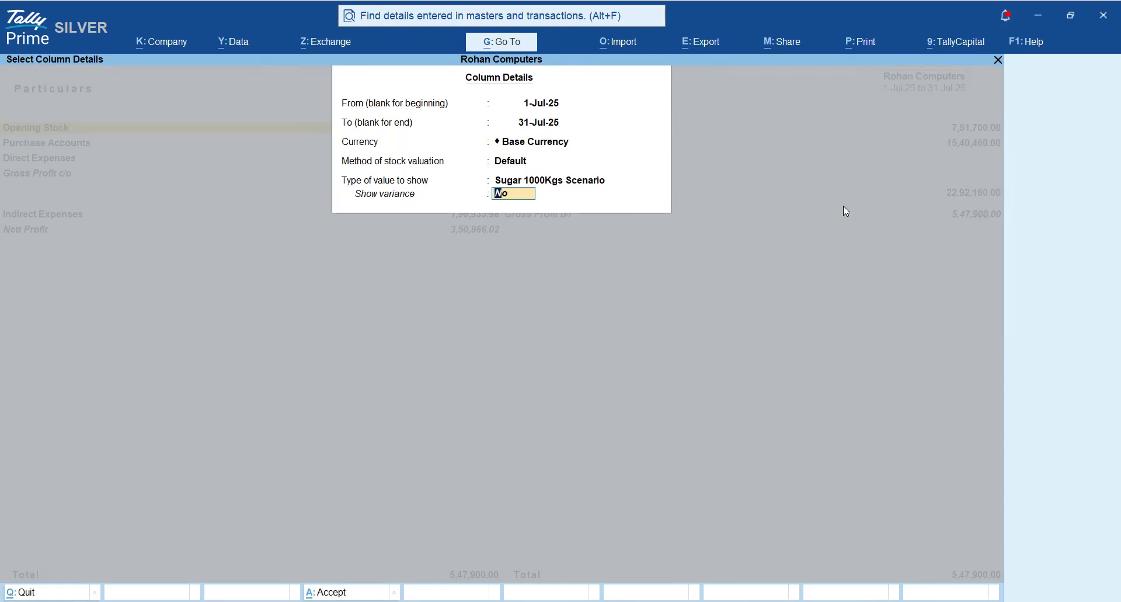
pyautogui.press('Return')
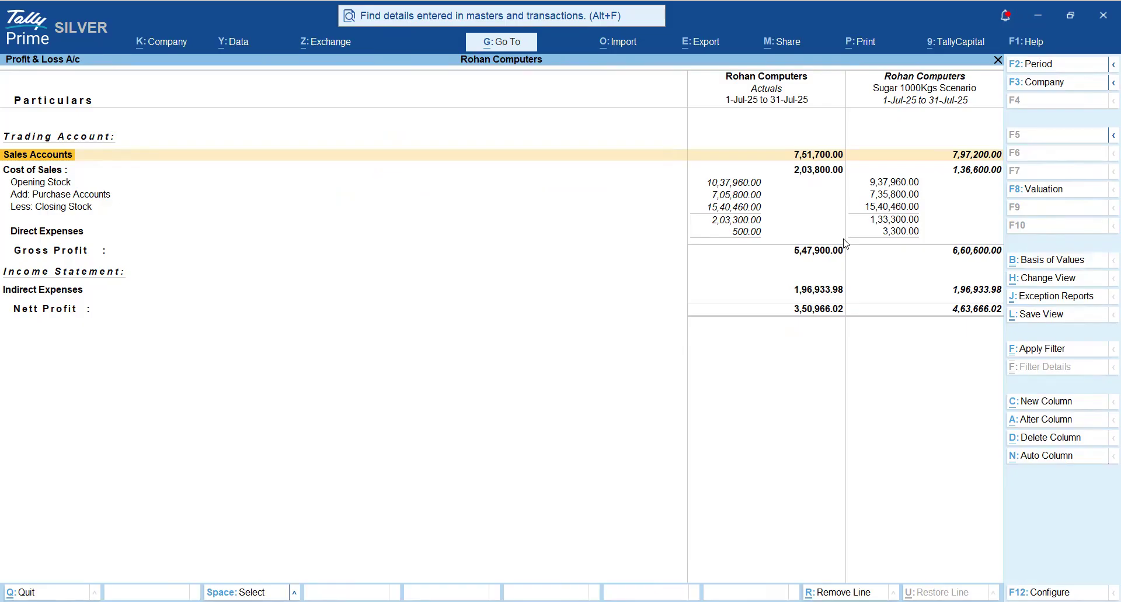
# - Compare the Direct Expenses and Indirect Expenses rows between the Actuals and Sugar 1000Kgs Scenario columns
pyautogui.press('Down')
pyautogui.press('Down')
pyautogui.press('Down')
pyautogui.press('Down')
pyautogui.press('Down')
pyautogui.press('Down')
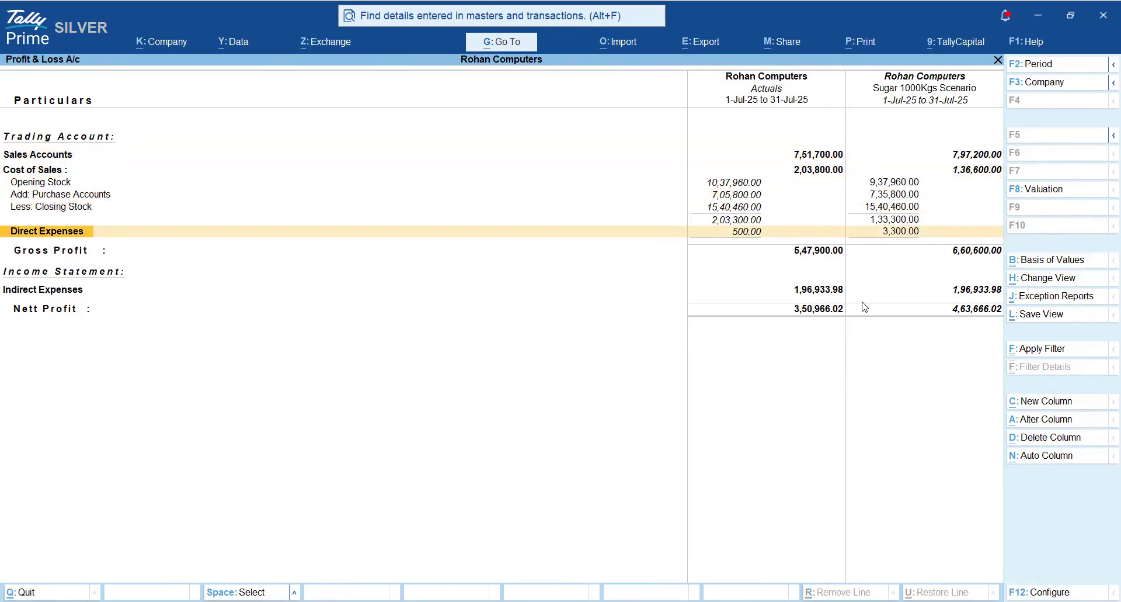
pyautogui.press('Right')
pyautogui.press('Right')
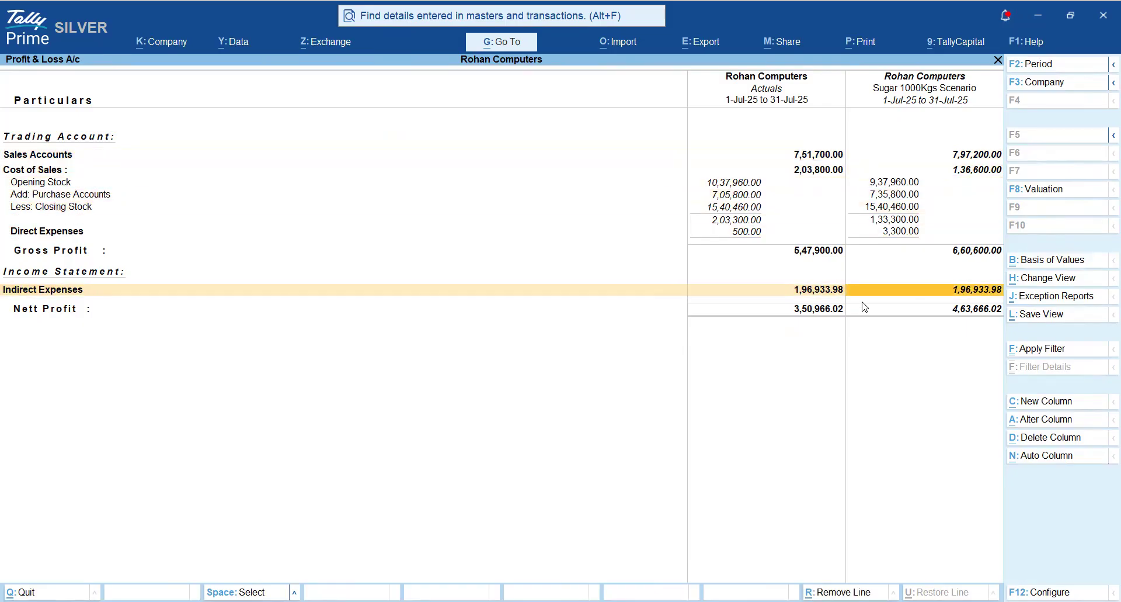
pyautogui.press('Left')
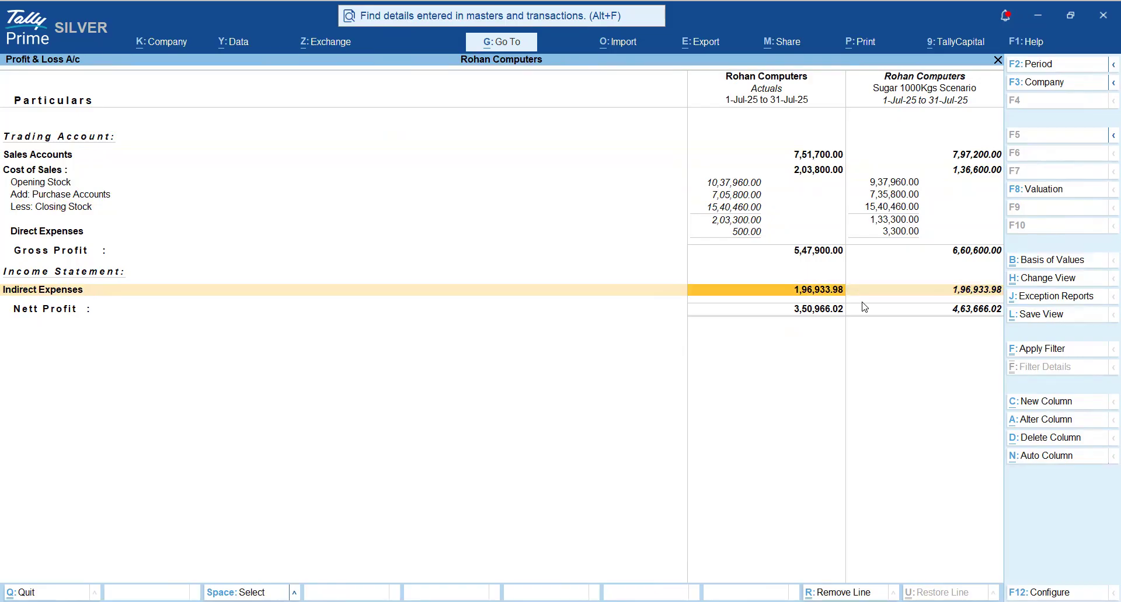
pyautogui.press('Right')
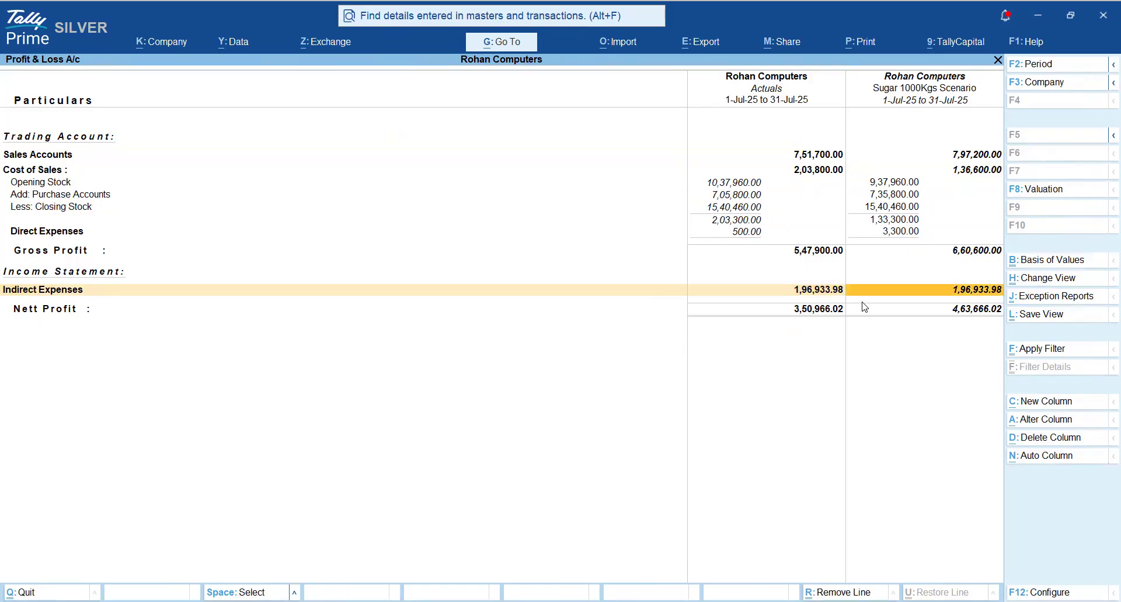
pyautogui.press('Left')
pyautogui.press('Up')
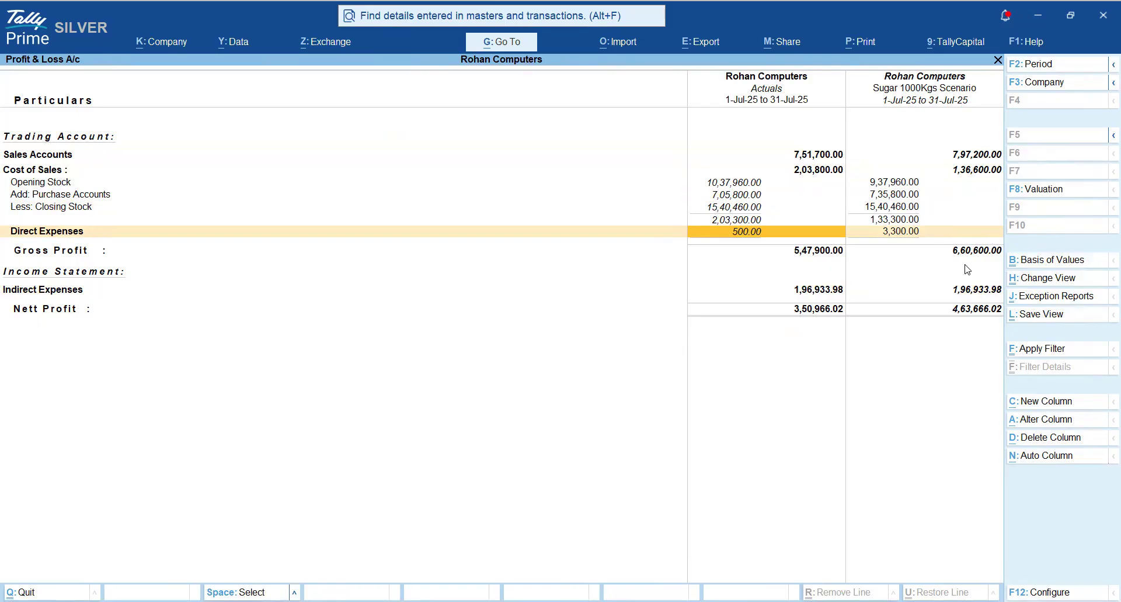
pyautogui.press('Right')
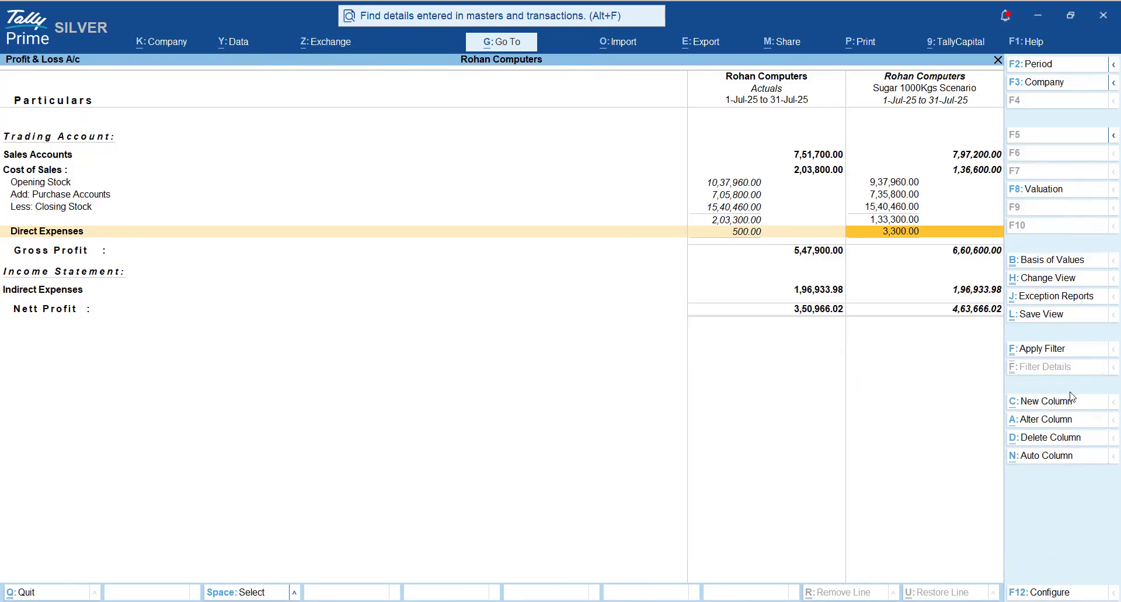
# - Add a 1-Jul-25 to 31-Jul-25 column for the Monthly Wise Profit scenario with Show variance set to Yes
pyautogui.click(1042, 410)
pyautogui.press('Return')
pyautogui.press('Return')
pyautogui.press('Return')
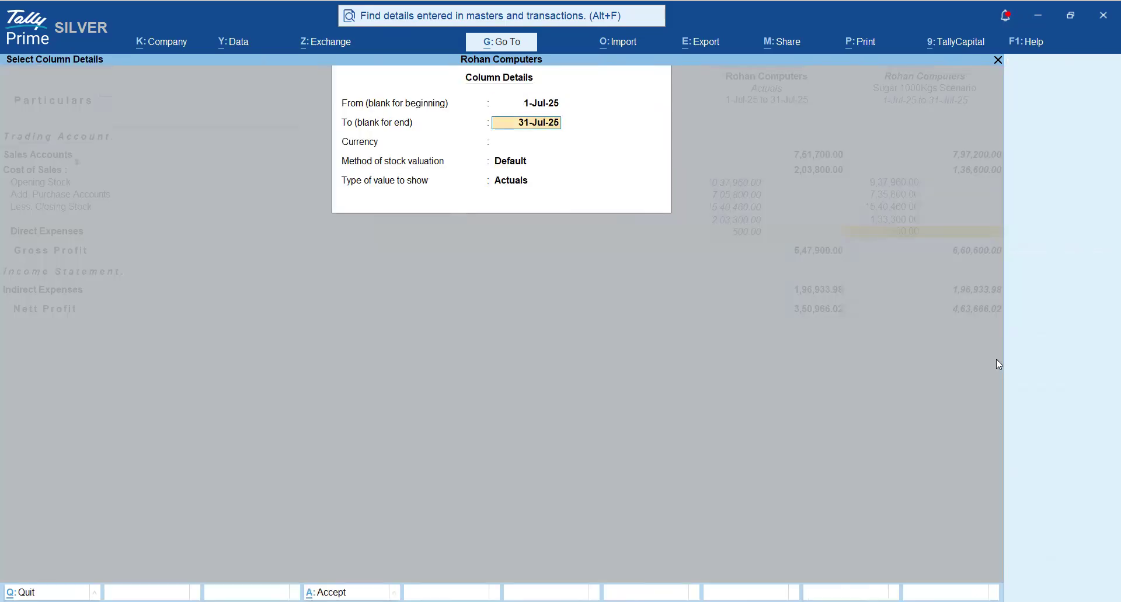
pyautogui.press('Return')
pyautogui.press('Down')
pyautogui.press('Down')
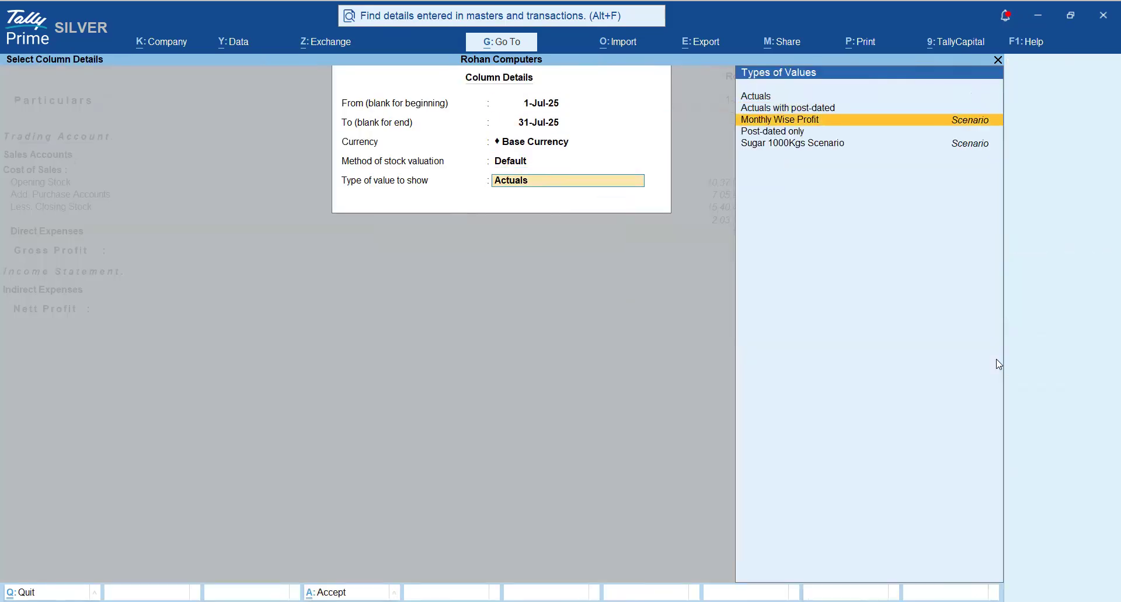
pyautogui.press('Return')
pyautogui.write('y Wise Profit')
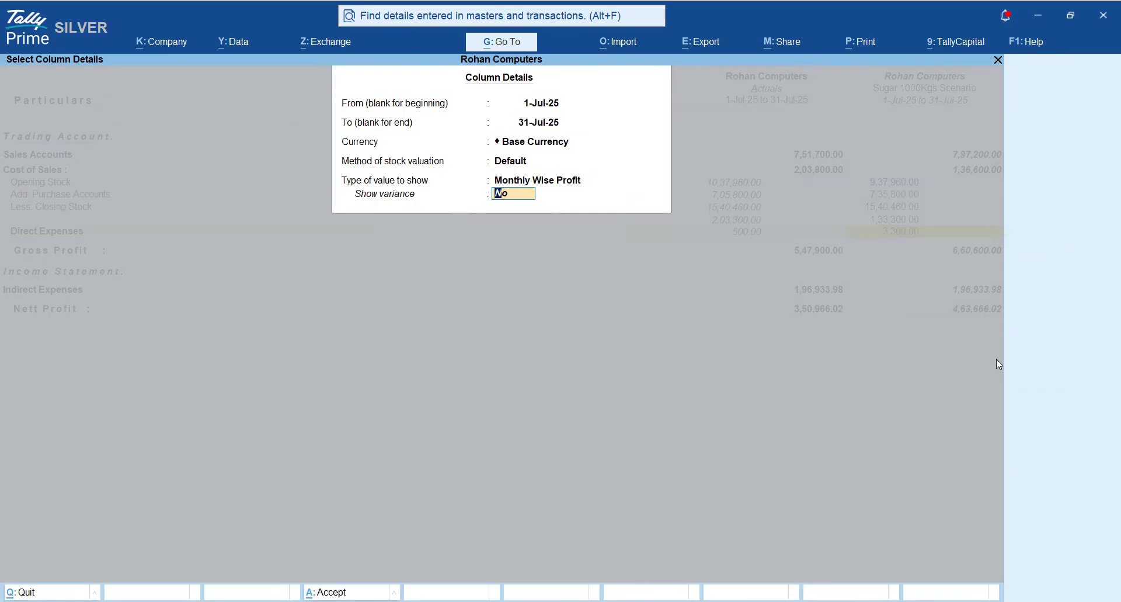
pyautogui.press('Return')
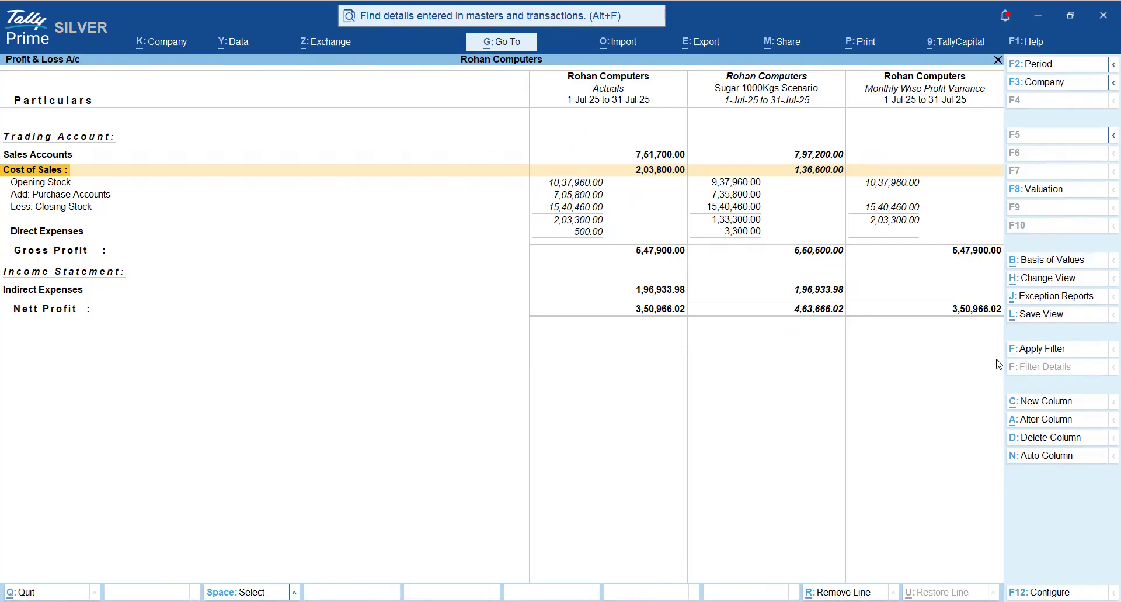
# - Check the Cost of Sales row across to the variance column, and close and reopen the Profit & Loss A/c
pyautogui.press('Right')
pyautogui.press('Right')
pyautogui.press('Right')
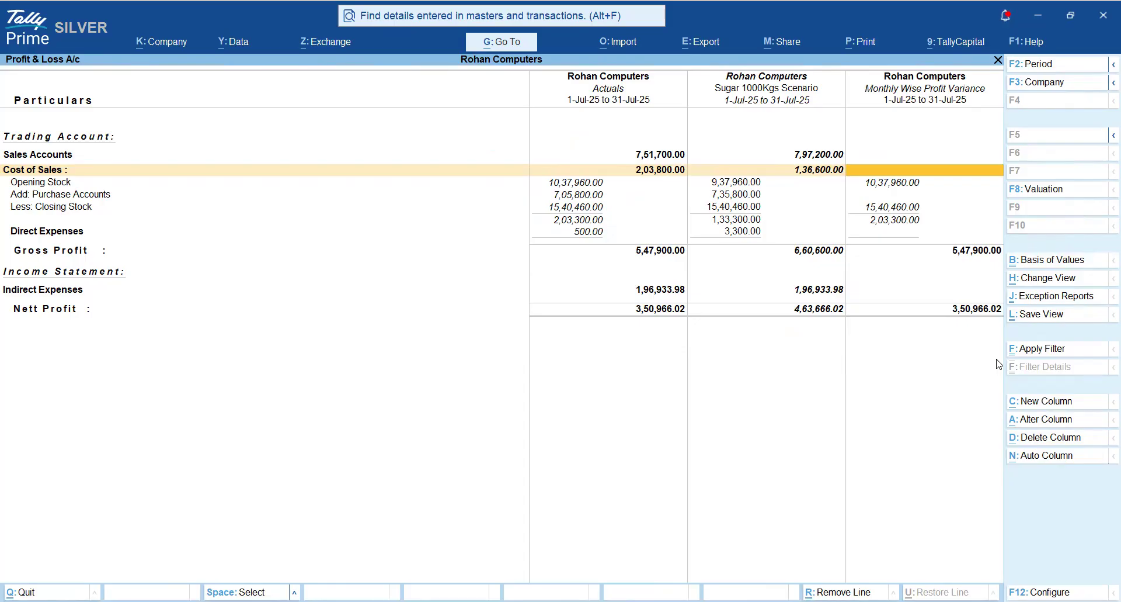
pyautogui.press('Escape')
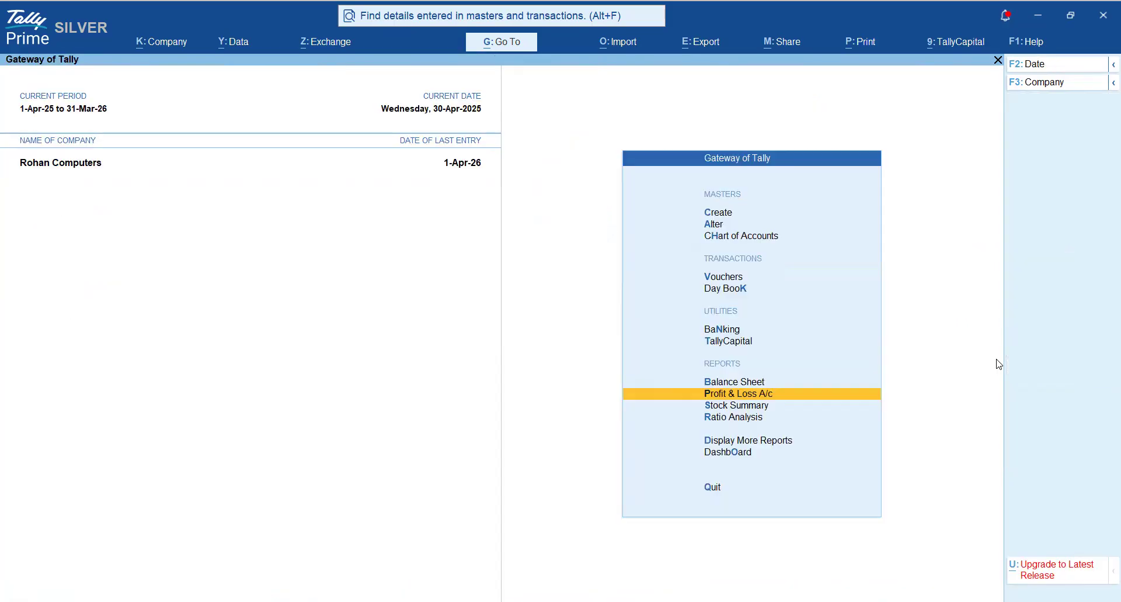
pyautogui.press('Return')
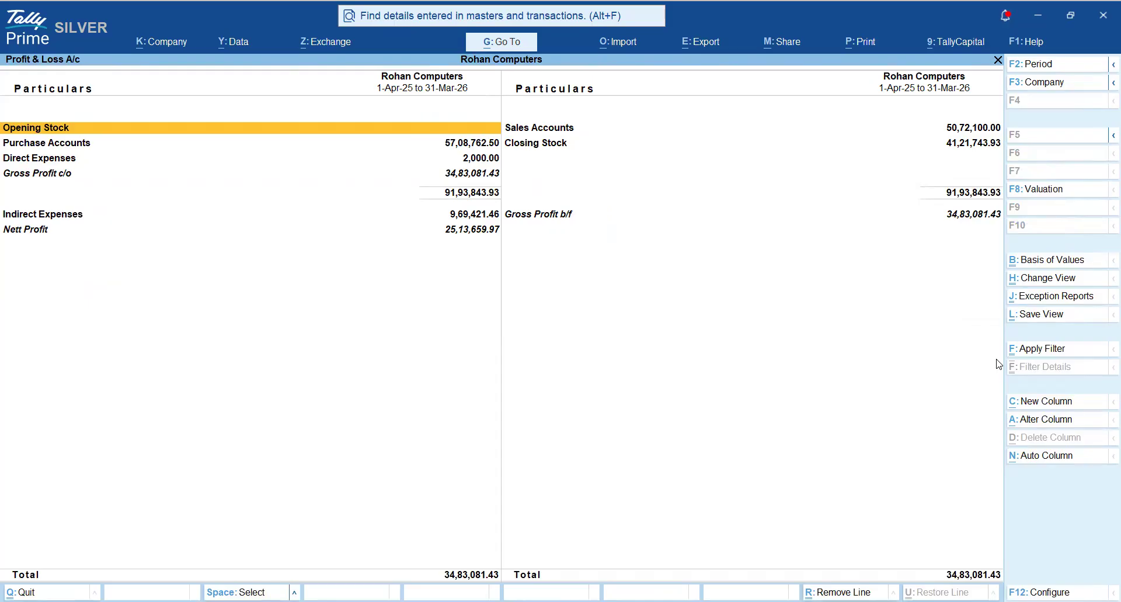
# - Set the Profit & Loss A/c period from 1-7-2025 to 31-7-2025
pyautogui.press('alt')
pyautogui.hotkey('alt', 'F2')
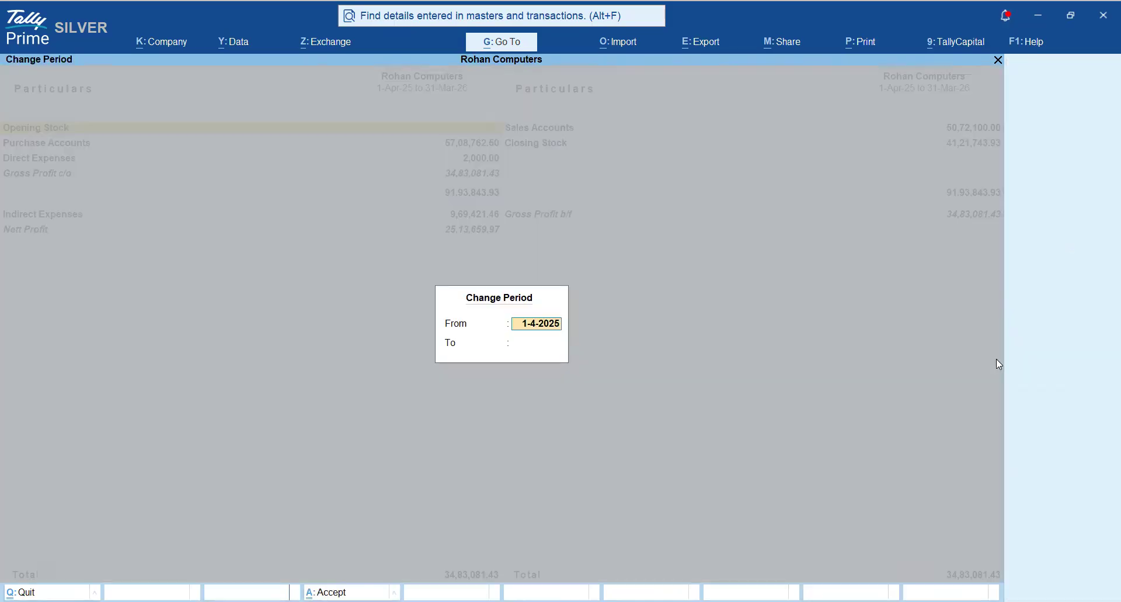
pyautogui.press('Return')
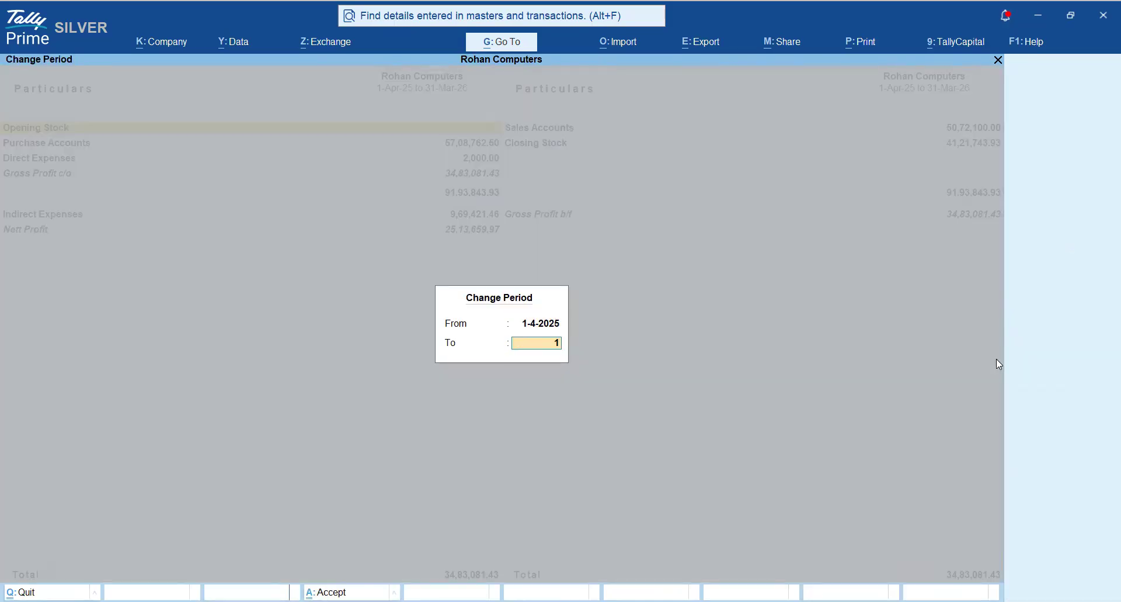
pyautogui.press('BackSpace')
pyautogui.write('1-7')
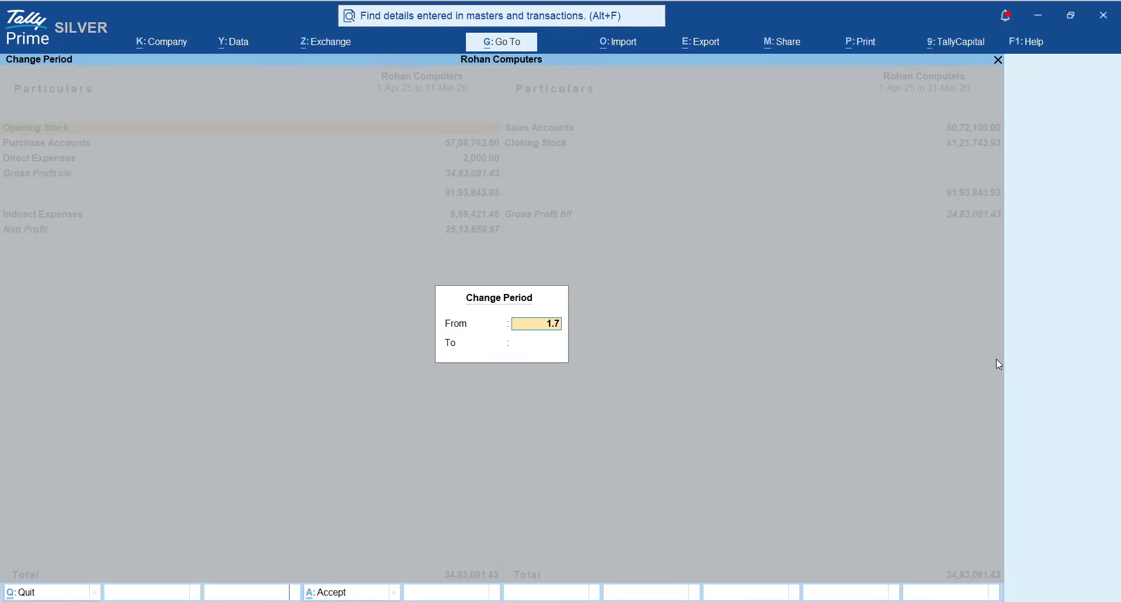
pyautogui.press('Return')
pyautogui.write('31-7')
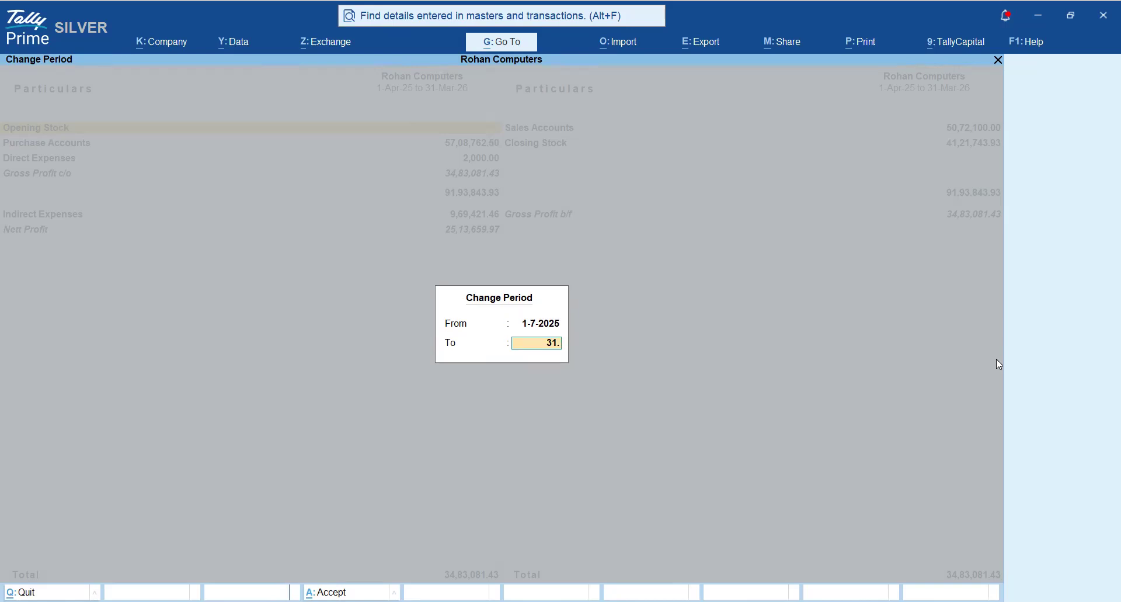
pyautogui.press('Return')
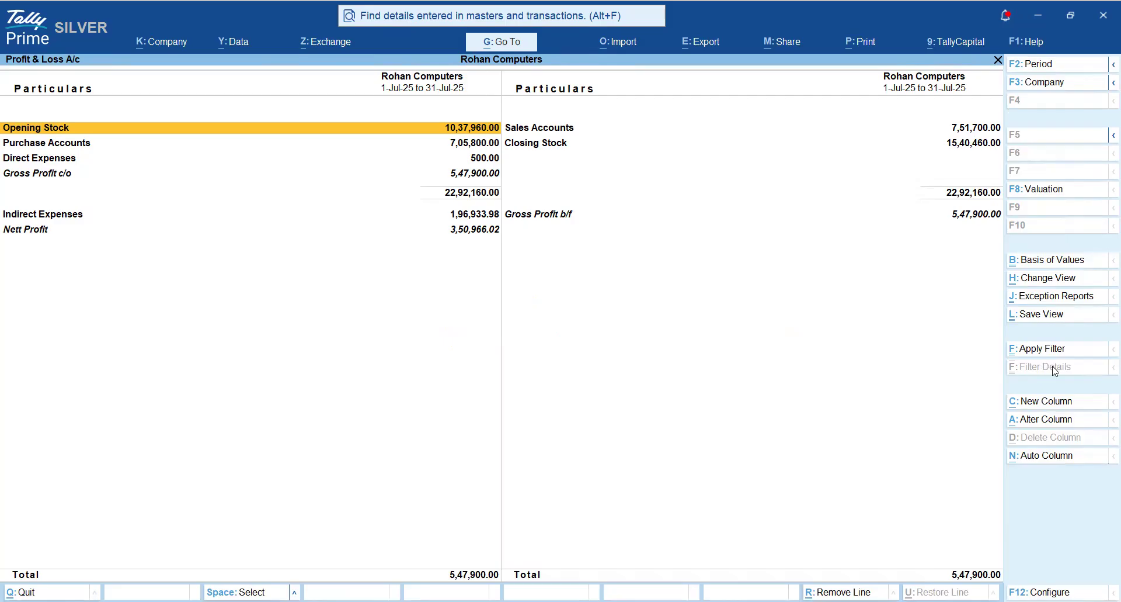
# - Alter the July column to show Sugar 1000Kgs Scenario values in base currency with default stock valuation and Show variance set to Yes
pyautogui.click(1044, 422)
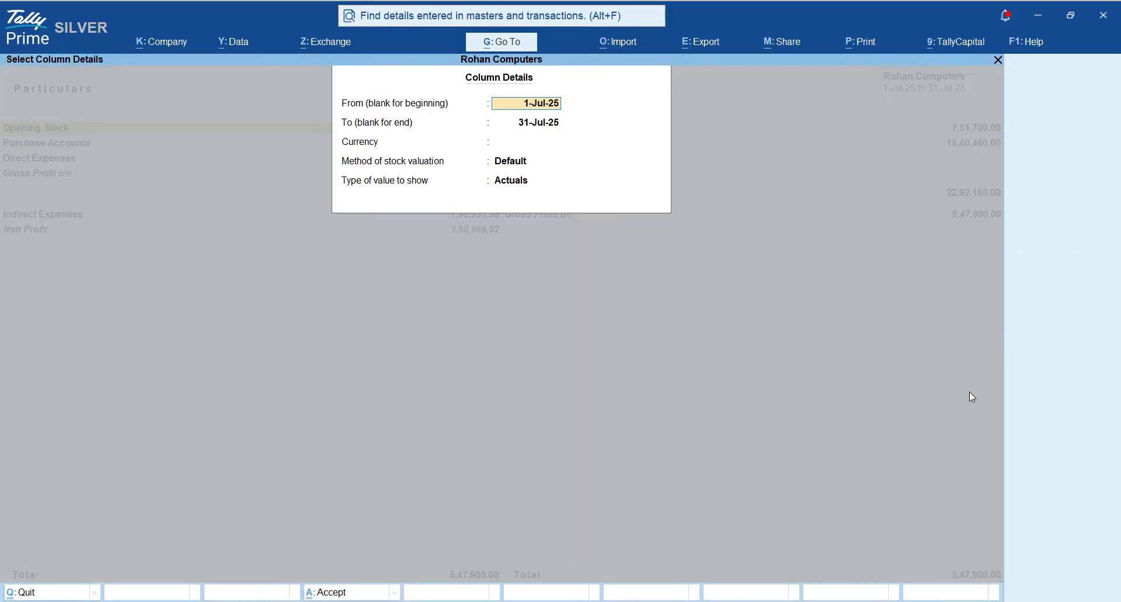
pyautogui.press('Return')
pyautogui.press('Return')
pyautogui.press('Return')
pyautogui.press('Return')
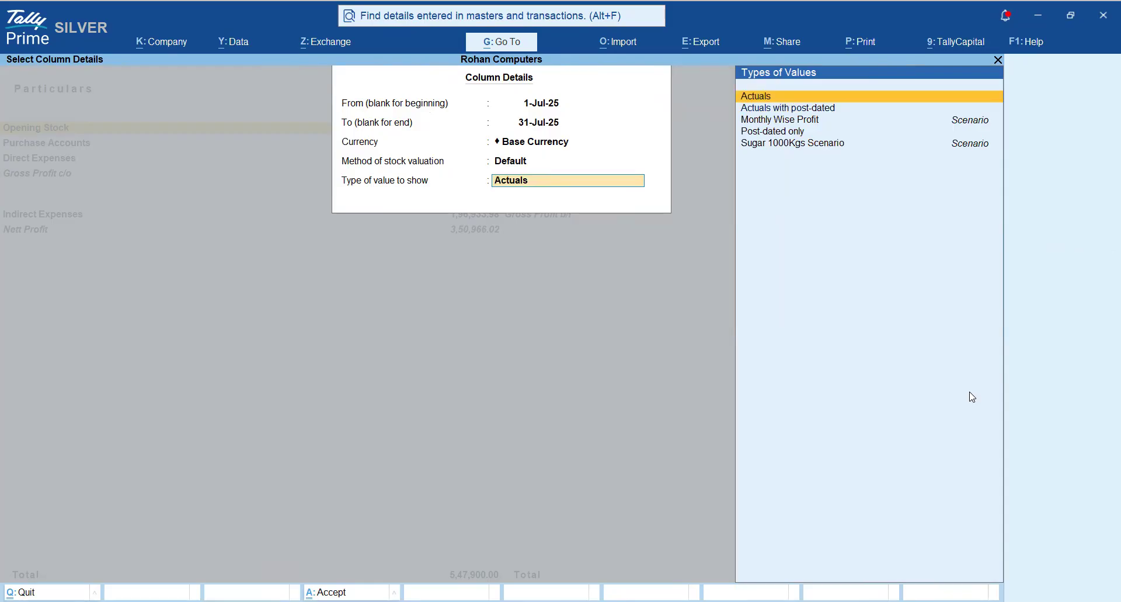
pyautogui.press('Down')
pyautogui.press('Down')
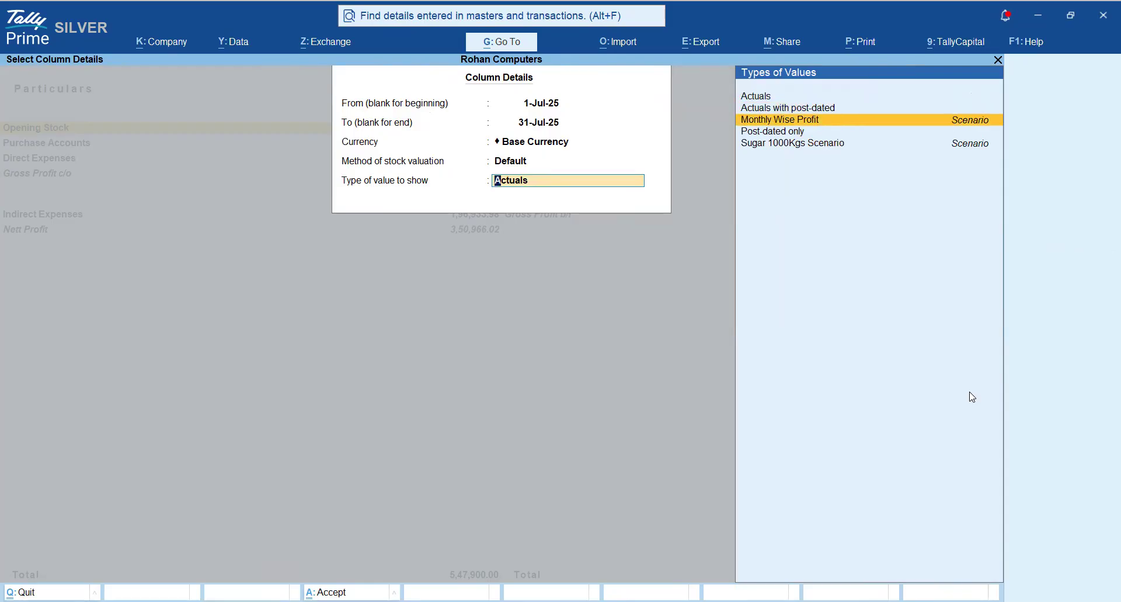
pyautogui.press('Down')
pyautogui.press('Down')
pyautogui.press('Return')
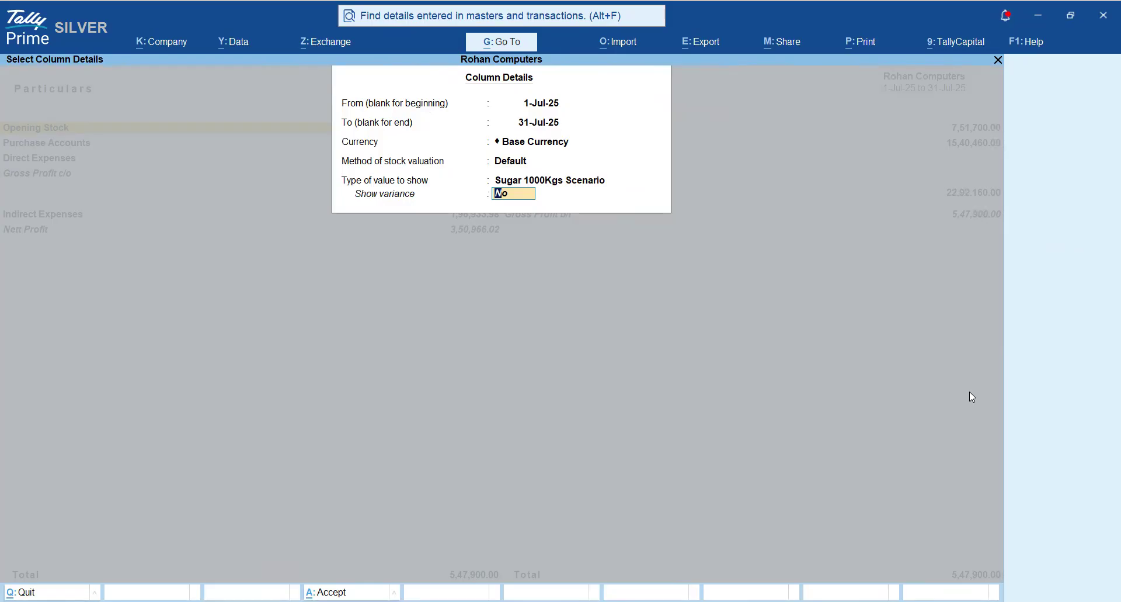
pyautogui.write('y')
pyautogui.press('Return')
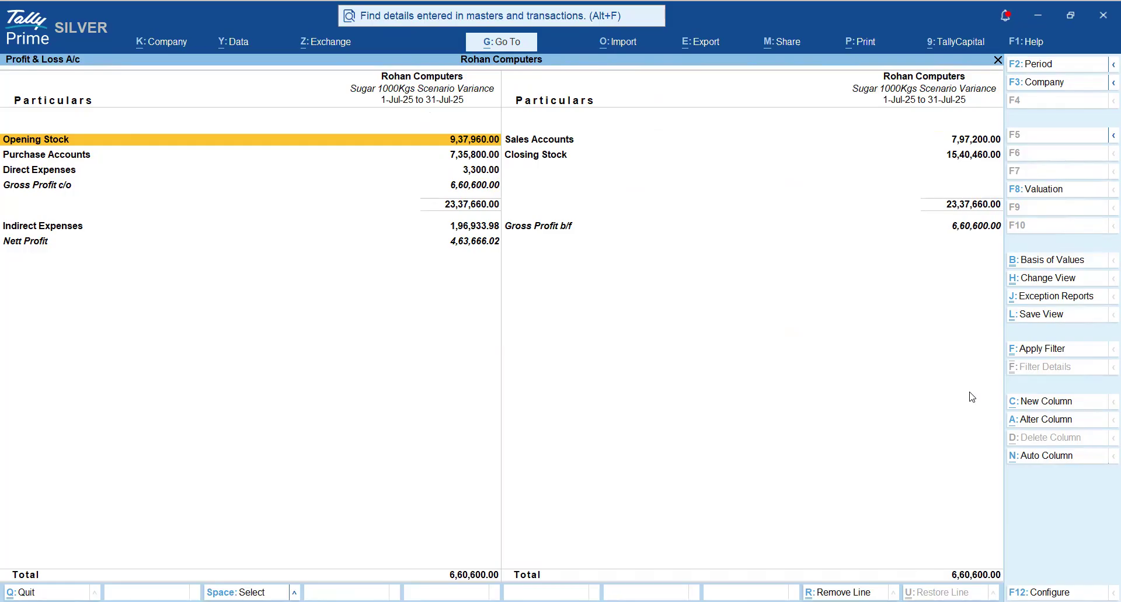
# - Expand the Profit & Loss A/c to its detailed view and examine the stock, purchase and sales rows of the scenario variance
pyautogui.hotkey('alt', 'F5')
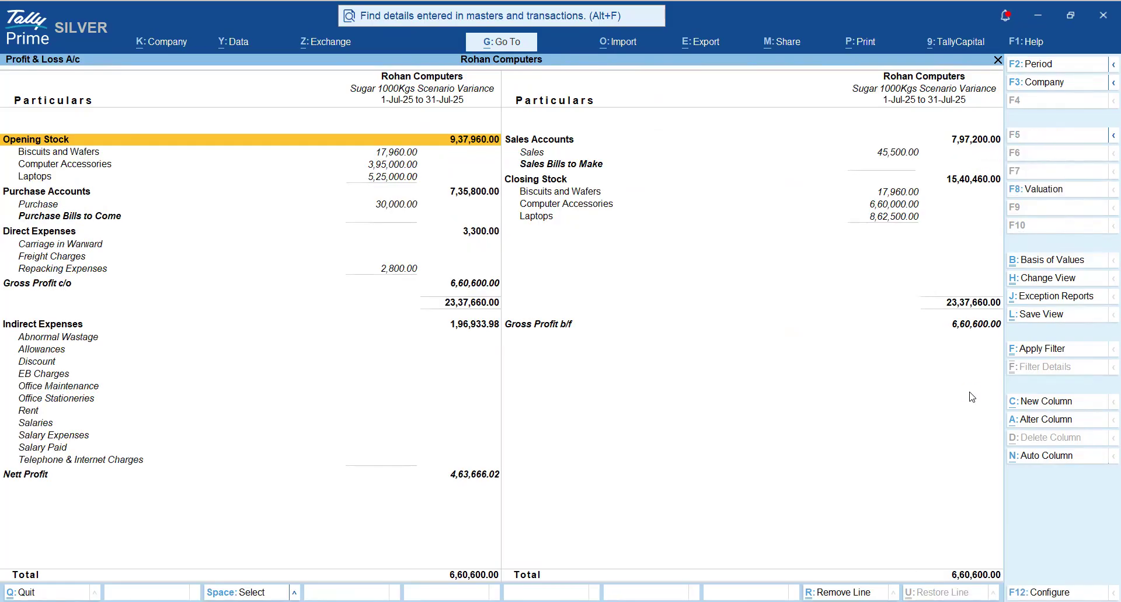
pyautogui.press('Down')
pyautogui.press('Down')
pyautogui.press('Down')
pyautogui.press('Right')
pyautogui.press('Down')
pyautogui.press('Down')
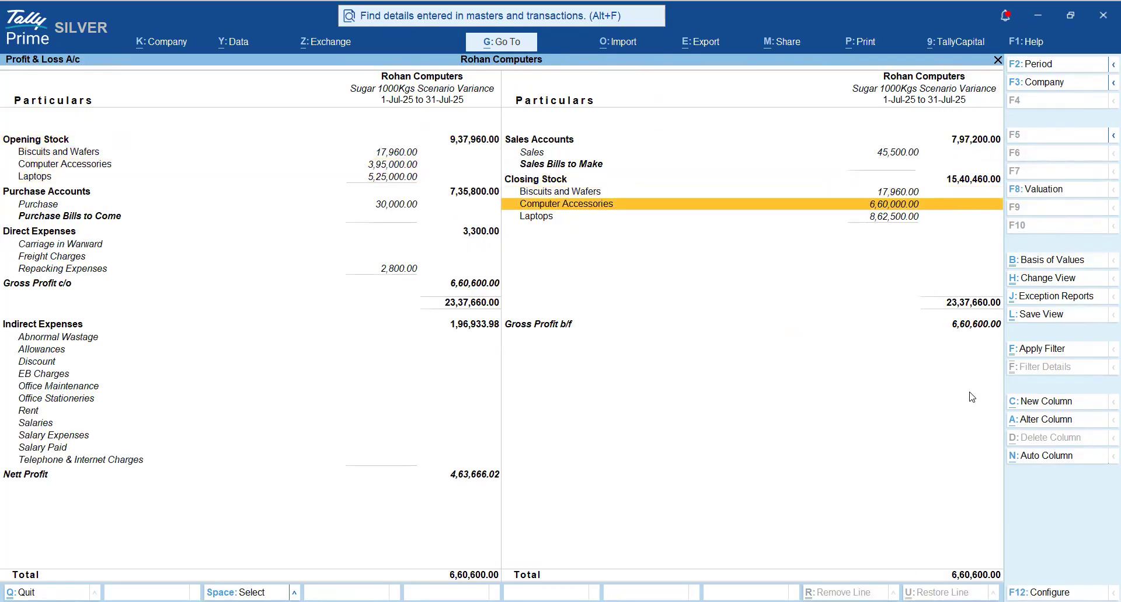
pyautogui.press('Down')
pyautogui.press('Down')
pyautogui.press('Up')
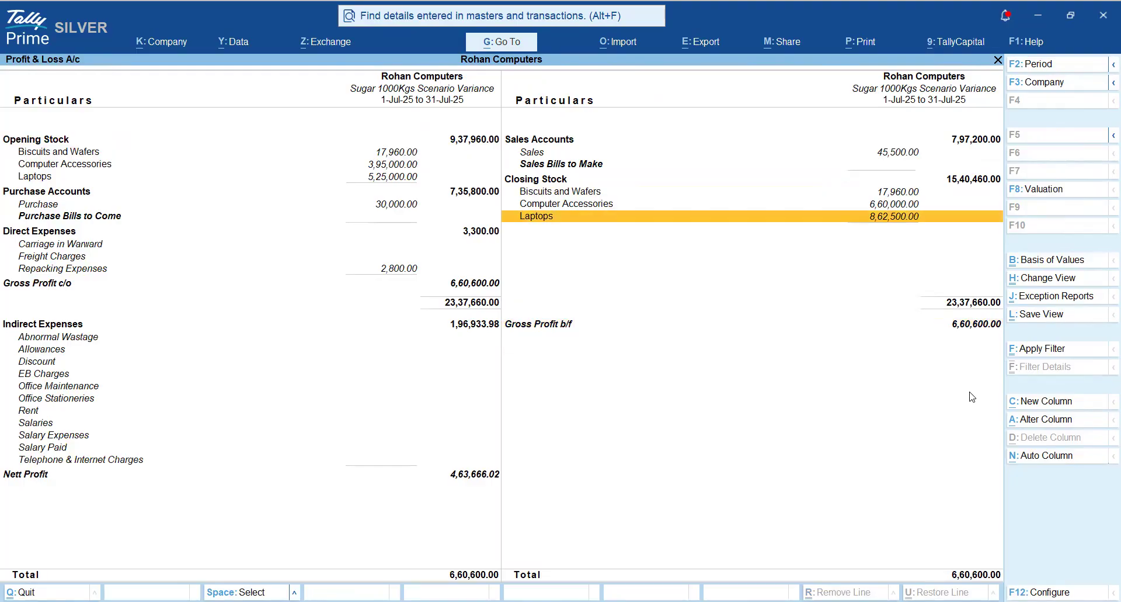
pyautogui.press('Left')
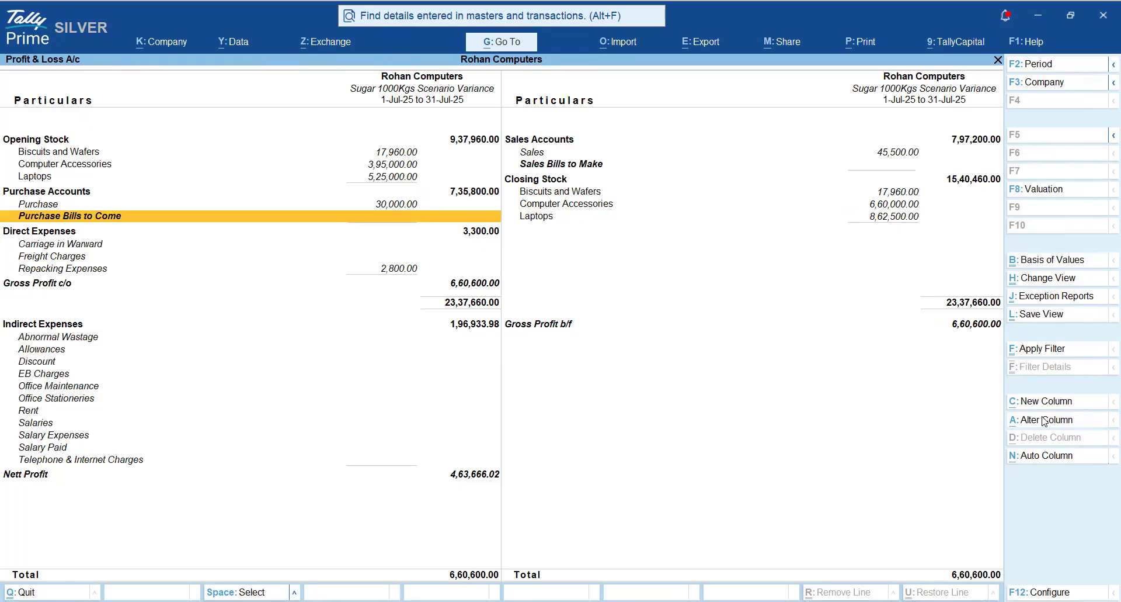
# - Alter the Sugar 1000Kgs Scenario column by setting Show variance to No
pyautogui.click(1013, 419)
pyautogui.press('Return')
pyautogui.press('Return')
pyautogui.press('Return')
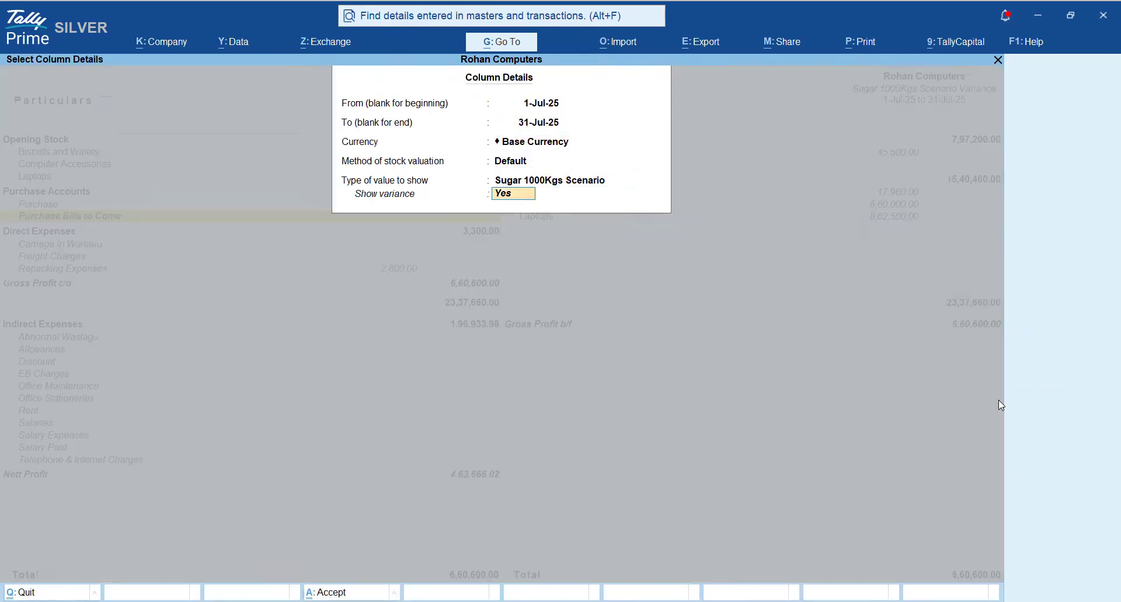
pyautogui.press('Return')
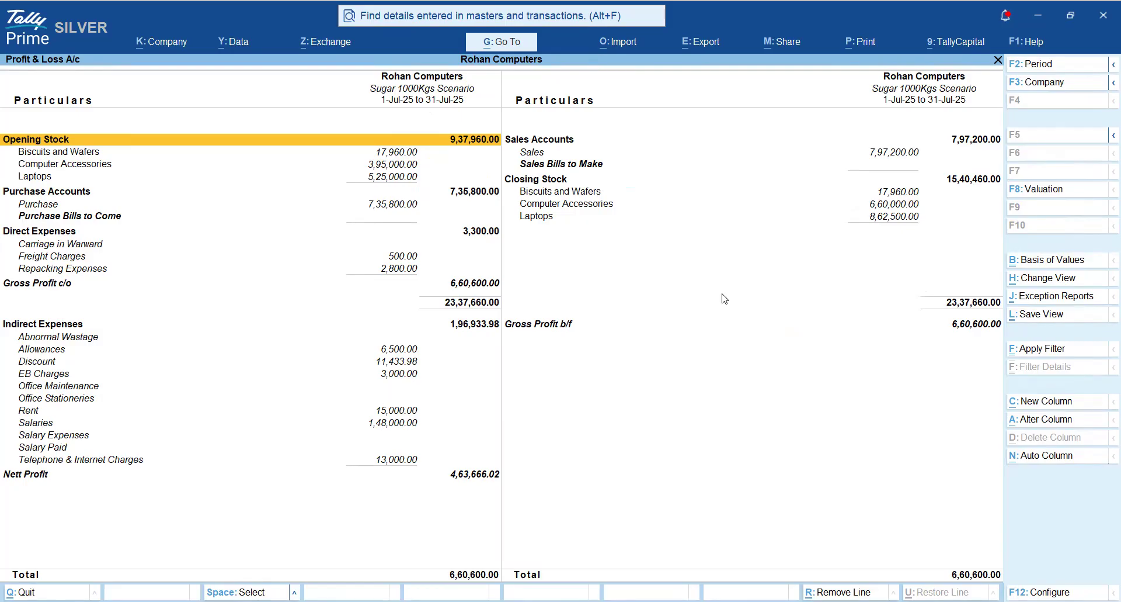
# - Close the Profit & Loss A/c and open Display More Reports from the Gateway of Tally
pyautogui.press('Escape')
pyautogui.press('Escape')
pyautogui.press('Escape')
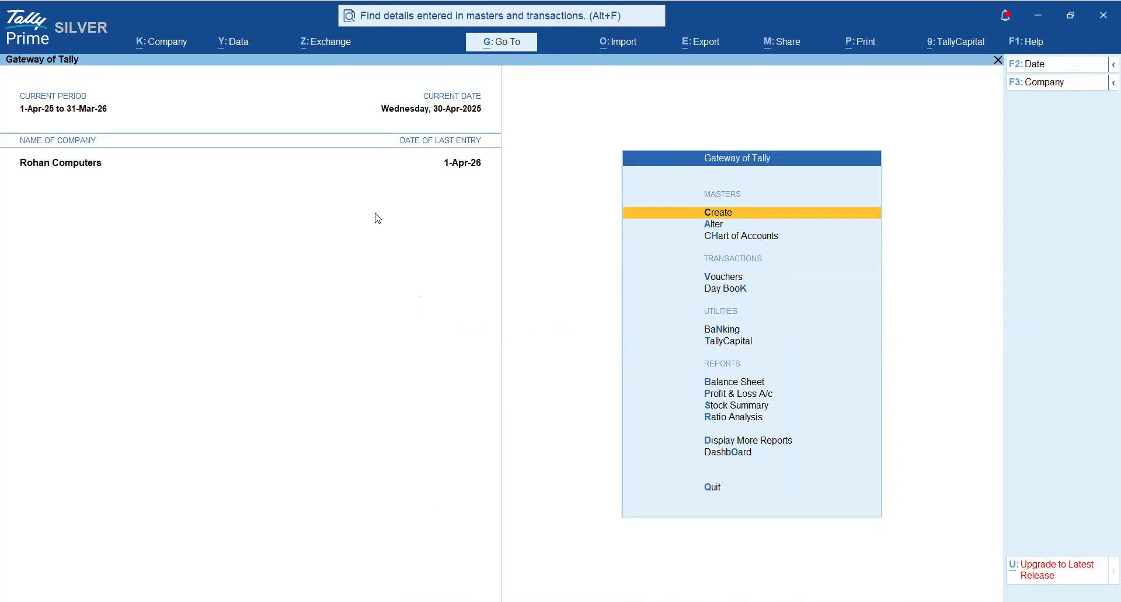
pyautogui.press('Down')
pyautogui.press('Down')
pyautogui.press('Down')
pyautogui.press('Down')
pyautogui.press('Down')
pyautogui.press('Down')
pyautogui.press('Down')
pyautogui.press('Down')
pyautogui.press('Down')
pyautogui.press('Down')
pyautogui.press('Down')
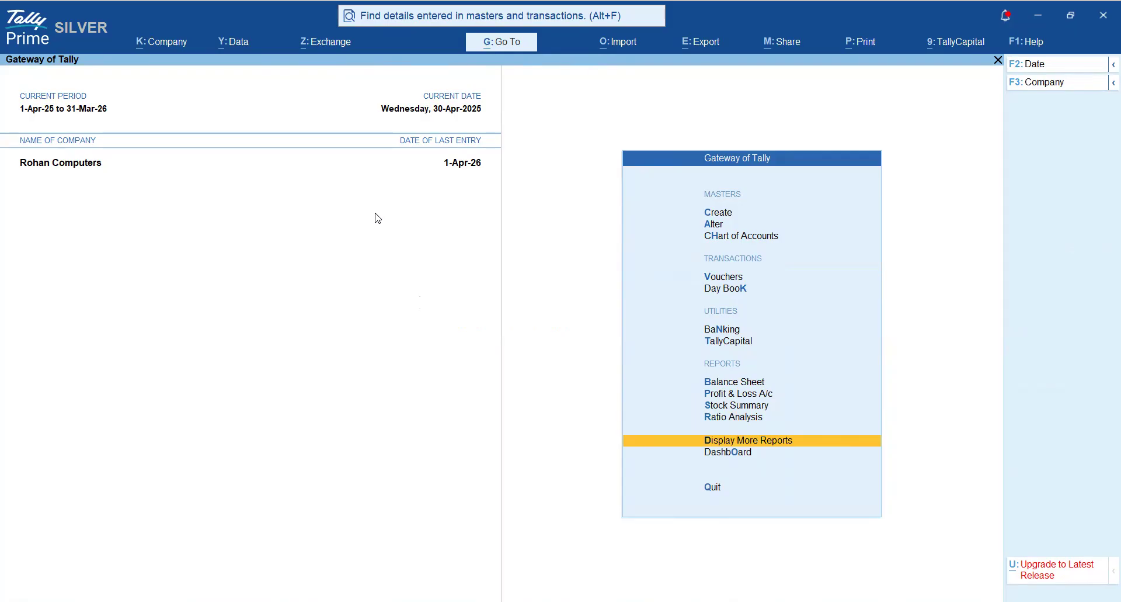
pyautogui.press('Return')
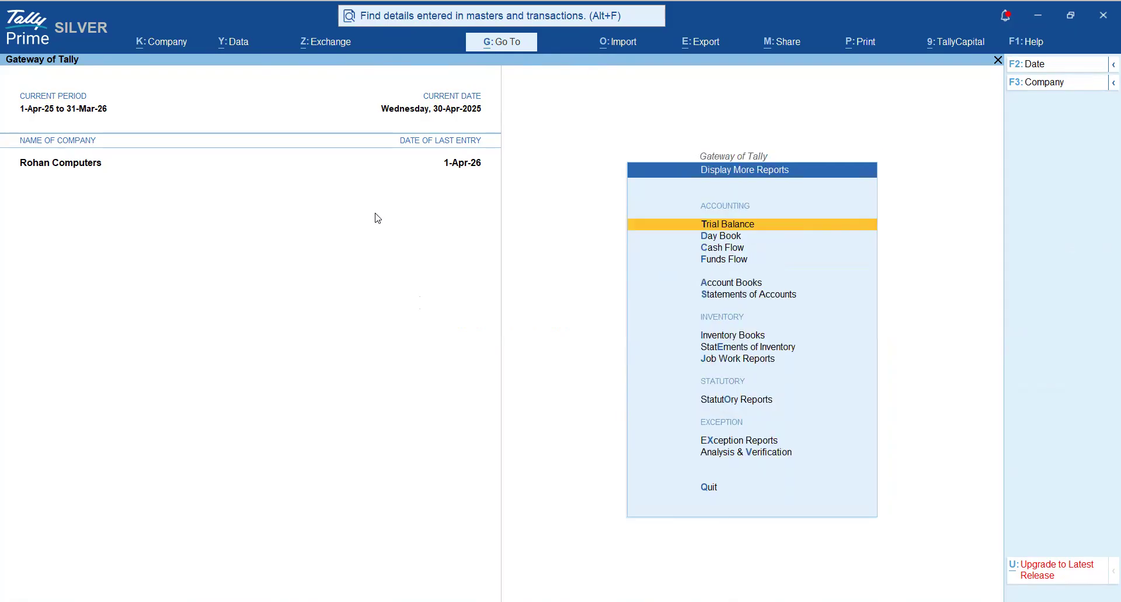
# - Open the Memorandum Register from the Exception Reports and list all memorandum vouchers for 1-Apr-25 to 31-Mar-26
pyautogui.press('Down')
pyautogui.press('Down')
pyautogui.press('Down')
pyautogui.press('Down')
pyautogui.press('Down')
pyautogui.press('Down')
pyautogui.press('Down')
pyautogui.press('Down')
pyautogui.press('Down')
pyautogui.press('Down')
pyautogui.press('Down')
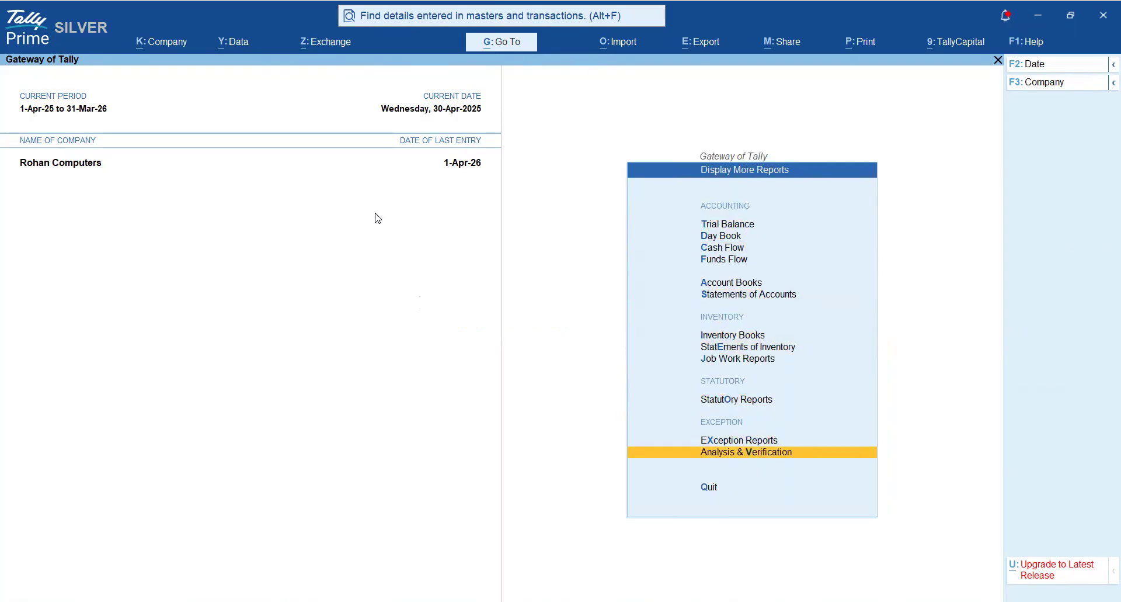
pyautogui.press('Up')
pyautogui.press('Return')
pyautogui.press('Return')
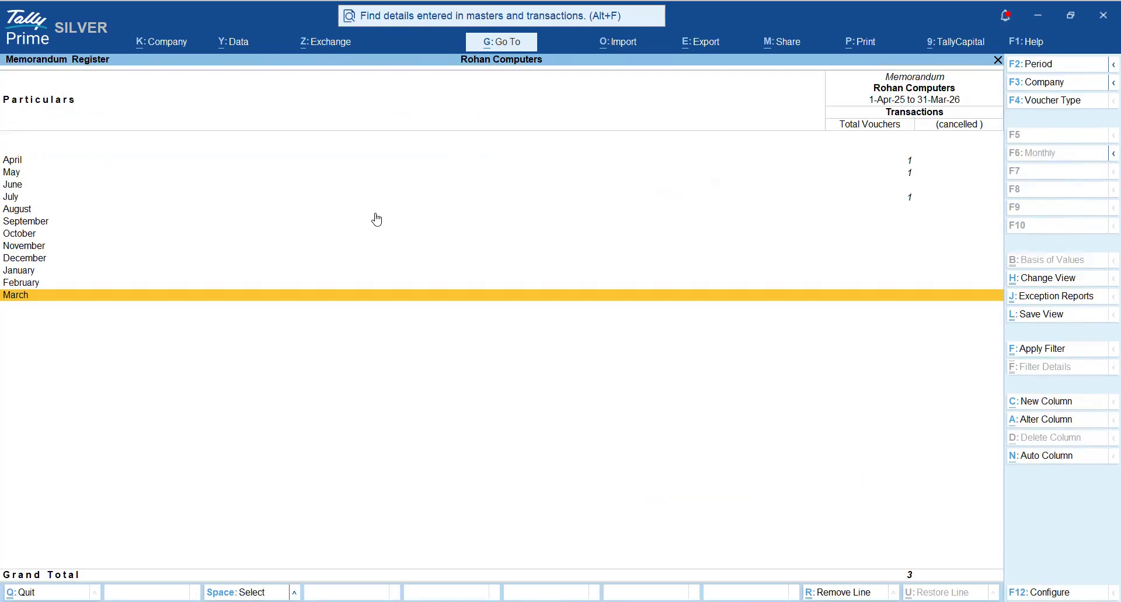
pyautogui.press('Return')
pyautogui.press('F2')
pyautogui.press('Return')
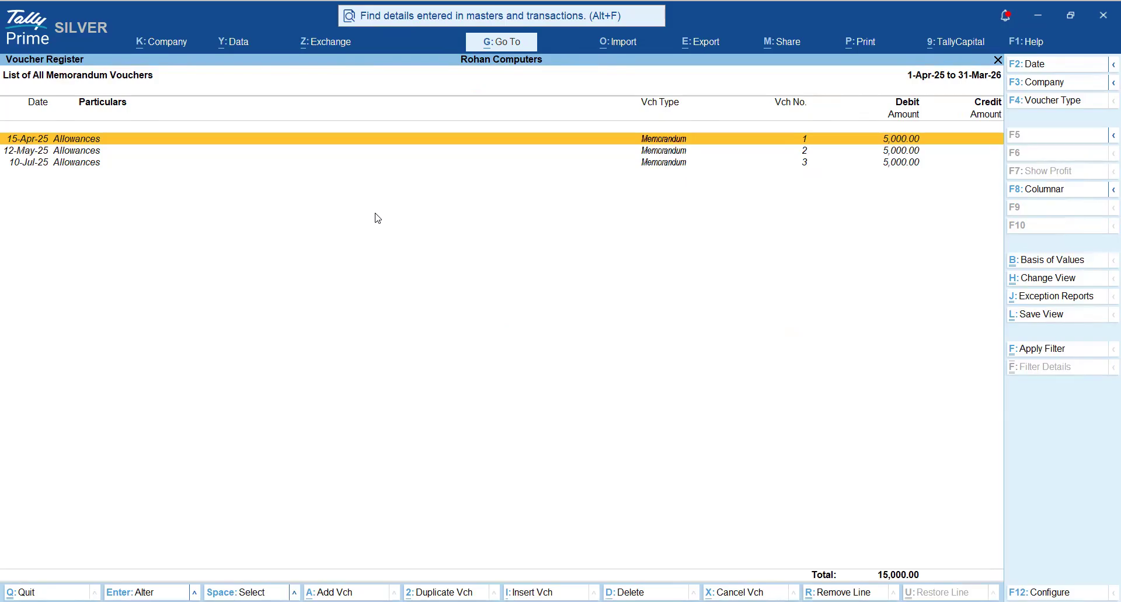
# - Close the memorandum list and list all reversing journal vouchers for 1-Apr-25 to 31-Mar-26 from the Reversing Journal Register
pyautogui.press('Escape')
pyautogui.press('Escape')
pyautogui.press('Down')
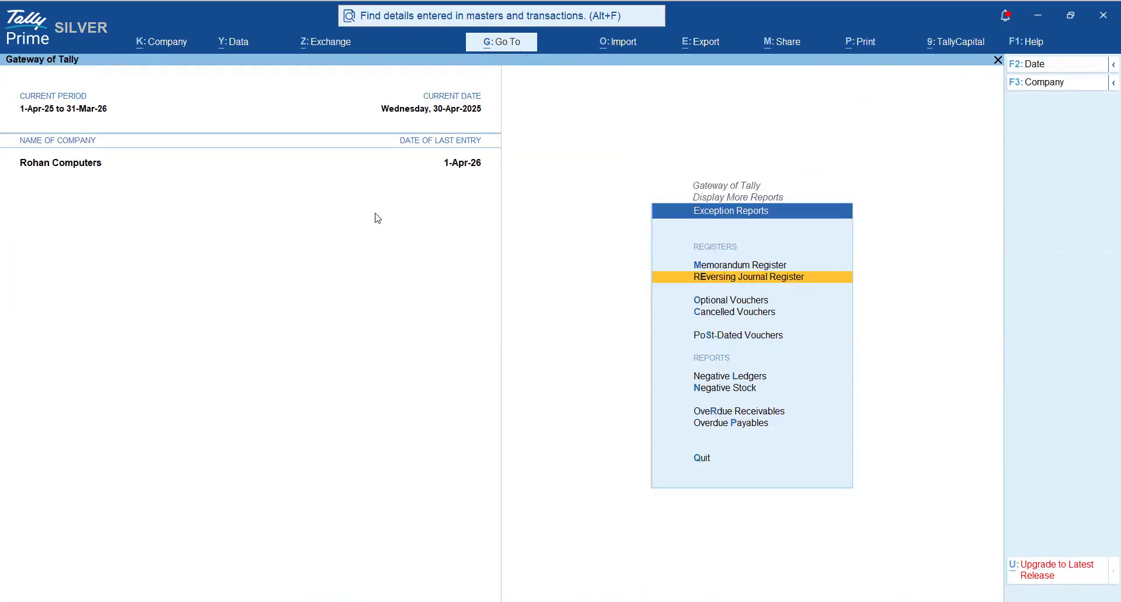
pyautogui.press('Return')
pyautogui.press('Return')
pyautogui.press('F2')
pyautogui.press('Return')
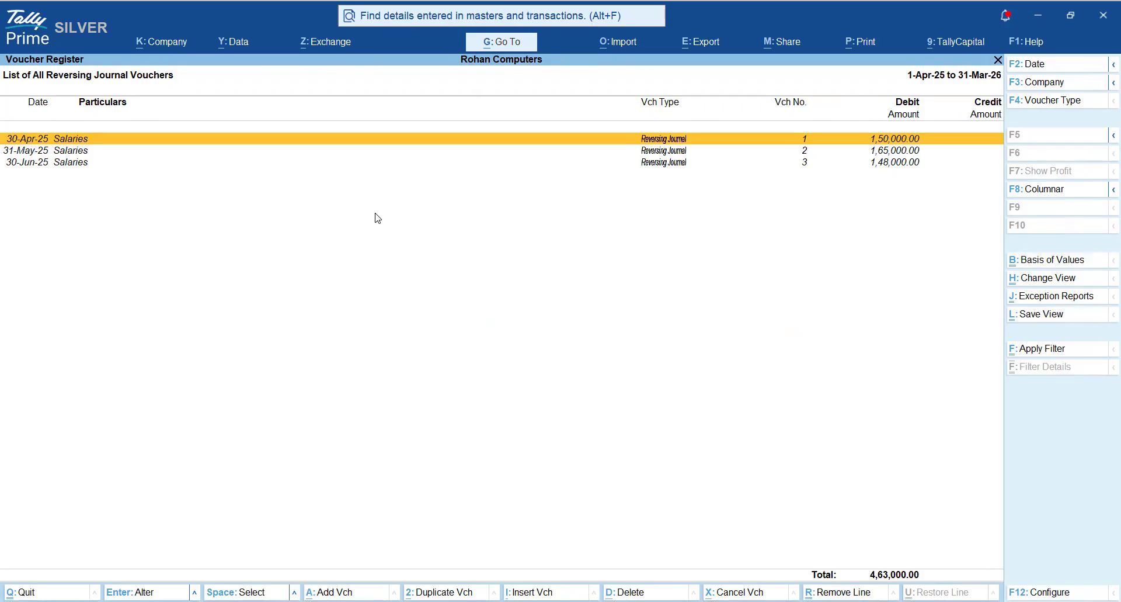
# - Close the Reversing Journal Register and open the Optional Vouchers register
pyautogui.press('Escape')
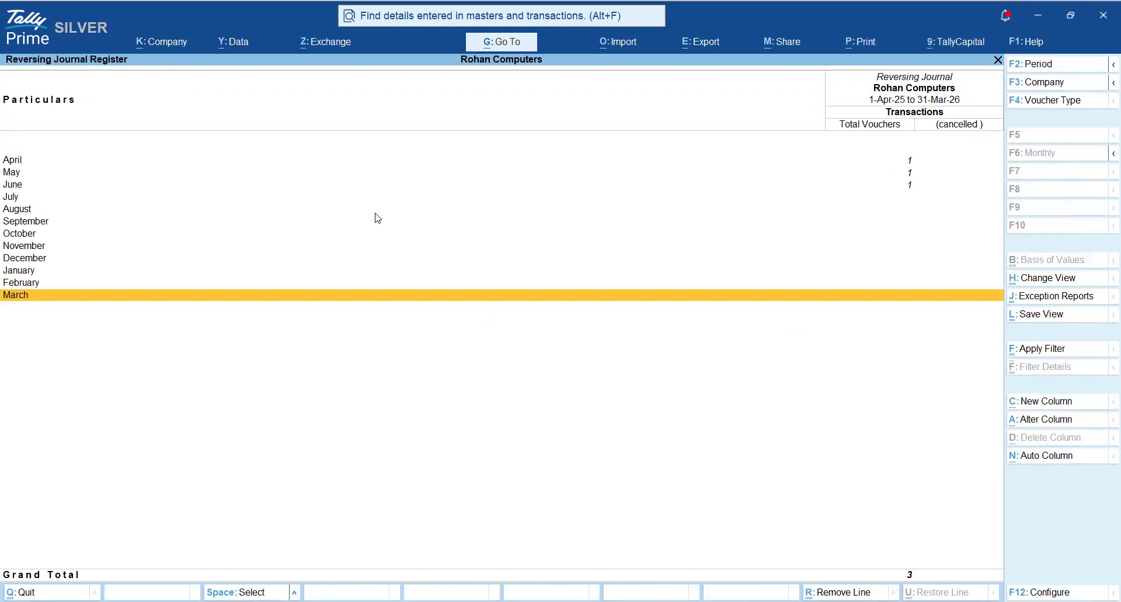
pyautogui.press('Escape')
pyautogui.press('Down')
pyautogui.press('Return')
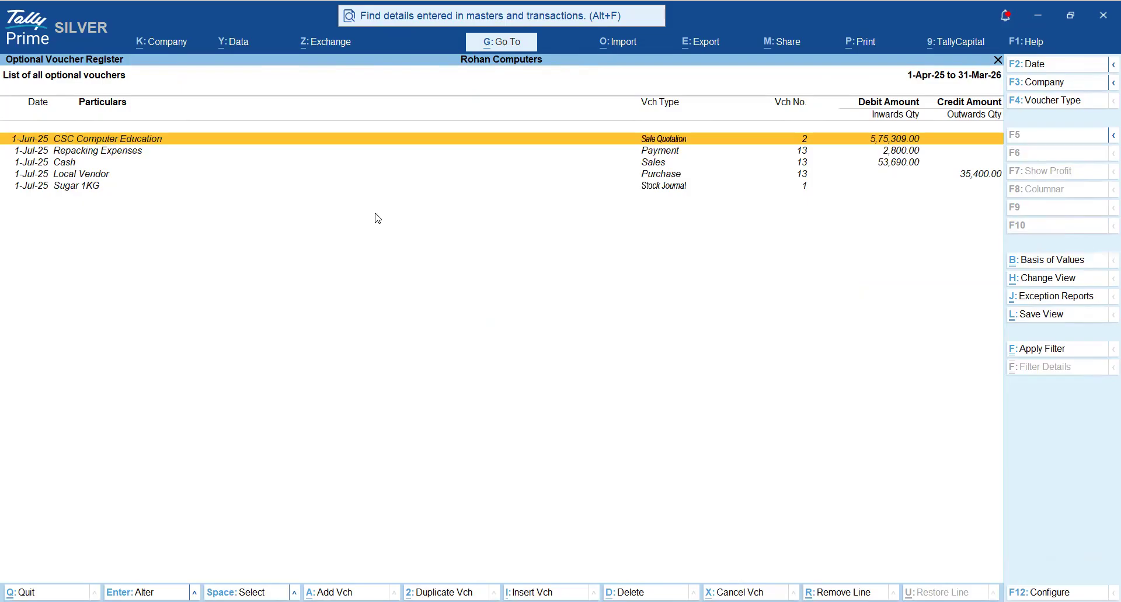
# - Review the sale quotation, repacking payment and cash sales entries among the optional vouchers, and return to the Gateway of Tally
pyautogui.press('Down')
pyautogui.press('Down')
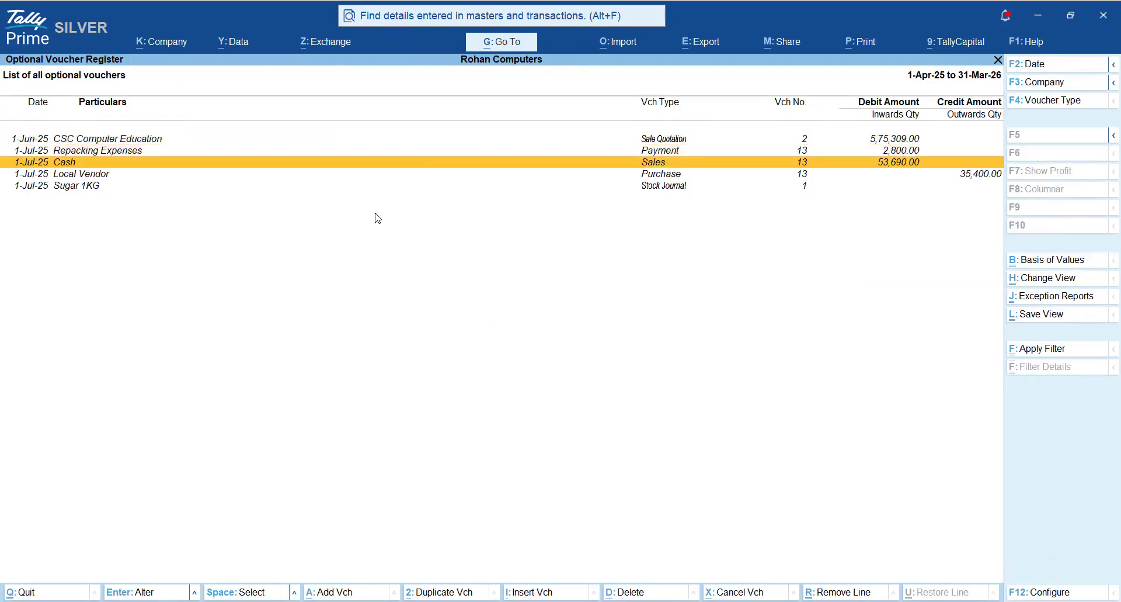
pyautogui.press('Return')
pyautogui.press('space')
pyautogui.press('space')
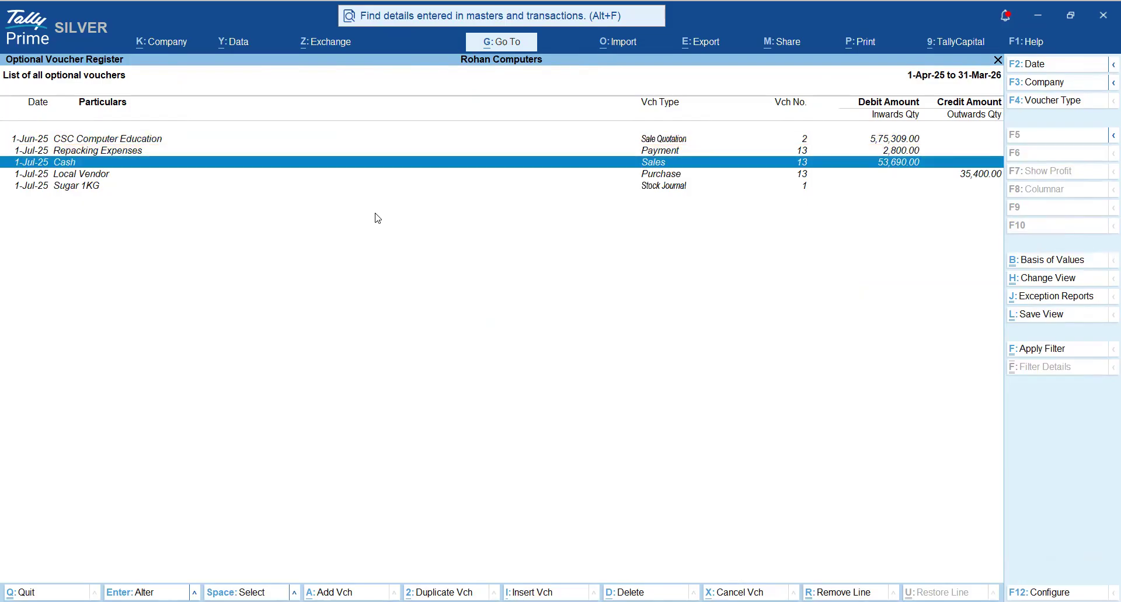
pyautogui.press('Up')
pyautogui.press('Up')
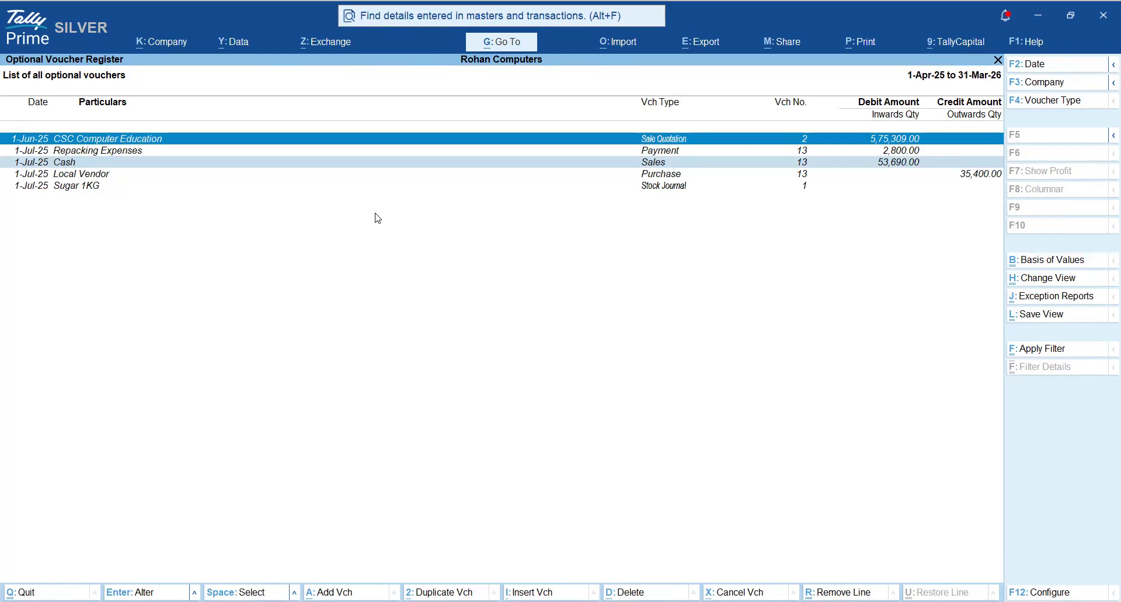
pyautogui.press('Down')
pyautogui.press('Down')
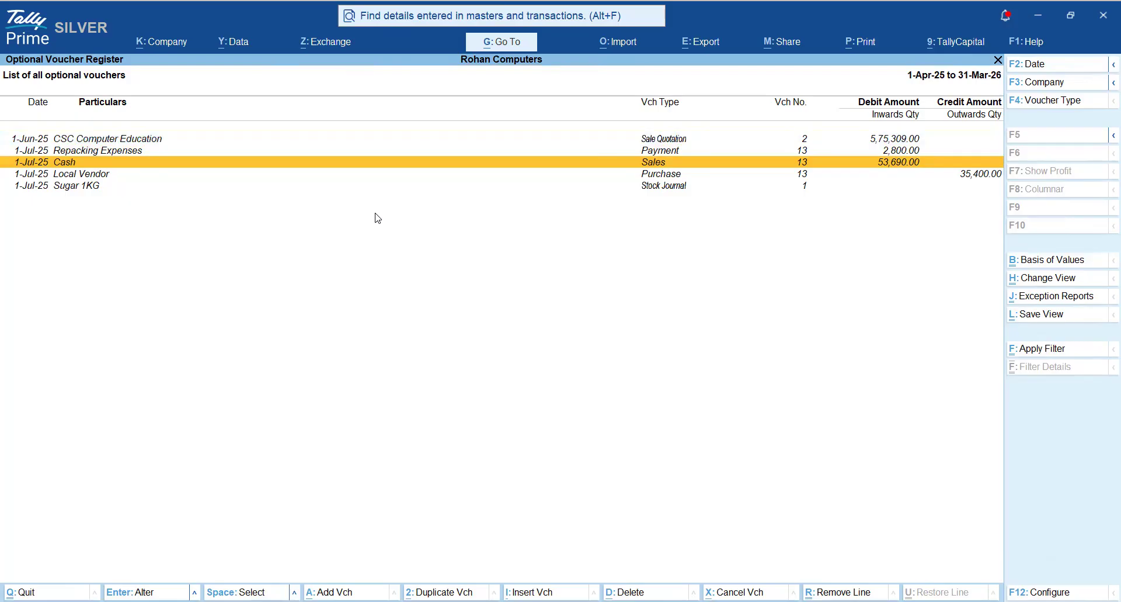
pyautogui.press('Escape')
pyautogui.press('Escape')
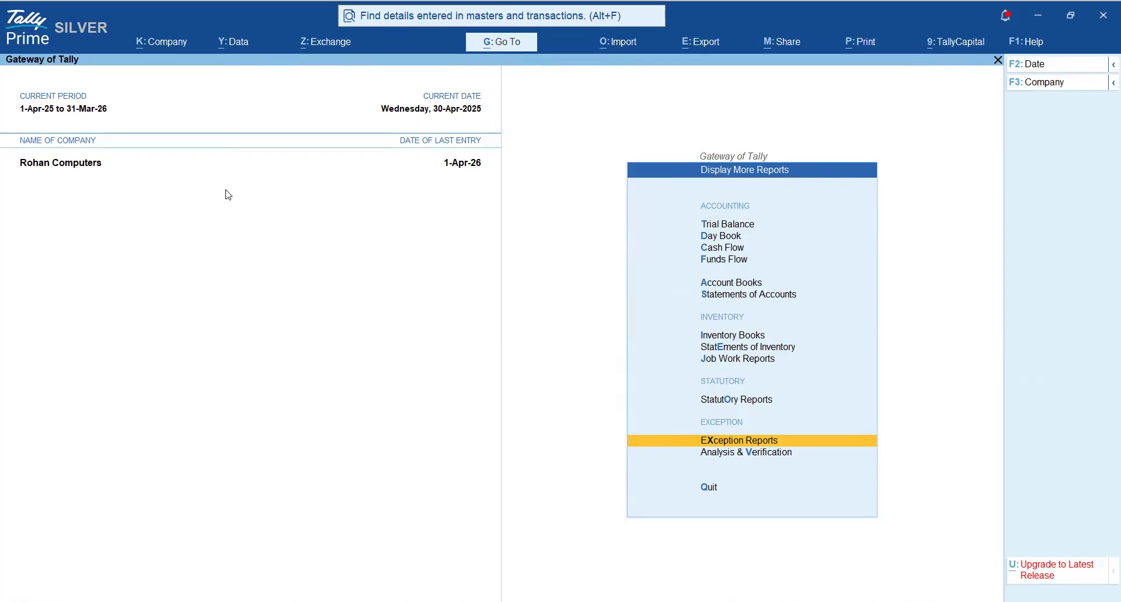
pyautogui.press('Escape')
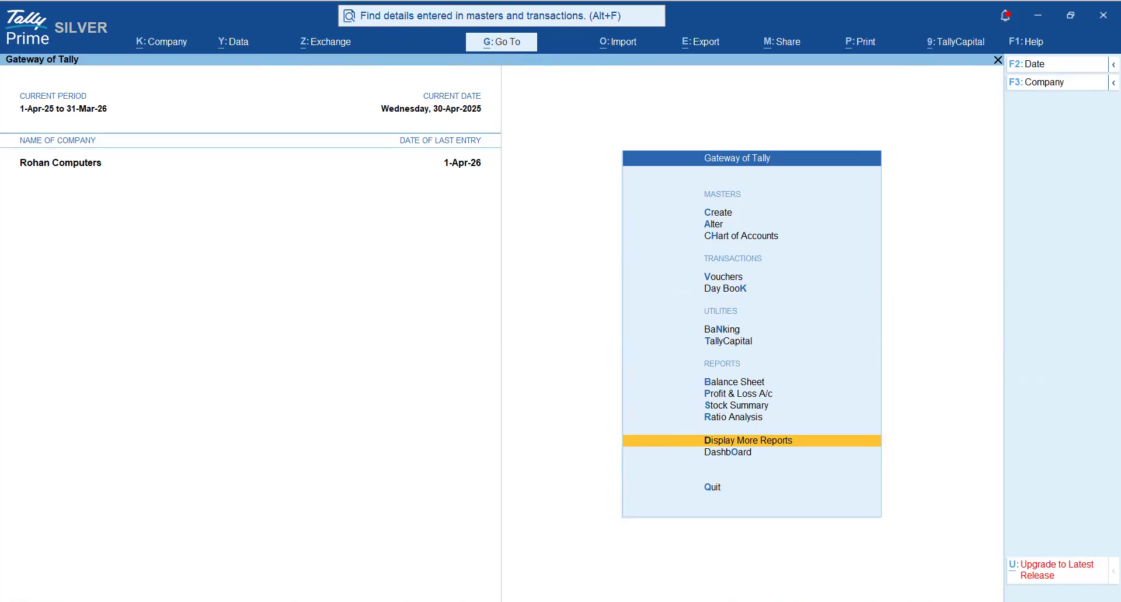
# - Switch to the Accounting Data Analysis document in Word and place the cursor after the heading on verification of books under GST law
pyautogui.hotkey('alt', 'Tab')
pyautogui.scroll(-6, 523, 444)
pyautogui.scroll(-8, 523, 444)
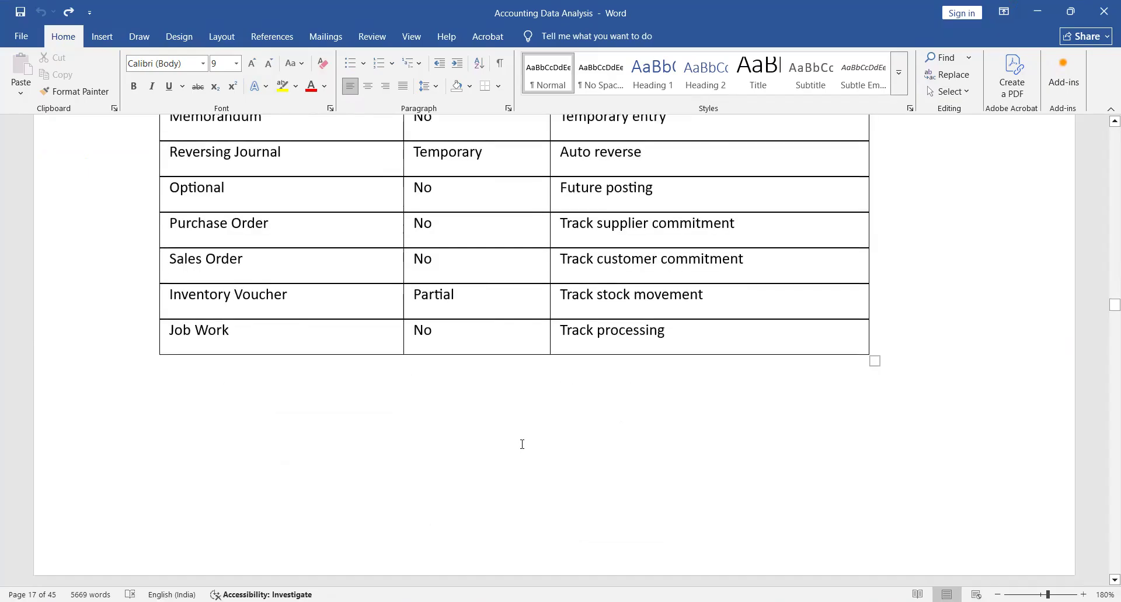
pyautogui.scroll(3, 523, 444)
pyautogui.scroll(-6, 522, 444)
pyautogui.scroll(-3, 522, 444)
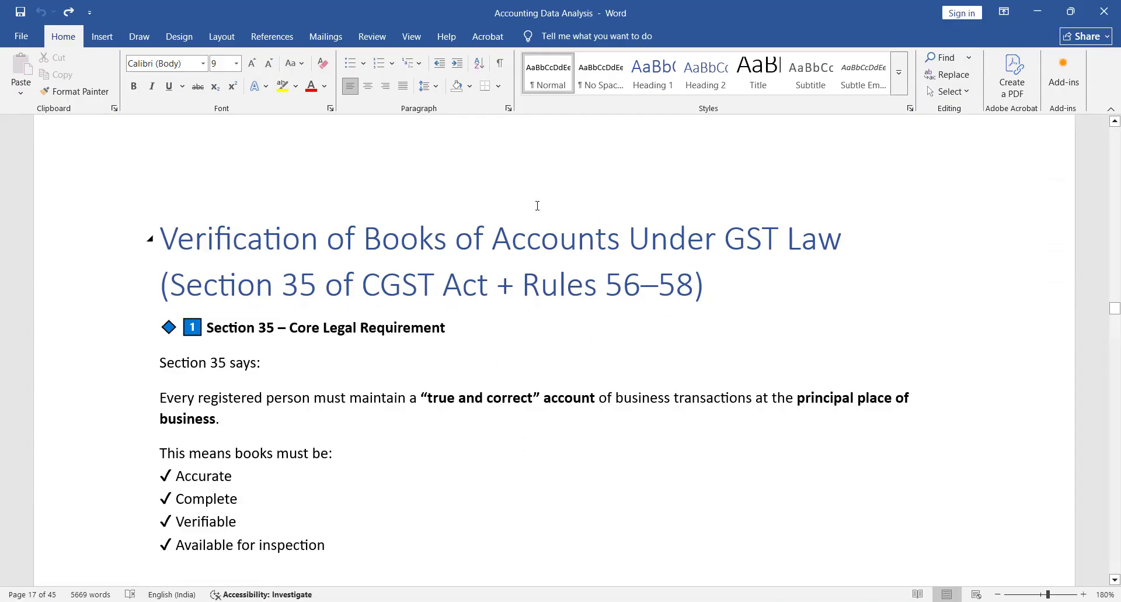
pyautogui.click(726, 284)
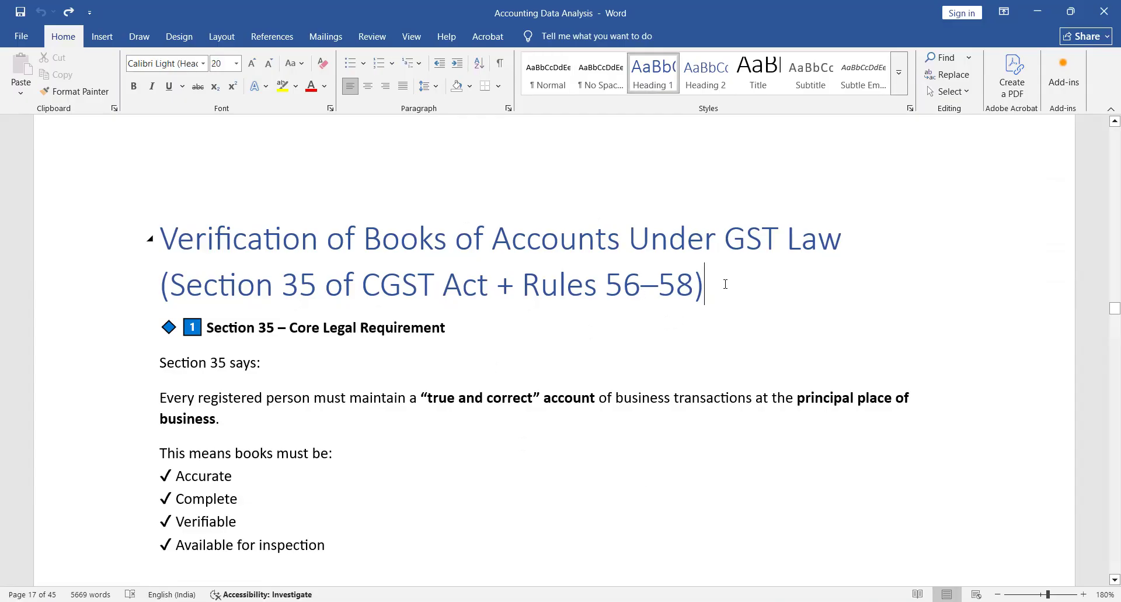